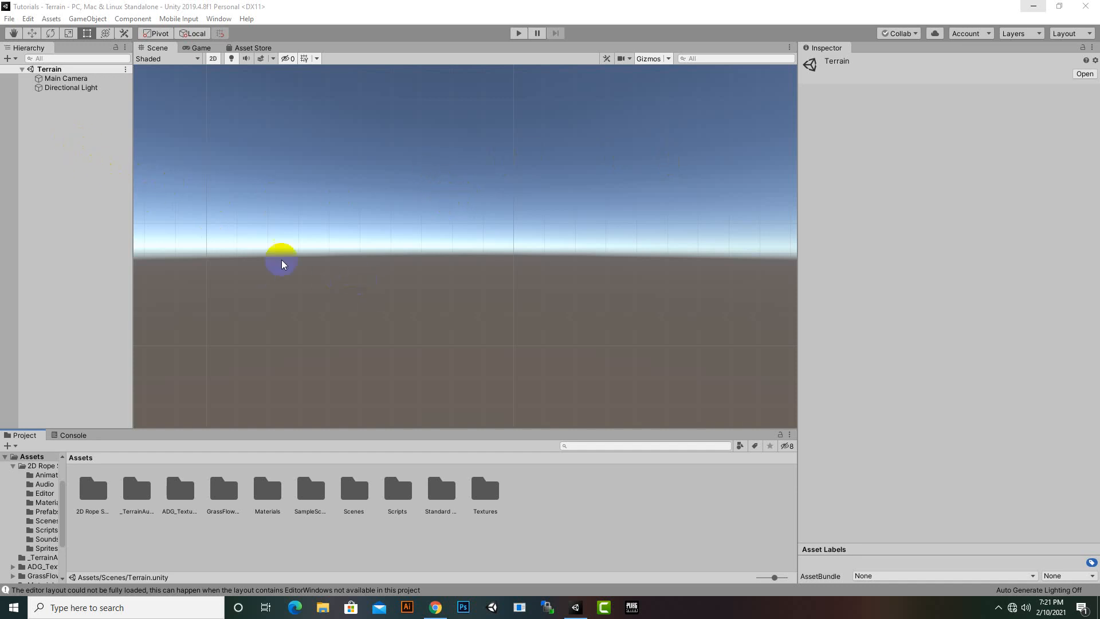
# Add a 3D Terrain object to the scene and switch the Scene view from 2D to 3D to show it whole.
pyautogui.rightClick(52, 118)
pyautogui.moveTo(103, 238)
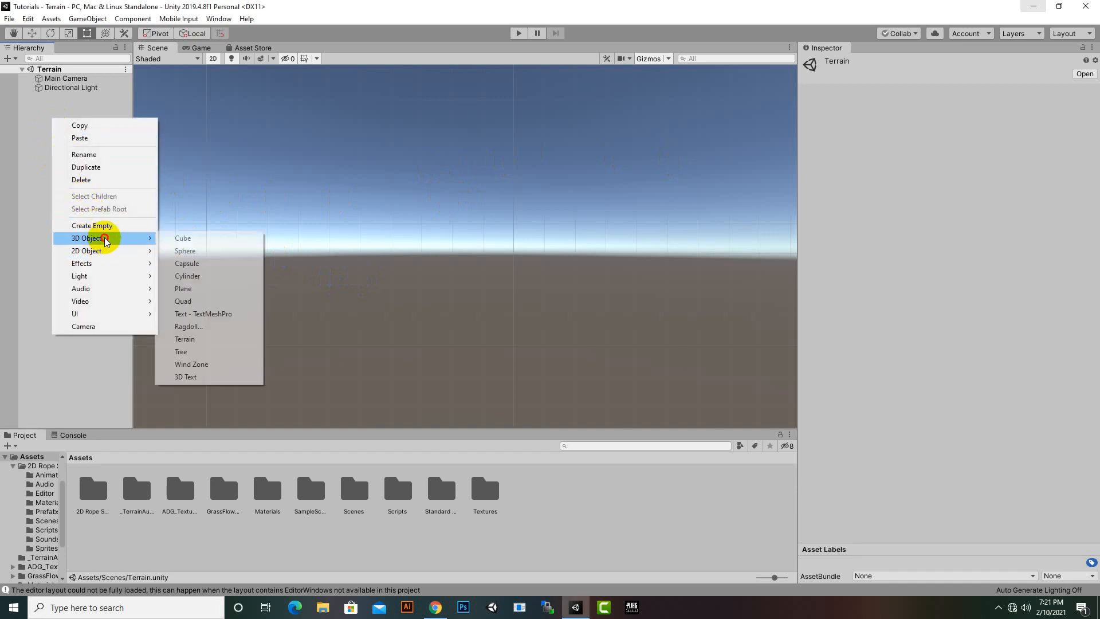
pyautogui.click(223, 344)
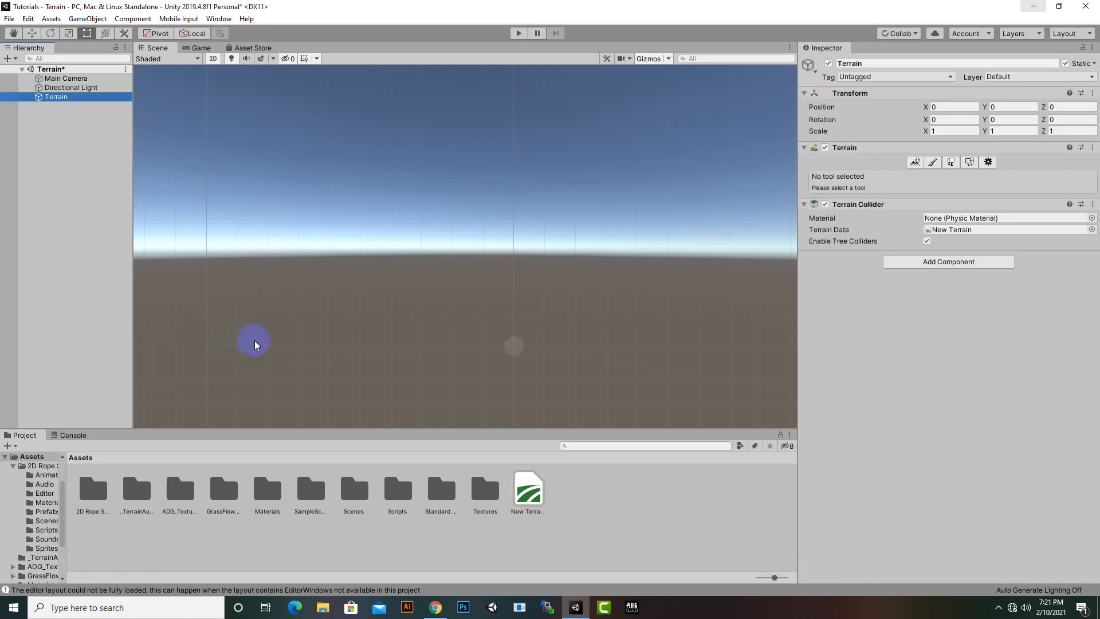
pyautogui.click(212, 59)
pyautogui.moveTo(524, 268); pyautogui.dragTo(624, 197, button='middle')
pyautogui.scroll(-10, 545, 238)
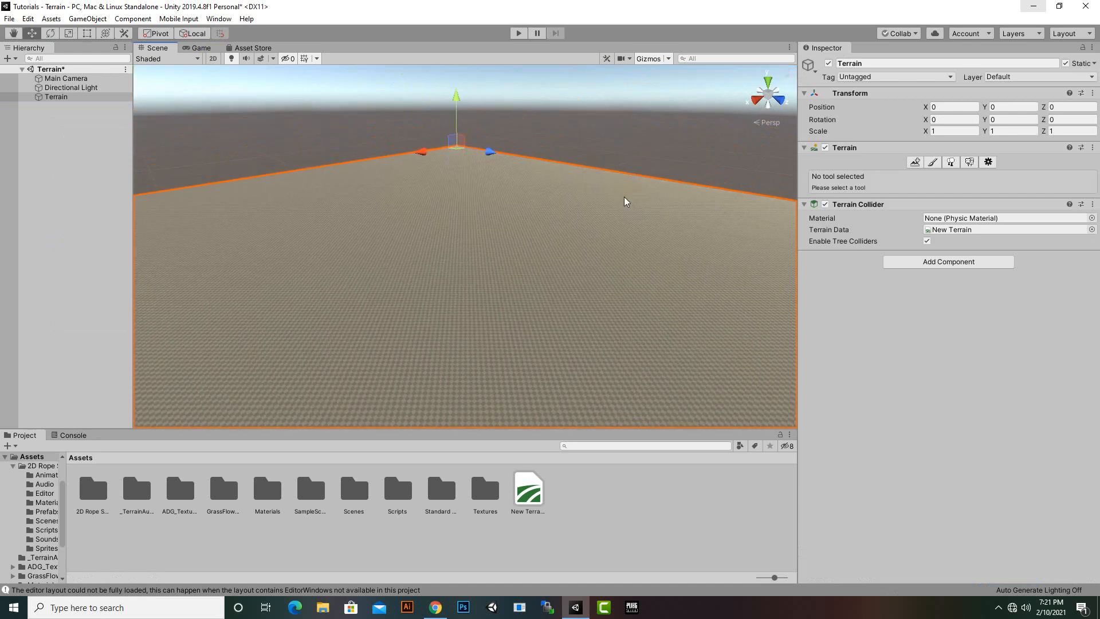
pyautogui.scroll(-5, 493, 331)
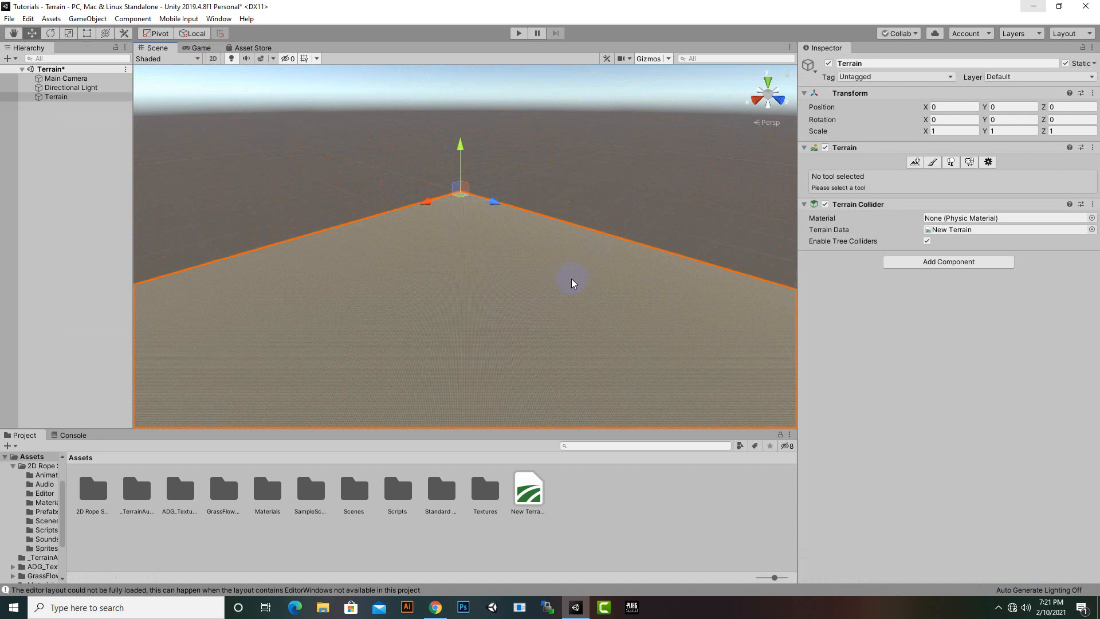
pyautogui.moveTo(572, 279); pyautogui.dragTo(667, 205, button='middle')
pyautogui.scroll(-2, 664, 201)
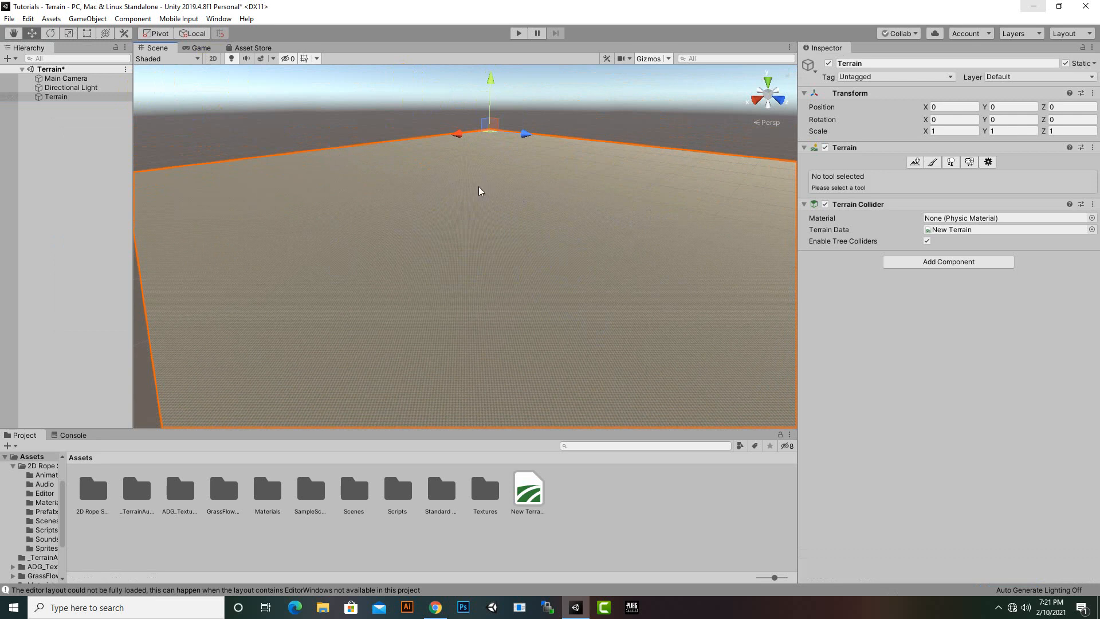
# Open the Lighting settings and set the environment lighting source to Color.
pyautogui.click(218, 19)
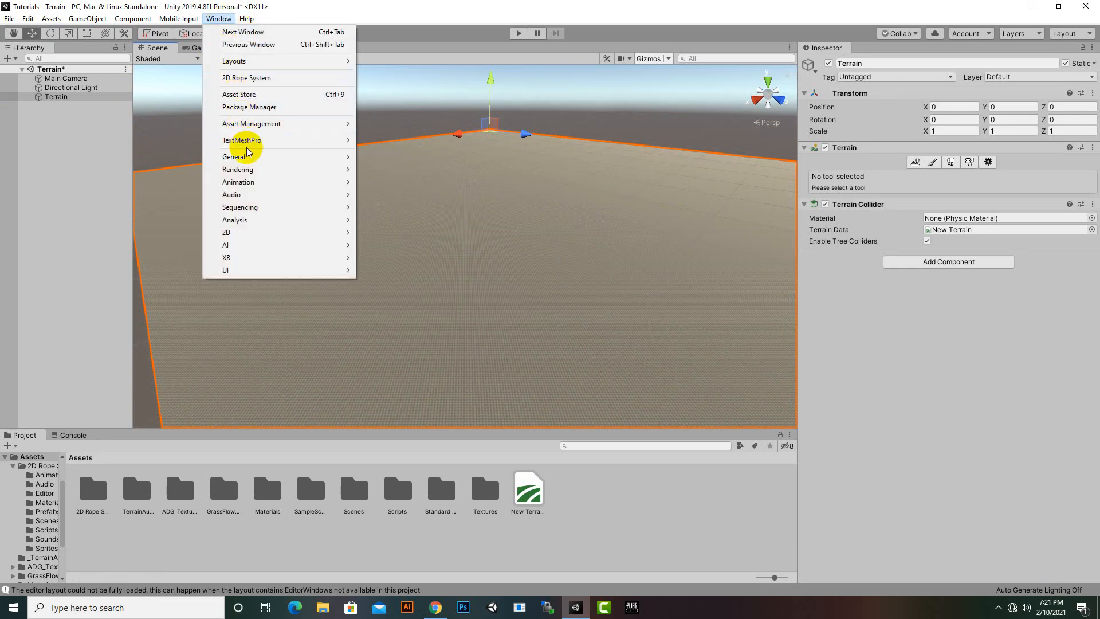
pyautogui.moveTo(246, 157)
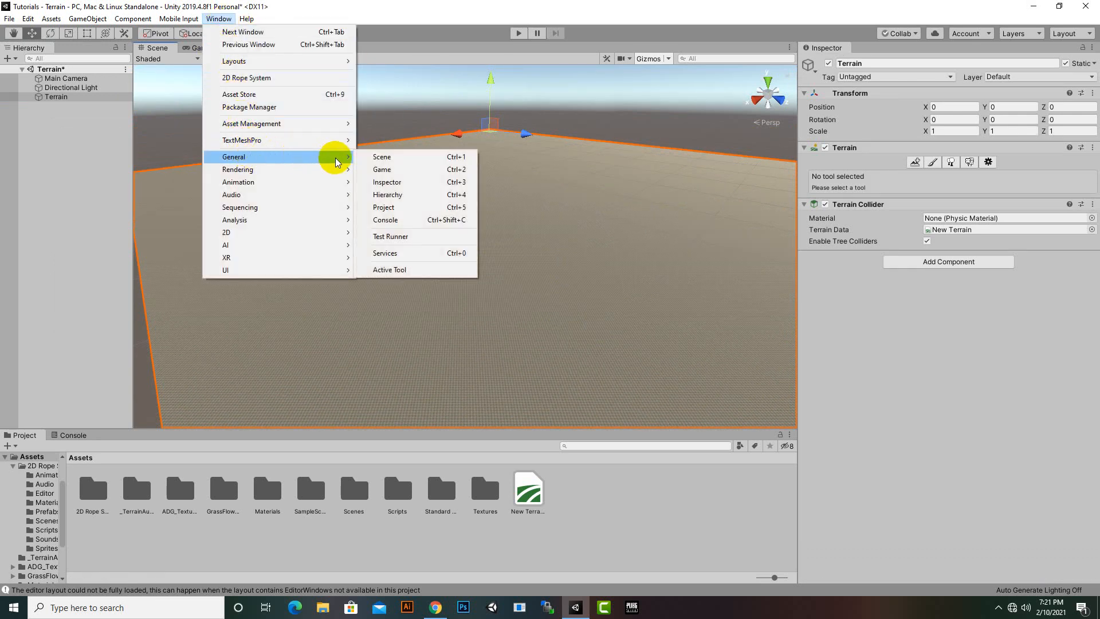
pyautogui.moveTo(283, 170)
pyautogui.click(398, 169)
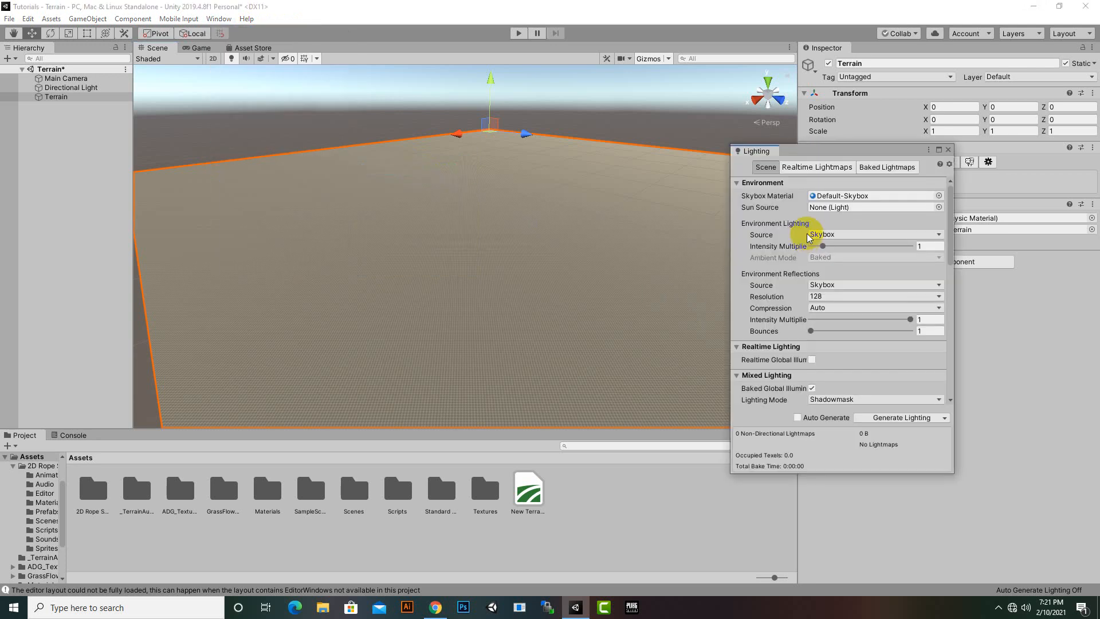
pyautogui.click(825, 235)
pyautogui.click(838, 273)
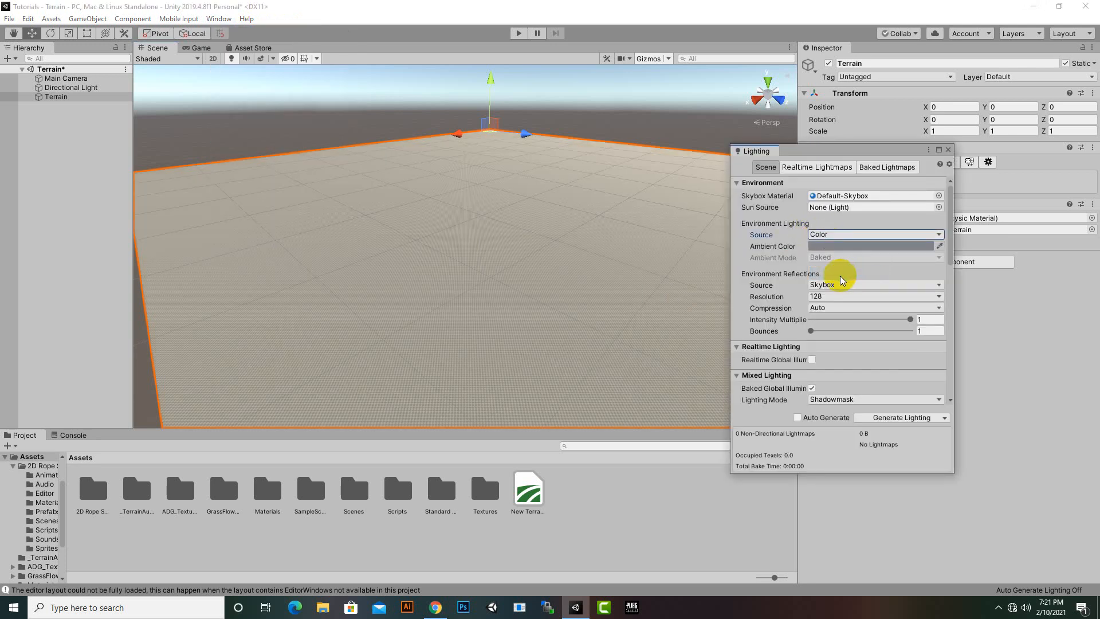
# Set the ambient color to a neutral light grey with RGB 162, 162, 162 and close the Lighting settings.
pyautogui.click(832, 247)
pyautogui.moveTo(871, 321); pyautogui.dragTo(854, 322)
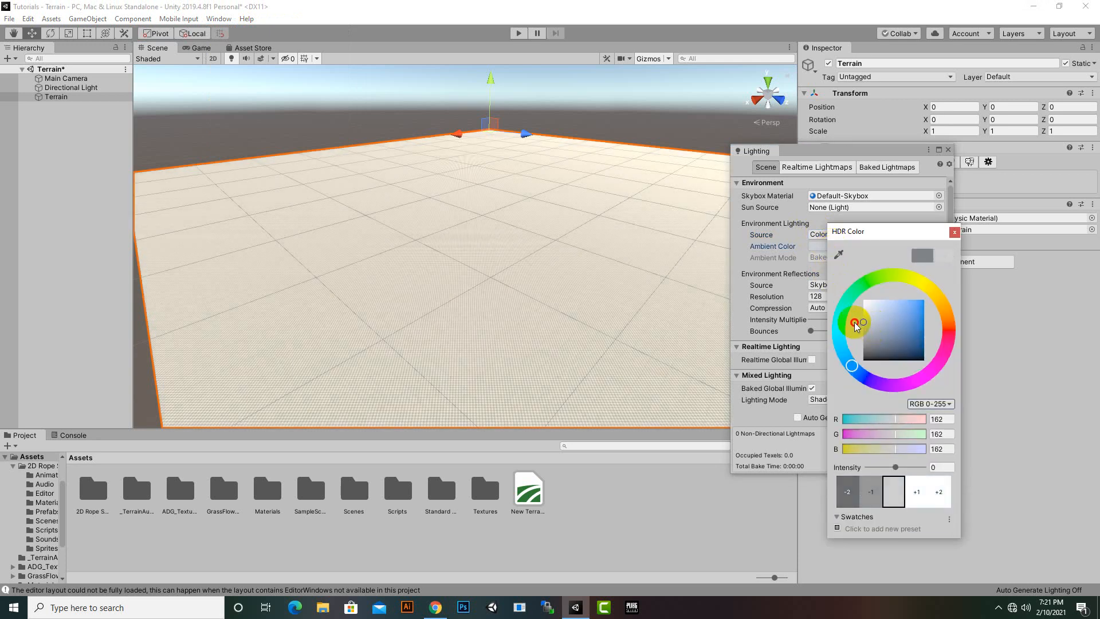
pyautogui.click(954, 232)
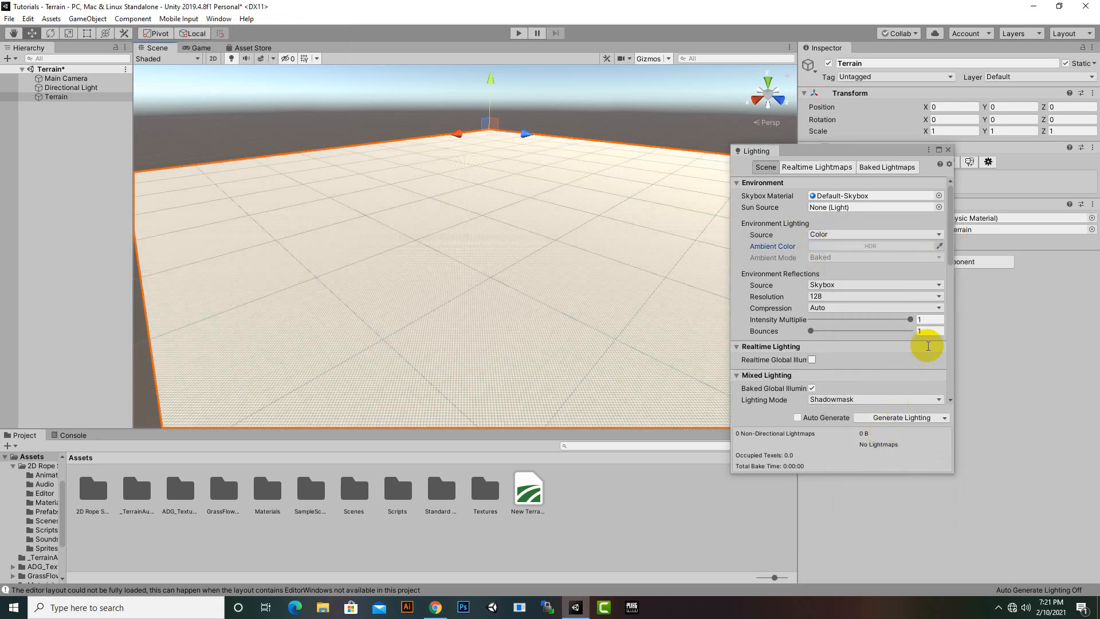
pyautogui.click(947, 151)
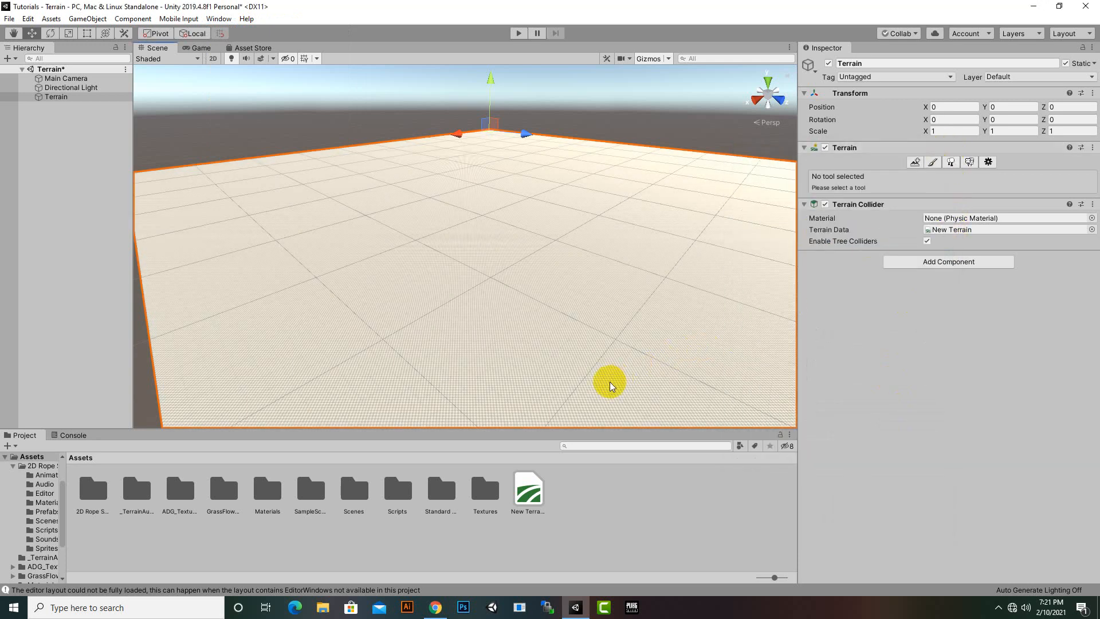
pyautogui.scroll(-3, 606, 346)
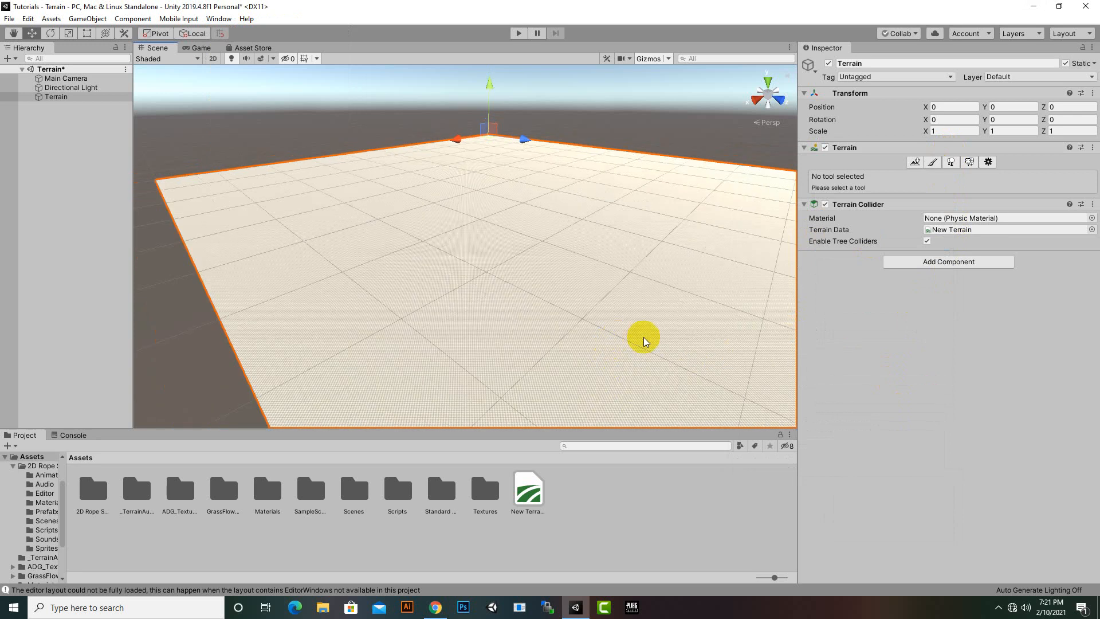
# Open the Terrain object's terrain settings at the Mesh Resolution section.
pyautogui.click(79, 100)
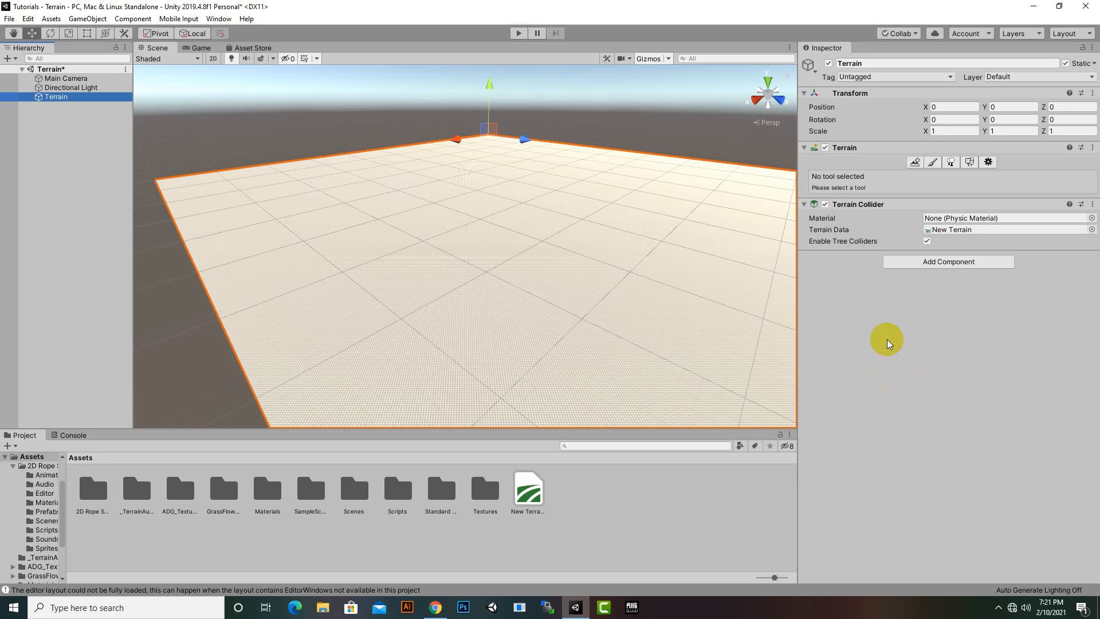
pyautogui.click(988, 162)
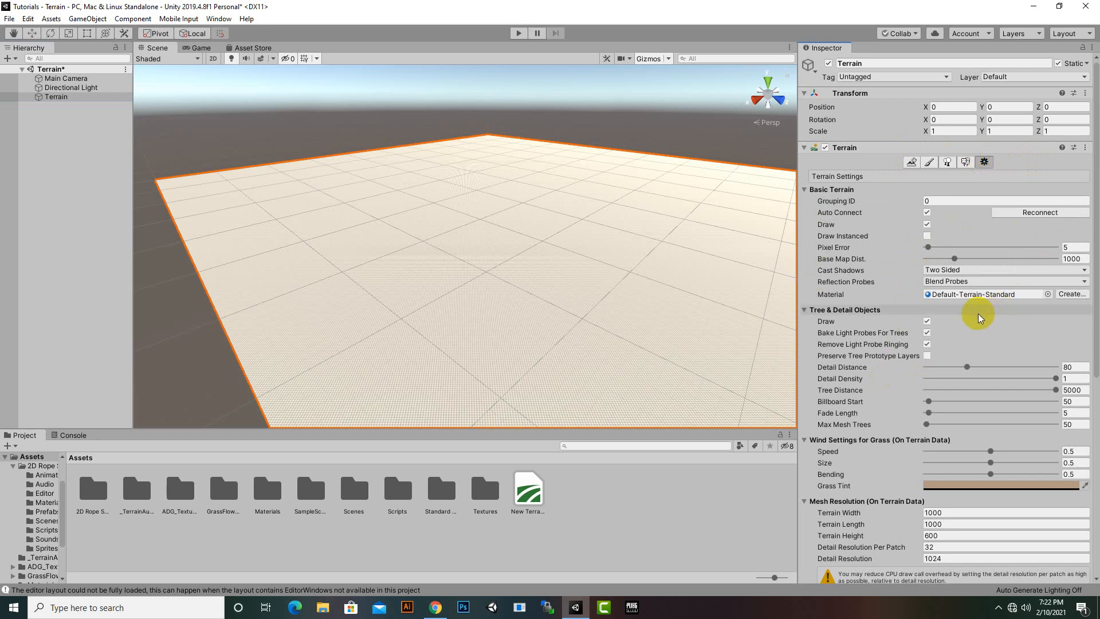
pyautogui.scroll(-5, 961, 313)
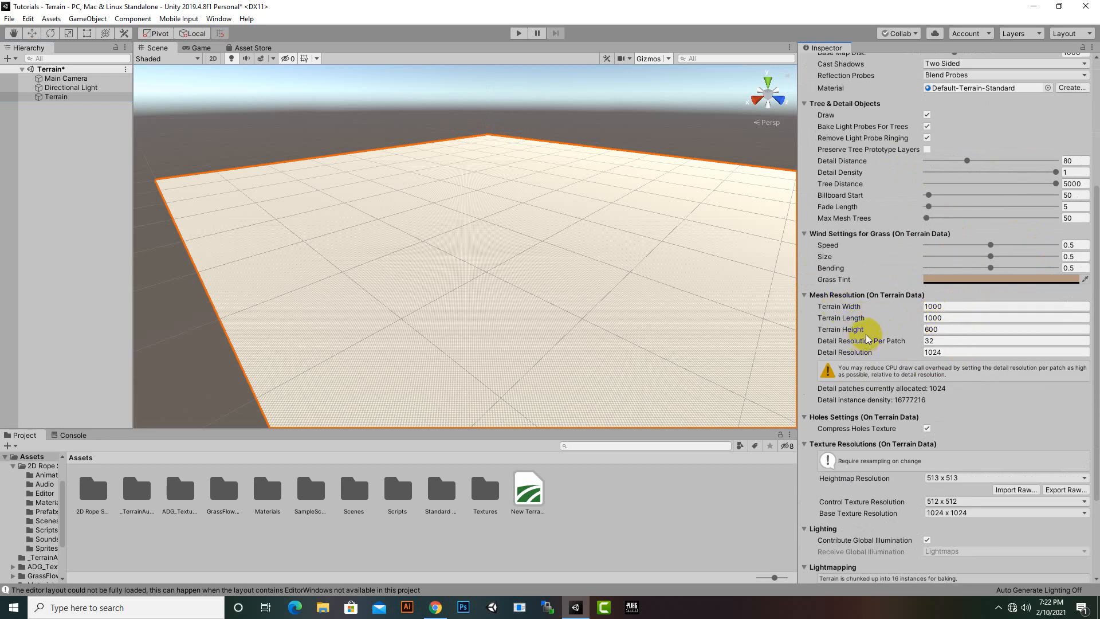
# Set both the terrain width and the terrain length to 200.
pyautogui.click(958, 306)
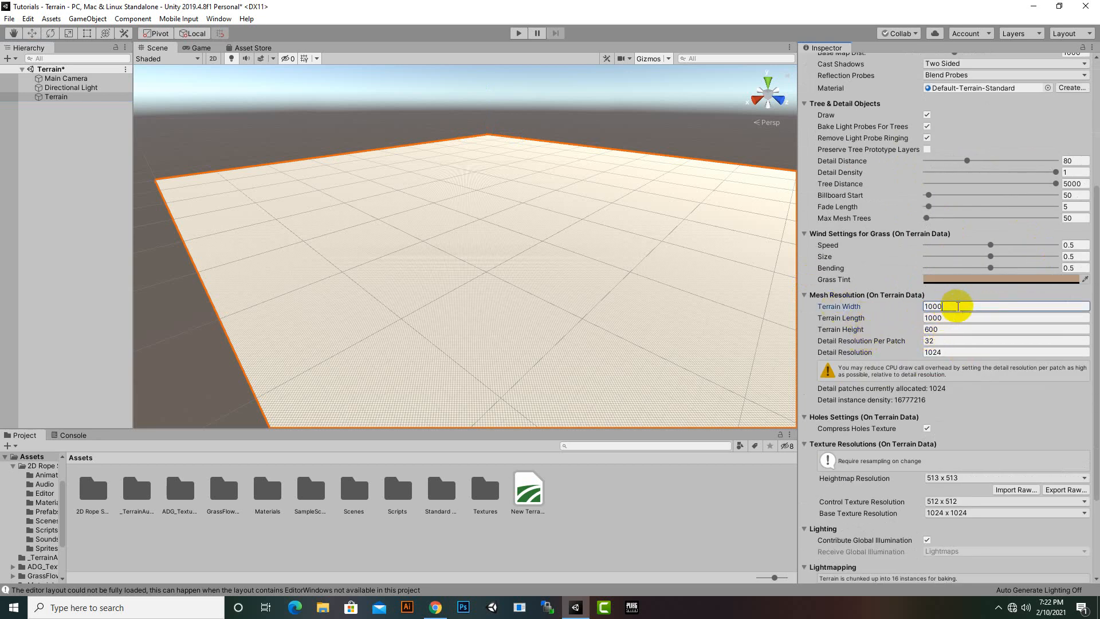
pyautogui.doubleClick(954, 306)
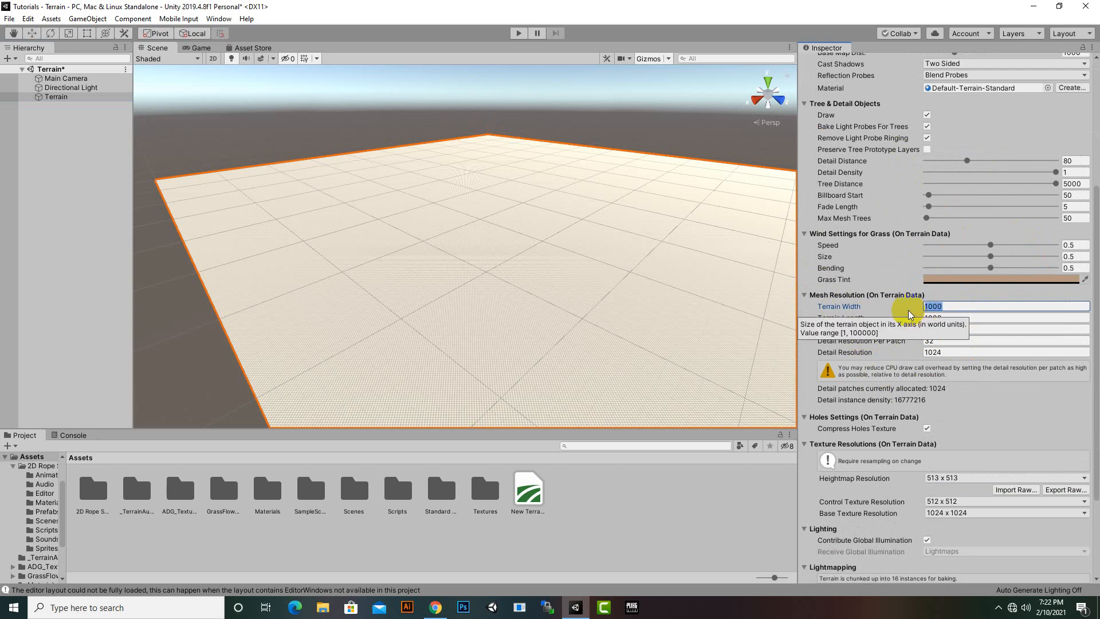
pyautogui.write('200')
pyautogui.press('Tab')
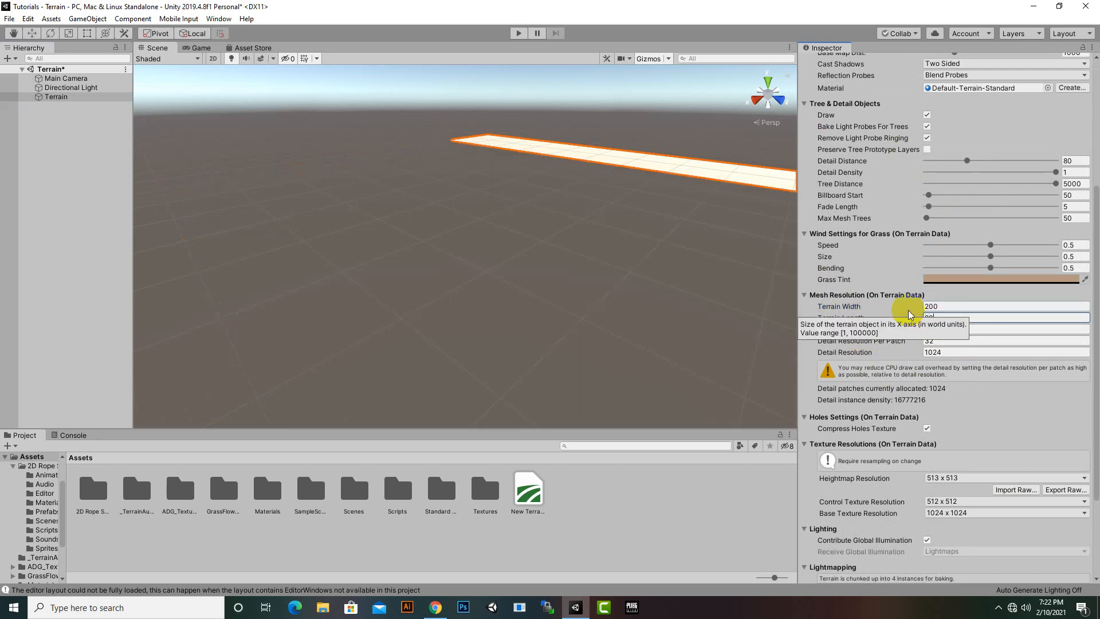
pyautogui.write('200')
pyautogui.press('Return')
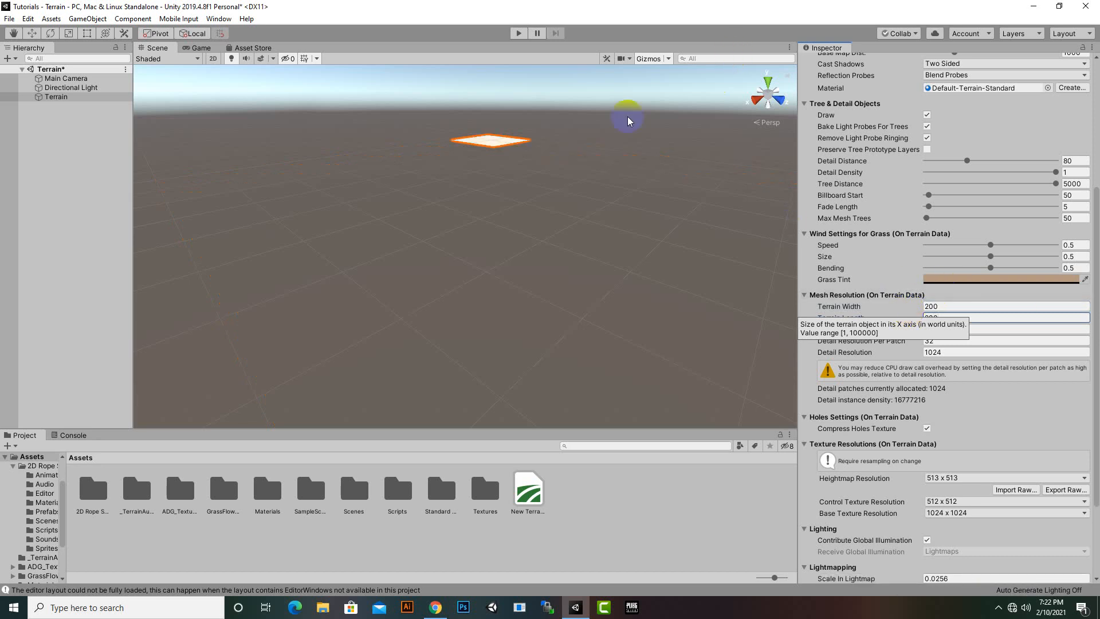
pyautogui.moveTo(582, 193); pyautogui.dragTo(608, 282, button='middle')
pyautogui.scroll(5, 596, 312)
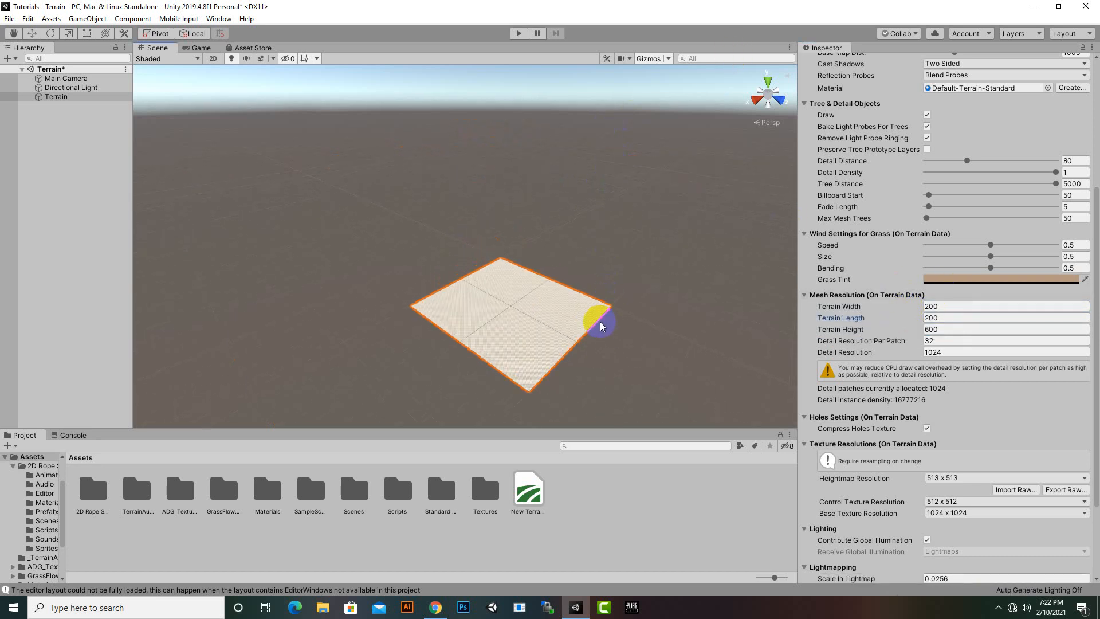
# Set both the terrain width and the terrain length to 1000.
pyautogui.click(976, 307)
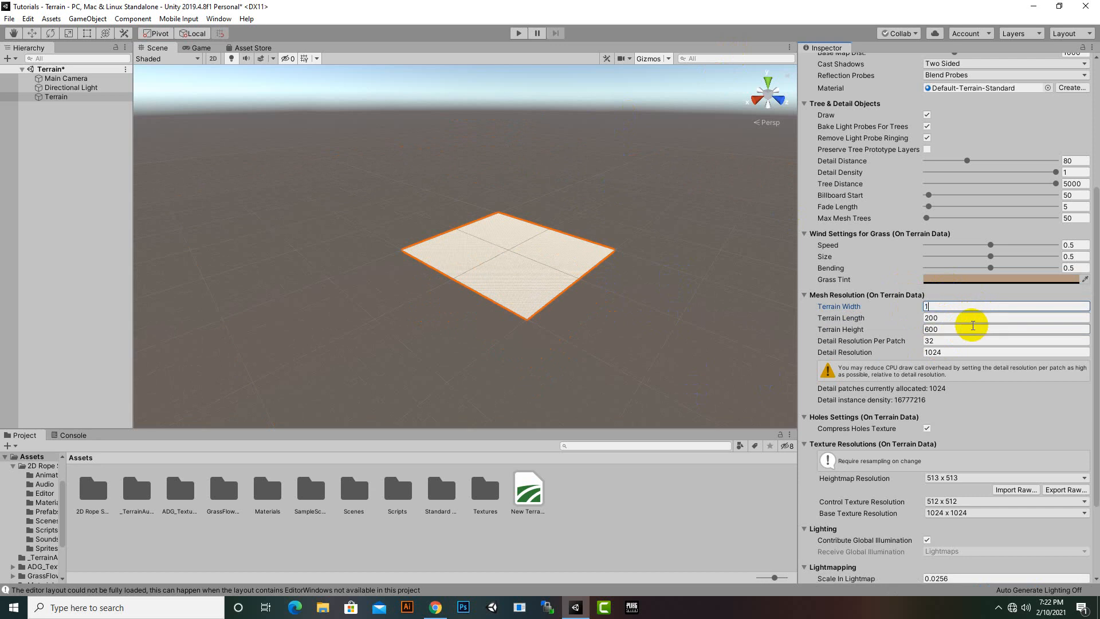
pyautogui.press('Tab')
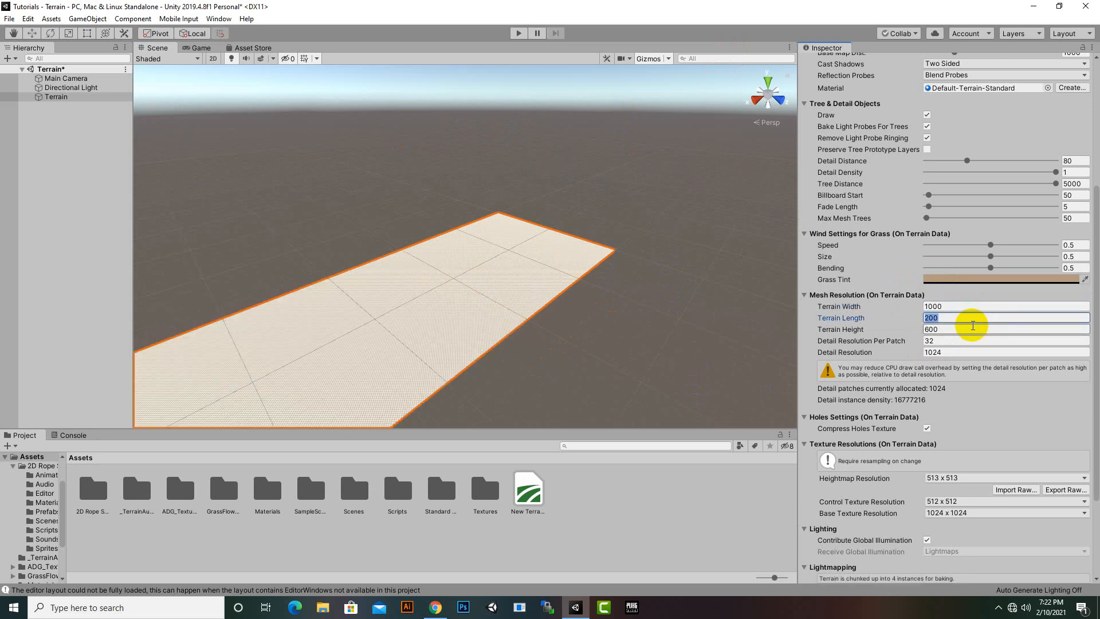
pyautogui.press('Return')
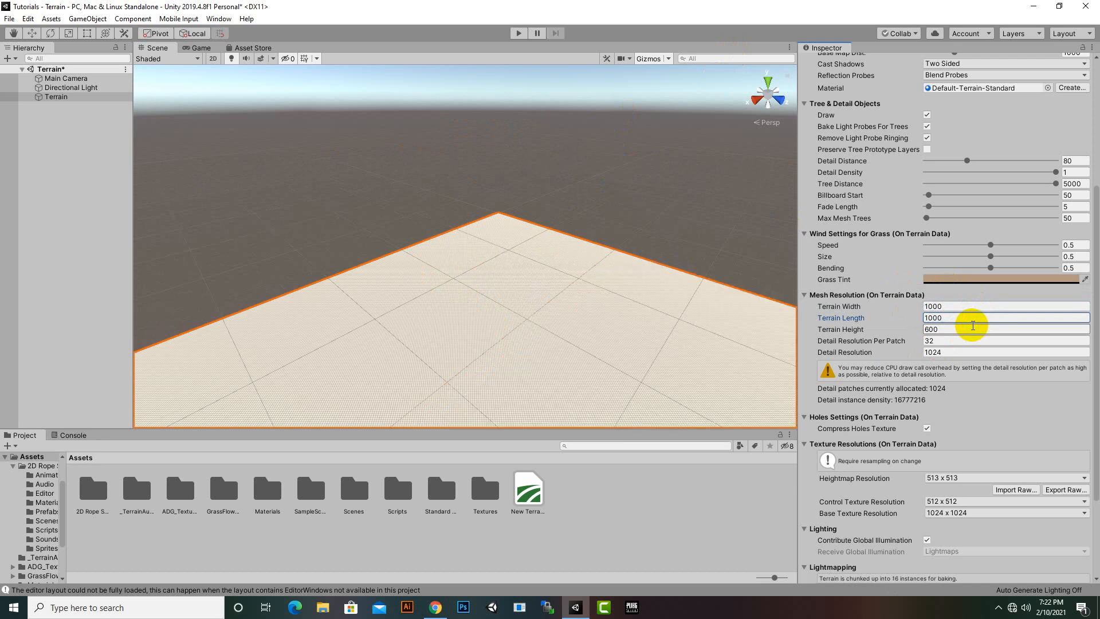
pyautogui.moveTo(709, 377); pyautogui.dragTo(709, 269, button='middle')
pyautogui.scroll(-6, 702, 266)
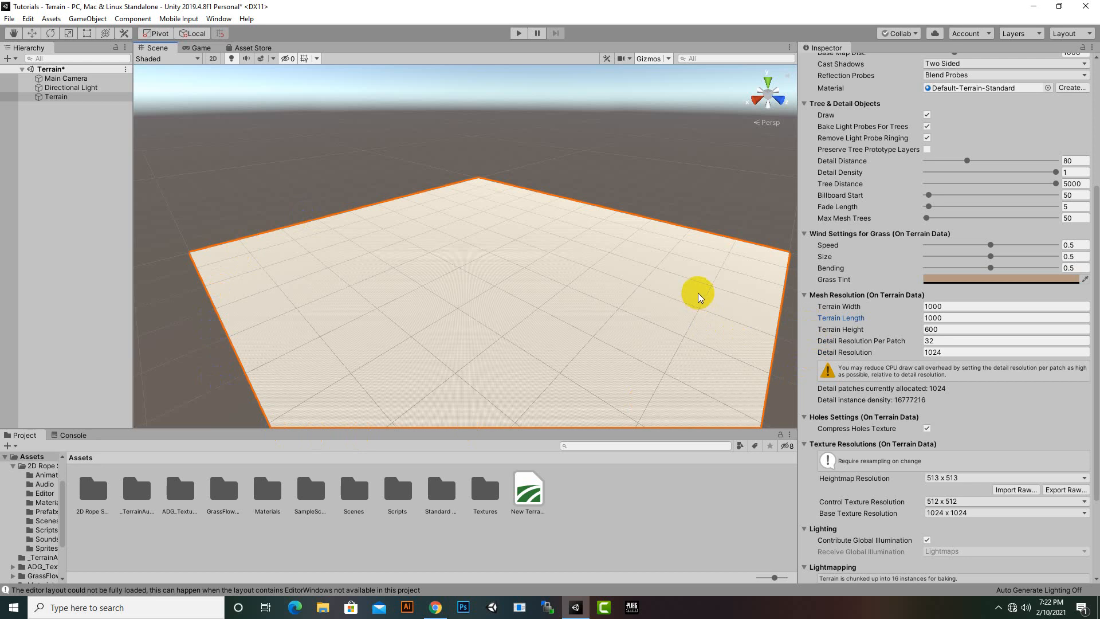
pyautogui.scroll(-5, 669, 275)
pyautogui.scroll(3, 692, 297)
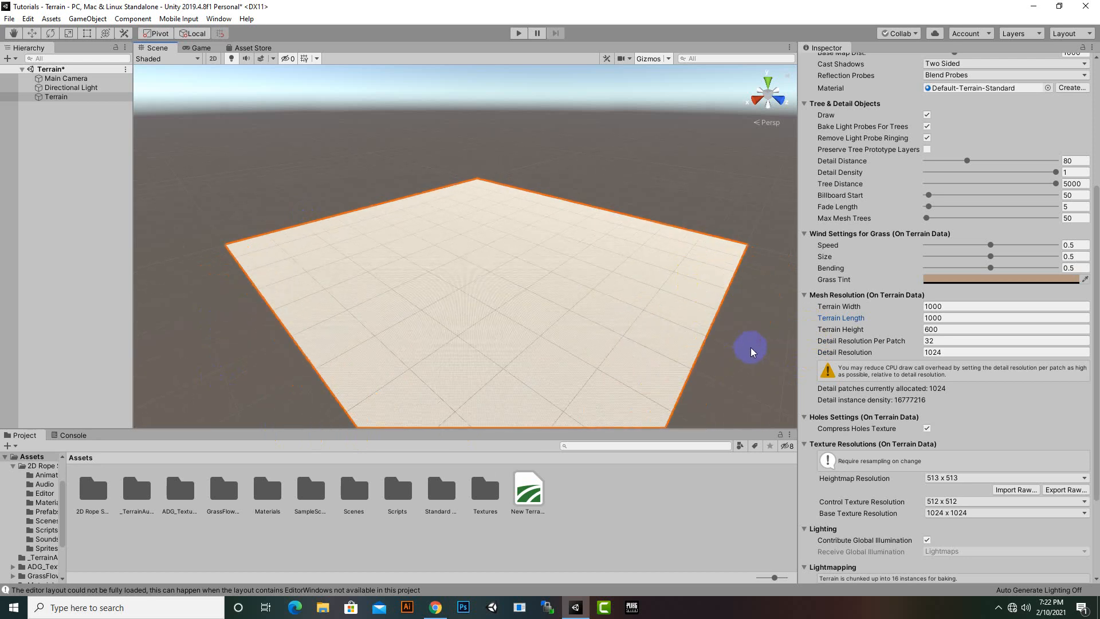
pyautogui.scroll(-4, 746, 321)
pyautogui.moveTo(693, 333); pyautogui.dragTo(735, 339, button='middle')
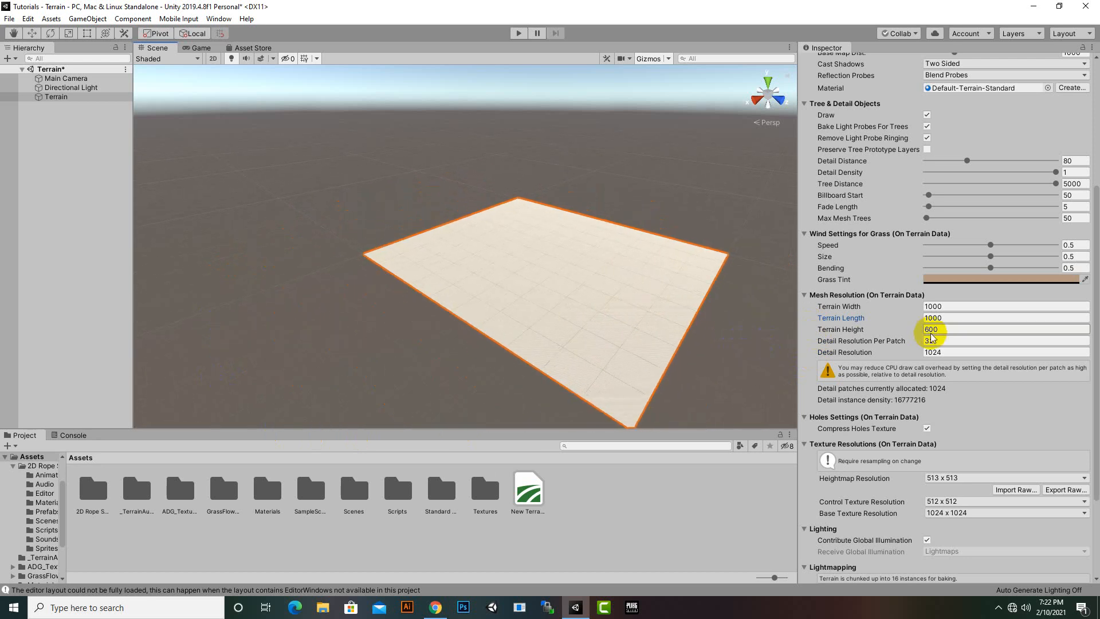
# Set the terrain height to 200 in the mesh resolution settings.
pyautogui.click(952, 331)
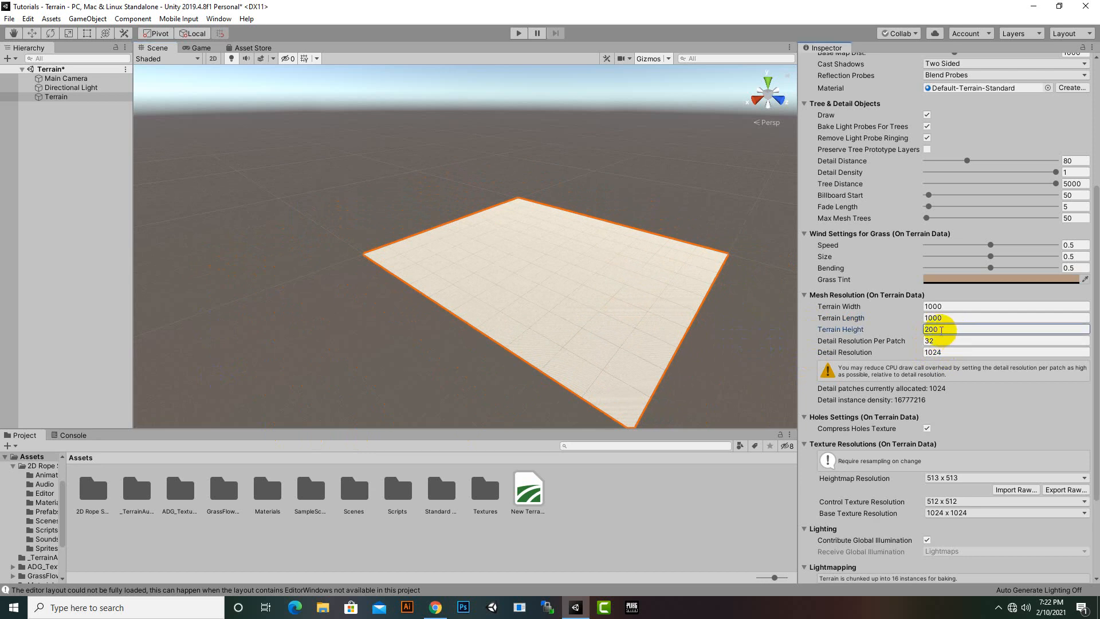
pyautogui.click(940, 330)
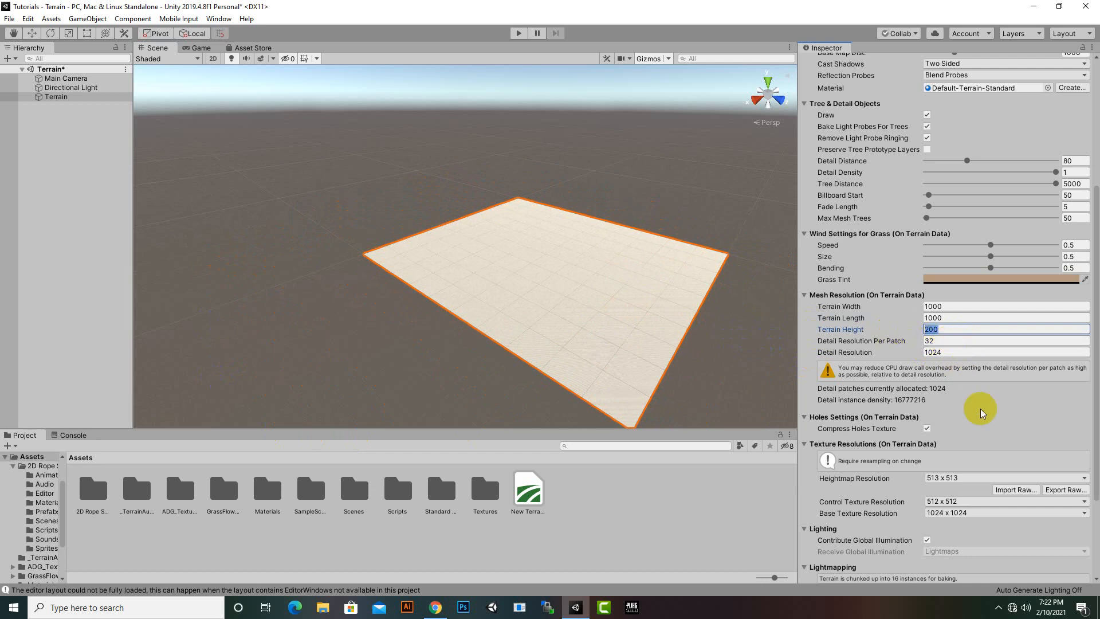
pyautogui.click(945, 352)
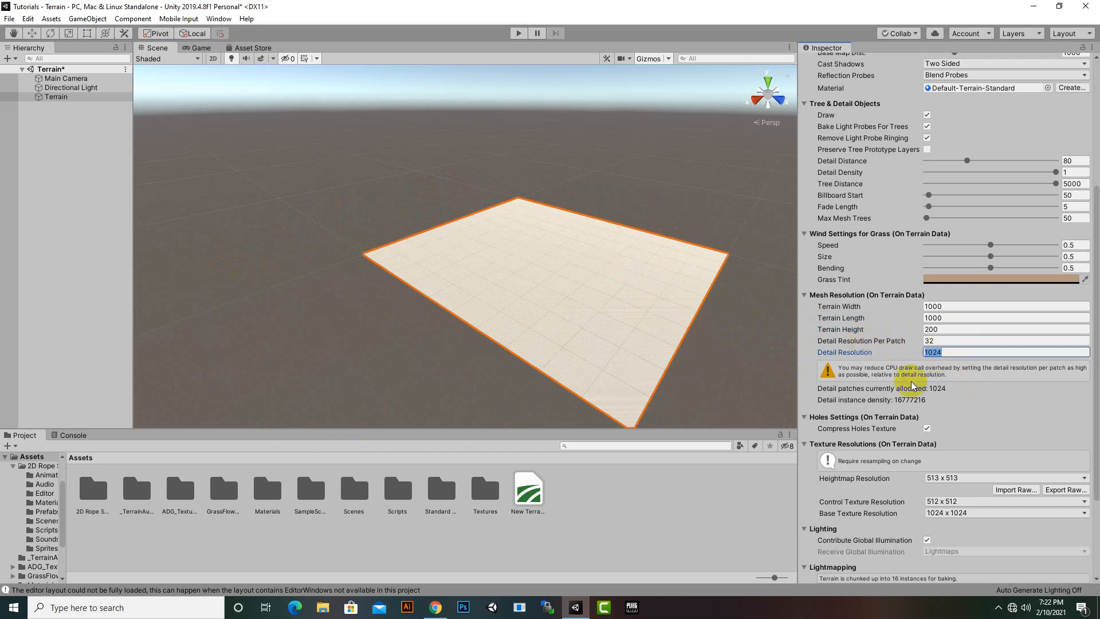
pyautogui.scroll(-4, 911, 436)
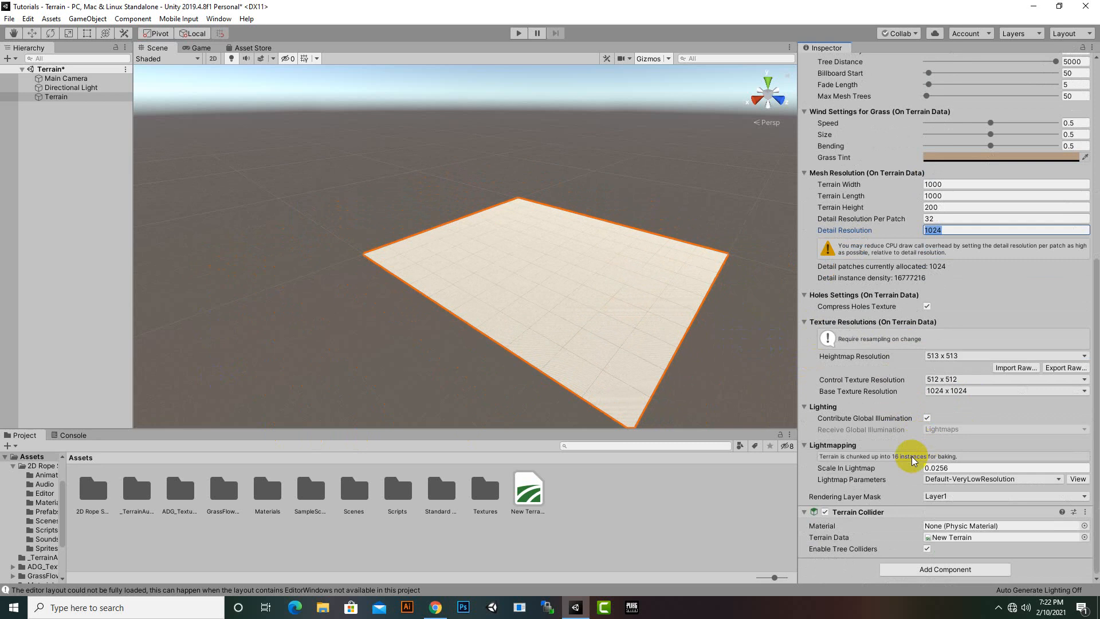
pyautogui.scroll(10, 894, 435)
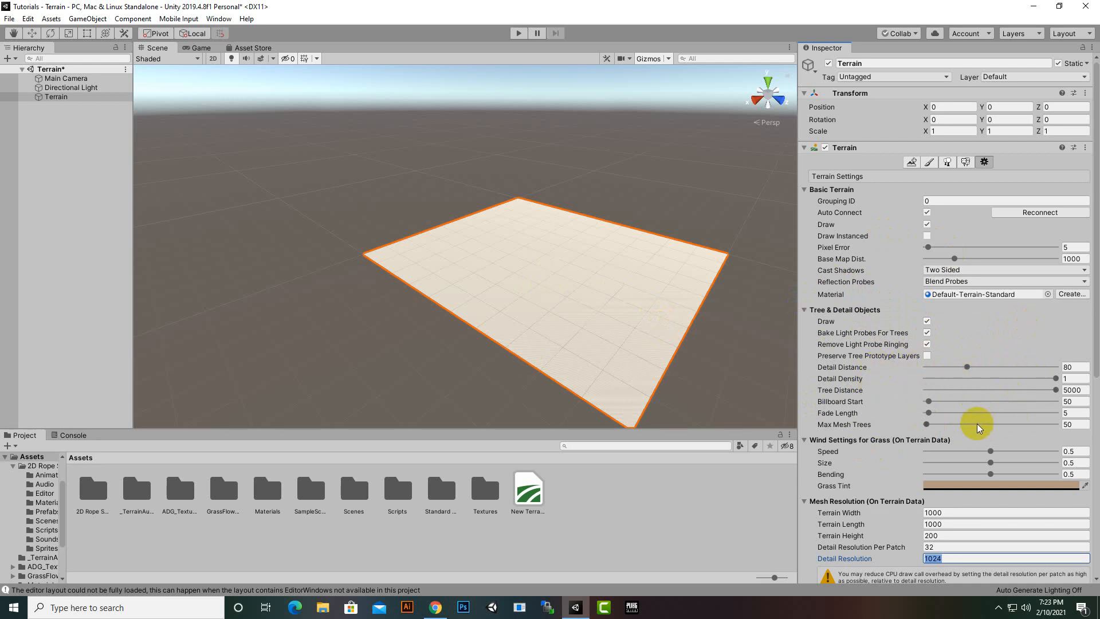
pyautogui.moveTo(727, 376); pyautogui.dragTo(630, 362, button='middle')
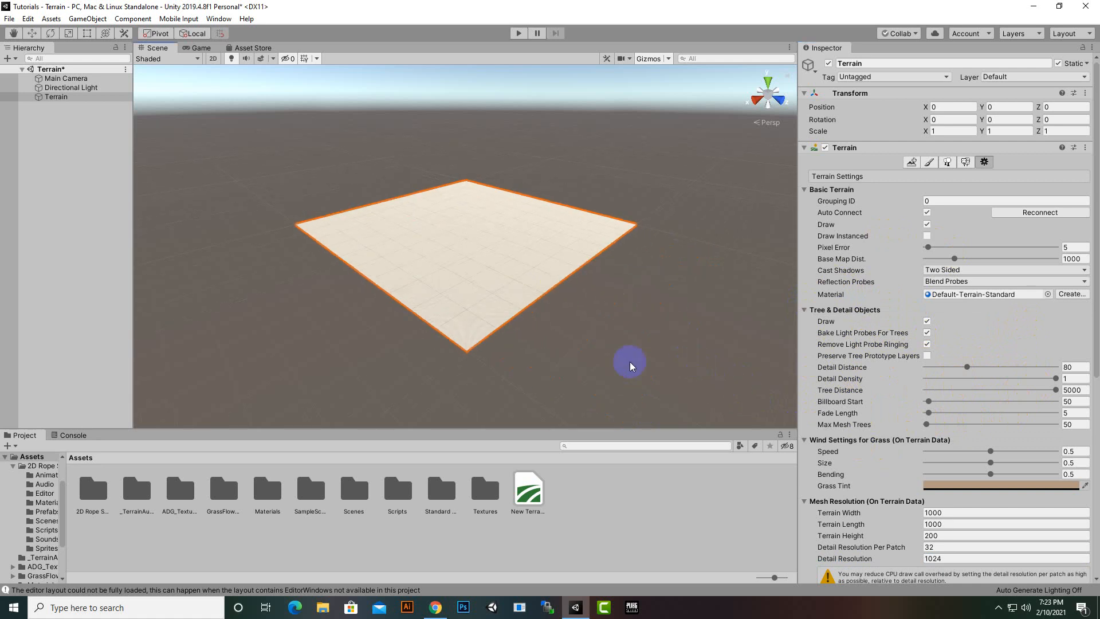
pyautogui.scroll(5, 612, 345)
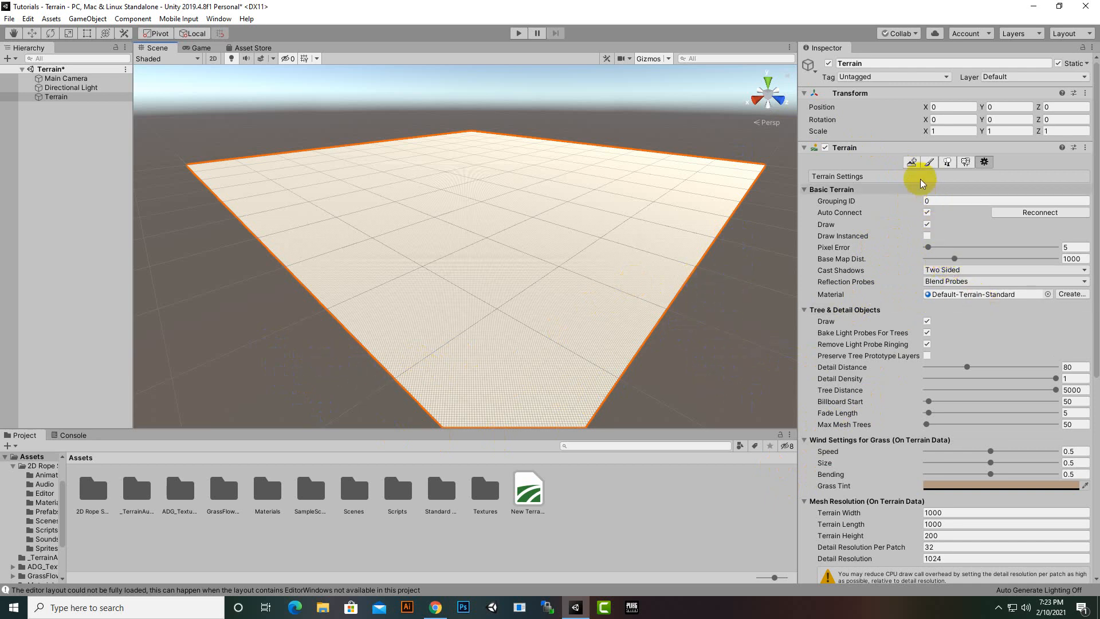
pyautogui.scroll(-5, 995, 377)
pyautogui.scroll(5, 1002, 376)
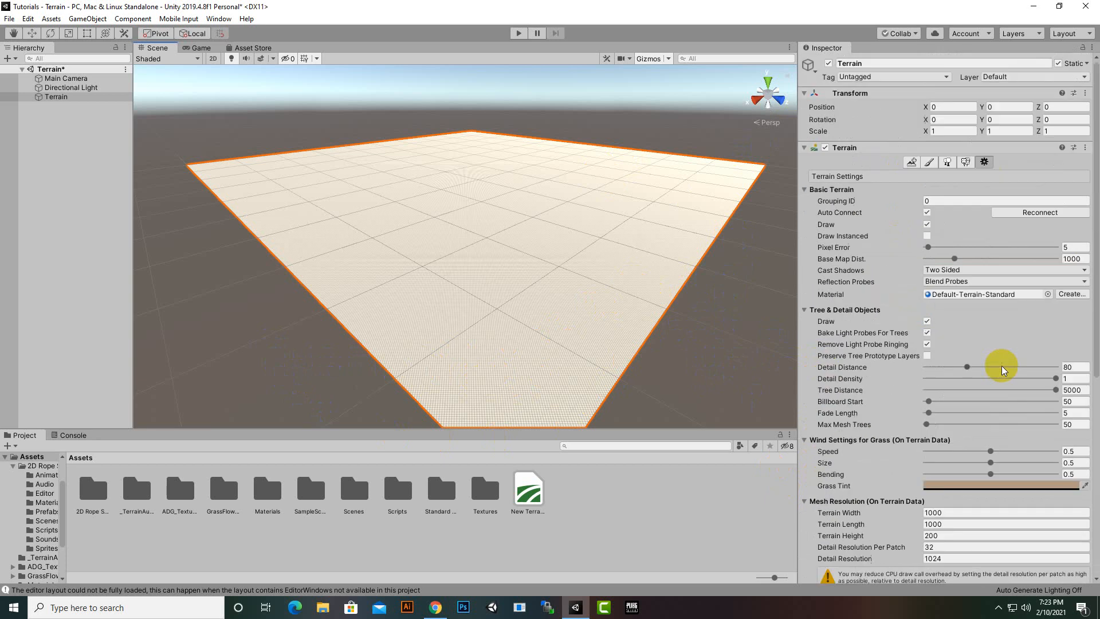
# Switch the terrain to painting mode with the Raise or Lower Terrain tool.
pyautogui.click(914, 164)
pyautogui.click(915, 162)
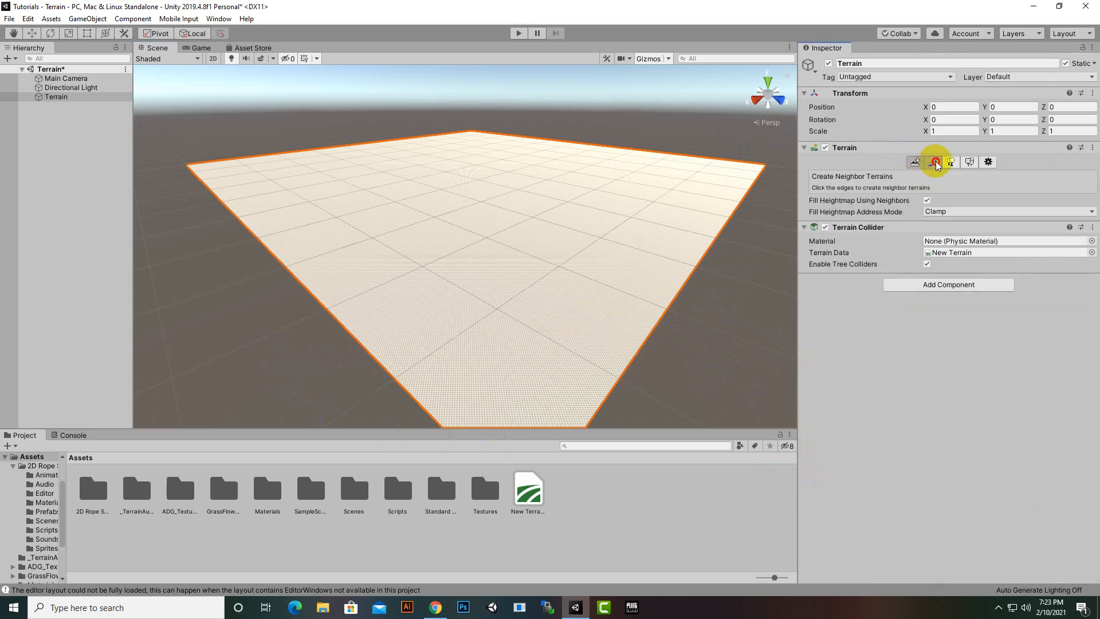
pyautogui.click(933, 162)
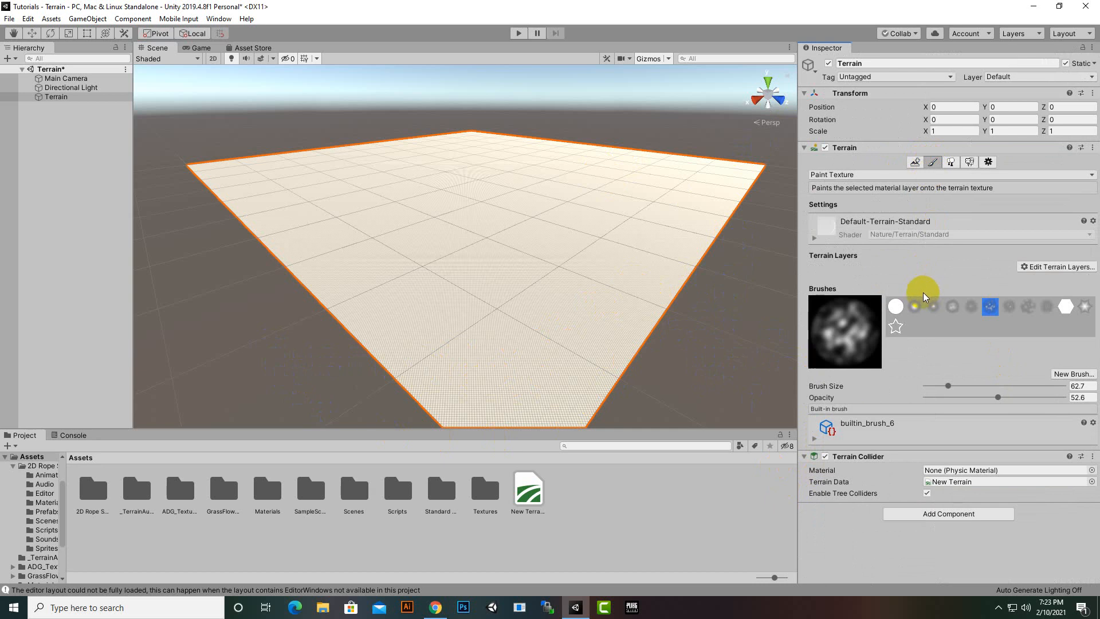
pyautogui.click(882, 174)
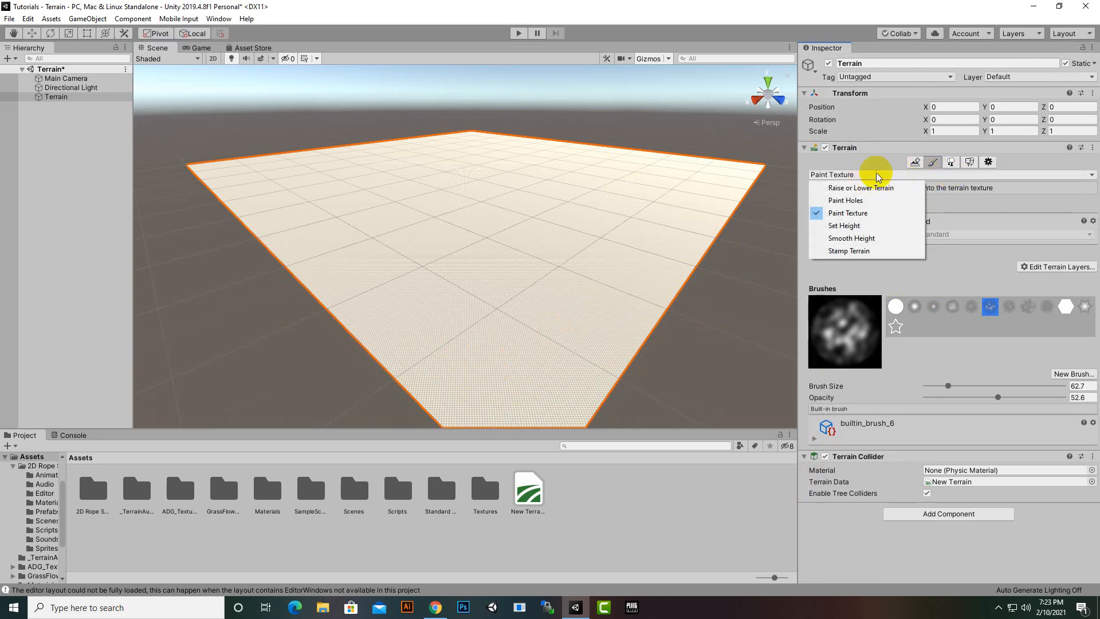
pyautogui.click(846, 189)
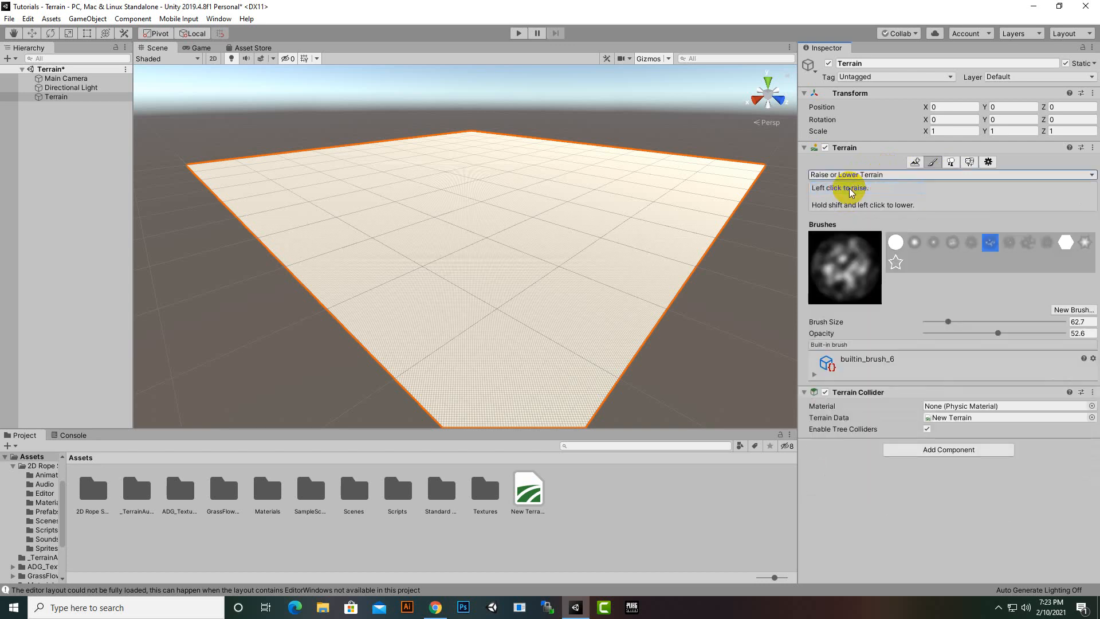
# Switch the paint tool through Paint Holes and Paint Texture and back to Raise or Lower Terrain.
pyautogui.click(875, 175)
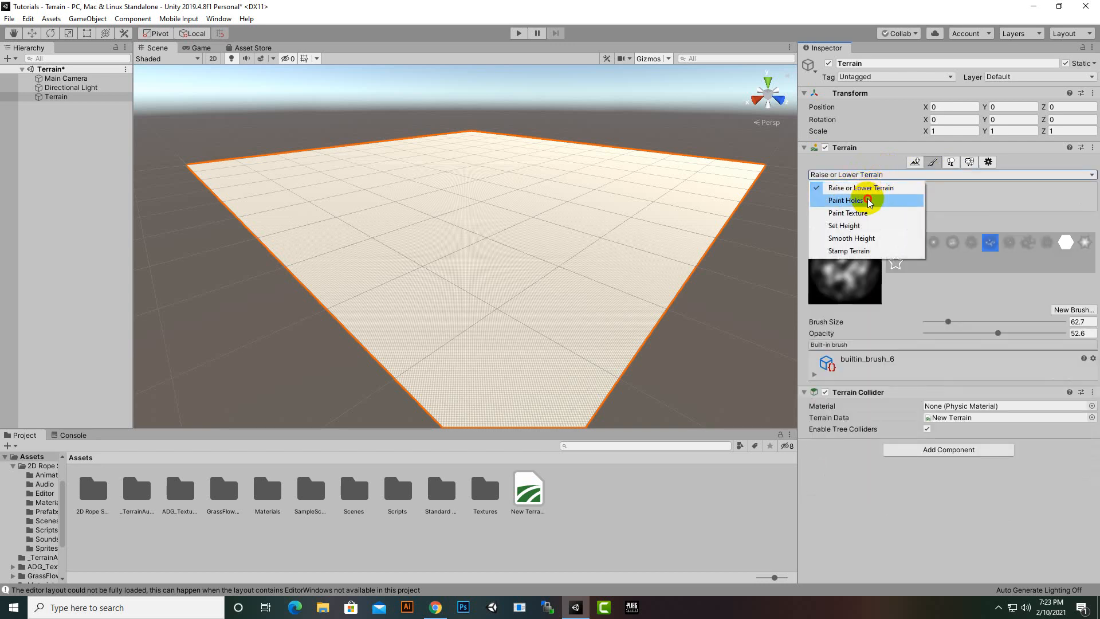
pyautogui.click(867, 200)
pyautogui.click(875, 175)
pyautogui.click(865, 213)
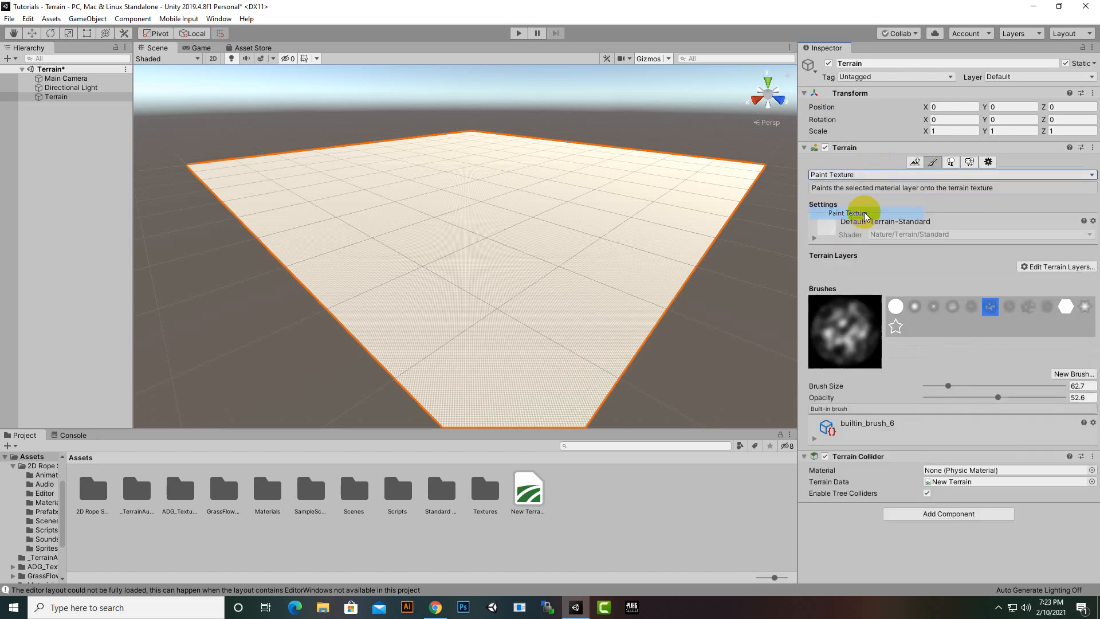
pyautogui.click(875, 174)
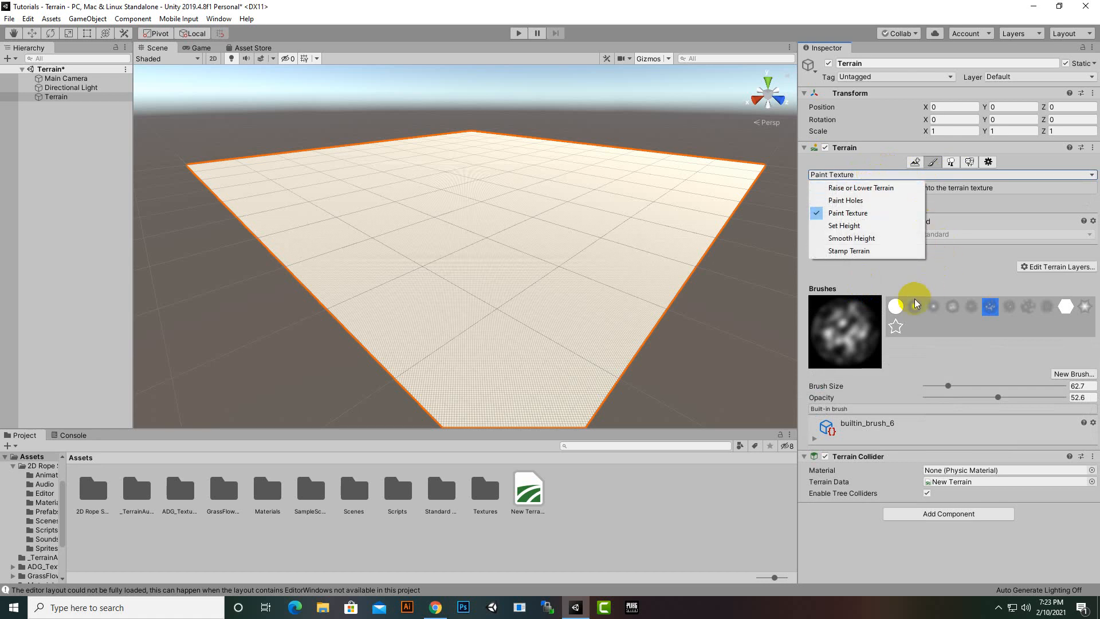
pyautogui.click(871, 189)
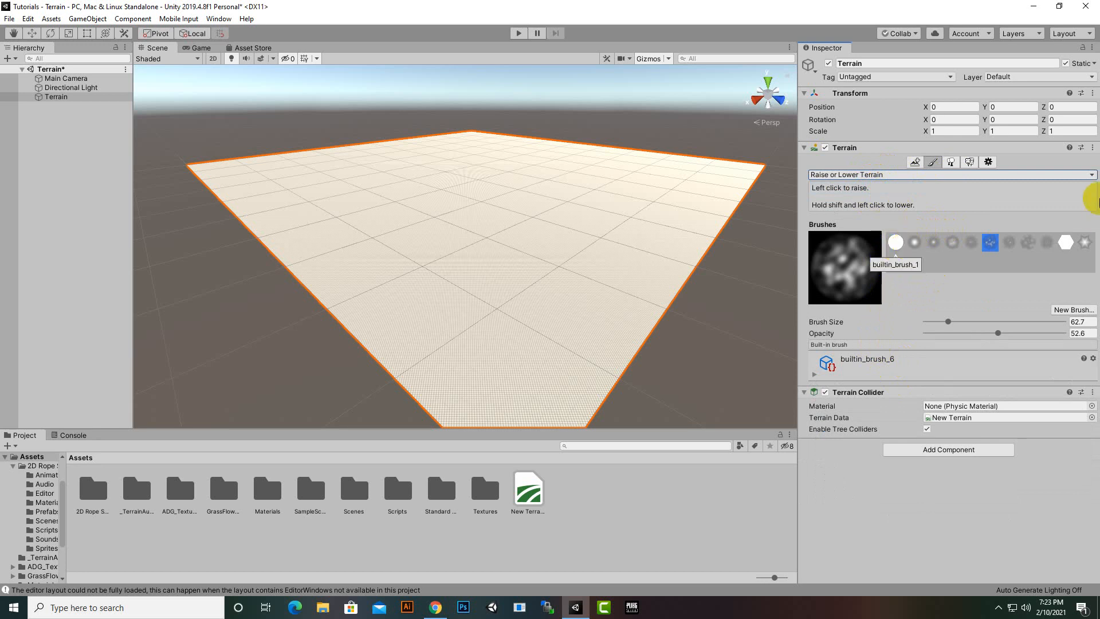
# Raise a cluster of overlapping hills on the near half of the terrain with the solid round builtin_brush_1.
pyautogui.click(895, 242)
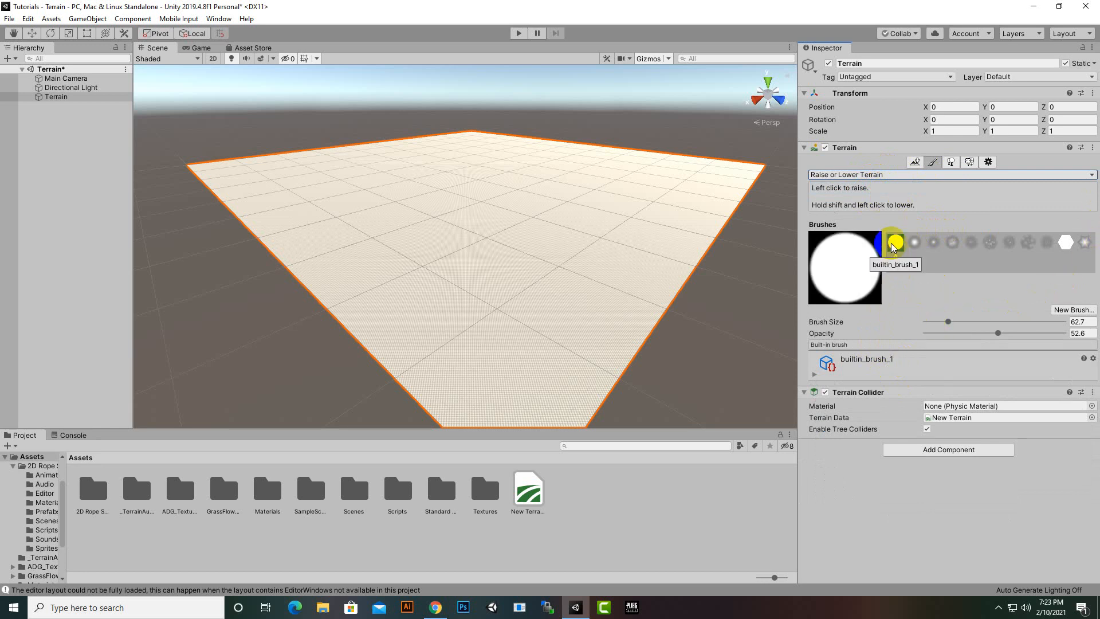
pyautogui.scroll(5, 550, 291)
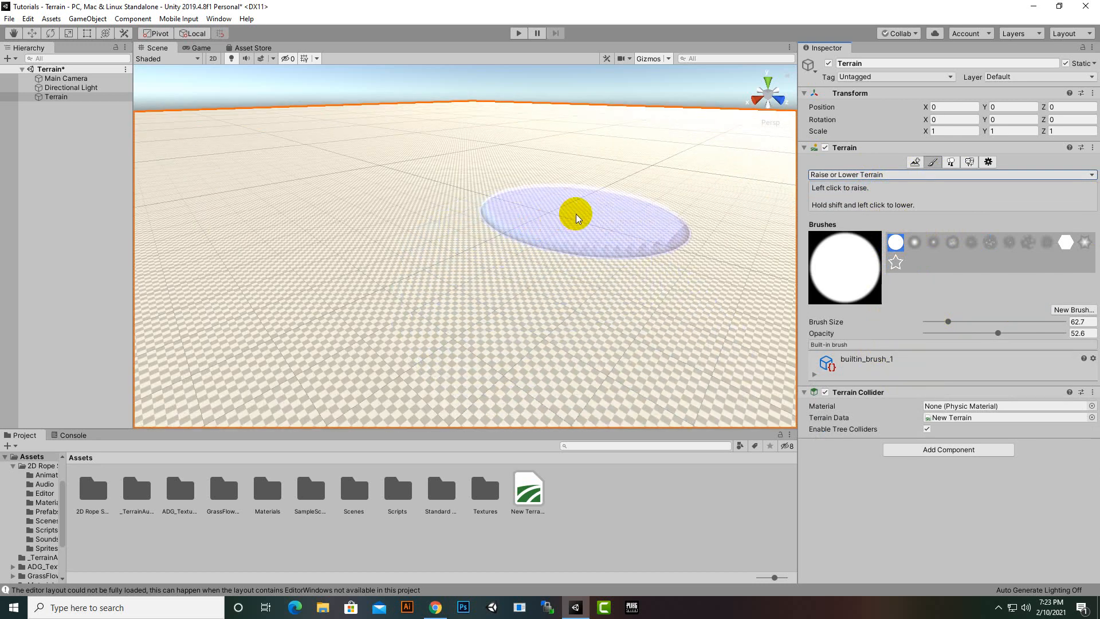
pyautogui.moveTo(575, 214)
pyautogui.mouseDown()
pyautogui.moveTo(390, 256)
pyautogui.moveTo(596, 238)
pyautogui.mouseUp()
pyautogui.scroll(-8, 597, 237)
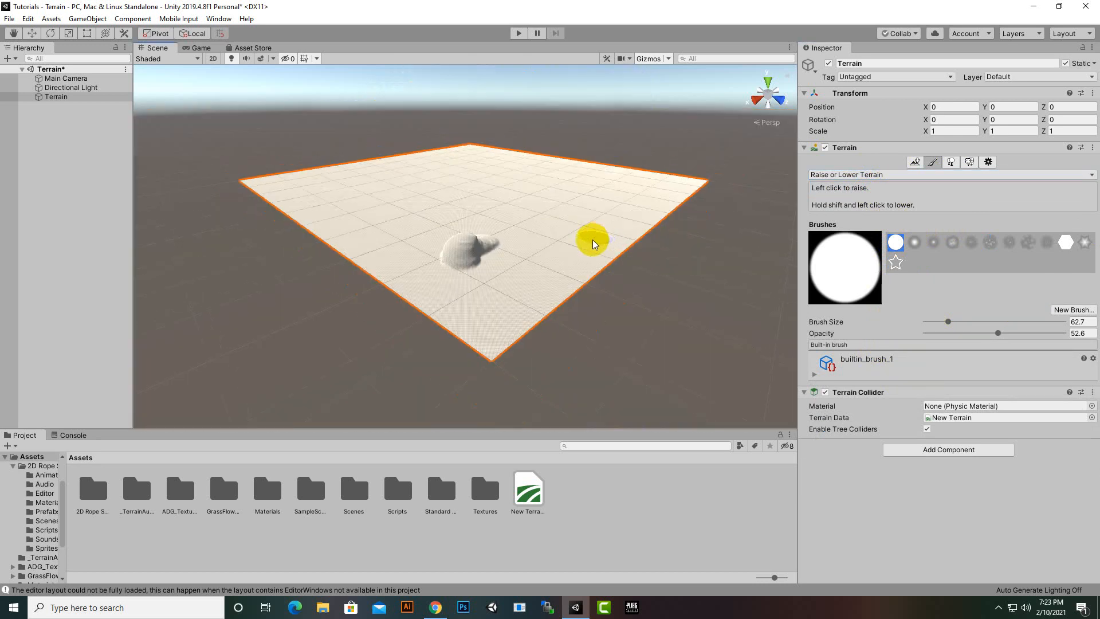
pyautogui.moveTo(467, 279); pyautogui.dragTo(584, 243)
pyautogui.scroll(3, 522, 289)
pyautogui.scroll(3, 521, 292)
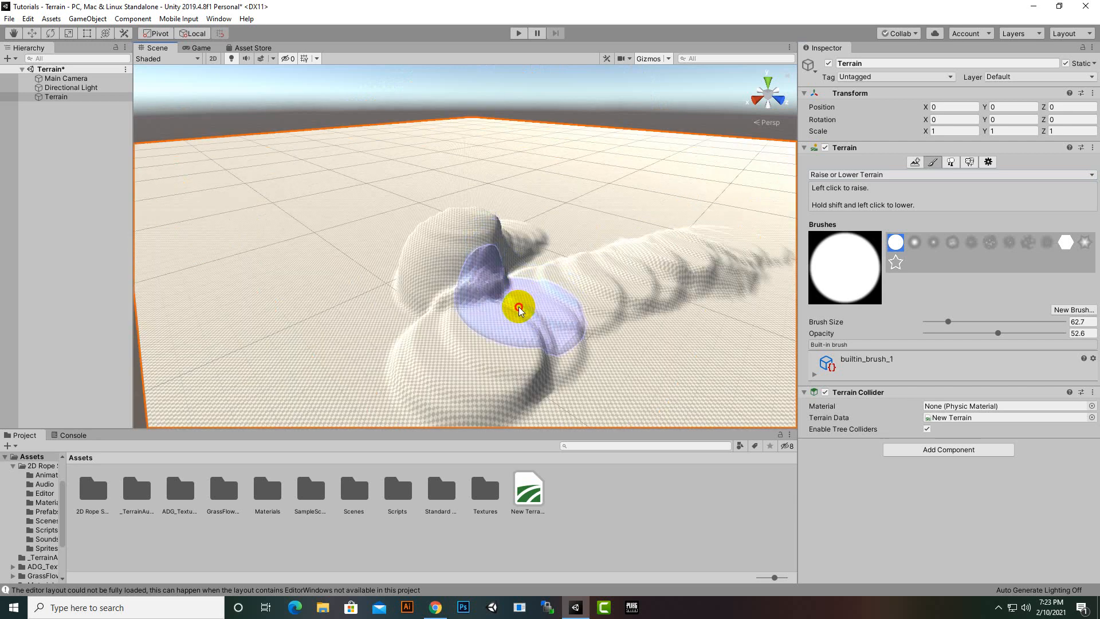
pyautogui.moveTo(518, 307); pyautogui.dragTo(690, 242)
pyautogui.scroll(-5, 607, 282)
pyautogui.moveTo(515, 302)
pyautogui.mouseDown()
pyautogui.moveTo(602, 246)
pyautogui.moveTo(610, 271)
pyautogui.mouseUp()
pyautogui.scroll(3, 611, 270)
pyautogui.scroll(-3, 636, 287)
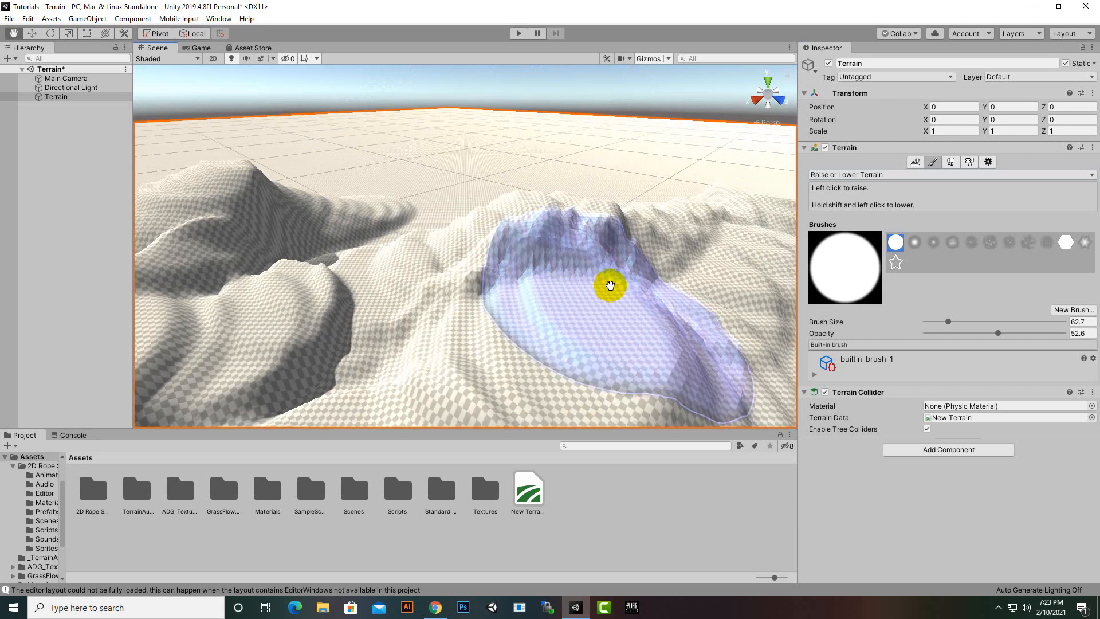
# Lower parts of the raised hills with the same round brush, flattening a gap between the mounds.
pyautogui.scroll(-4, 610, 284)
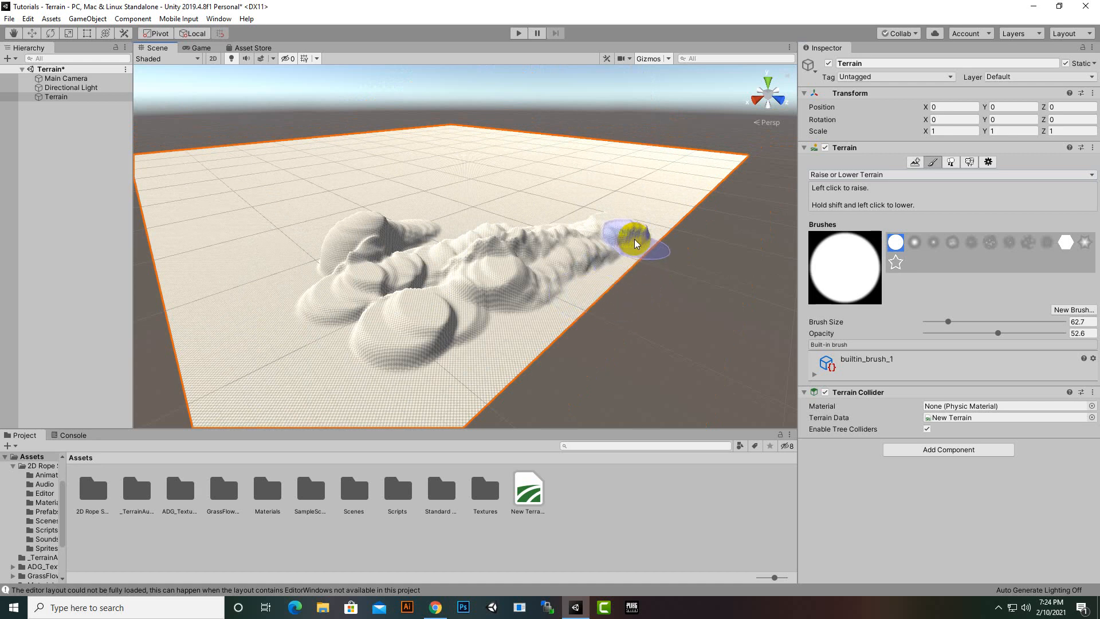
pyautogui.moveTo(634, 240)
pyautogui.keyDown('shift'); pyautogui.mouseDown()
pyautogui.moveTo(479, 283)
pyautogui.moveTo(604, 241)
pyautogui.moveTo(349, 344)
pyautogui.moveTo(457, 319)
pyautogui.moveTo(298, 327)
pyautogui.moveTo(466, 334)
pyautogui.moveTo(439, 229)
pyautogui.moveTo(449, 341)
pyautogui.mouseUp(); pyautogui.keyUp('shift')
pyautogui.scroll(5, 451, 343)
pyautogui.scroll(-5, 457, 339)
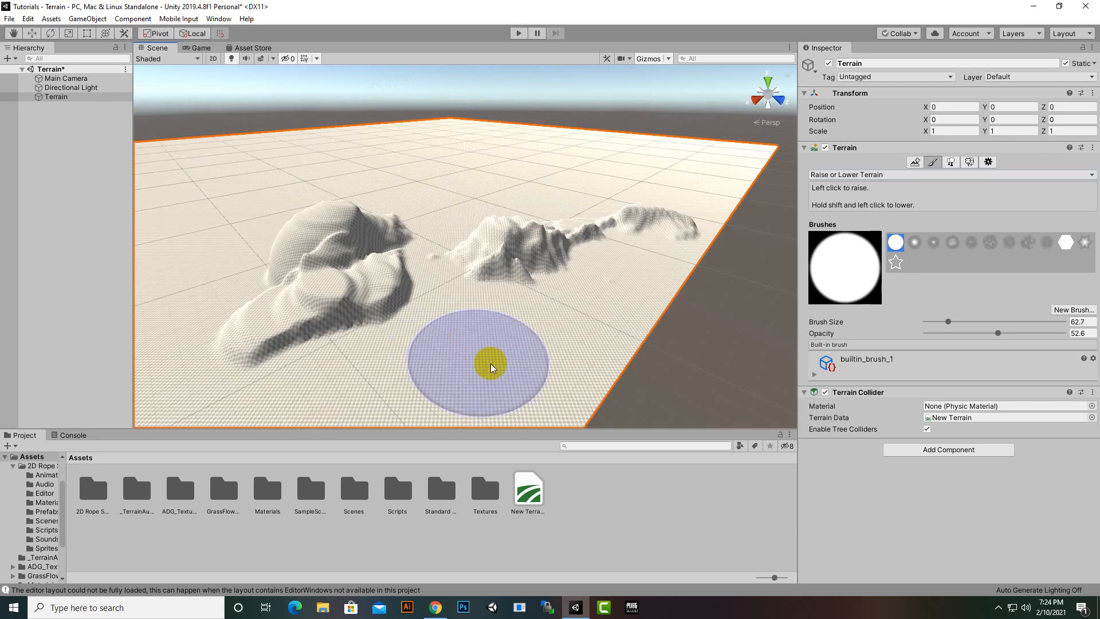
# Set the brush size to 18 and carve a narrow groove into the near mound's side.
pyautogui.scroll(6, 525, 345)
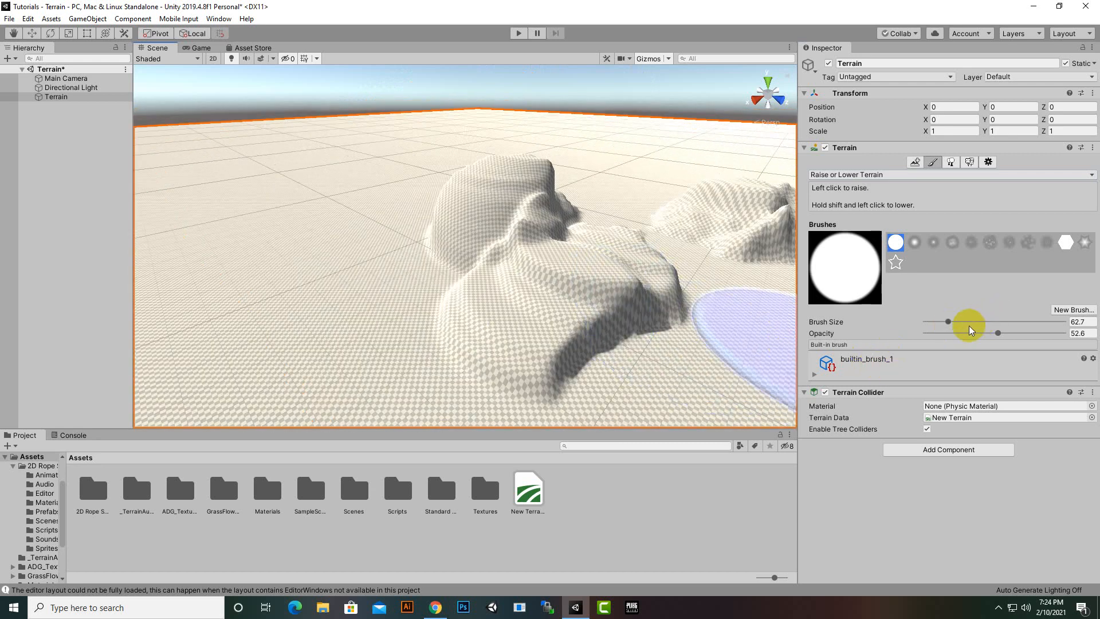
pyautogui.moveTo(946, 324); pyautogui.dragTo(937, 322)
pyautogui.moveTo(606, 310)
pyautogui.mouseDown()
pyautogui.moveTo(596, 246)
pyautogui.moveTo(634, 290)
pyautogui.mouseUp()
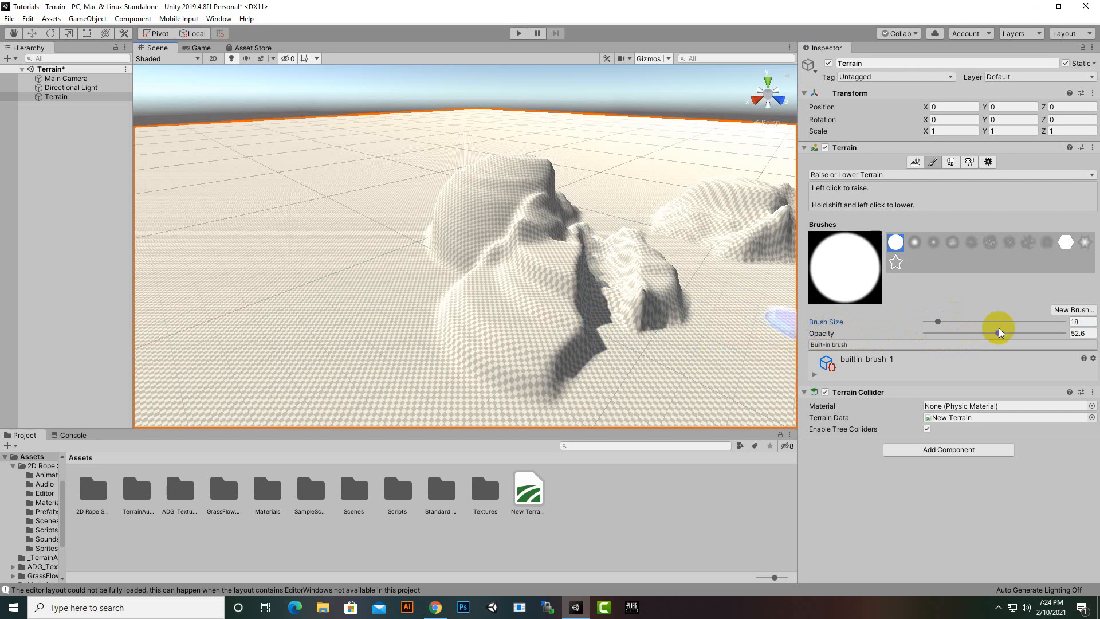
# Set the brush opacity to 16.5 and lower the near mound's front slope down to the ground.
pyautogui.moveTo(998, 333); pyautogui.dragTo(950, 333)
pyautogui.moveTo(701, 350)
pyautogui.mouseDown()
pyautogui.moveTo(533, 349)
pyautogui.moveTo(502, 281)
pyautogui.mouseUp()
pyautogui.moveTo(530, 356)
pyautogui.mouseDown()
pyautogui.moveTo(500, 297)
pyautogui.moveTo(524, 312)
pyautogui.moveTo(553, 309)
pyautogui.moveTo(550, 298)
pyautogui.moveTo(560, 329)
pyautogui.moveTo(573, 325)
pyautogui.mouseUp()
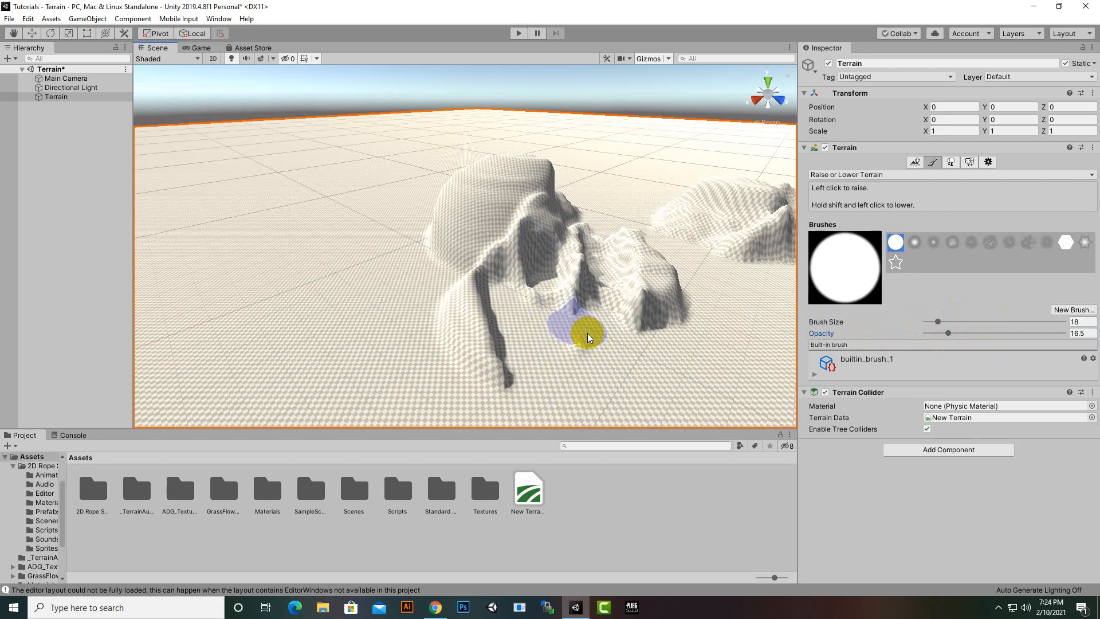
# Raise uneven small bumps around the front of the near mound with the patchy builtin_brush_6.
pyautogui.click(990, 243)
pyautogui.moveTo(575, 367)
pyautogui.mouseDown()
pyautogui.moveTo(723, 375)
pyautogui.moveTo(584, 393)
pyautogui.moveTo(393, 307)
pyautogui.moveTo(430, 348)
pyautogui.moveTo(422, 367)
pyautogui.mouseUp()
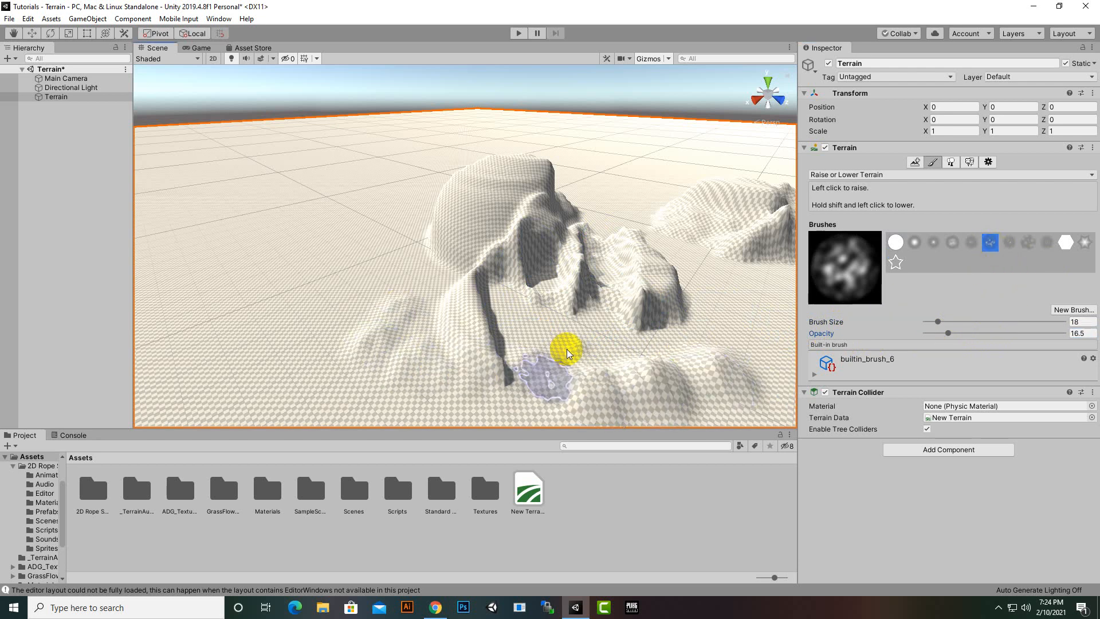
pyautogui.scroll(5, 569, 344)
pyautogui.scroll(-6, 578, 337)
pyautogui.moveTo(579, 339)
pyautogui.mouseDown()
pyautogui.moveTo(551, 361)
pyautogui.moveTo(658, 355)
pyautogui.mouseUp()
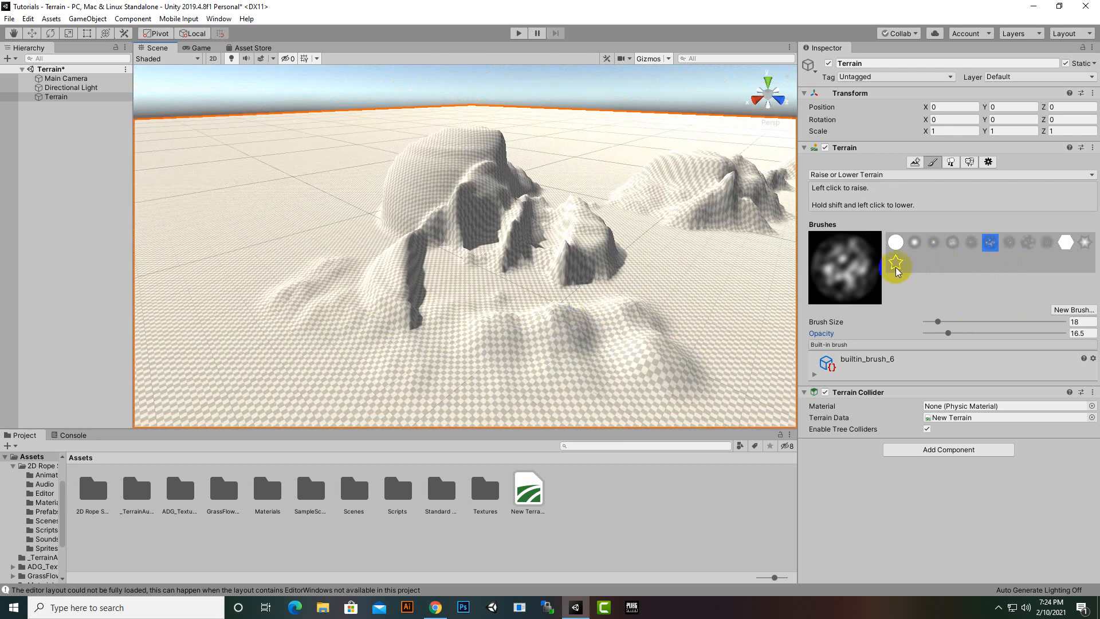
# Choose the star-shaped builtin_brush_11 and set its opacity to 52 and its size to 55.
pyautogui.click(1086, 245)
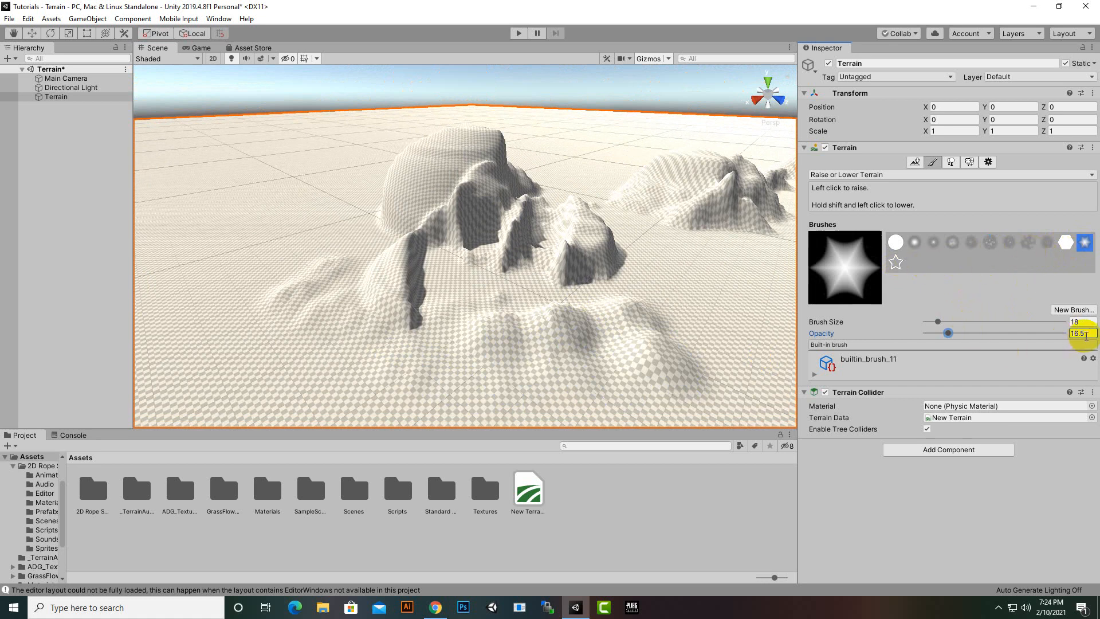
pyautogui.write('52')
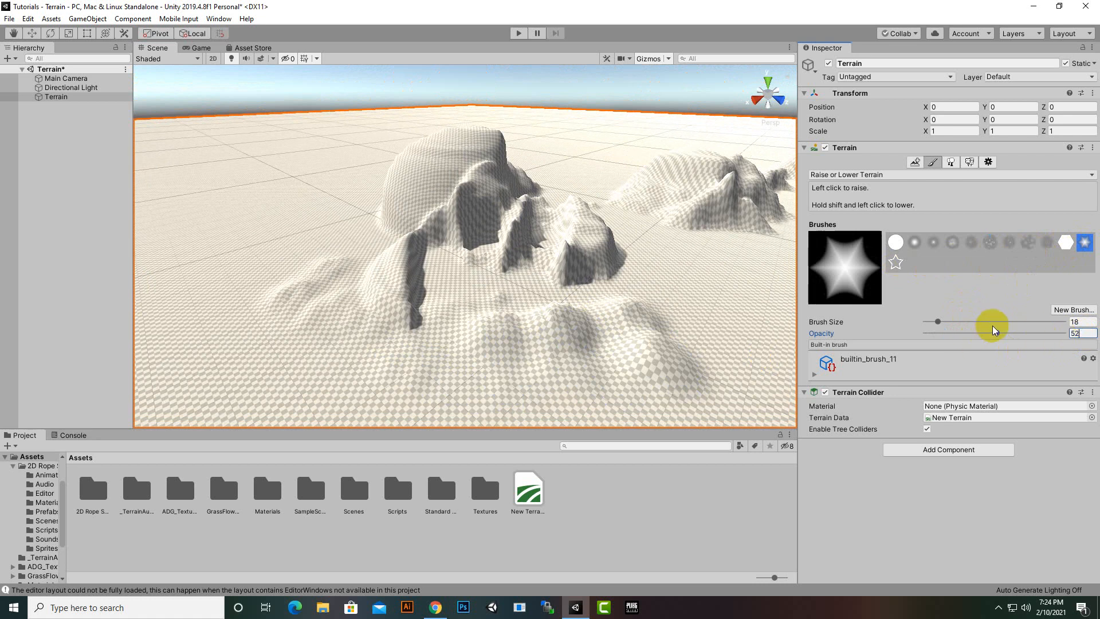
pyautogui.moveTo(937, 322); pyautogui.dragTo(946, 321)
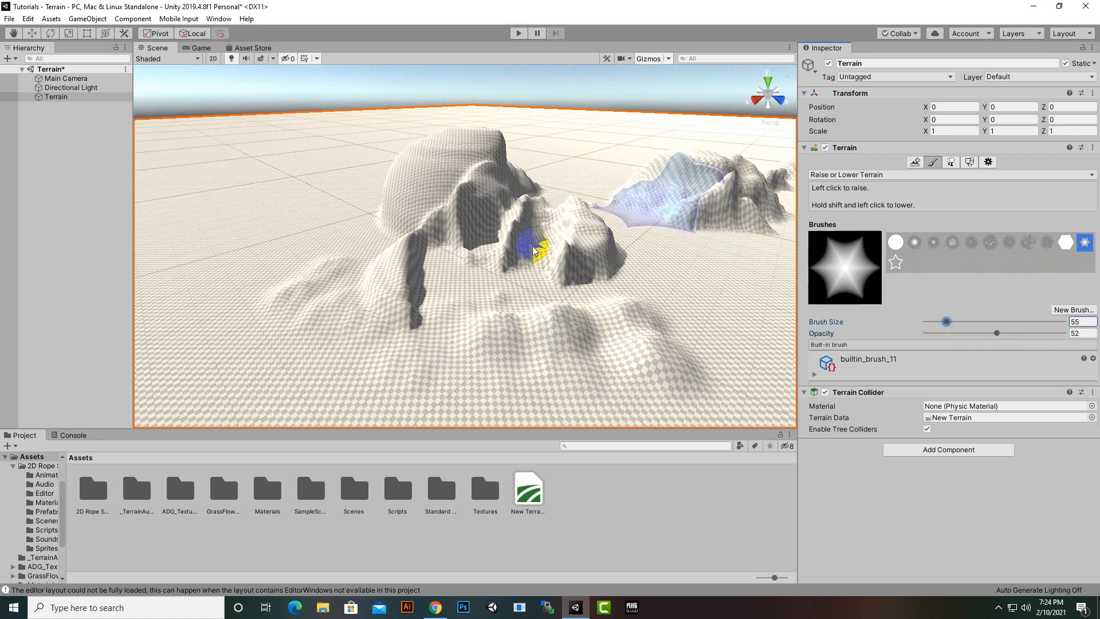
# View the Terrain Tools Sample Asset Pack page in the Asset Store and highlight its title.
pyautogui.click(255, 51)
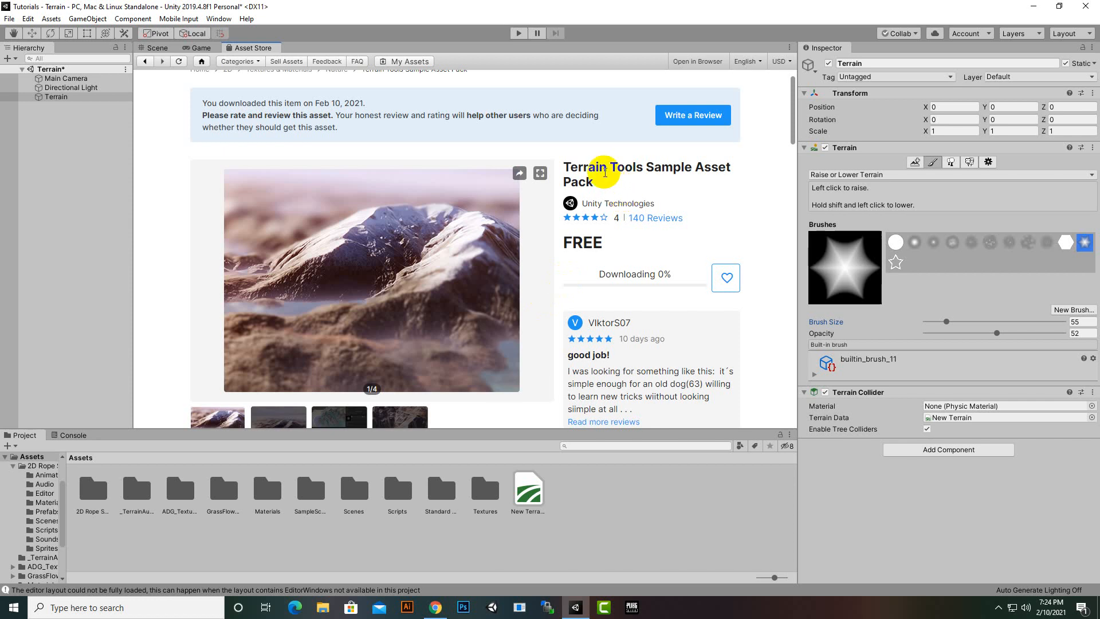
pyautogui.moveTo(588, 167); pyautogui.dragTo(617, 168)
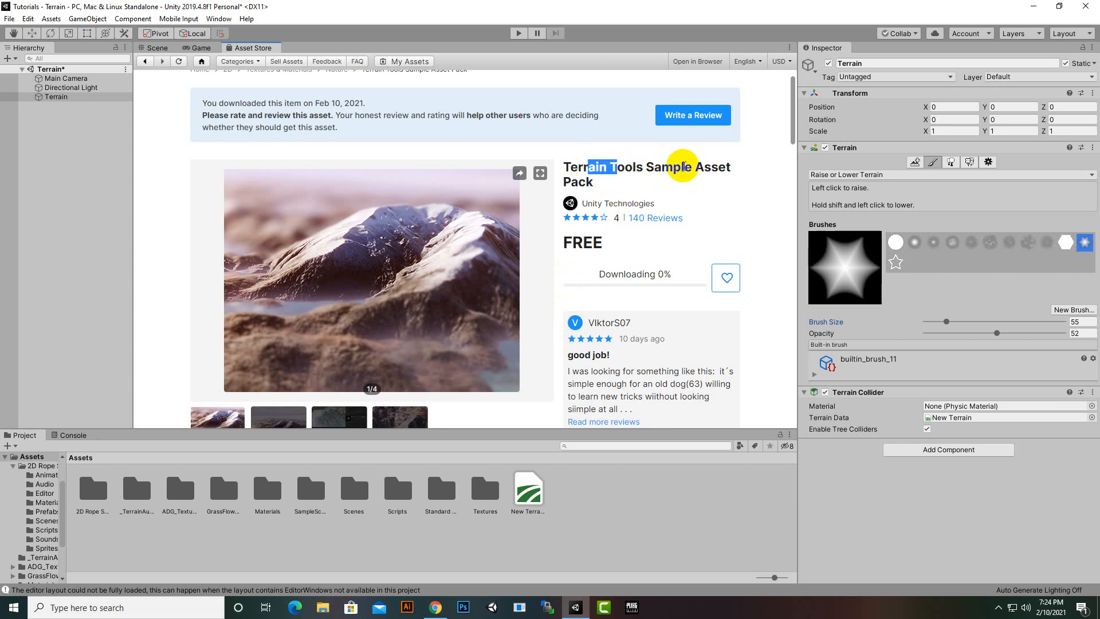
pyautogui.click(682, 165)
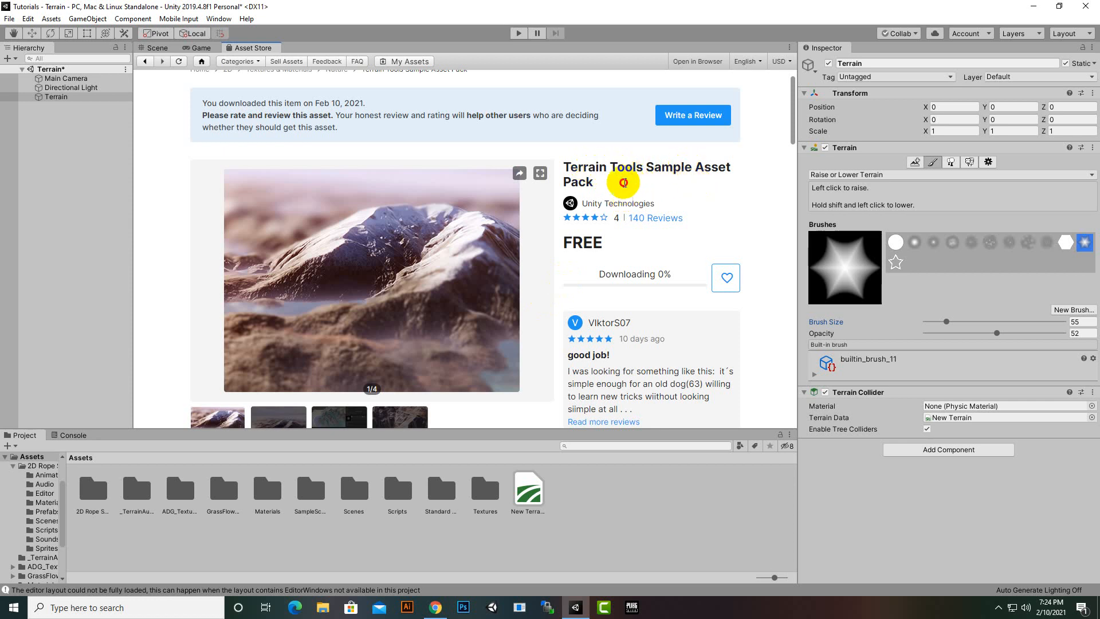
pyautogui.moveTo(624, 182); pyautogui.dragTo(561, 167)
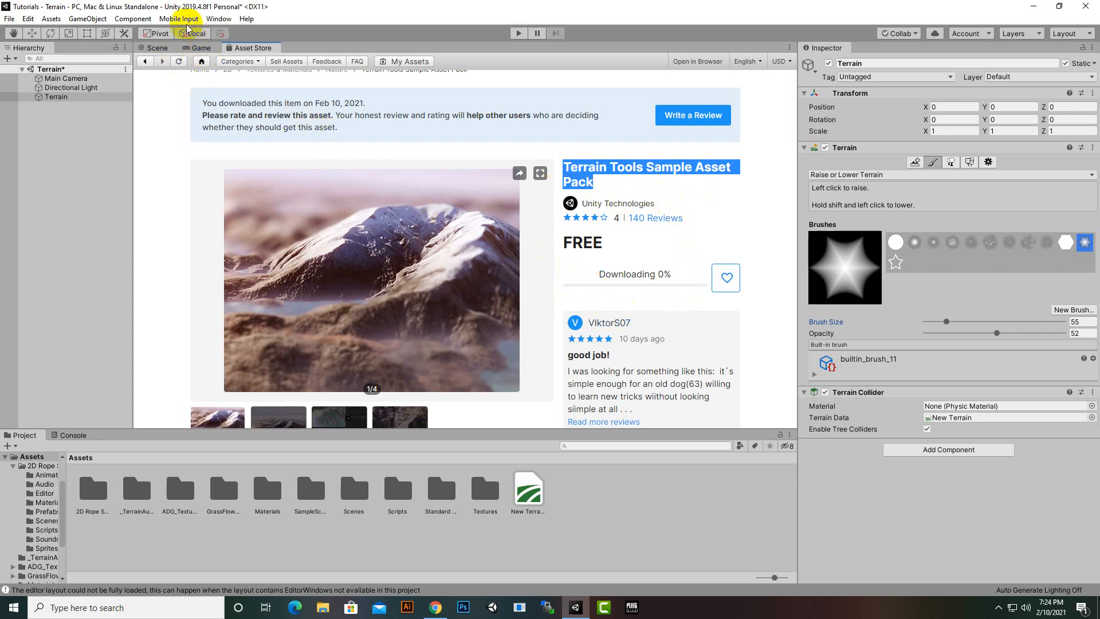
# Open the Package Manager and close it again.
pyautogui.click(225, 21)
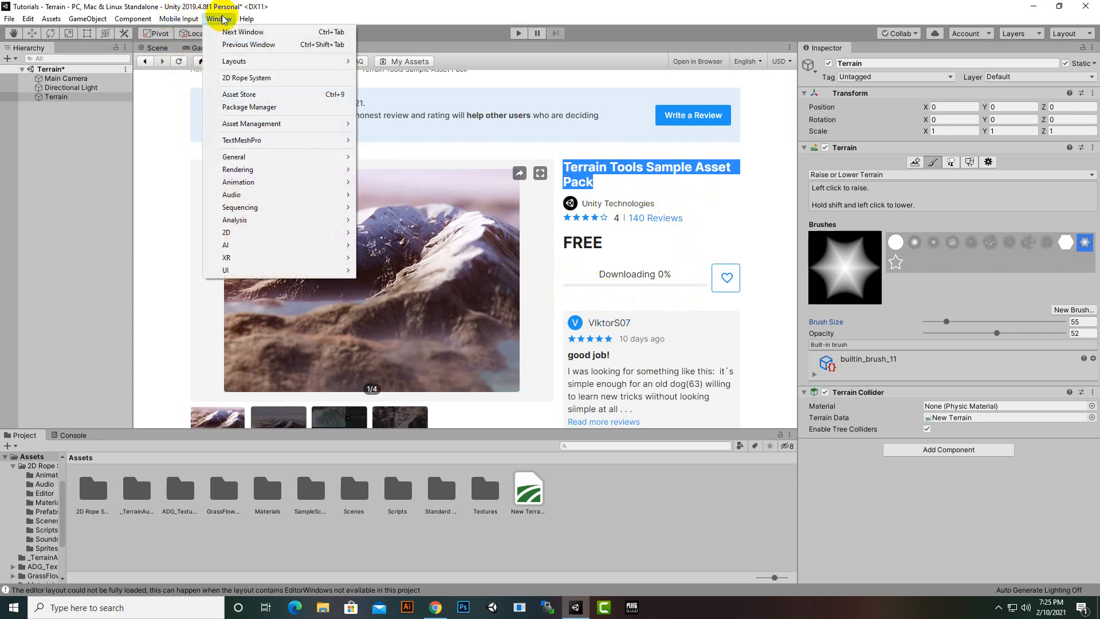
pyautogui.click(240, 108)
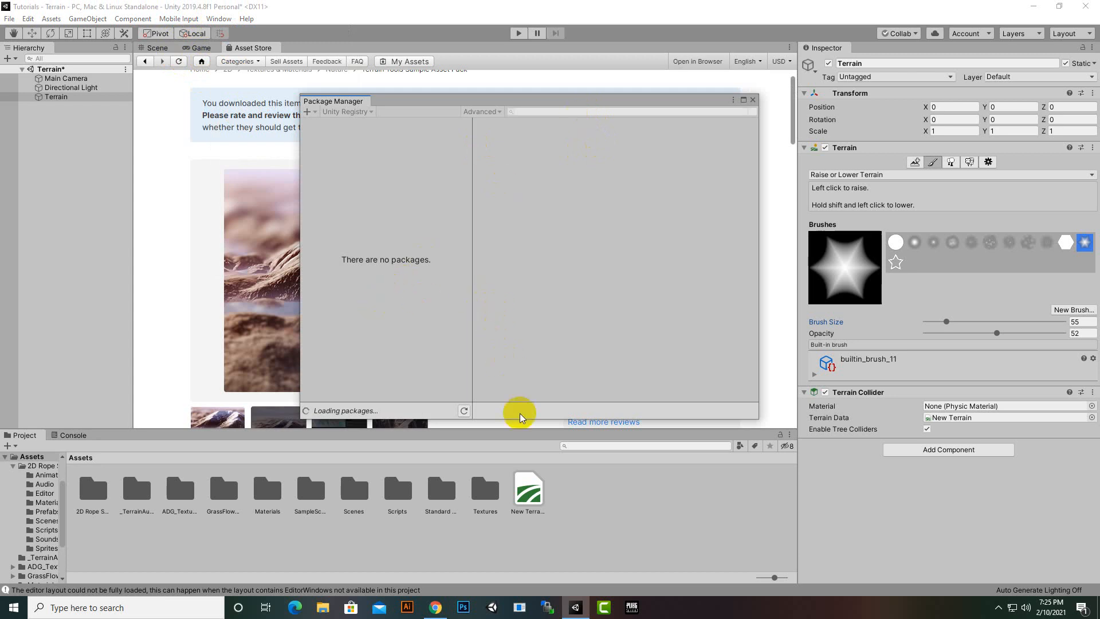
pyautogui.click(752, 100)
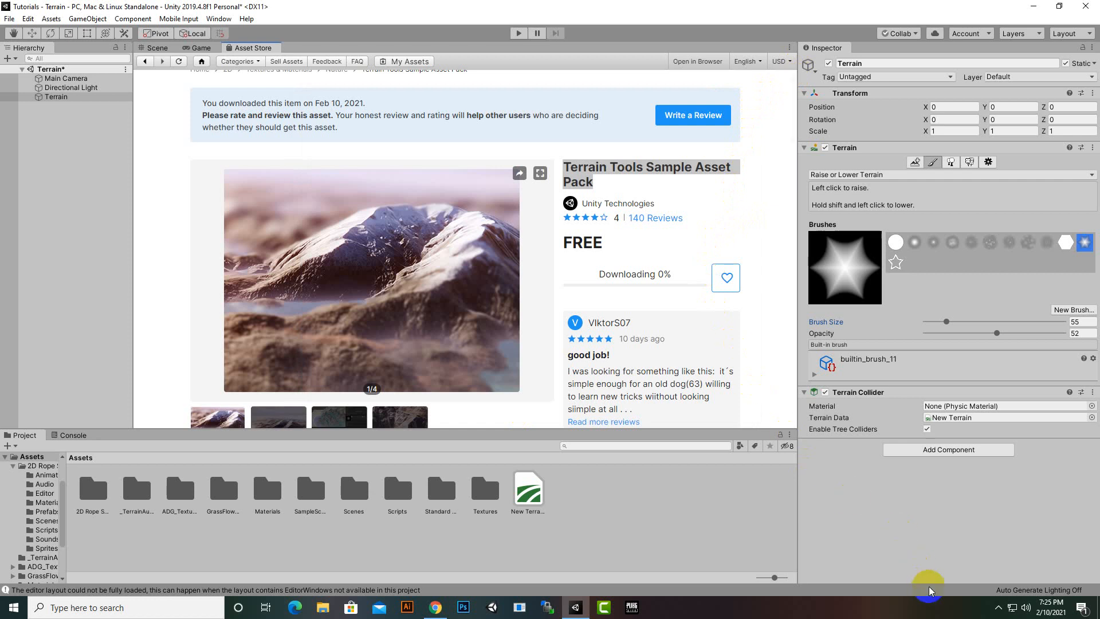
# Review the Terrain Tools Sample Asset Pack's overview and file details on its store page.
pyautogui.click(775, 302)
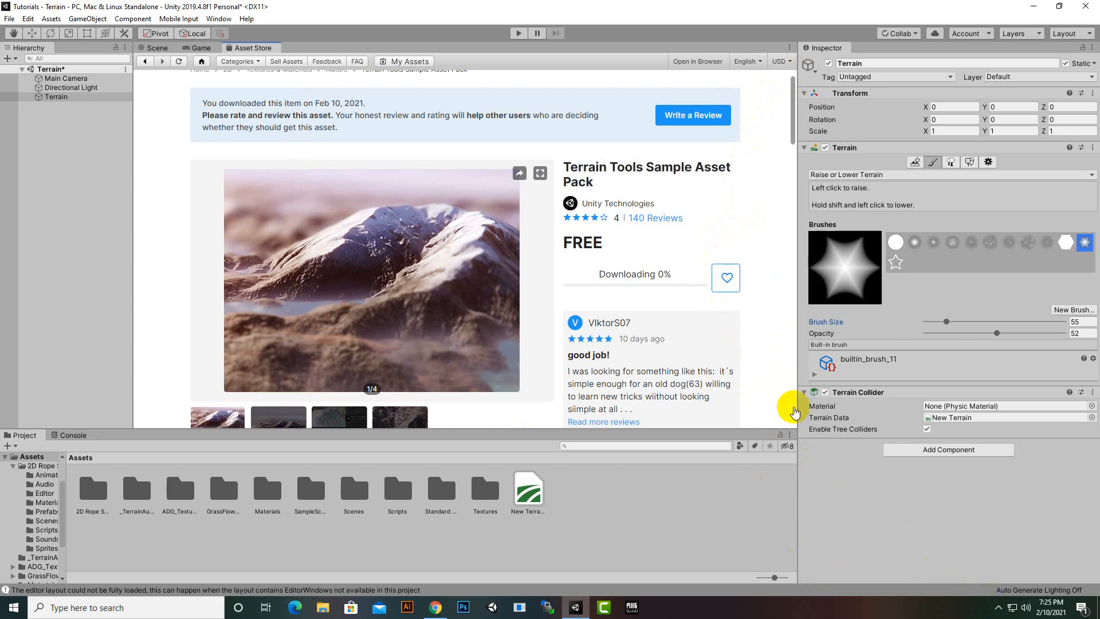
pyautogui.scroll(-5, 689, 347)
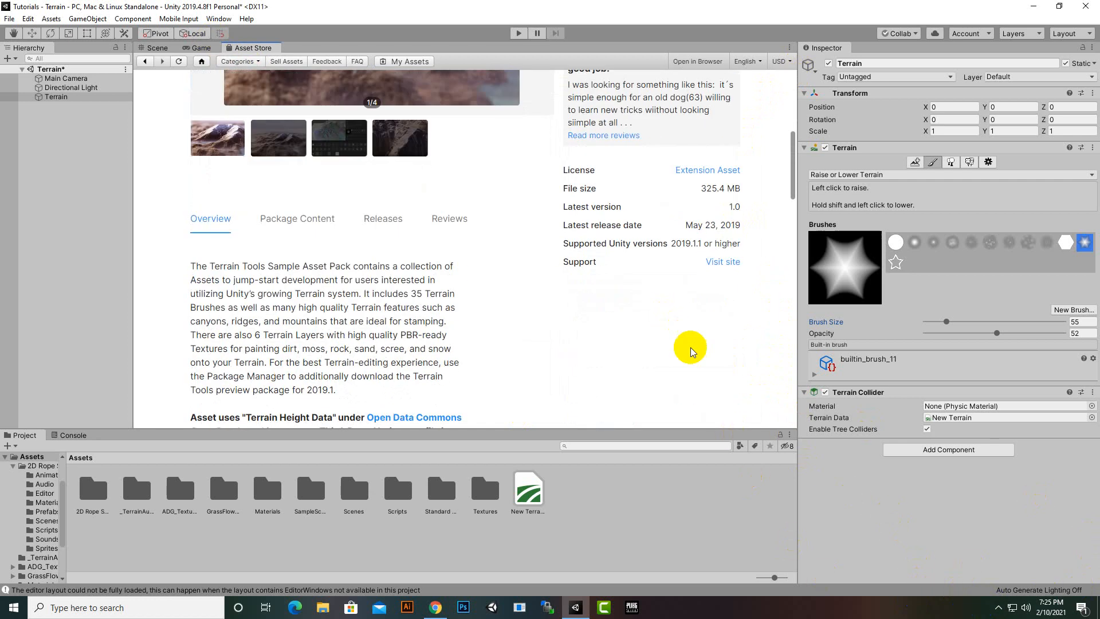
pyautogui.scroll(10, 520, 321)
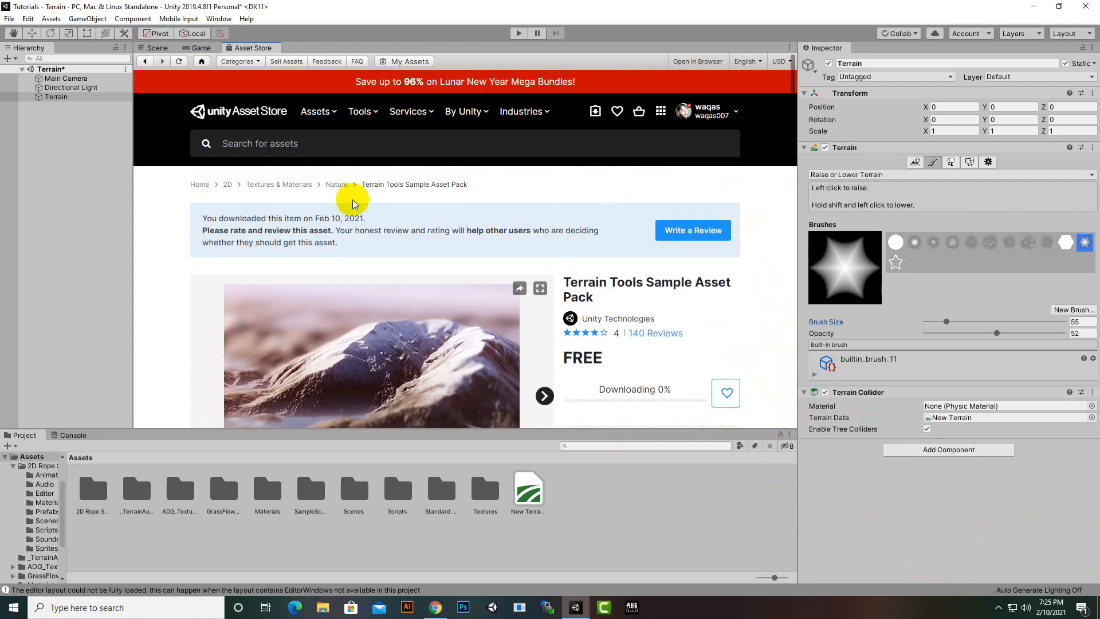
# Return to the scene, frame the whole terrain and select the solid round builtin_brush_1.
pyautogui.click(156, 49)
pyautogui.press('f')
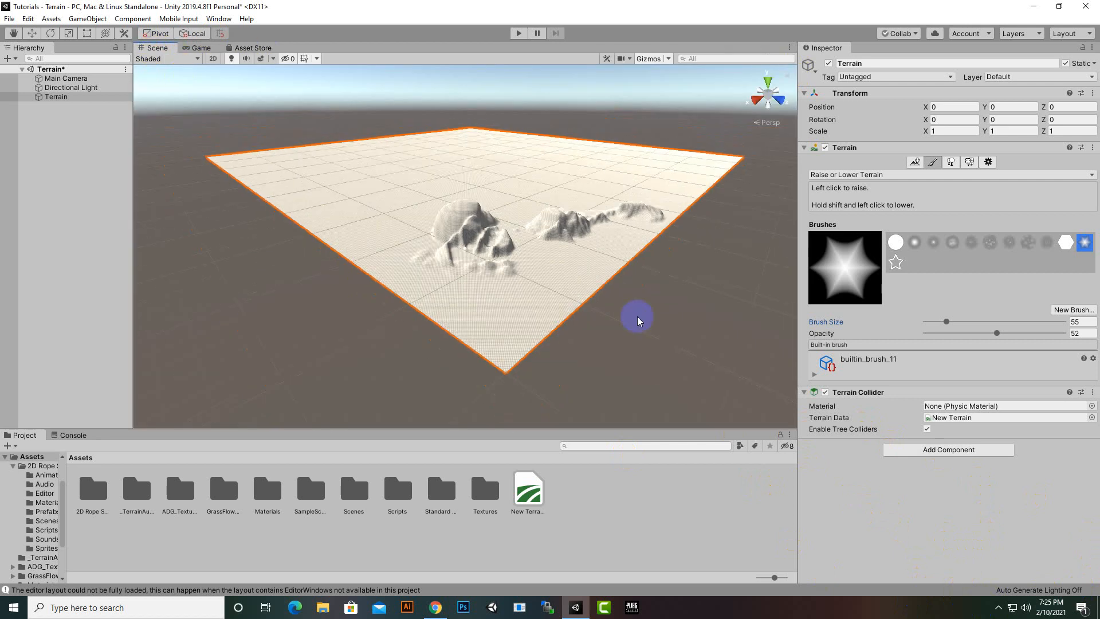
pyautogui.click(896, 243)
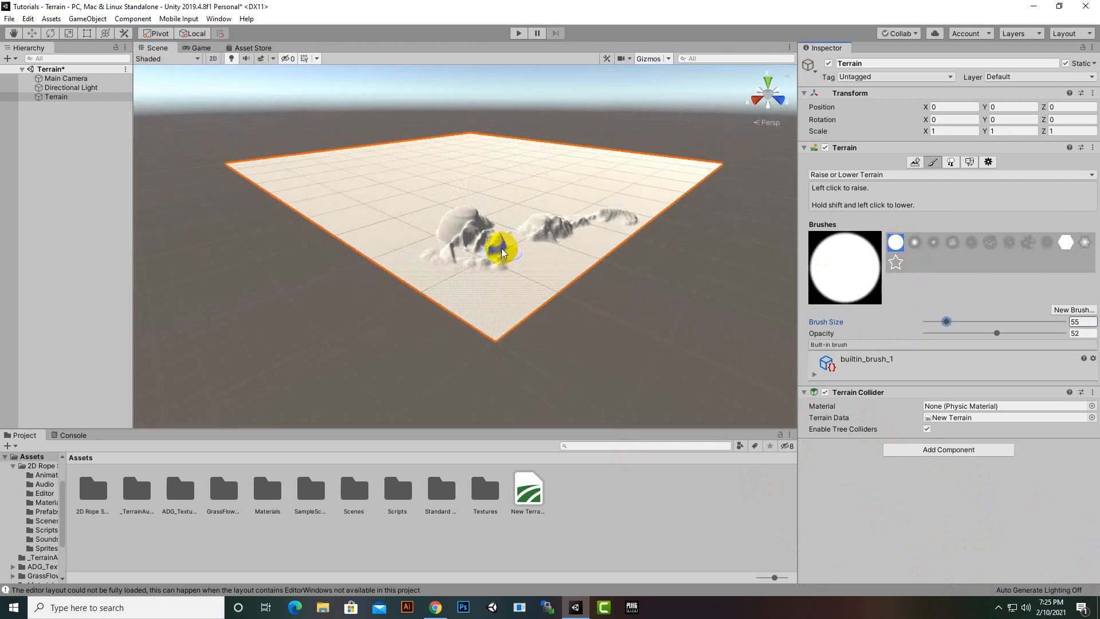
# Lower the sculpted hills with the Raise or Lower Terrain brush until the whole terrain is flat again.
pyautogui.scroll(2, 609, 254)
pyautogui.moveTo(651, 227)
pyautogui.keyDown('shift'); pyautogui.mouseDown()
pyautogui.moveTo(626, 225)
pyautogui.moveTo(644, 197)
pyautogui.moveTo(577, 235)
pyautogui.moveTo(638, 218)
pyautogui.moveTo(516, 251)
pyautogui.moveTo(564, 214)
pyautogui.moveTo(577, 222)
pyautogui.moveTo(536, 238)
pyautogui.moveTo(487, 293)
pyautogui.moveTo(472, 238)
pyautogui.moveTo(488, 258)
pyautogui.moveTo(482, 218)
pyautogui.moveTo(443, 227)
pyautogui.moveTo(476, 216)
pyautogui.moveTo(578, 308)
pyautogui.mouseUp(); pyautogui.keyUp('shift')
pyautogui.scroll(-5, 671, 321)
pyautogui.scroll(7, 651, 351)
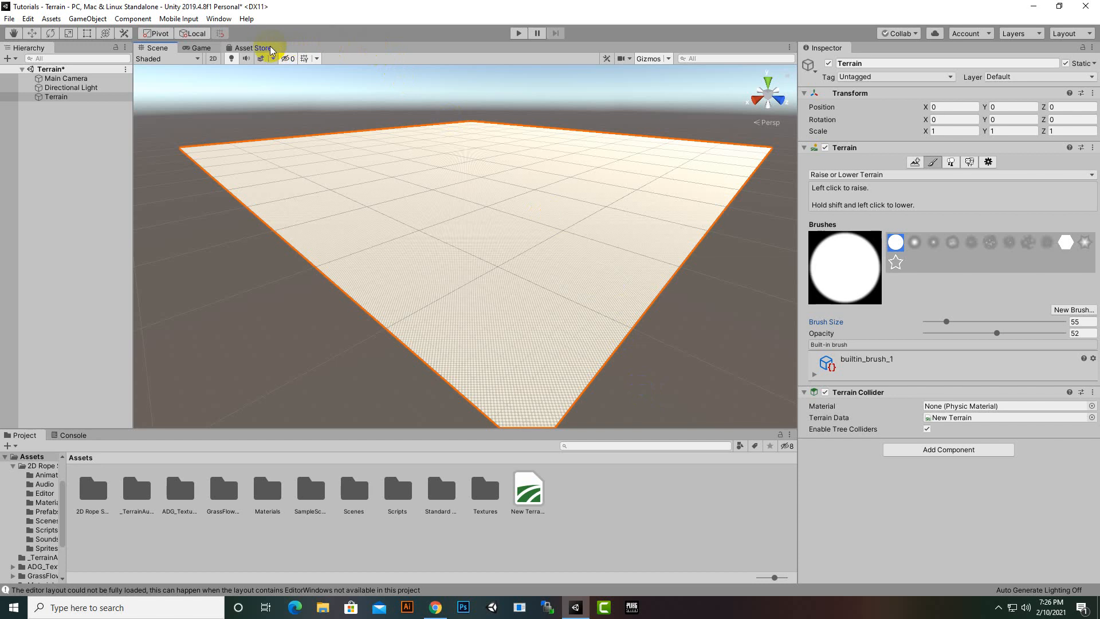
# Check the Terrain Tools Sample Asset Pack's store page and return to the scene.
pyautogui.click(252, 48)
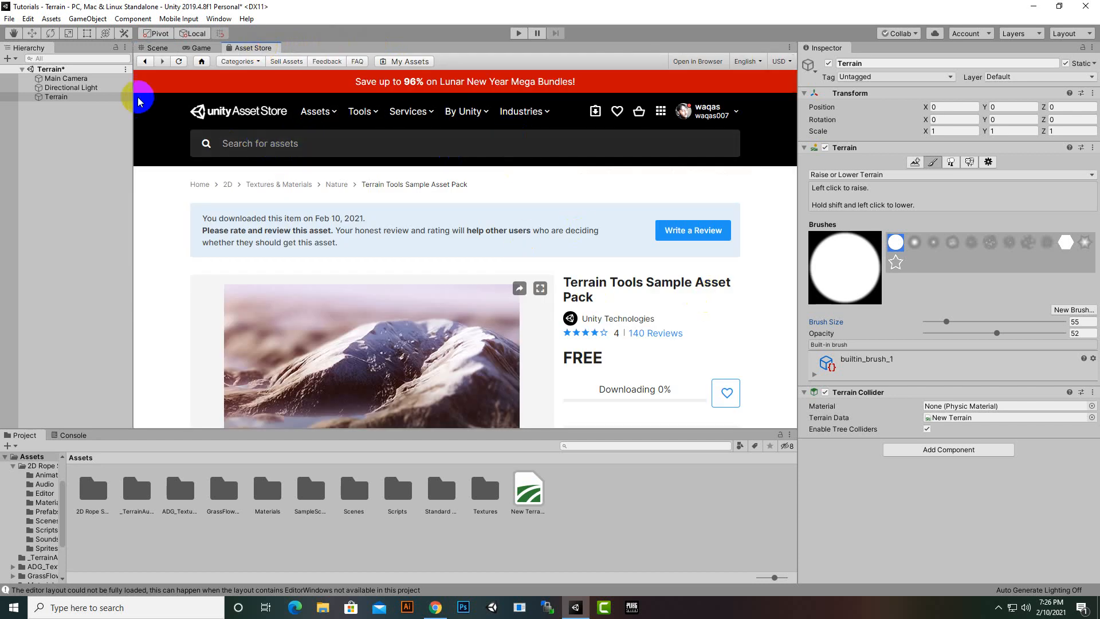
pyautogui.click(163, 49)
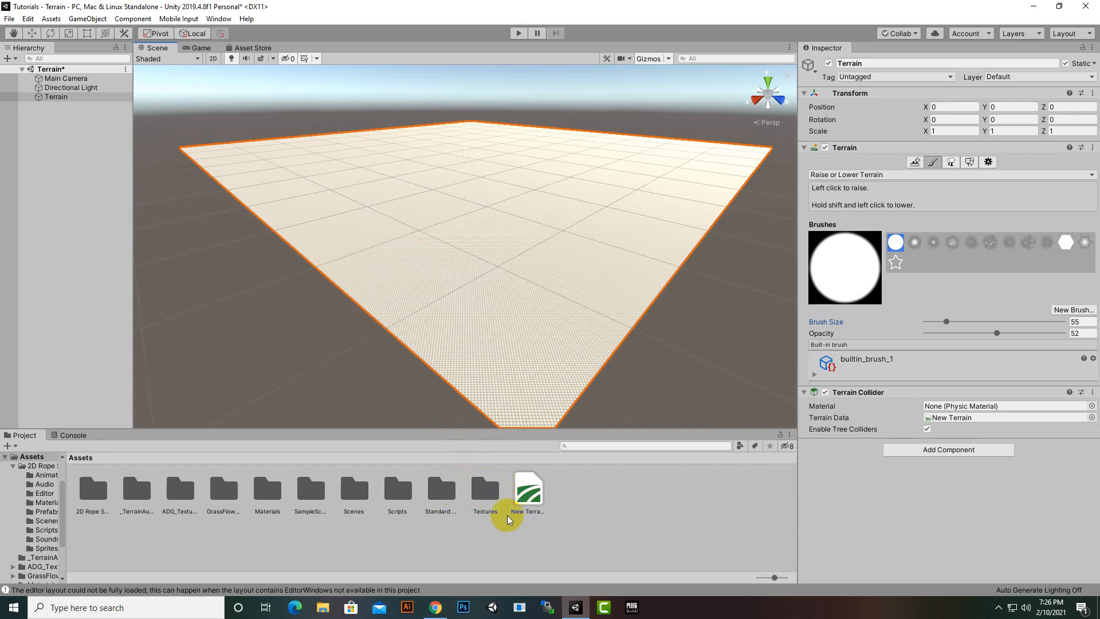
# Look through the Standard Assets Environment folder, including SpeedTree and its Palm assets, and return to the root Assets folder.
pyautogui.click(445, 486)
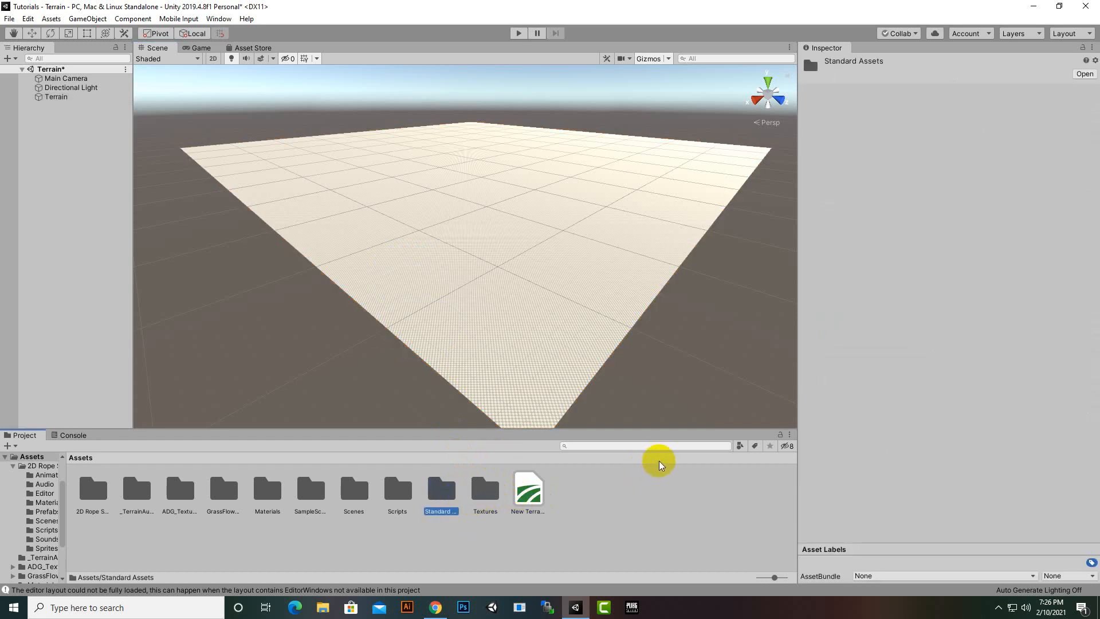
pyautogui.scroll(-3, 696, 312)
pyautogui.scroll(5, 696, 312)
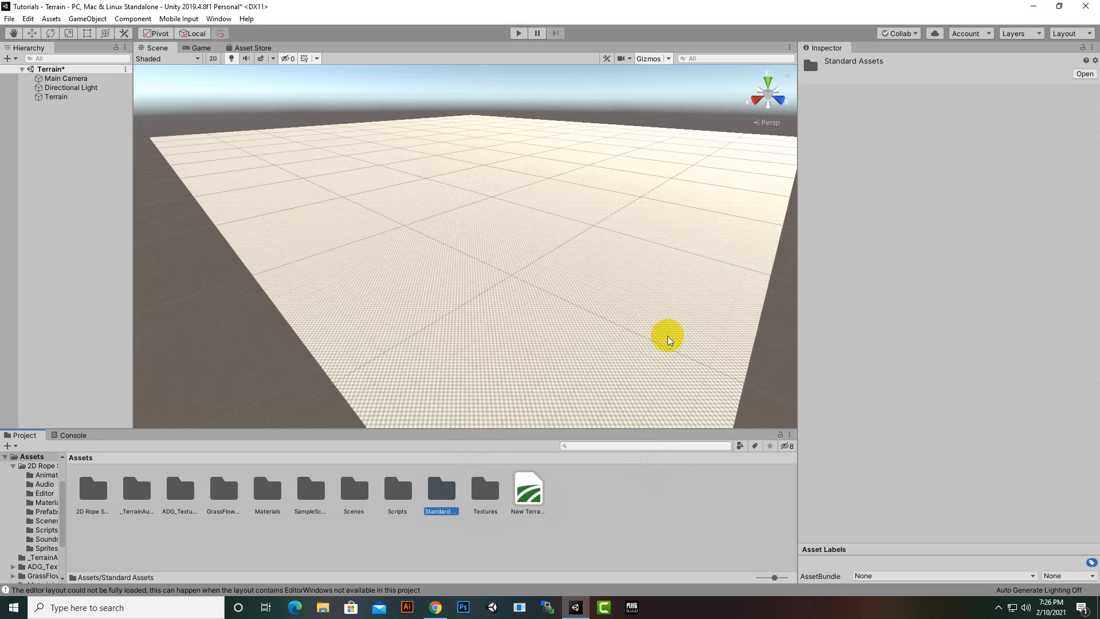
pyautogui.doubleClick(455, 496)
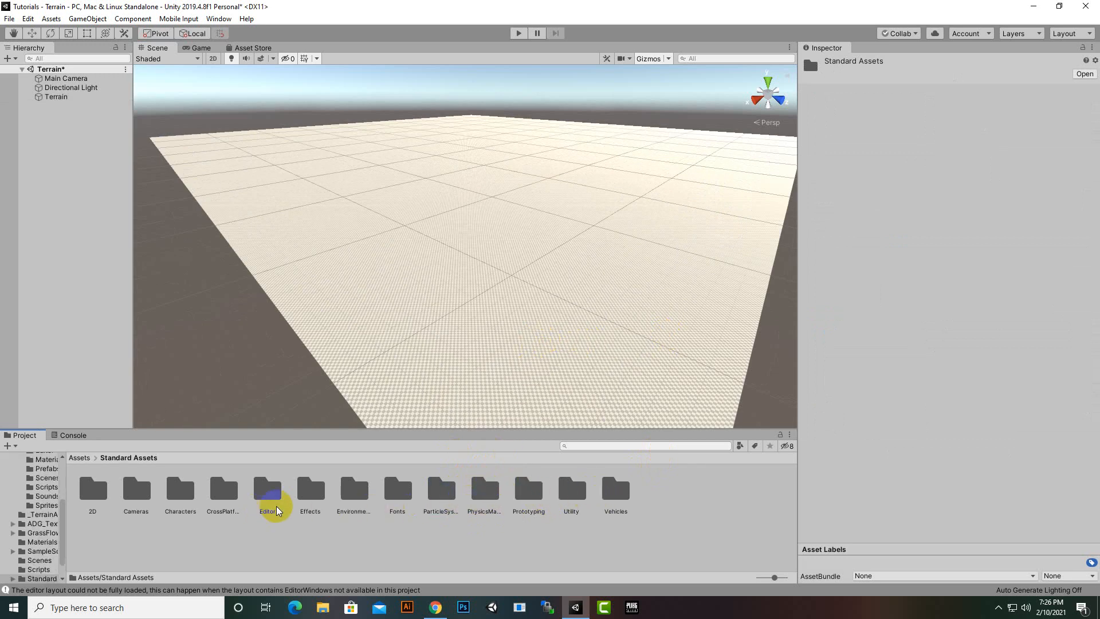
pyautogui.doubleClick(354, 491)
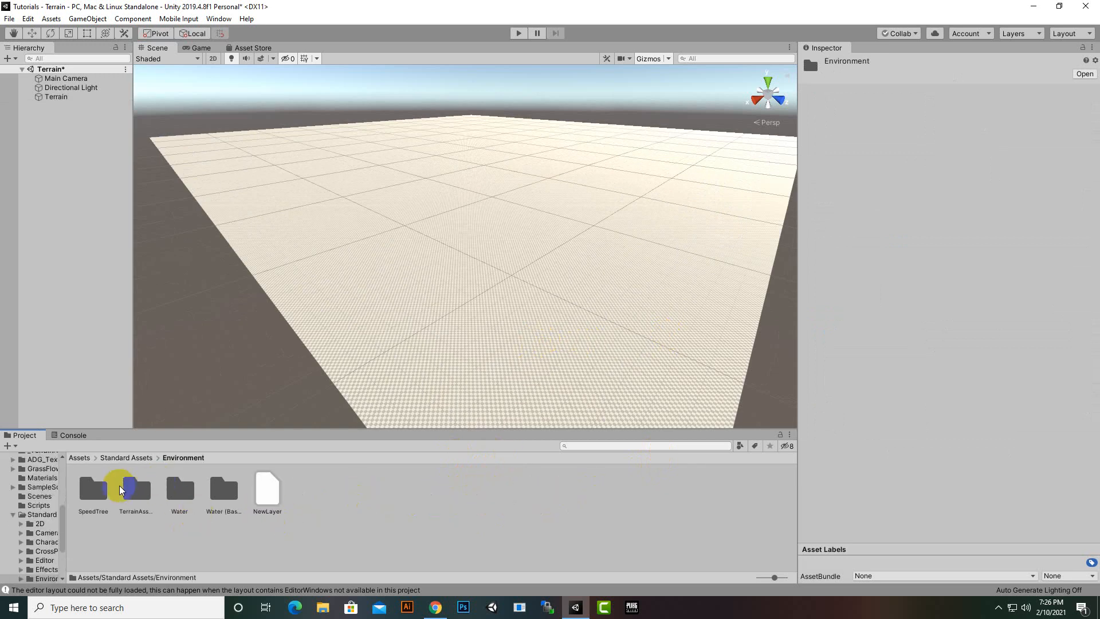
pyautogui.click(81, 491)
pyautogui.doubleClick(84, 493)
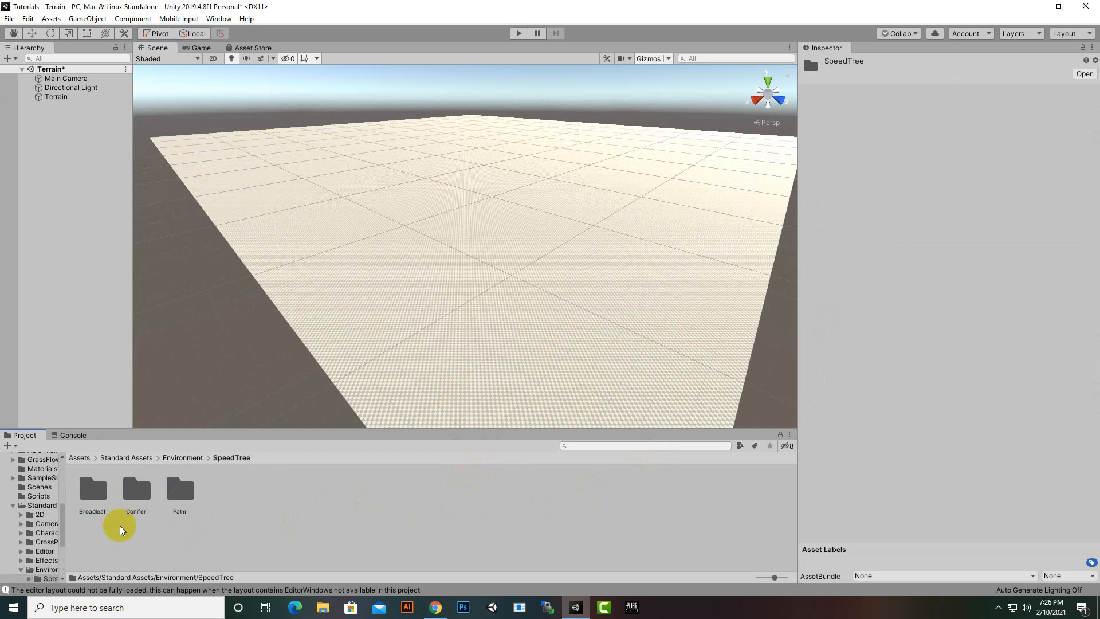
pyautogui.doubleClick(180, 489)
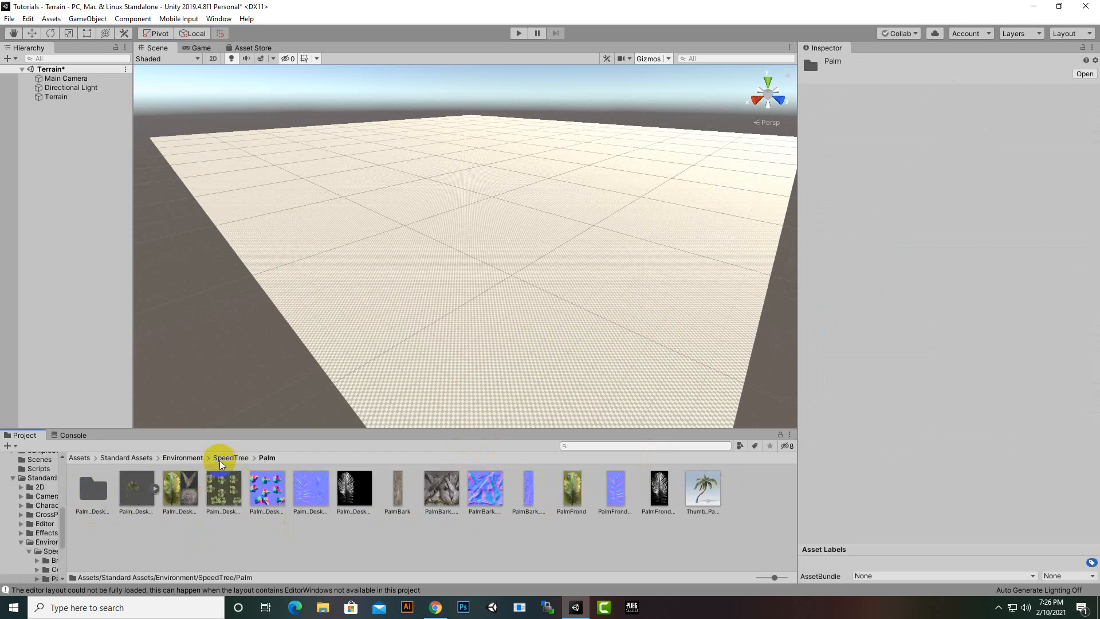
pyautogui.click(185, 458)
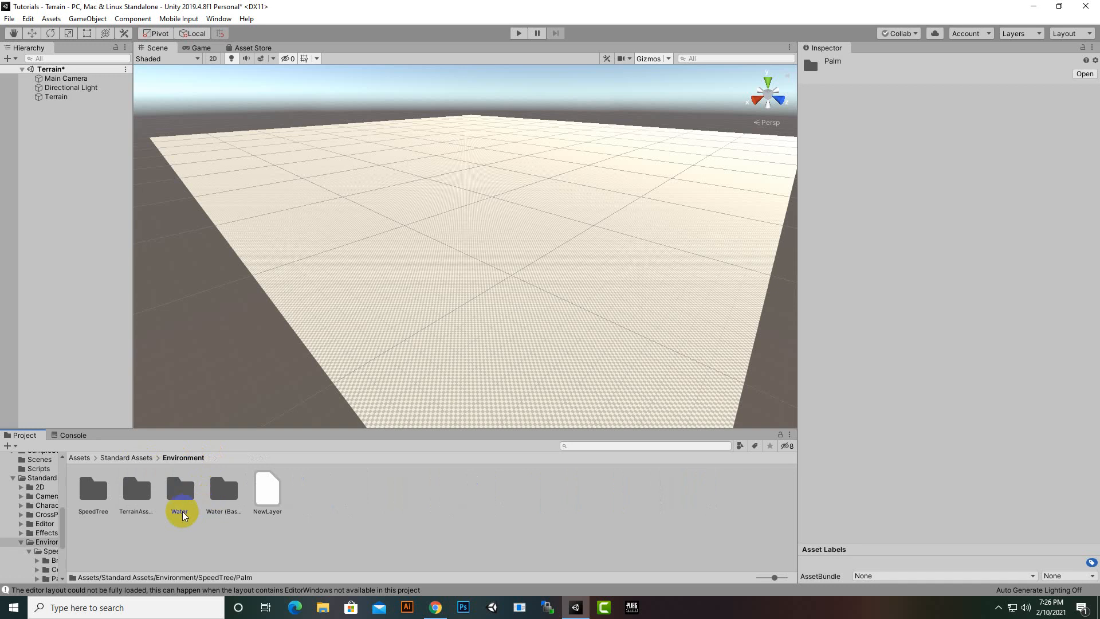
pyautogui.click(126, 457)
pyautogui.click(79, 457)
# Look through the GrassFlowers folder's Textures, Ground and Demo subfolders, and return to the root Assets folder.
pyautogui.click(309, 491)
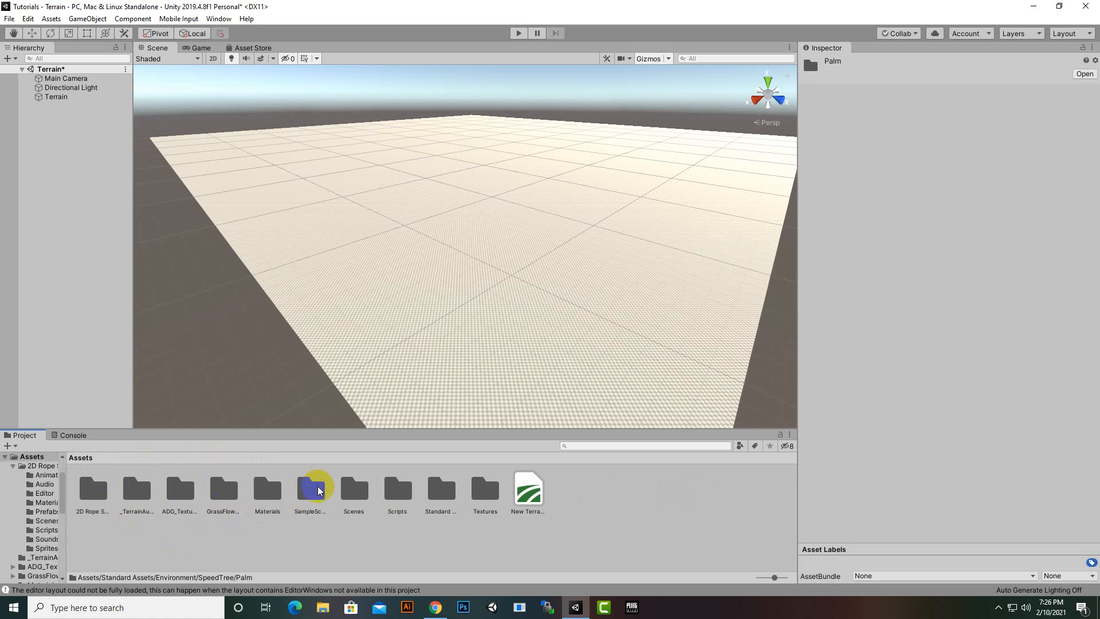
pyautogui.doubleClick(223, 490)
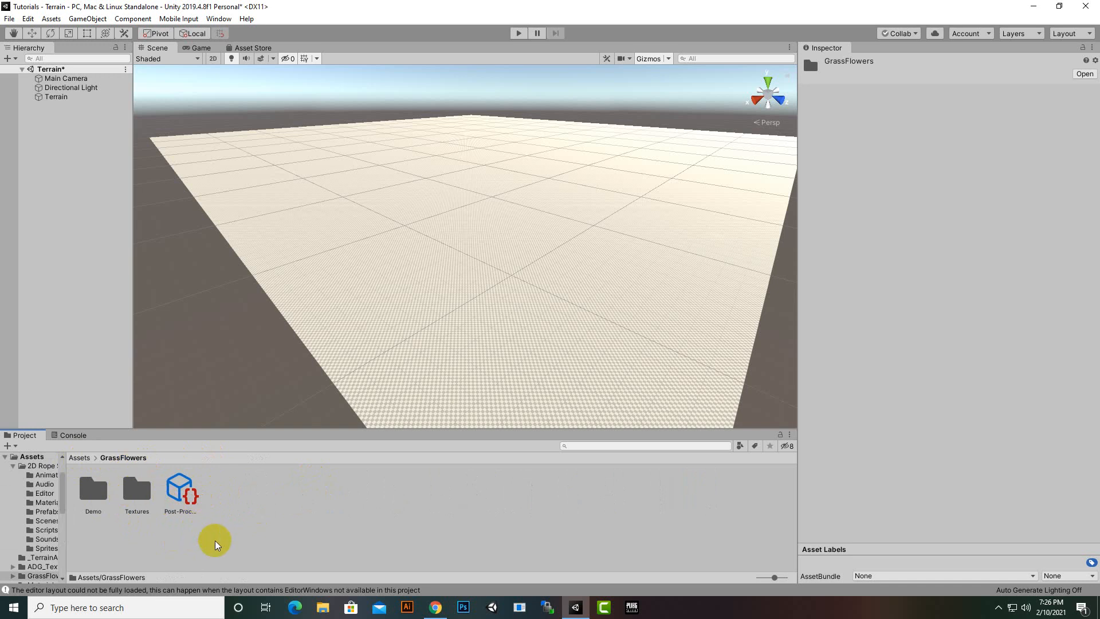
pyautogui.doubleClick(141, 504)
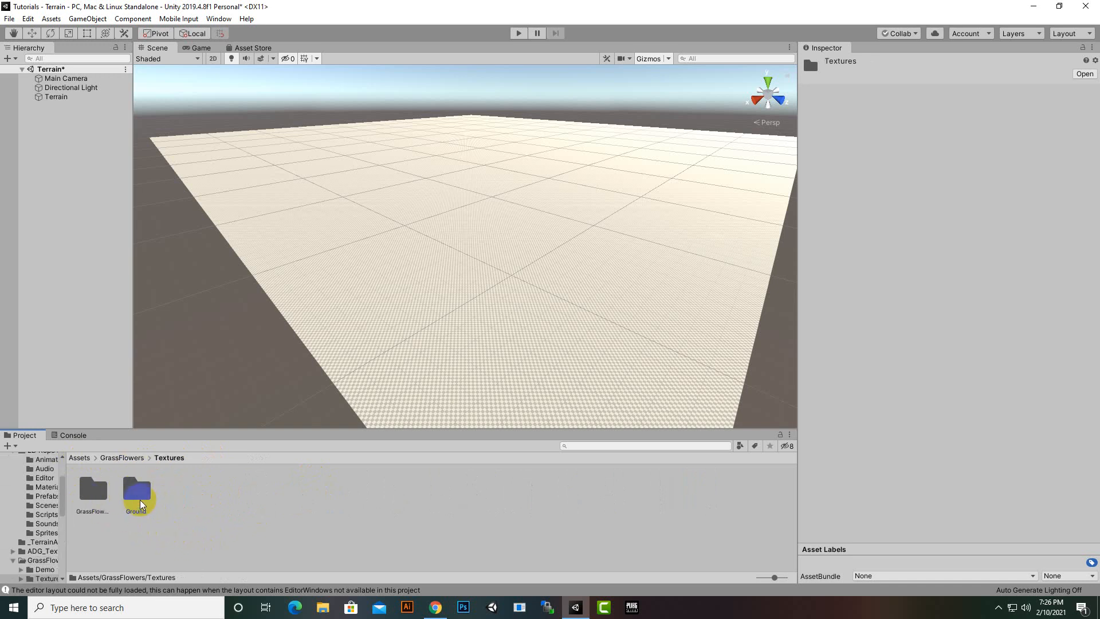
pyautogui.doubleClick(140, 502)
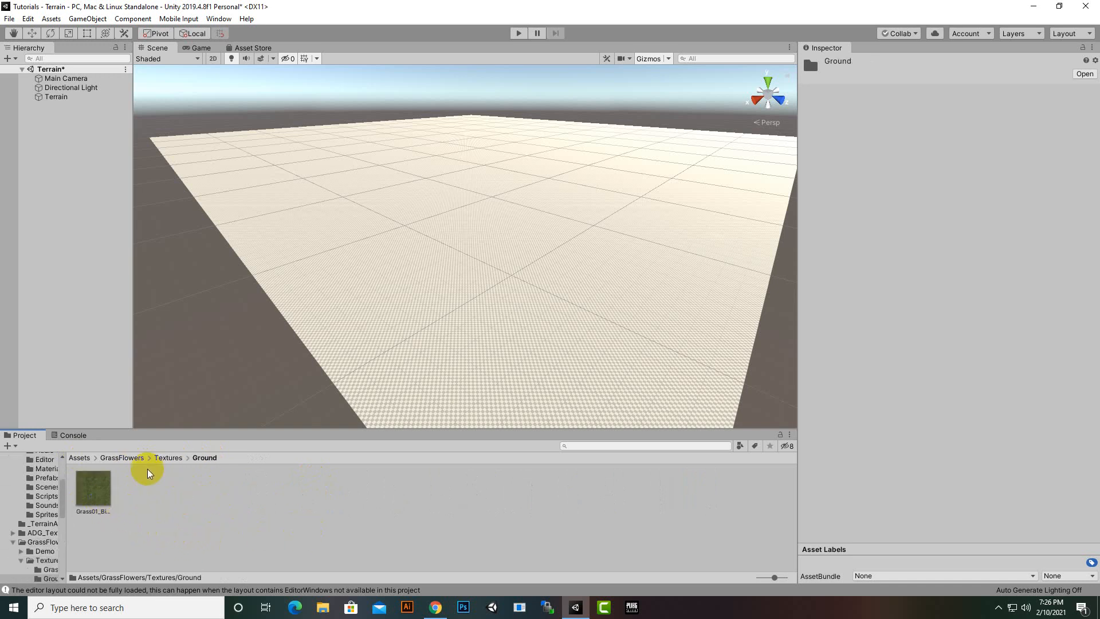
pyautogui.click(120, 458)
pyautogui.doubleClick(95, 496)
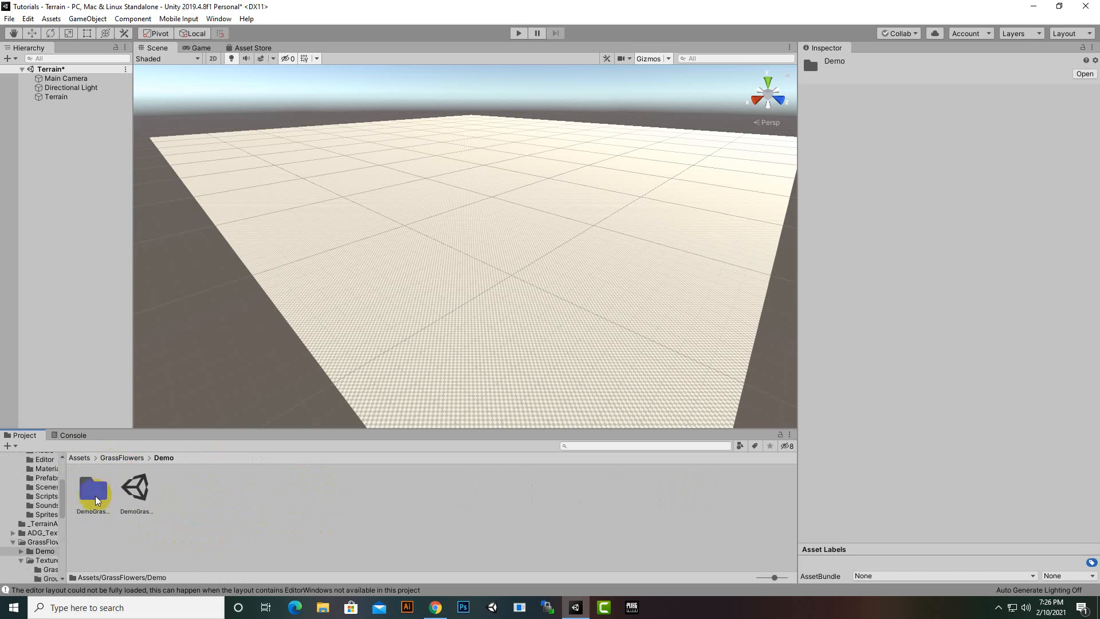
pyautogui.doubleClick(95, 492)
pyautogui.click(164, 457)
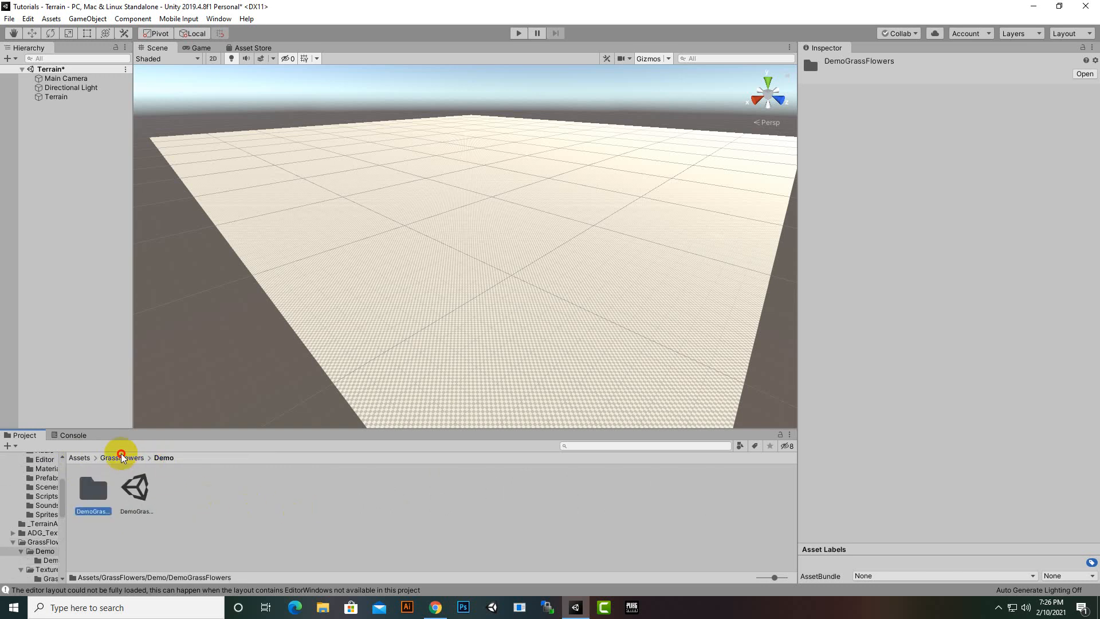
pyautogui.click(121, 457)
pyautogui.click(91, 457)
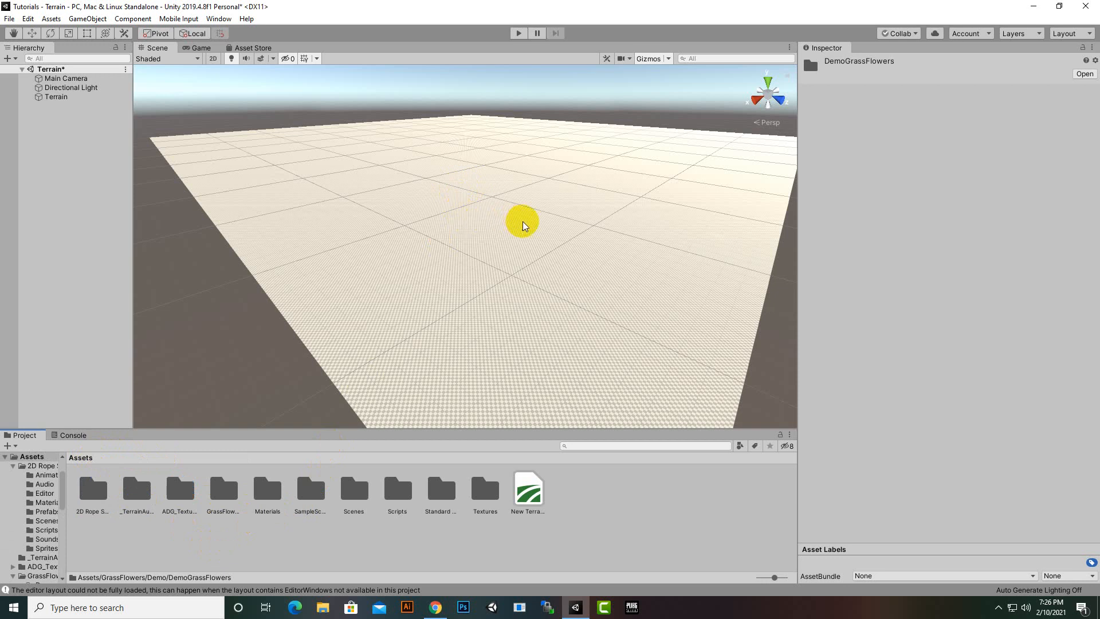
# Select the Terrain and choose builtin_brush_4 for the Raise or Lower Terrain tool.
pyautogui.scroll(-3, 524, 224)
pyautogui.scroll(2, 536, 230)
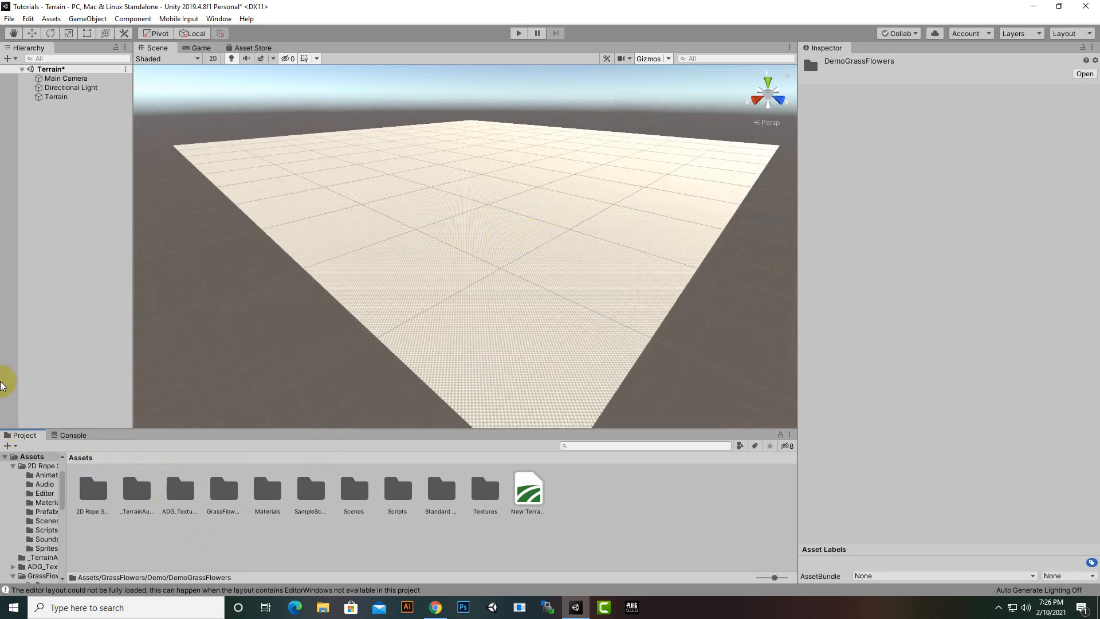
pyautogui.click(55, 97)
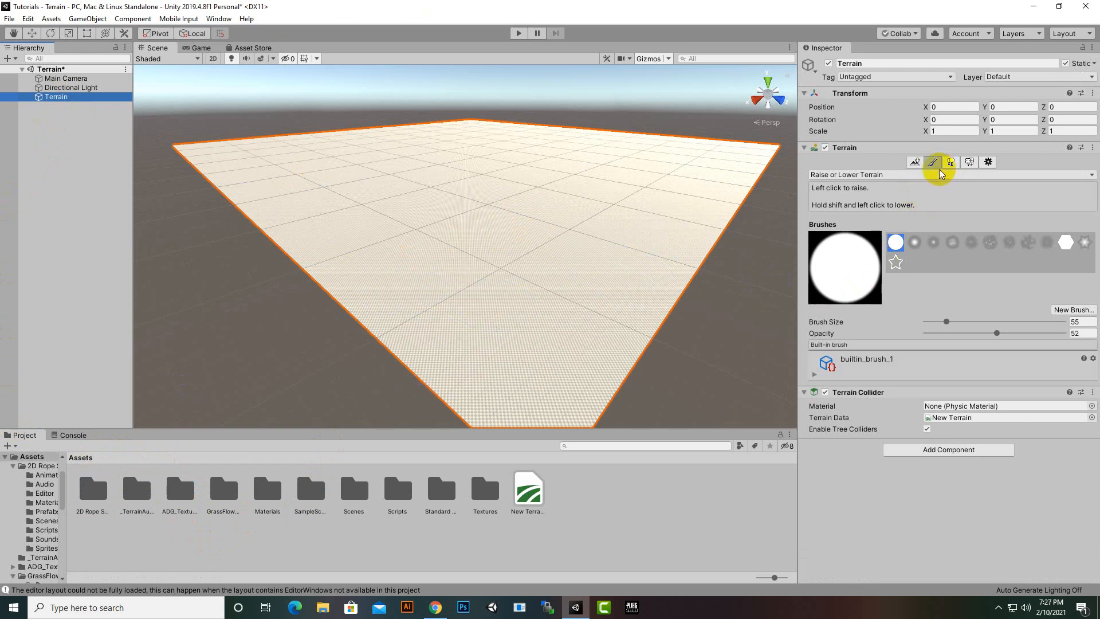
pyautogui.click(860, 174)
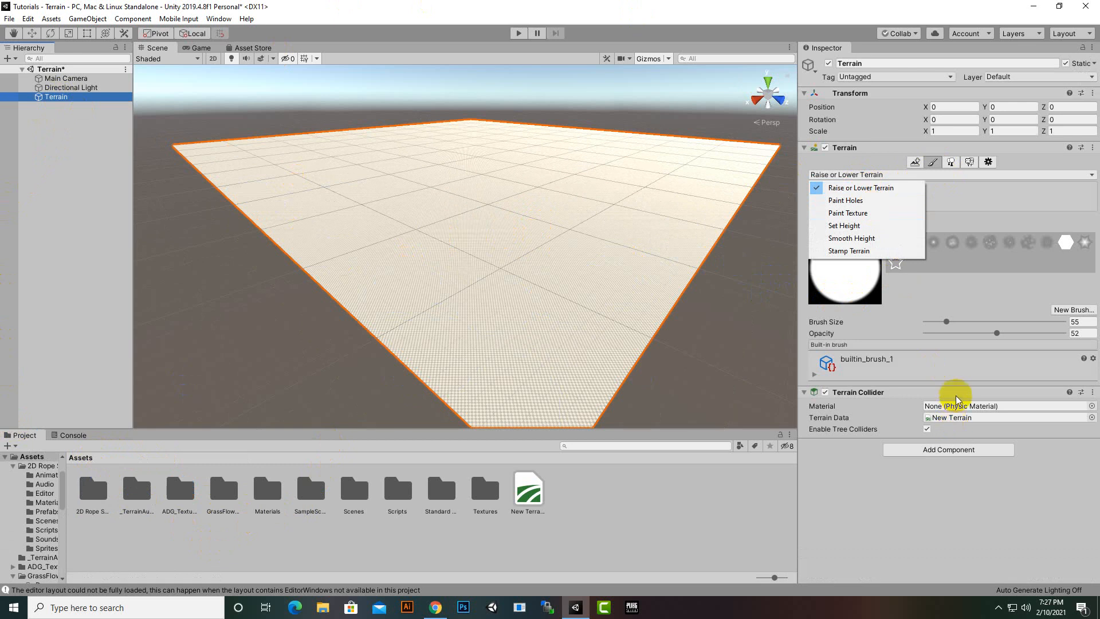
pyautogui.click(992, 245)
pyautogui.click(992, 246)
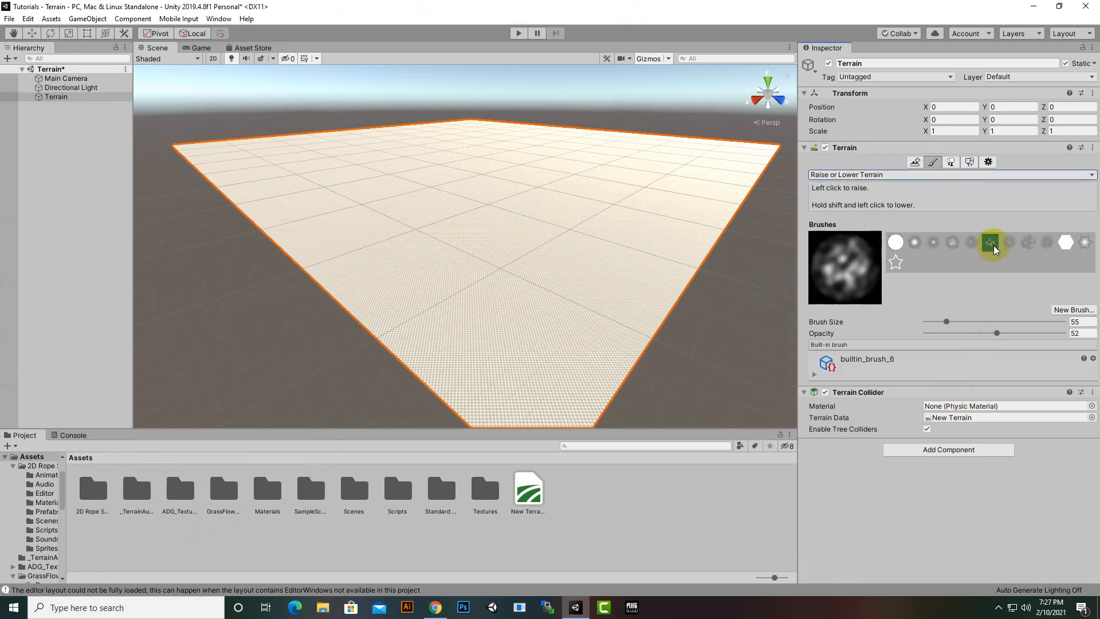
pyautogui.click(954, 247)
# Try raising a ridge along one edge of the terrain with the size 55 brush, and undo it.
pyautogui.moveTo(594, 338)
pyautogui.mouseDown()
pyautogui.moveTo(650, 291)
pyautogui.moveTo(669, 257)
pyautogui.moveTo(699, 250)
pyautogui.mouseUp()
pyautogui.scroll(3, 710, 263)
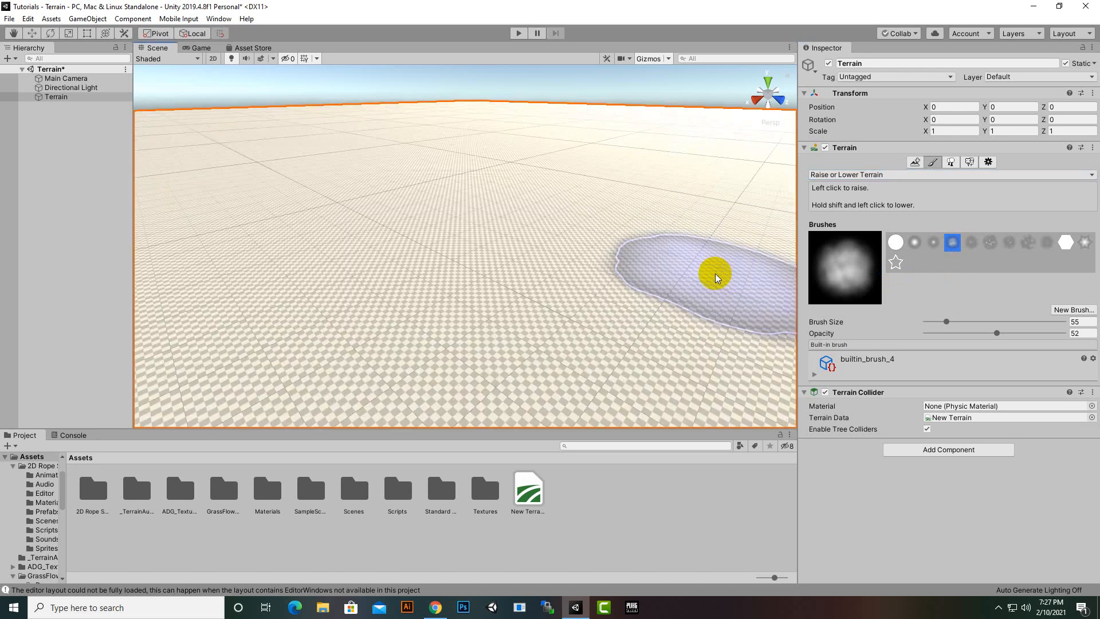
pyautogui.scroll(-5, 715, 273)
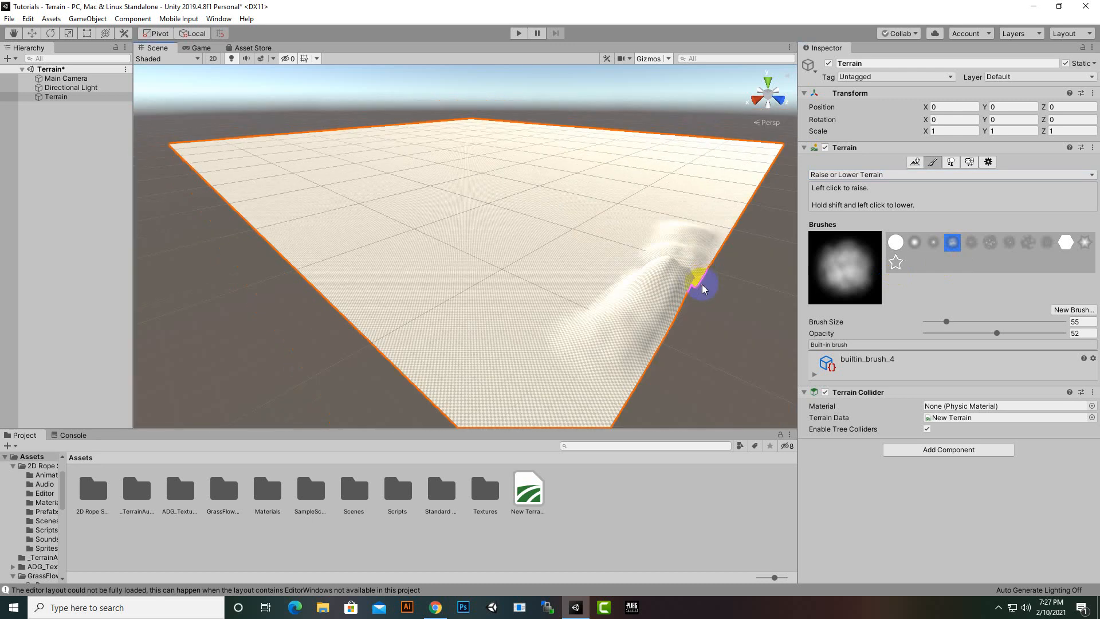
pyautogui.moveTo(702, 286)
pyautogui.mouseDown(button='middle')
pyautogui.moveTo(705, 266)
pyautogui.moveTo(674, 273)
pyautogui.moveTo(698, 290)
pyautogui.mouseUp(button='middle')
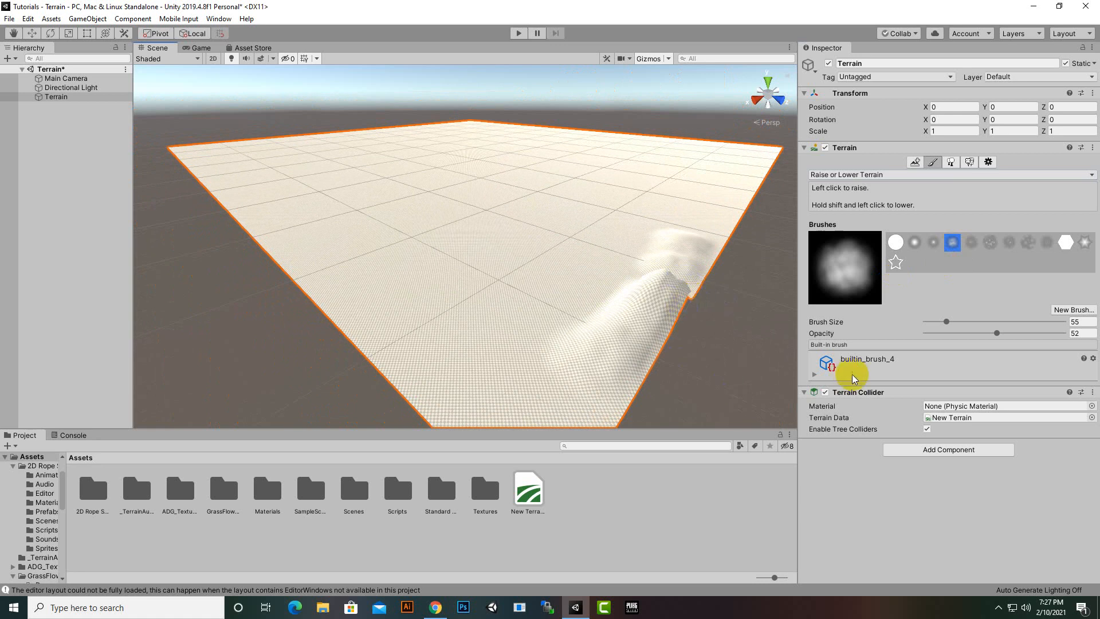
pyautogui.hotkey('ctrl', 'z')
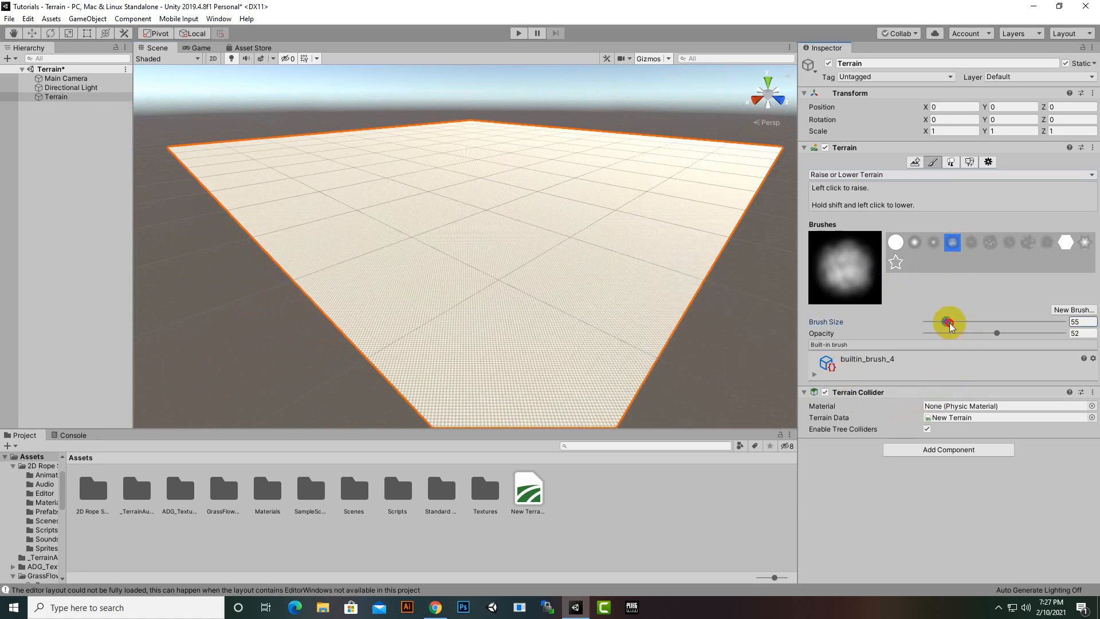
# Set the brush size to 133 and raise a mountain ridge along one edge of the terrain.
pyautogui.moveTo(949, 325); pyautogui.dragTo(958, 322)
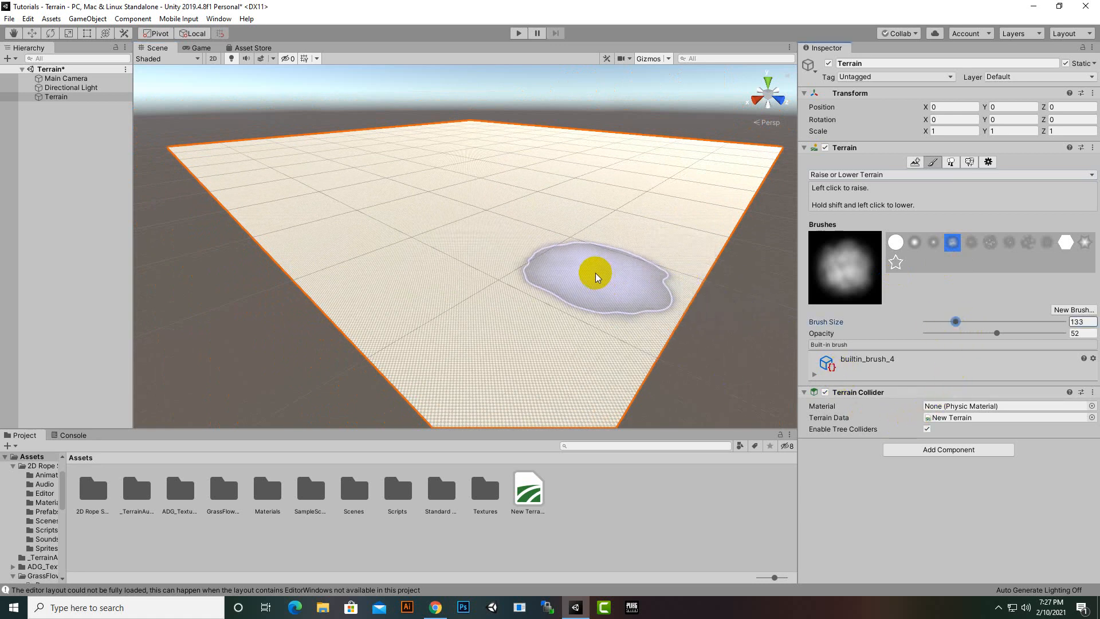
pyautogui.scroll(-3, 595, 273)
pyautogui.scroll(5, 590, 275)
pyautogui.moveTo(570, 290)
pyautogui.mouseDown(button='middle')
pyautogui.moveTo(509, 298)
pyautogui.moveTo(544, 324)
pyautogui.mouseUp(button='middle')
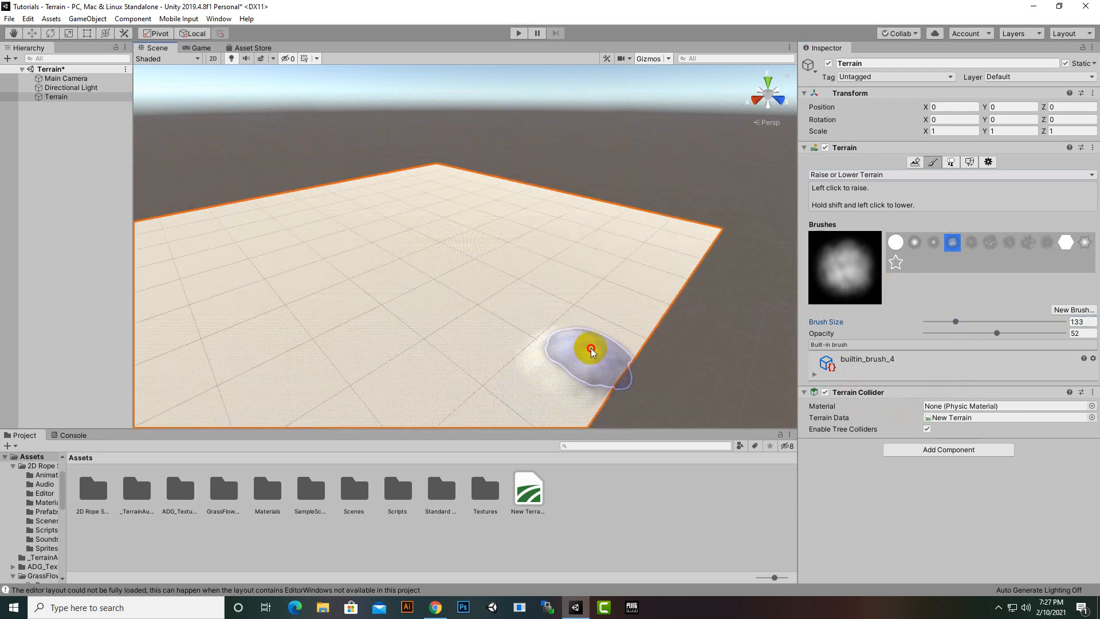
pyautogui.moveTo(591, 350)
pyautogui.mouseDown()
pyautogui.moveTo(662, 238)
pyautogui.moveTo(683, 231)
pyautogui.moveTo(599, 320)
pyautogui.moveTo(631, 308)
pyautogui.moveTo(614, 305)
pyautogui.moveTo(501, 410)
pyautogui.moveTo(473, 417)
pyautogui.mouseUp()
pyautogui.scroll(-3, 635, 325)
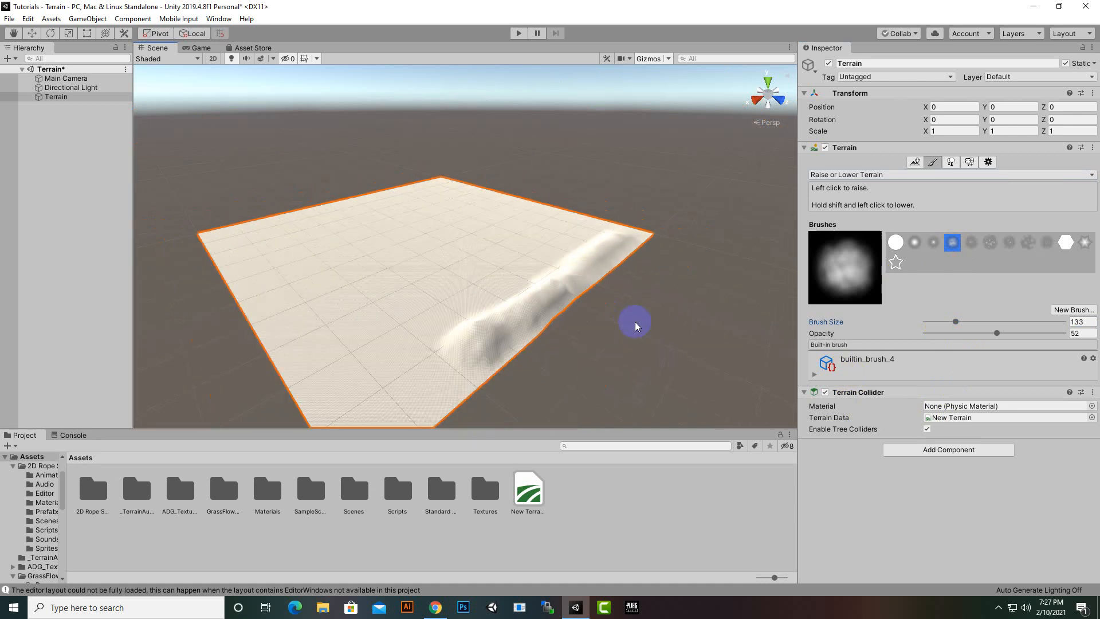
# Extend the mountain ridge around the corners and along the next two edges, building taller peaks on the last stretch.
pyautogui.moveTo(504, 365)
pyautogui.keyDown('alt'); pyautogui.mouseDown()
pyautogui.moveTo(749, 385)
pyautogui.moveTo(695, 358)
pyautogui.moveTo(535, 321)
pyautogui.moveTo(694, 373)
pyautogui.moveTo(677, 265)
pyautogui.moveTo(628, 239)
pyautogui.moveTo(473, 297)
pyautogui.moveTo(474, 275)
pyautogui.moveTo(522, 301)
pyautogui.moveTo(498, 287)
pyautogui.moveTo(520, 317)
pyautogui.mouseUp(); pyautogui.keyUp('alt')
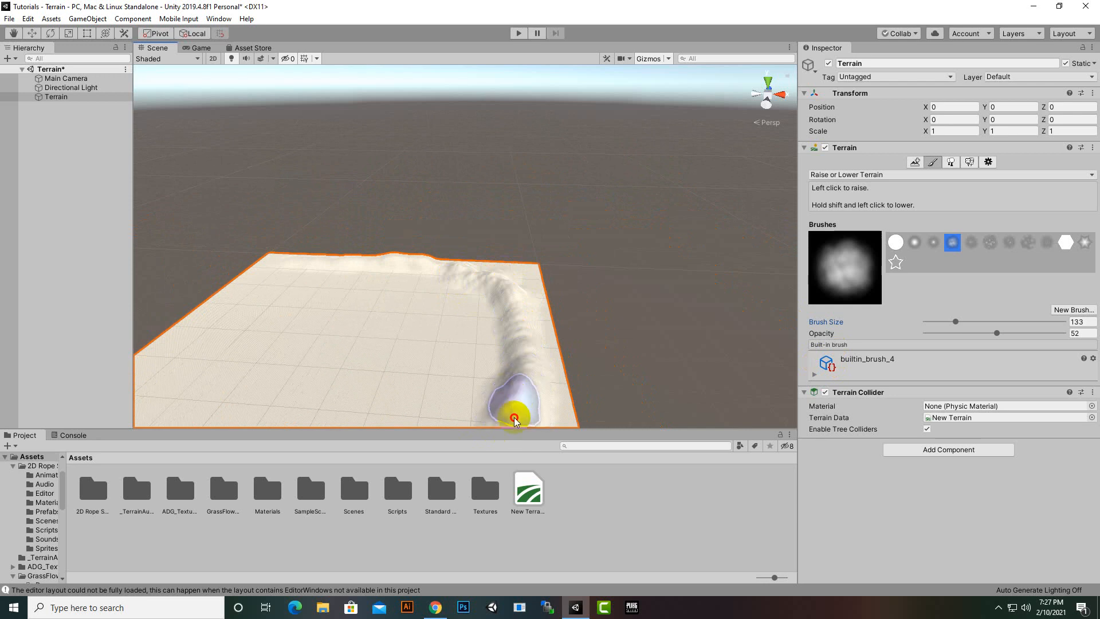
pyautogui.moveTo(526, 386); pyautogui.dragTo(586, 277, button='middle')
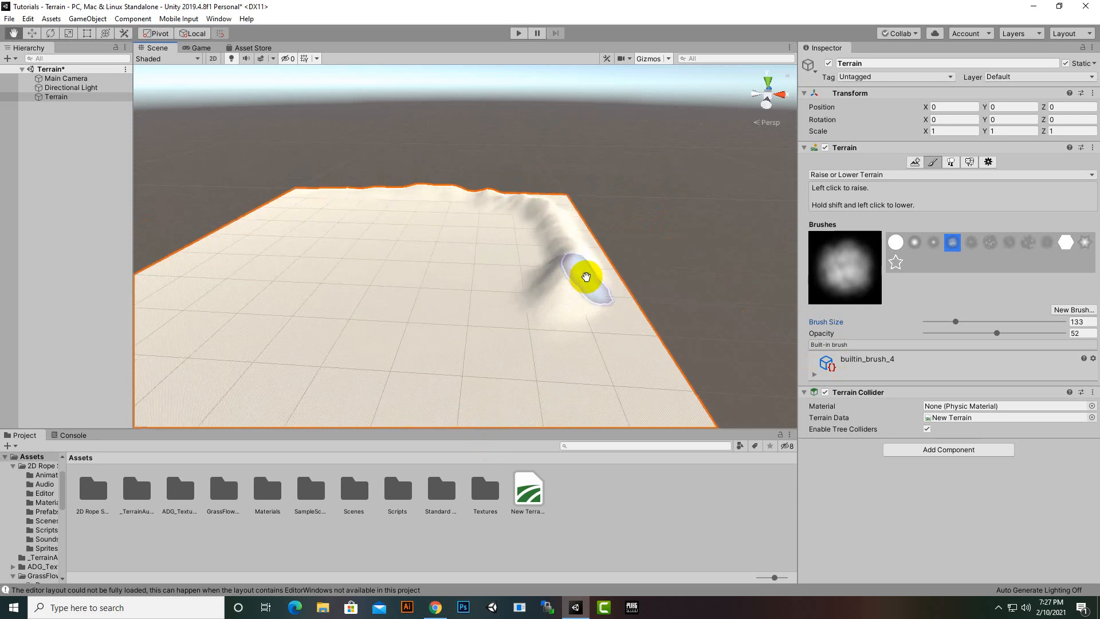
pyautogui.moveTo(577, 319); pyautogui.dragTo(589, 301)
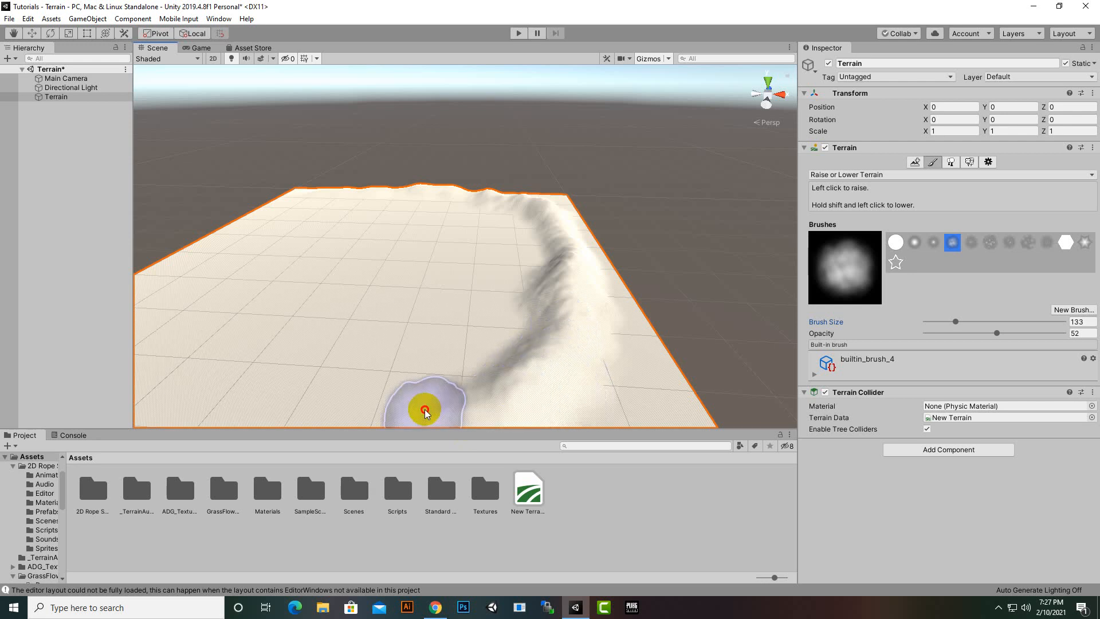
pyautogui.moveTo(514, 398)
pyautogui.mouseDown()
pyautogui.moveTo(290, 440)
pyautogui.moveTo(346, 418)
pyautogui.moveTo(304, 441)
pyautogui.moveTo(614, 398)
pyautogui.moveTo(333, 461)
pyautogui.mouseUp()
pyautogui.moveTo(579, 318)
pyautogui.keyDown('alt'); pyautogui.mouseDown()
pyautogui.moveTo(589, 282)
pyautogui.moveTo(447, 424)
pyautogui.moveTo(545, 383)
pyautogui.mouseUp(); pyautogui.keyUp('alt')
pyautogui.moveTo(463, 379)
pyautogui.mouseDown()
pyautogui.moveTo(420, 385)
pyautogui.moveTo(589, 351)
pyautogui.moveTo(437, 393)
pyautogui.moveTo(503, 384)
pyautogui.moveTo(429, 385)
pyautogui.moveTo(452, 371)
pyautogui.moveTo(375, 452)
pyautogui.moveTo(437, 372)
pyautogui.moveTo(489, 351)
pyautogui.moveTo(407, 383)
pyautogui.moveTo(395, 393)
pyautogui.moveTo(645, 317)
pyautogui.moveTo(584, 326)
pyautogui.moveTo(573, 348)
pyautogui.moveTo(659, 314)
pyautogui.moveTo(697, 278)
pyautogui.moveTo(714, 239)
pyautogui.moveTo(700, 289)
pyautogui.moveTo(695, 239)
pyautogui.moveTo(691, 281)
pyautogui.mouseUp()
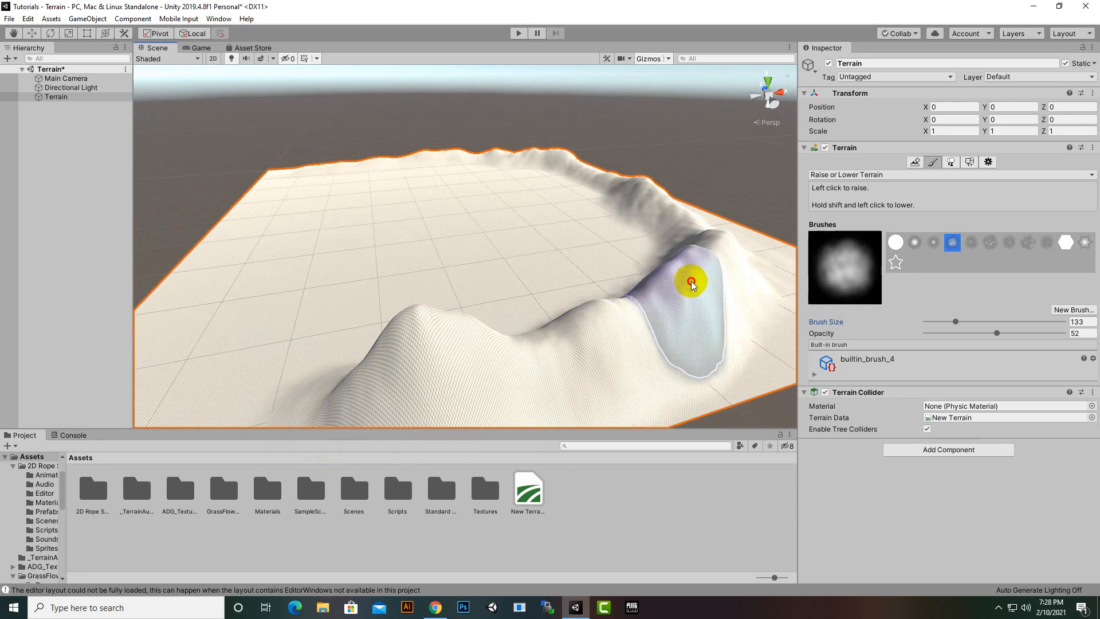
# Raise hills along the remaining open edge to close the mountain ring around the terrain's flat centre.
pyautogui.scroll(-3, 456, 217)
pyautogui.moveTo(344, 299)
pyautogui.keyDown('alt'); pyautogui.mouseDown()
pyautogui.moveTo(448, 349)
pyautogui.moveTo(605, 348)
pyautogui.moveTo(571, 270)
pyautogui.moveTo(633, 247)
pyautogui.mouseUp(); pyautogui.keyUp('alt')
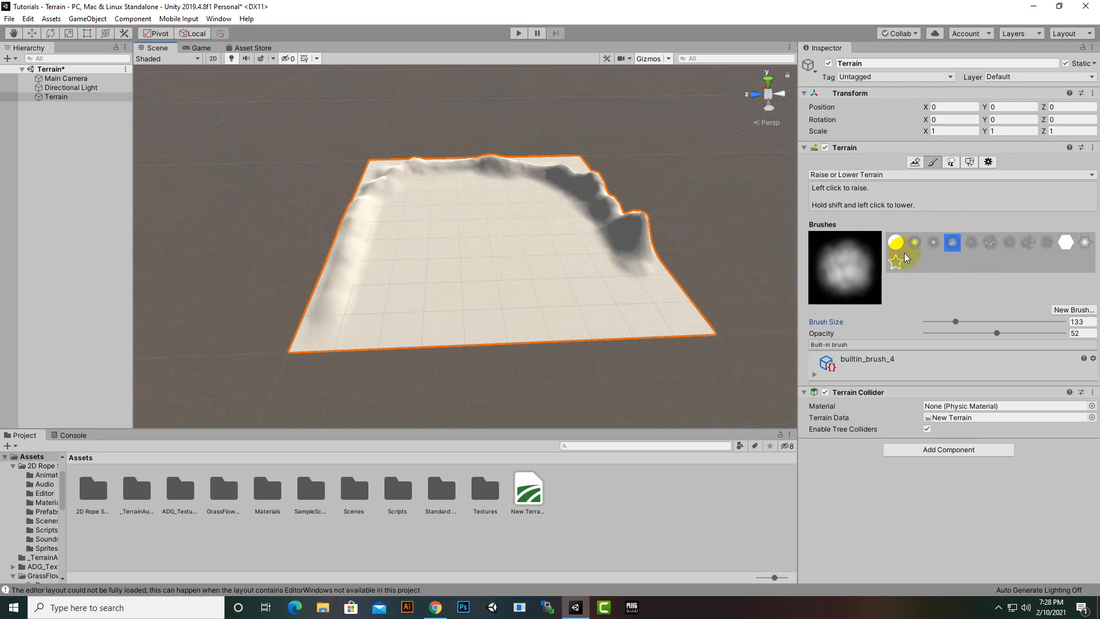
pyautogui.scroll(2, 597, 273)
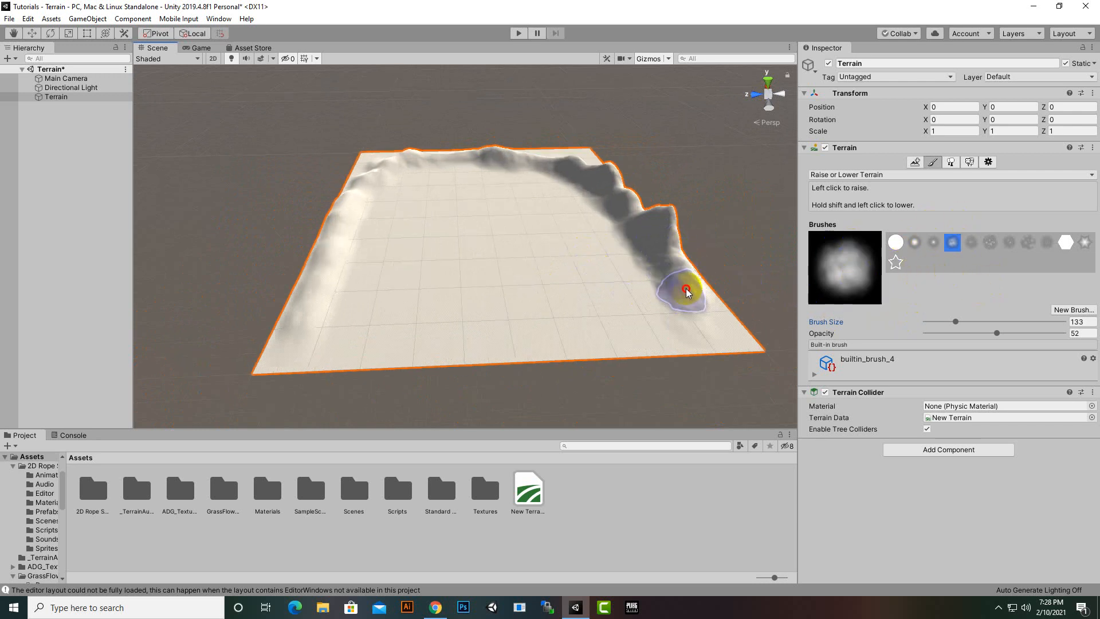
pyautogui.moveTo(673, 309)
pyautogui.mouseDown()
pyautogui.moveTo(641, 334)
pyautogui.moveTo(619, 319)
pyautogui.moveTo(633, 316)
pyautogui.moveTo(396, 334)
pyautogui.moveTo(450, 334)
pyautogui.moveTo(314, 321)
pyautogui.moveTo(365, 327)
pyautogui.moveTo(321, 332)
pyautogui.moveTo(393, 340)
pyautogui.moveTo(312, 314)
pyautogui.mouseUp()
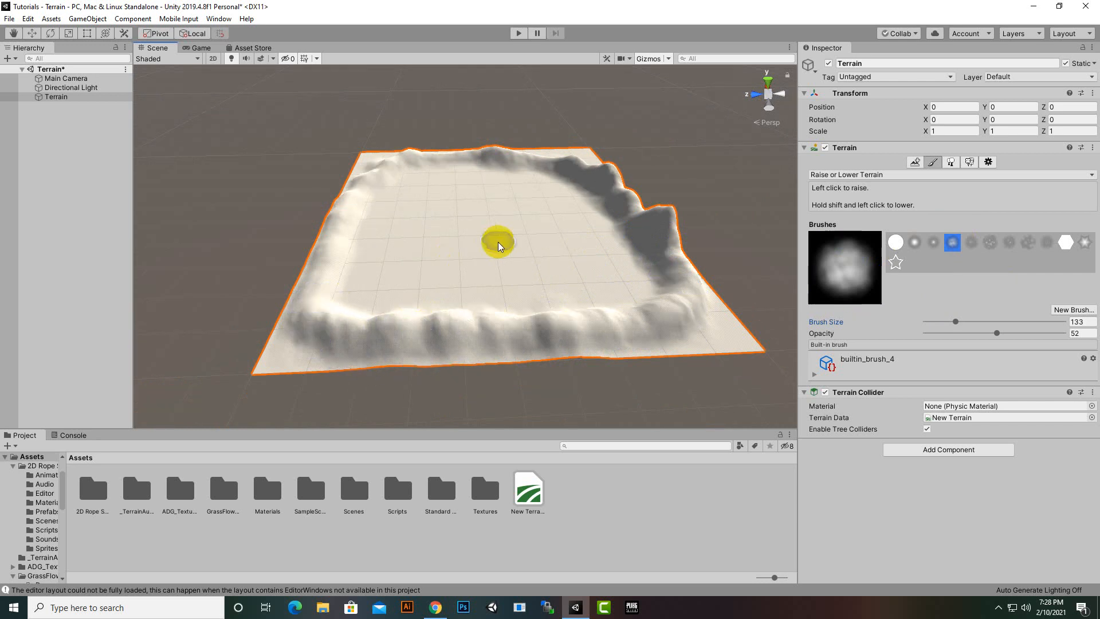
# Build up the low mountain ridge along one edge of the terrain with the size 133 brush.
pyautogui.moveTo(499, 241)
pyautogui.keyDown('alt'); pyautogui.mouseDown()
pyautogui.moveTo(466, 297)
pyautogui.moveTo(409, 209)
pyautogui.mouseUp(); pyautogui.keyUp('alt')
pyautogui.moveTo(409, 208); pyautogui.dragTo(460, 316, button='middle')
pyautogui.scroll(10, 479, 293)
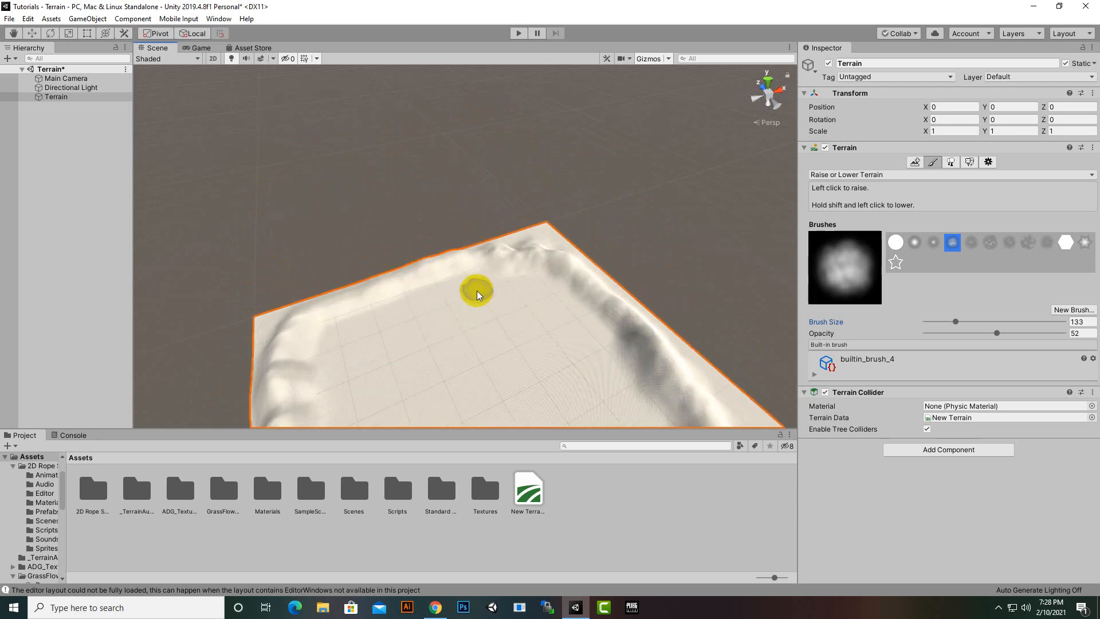
pyautogui.moveTo(509, 317)
pyautogui.keyDown('alt'); pyautogui.mouseDown()
pyautogui.moveTo(383, 322)
pyautogui.moveTo(423, 246)
pyautogui.moveTo(459, 250)
pyautogui.mouseUp(); pyautogui.keyUp('alt')
pyautogui.moveTo(703, 319)
pyautogui.mouseDown()
pyautogui.moveTo(448, 275)
pyautogui.moveTo(582, 300)
pyautogui.moveTo(385, 299)
pyautogui.moveTo(276, 324)
pyautogui.mouseUp()
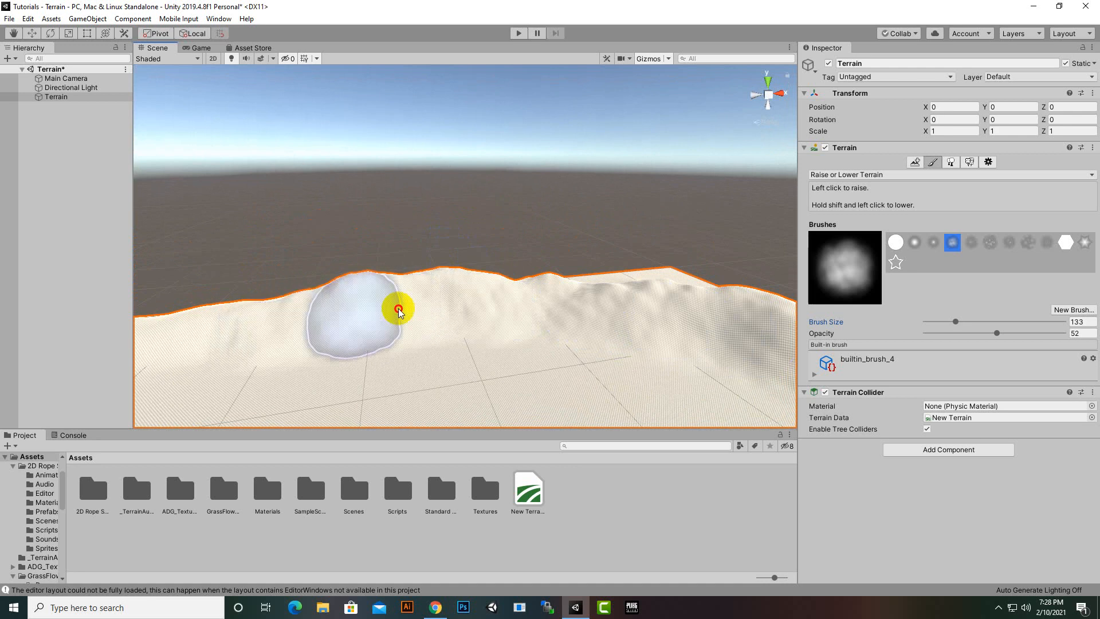
pyautogui.moveTo(399, 310)
pyautogui.mouseDown()
pyautogui.moveTo(216, 331)
pyautogui.moveTo(290, 311)
pyautogui.moveTo(525, 299)
pyautogui.moveTo(415, 282)
pyautogui.mouseUp()
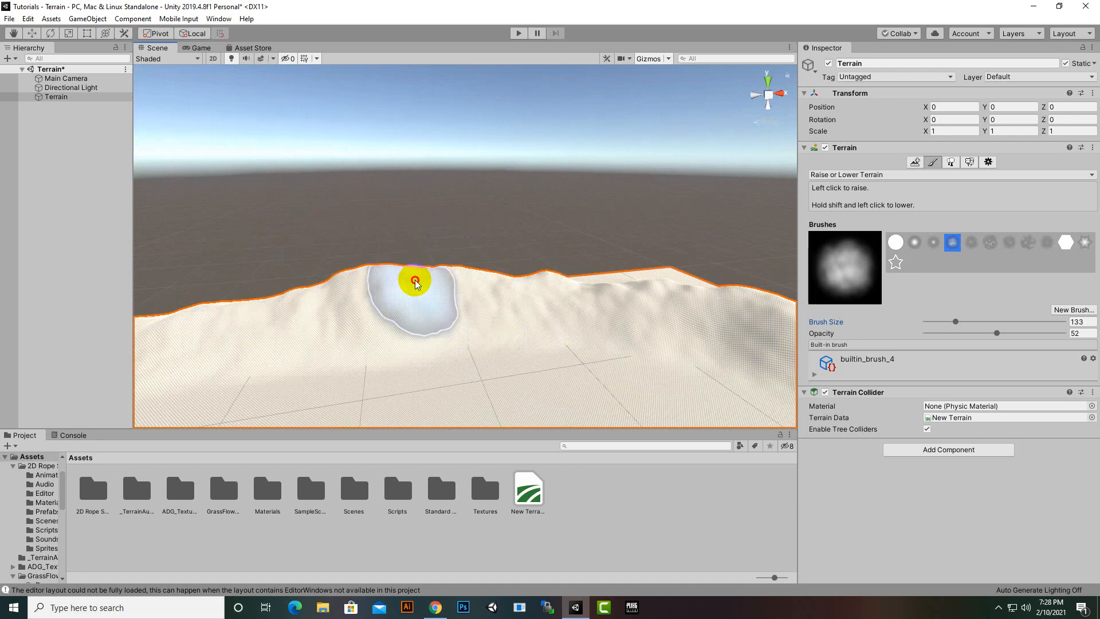
pyautogui.moveTo(482, 295)
pyautogui.mouseDown()
pyautogui.moveTo(646, 327)
pyautogui.moveTo(680, 292)
pyautogui.moveTo(641, 312)
pyautogui.moveTo(543, 256)
pyautogui.mouseUp()
# Raise more hills on the lower stretch near the adjoining corner of the mountain ring.
pyautogui.moveTo(543, 252)
pyautogui.mouseDown(button='middle')
pyautogui.moveTo(823, 144)
pyautogui.moveTo(774, 194)
pyautogui.mouseUp(button='middle')
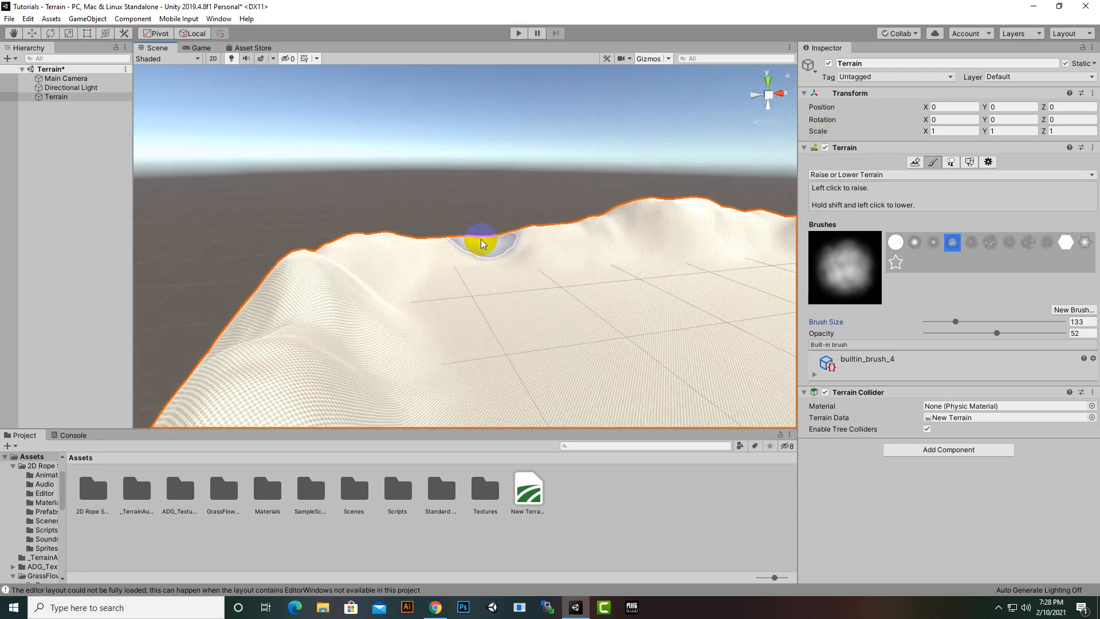
pyautogui.moveTo(482, 244); pyautogui.dragTo(463, 257)
pyautogui.moveTo(537, 244)
pyautogui.mouseDown()
pyautogui.moveTo(460, 257)
pyautogui.moveTo(342, 321)
pyautogui.moveTo(371, 316)
pyautogui.mouseUp()
pyautogui.scroll(-2, 496, 233)
pyautogui.moveTo(584, 267); pyautogui.dragTo(443, 271, button='middle')
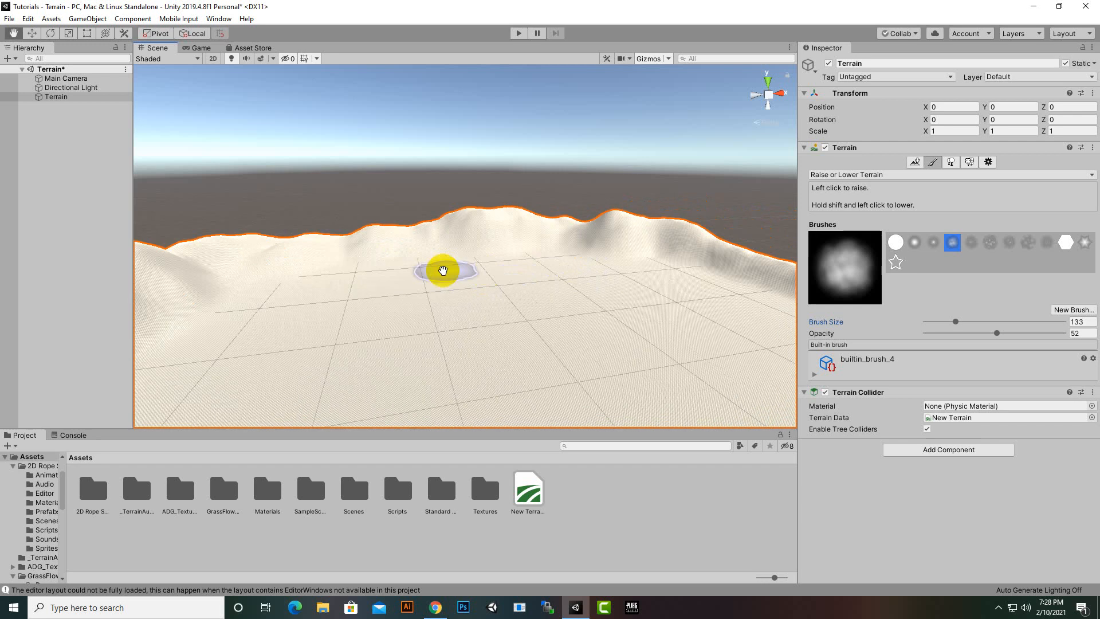
# Place the ThirdPersonController prefab from Standard Assets/Characters/ThirdPersonCharacter/Prefabs on the flat ground inside the mountain ring.
pyautogui.scroll(-3, 471, 281)
pyautogui.keyDown('alt'); pyautogui.moveTo(566, 277); pyautogui.dragTo(352, 334); pyautogui.keyUp('alt')
pyautogui.moveTo(348, 313); pyautogui.dragTo(438, 305, button='middle')
pyautogui.scroll(6, 535, 329)
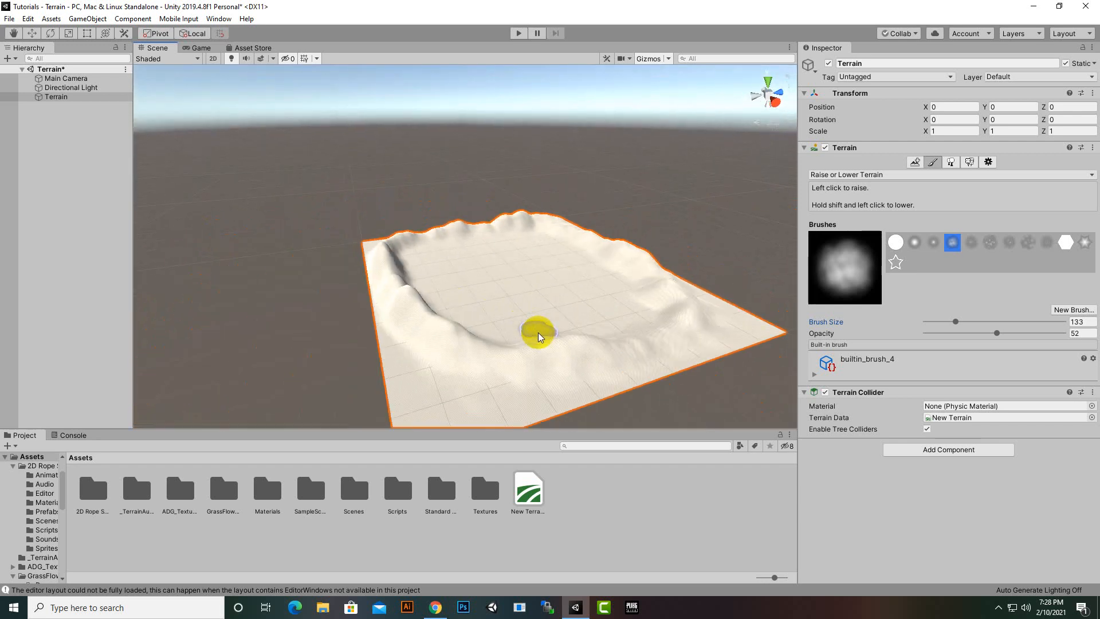
pyautogui.keyDown('alt'); pyautogui.moveTo(545, 332); pyautogui.dragTo(252, 342); pyautogui.keyUp('alt')
pyautogui.doubleClick(447, 492)
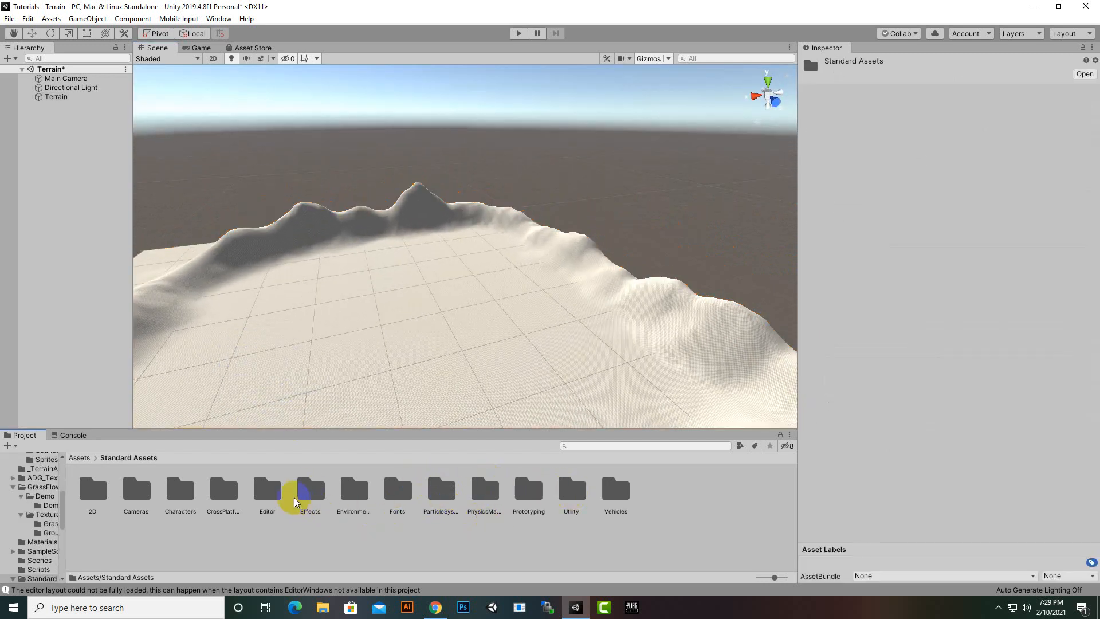
pyautogui.doubleClick(178, 490)
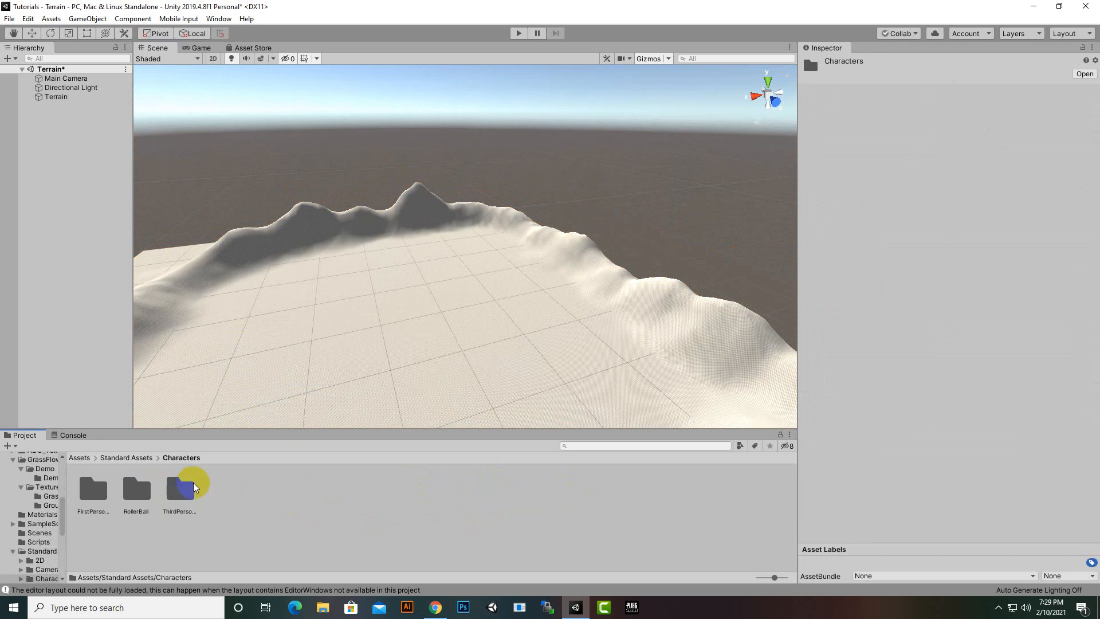
pyautogui.doubleClick(171, 491)
pyautogui.doubleClick(263, 491)
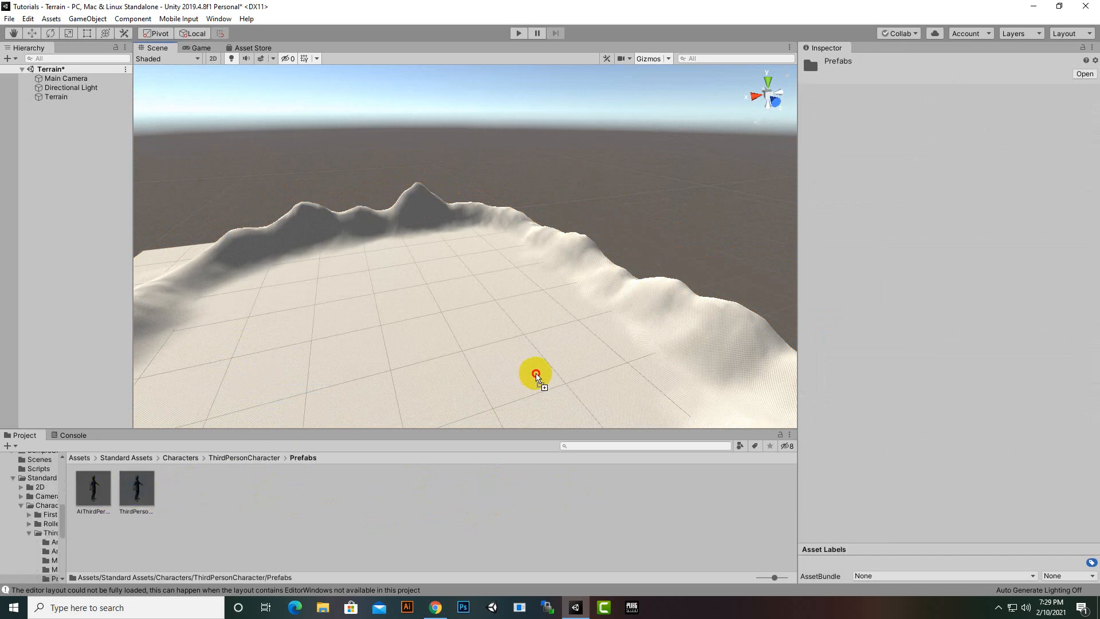
pyautogui.moveTo(540, 372); pyautogui.dragTo(540, 373)
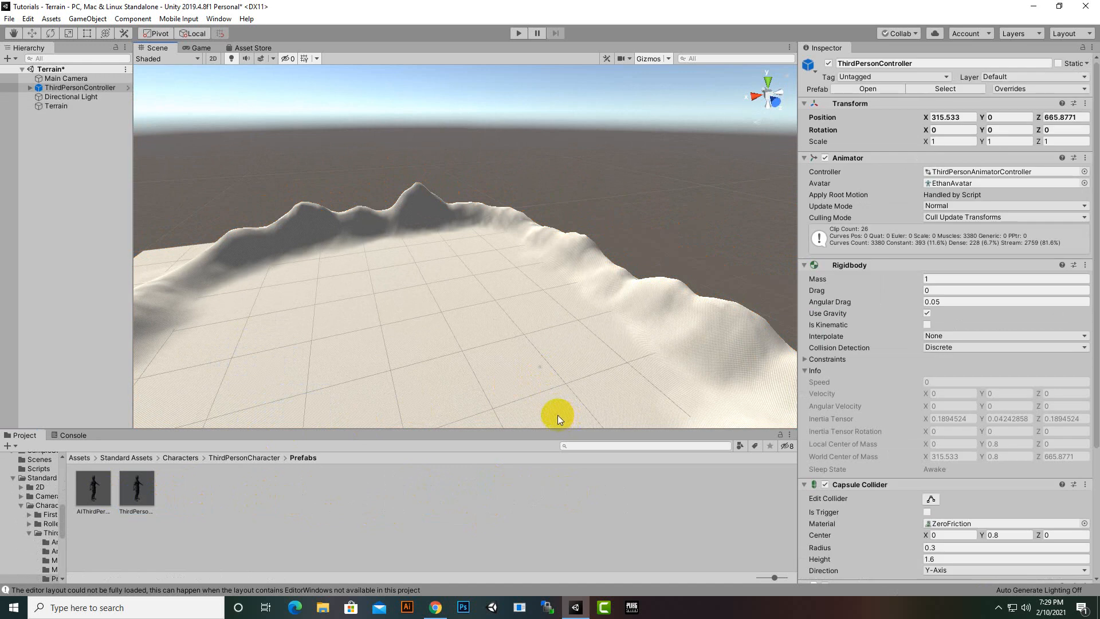
# Parent the Main Camera to the ThirdPersonController and position it behind the character at about X 0, Y 0.935, Z -1.948.
pyautogui.press('f')
pyautogui.scroll(-2, 549, 299)
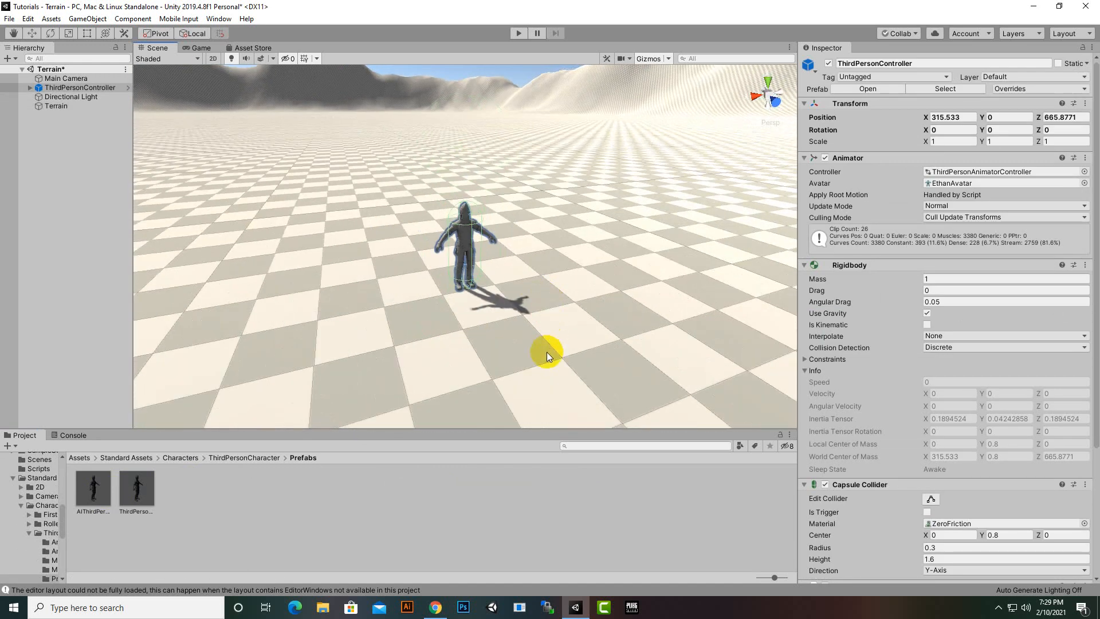
pyautogui.scroll(3, 539, 333)
pyautogui.scroll(-2, 536, 326)
pyautogui.scroll(1, 537, 327)
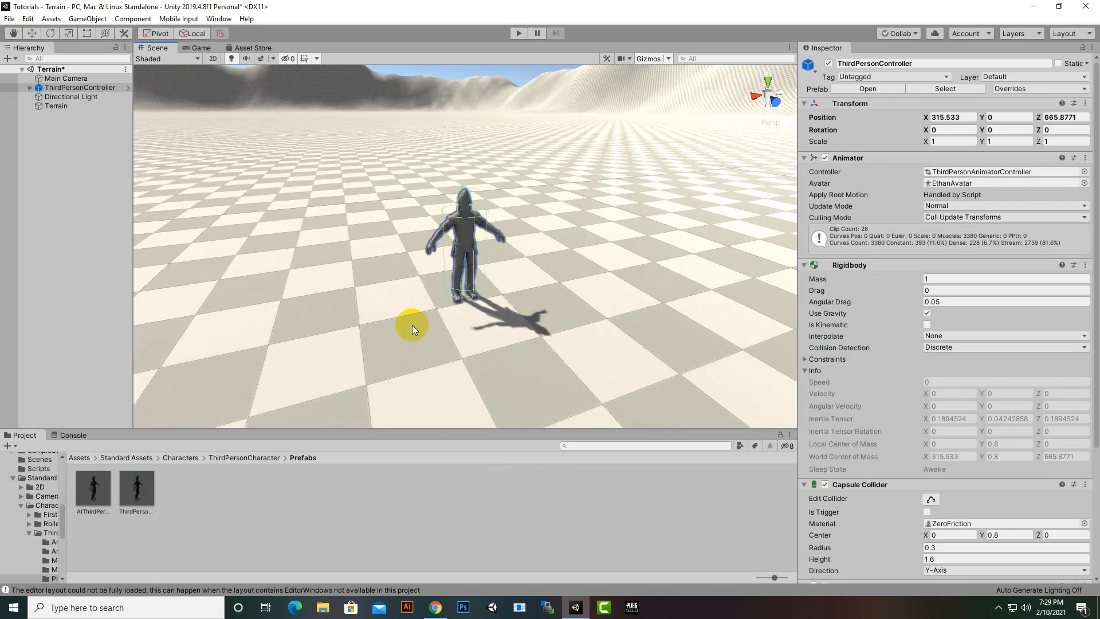
pyautogui.keyDown('alt'); pyautogui.moveTo(384, 318); pyautogui.dragTo(567, 299); pyautogui.keyUp('alt')
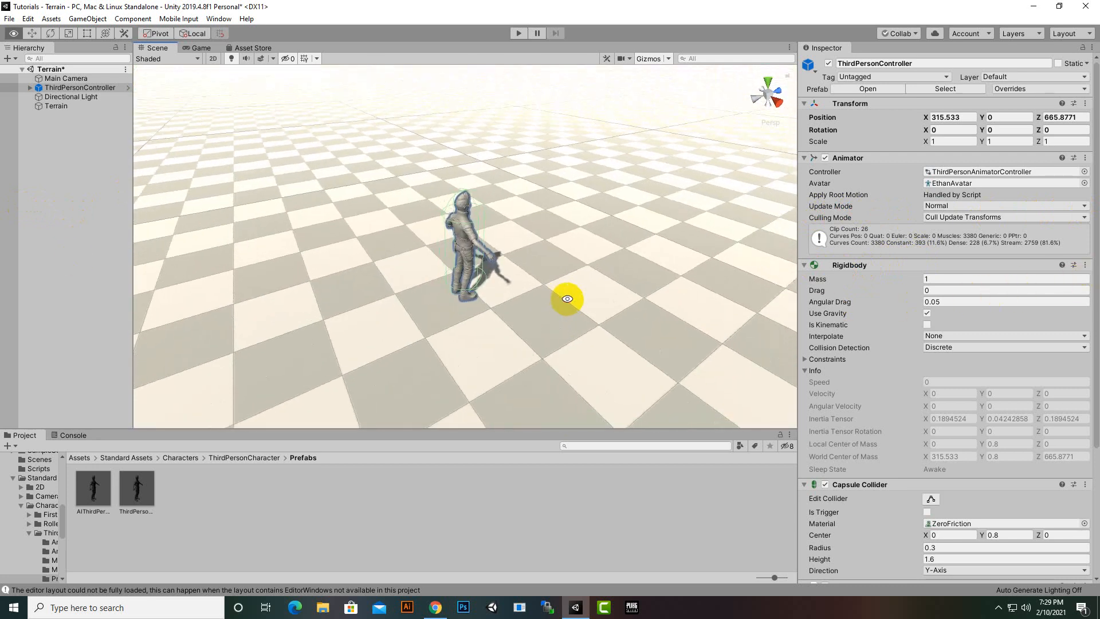
pyautogui.moveTo(48, 79); pyautogui.dragTo(64, 89)
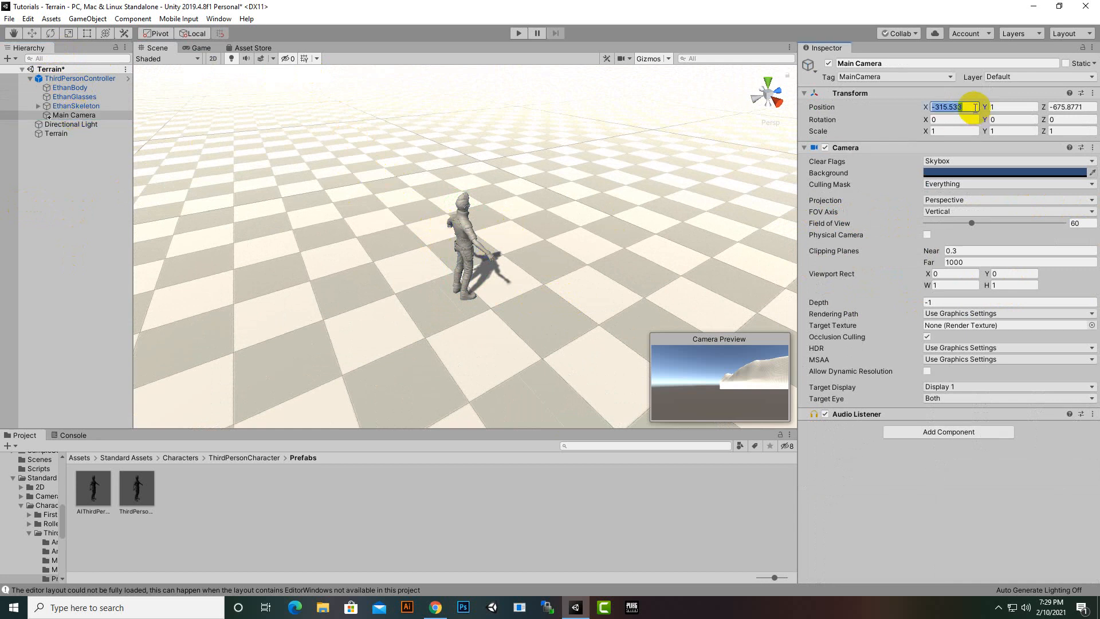
pyautogui.write('0')
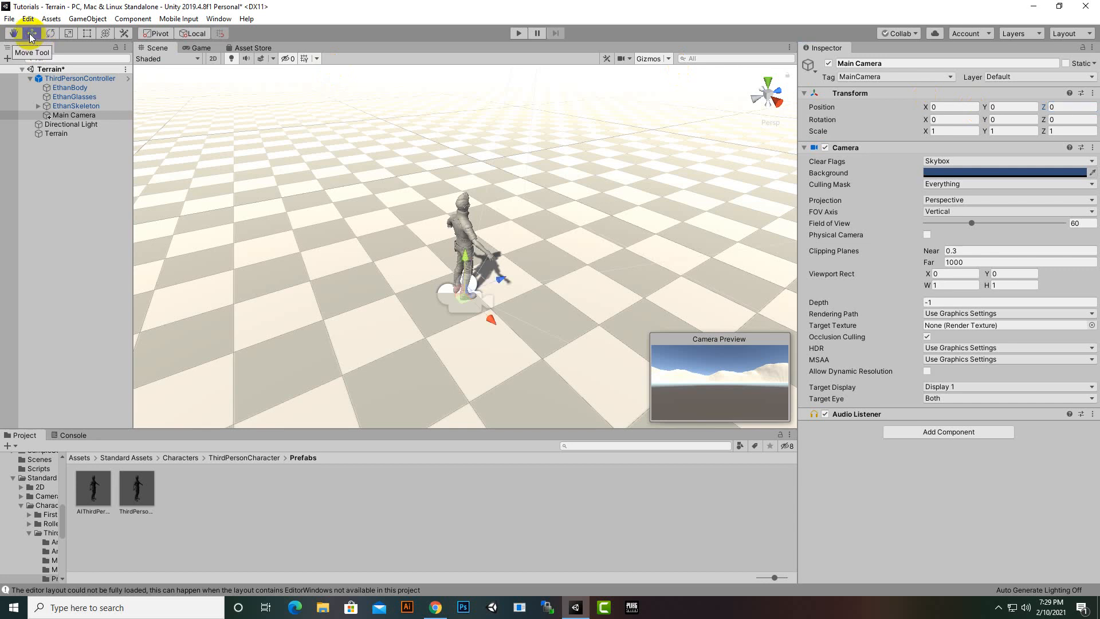
pyautogui.moveTo(491, 288); pyautogui.dragTo(403, 335)
pyautogui.moveTo(315, 314); pyautogui.dragTo(320, 266)
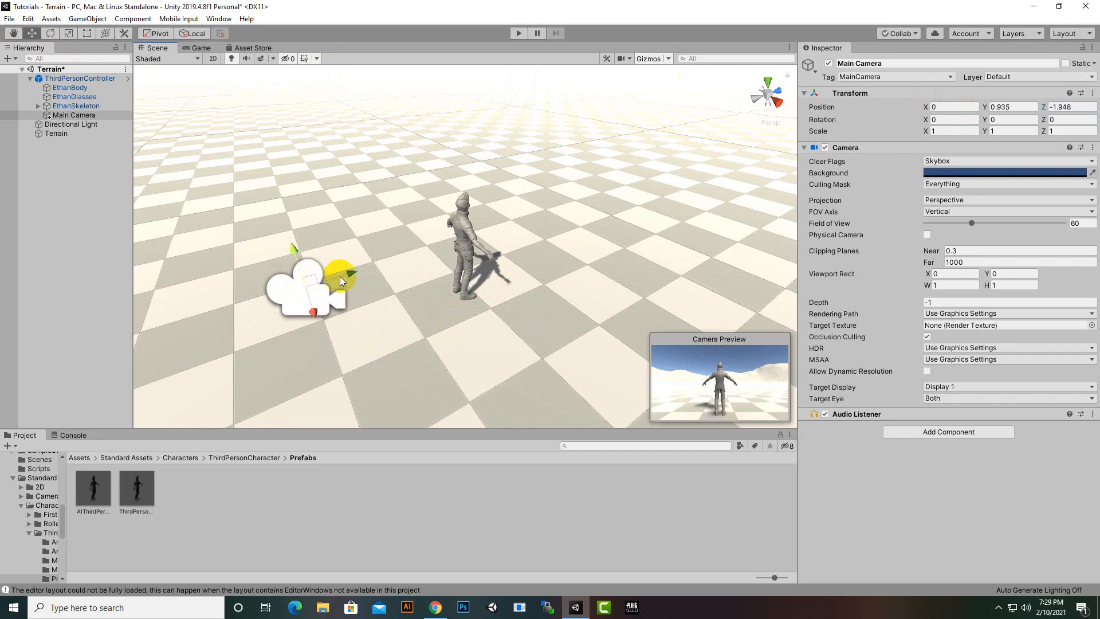
# Play the scene, run and turn the character to view the mountains from the ground, and stop playing.
pyautogui.click(518, 33)
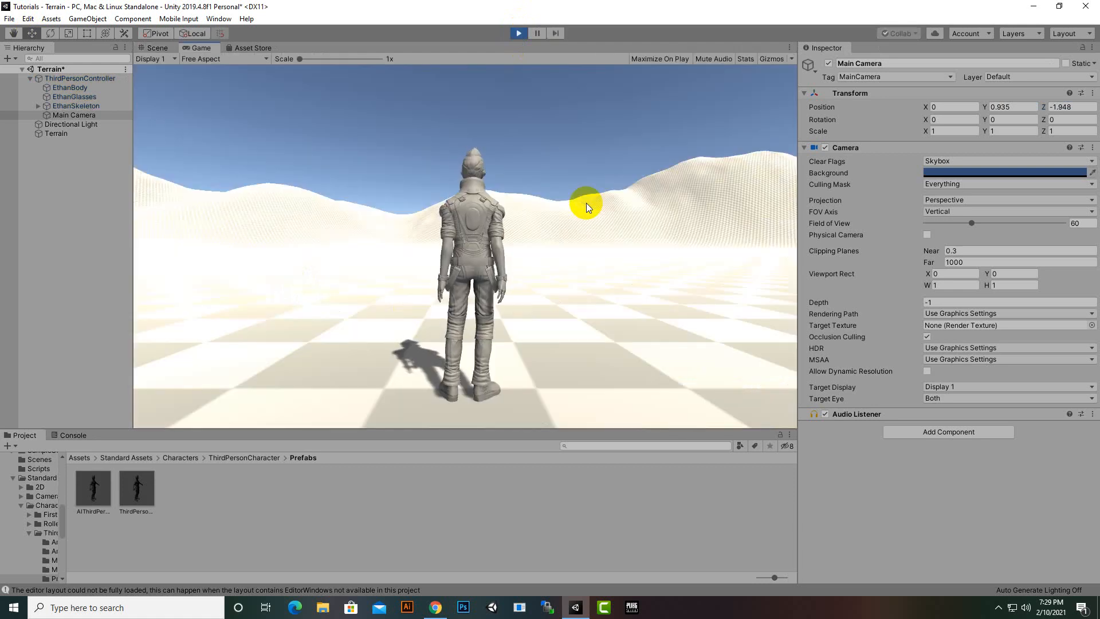
pyautogui.press('w')
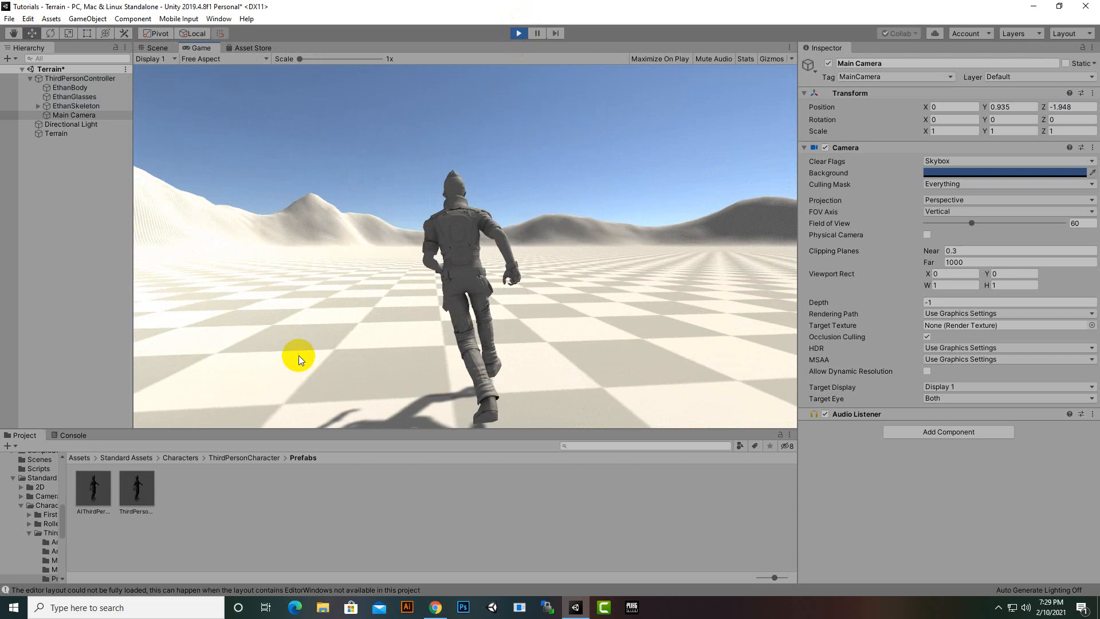
pyautogui.press('a')
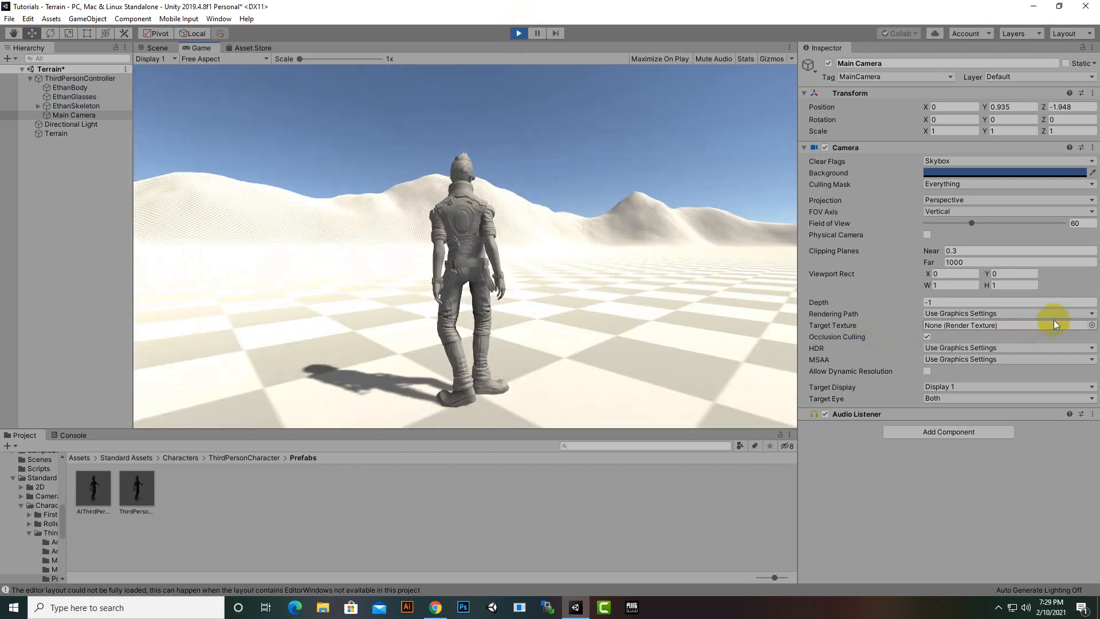
pyautogui.press('d')
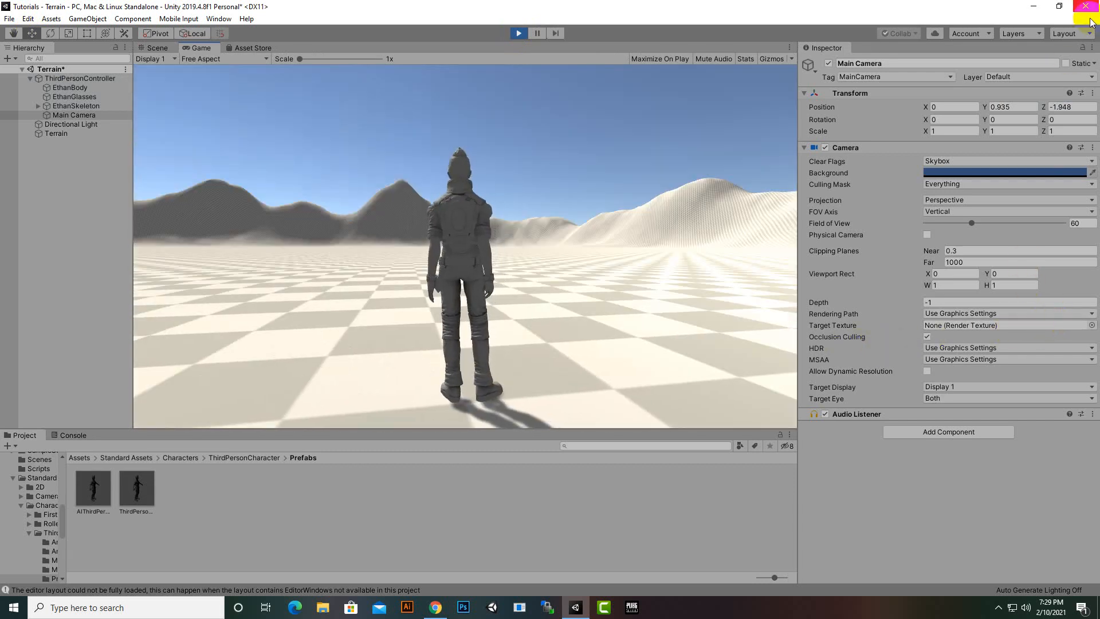
pyautogui.click(518, 33)
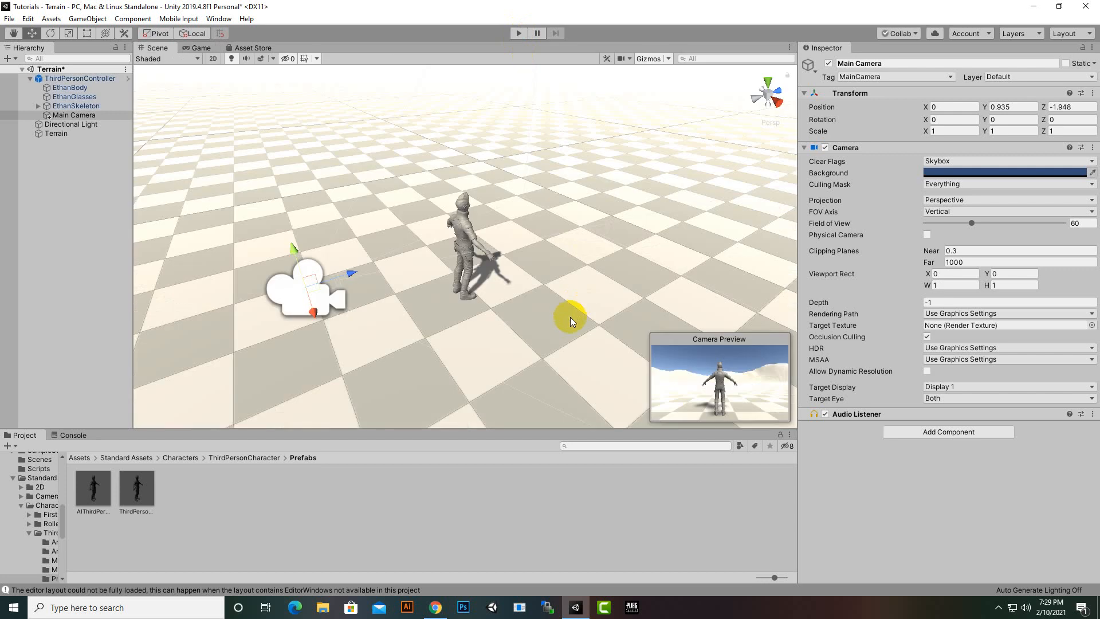
# Return to the root Assets folder and reactivate the Raise or Lower Terrain brush on the terrain.
pyautogui.scroll(-3, 534, 300)
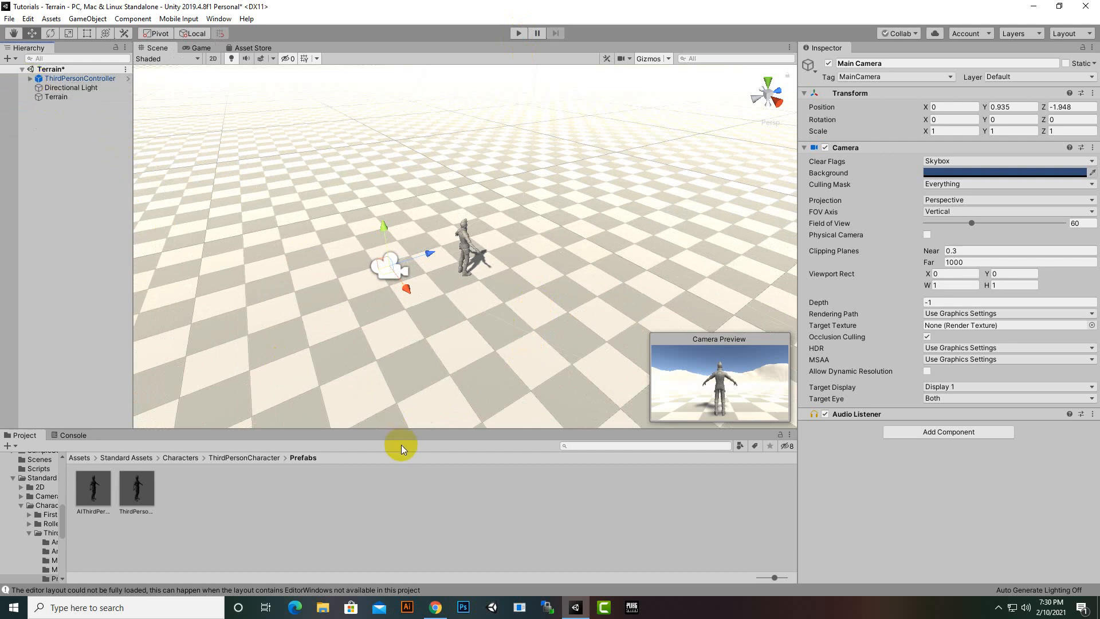
pyautogui.click(80, 458)
pyautogui.scroll(-5, 490, 287)
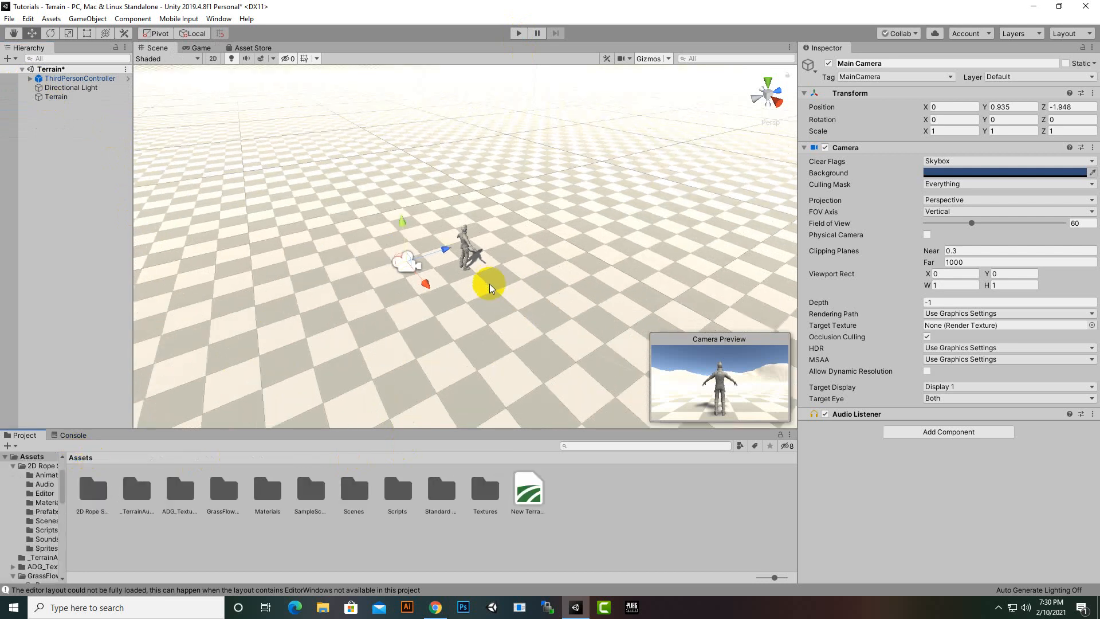
pyautogui.scroll(-3, 490, 287)
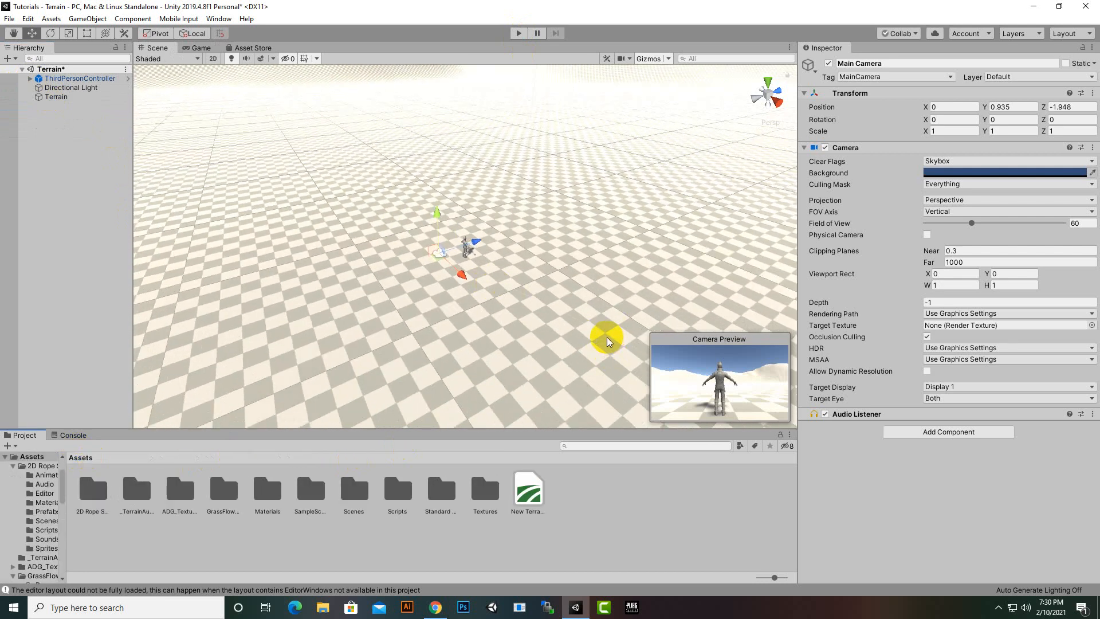
pyautogui.scroll(-5, 593, 338)
pyautogui.moveTo(545, 348); pyautogui.dragTo(597, 249, button='middle')
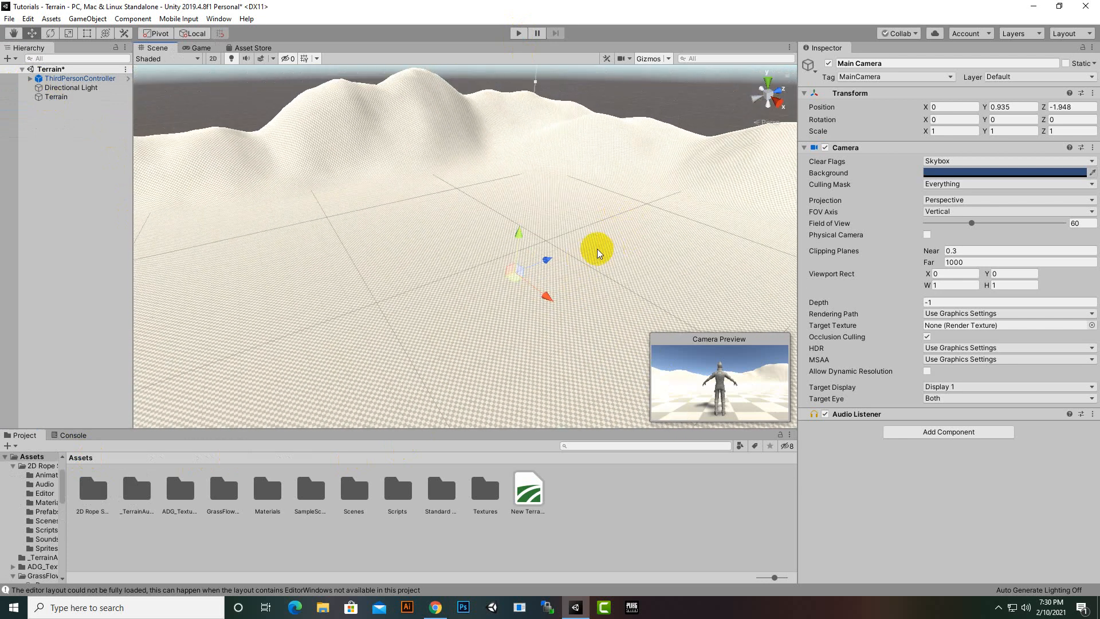
pyautogui.scroll(-2, 590, 249)
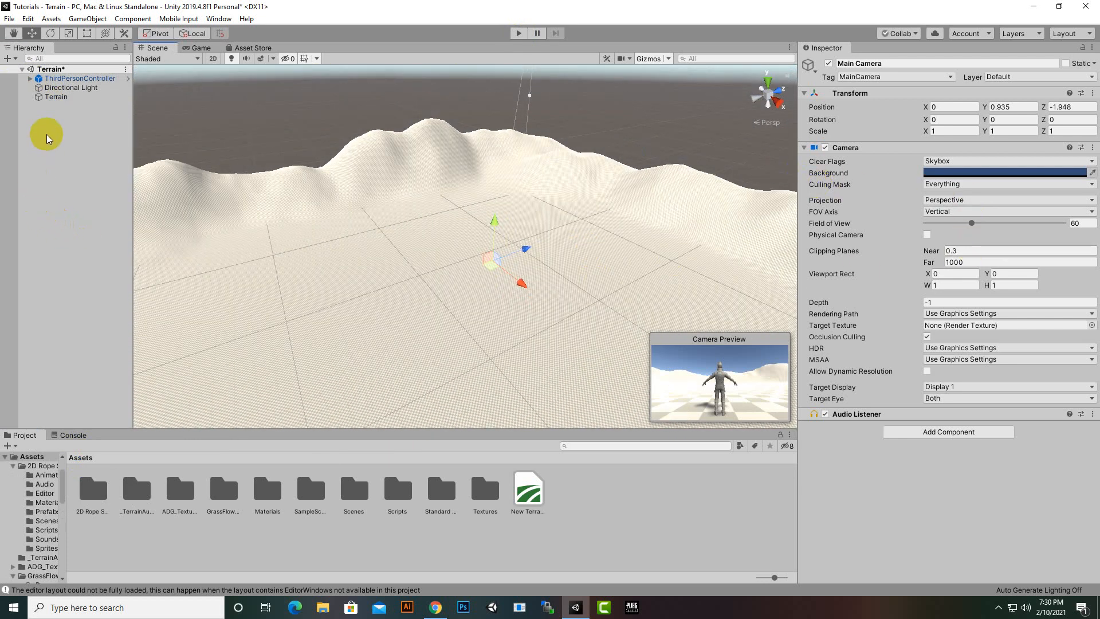
pyautogui.click(60, 97)
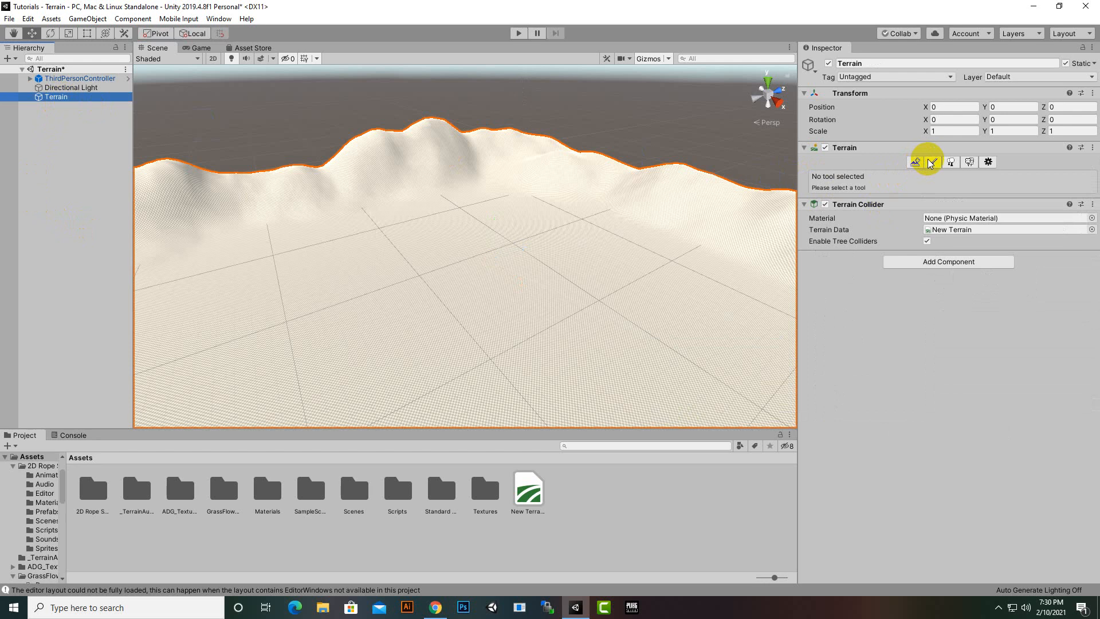
pyautogui.click(933, 163)
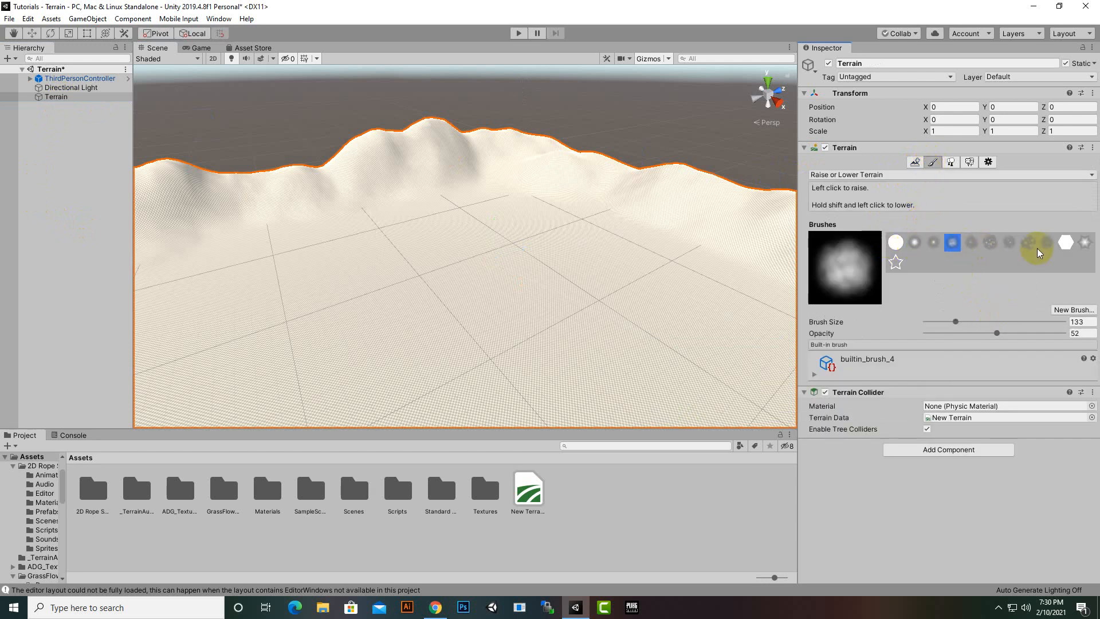
# Enlarge the terrain brush to size 530 and lower its opacity to 13.2.
pyautogui.moveTo(961, 322); pyautogui.dragTo(987, 321)
pyautogui.moveTo(562, 314); pyautogui.dragTo(561, 307)
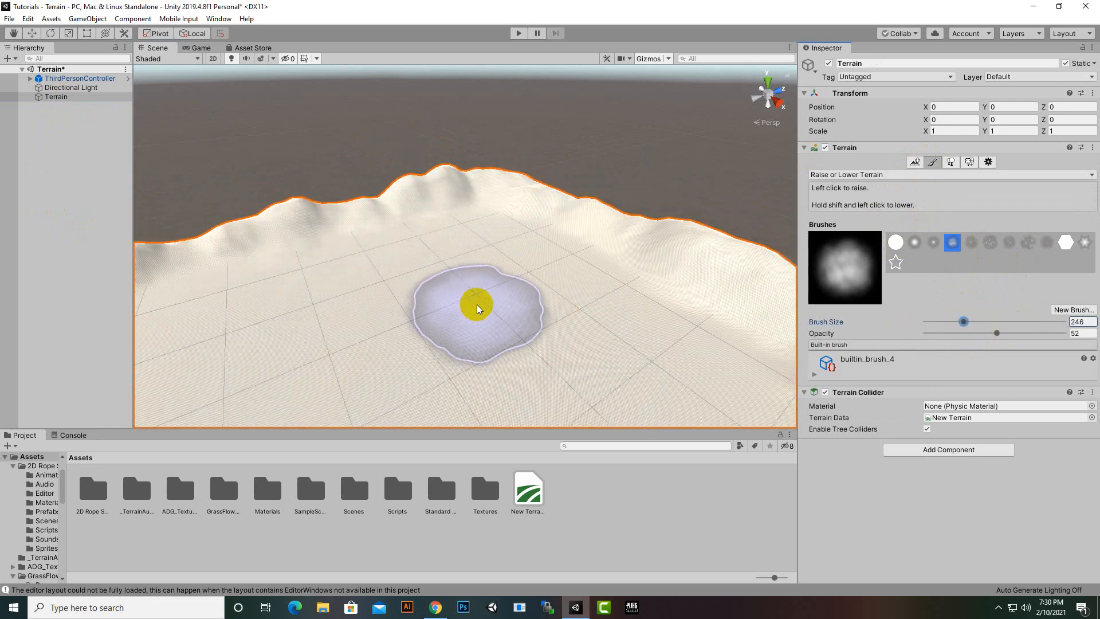
pyautogui.scroll(-5, 501, 302)
pyautogui.moveTo(972, 322); pyautogui.dragTo(975, 321)
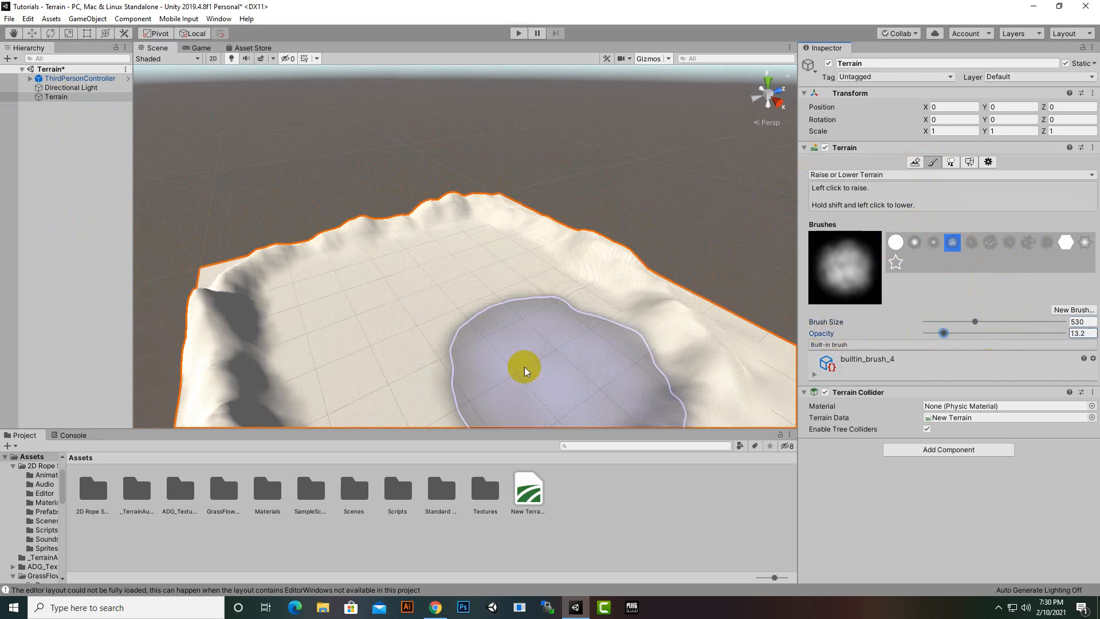
# Raise gentle, uneven ground across the flat centre of the terrain with the large low-opacity brush.
pyautogui.scroll(-4, 524, 331)
pyautogui.scroll(6, 526, 325)
pyautogui.scroll(5, 549, 256)
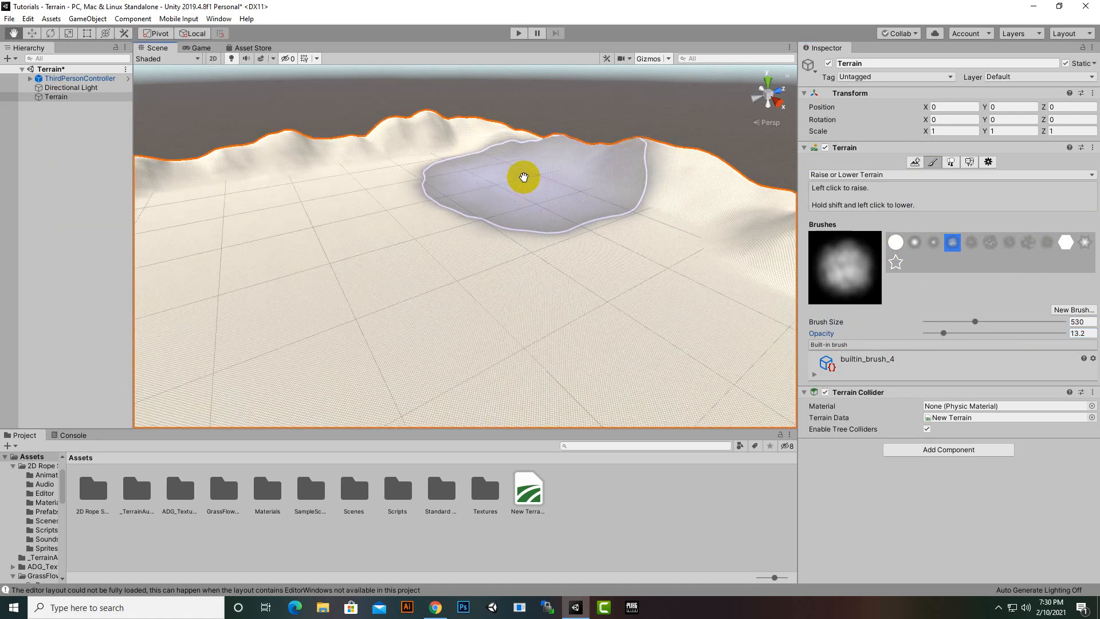
pyautogui.scroll(-3, 521, 206)
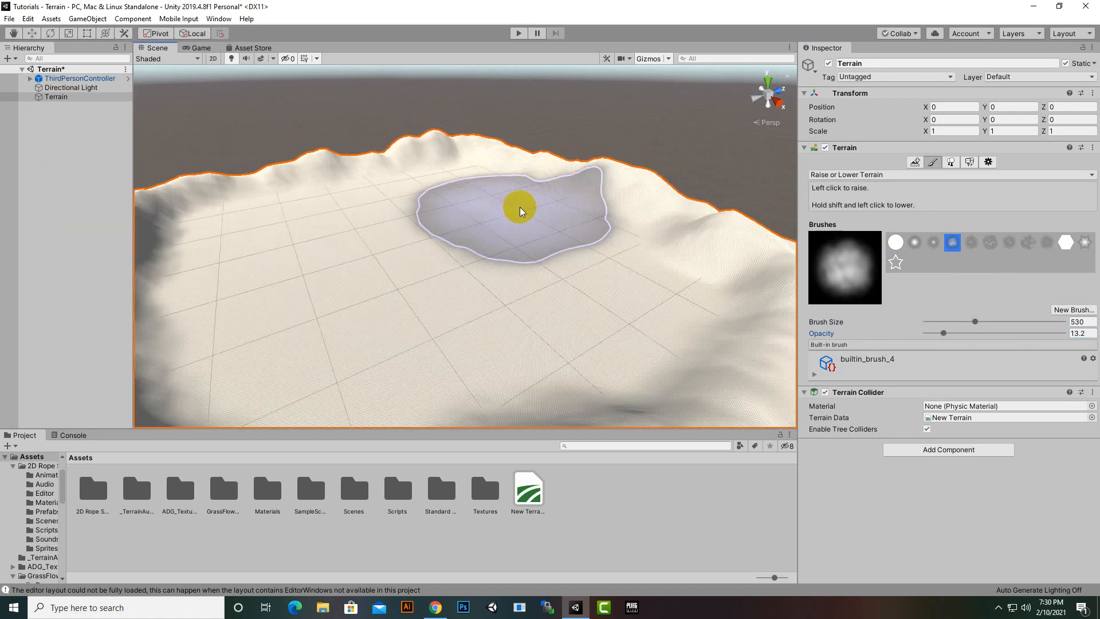
pyautogui.scroll(3, 496, 295)
pyautogui.scroll(-2, 559, 202)
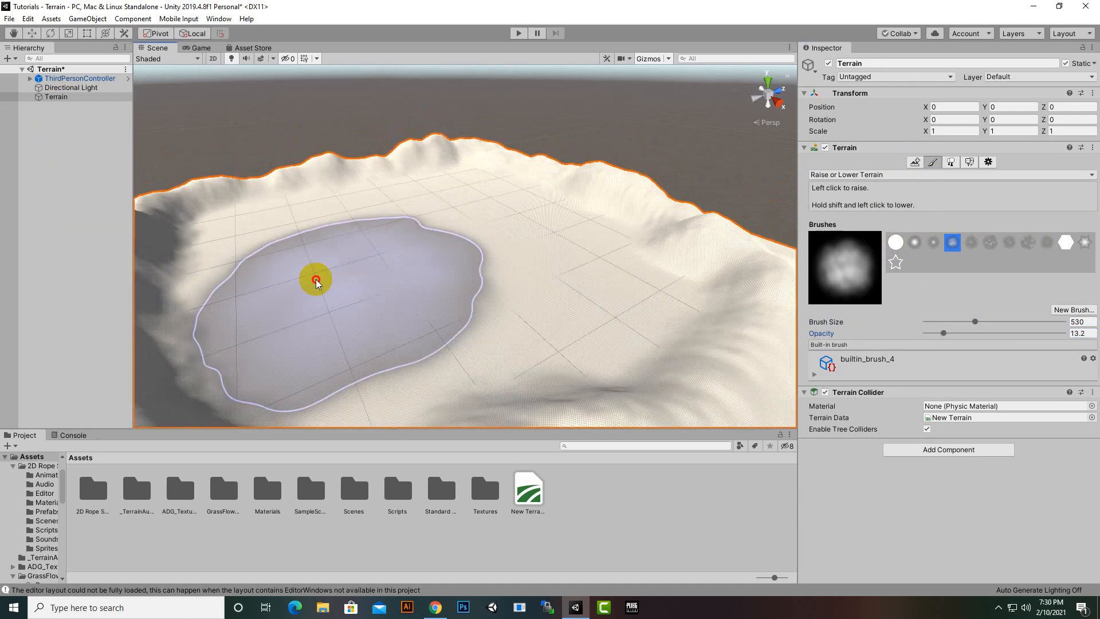
pyautogui.moveTo(561, 221)
pyautogui.mouseDown(button='middle')
pyautogui.moveTo(602, 143)
pyautogui.moveTo(591, 184)
pyautogui.moveTo(555, 221)
pyautogui.moveTo(503, 167)
pyautogui.mouseUp(button='middle')
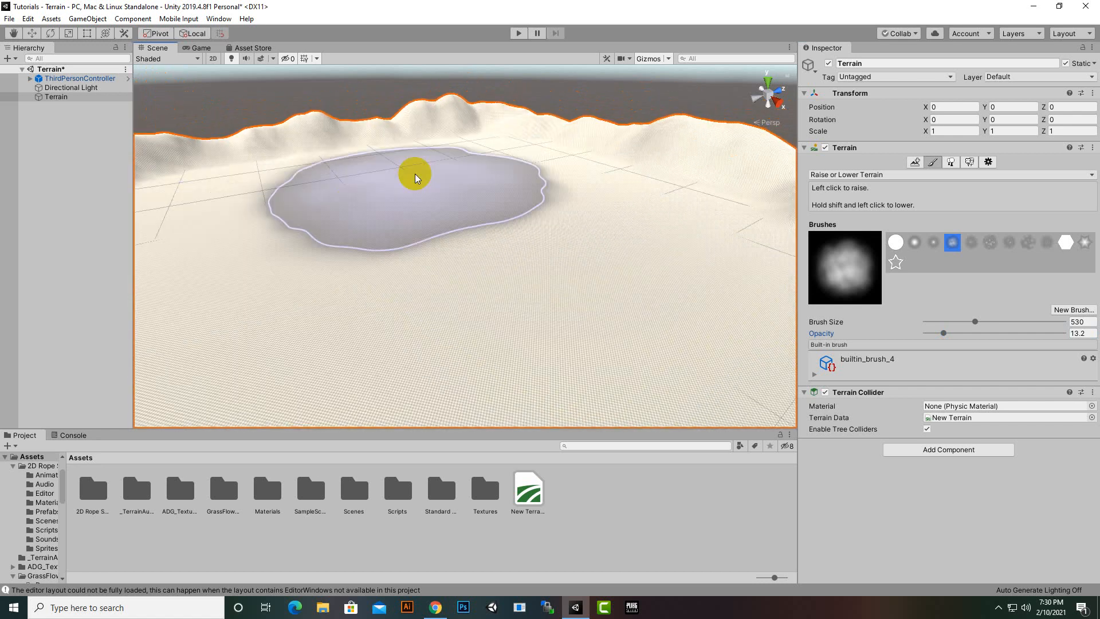
pyautogui.scroll(-3, 447, 244)
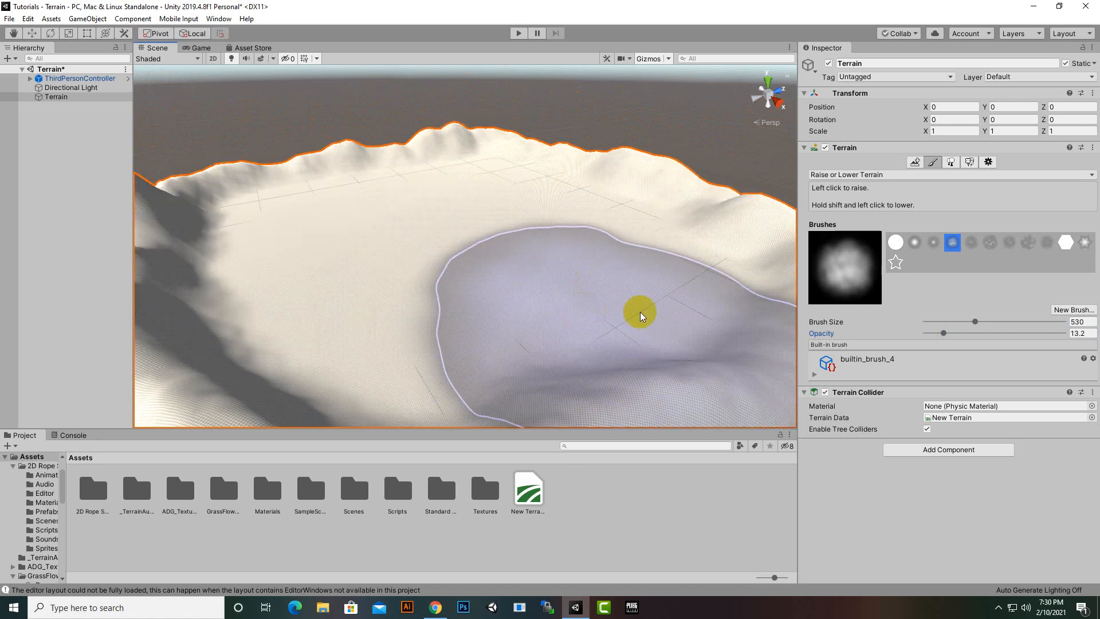
# Extend the gentle unevenness over the remaining flat ground near the mountain ring with the size 530, opacity 13.2 brush.
pyautogui.moveTo(638, 314); pyautogui.dragTo(590, 304, button='middle')
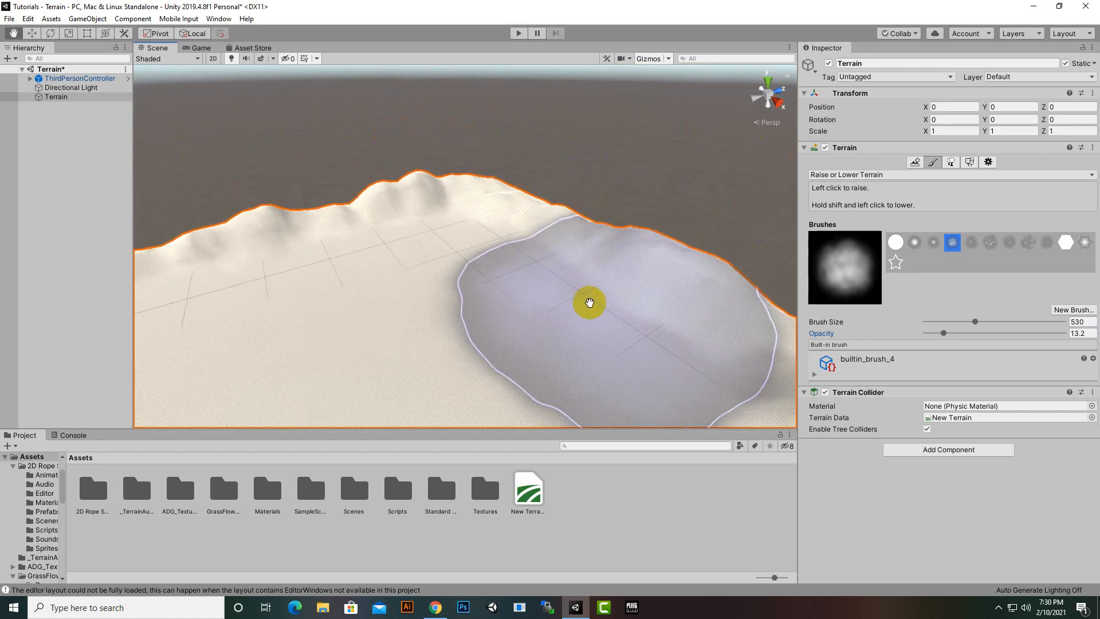
pyautogui.scroll(5, 500, 290)
pyautogui.moveTo(500, 287); pyautogui.dragTo(351, 317, button='right')
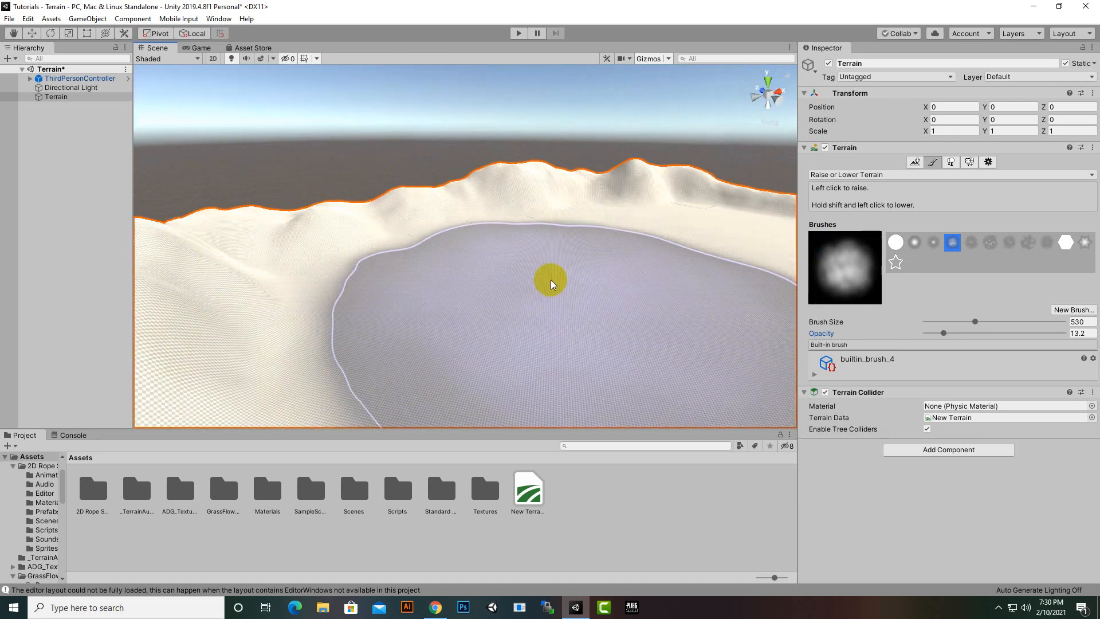
pyautogui.scroll(-3, 642, 271)
pyautogui.moveTo(660, 270); pyautogui.dragTo(625, 218, button='middle')
pyautogui.moveTo(581, 188)
pyautogui.mouseDown()
pyautogui.moveTo(474, 223)
pyautogui.moveTo(474, 253)
pyautogui.moveTo(501, 297)
pyautogui.moveTo(665, 214)
pyautogui.moveTo(749, 186)
pyautogui.moveTo(282, 331)
pyautogui.moveTo(335, 296)
pyautogui.mouseUp()
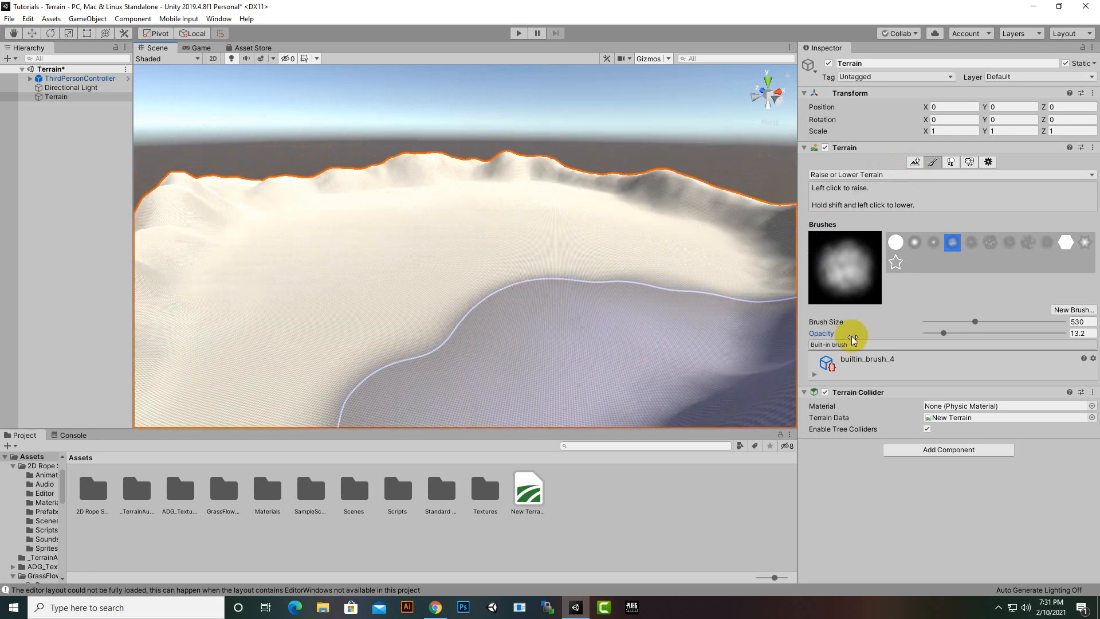
# Roughen the terrain's central ground using builtin_brush_8 at size 130 and opacity 20.7.
pyautogui.click(1028, 244)
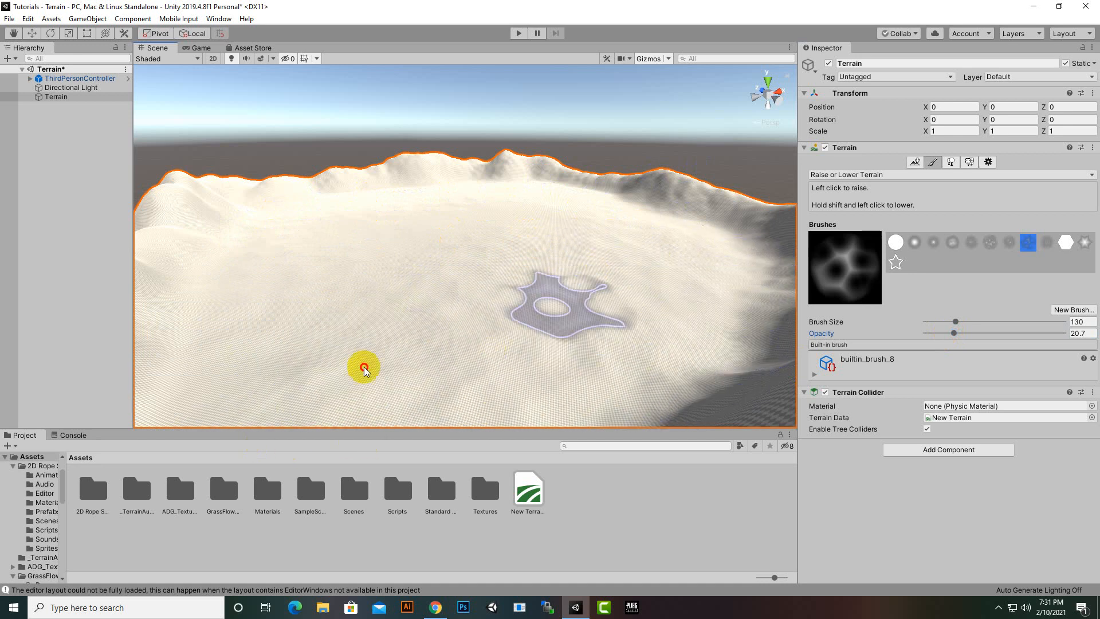
pyautogui.moveTo(487, 343)
pyautogui.mouseDown(button='middle')
pyautogui.moveTo(683, 252)
pyautogui.moveTo(672, 142)
pyautogui.moveTo(682, 157)
pyautogui.moveTo(695, 139)
pyautogui.mouseUp(button='middle')
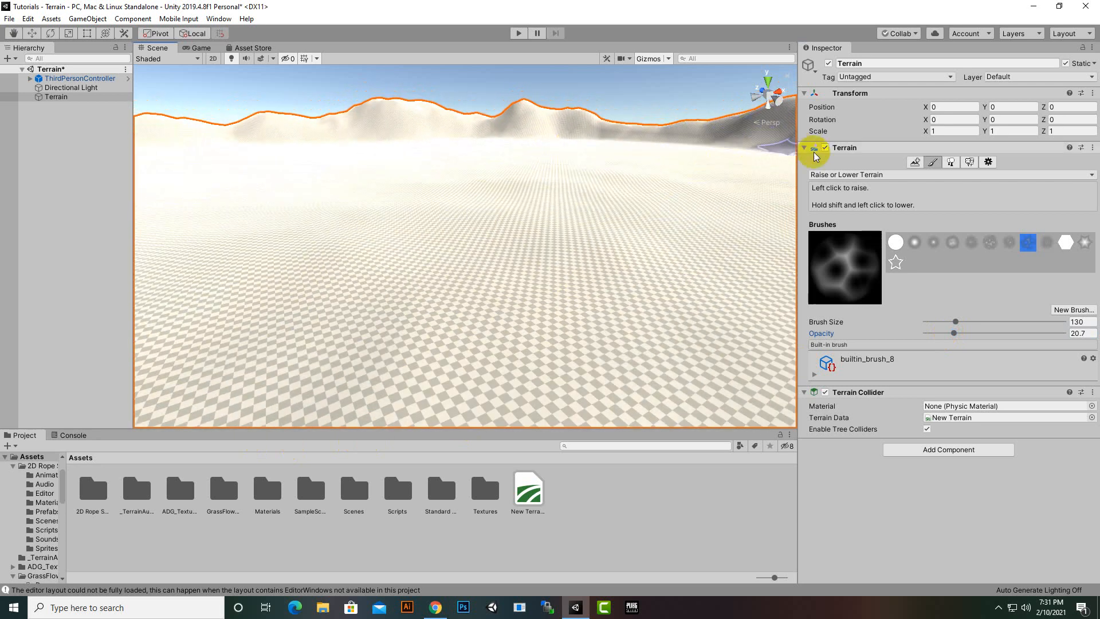
pyautogui.scroll(-10, 466, 216)
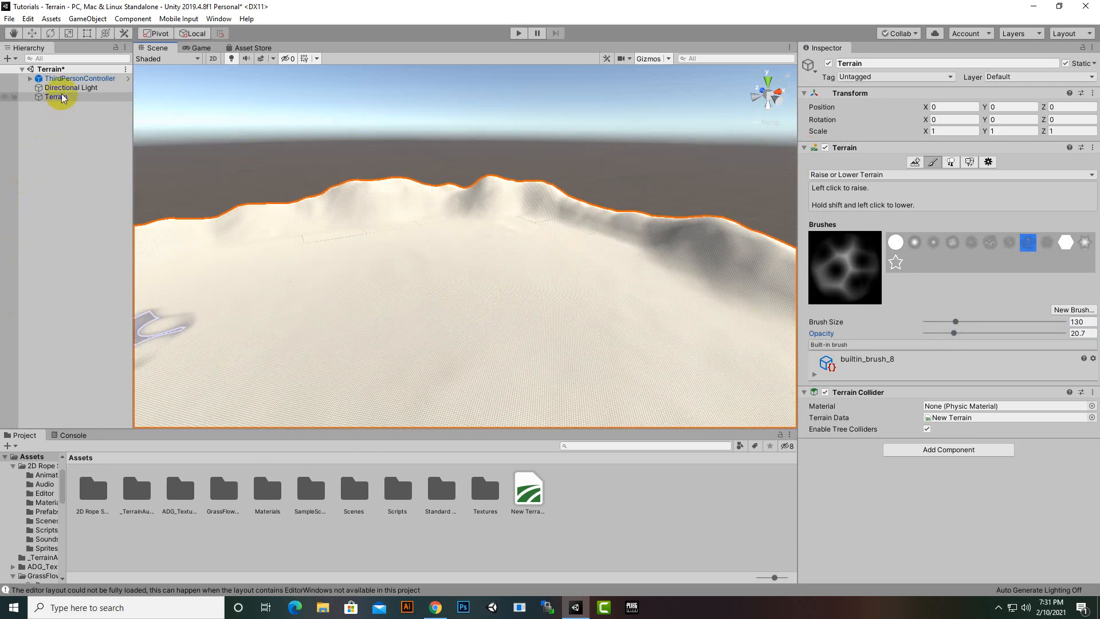
# Raise the ThirdPersonController to about Y 6.48 so that it stands on the raised terrain surface.
pyautogui.click(57, 79)
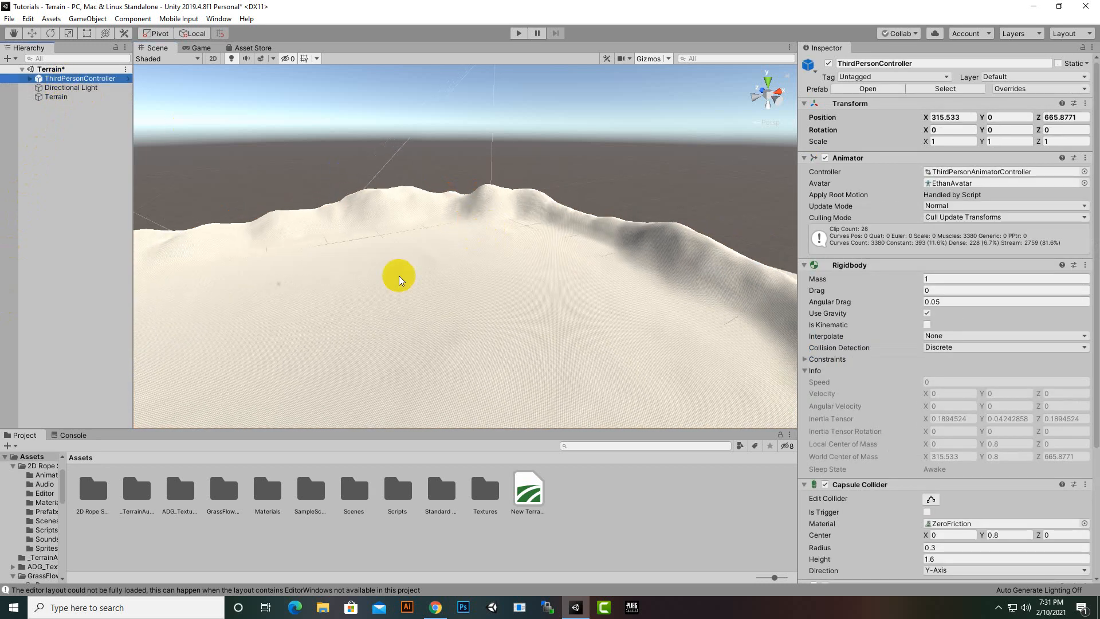
pyautogui.press('f')
pyautogui.scroll(-5, 380, 292)
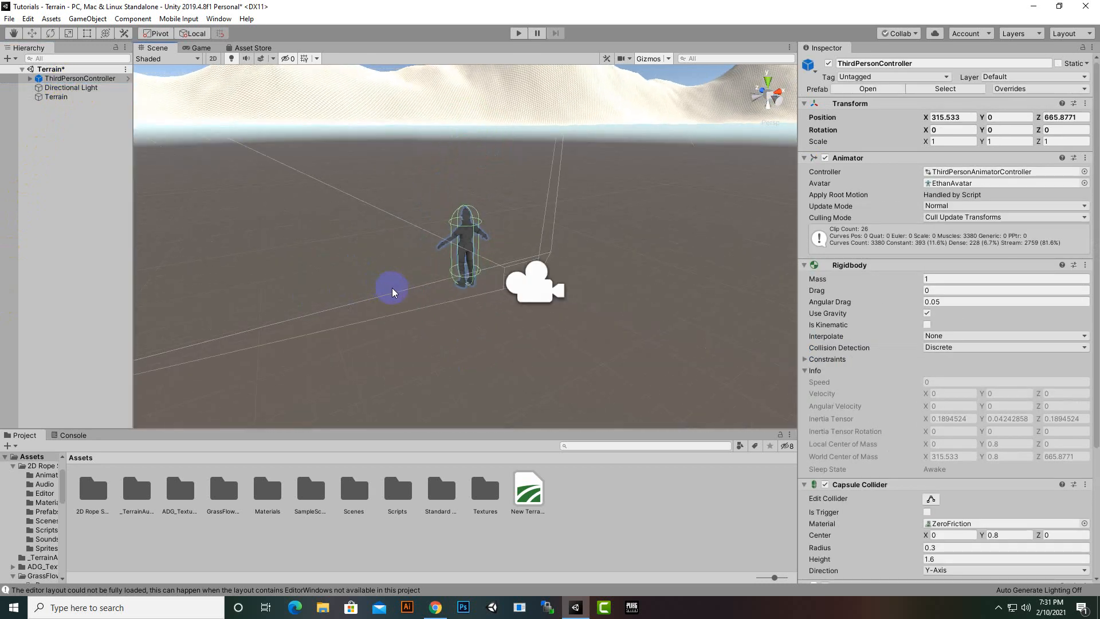
pyautogui.click(33, 34)
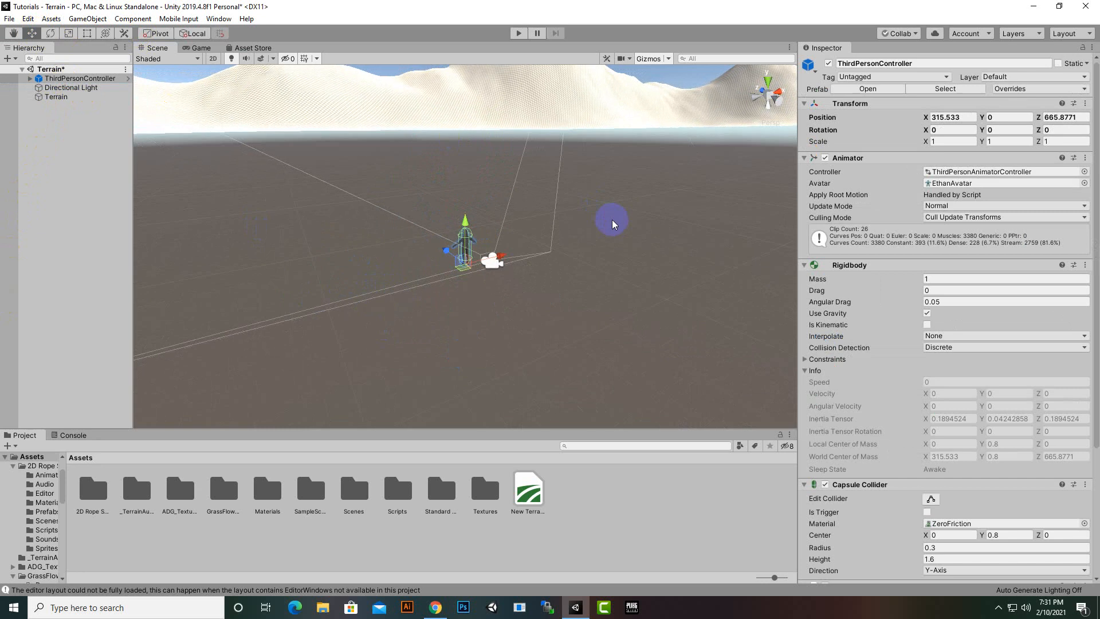
pyautogui.moveTo(458, 216); pyautogui.dragTo(462, 136)
pyautogui.moveTo(524, 196); pyautogui.dragTo(522, 269, button='middle')
pyautogui.scroll(1, 468, 206)
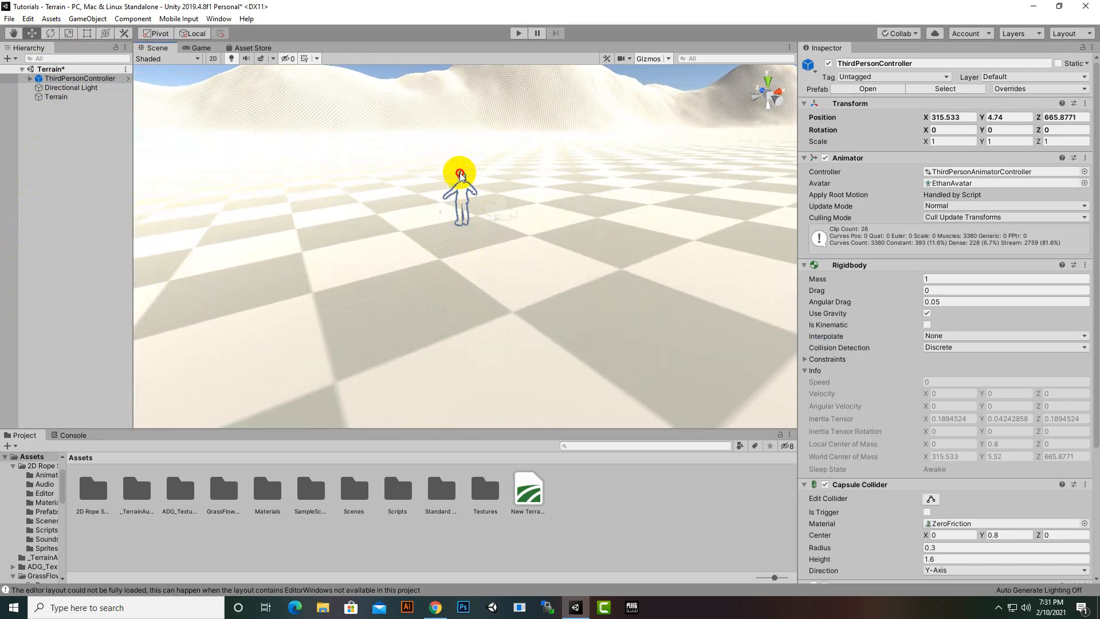
pyautogui.moveTo(462, 143); pyautogui.dragTo(462, 133)
pyautogui.moveTo(462, 133); pyautogui.dragTo(512, 267, button='middle')
pyautogui.scroll(3, 512, 263)
pyautogui.moveTo(486, 182); pyautogui.dragTo(486, 181)
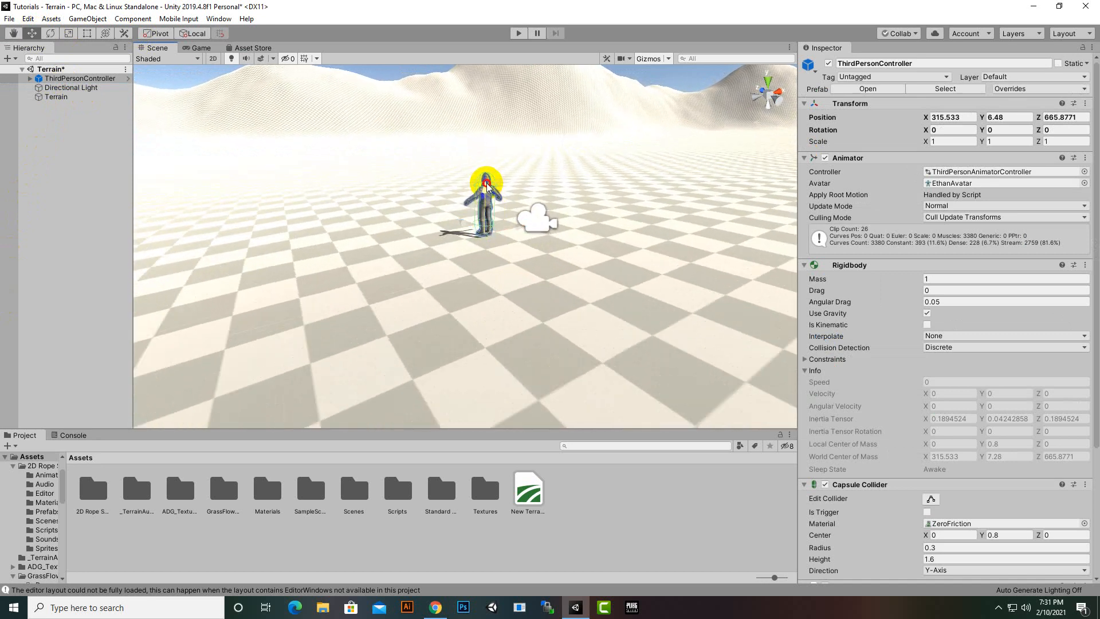
pyautogui.scroll(-2, 540, 311)
pyautogui.scroll(-6, 540, 311)
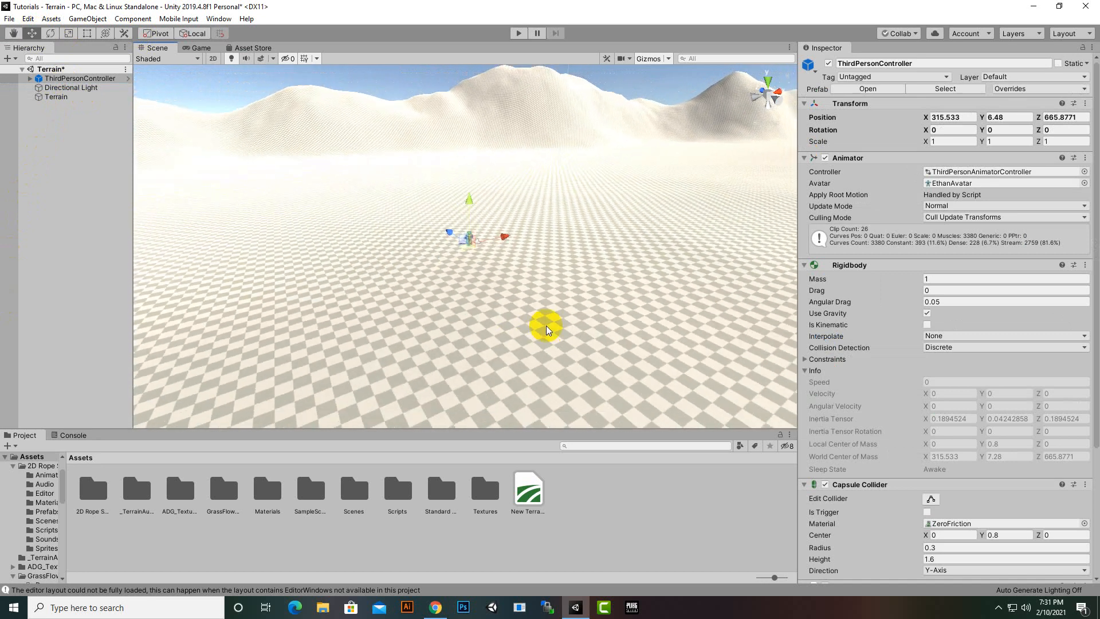
pyautogui.keyDown('alt'); pyautogui.moveTo(545, 322); pyautogui.dragTo(363, 260); pyautogui.keyUp('alt')
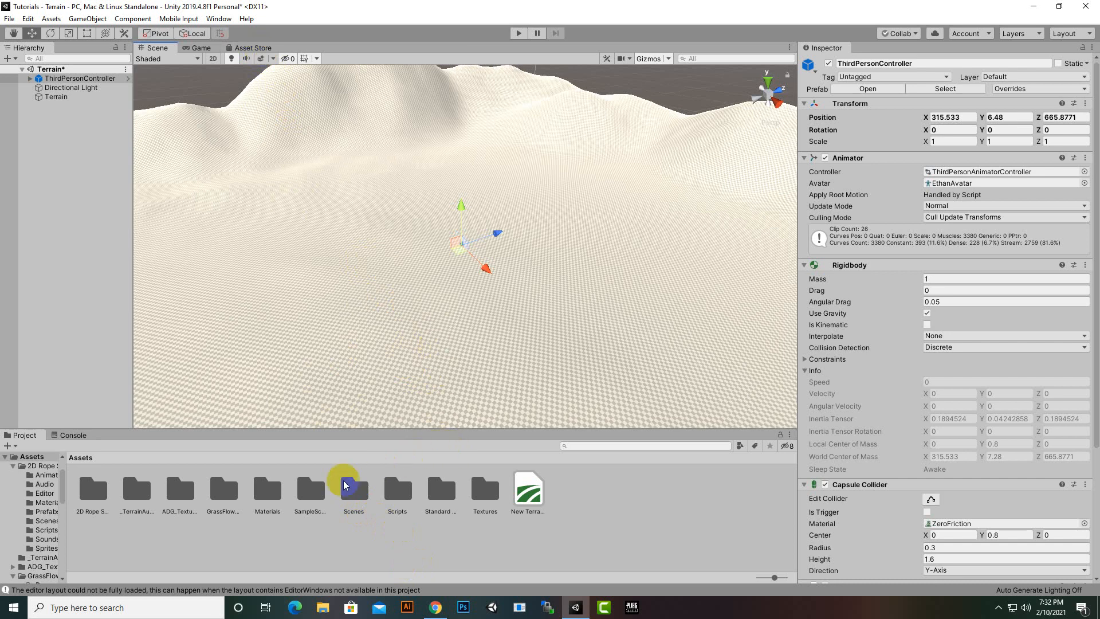
# Open the Textures folder and preview its two grass textures and its brown ground texture.
pyautogui.doubleClick(485, 490)
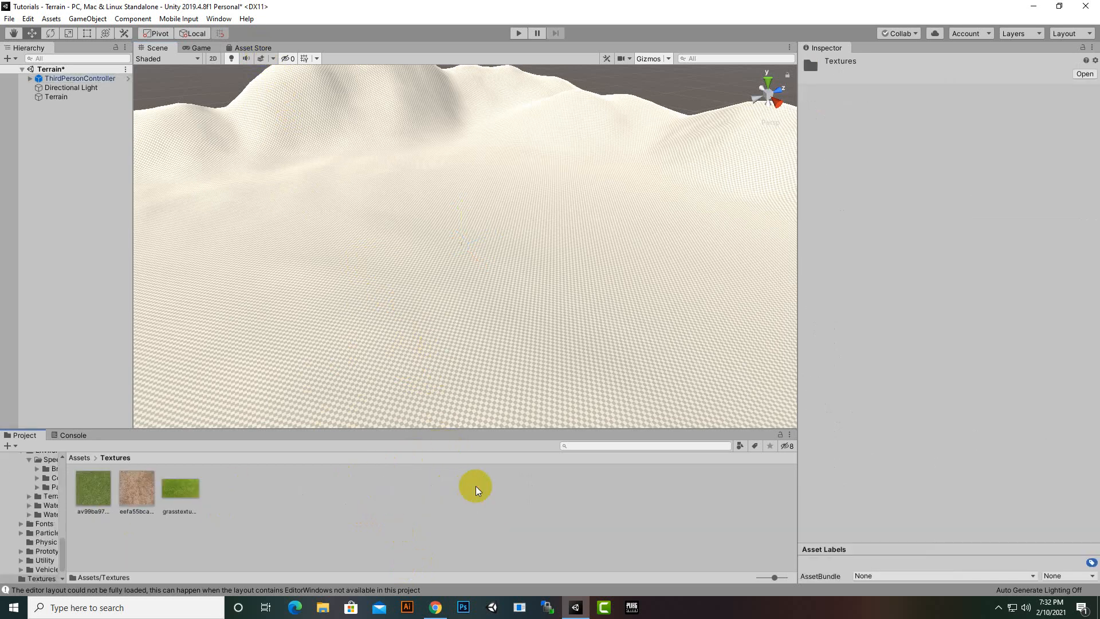
pyautogui.click(105, 500)
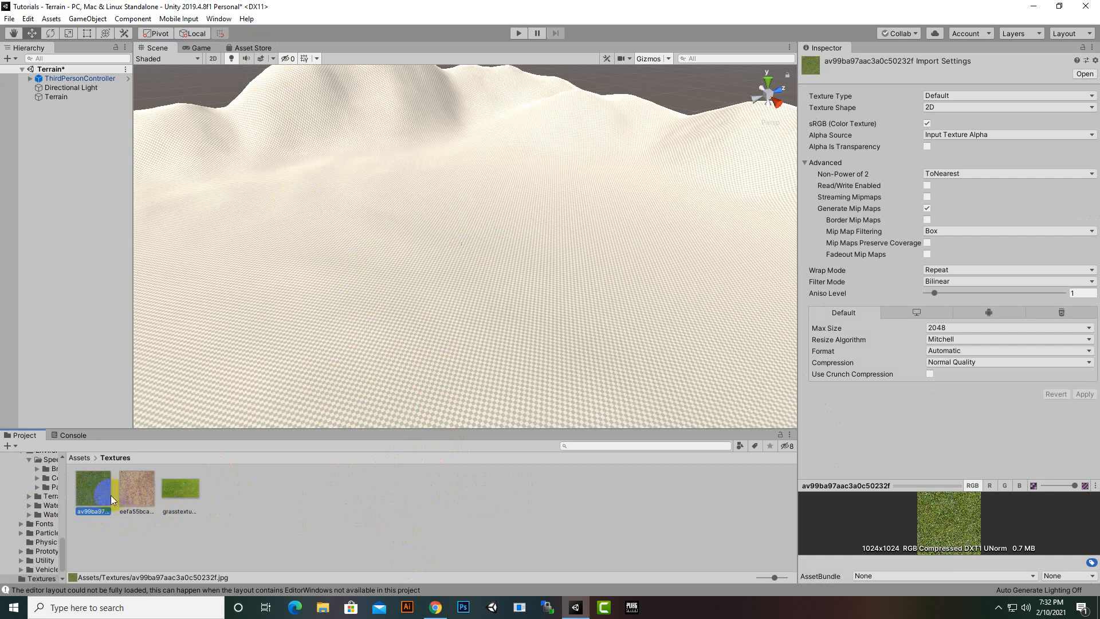
pyautogui.click(139, 494)
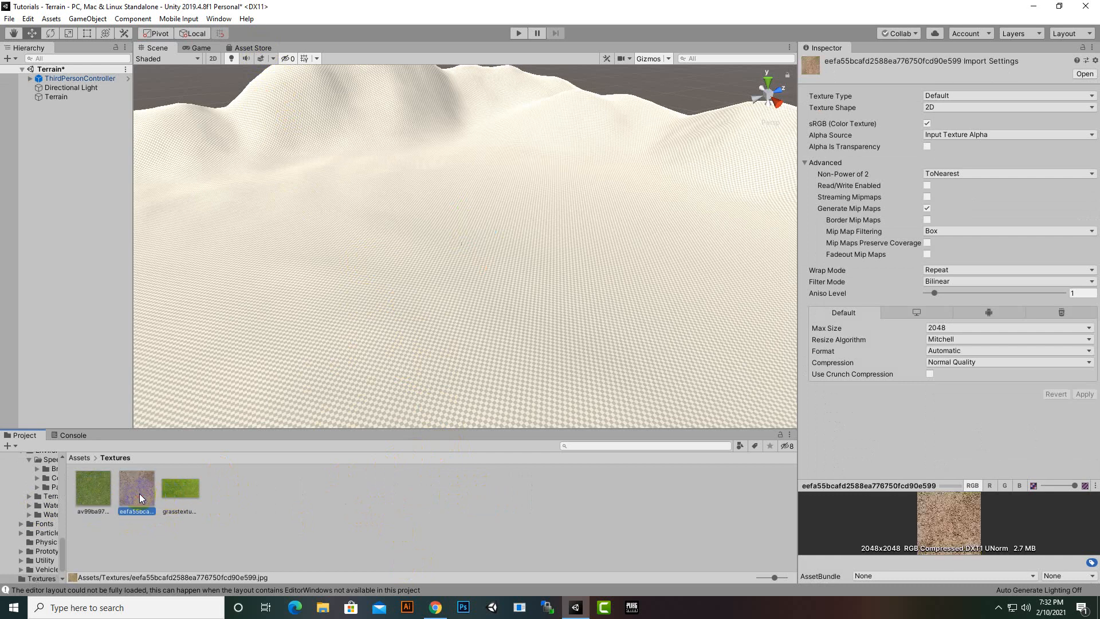
pyautogui.click(187, 494)
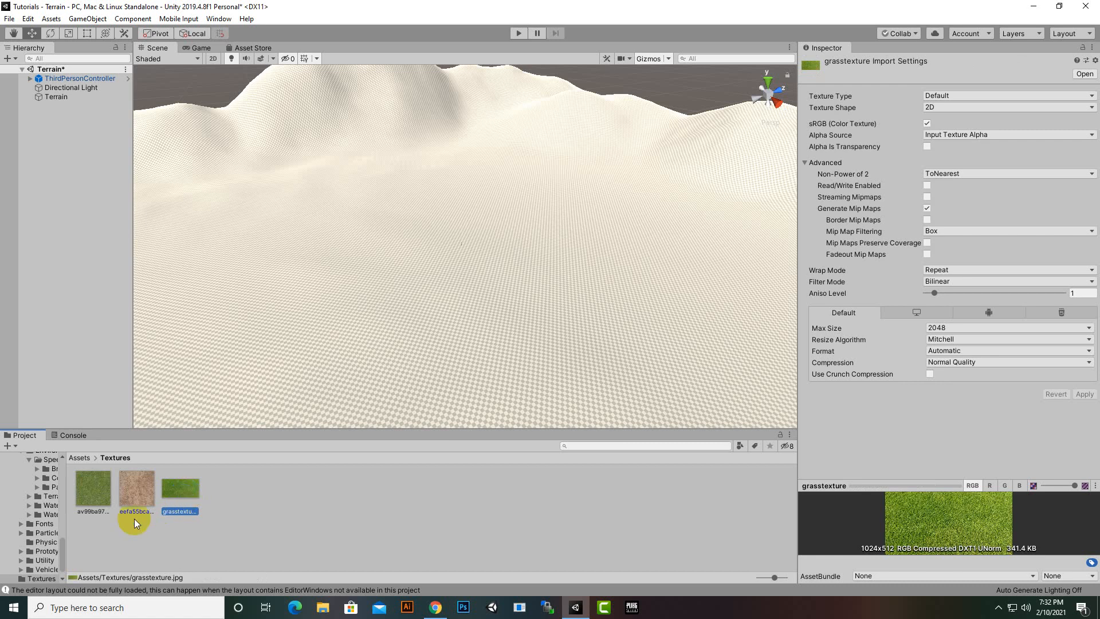
pyautogui.click(85, 499)
pyautogui.click(377, 511)
# Select the terrain and switch its paint tool to Paint Texture.
pyautogui.moveTo(506, 336); pyautogui.dragTo(497, 216, button='middle')
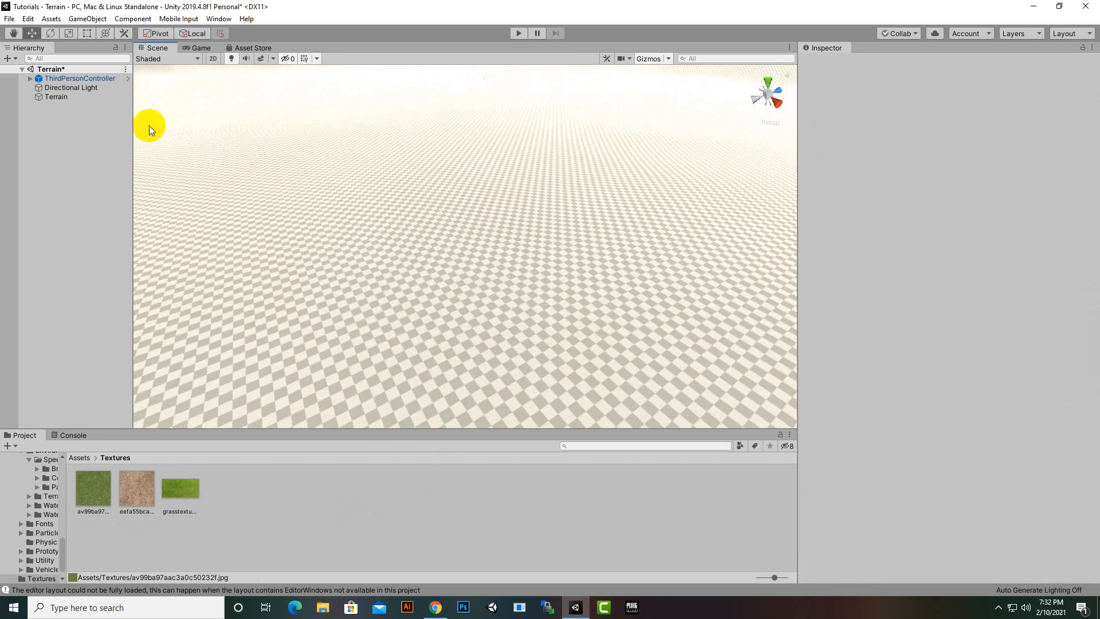
pyautogui.click(77, 98)
pyautogui.click(933, 162)
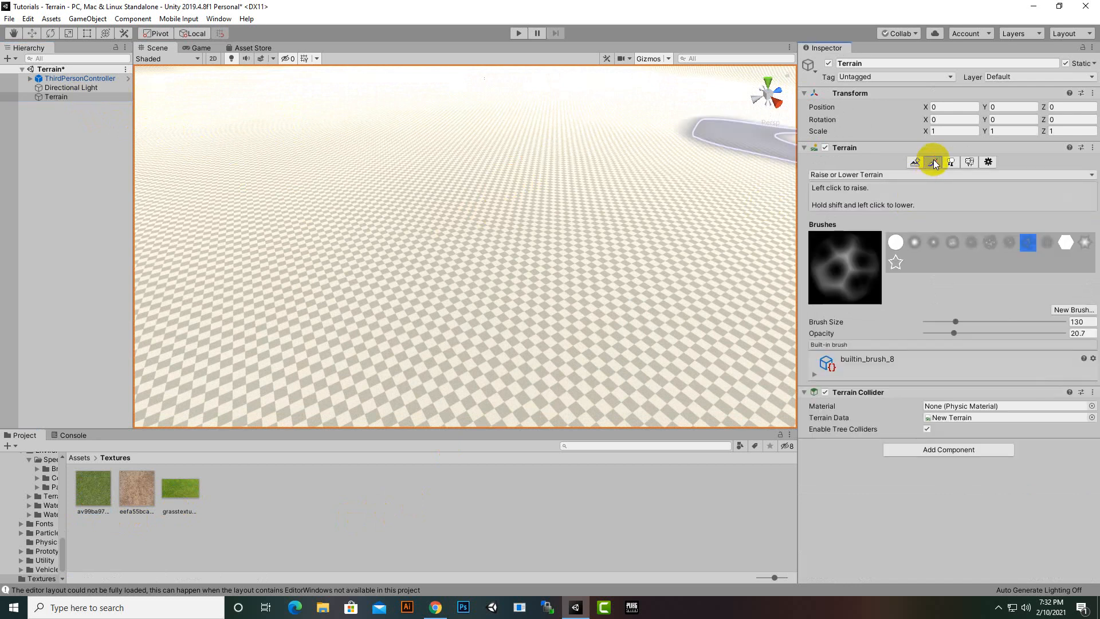
pyautogui.click(847, 175)
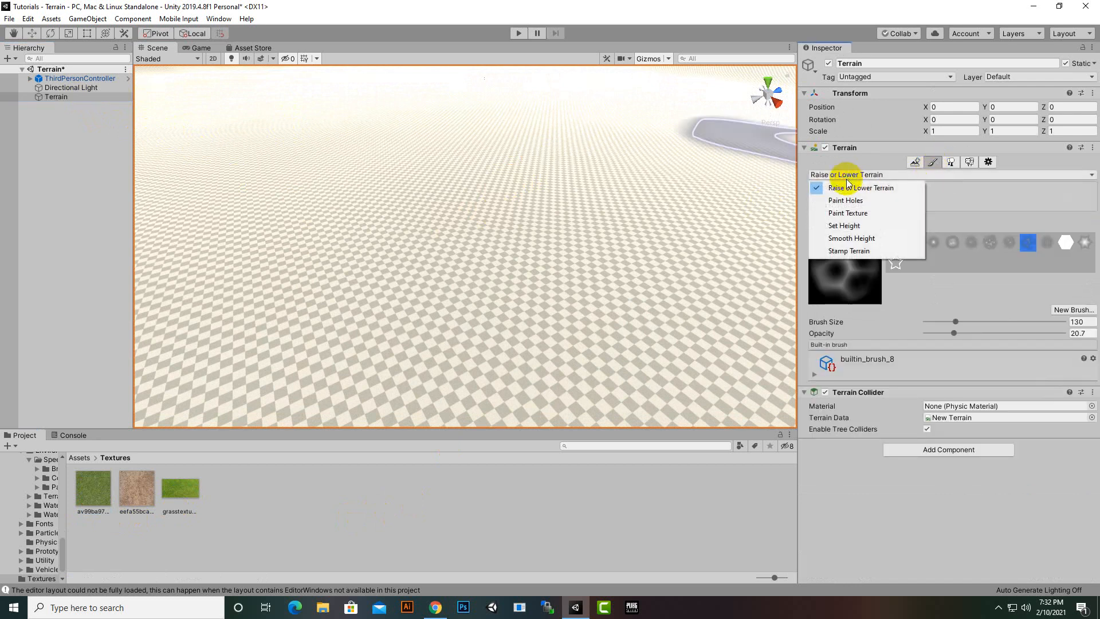
pyautogui.click(853, 215)
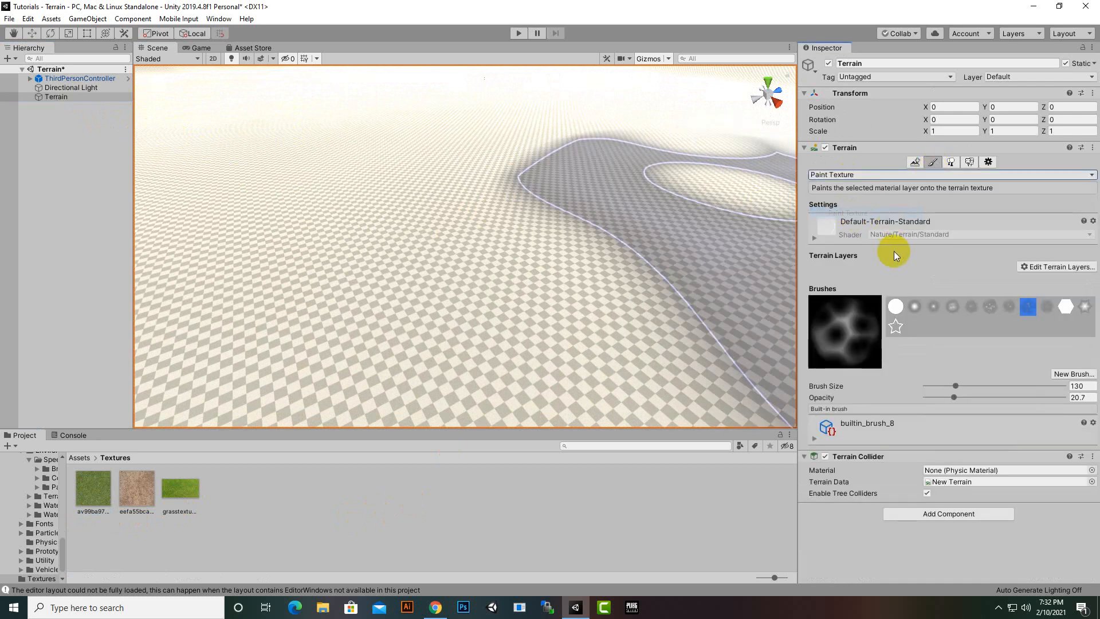
pyautogui.scroll(-6, 370, 270)
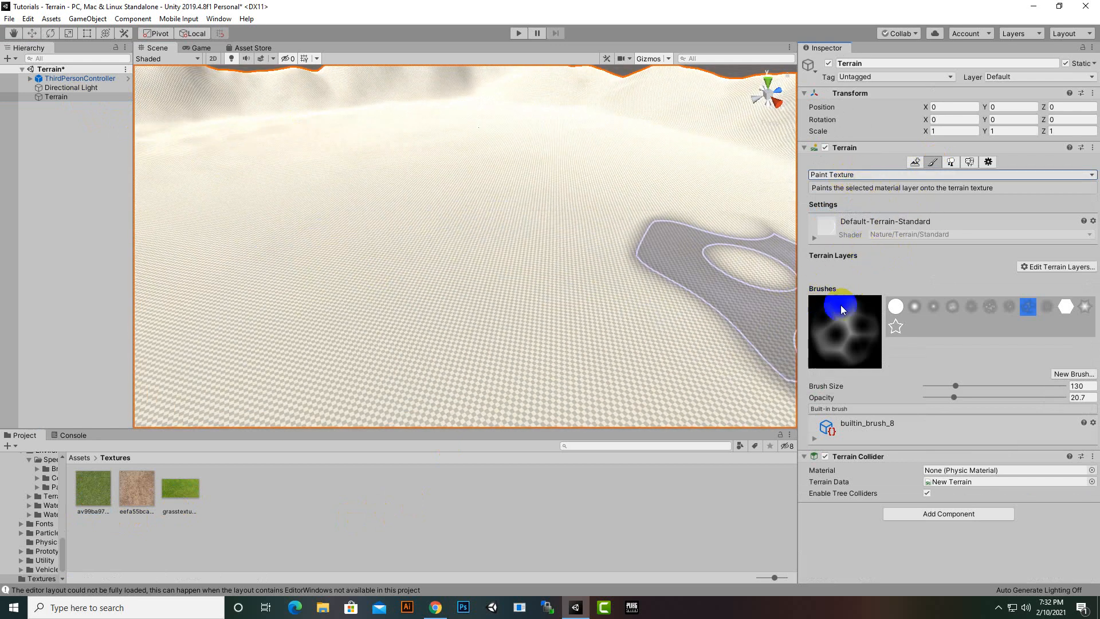
# Create a terrain layer from the ground6_Diffuse texture to cover the terrain in green ground.
pyautogui.click(1047, 267)
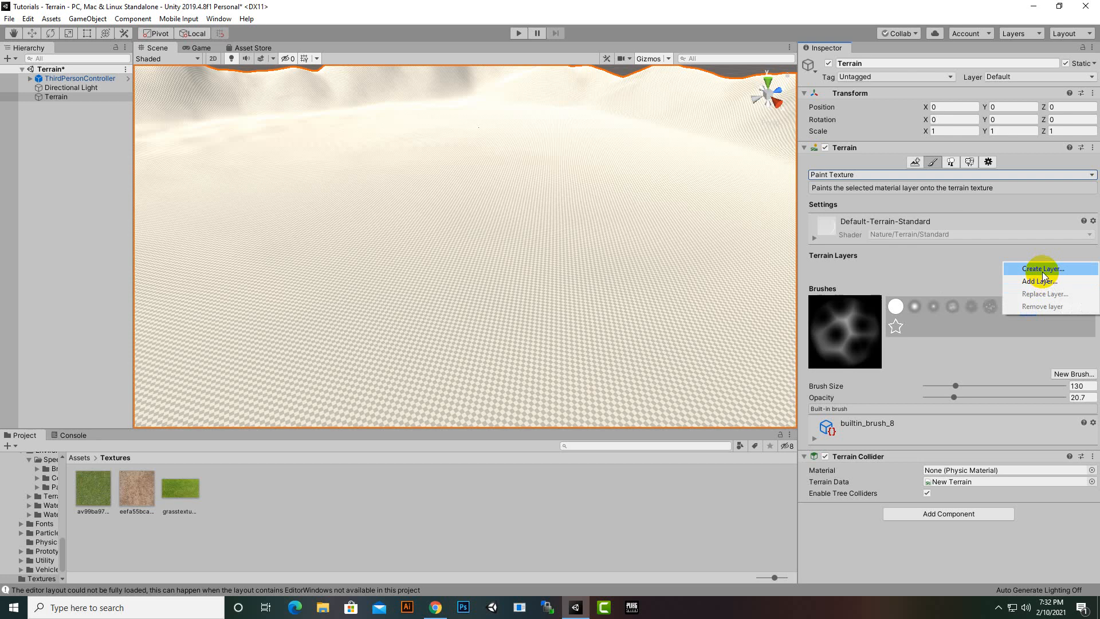
pyautogui.click(1043, 270)
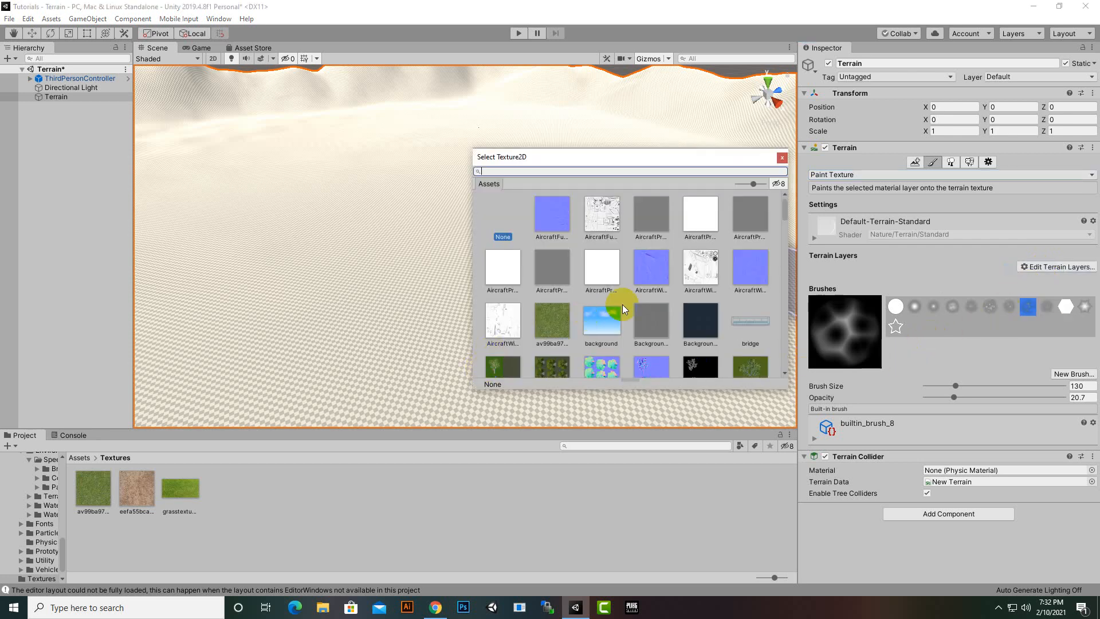
pyautogui.scroll(-5, 634, 304)
pyautogui.scroll(-10, 636, 308)
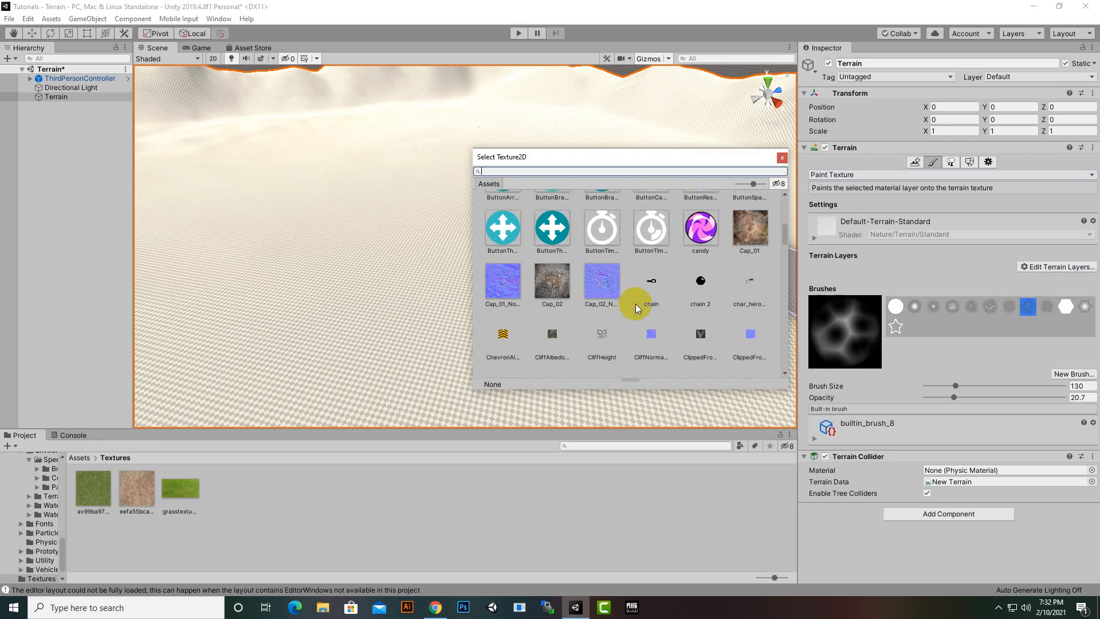
pyautogui.scroll(-3, 637, 307)
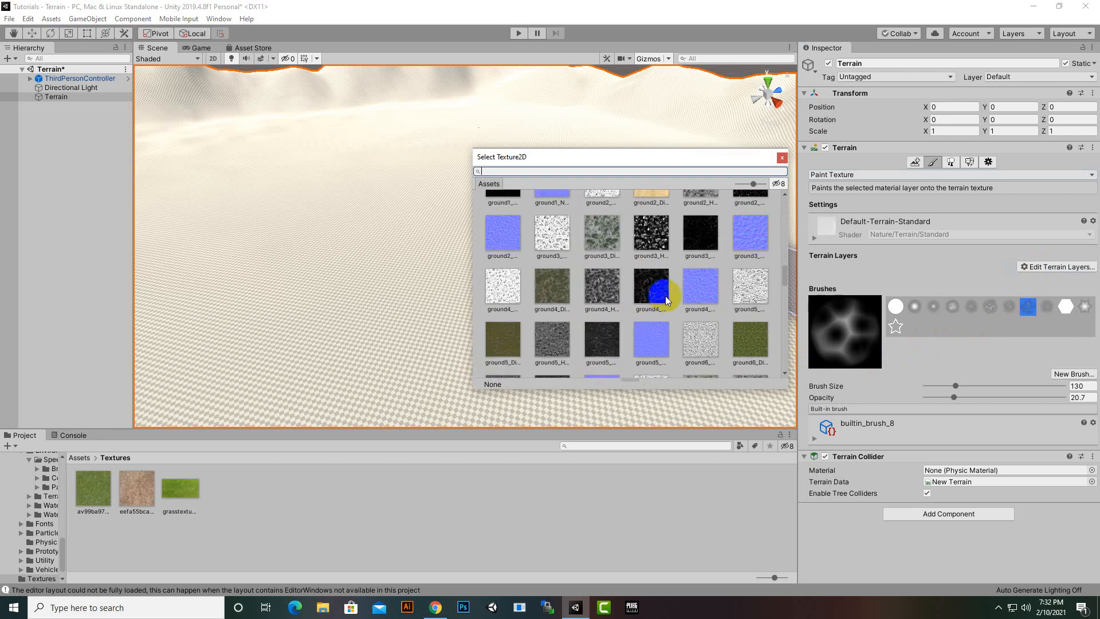
pyautogui.scroll(1, 602, 301)
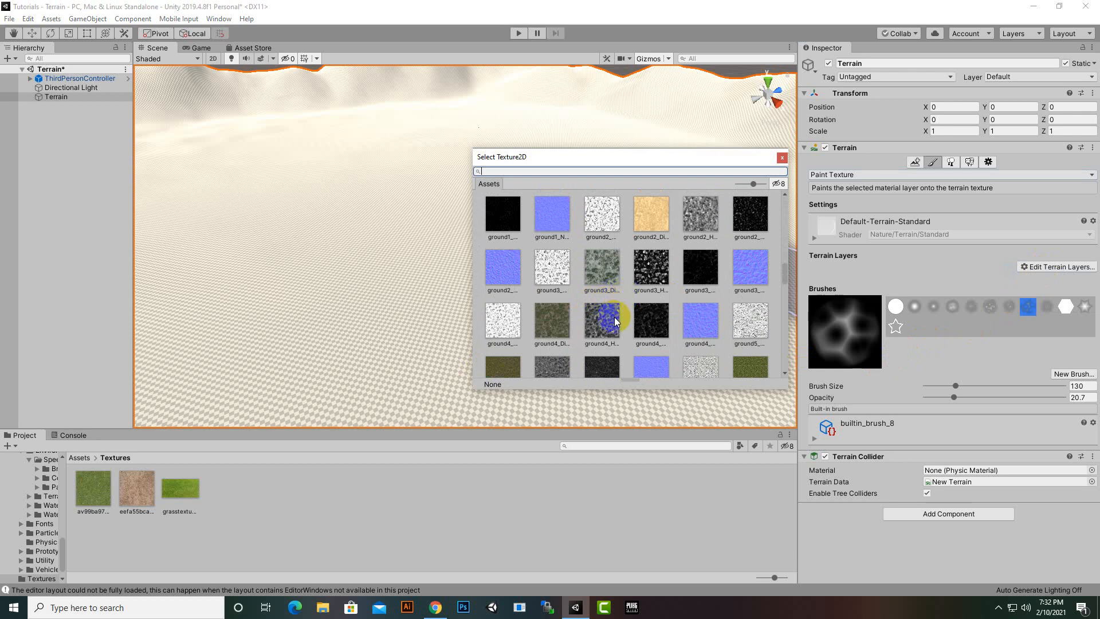
pyautogui.scroll(3, 615, 318)
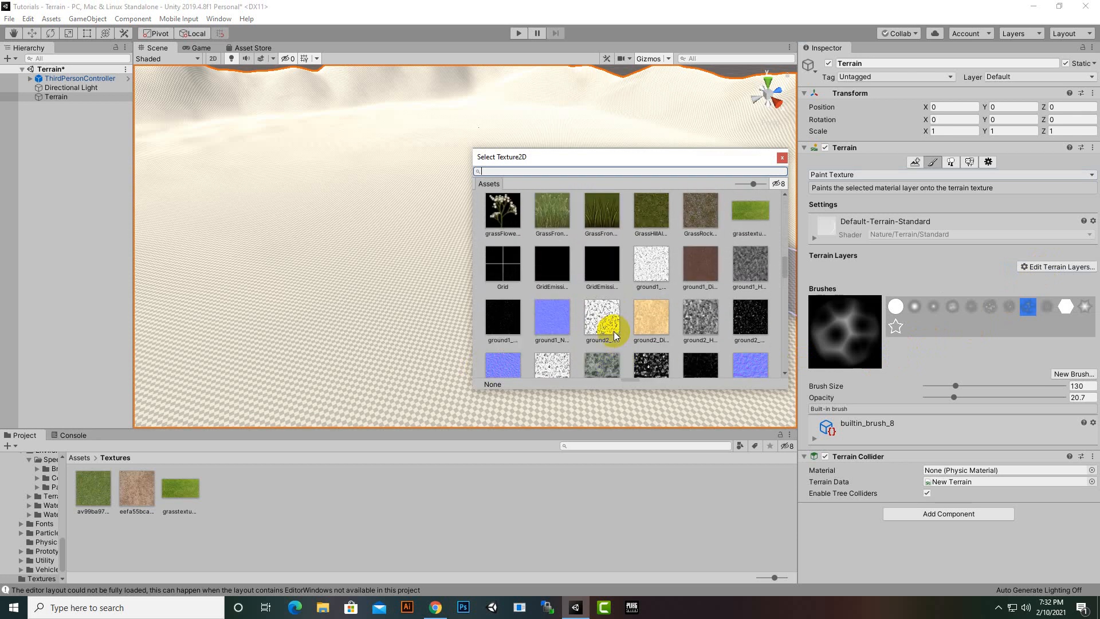
pyautogui.scroll(3, 615, 332)
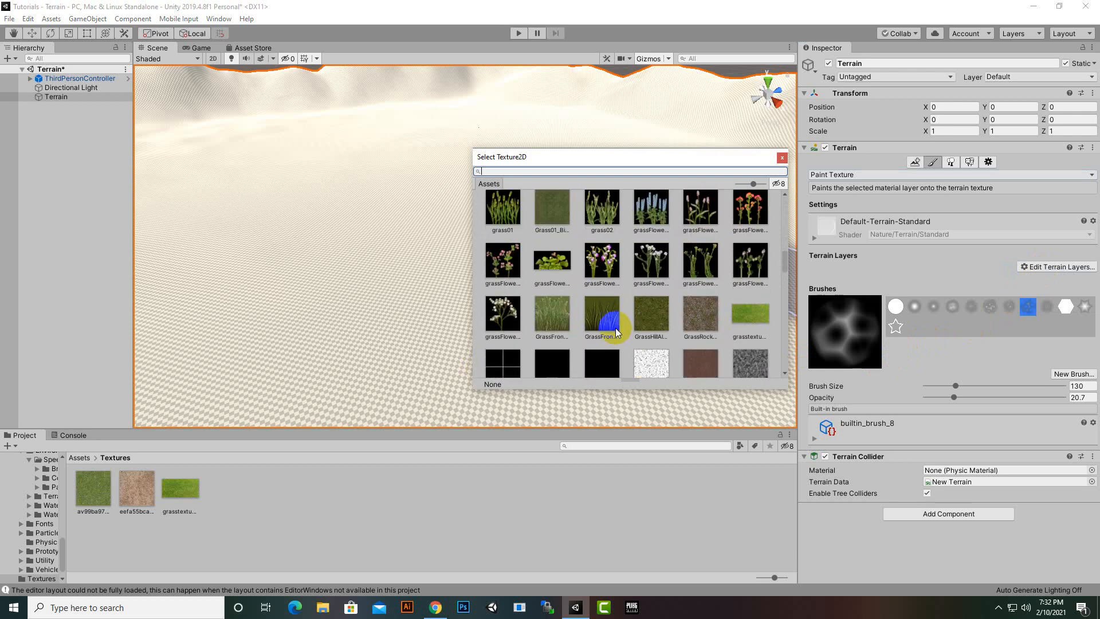
pyautogui.scroll(3, 616, 328)
pyautogui.scroll(-10, 620, 321)
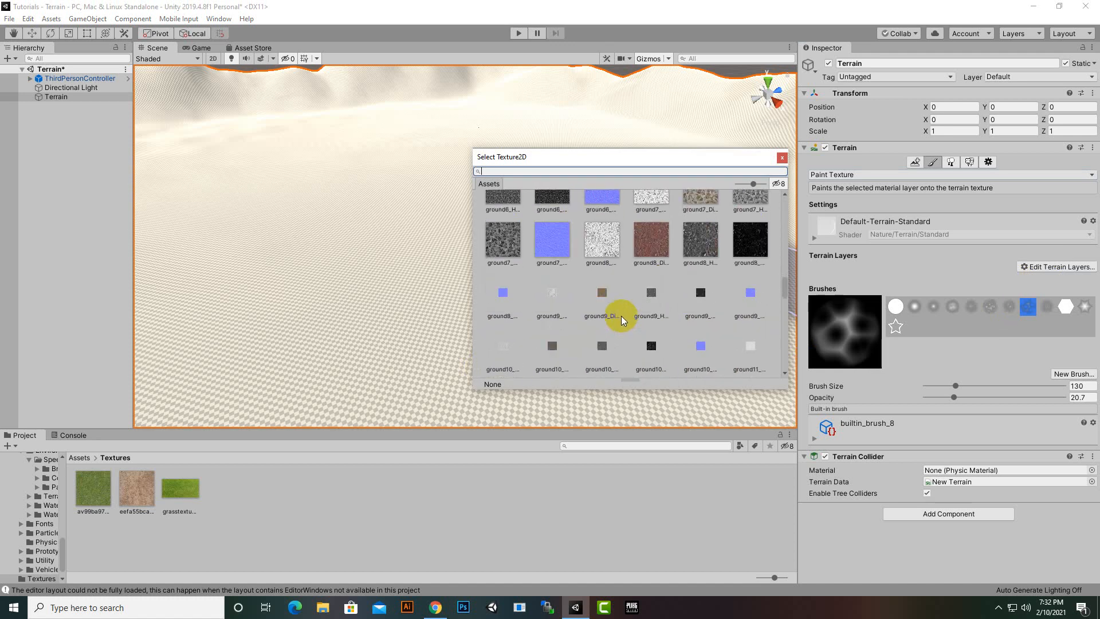
pyautogui.scroll(3, 621, 319)
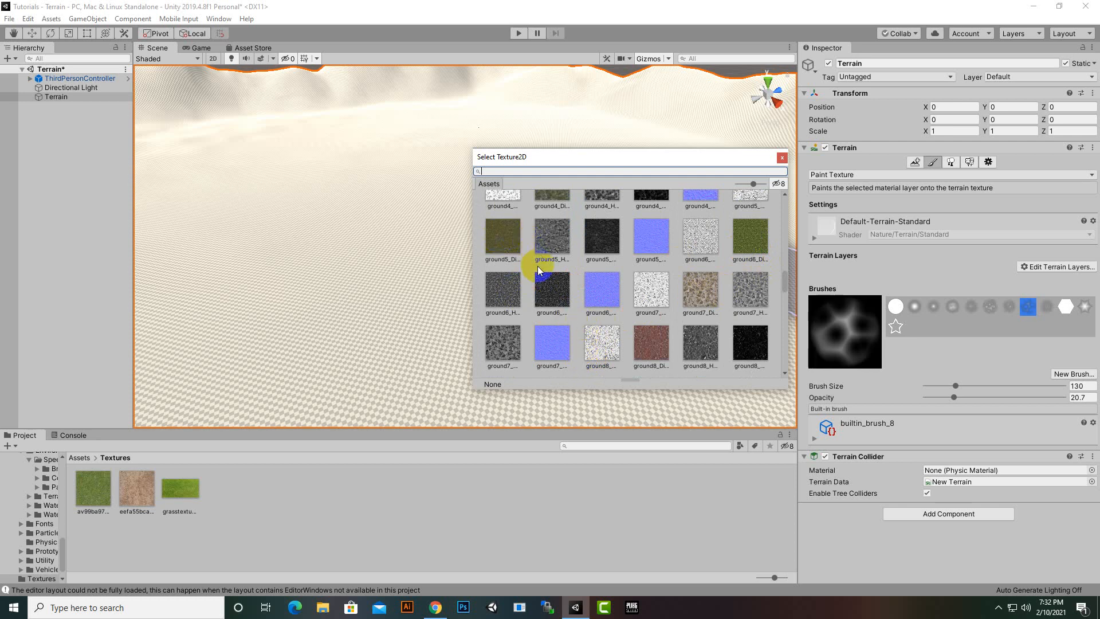
pyautogui.click(755, 239)
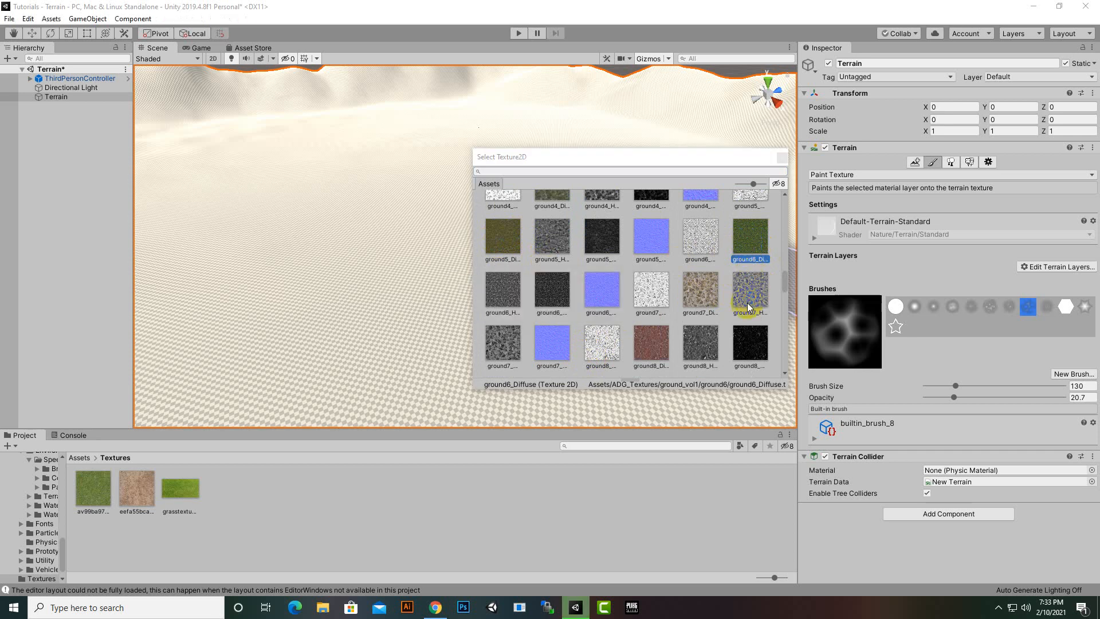
# Examine the new green ground layer on the terrain from close up and farther away.
pyautogui.scroll(10, 678, 211)
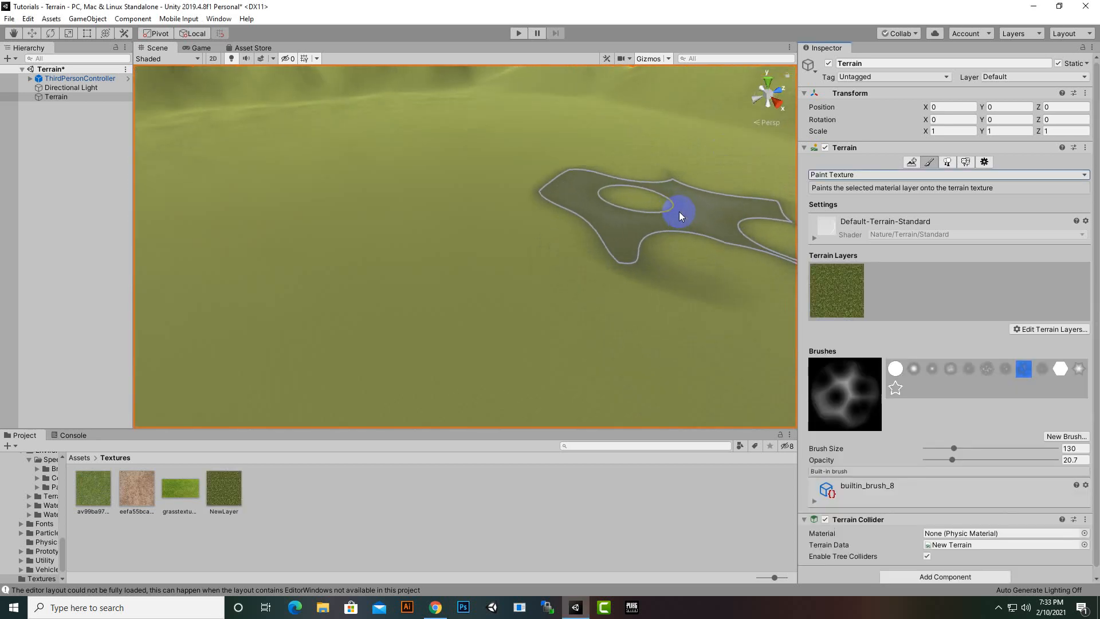
pyautogui.scroll(-8, 655, 197)
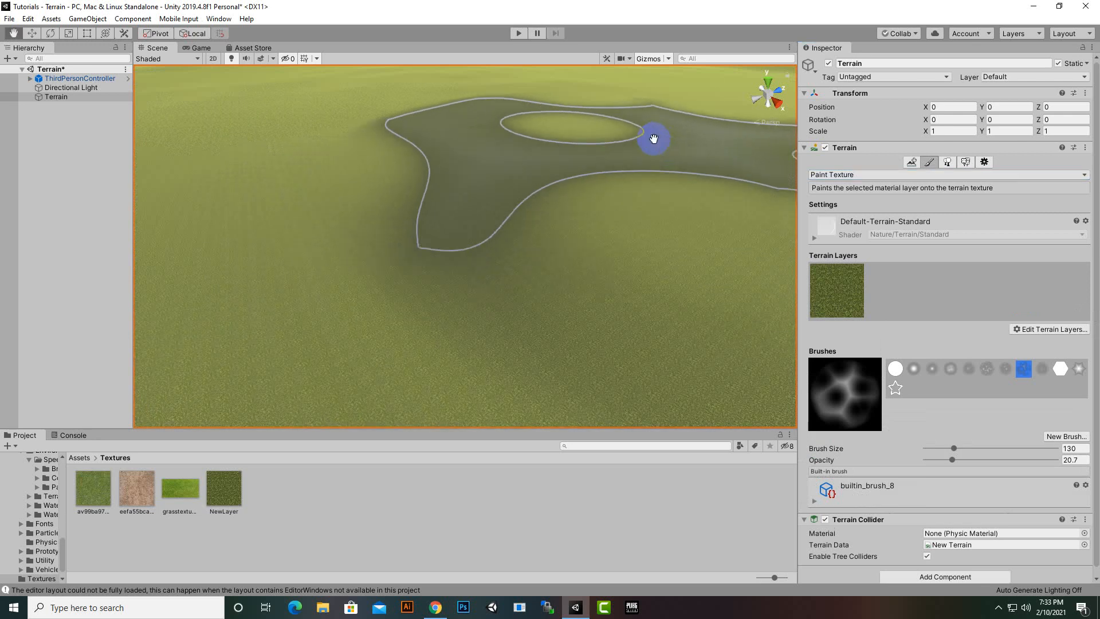
pyautogui.scroll(8, 648, 121)
pyautogui.moveTo(644, 109); pyautogui.dragTo(643, 115, button='middle')
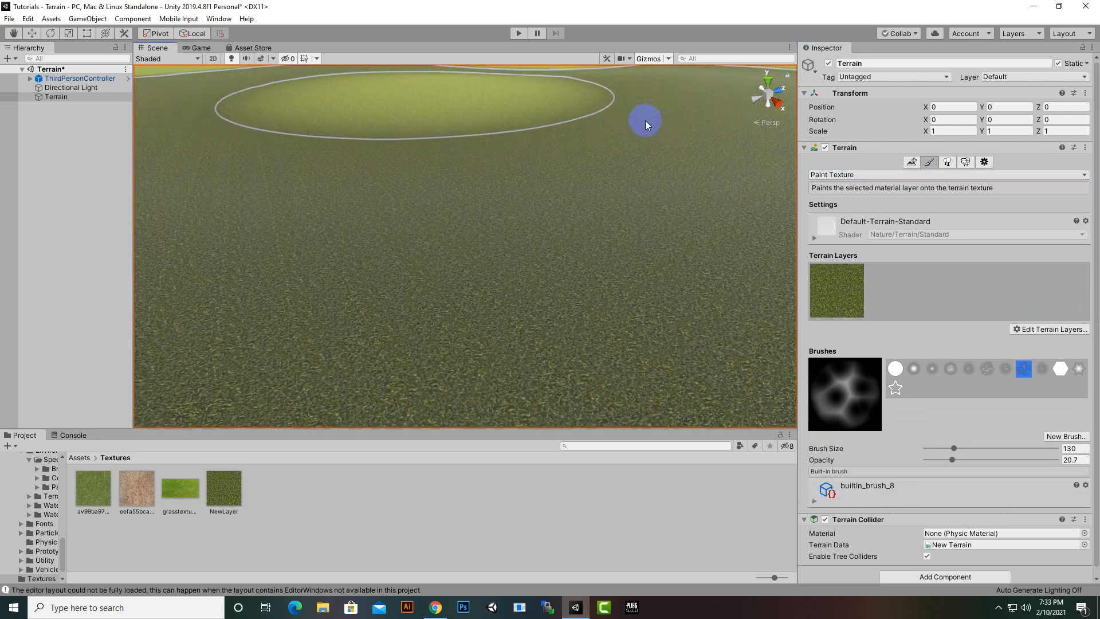
# Select the green ground terrain layer and assign the ground6_Normal texture as its normal map.
pyautogui.scroll(-5, 647, 121)
pyautogui.scroll(5, 706, 112)
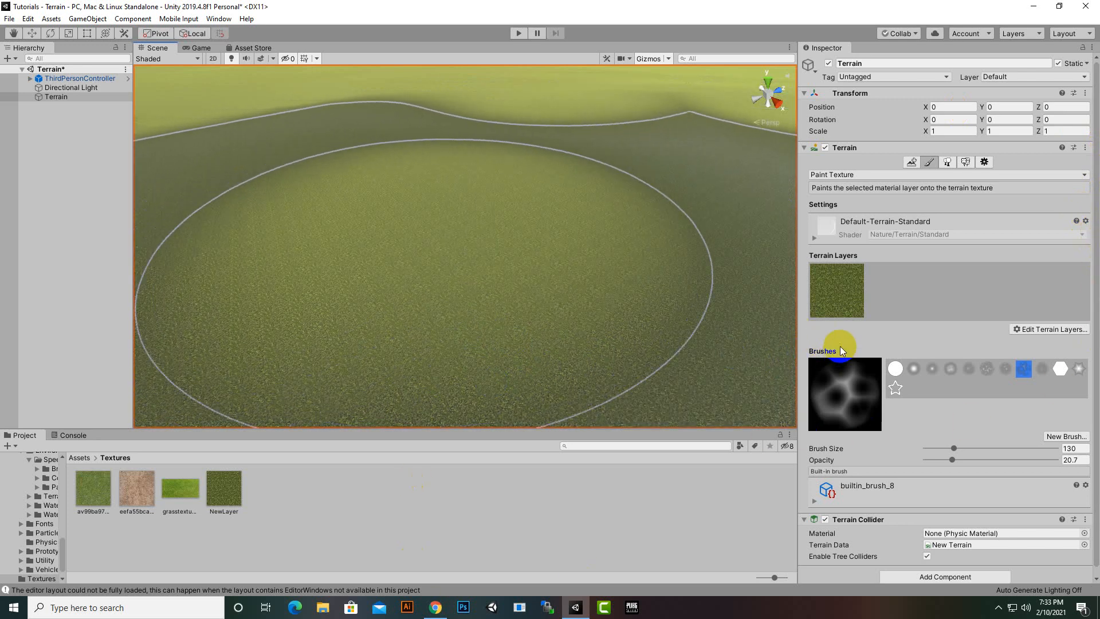
pyautogui.click(839, 300)
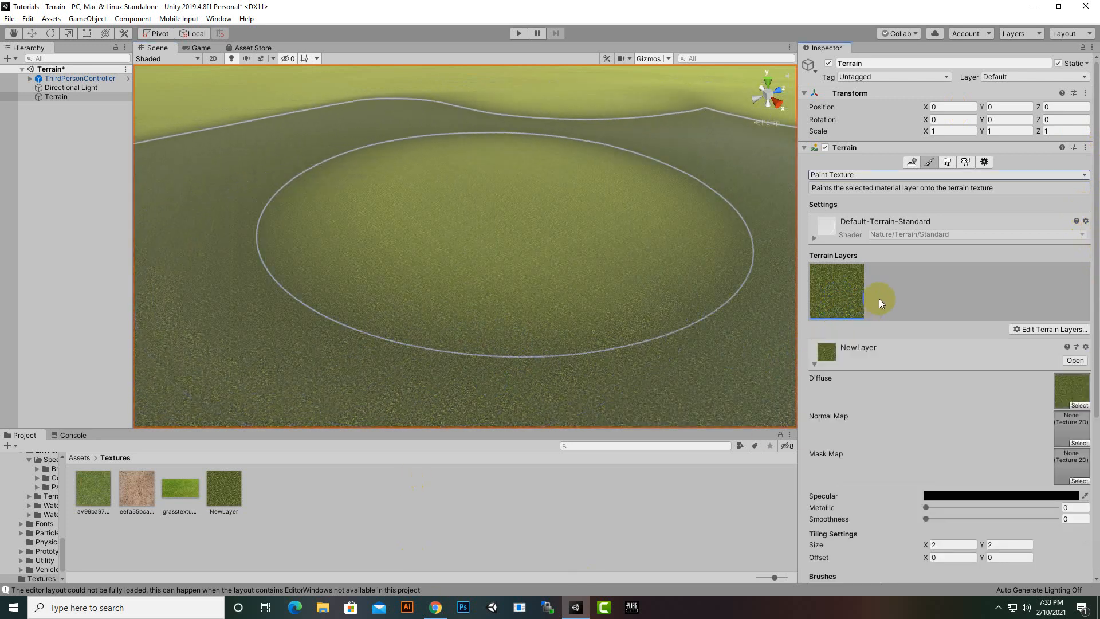
pyautogui.scroll(-3, 939, 361)
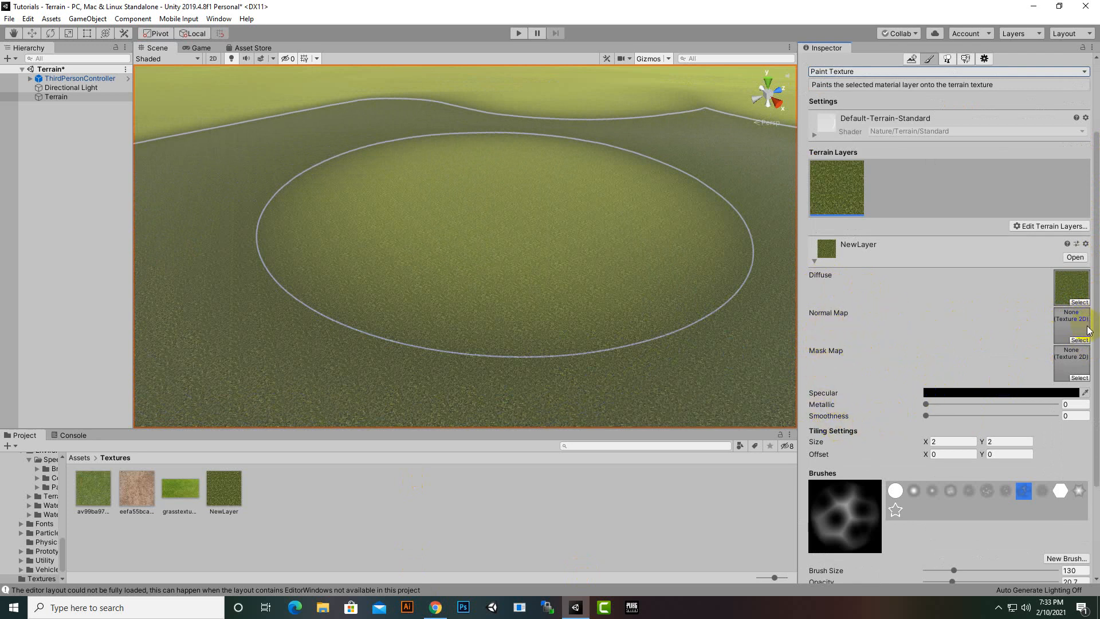
pyautogui.moveTo(783, 283); pyautogui.dragTo(781, 322, button='middle')
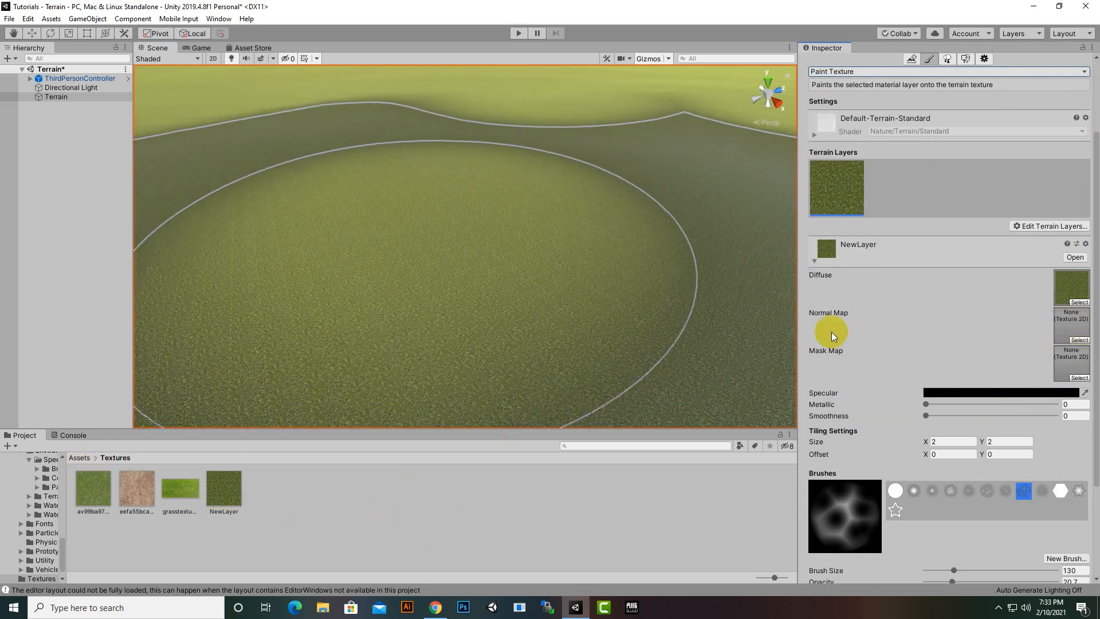
pyautogui.click(1077, 341)
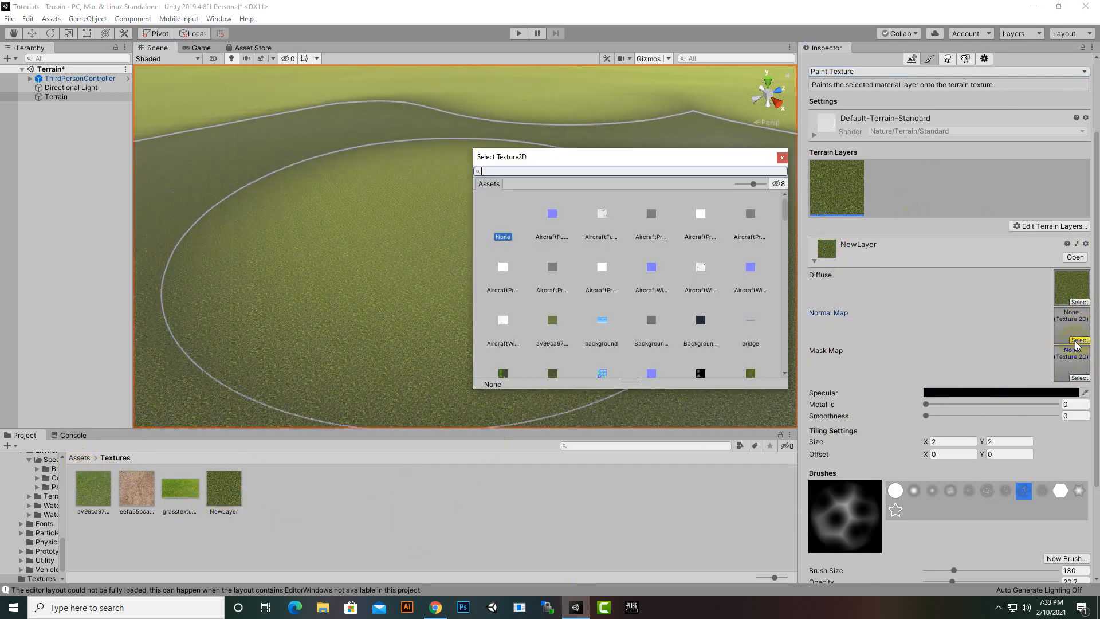
pyautogui.scroll(-10, 617, 290)
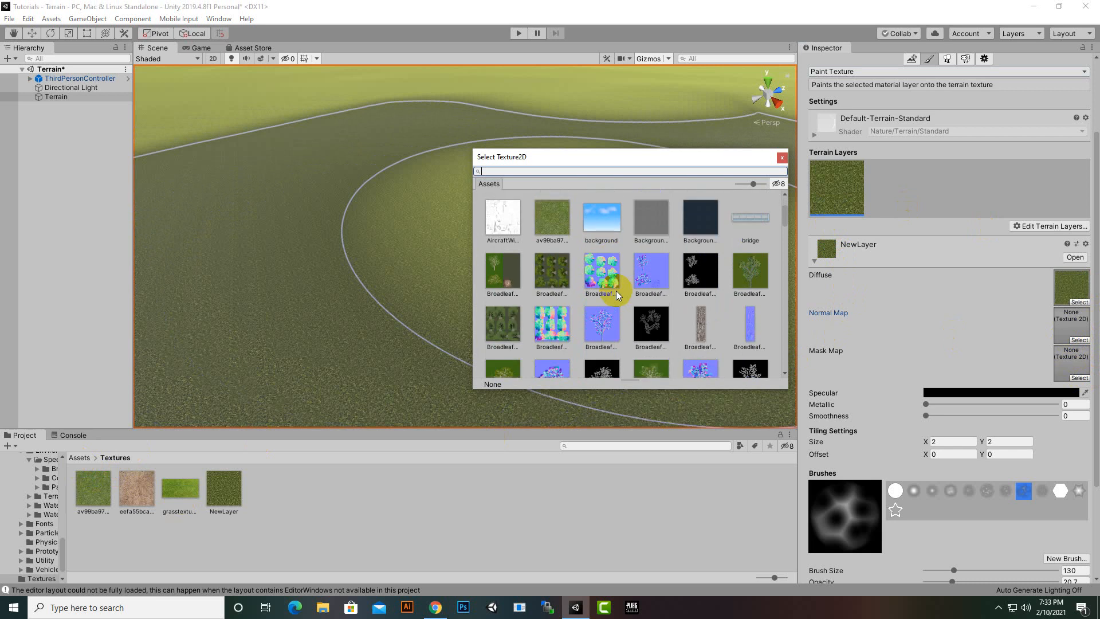
pyautogui.scroll(-12, 615, 290)
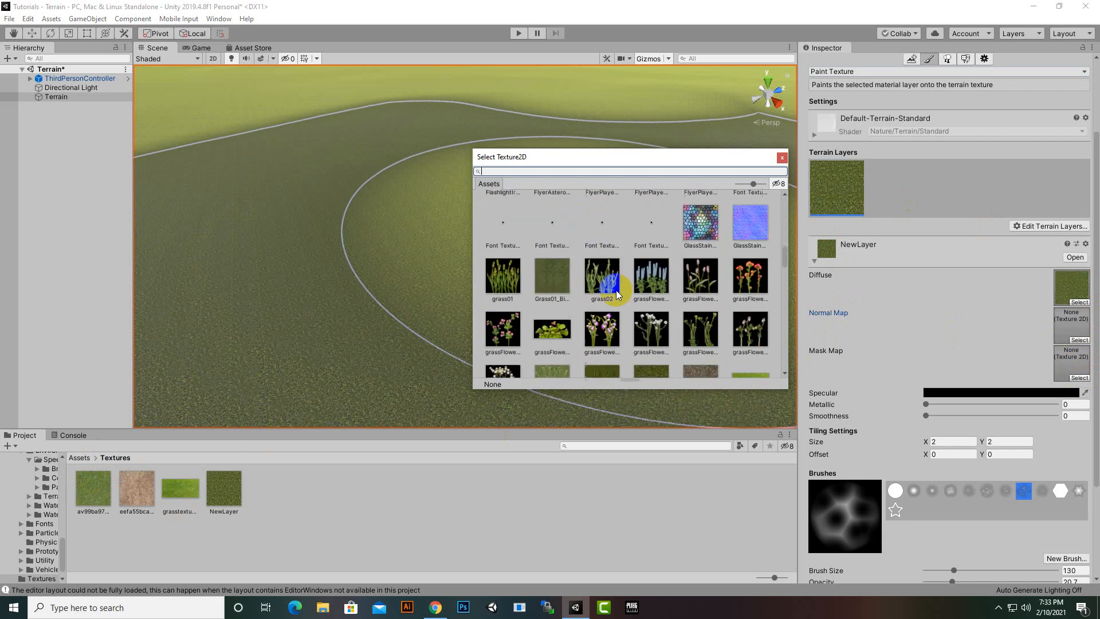
pyautogui.scroll(-6, 616, 290)
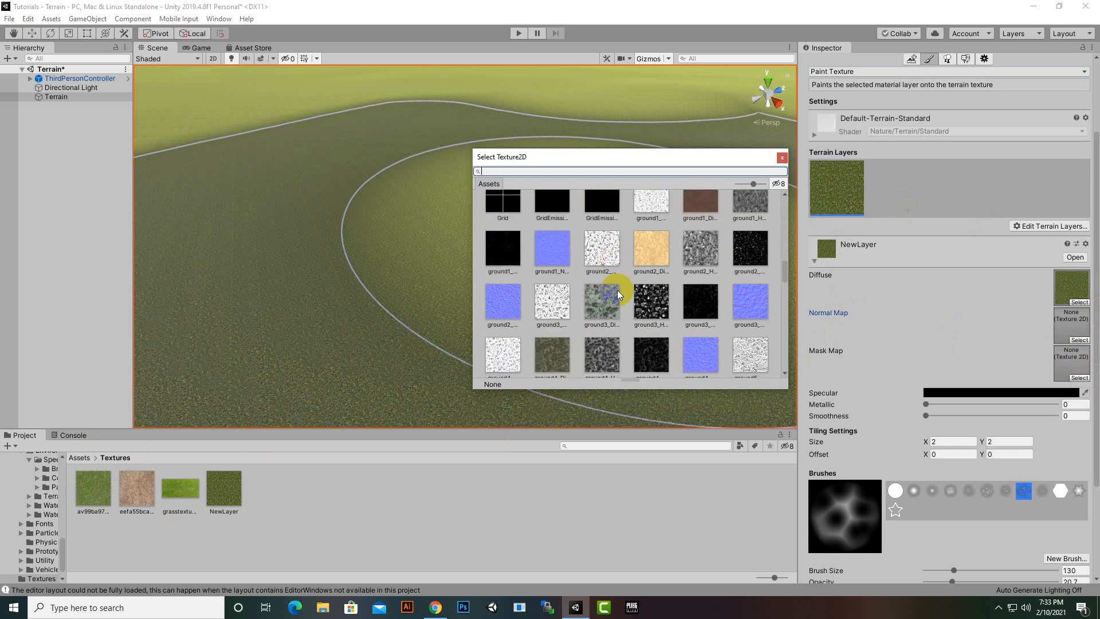
pyautogui.click(755, 247)
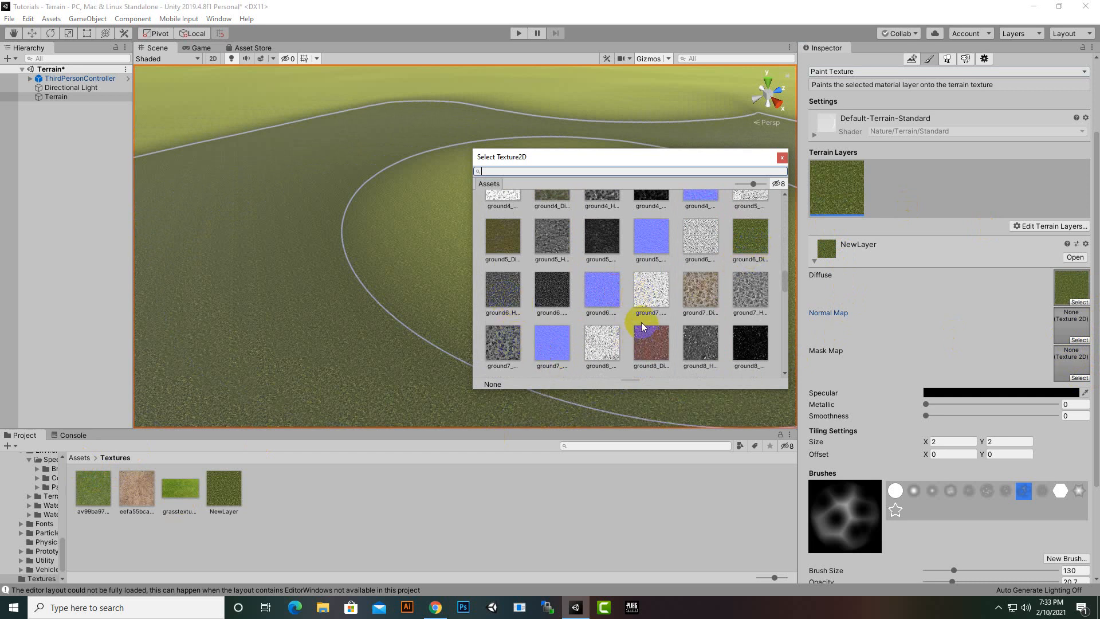
pyautogui.click(603, 295)
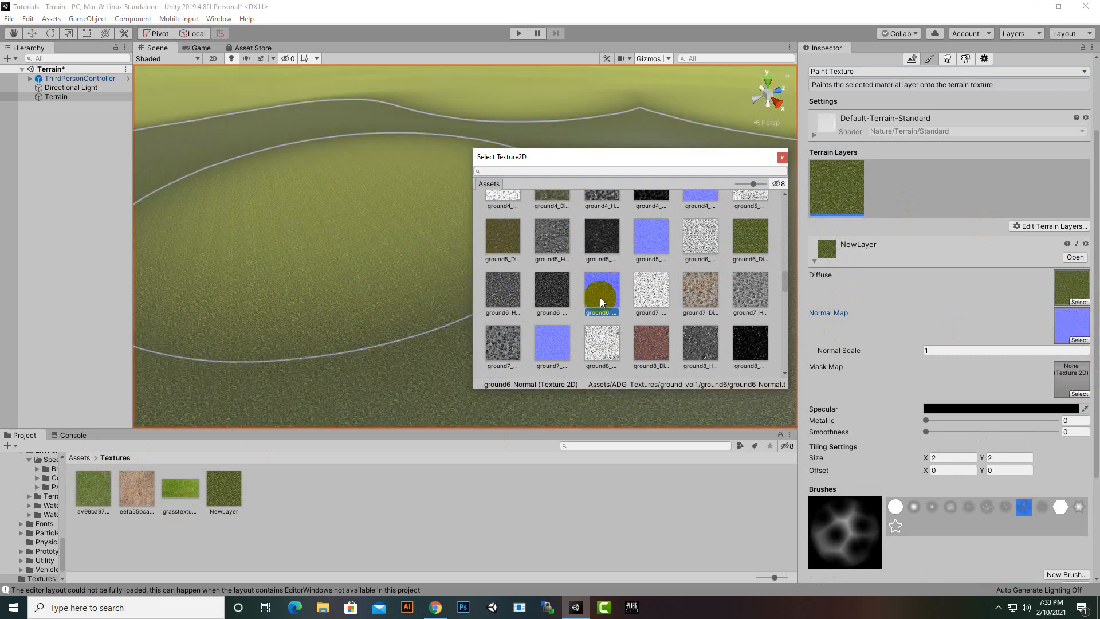
pyautogui.doubleClick(600, 297)
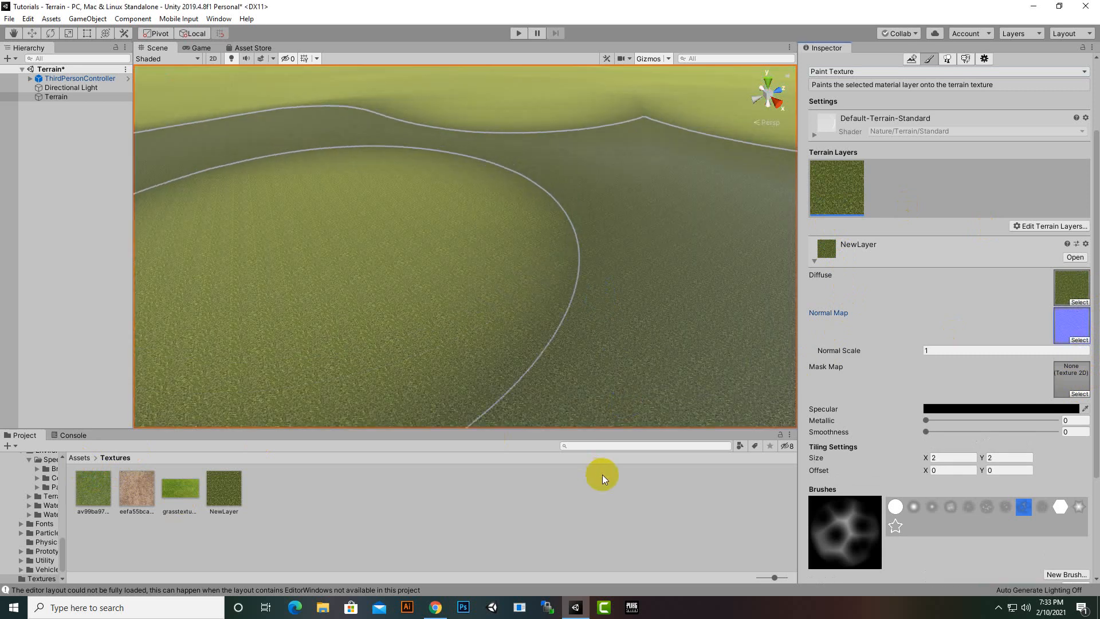
# Assign the grey ground6 height texture (ground6_H...) as the ground layer's mask map and inspect the terrain surface.
pyautogui.click(1079, 394)
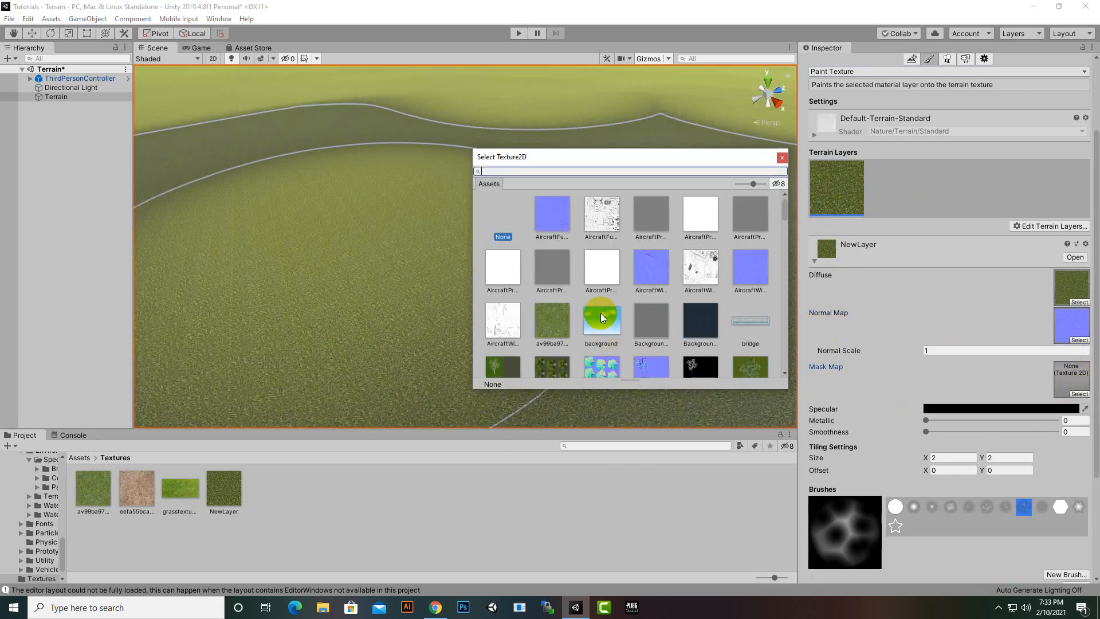
pyautogui.scroll(-10, 605, 309)
pyautogui.scroll(-12, 608, 301)
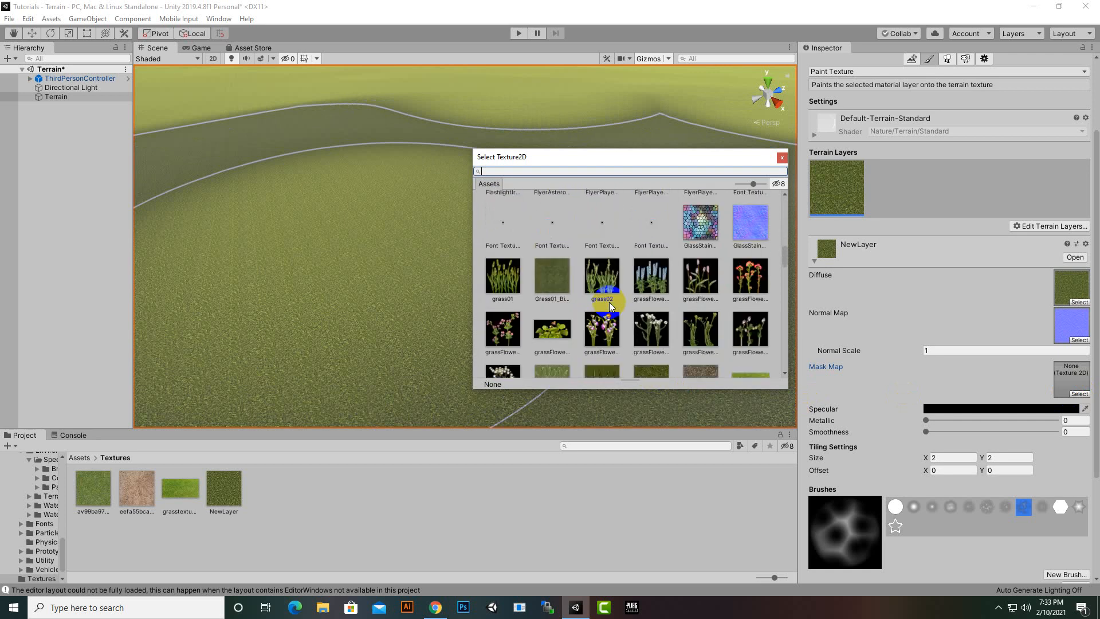
pyautogui.scroll(-4, 611, 301)
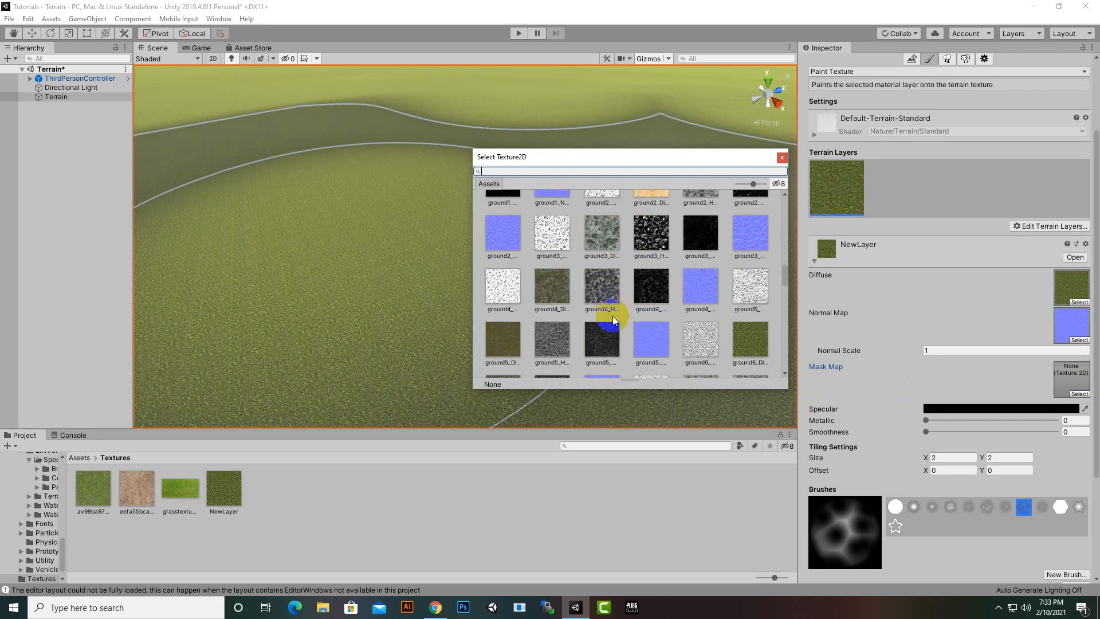
pyautogui.scroll(-2, 565, 311)
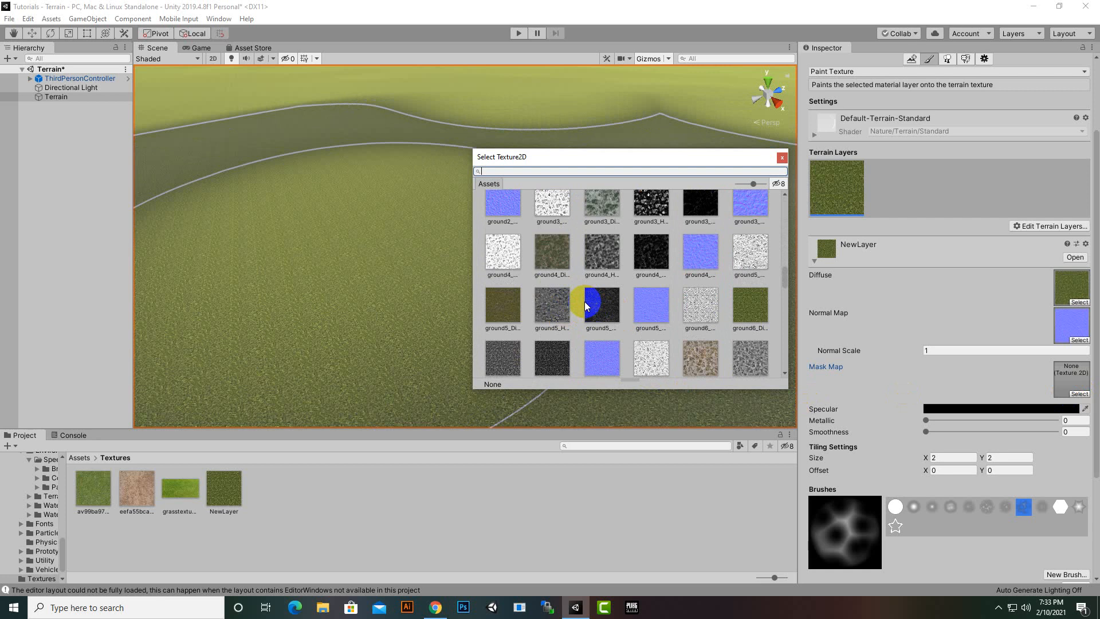
pyautogui.scroll(-4, 593, 304)
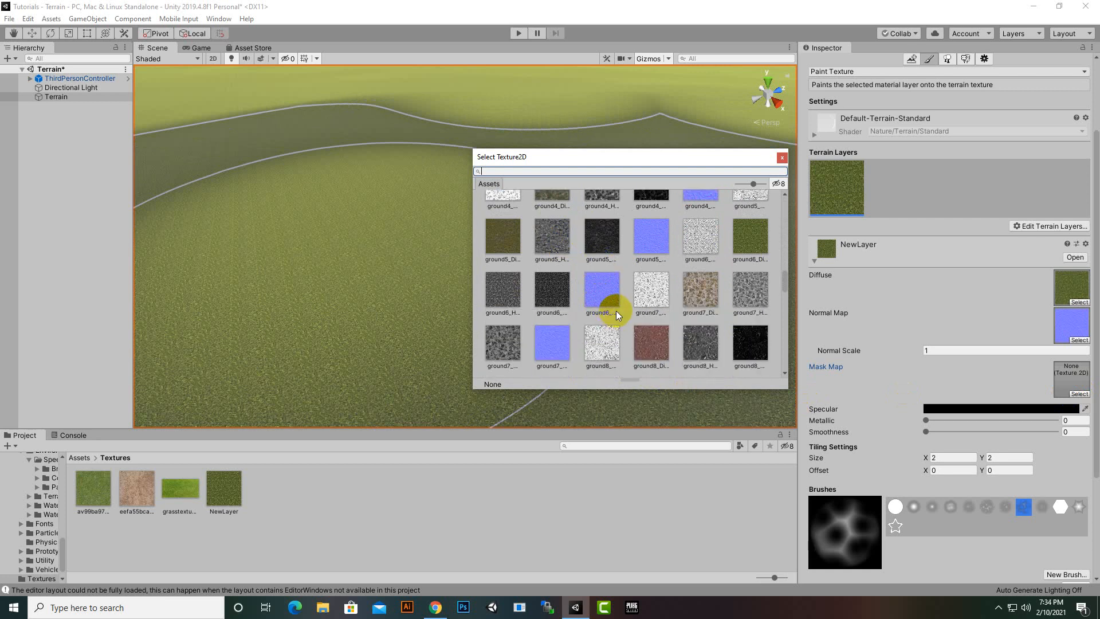
pyautogui.click(506, 298)
pyautogui.doubleClick(507, 299)
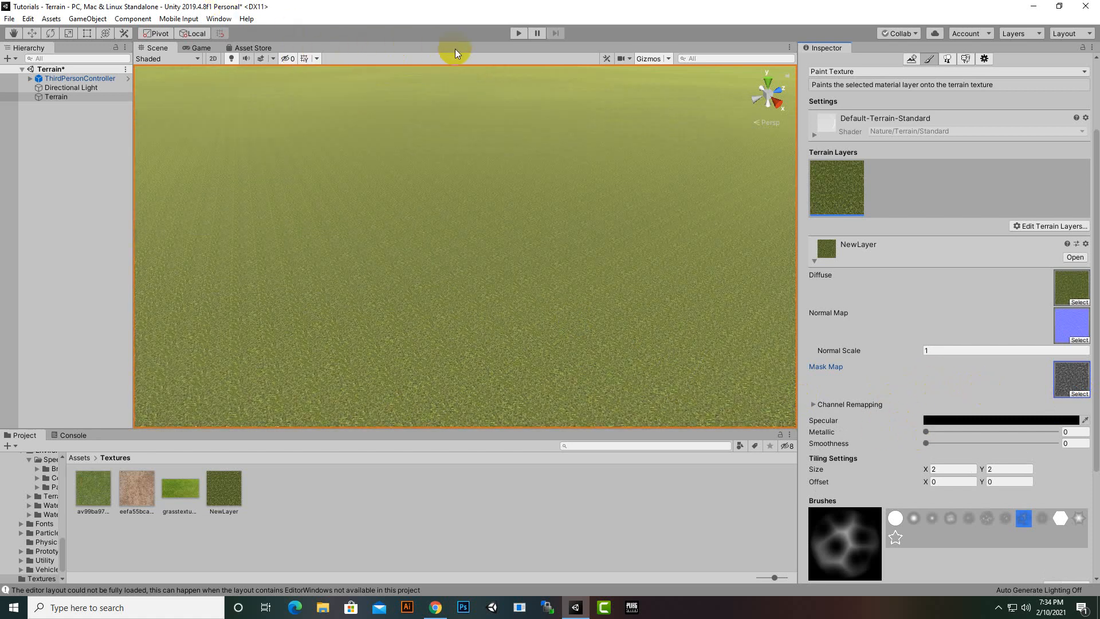
pyautogui.scroll(4, 479, 135)
pyautogui.scroll(-3, 340, 97)
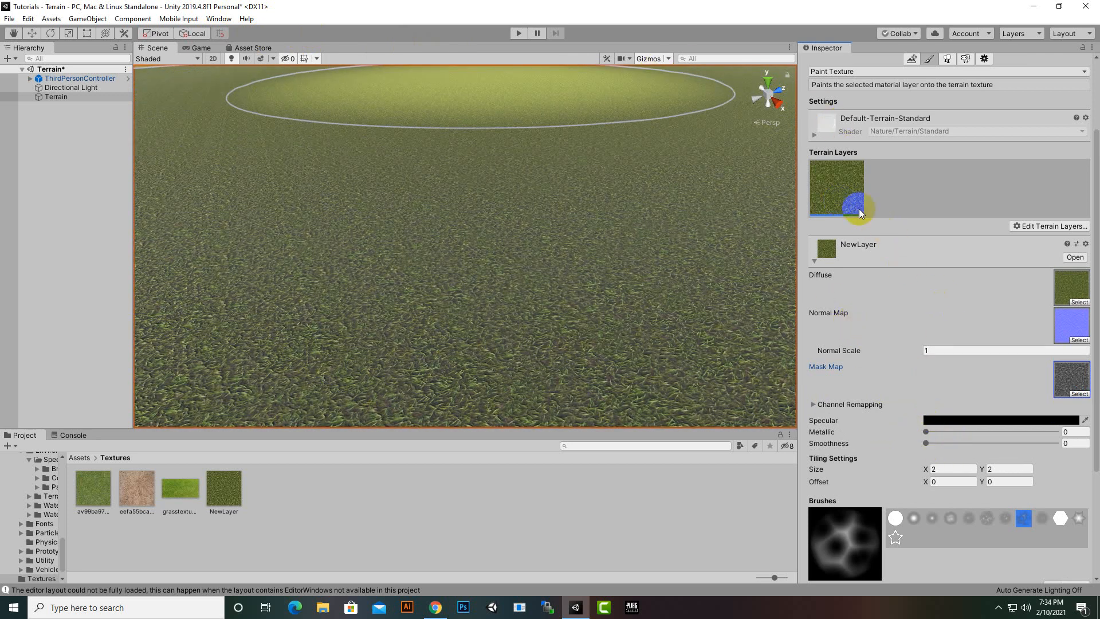
# Reduce the terrain brush size to 5 and keep the ground layer's Metallic value at 0.
pyautogui.scroll(-5, 859, 212)
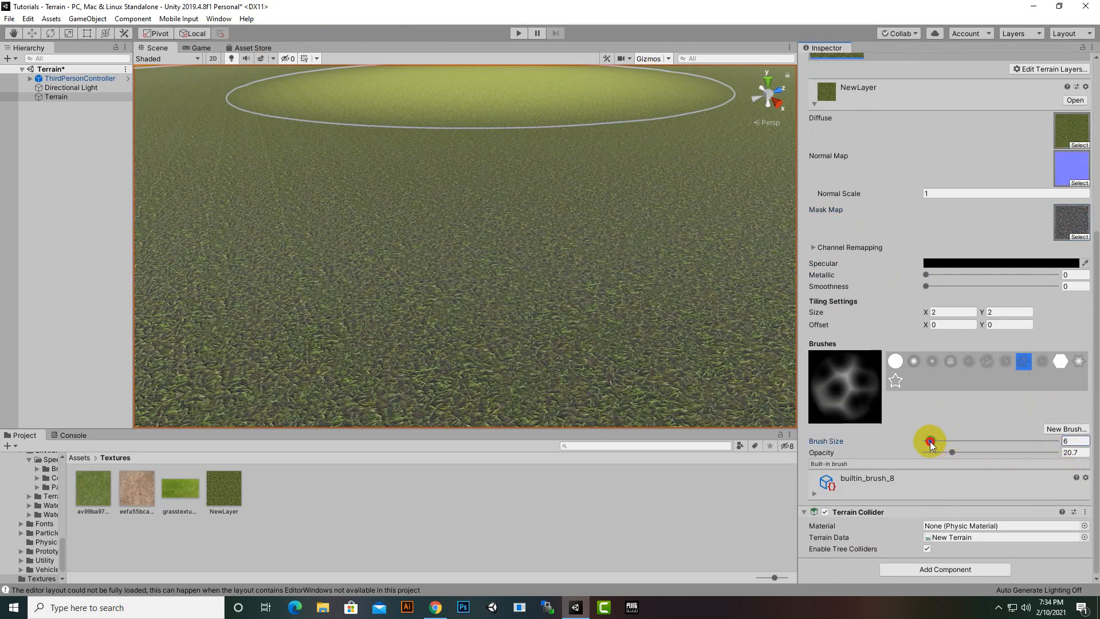
pyautogui.moveTo(930, 441); pyautogui.dragTo(928, 441)
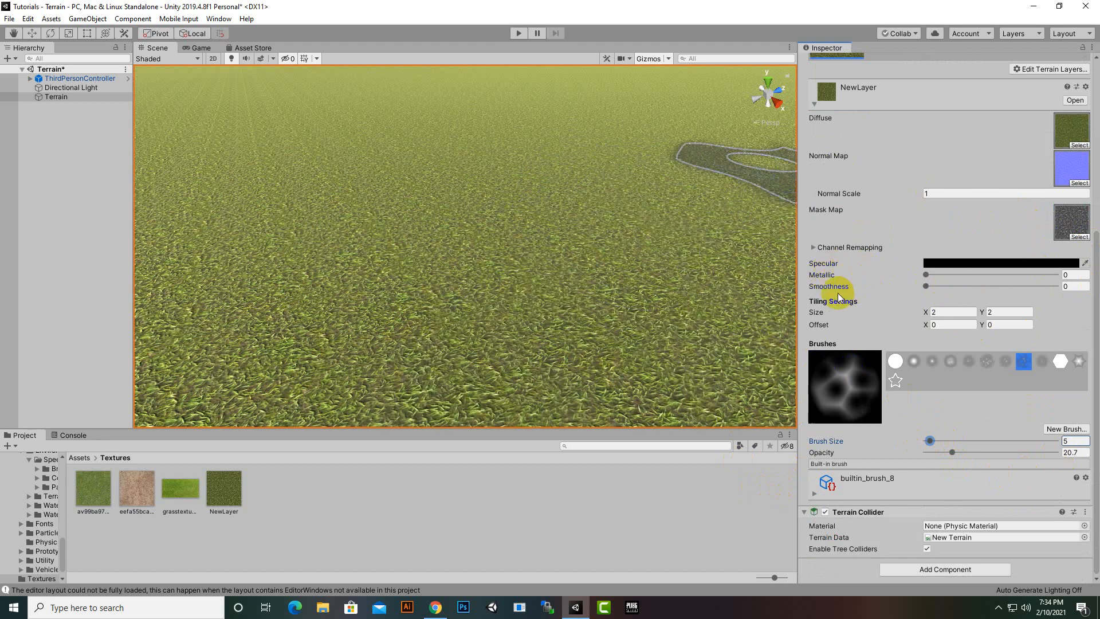
pyautogui.moveTo(927, 275)
pyautogui.mouseDown()
pyautogui.moveTo(1025, 270)
pyautogui.moveTo(933, 275)
pyautogui.moveTo(1027, 283)
pyautogui.moveTo(892, 287)
pyautogui.moveTo(951, 274)
pyautogui.moveTo(910, 273)
pyautogui.mouseUp()
pyautogui.click(928, 286)
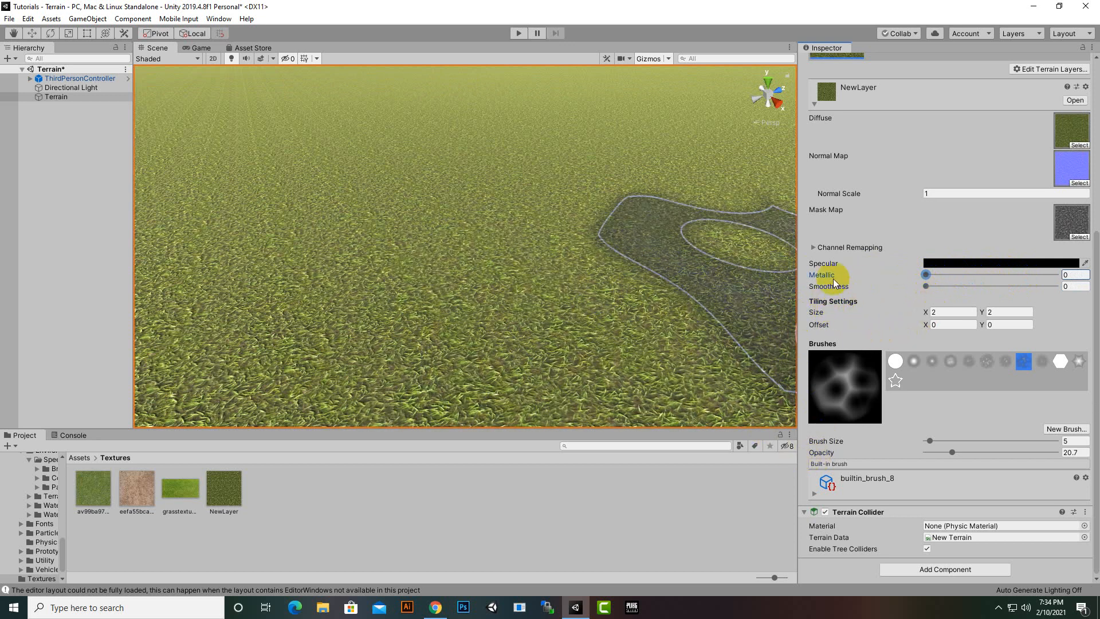
# Try a tiling size of X 10 and Y 10 on the ground layer.
pyautogui.click(965, 309)
pyautogui.write('10')
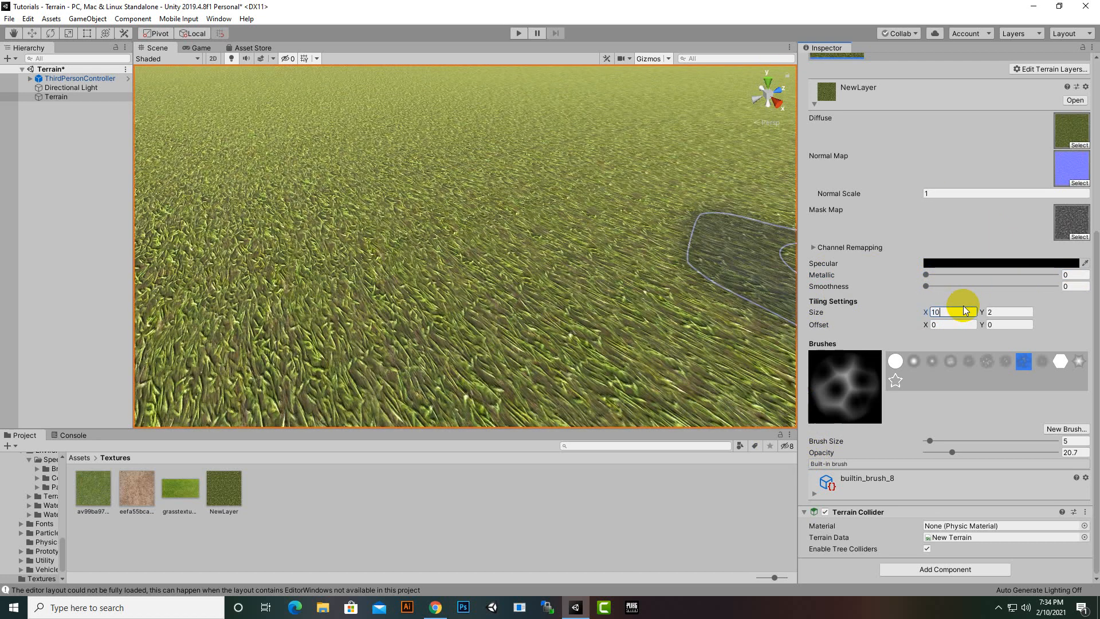
pyautogui.press('Tab')
pyautogui.write('10')
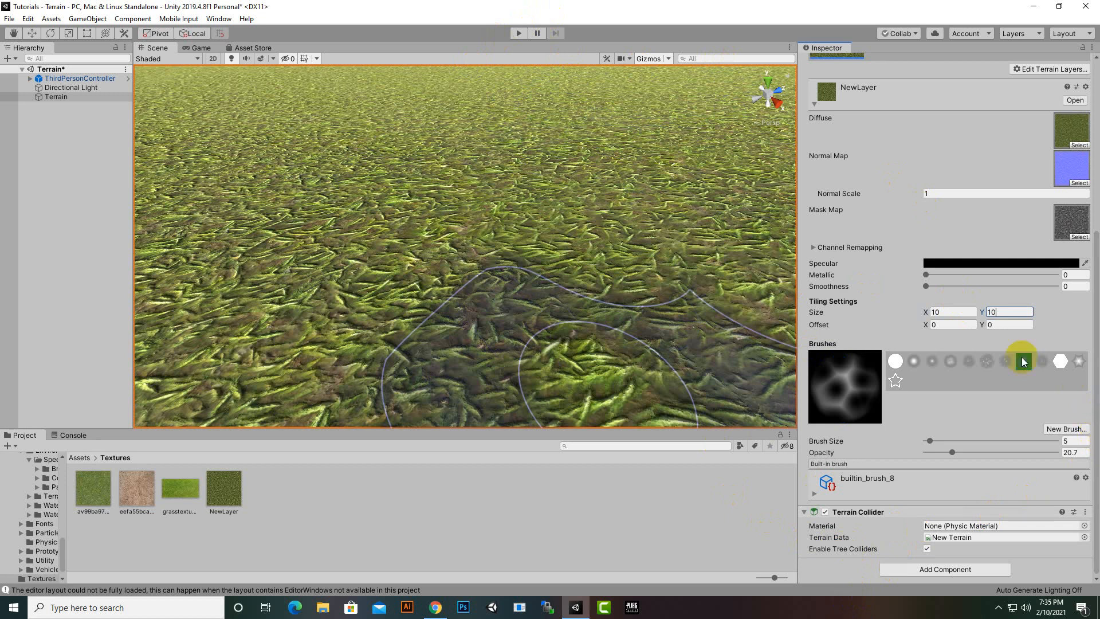
# Try tiling sizes of 0 by 0 and 3 by 3 on the ground layer.
pyautogui.click(952, 314)
pyautogui.write('0')
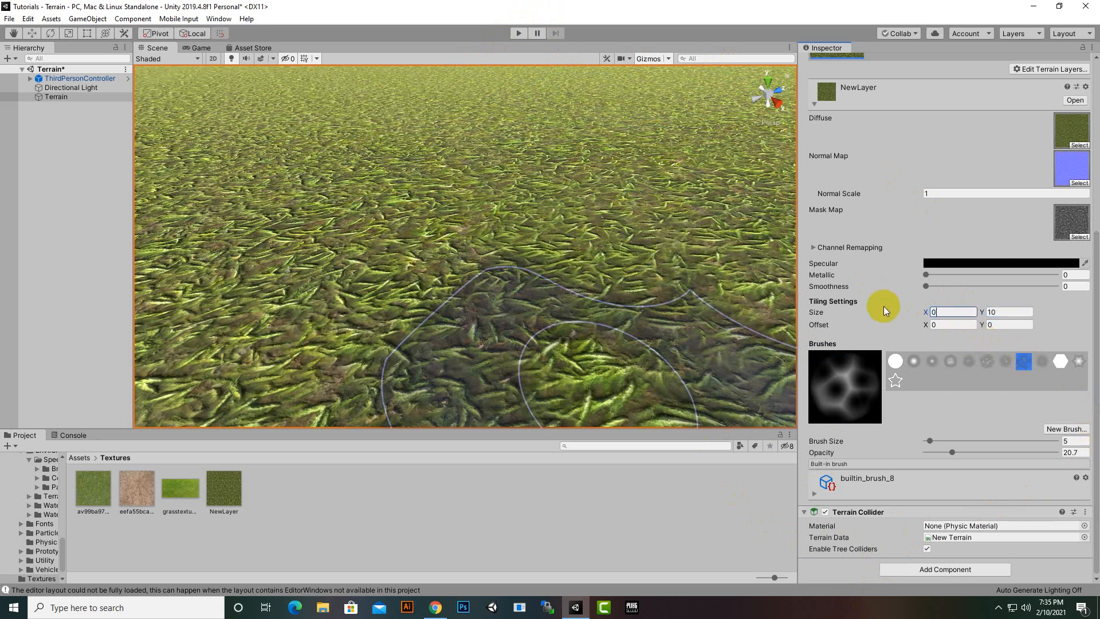
pyautogui.press('Tab')
pyautogui.write('0')
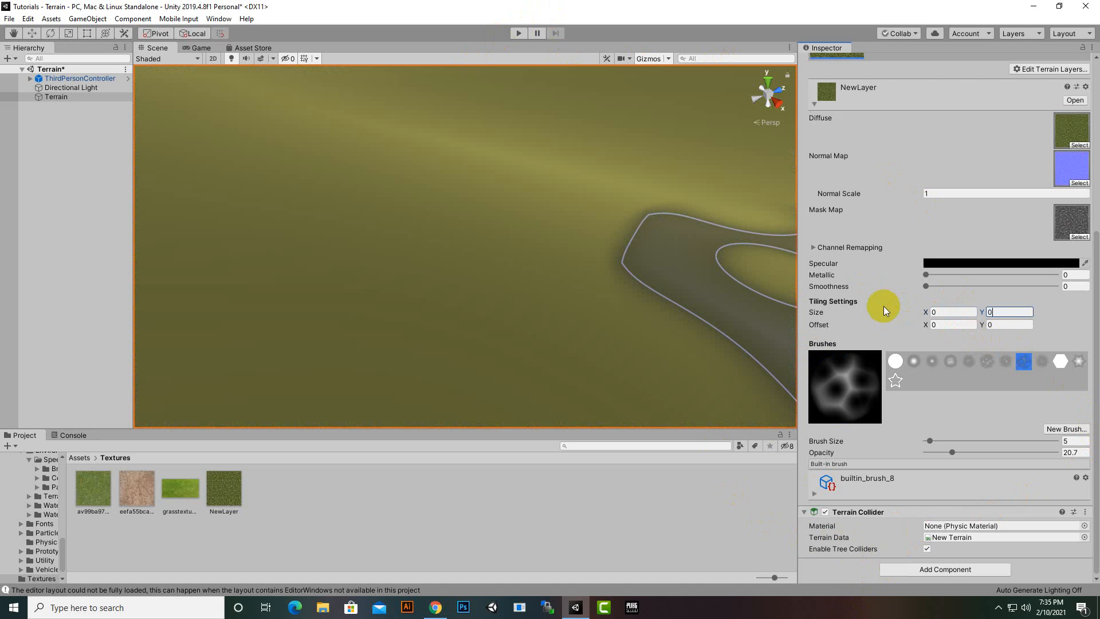
pyautogui.press('BackSpace')
pyautogui.write('3')
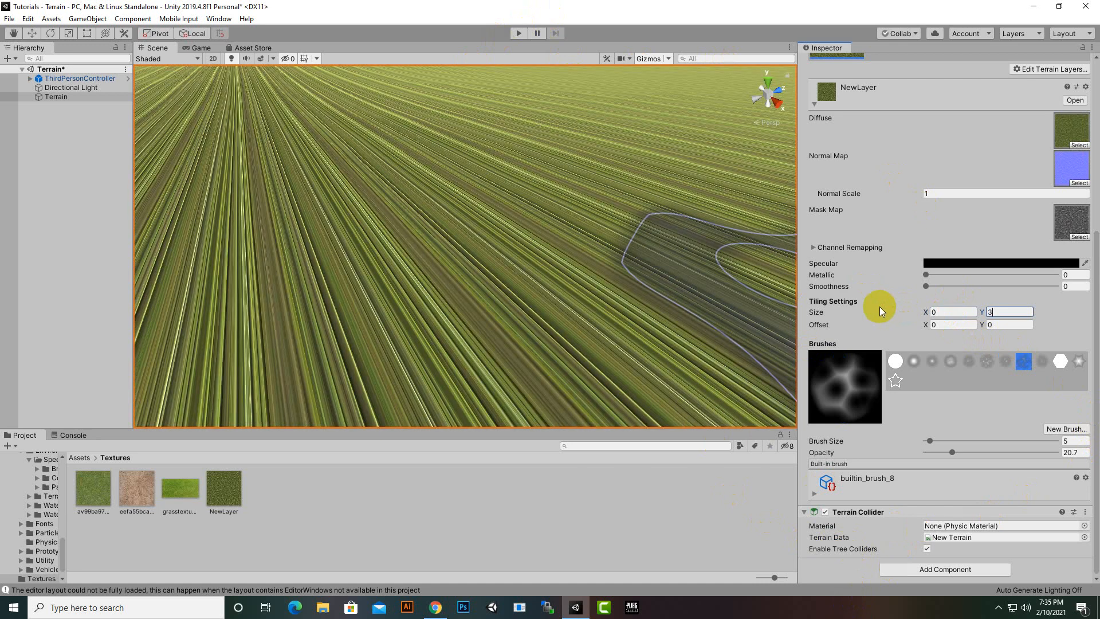
pyautogui.click(963, 311)
pyautogui.write('3')
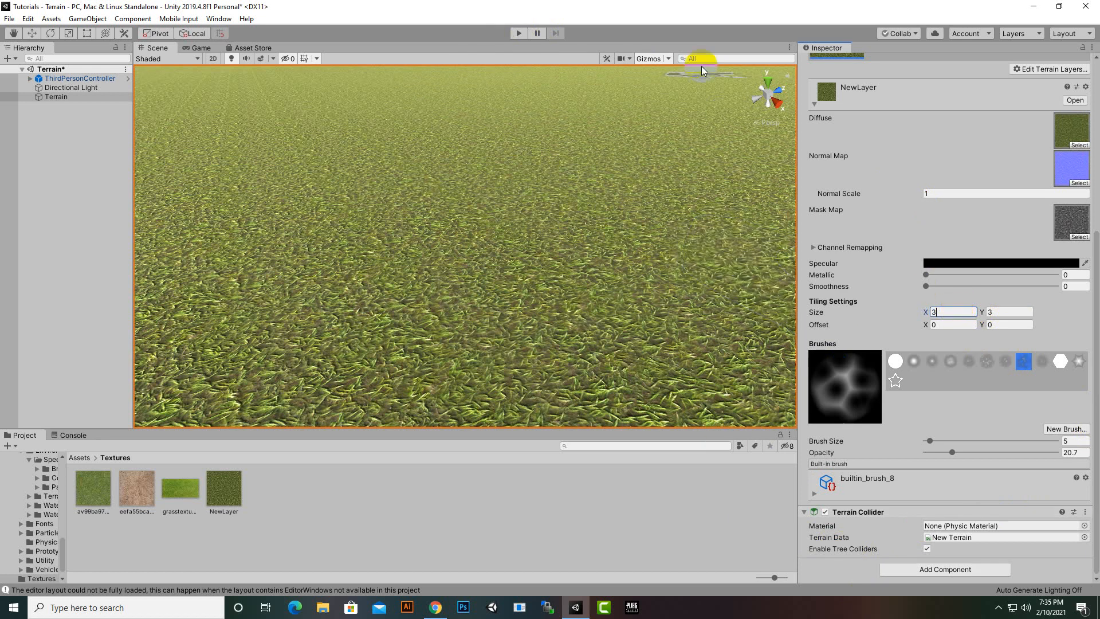
# Run the game, turn the character around to check the ground texture on the terrain, and stop the game.
pyautogui.scroll(-5, 589, 120)
pyautogui.click(522, 32)
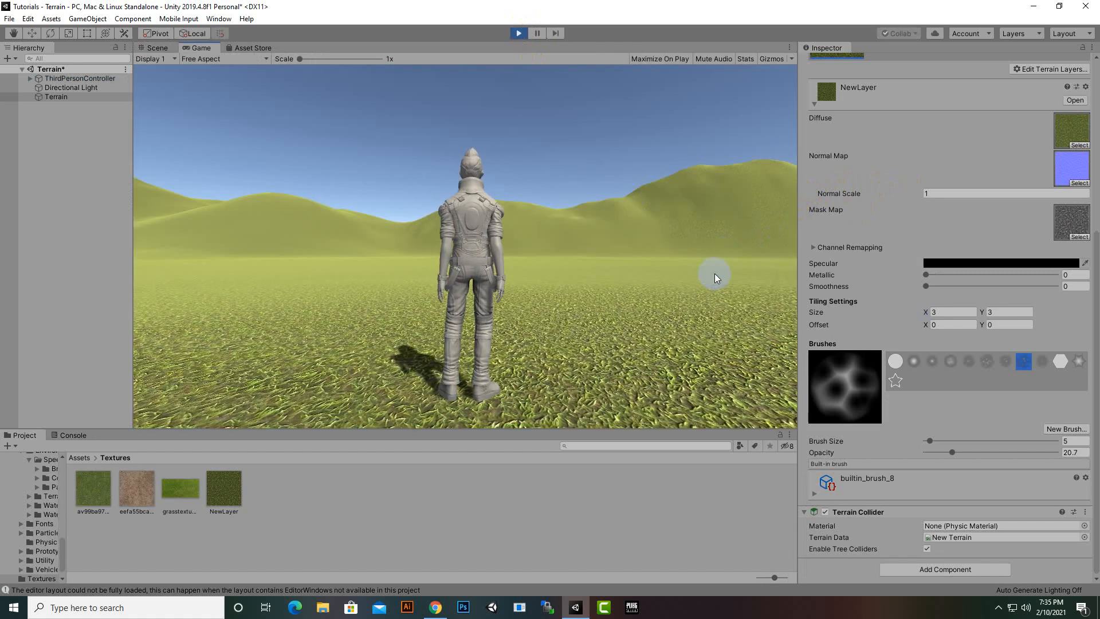
pyautogui.press('w')
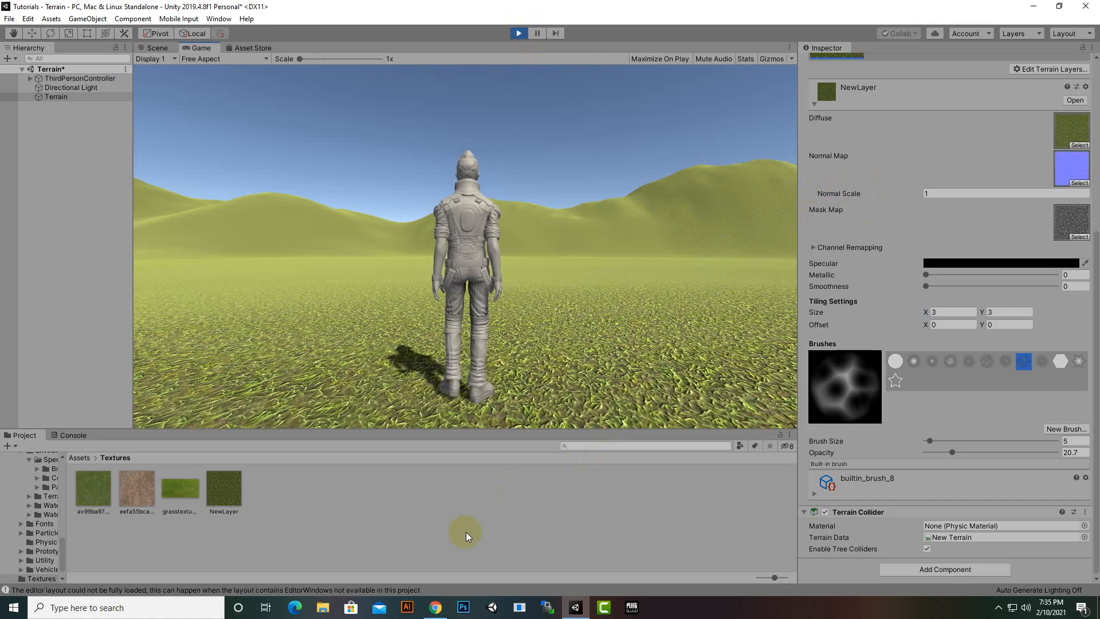
pyautogui.press('d')
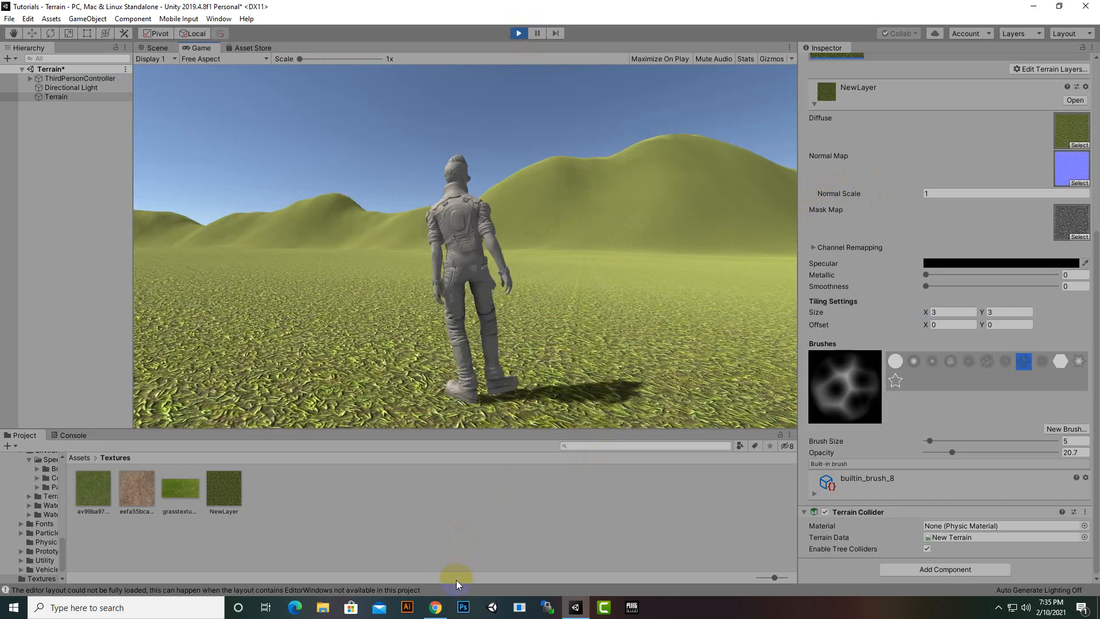
pyautogui.press('d')
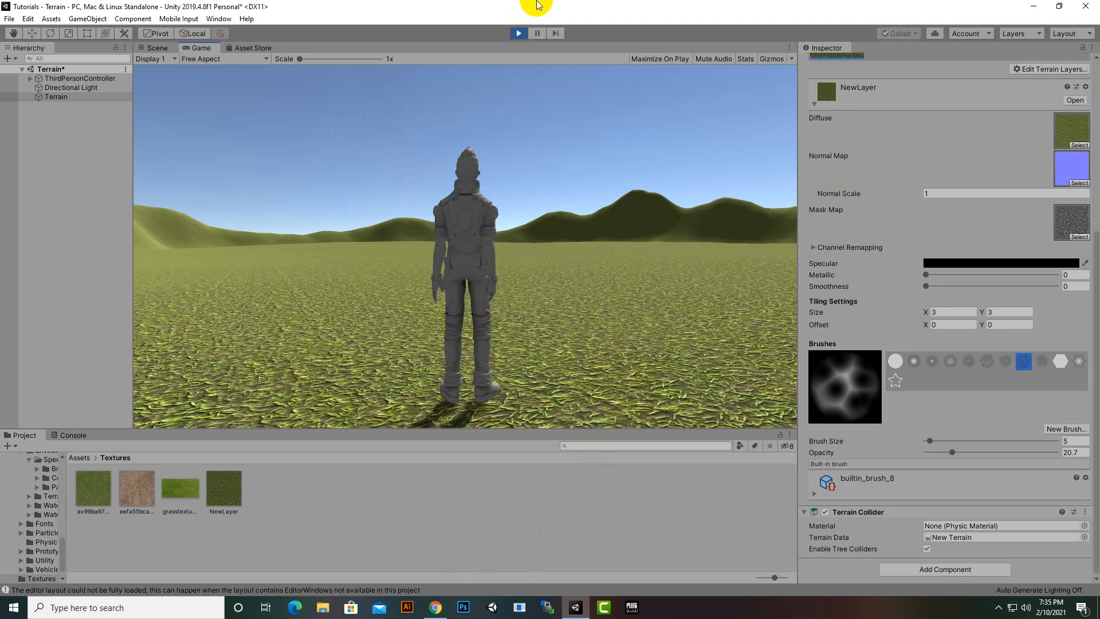
pyautogui.click(523, 32)
# Set the ground layer's tiling size to X 2 and Y 2 and save the scene.
pyautogui.click(958, 312)
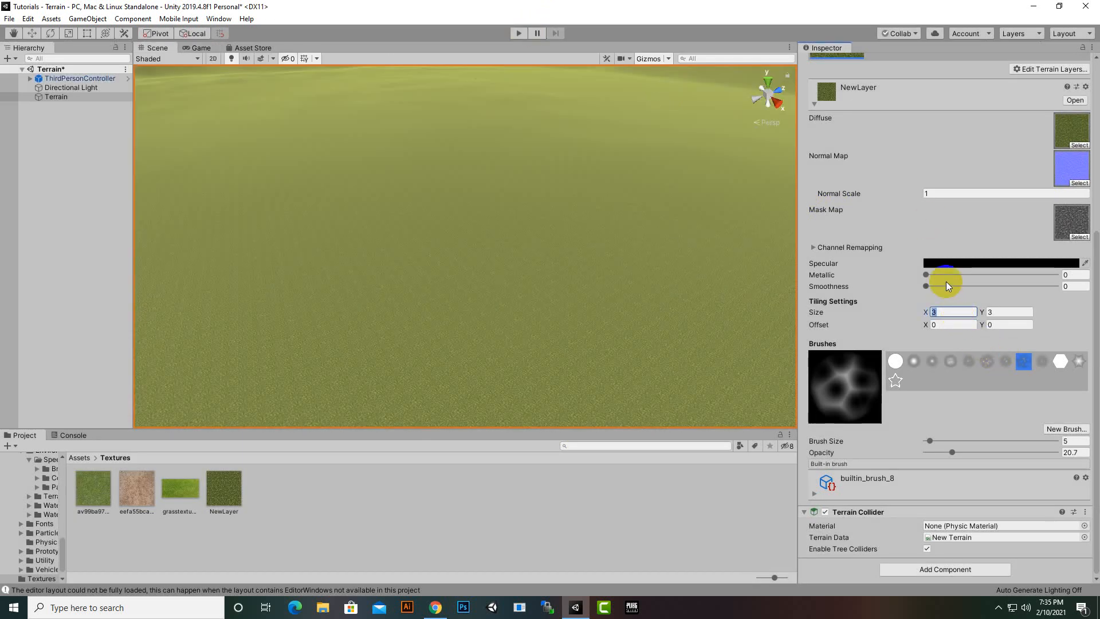
pyautogui.press('Tab')
pyautogui.write('2')
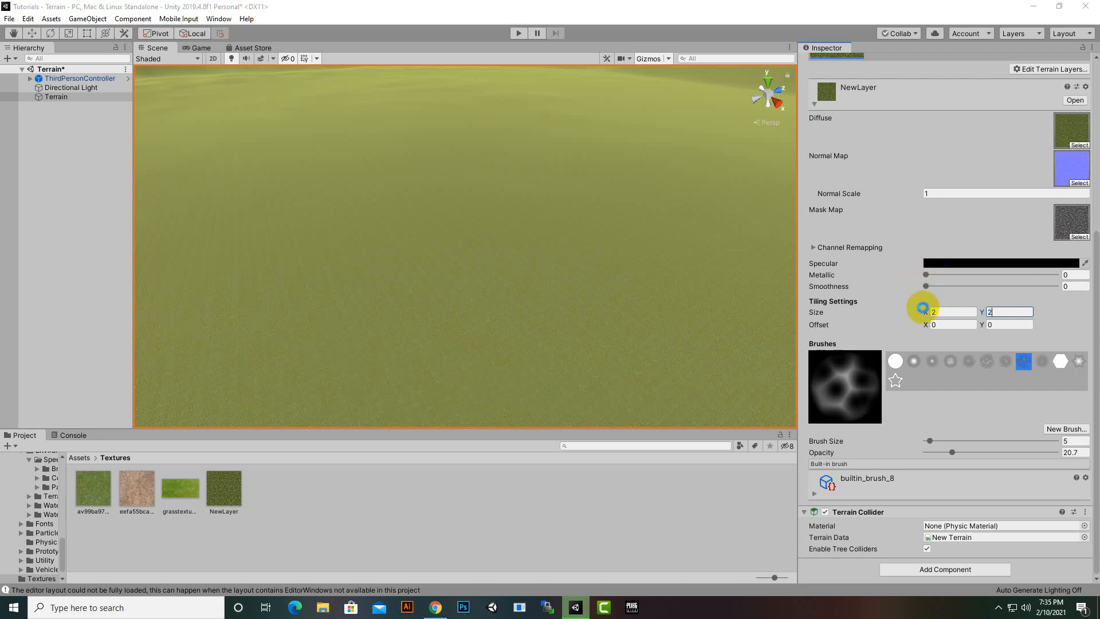
pyautogui.scroll(-3, 560, 298)
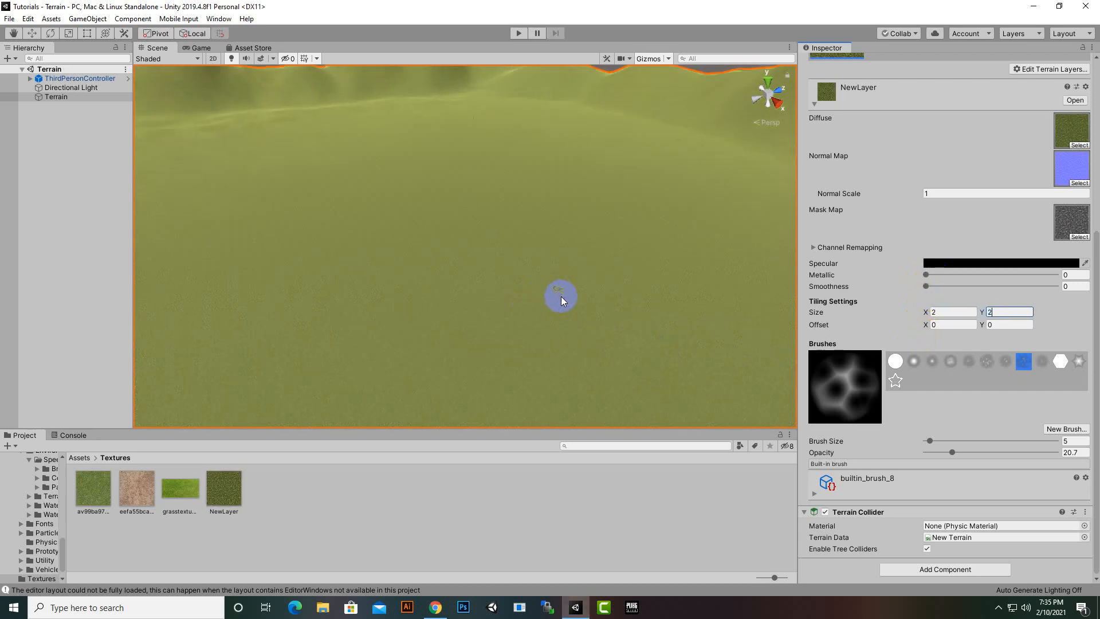
pyautogui.scroll(3, 564, 301)
pyautogui.moveTo(696, 296); pyautogui.dragTo(617, 373, button='middle')
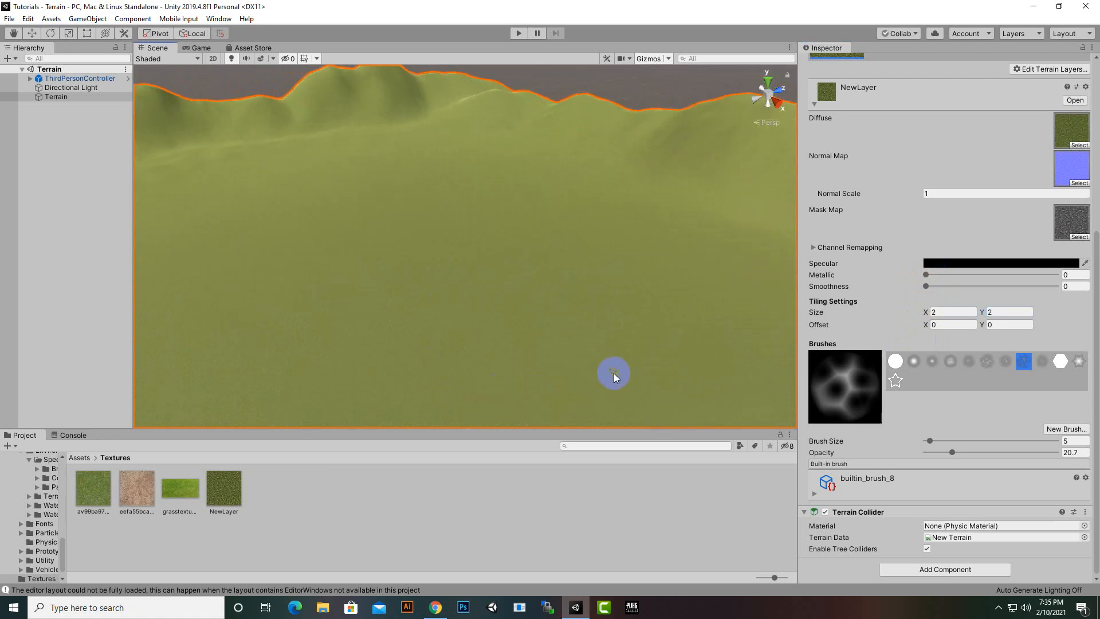
# Examine the grass texture across the whole terrain and up close around the ThirdPersonController.
pyautogui.scroll(-4, 612, 373)
pyautogui.moveTo(490, 349); pyautogui.dragTo(629, 257, button='middle')
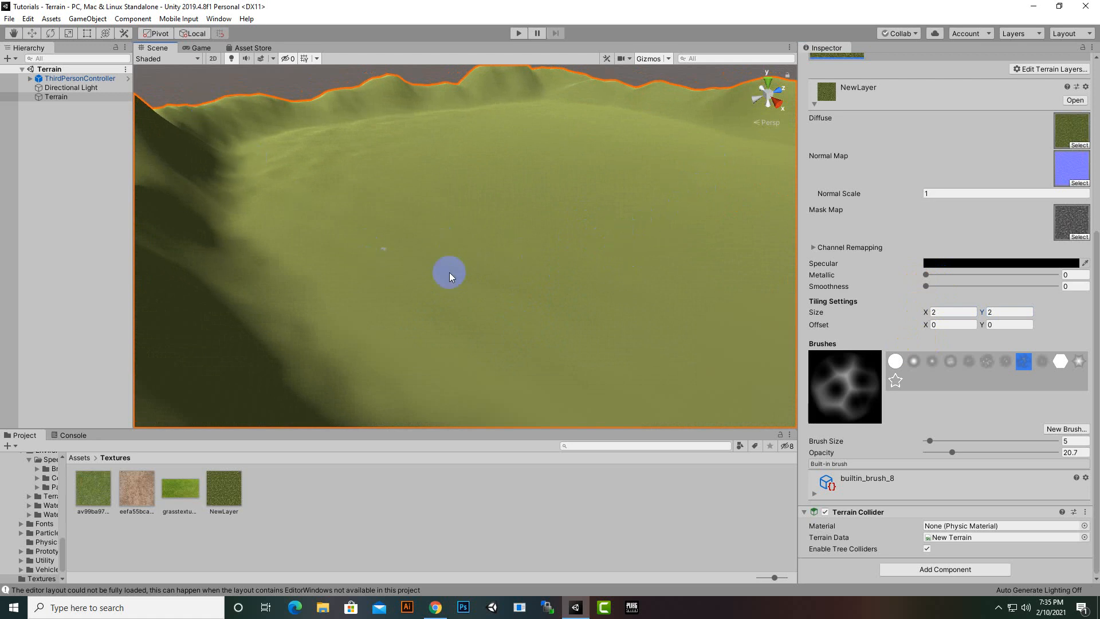
pyautogui.scroll(-3, 615, 236)
pyautogui.moveTo(679, 252); pyautogui.dragTo(630, 301, button='middle')
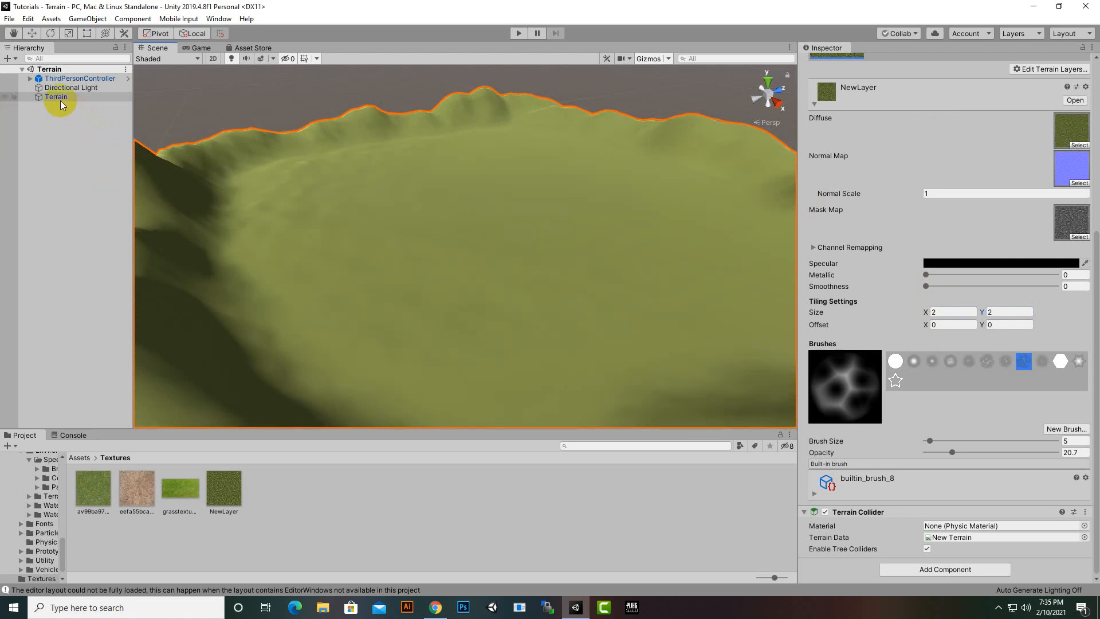
pyautogui.click(61, 78)
pyautogui.moveTo(345, 153); pyautogui.dragTo(472, 249, button='middle')
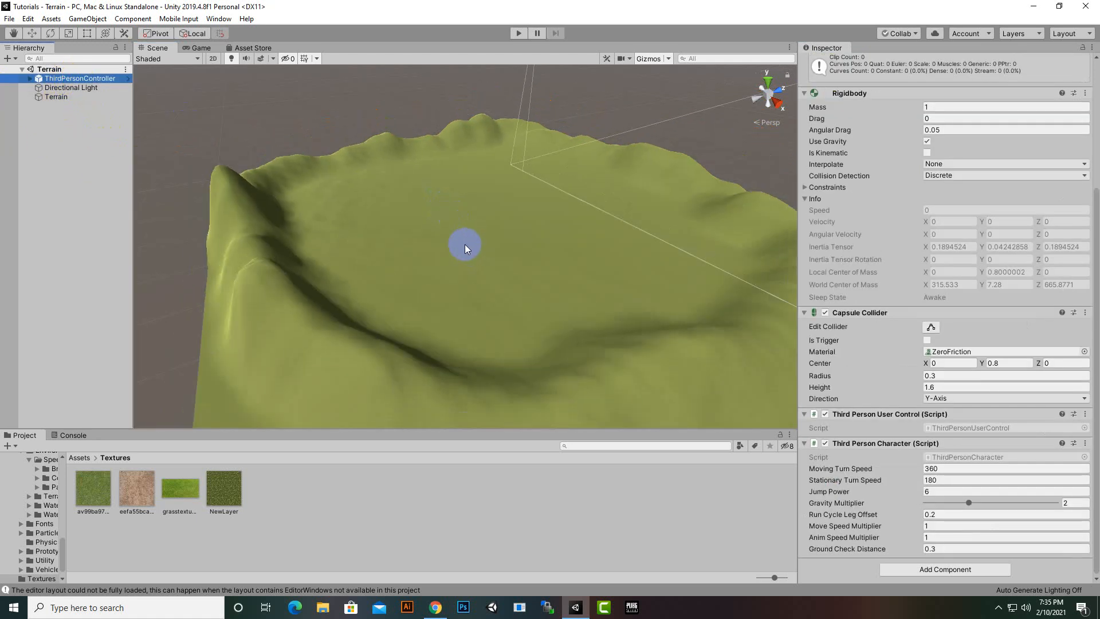
pyautogui.press('f')
pyautogui.scroll(-8, 474, 238)
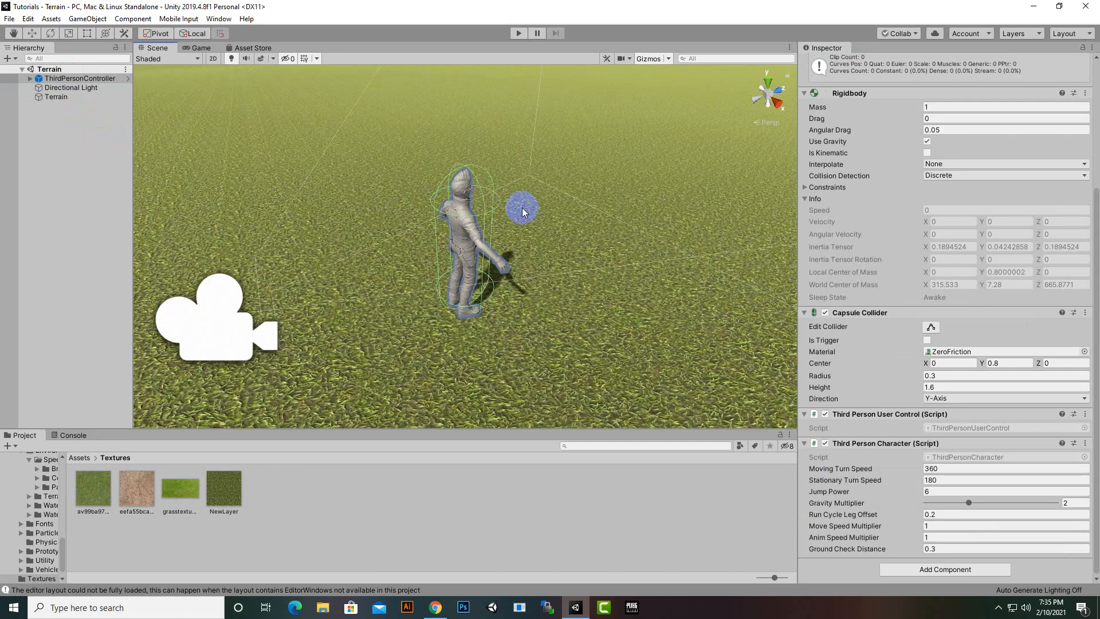
pyautogui.moveTo(657, 232); pyautogui.dragTo(469, 334, button='middle')
pyautogui.scroll(-8, 576, 260)
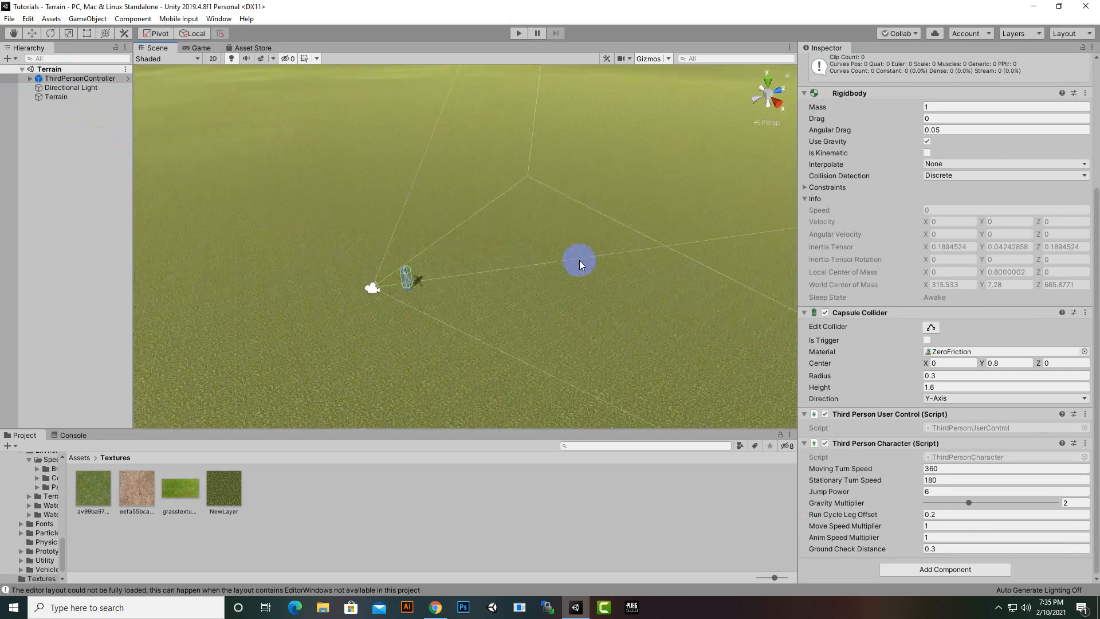
pyautogui.moveTo(626, 193); pyautogui.dragTo(700, 237, button='middle')
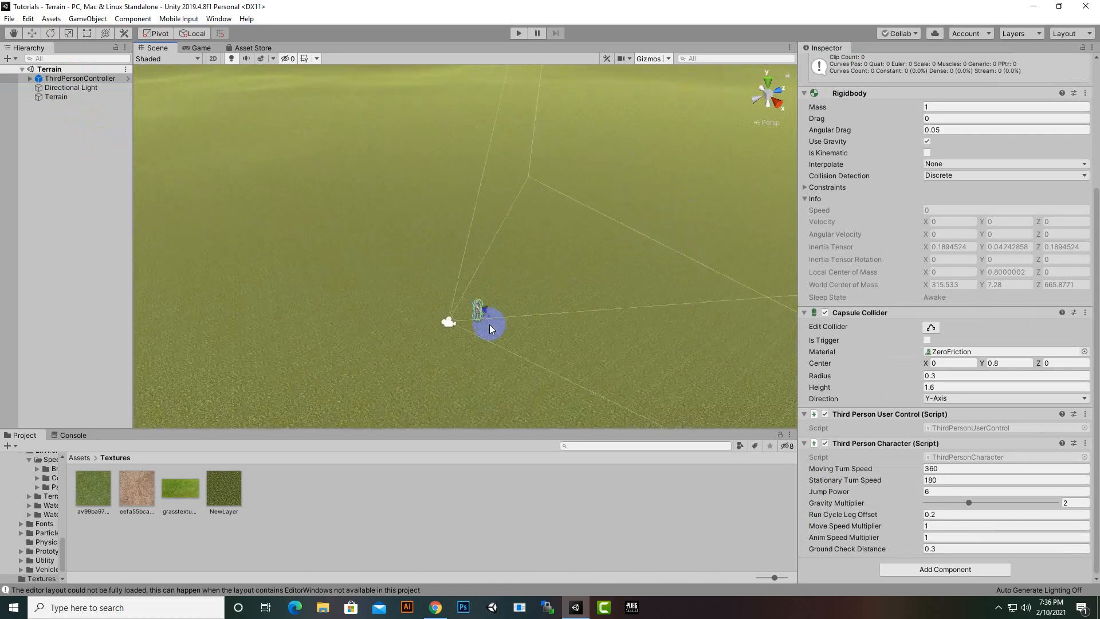
pyautogui.scroll(6, 490, 328)
pyautogui.moveTo(612, 308); pyautogui.dragTo(222, 192, button='middle')
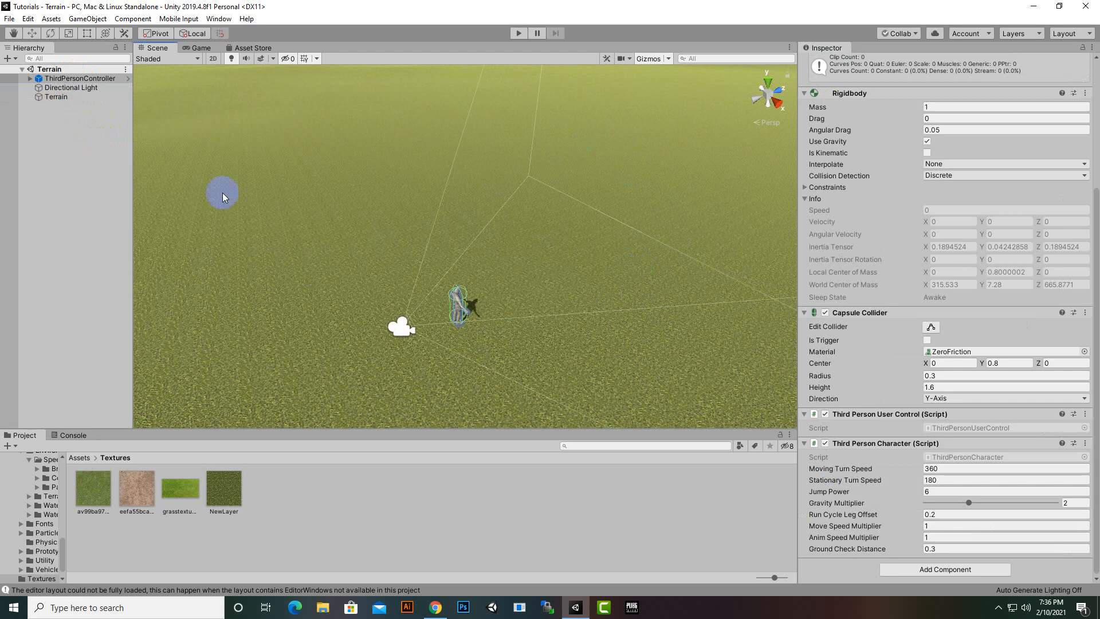
# Create a second terrain layer on the Terrain using the SandAlbedo texture.
pyautogui.click(84, 98)
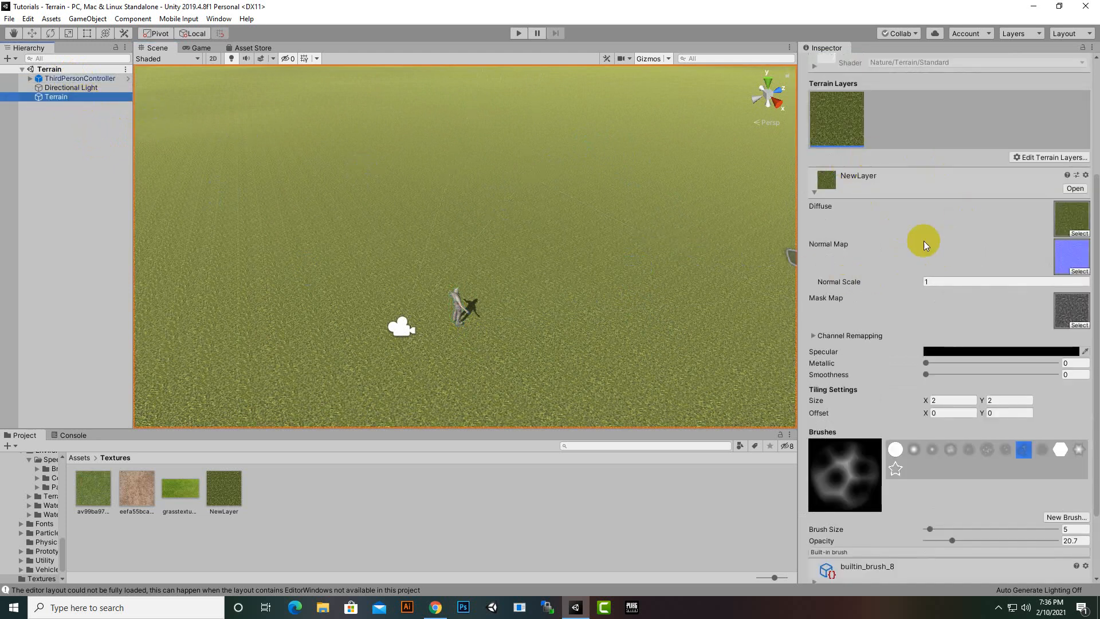
pyautogui.scroll(3, 927, 161)
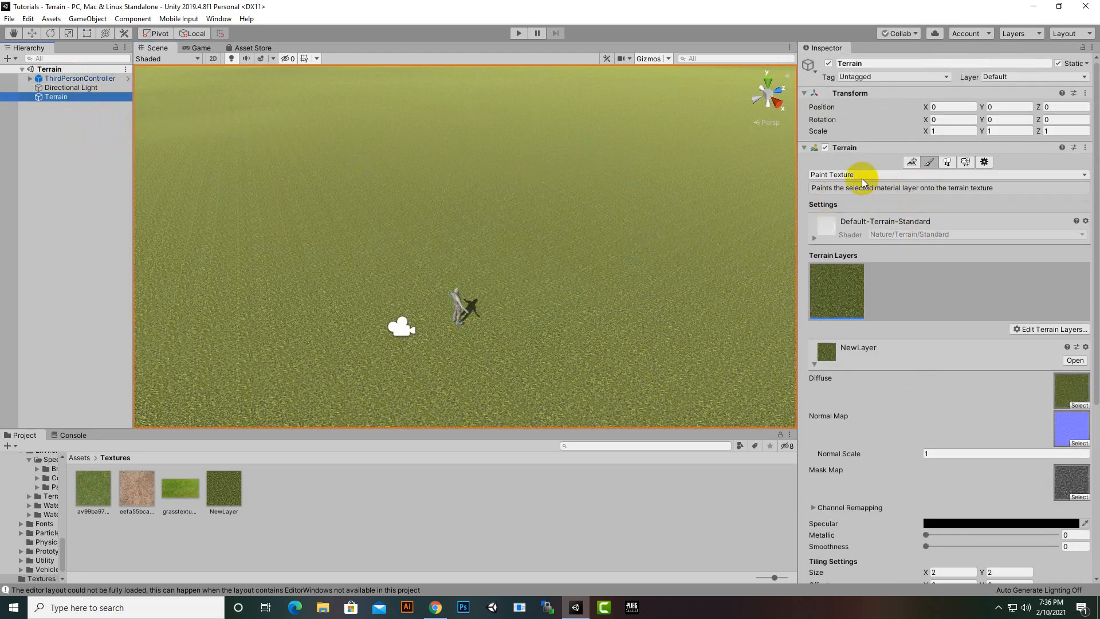
pyautogui.scroll(-3, 991, 312)
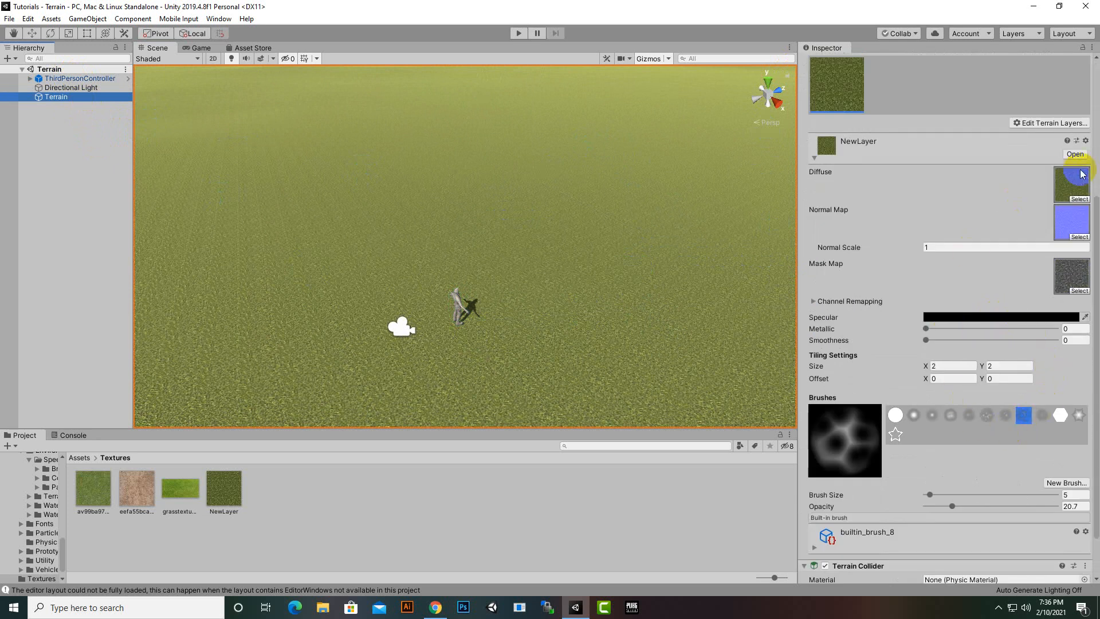
pyautogui.scroll(3, 1081, 174)
pyautogui.click(1043, 226)
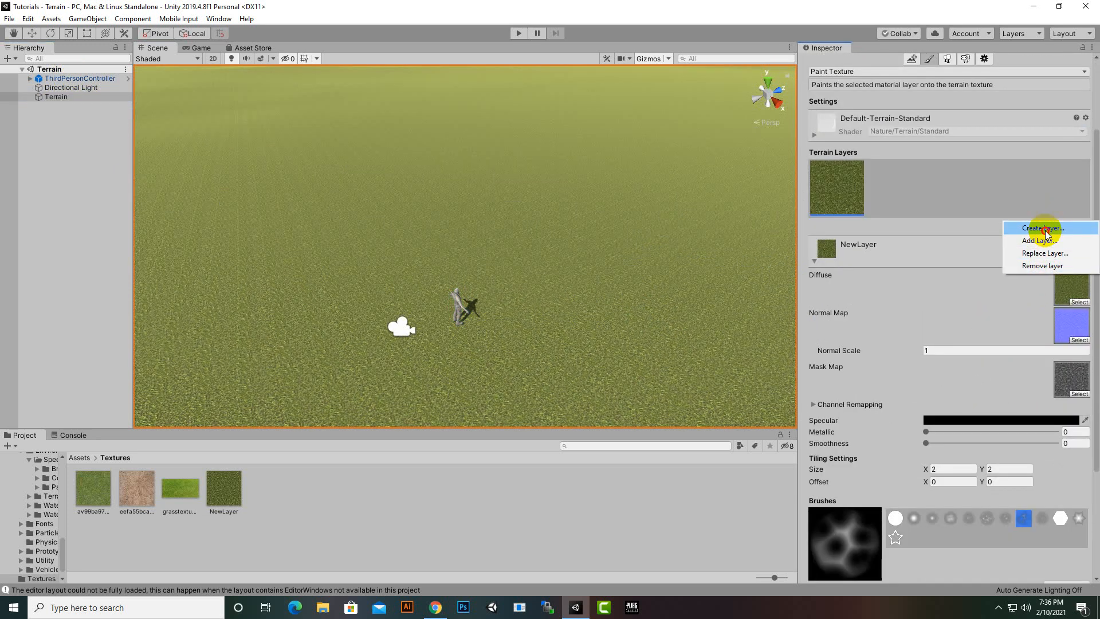
pyautogui.click(1044, 229)
pyautogui.scroll(-3, 694, 263)
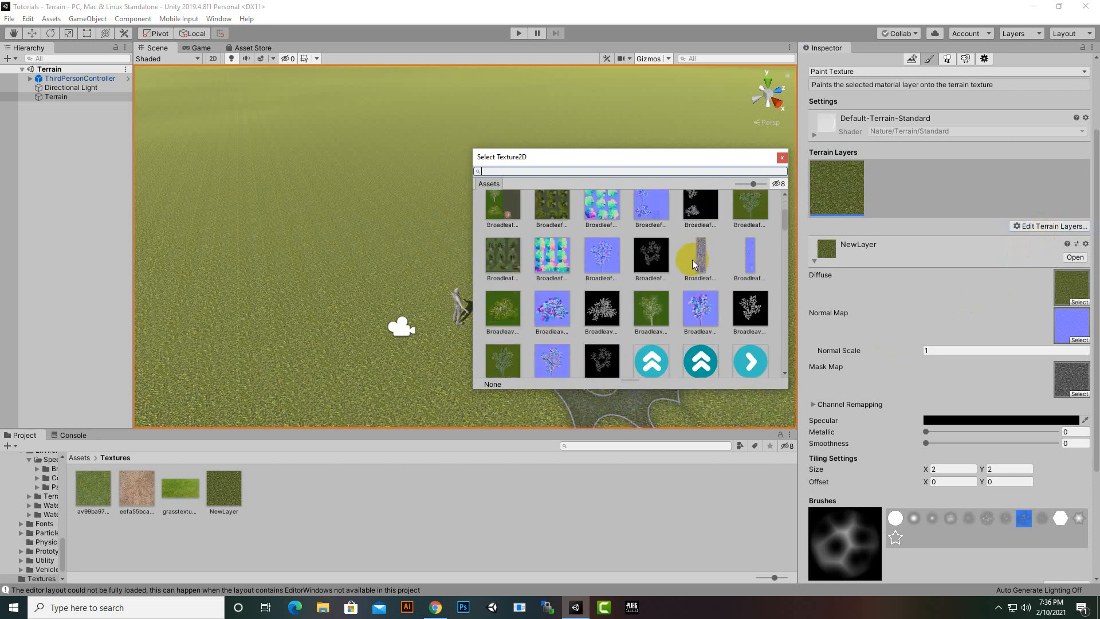
pyautogui.scroll(-10, 693, 264)
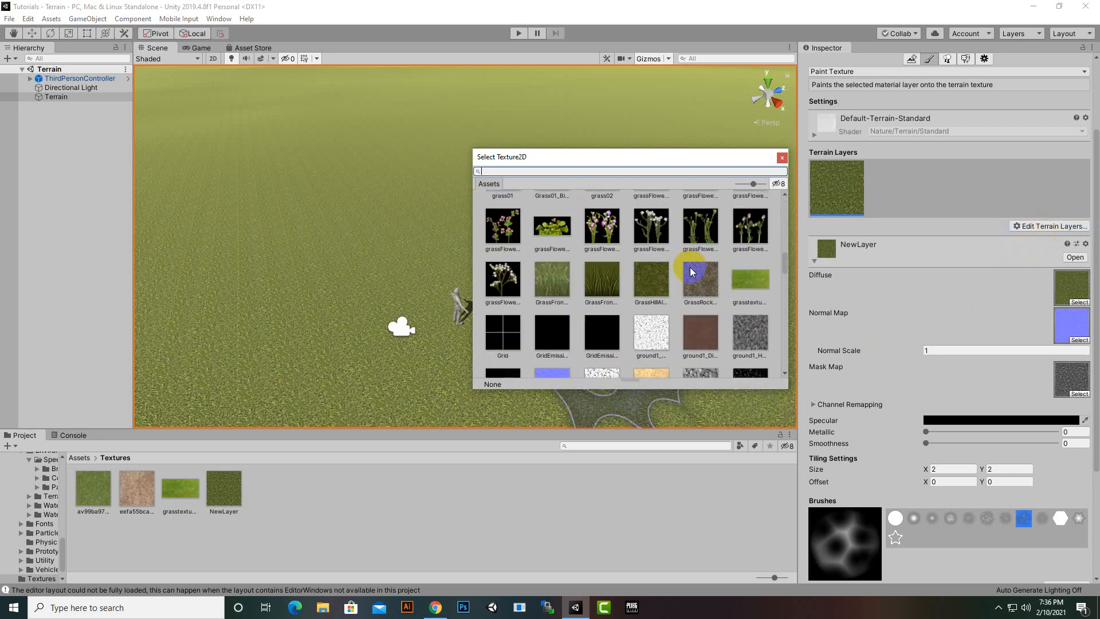
pyautogui.scroll(-6, 703, 278)
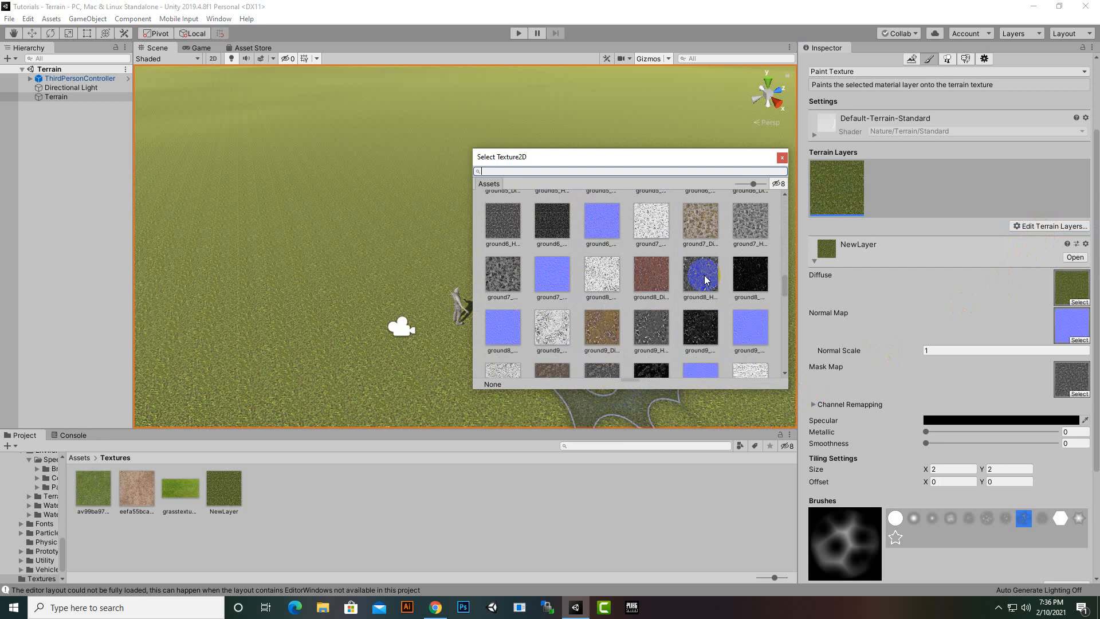
pyautogui.scroll(-6, 705, 281)
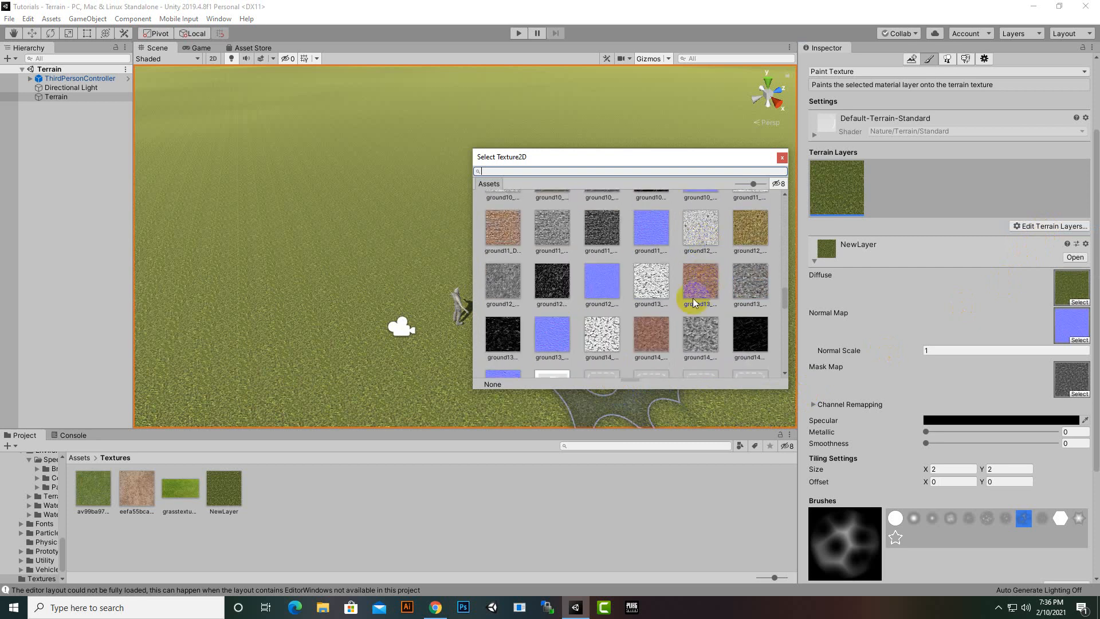
pyautogui.scroll(-5, 696, 320)
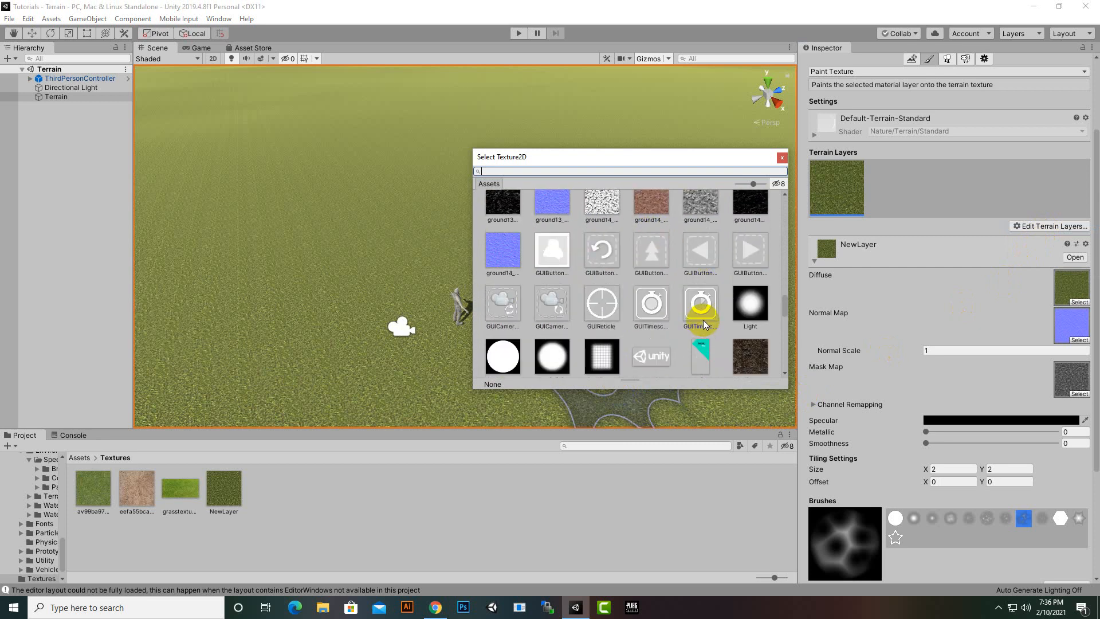
pyautogui.scroll(1, 703, 320)
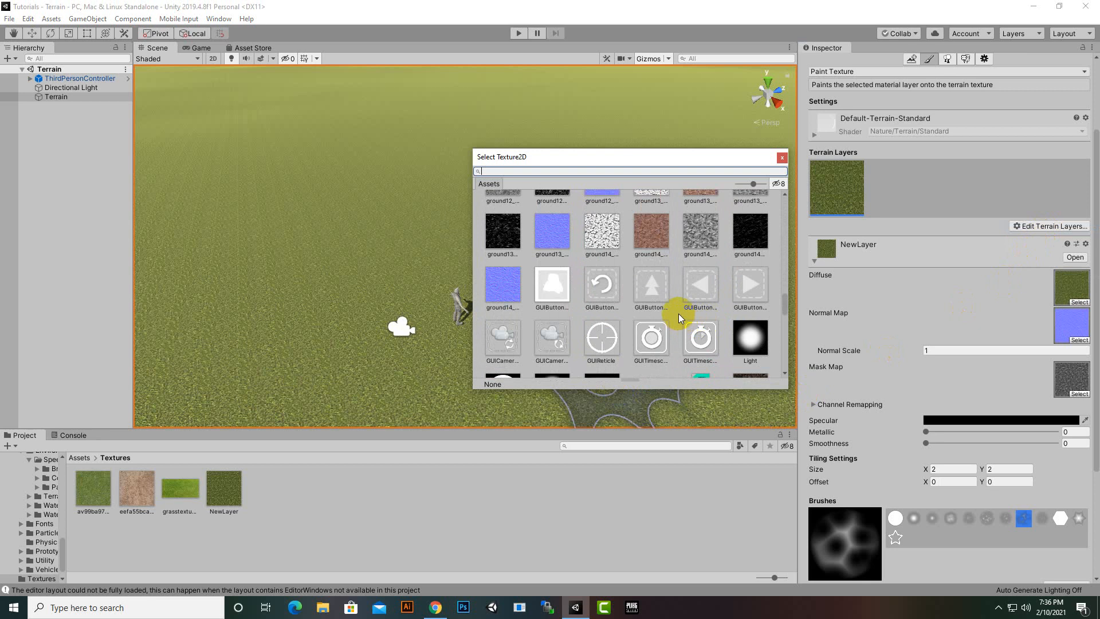
pyautogui.scroll(-3, 678, 314)
pyautogui.scroll(-8, 678, 314)
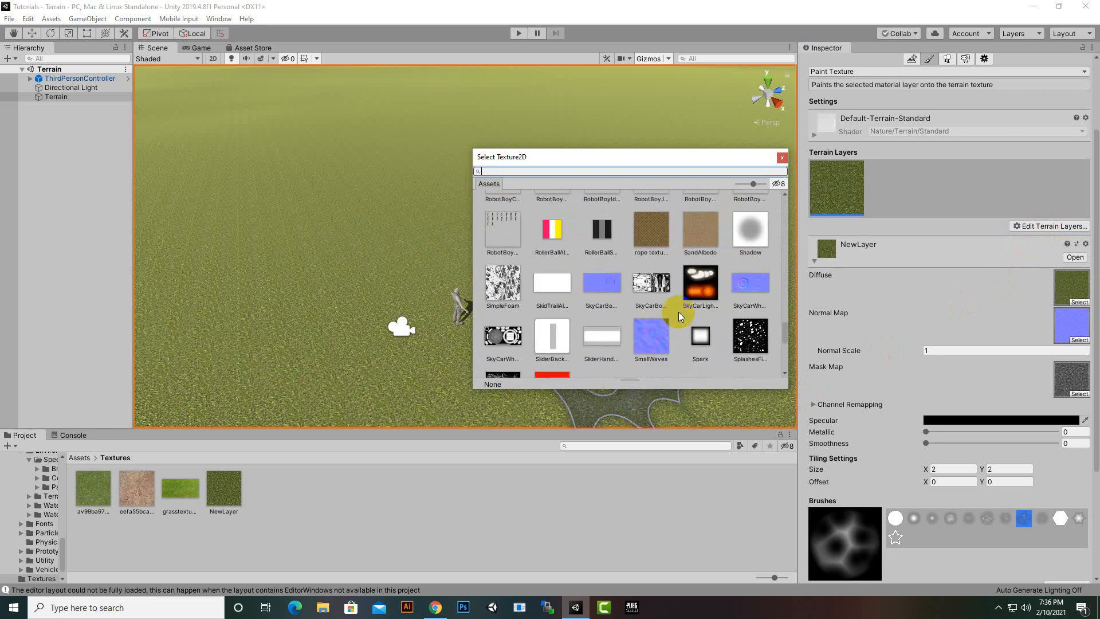
pyautogui.click(699, 240)
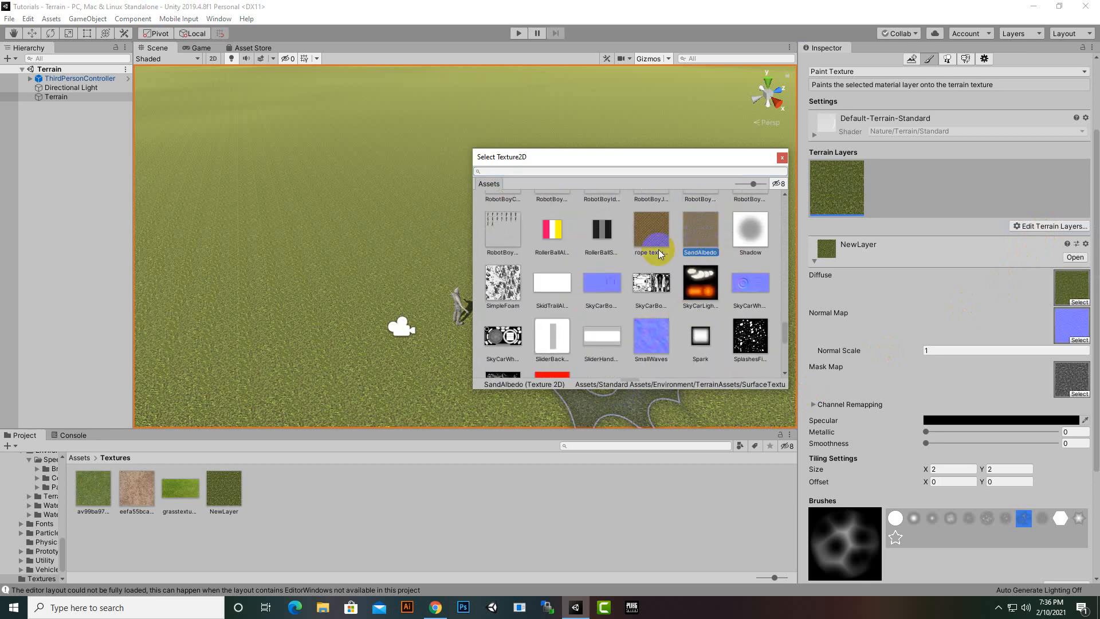
pyautogui.click(692, 235)
pyautogui.click(789, 413)
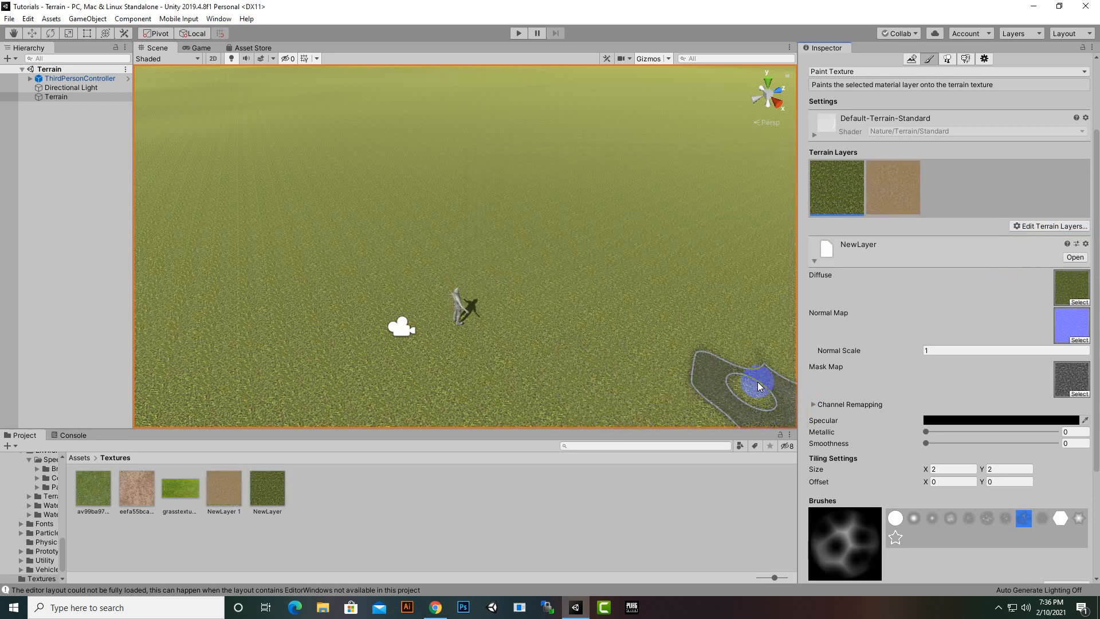
# Select the sand layer for painting and set the brush size to 96 and the opacity to 25.1.
pyautogui.click(903, 194)
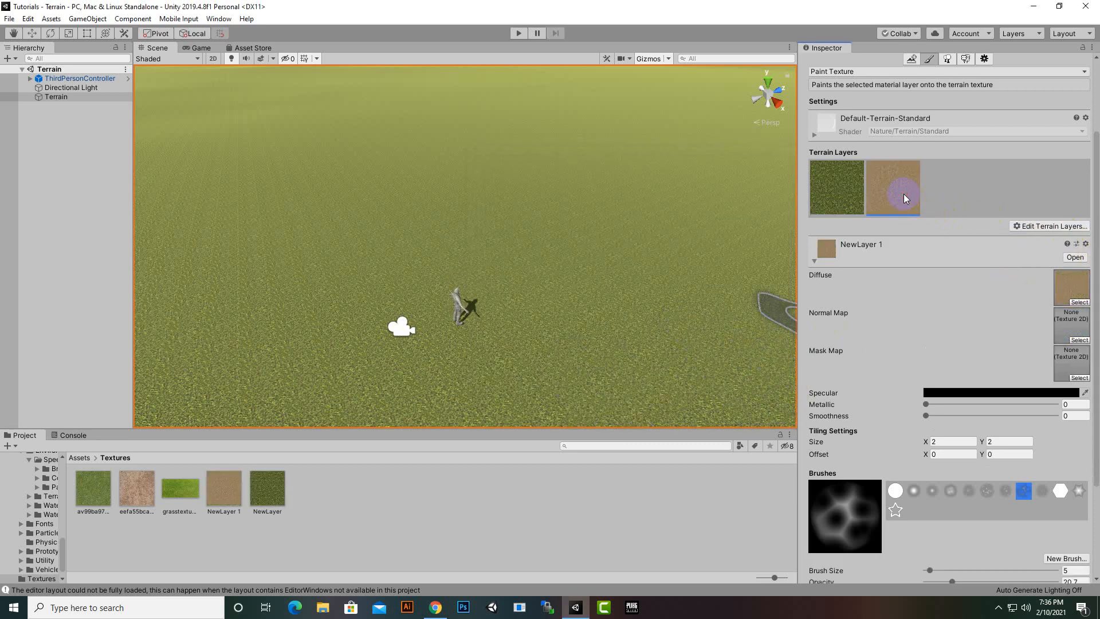
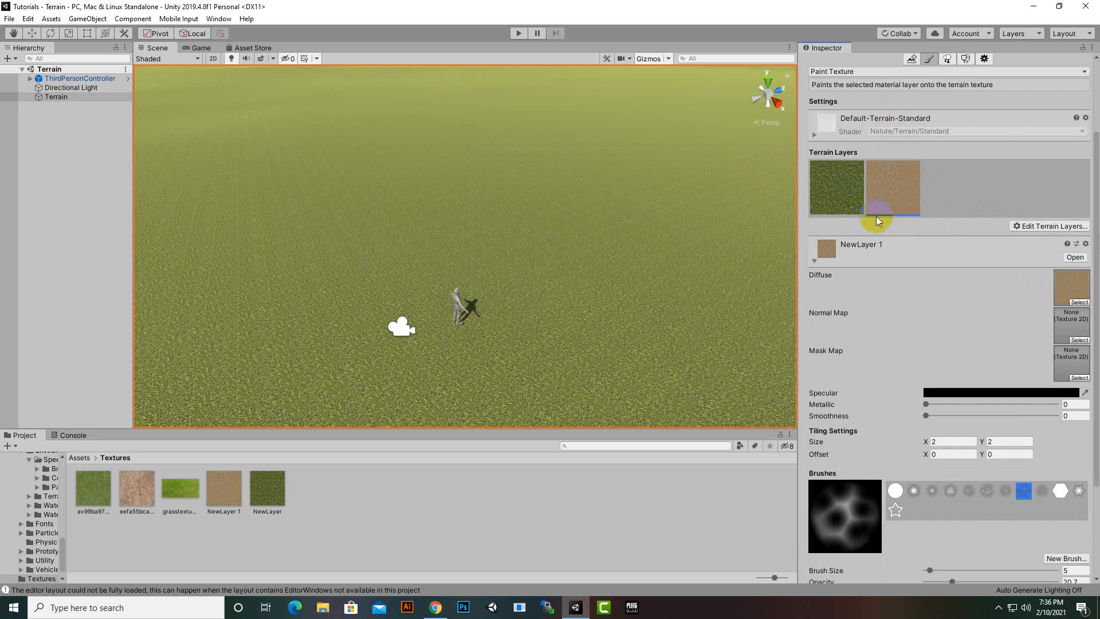
pyautogui.scroll(-4, 891, 383)
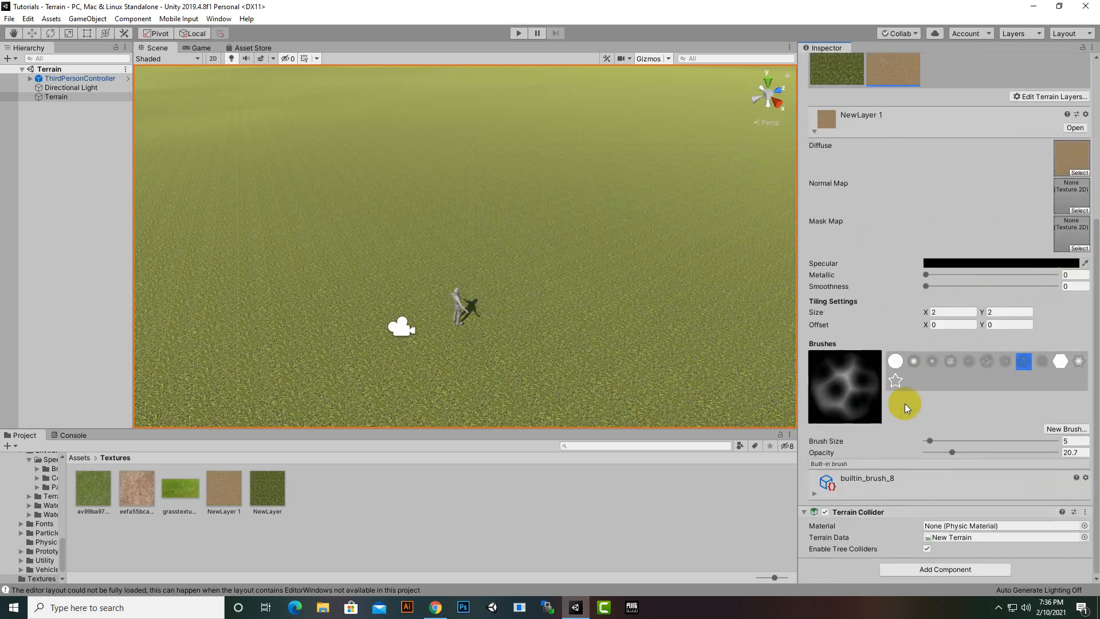
pyautogui.moveTo(928, 441); pyautogui.dragTo(957, 452)
pyautogui.scroll(7, 901, 433)
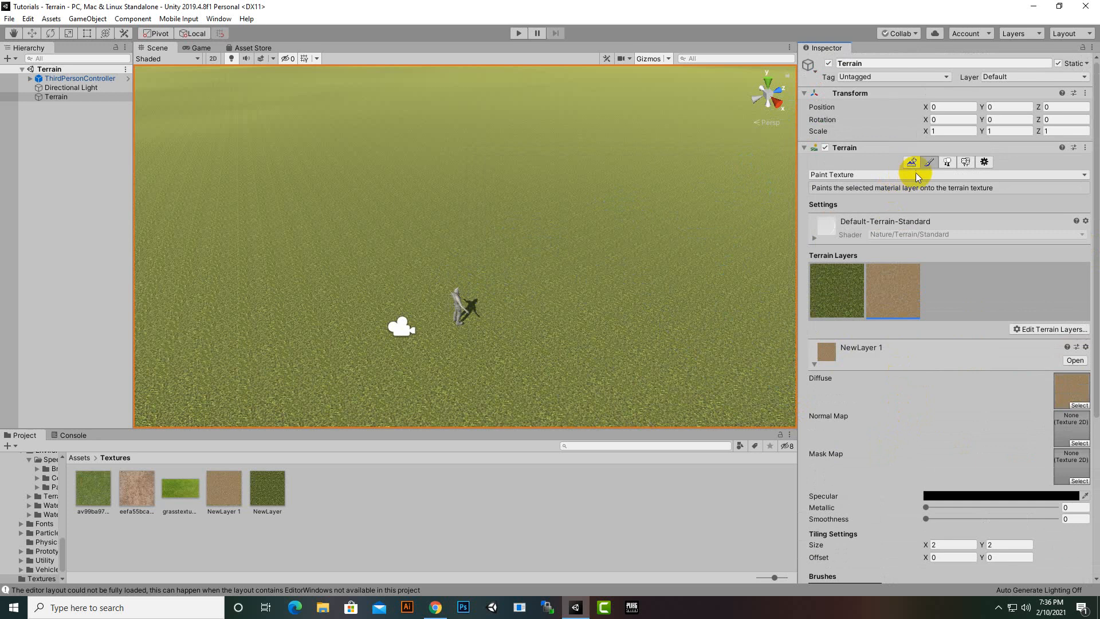
pyautogui.scroll(-6, 898, 332)
pyautogui.scroll(-1, 946, 452)
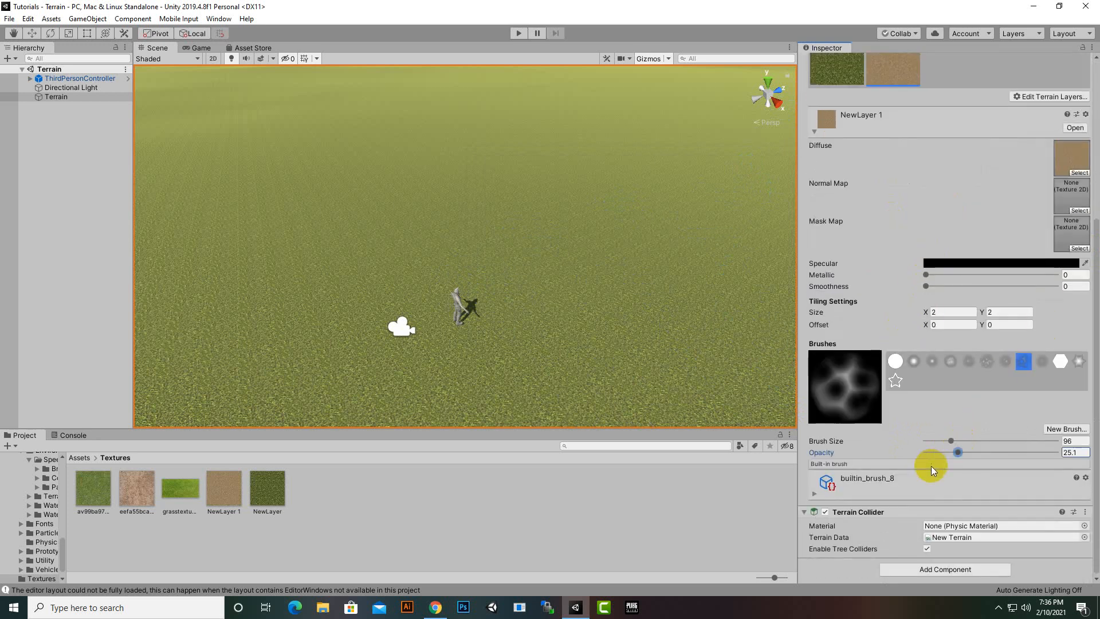
pyautogui.scroll(6, 907, 199)
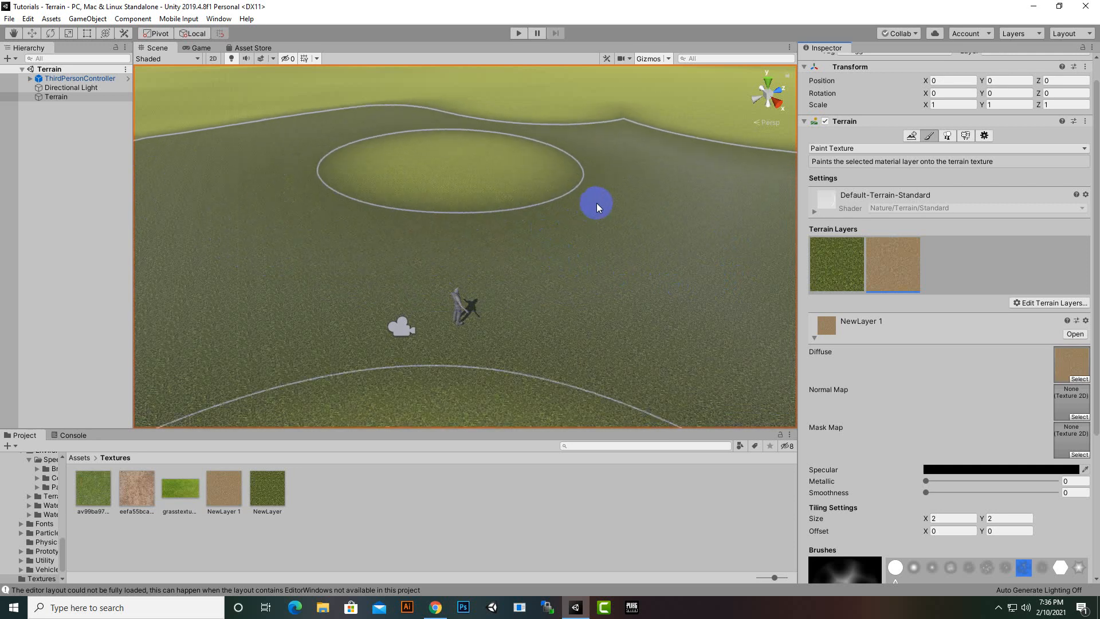
pyautogui.scroll(-3, 600, 221)
pyautogui.scroll(-6, 926, 396)
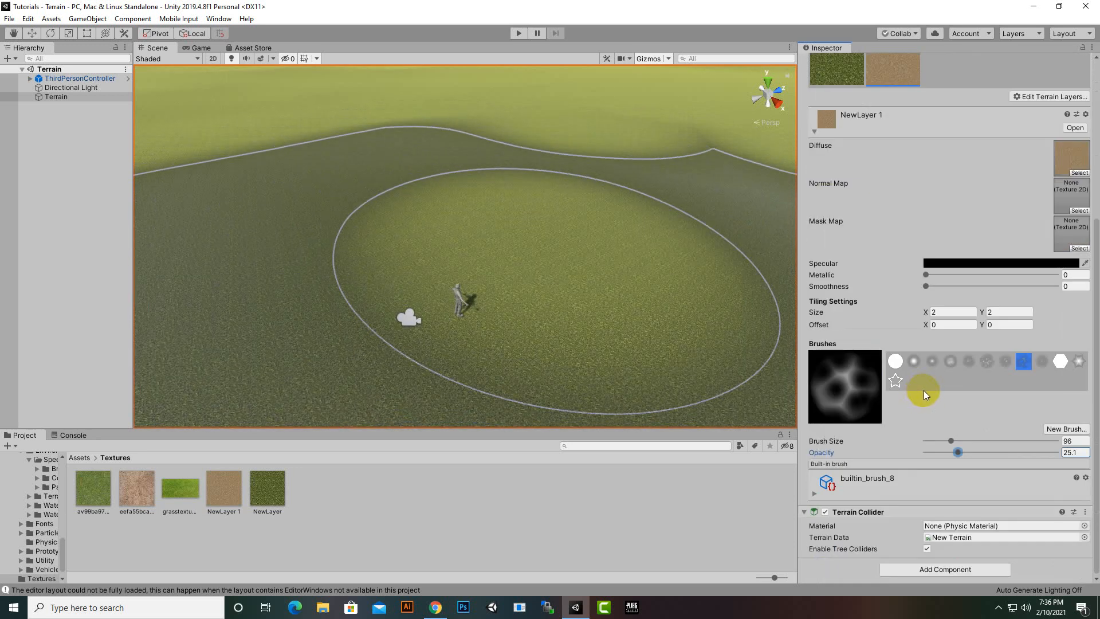
# Switch to the solid round brush and reduce the brush size to 11.
pyautogui.click(899, 362)
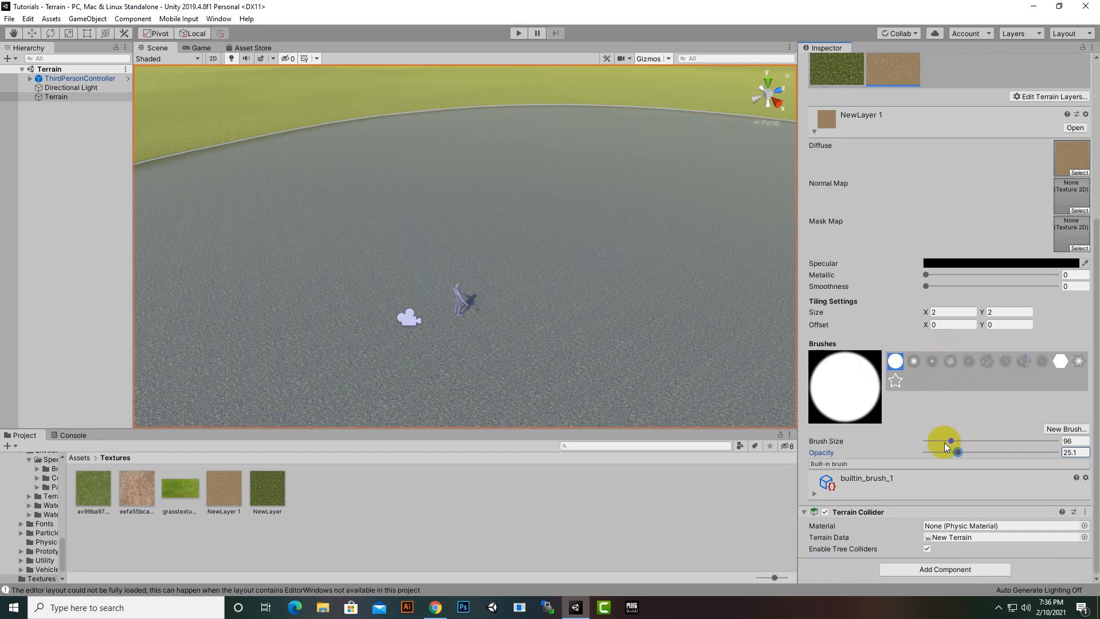
pyautogui.moveTo(946, 446); pyautogui.dragTo(913, 445)
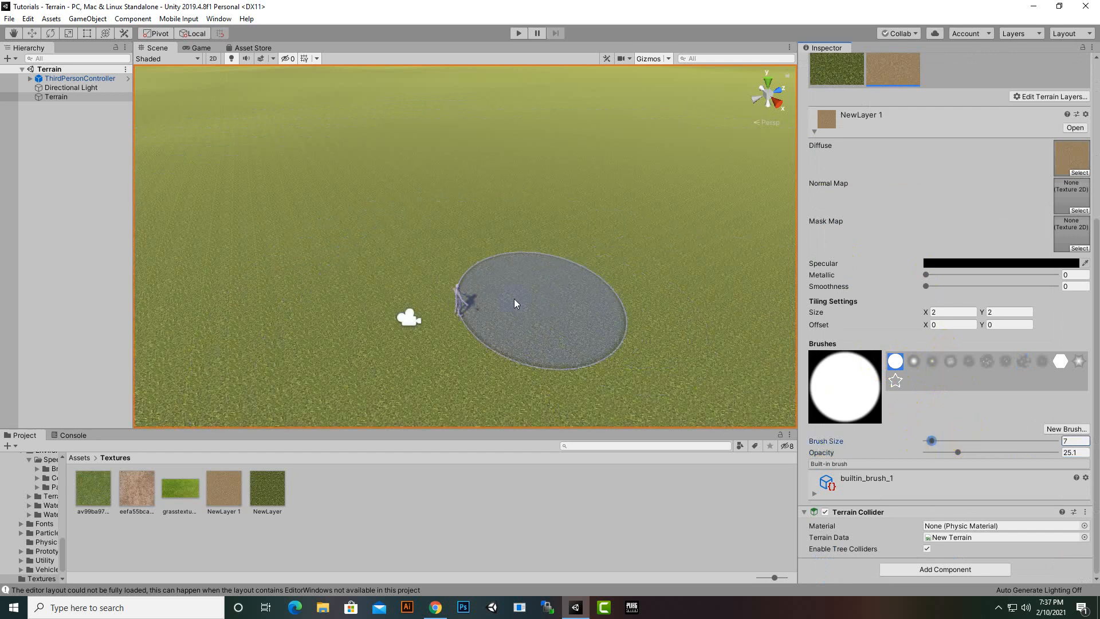
pyautogui.scroll(3, 479, 297)
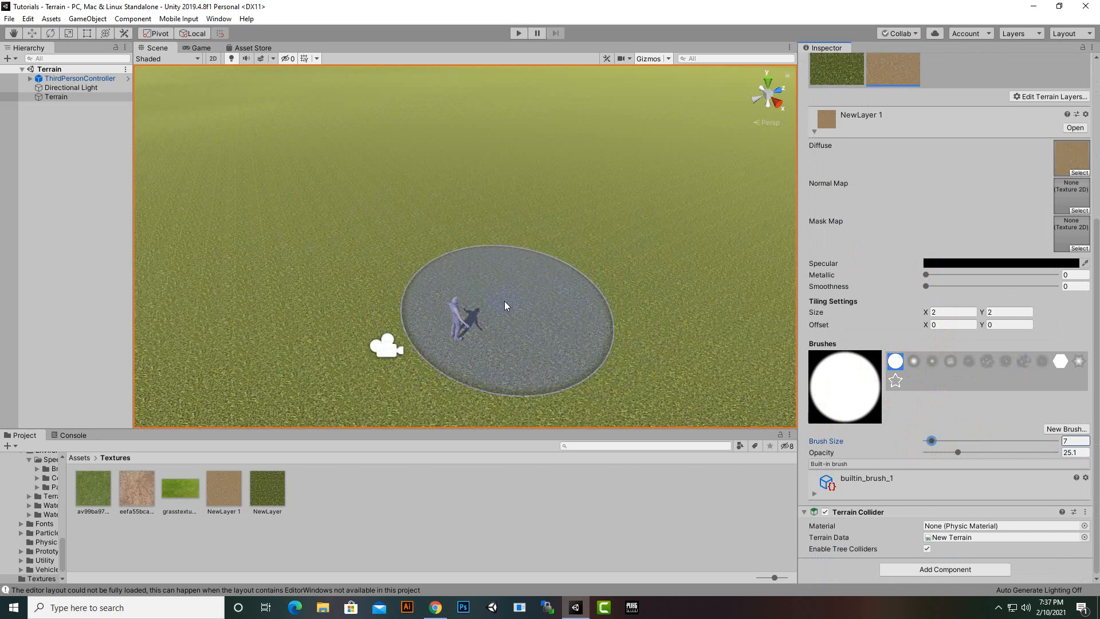
pyautogui.moveTo(932, 441); pyautogui.dragTo(935, 441)
# Paint a long straight sand path from the character diagonally across the grass.
pyautogui.scroll(-3, 519, 260)
pyautogui.moveTo(520, 260); pyautogui.dragTo(439, 308, button='middle')
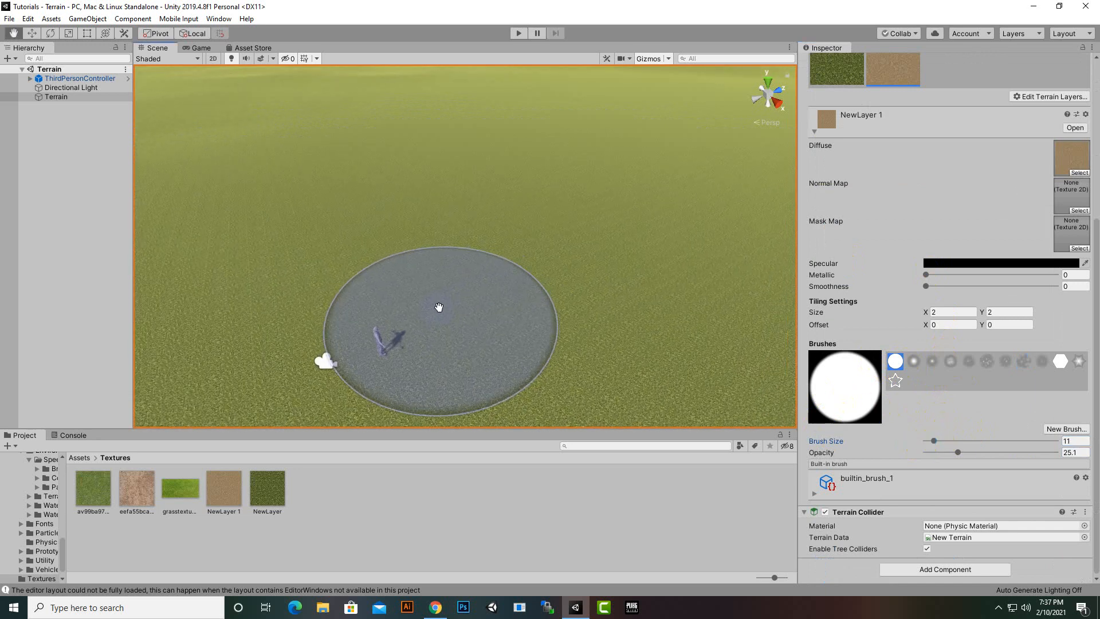
pyautogui.moveTo(387, 337); pyautogui.dragTo(719, 180)
pyautogui.scroll(-3, 595, 272)
pyautogui.moveTo(596, 271); pyautogui.dragTo(210, 520, button='middle')
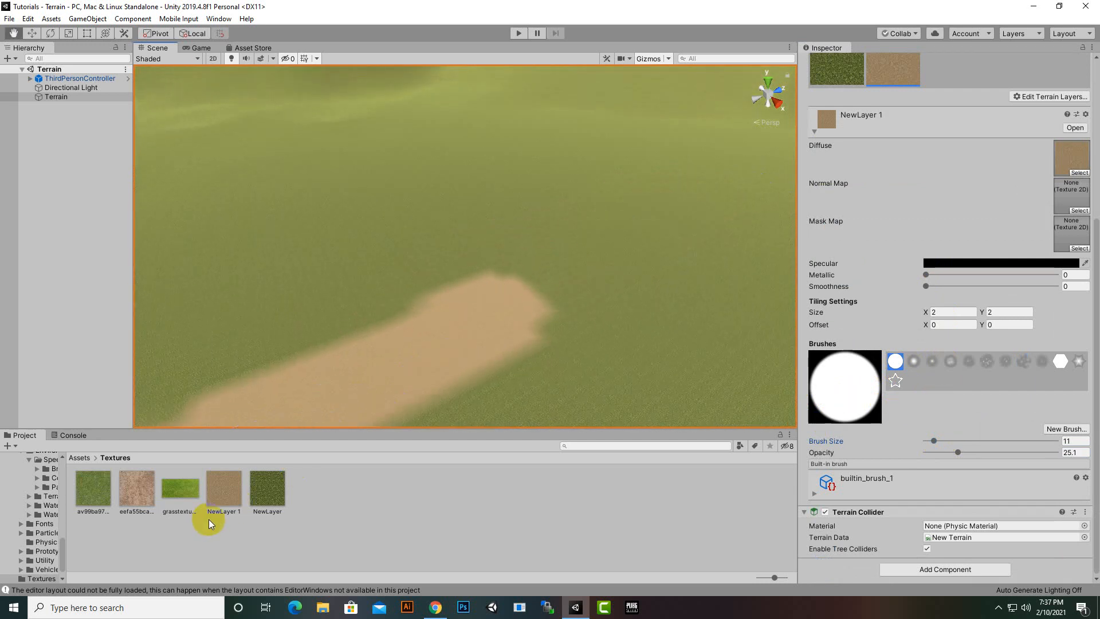
pyautogui.moveTo(533, 291)
pyautogui.mouseDown()
pyautogui.moveTo(520, 298)
pyautogui.moveTo(757, 182)
pyautogui.mouseUp()
pyautogui.scroll(-4, 700, 231)
pyautogui.moveTo(483, 322); pyautogui.dragTo(430, 378, button='middle')
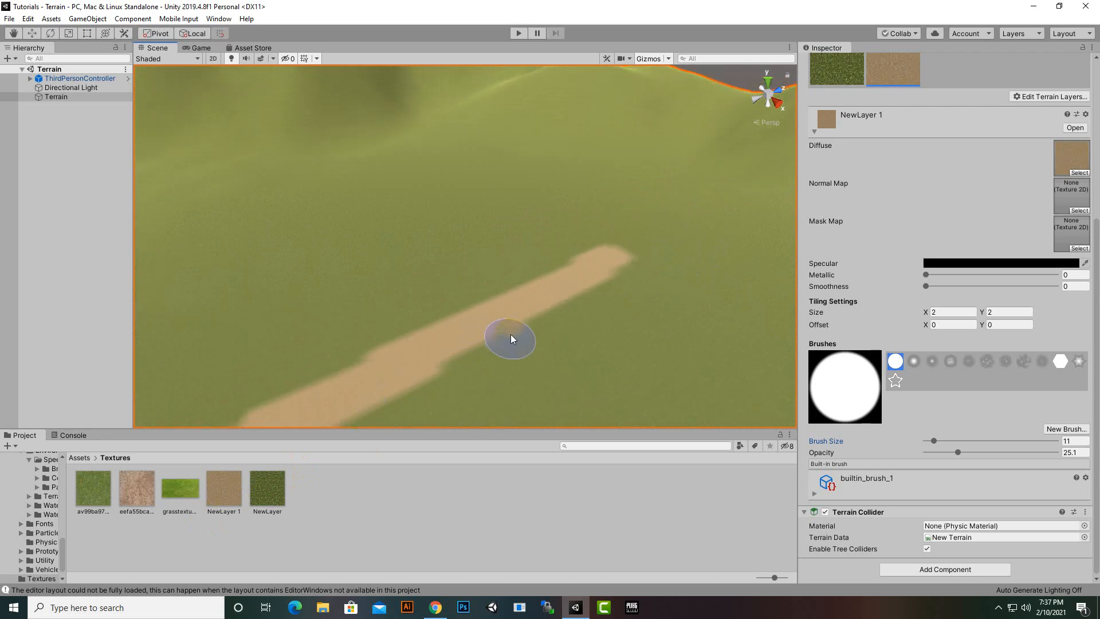
# Paint two curved sand branches leading off the straight path on opposite sides, forming a crossing.
pyautogui.moveTo(510, 338); pyautogui.dragTo(503, 247, button='middle')
pyautogui.moveTo(542, 270)
pyautogui.mouseDown()
pyautogui.moveTo(612, 324)
pyautogui.moveTo(686, 351)
pyautogui.moveTo(794, 355)
pyautogui.mouseUp()
pyautogui.scroll(-2, 621, 286)
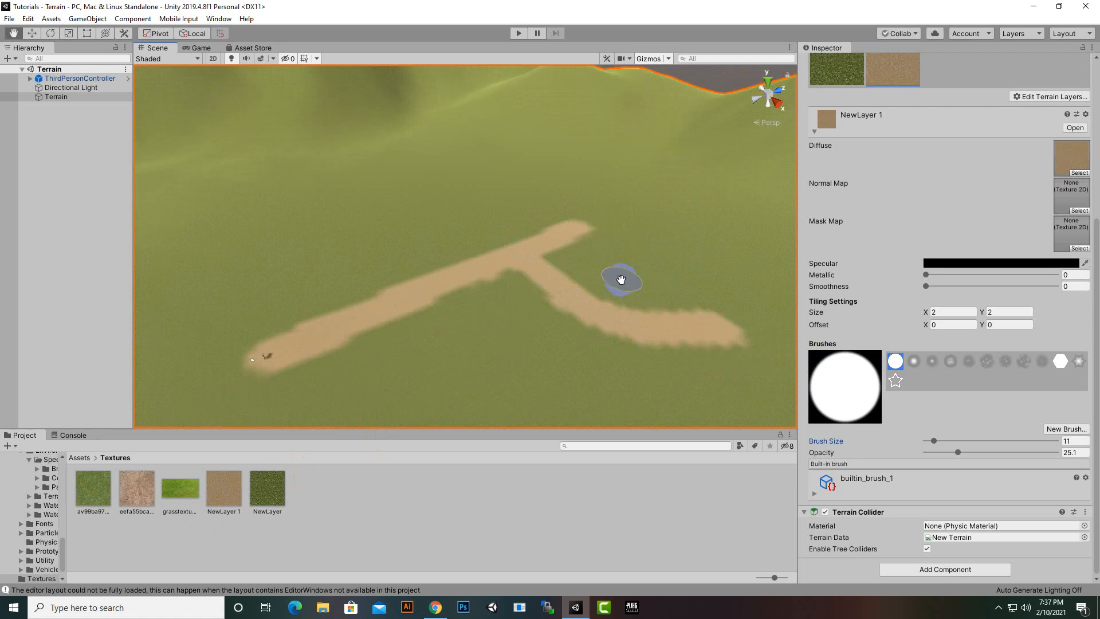
pyautogui.moveTo(621, 279); pyautogui.dragTo(626, 256, button='middle')
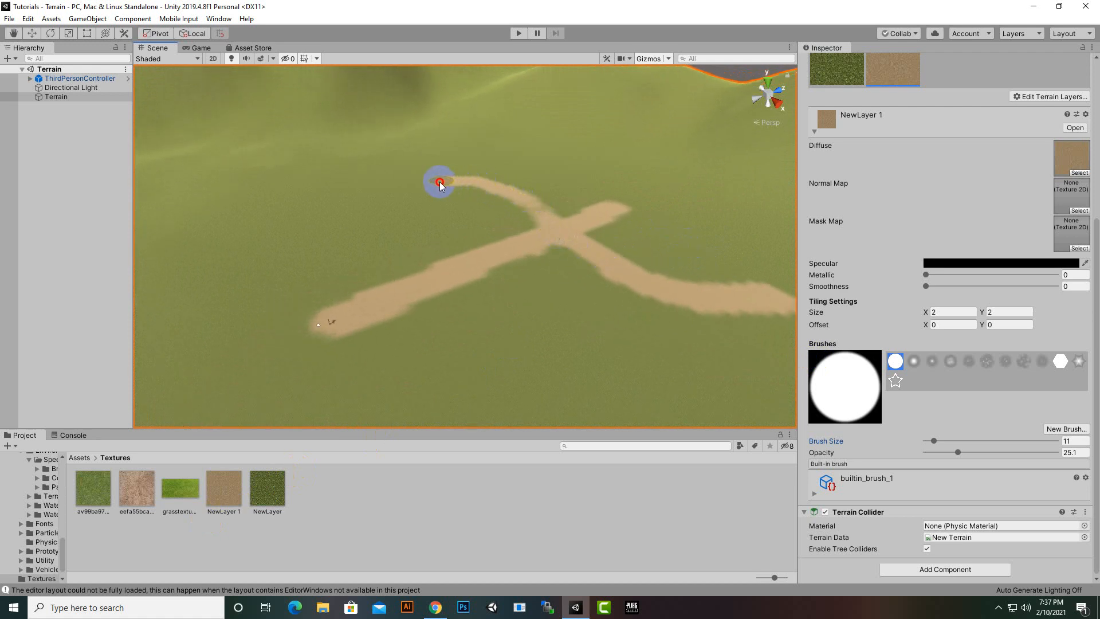
pyautogui.moveTo(363, 194); pyautogui.dragTo(236, 268)
pyautogui.scroll(-2, 456, 221)
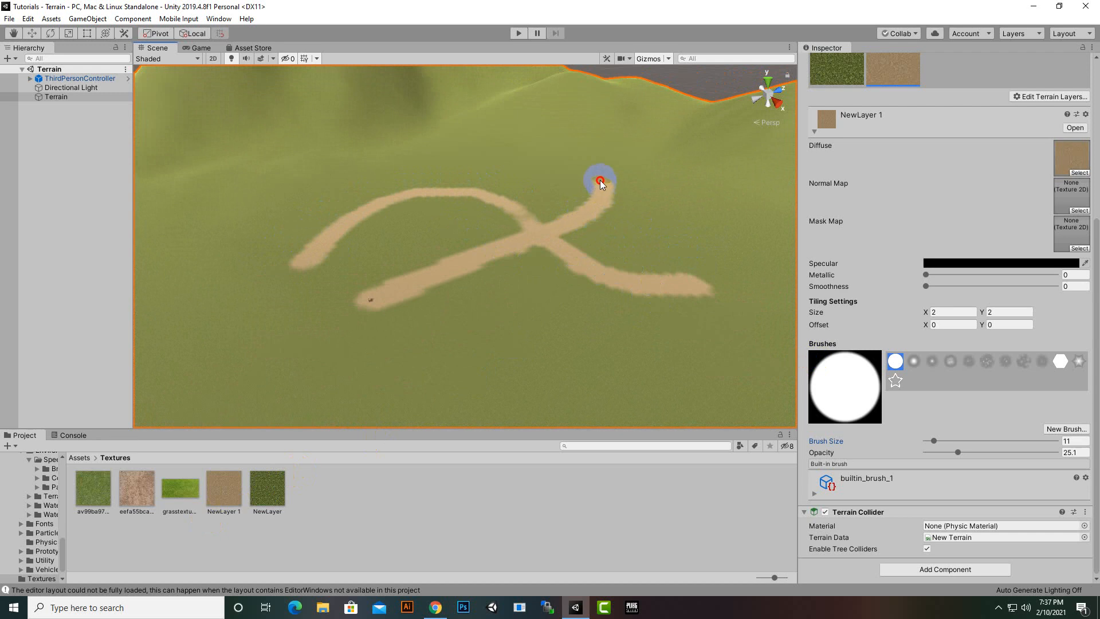
# Extend the far end of the straight sand path with a curved stretch bending toward the mountains.
pyautogui.moveTo(578, 162); pyautogui.dragTo(576, 161)
pyautogui.scroll(-2, 637, 243)
pyautogui.moveTo(584, 350)
pyautogui.mouseDown(button='middle')
pyautogui.moveTo(513, 341)
pyautogui.moveTo(690, 317)
pyautogui.moveTo(626, 357)
pyautogui.mouseUp(button='middle')
pyautogui.scroll(3, 596, 314)
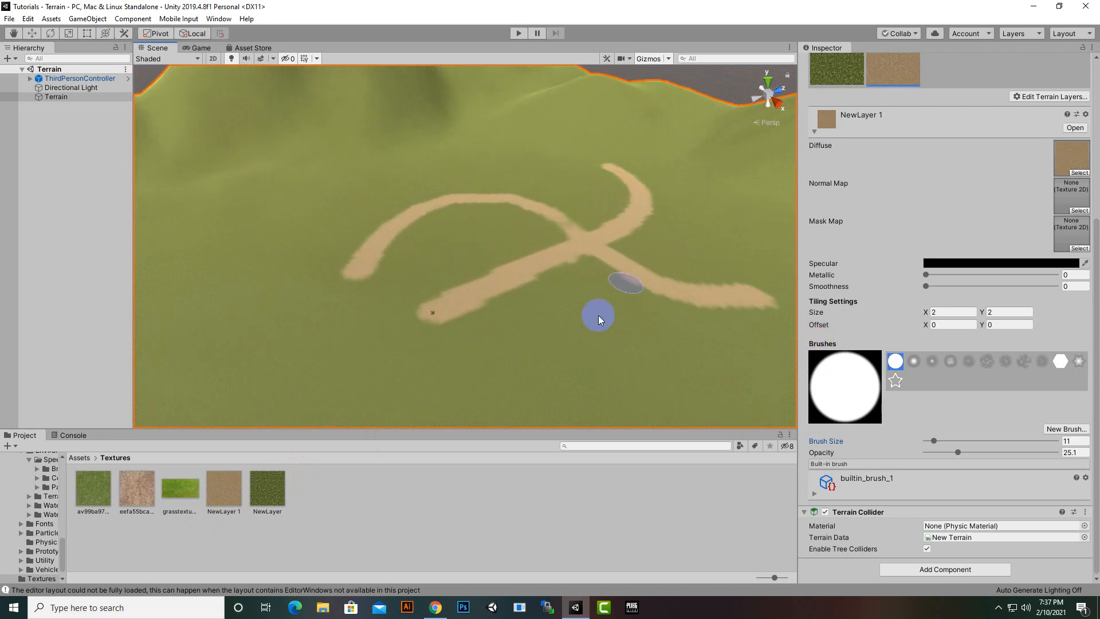
# Set the sand layer's Metallic value to 0.141.
pyautogui.scroll(5, 1031, 320)
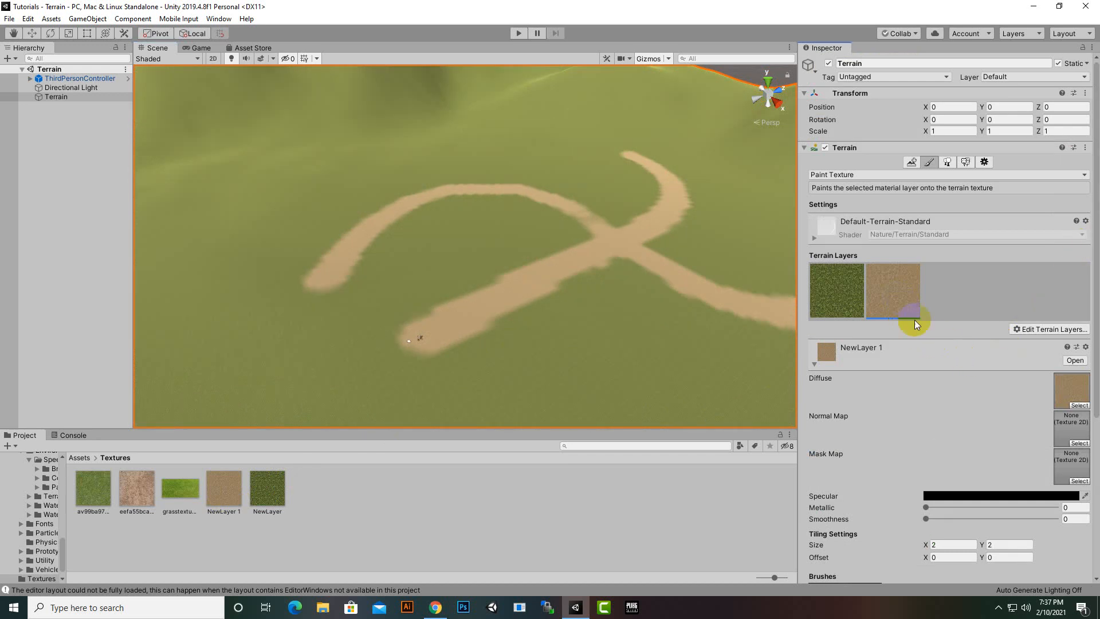
pyautogui.scroll(-4, 939, 367)
pyautogui.scroll(3, 582, 314)
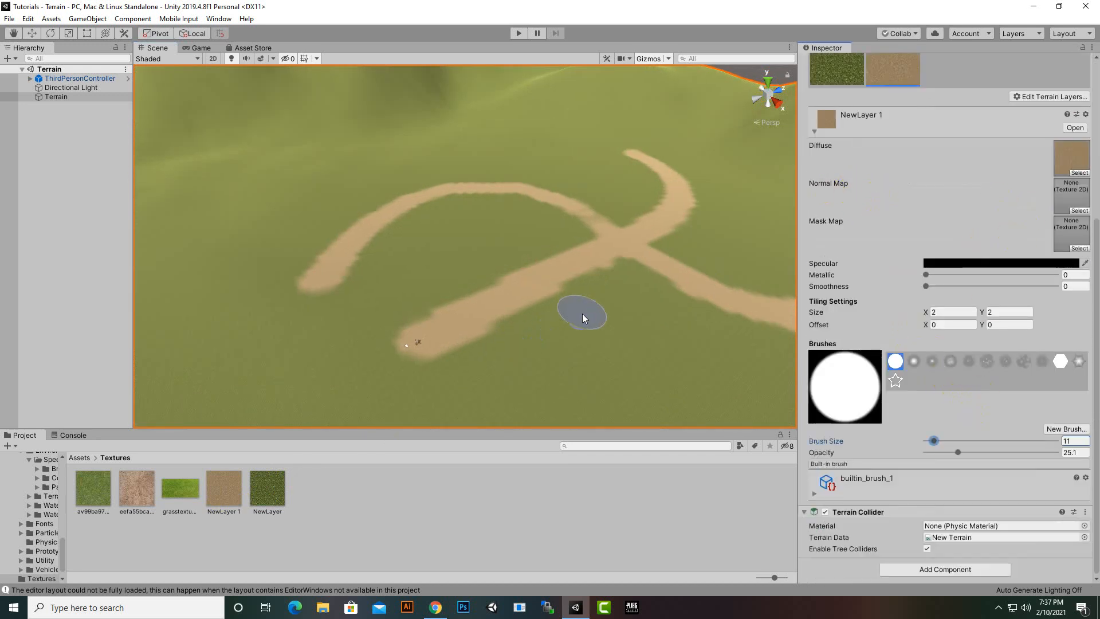
pyautogui.moveTo(653, 309); pyautogui.dragTo(637, 179, button='middle')
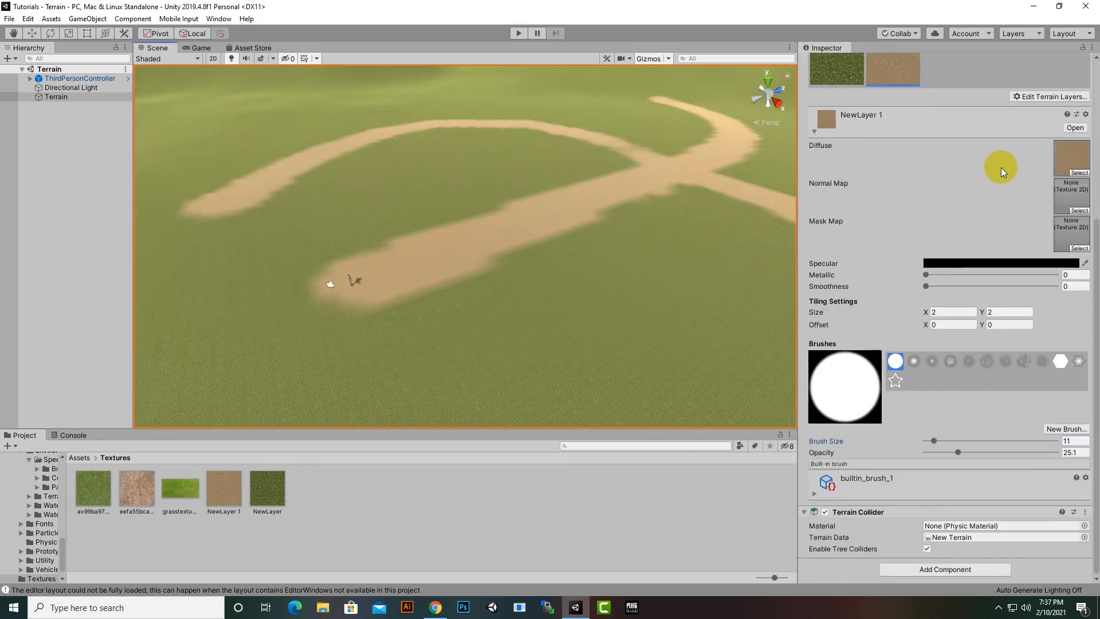
pyautogui.scroll(4, 1002, 165)
pyautogui.scroll(4, 642, 257)
pyautogui.scroll(5, 642, 257)
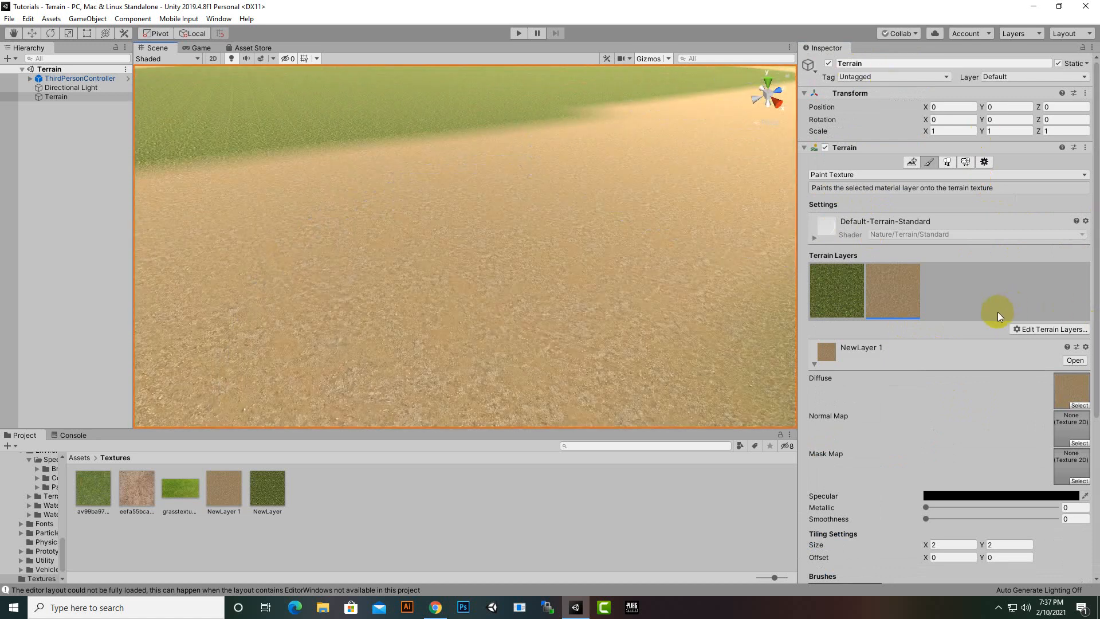
pyautogui.scroll(-5, 1019, 448)
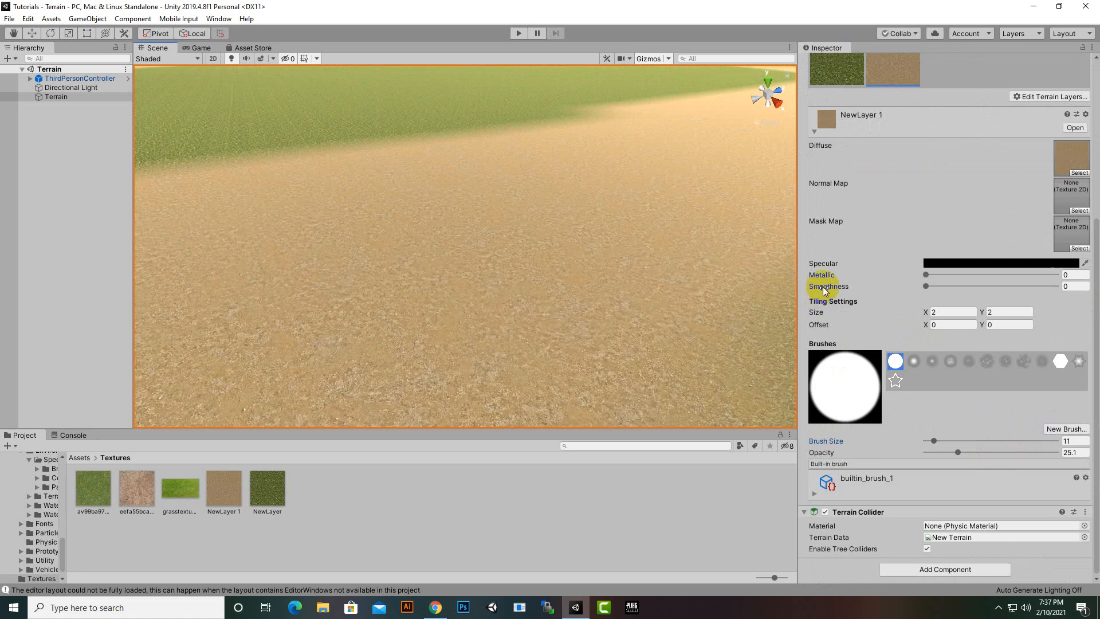
pyautogui.moveTo(926, 276); pyautogui.dragTo(944, 274)
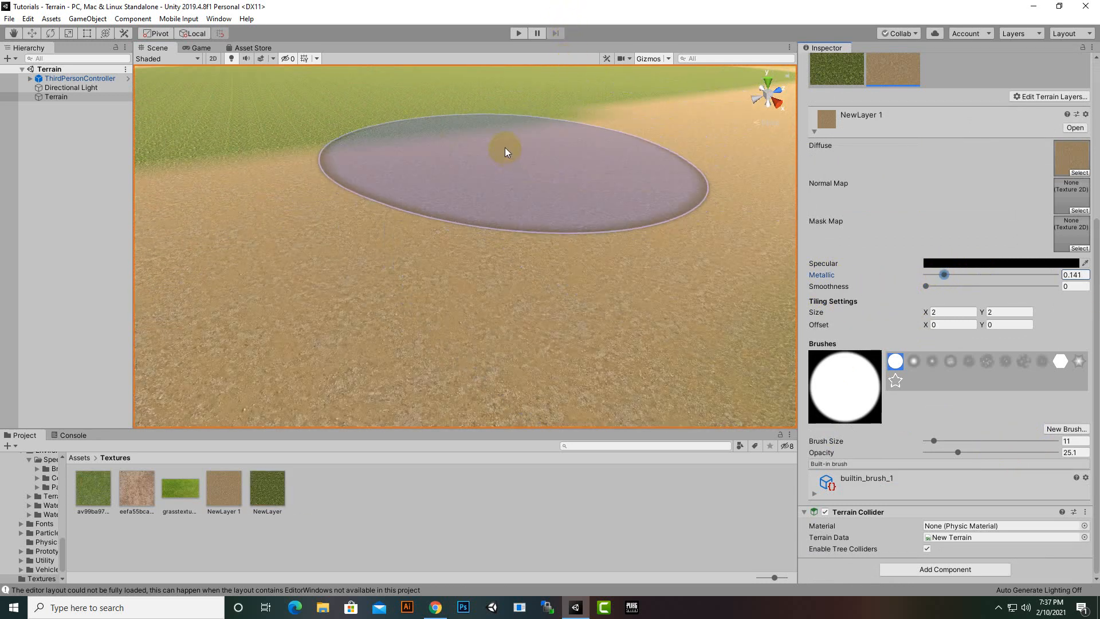
pyautogui.scroll(-5, 556, 303)
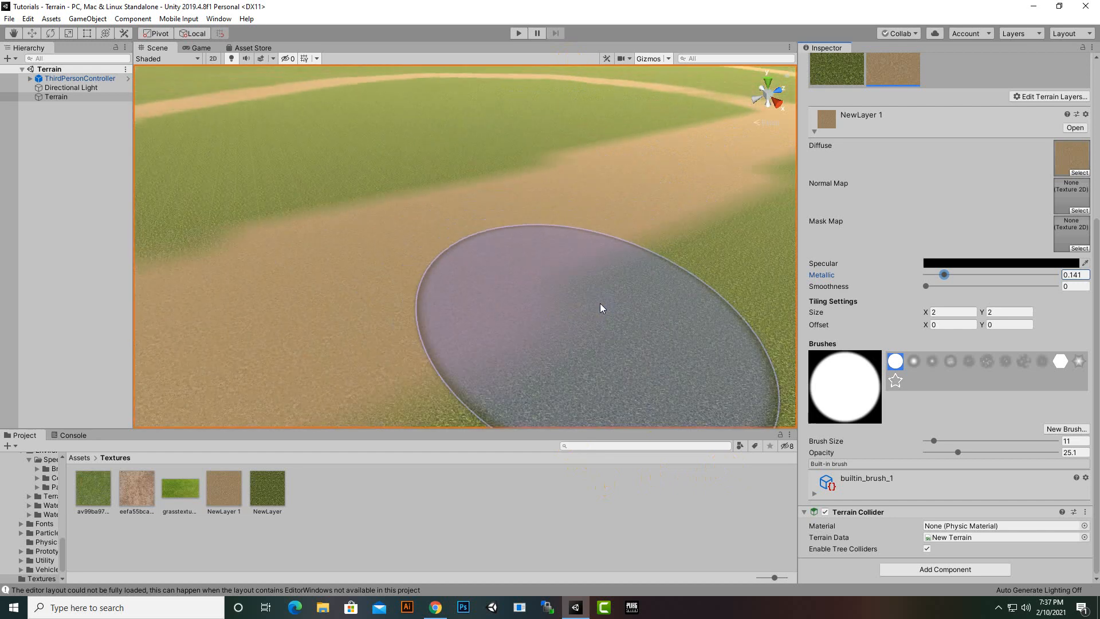
pyautogui.click(1039, 99)
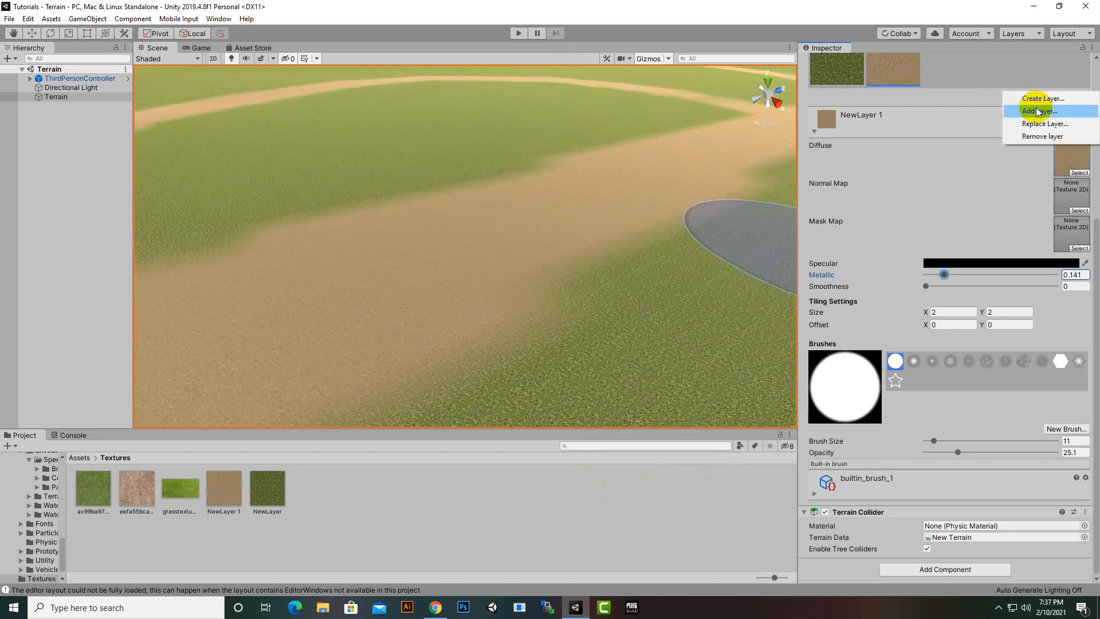
pyautogui.click(1036, 112)
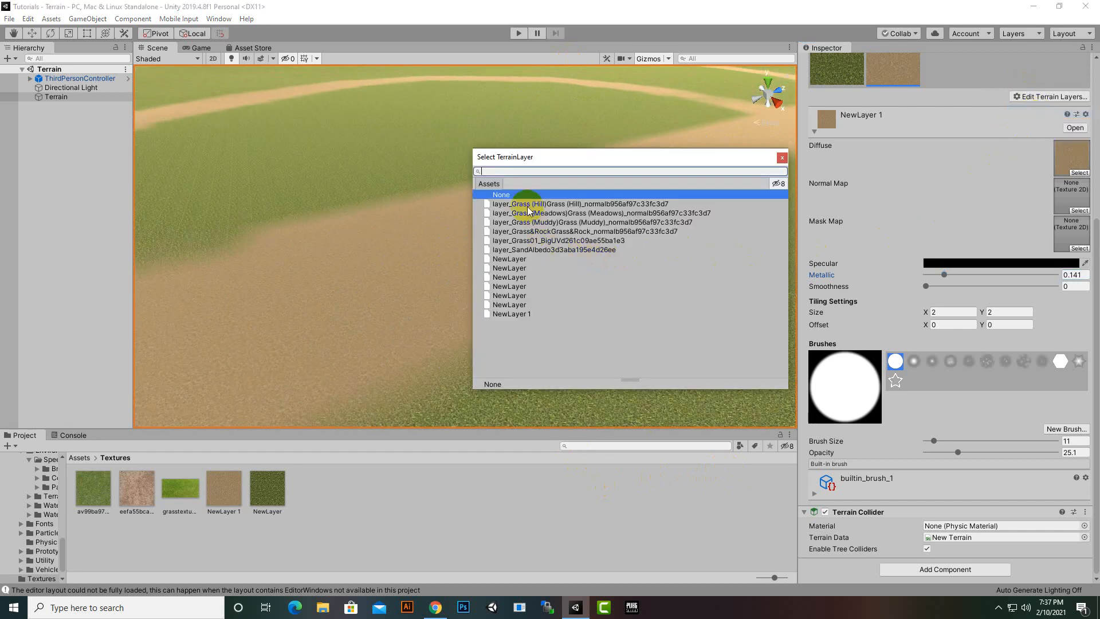
pyautogui.click(781, 158)
# Create a third terrain layer on the Terrain using the CliffAlbedoSpecular texture.
pyautogui.click(1050, 94)
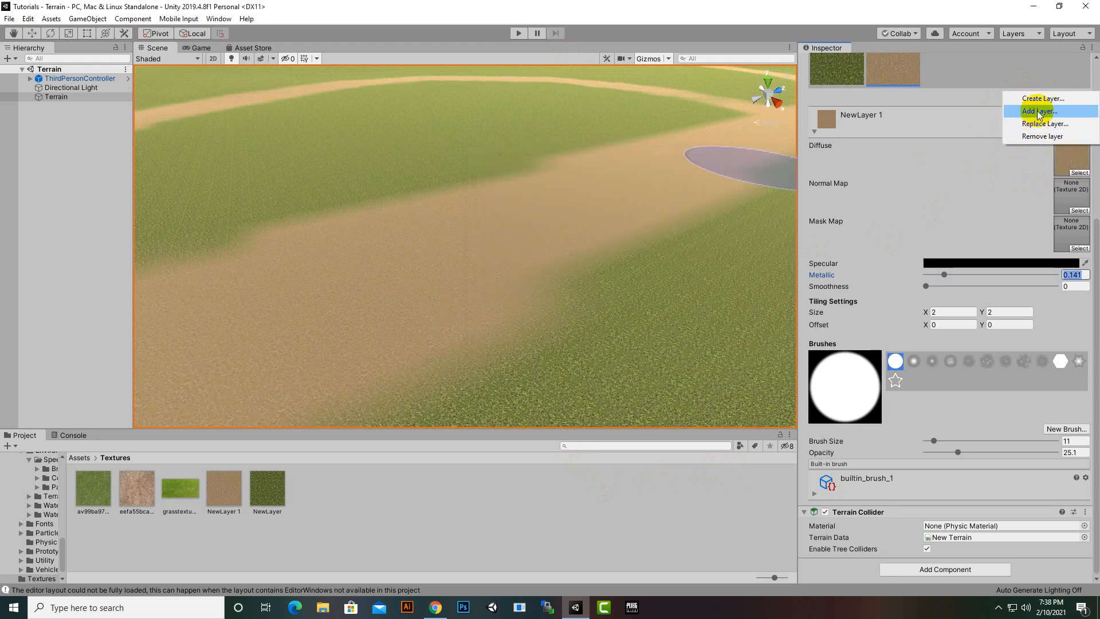
pyautogui.click(1035, 104)
pyautogui.scroll(-10, 675, 306)
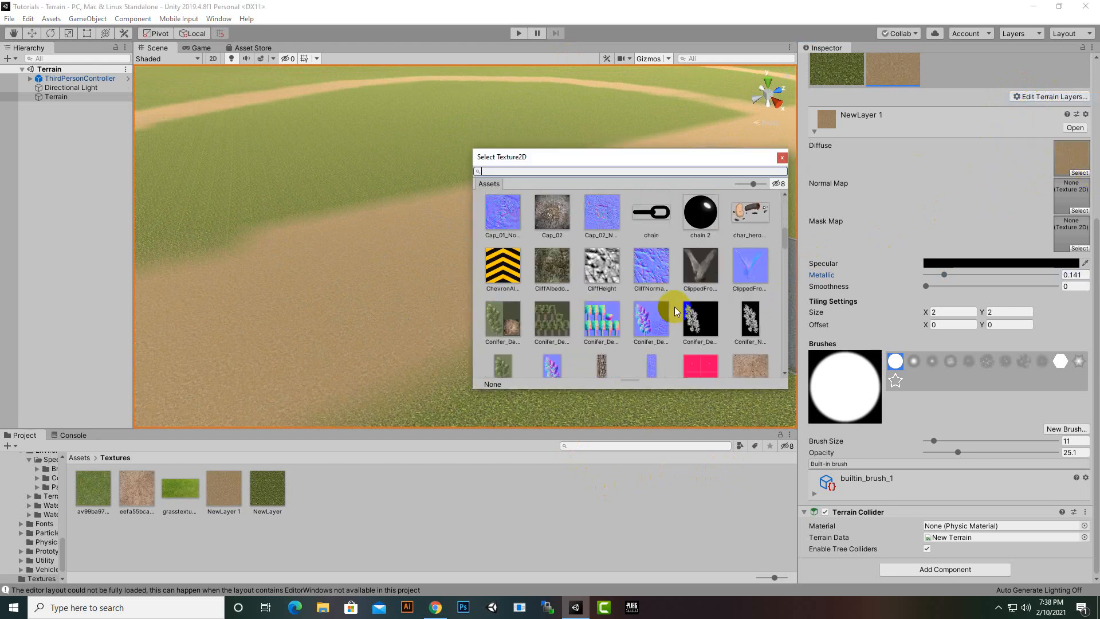
pyautogui.scroll(1, 676, 300)
pyautogui.click(539, 279)
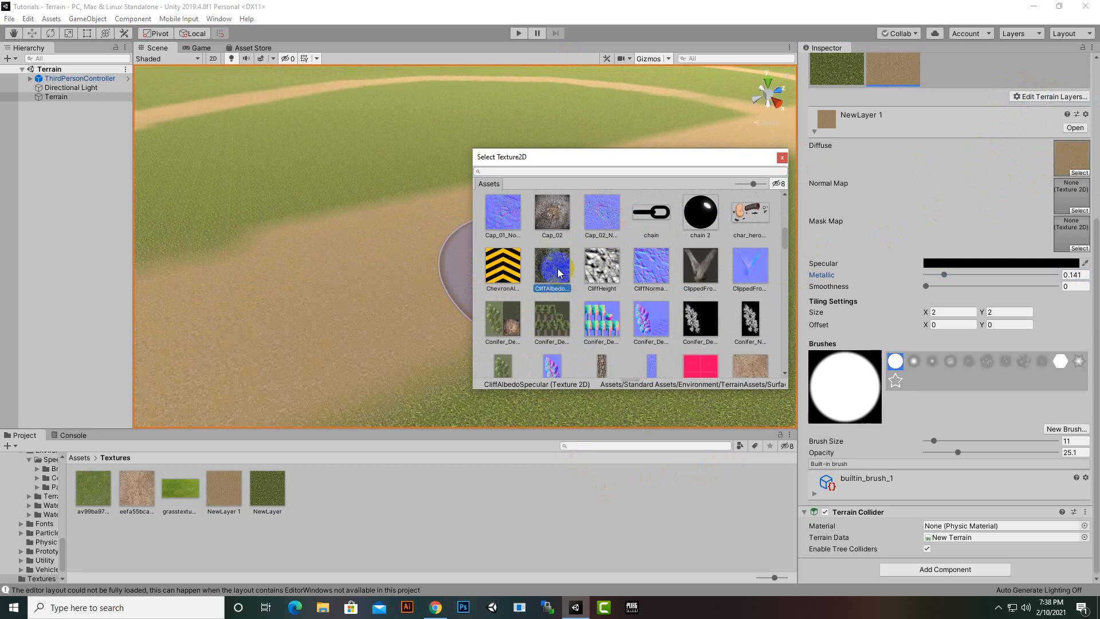
pyautogui.click(848, 356)
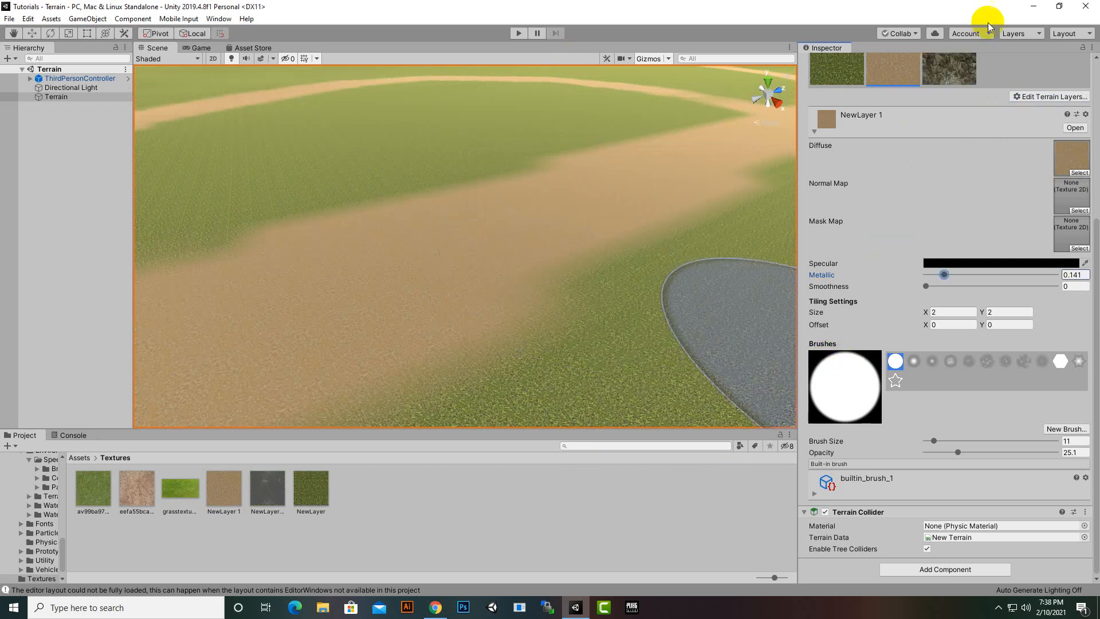
# Select the cliff layer for painting, set the brush size to 6 and choose the builtin_brush_8 brush.
pyautogui.click(960, 80)
pyautogui.scroll(3, 965, 192)
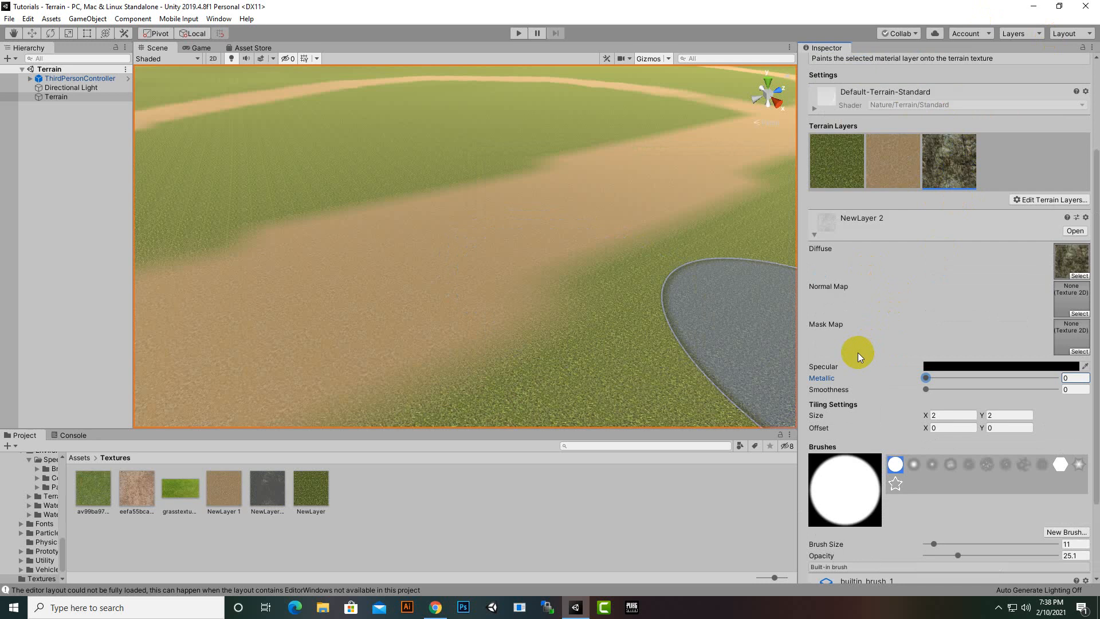
pyautogui.scroll(3, 941, 201)
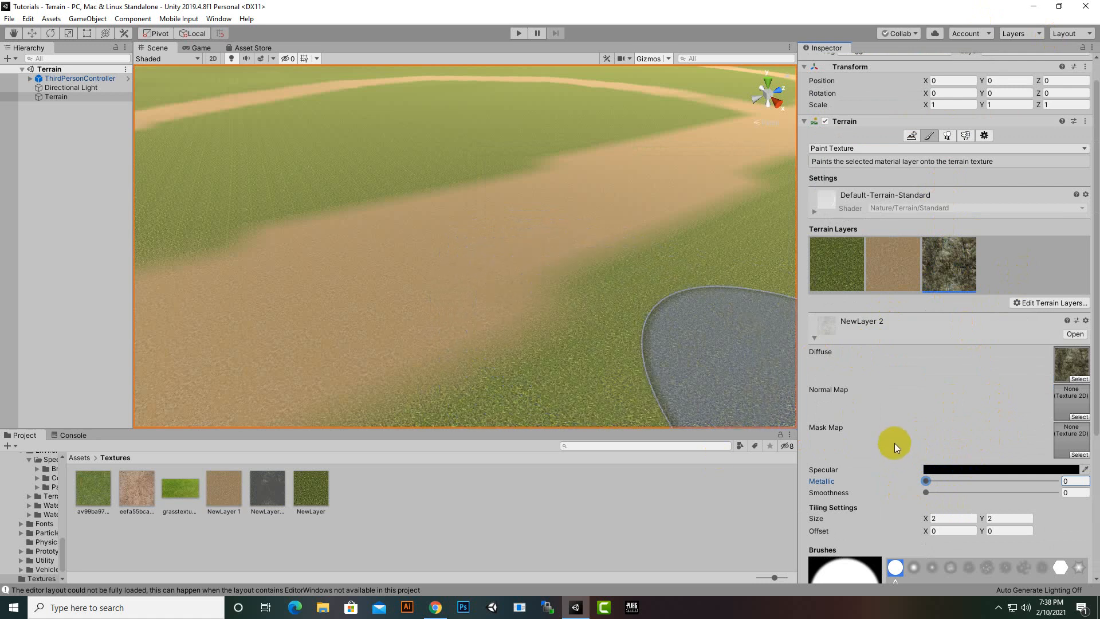
pyautogui.scroll(-6, 910, 482)
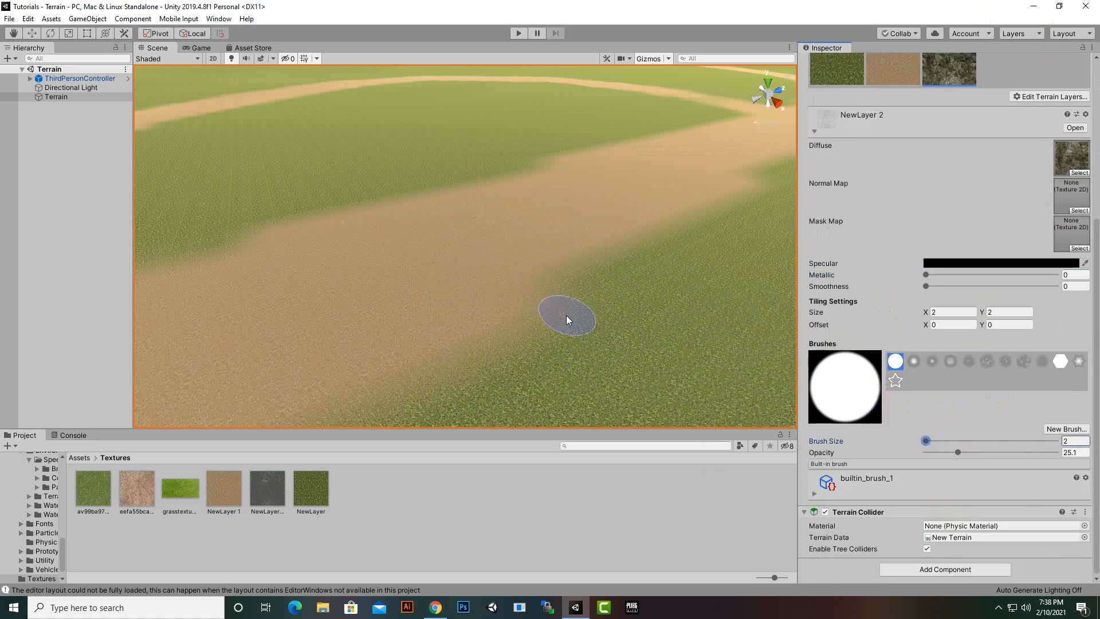
pyautogui.moveTo(923, 442); pyautogui.dragTo(929, 445)
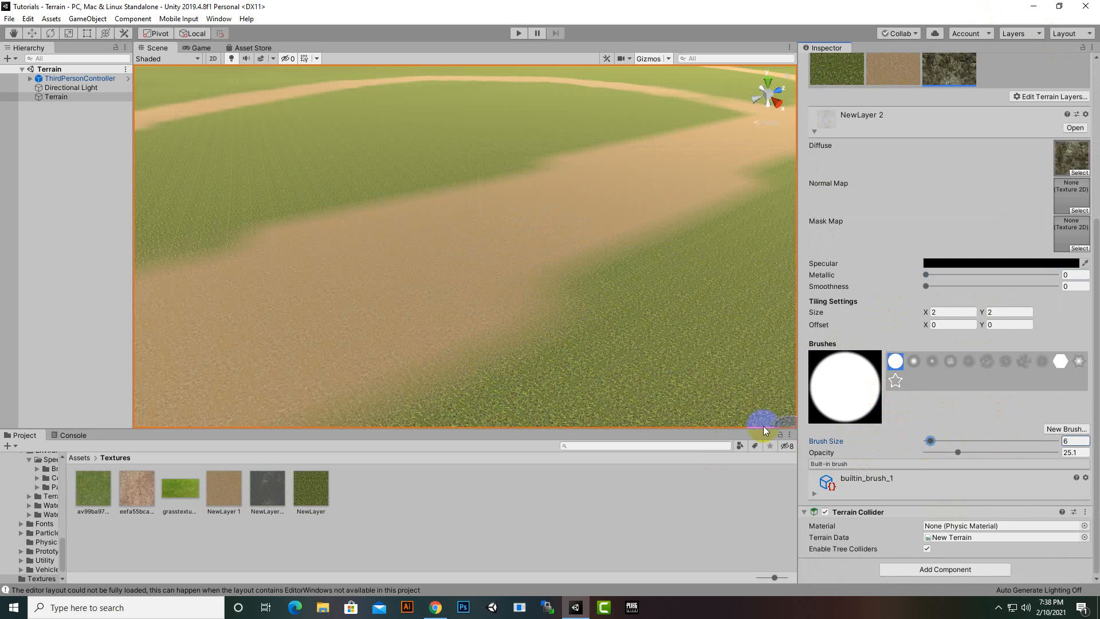
pyautogui.click(1019, 361)
# Paint a faint cliff-textured stroke along the edge between the straight sand path and the grass.
pyautogui.scroll(-3, 575, 294)
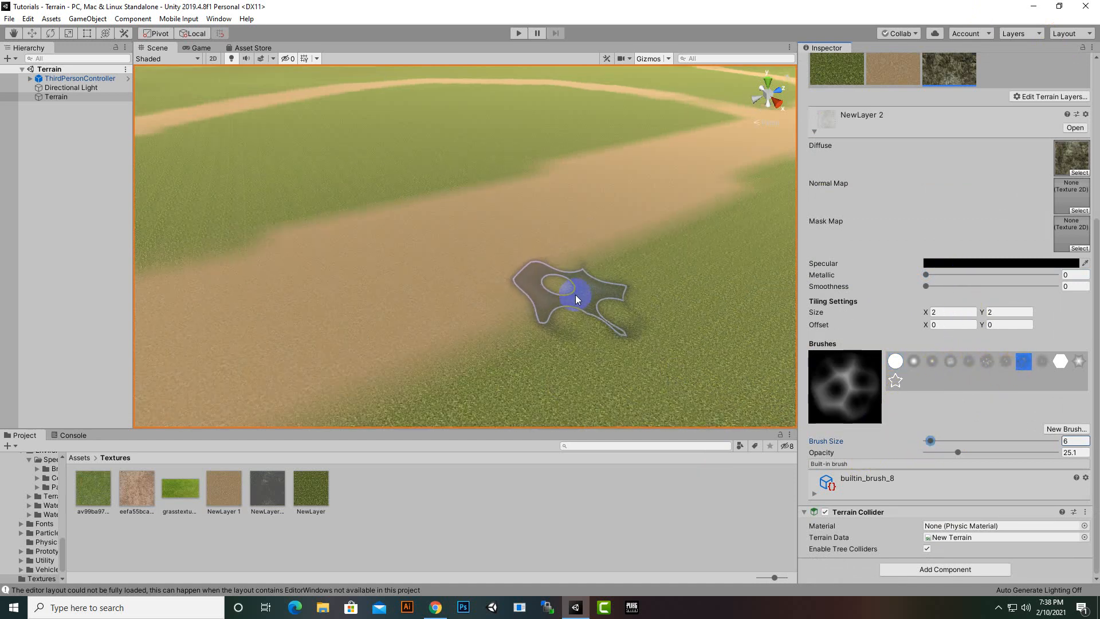
pyautogui.moveTo(511, 321)
pyautogui.mouseDown()
pyautogui.moveTo(523, 283)
pyautogui.moveTo(573, 252)
pyautogui.mouseUp()
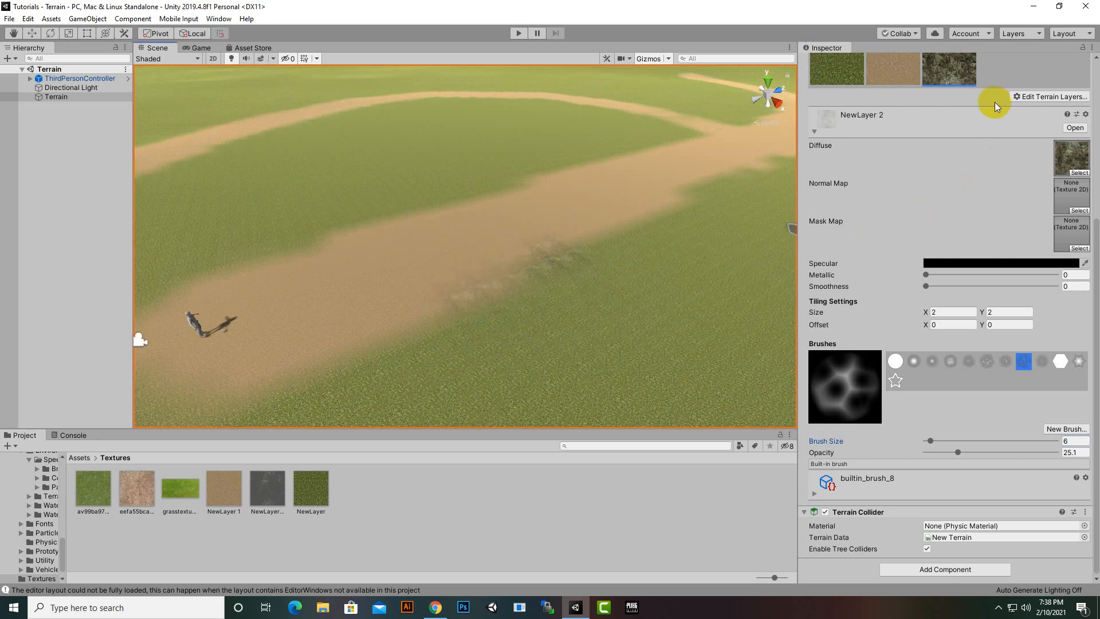
pyautogui.click(946, 79)
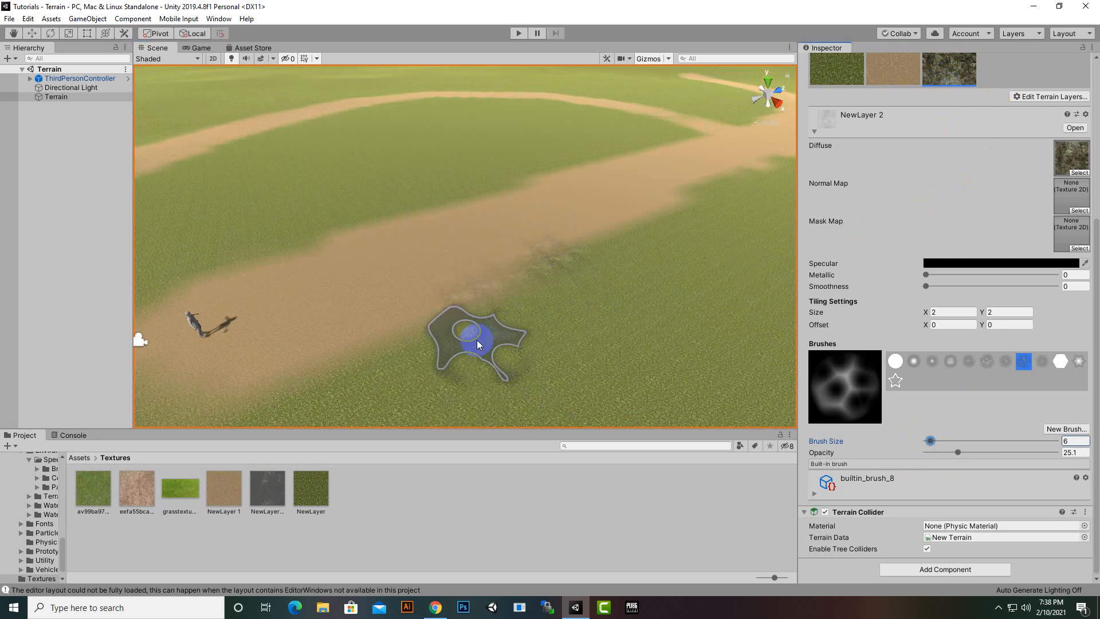
# Try painting a broad cliff-textured patch beside the sand path near the character, and undo it.
pyautogui.moveTo(485, 282)
pyautogui.mouseDown()
pyautogui.moveTo(506, 272)
pyautogui.moveTo(389, 316)
pyautogui.moveTo(454, 294)
pyautogui.moveTo(483, 297)
pyautogui.moveTo(466, 324)
pyautogui.moveTo(586, 299)
pyautogui.mouseUp()
pyautogui.moveTo(585, 299); pyautogui.dragTo(874, 158, button='middle')
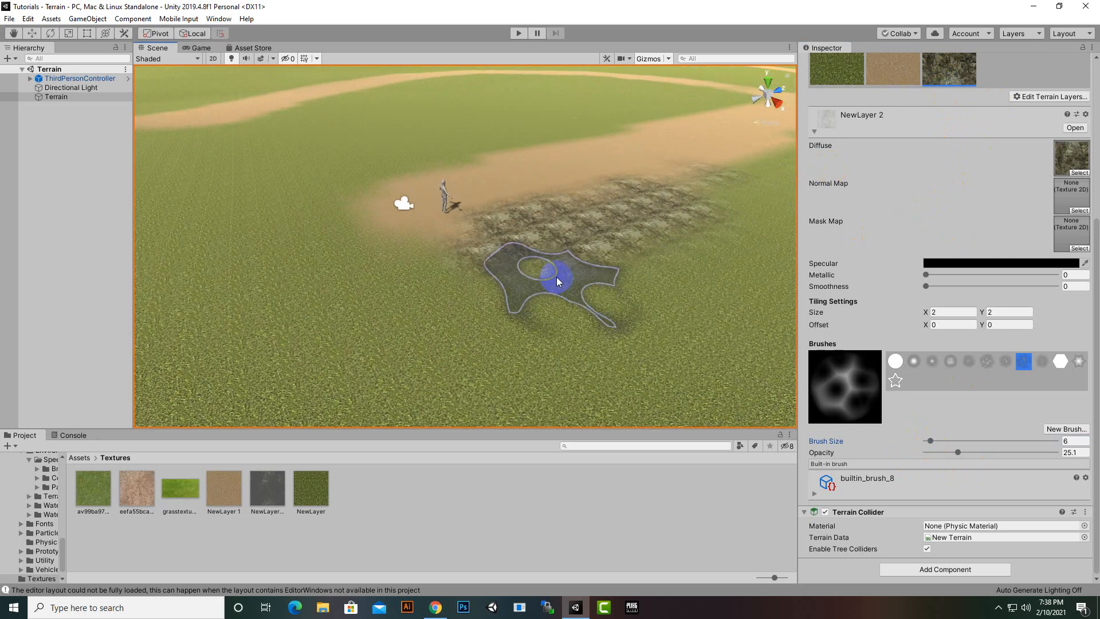
pyautogui.moveTo(550, 341); pyautogui.dragTo(486, 368, button='middle')
pyautogui.scroll(10, 643, 250)
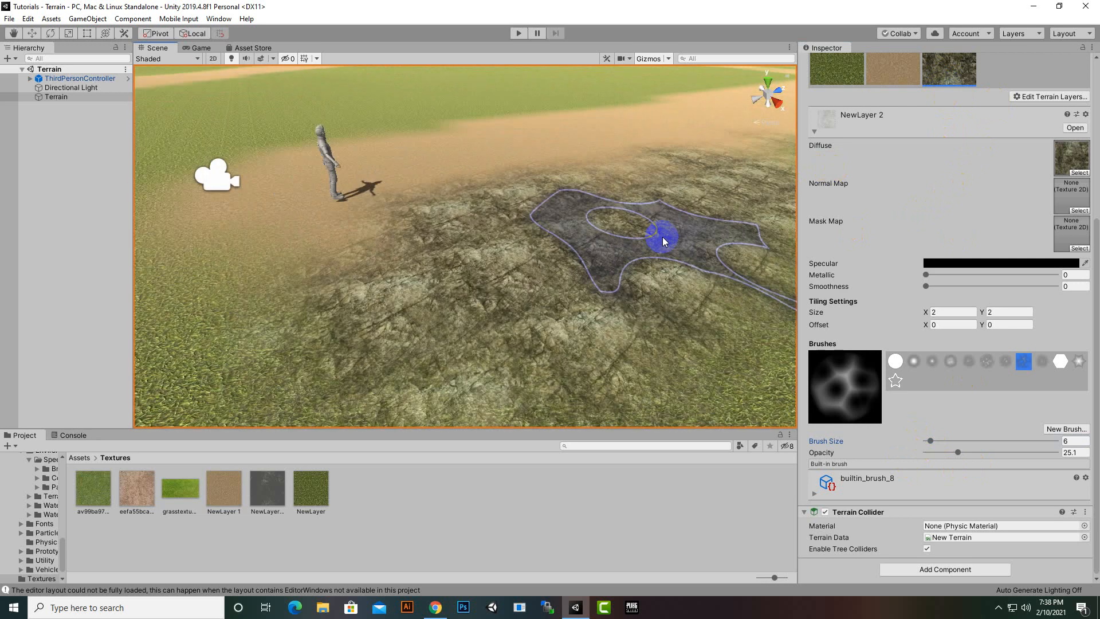
pyautogui.scroll(-4, 672, 225)
pyautogui.moveTo(672, 225)
pyautogui.mouseDown(button='middle')
pyautogui.moveTo(445, 397)
pyautogui.moveTo(518, 334)
pyautogui.moveTo(629, 315)
pyautogui.moveTo(516, 319)
pyautogui.mouseUp(button='middle')
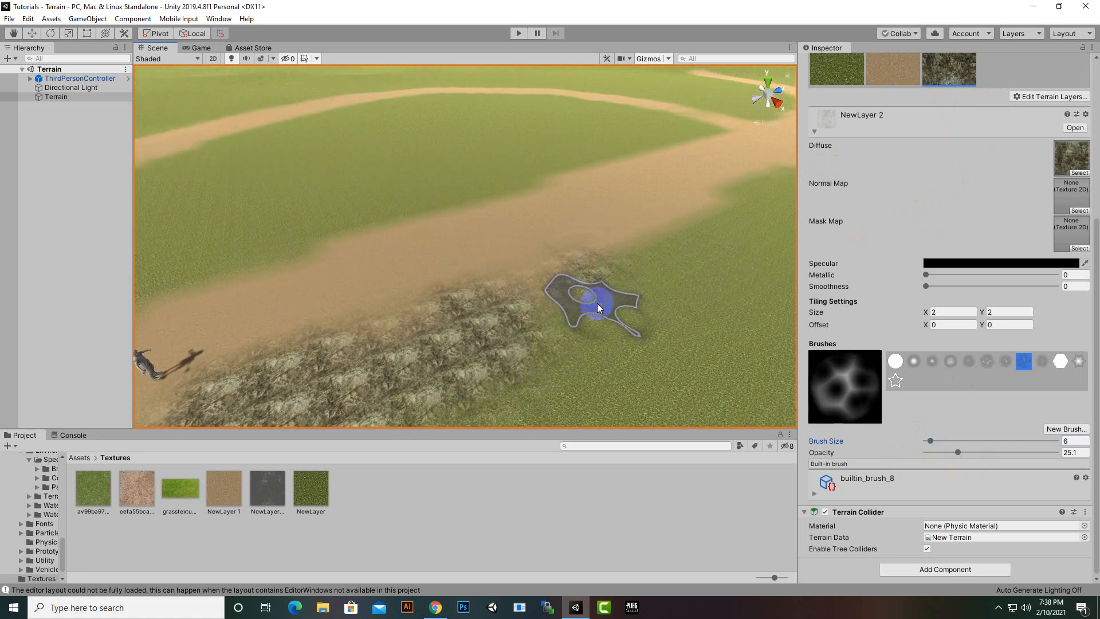
pyautogui.hotkey('ctrl', 'z')
# Reduce the brush size to 4 and paint a narrow cliff-textured border along the near edge of the straight sand path.
pyautogui.click(935, 437)
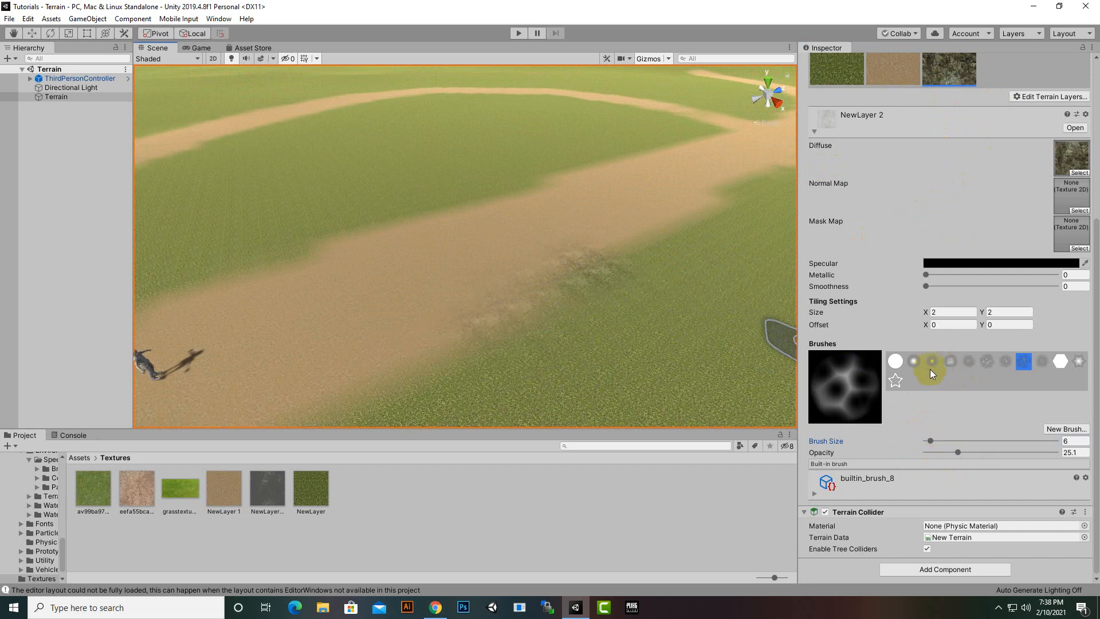
pyautogui.click(1080, 440)
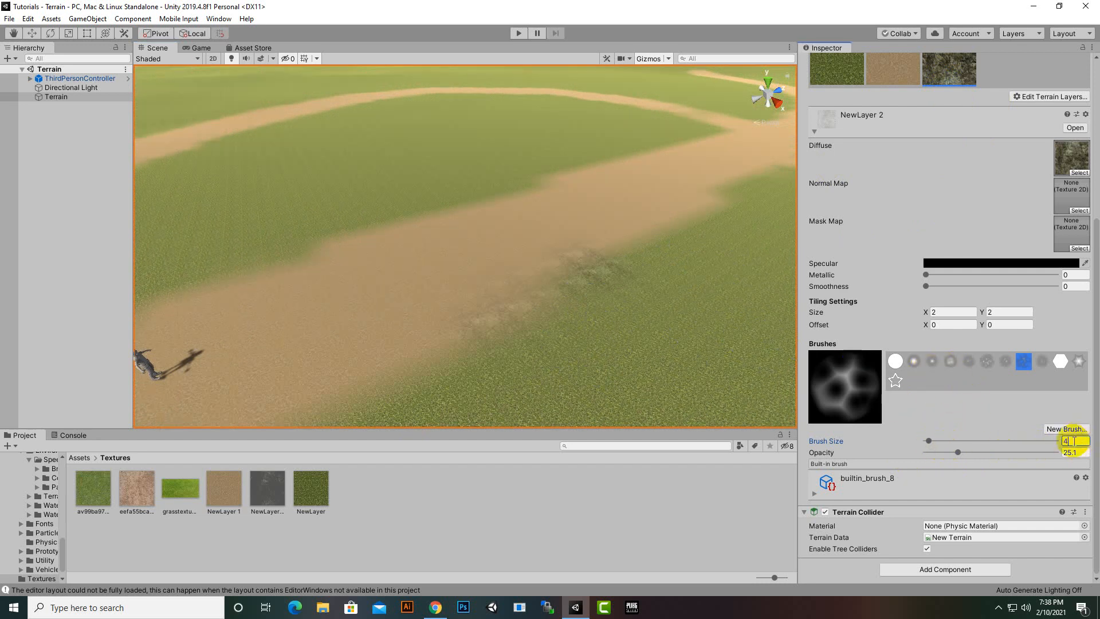
pyautogui.scroll(-3, 513, 290)
pyautogui.moveTo(514, 290); pyautogui.dragTo(582, 225, button='middle')
pyautogui.scroll(-2, 582, 226)
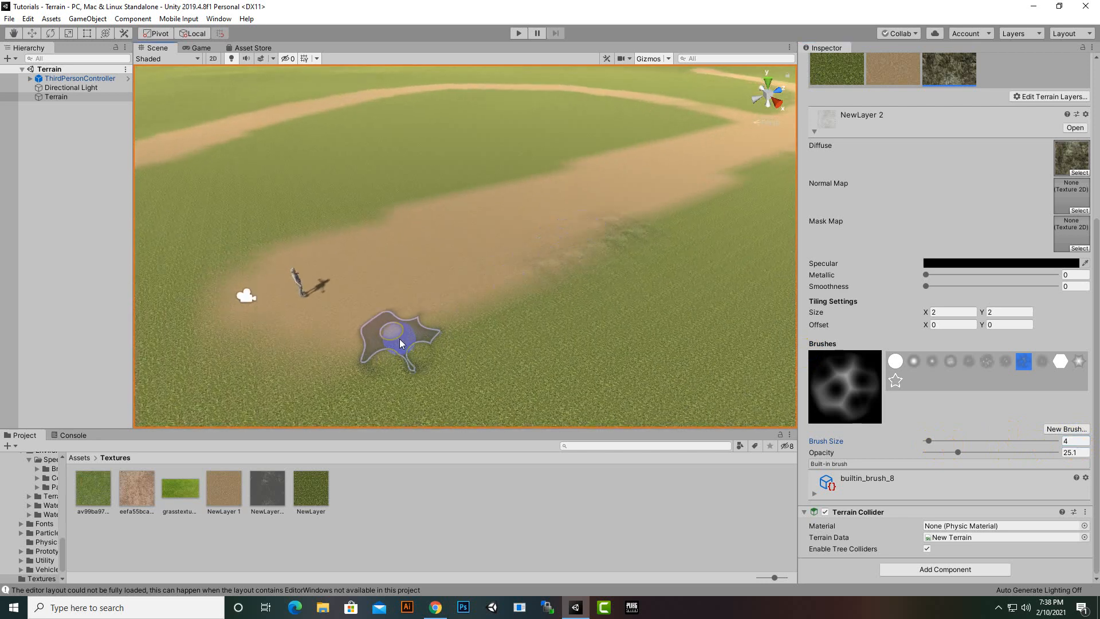
pyautogui.scroll(2, 400, 344)
pyautogui.moveTo(294, 385)
pyautogui.mouseDown()
pyautogui.moveTo(364, 368)
pyautogui.moveTo(697, 224)
pyautogui.moveTo(572, 270)
pyautogui.moveTo(678, 221)
pyautogui.moveTo(657, 239)
pyautogui.moveTo(670, 241)
pyautogui.mouseUp()
pyautogui.moveTo(716, 226); pyautogui.dragTo(638, 299, button='middle')
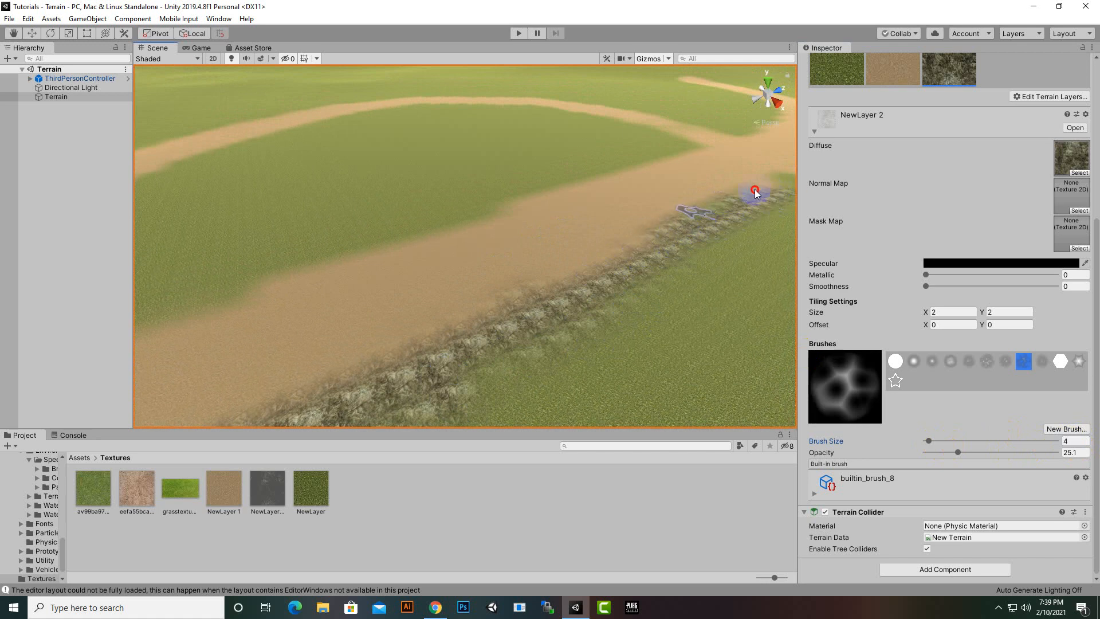
pyautogui.moveTo(719, 213); pyautogui.dragTo(700, 221)
# Extend the cliff-textured border along the near edge of the straight sand path to the junction and around its corner.
pyautogui.scroll(8, 617, 285)
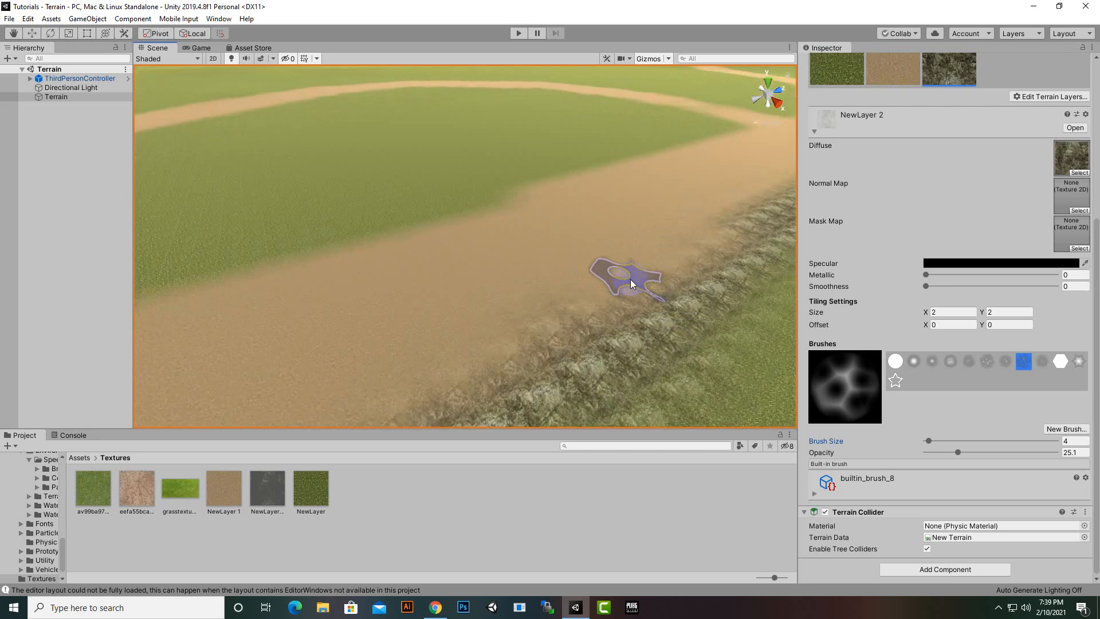
pyautogui.moveTo(494, 224); pyautogui.dragTo(455, 212, button='middle')
pyautogui.scroll(-3, 465, 218)
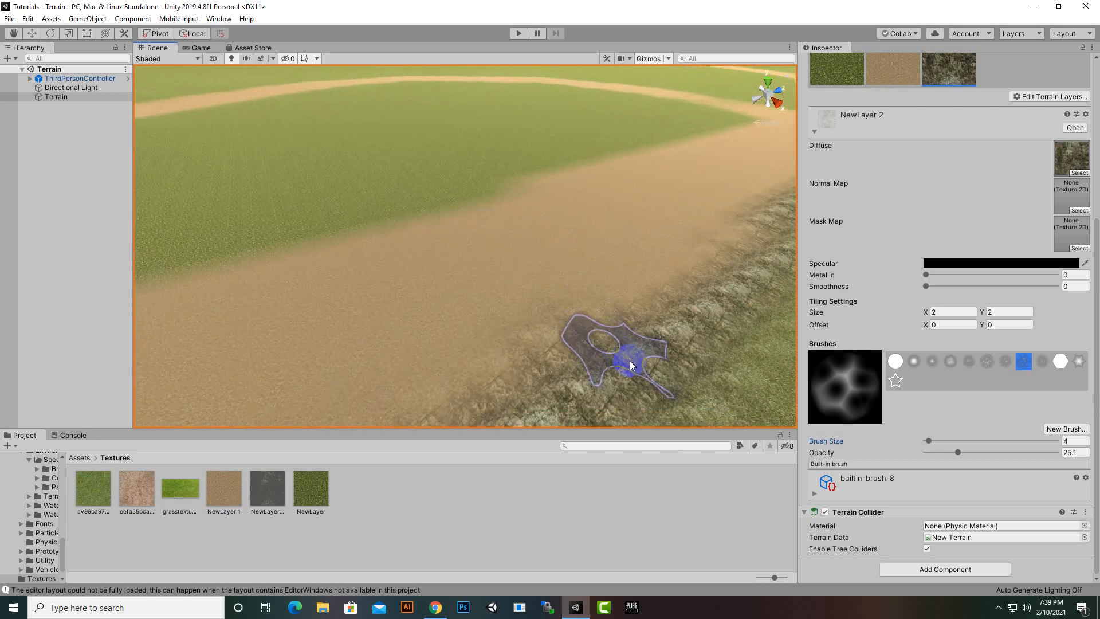
pyautogui.moveTo(635, 281); pyautogui.dragTo(594, 201, button='middle')
pyautogui.moveTo(640, 285); pyautogui.dragTo(436, 401, button='middle')
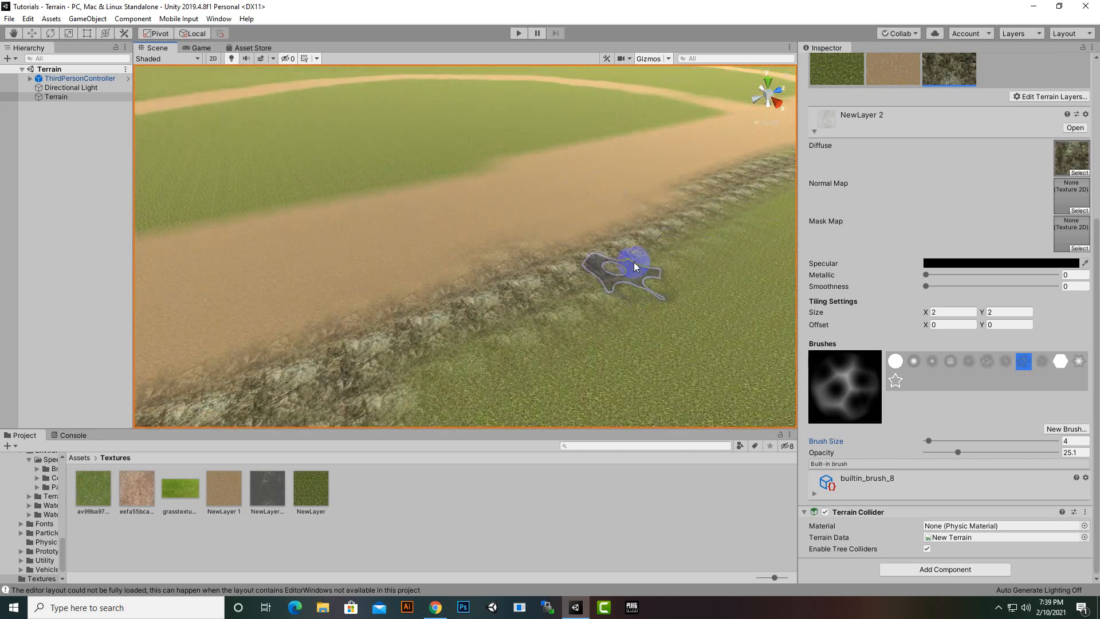
pyautogui.moveTo(633, 267); pyautogui.dragTo(334, 488, button='middle')
pyautogui.moveTo(562, 358); pyautogui.dragTo(366, 442, button='middle')
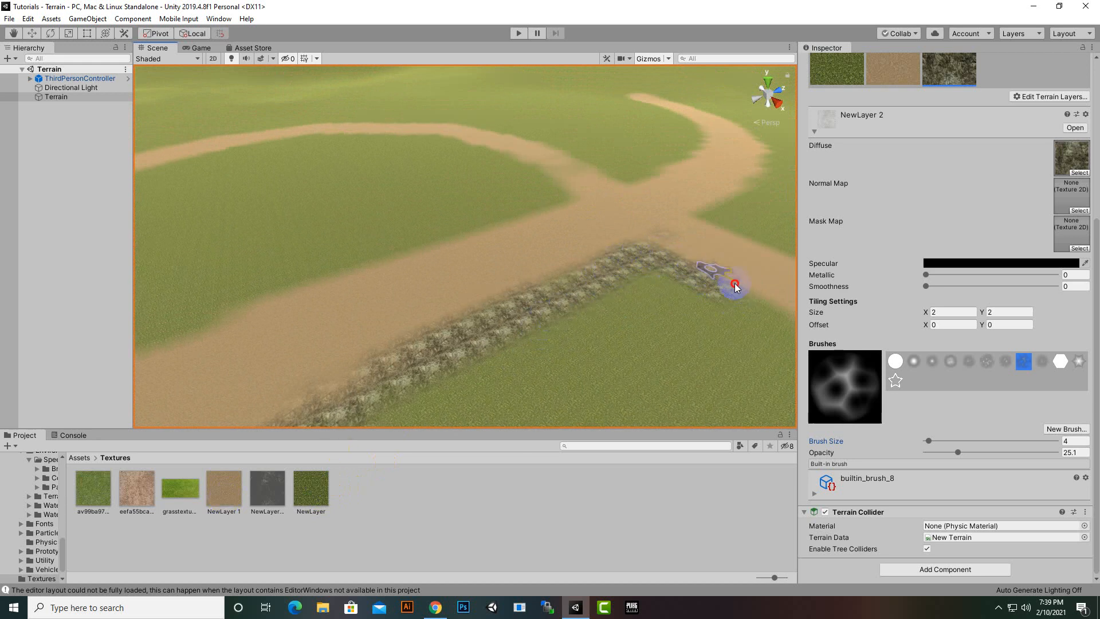
# Paint a cliff-textured border along the far edge of the straight sand path, from the junction to the path's end near the character.
pyautogui.scroll(3, 716, 252)
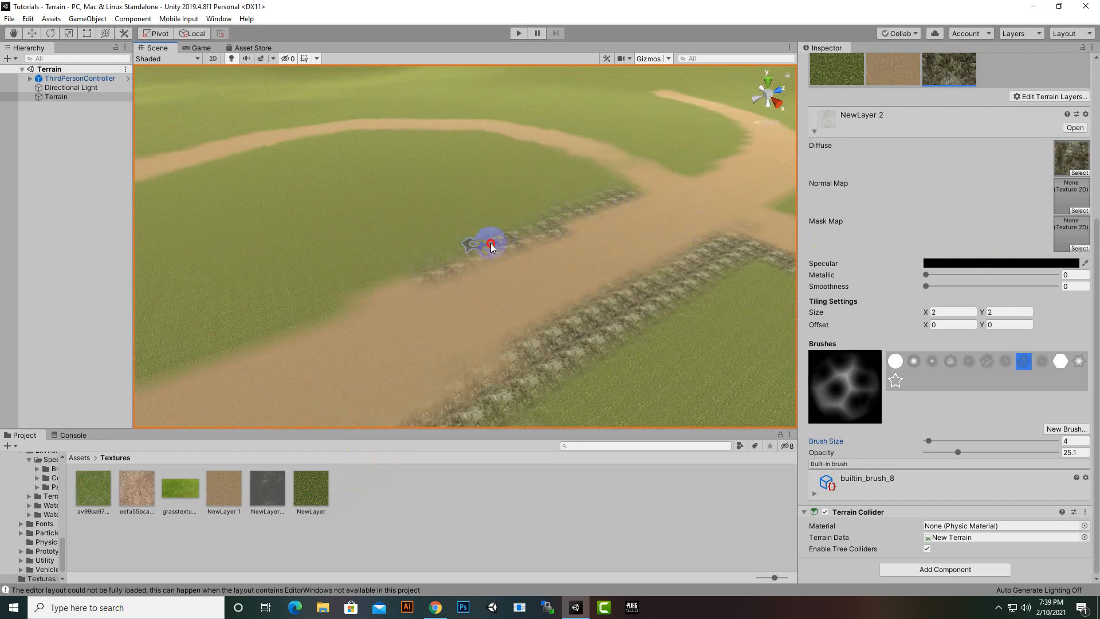
pyautogui.moveTo(378, 295)
pyautogui.mouseDown()
pyautogui.moveTo(208, 361)
pyautogui.moveTo(342, 305)
pyautogui.moveTo(329, 313)
pyautogui.mouseUp()
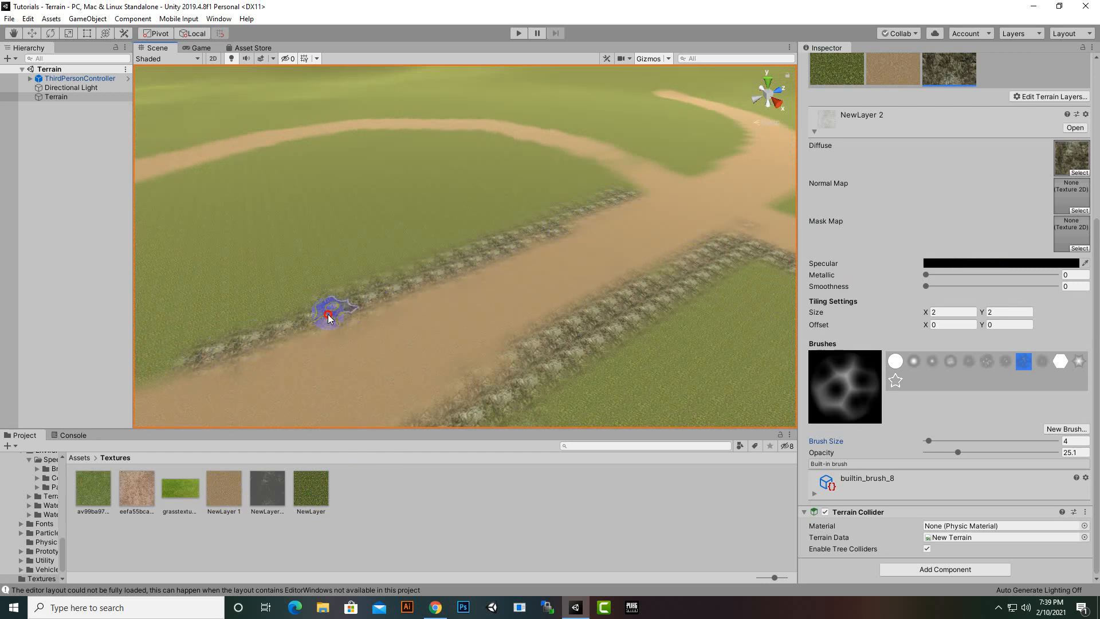
pyautogui.moveTo(581, 315)
pyautogui.mouseDown(button='middle')
pyautogui.moveTo(864, 225)
pyautogui.moveTo(1, 294)
pyautogui.mouseUp(button='middle')
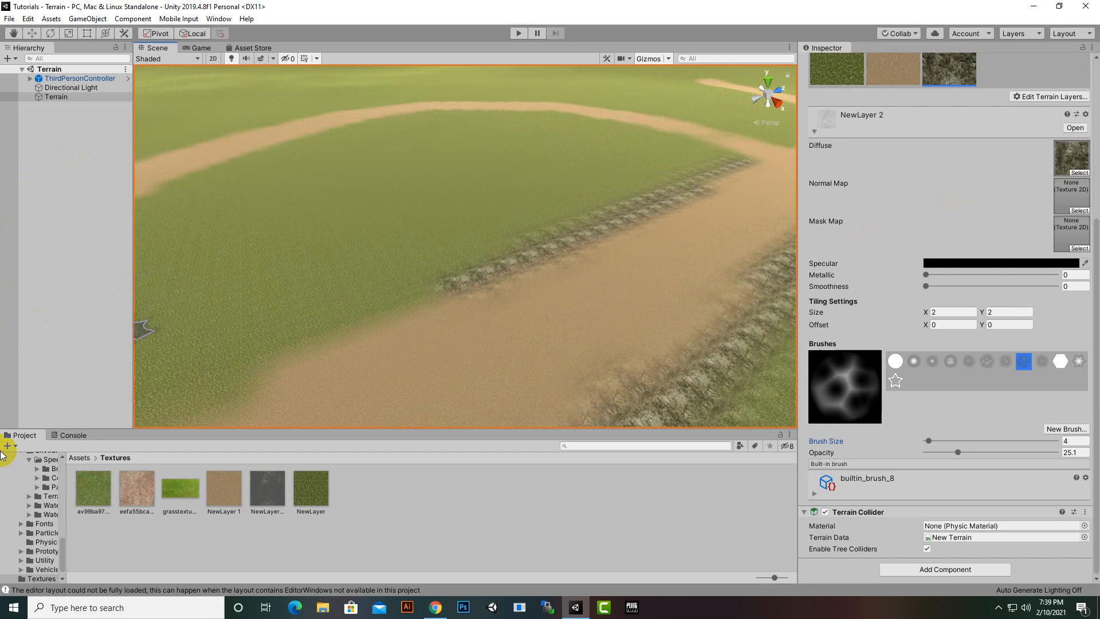
pyautogui.moveTo(1, 455); pyautogui.dragTo(634, 245, button='middle')
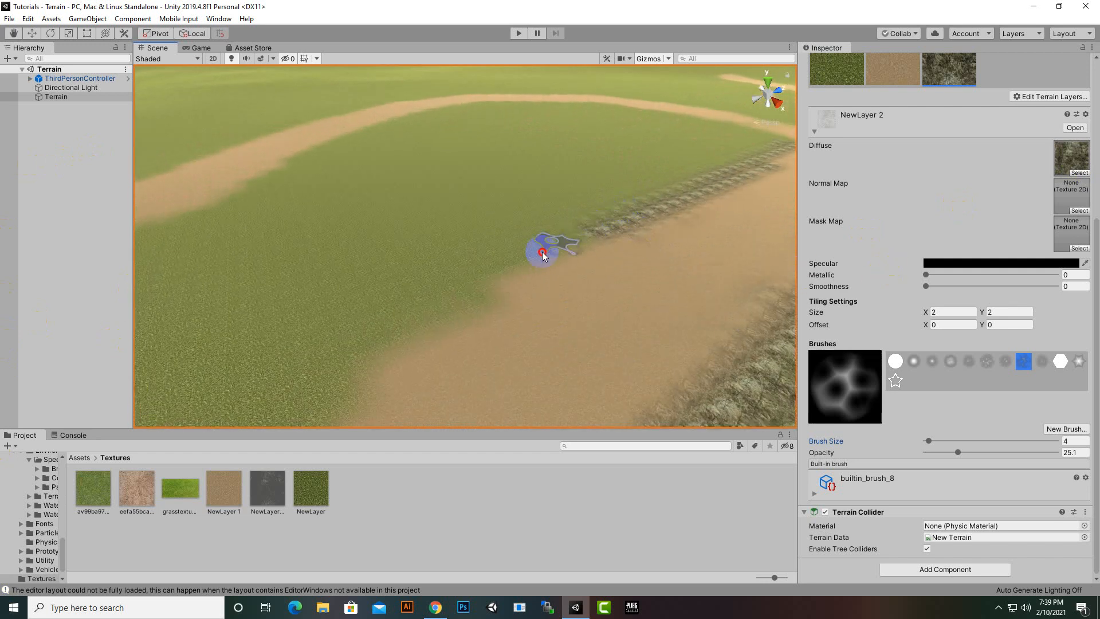
pyautogui.moveTo(542, 256)
pyautogui.mouseDown()
pyautogui.moveTo(612, 222)
pyautogui.moveTo(612, 241)
pyautogui.moveTo(442, 327)
pyautogui.moveTo(457, 314)
pyautogui.moveTo(423, 320)
pyautogui.mouseUp()
pyautogui.scroll(-2, 549, 285)
pyautogui.moveTo(549, 285); pyautogui.dragTo(599, 257, button='middle')
pyautogui.moveTo(563, 318); pyautogui.dragTo(415, 315, button='middle')
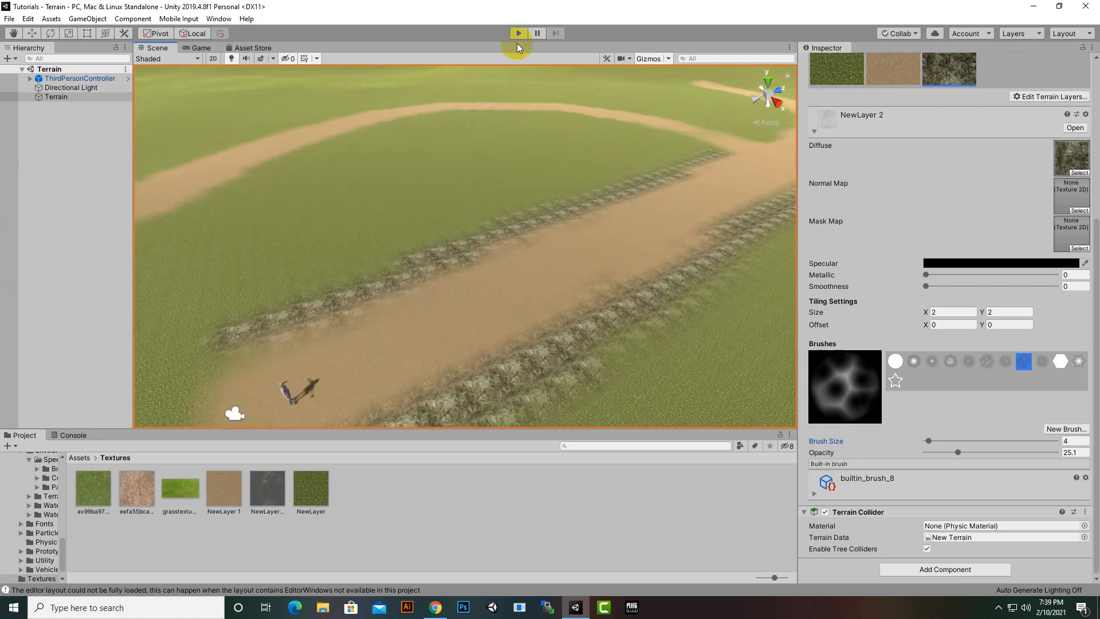
# Play-test the scene by walking the character along and across the sand path and its cliff borders, and stop the game.
pyautogui.click(519, 33)
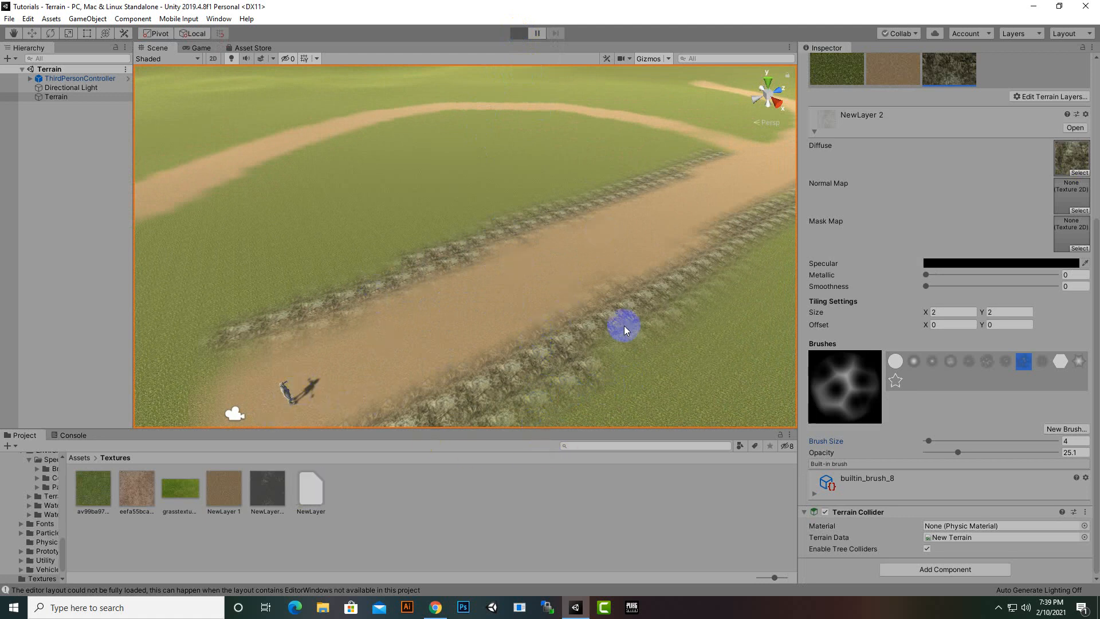
pyautogui.press('w')
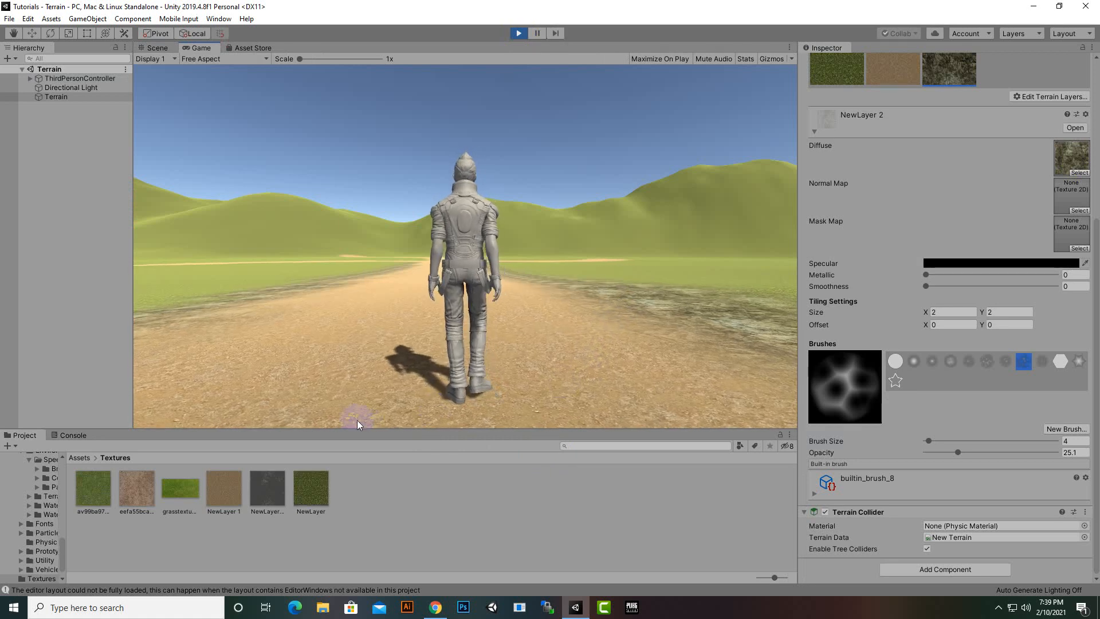
pyautogui.press('d')
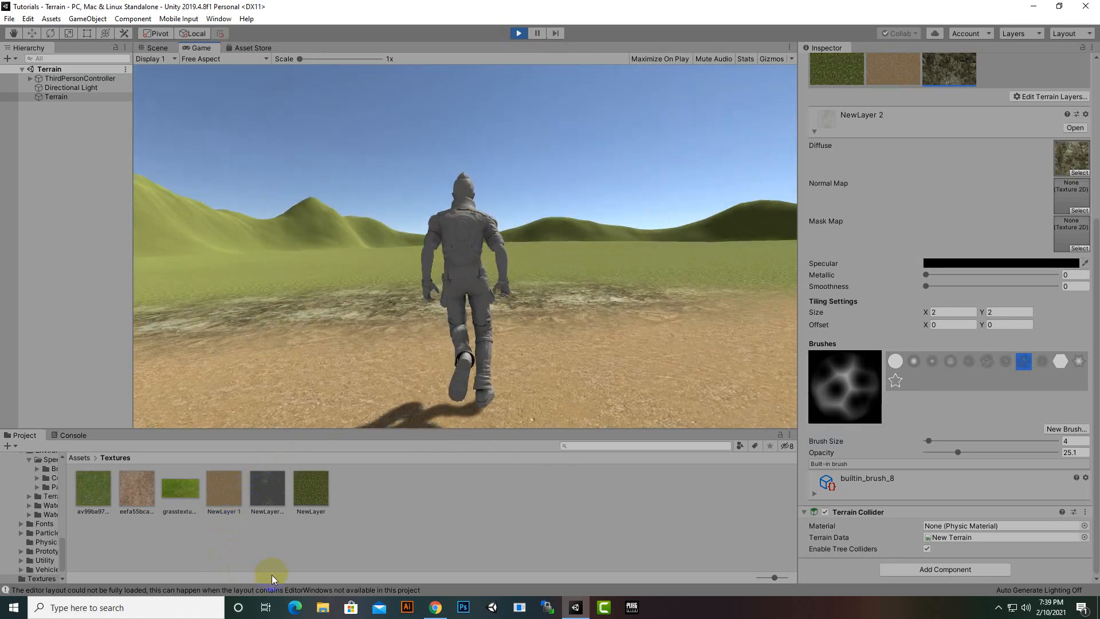
pyautogui.press('a')
pyautogui.press('a')
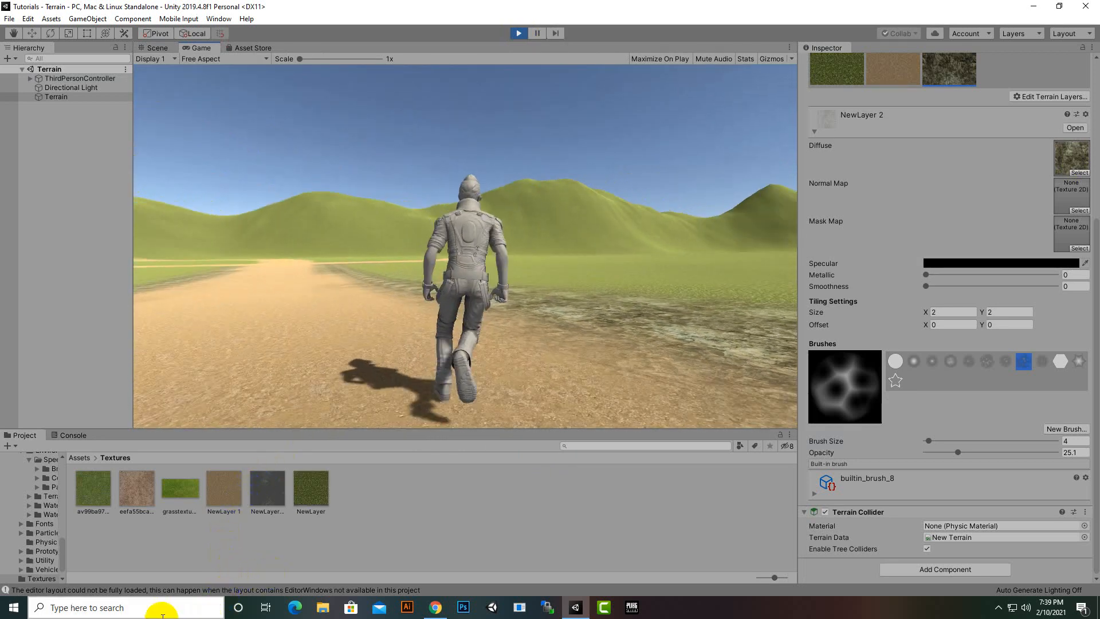
pyautogui.press('a')
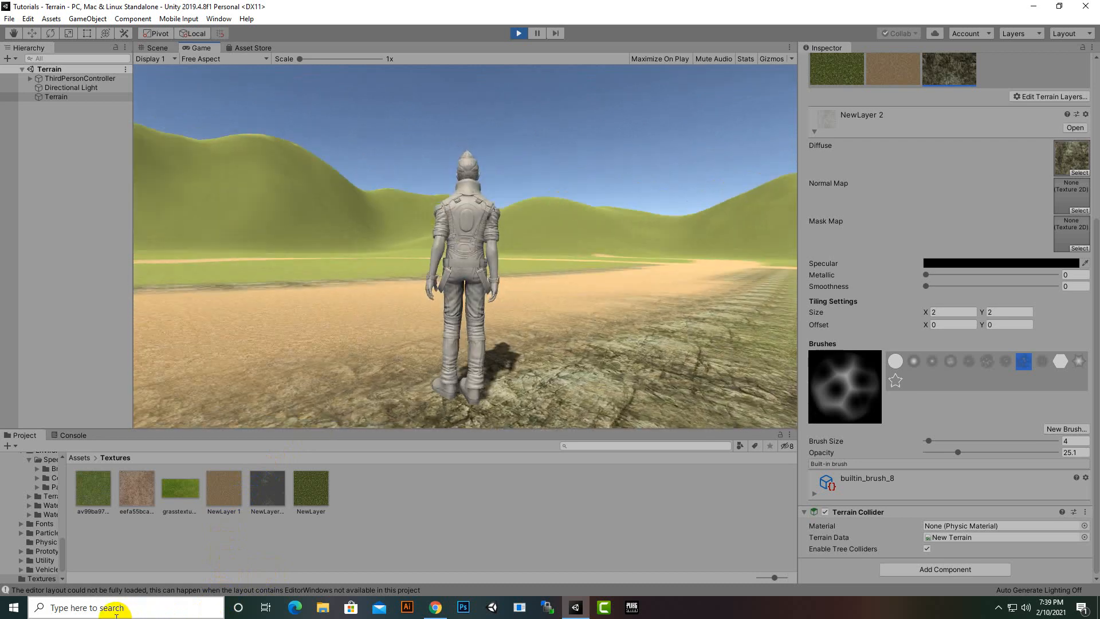
pyautogui.press('w')
pyautogui.press('s')
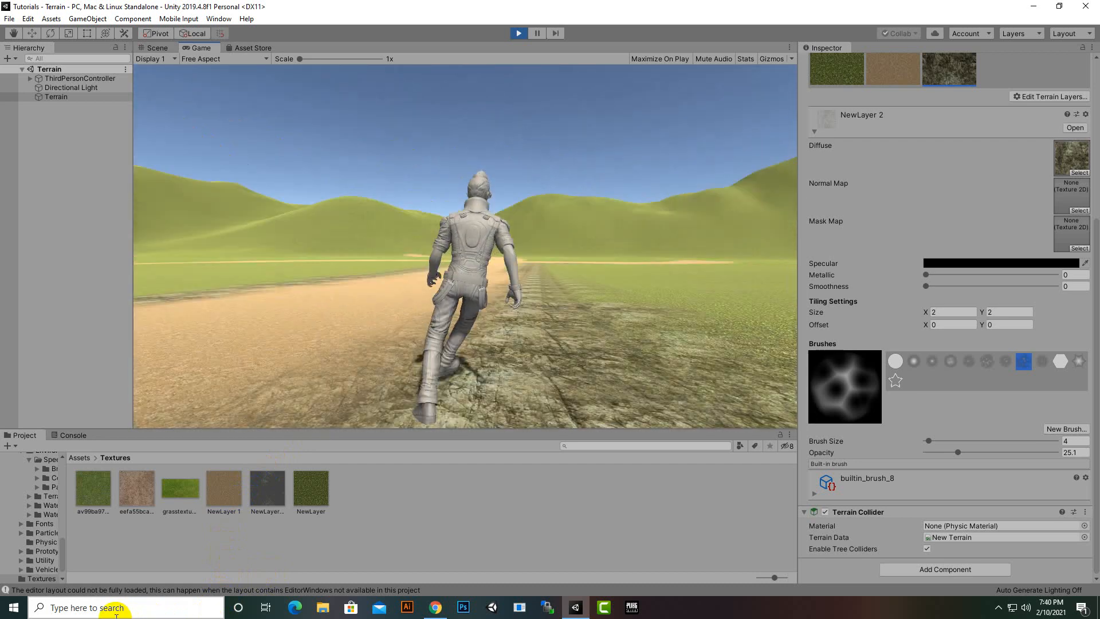
pyautogui.press('a')
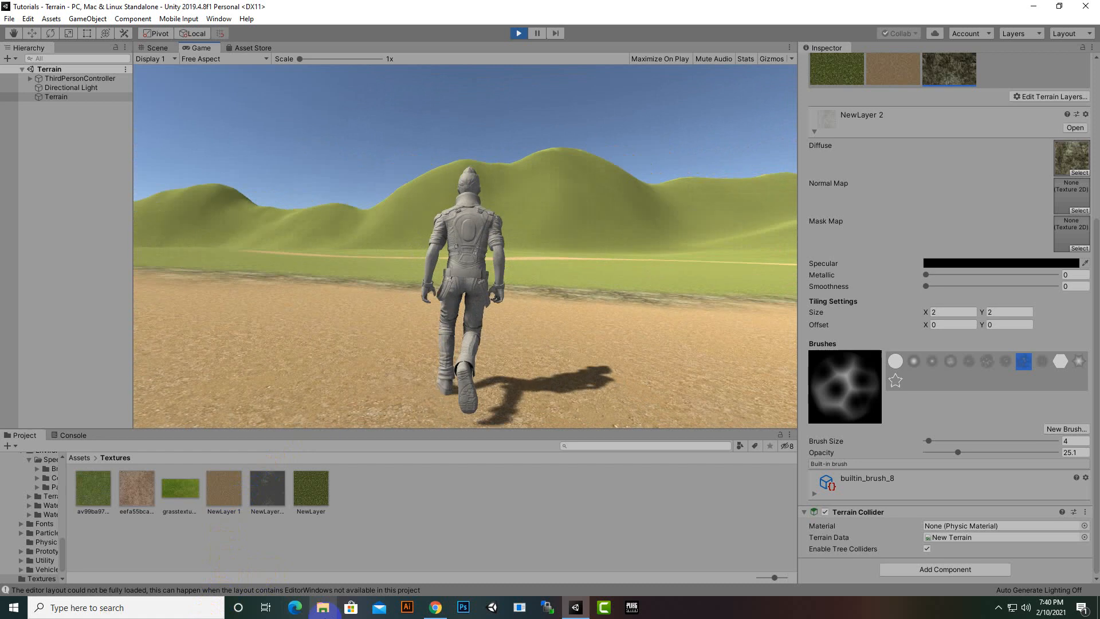
pyautogui.press('d')
pyautogui.press('a')
pyautogui.press('d')
pyautogui.press('d')
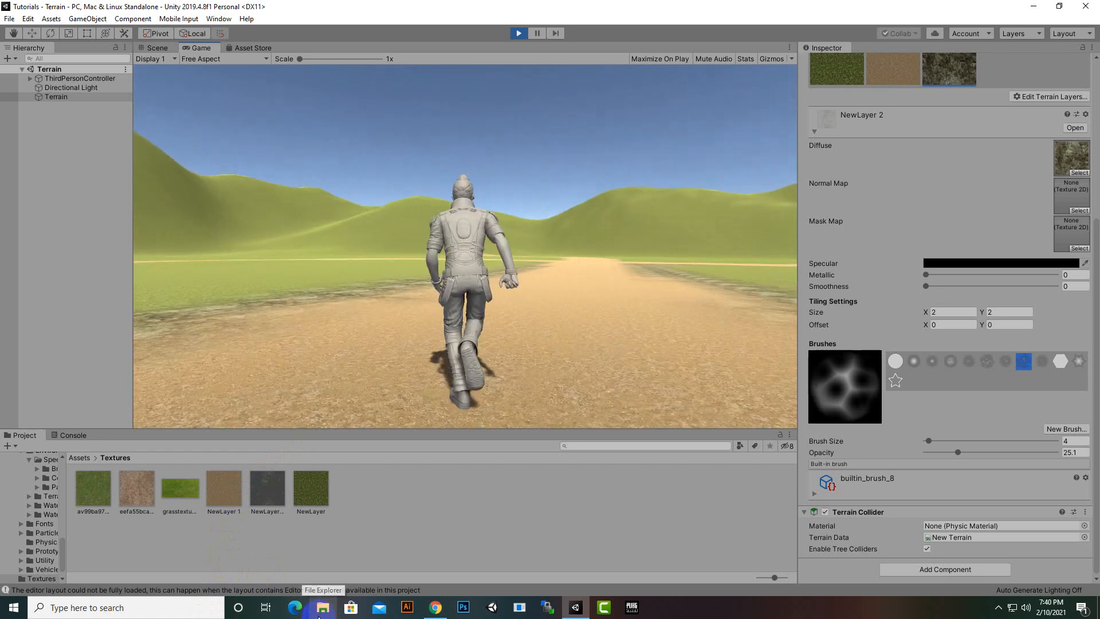
pyautogui.press('a')
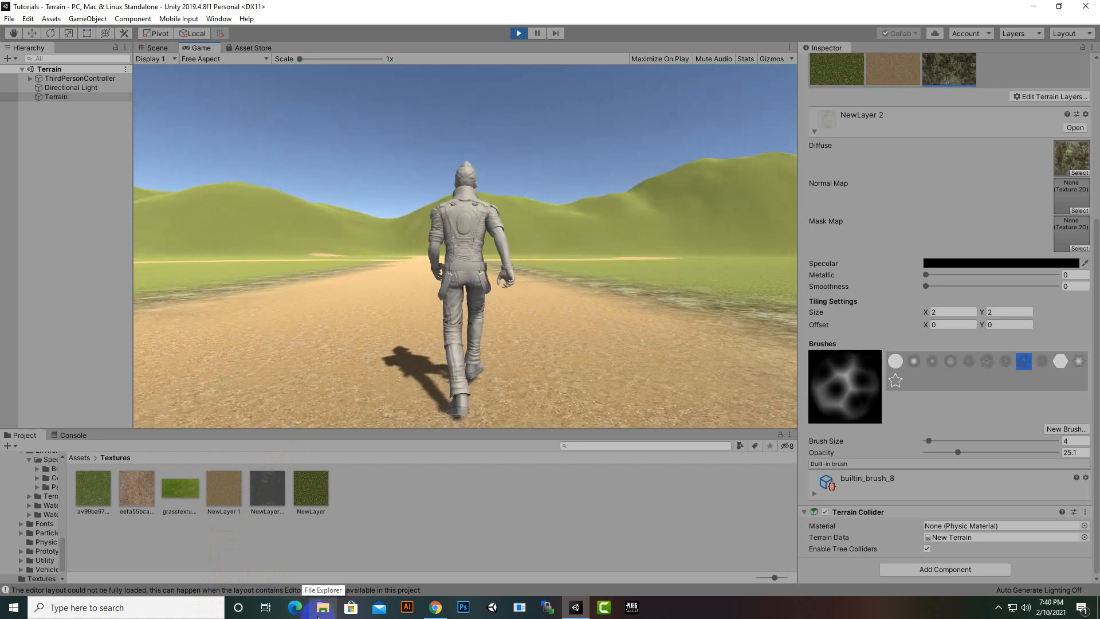
pyautogui.press('a')
pyautogui.press('w')
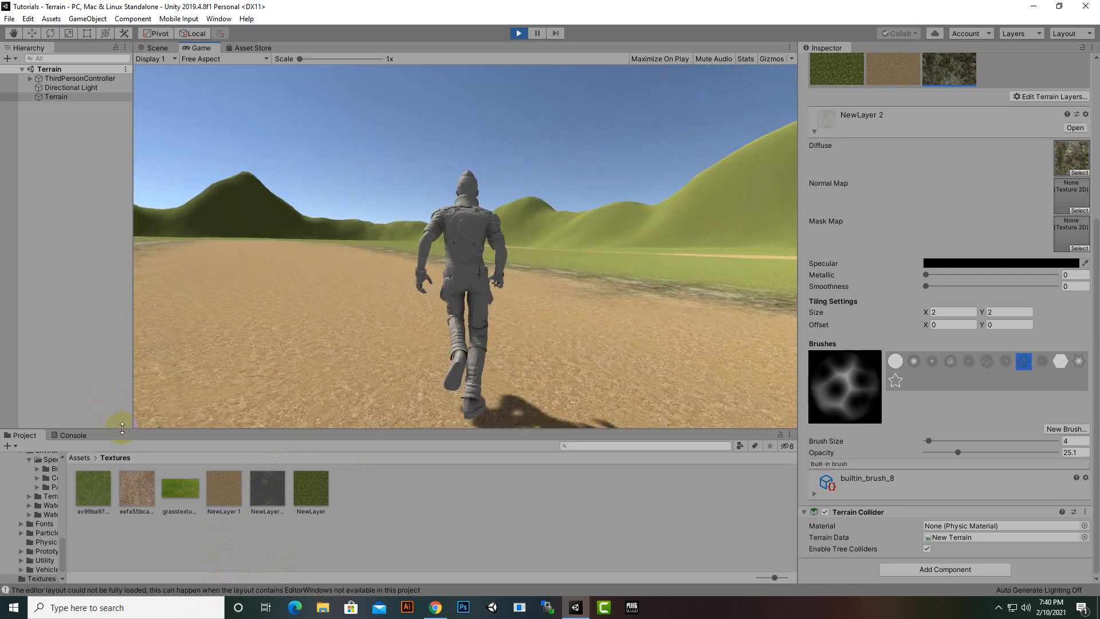
pyautogui.press('d')
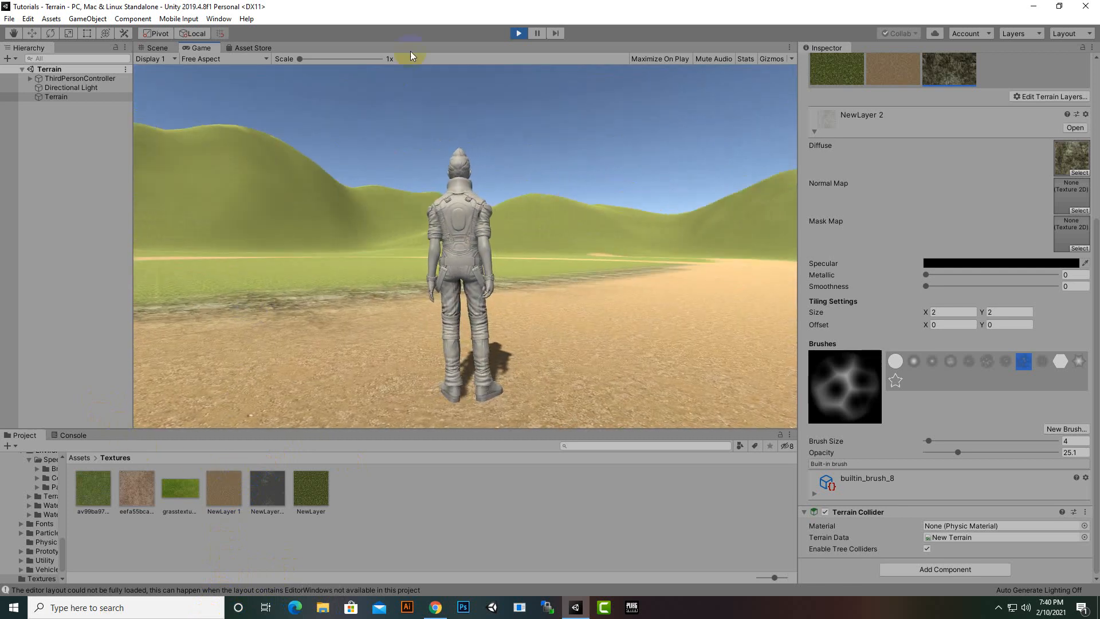
pyautogui.click(508, 34)
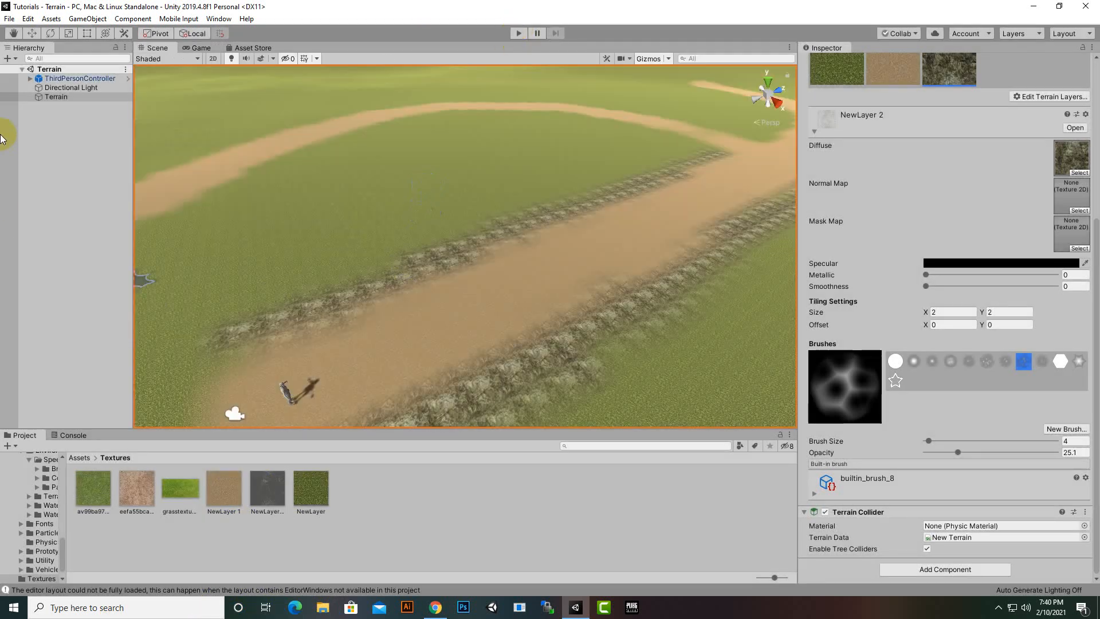
# Delete the Main Camera nested under ThirdPersonController.
pyautogui.click(30, 78)
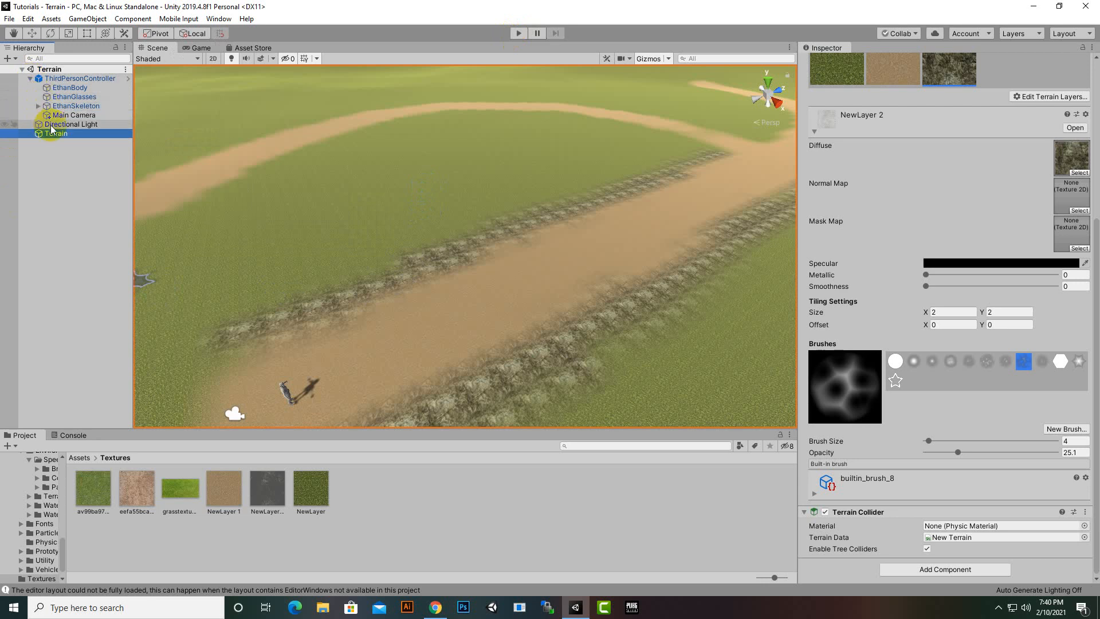
pyautogui.click(58, 115)
pyautogui.press('Delete')
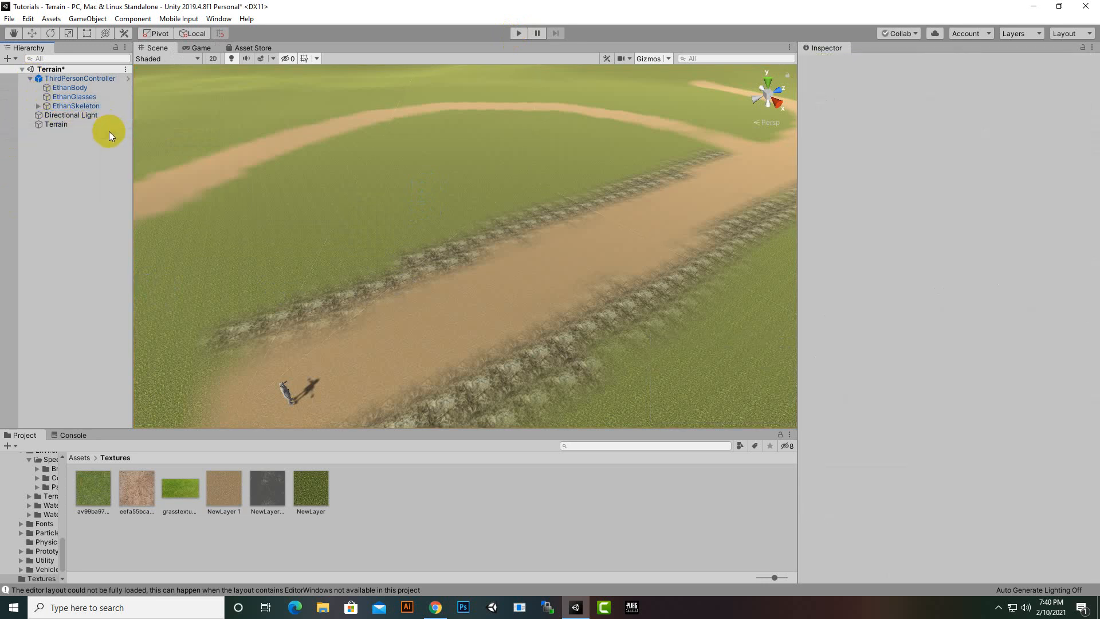
# Add the MultipurposeCameraRig prefab from Standard Assets/Cameras/Prefabs to the scene as a top-level object.
pyautogui.click(79, 457)
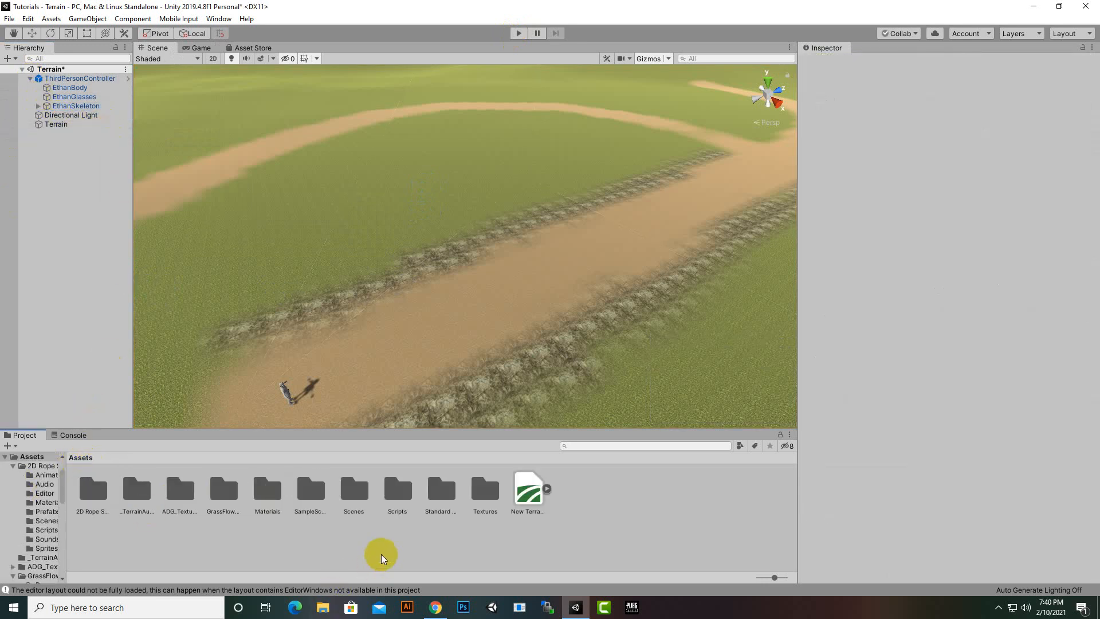
pyautogui.doubleClick(450, 498)
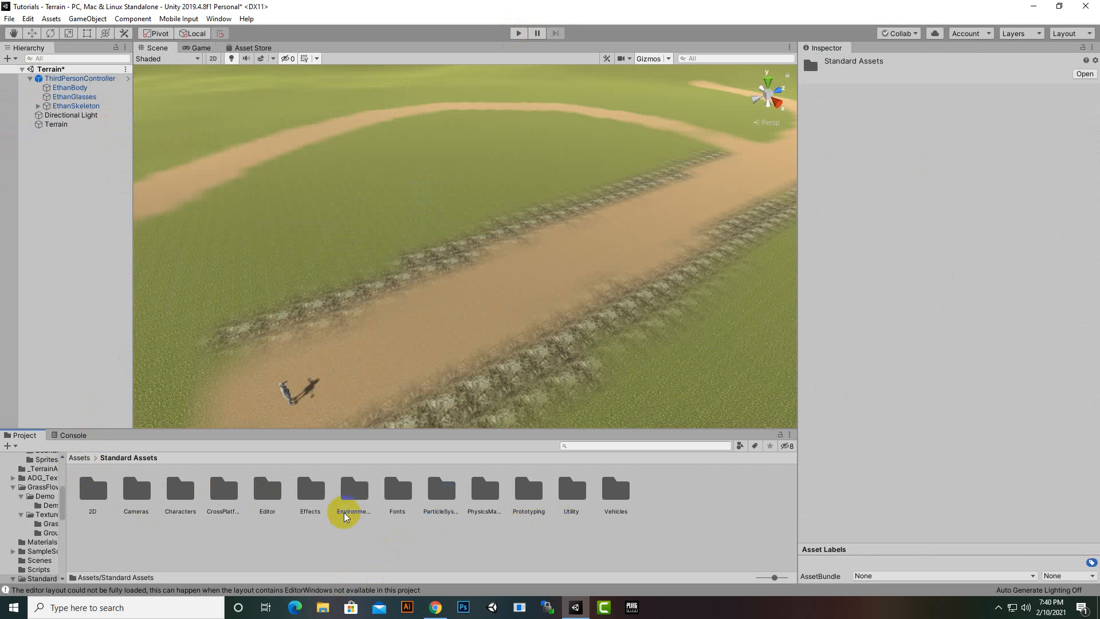
pyautogui.doubleClick(143, 493)
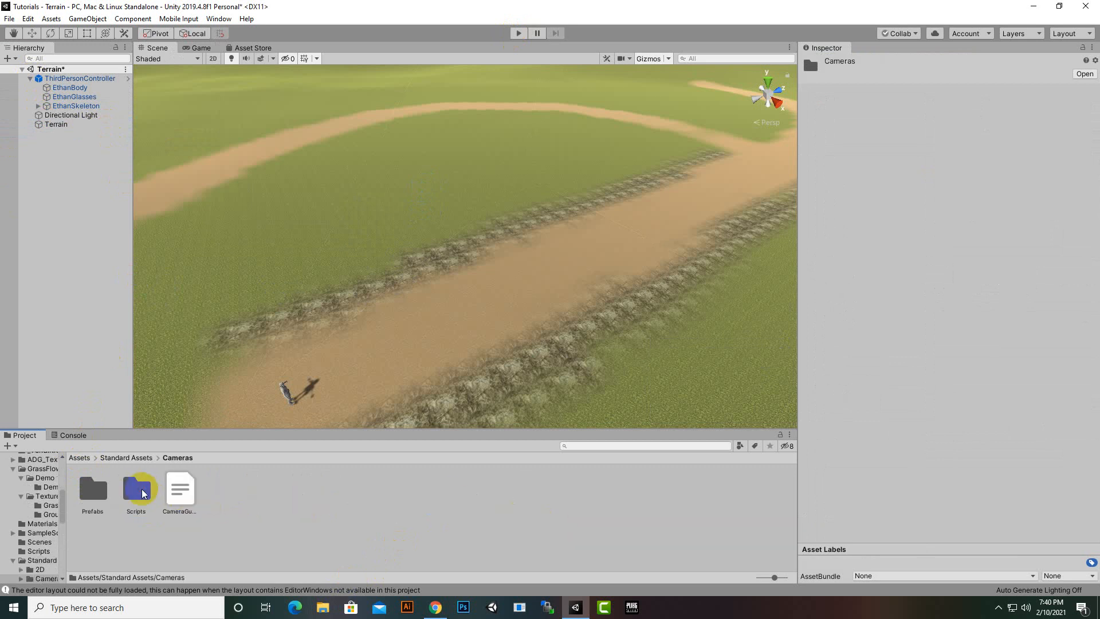
pyautogui.doubleClick(96, 494)
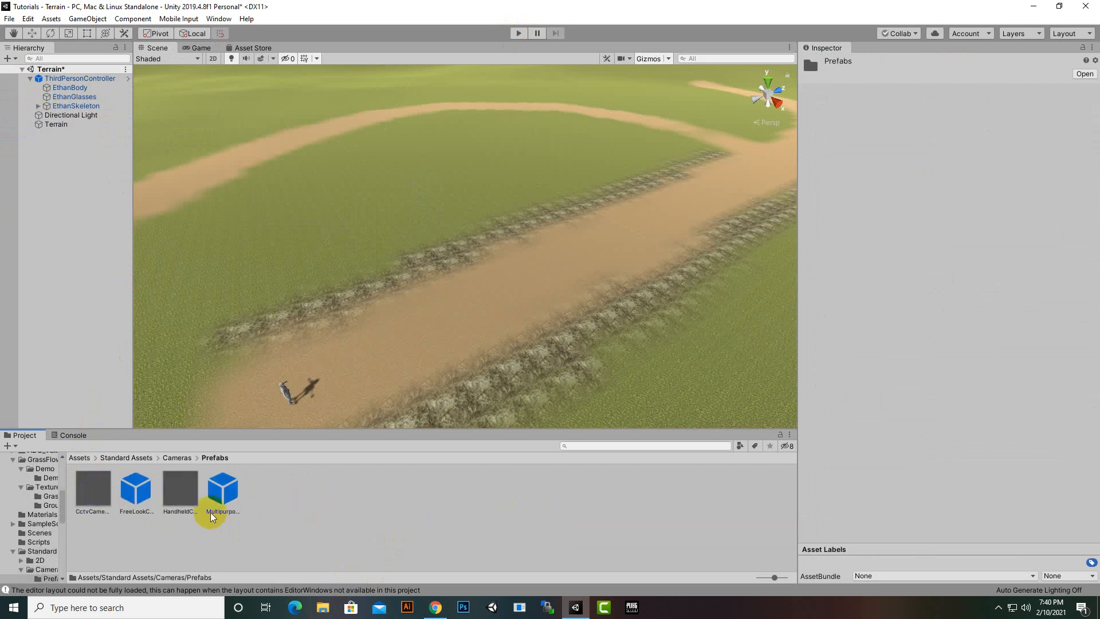
pyautogui.moveTo(228, 479); pyautogui.dragTo(99, 197)
# Assign ThirdPersonController as the target of the camera rig's Auto Cam script and run the game to test it.
pyautogui.scroll(-3, 928, 435)
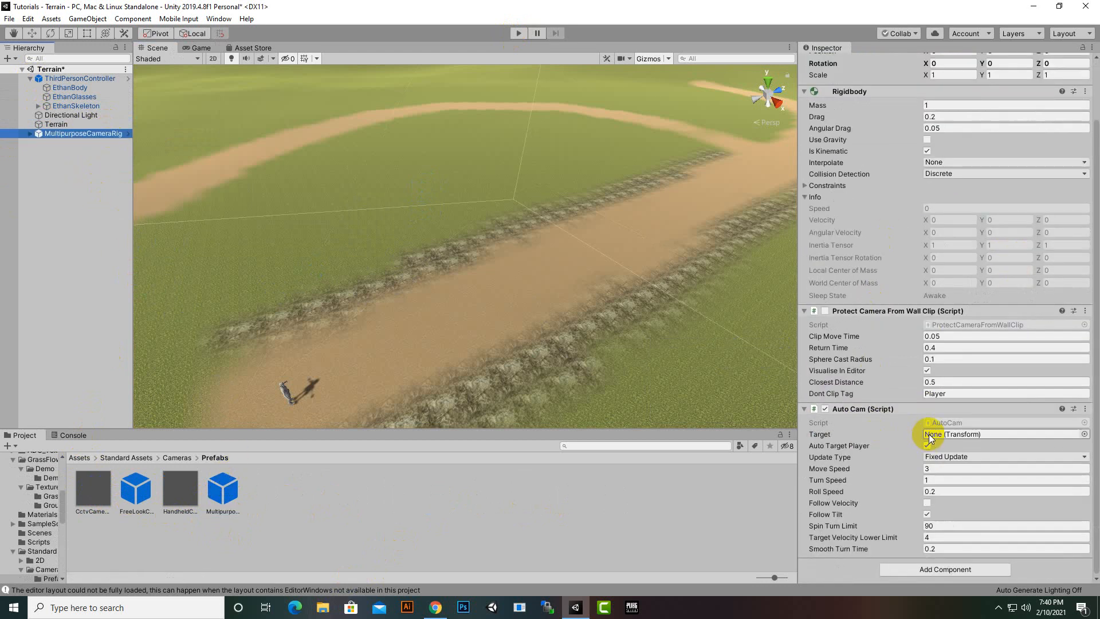
pyautogui.moveTo(58, 79); pyautogui.dragTo(940, 432)
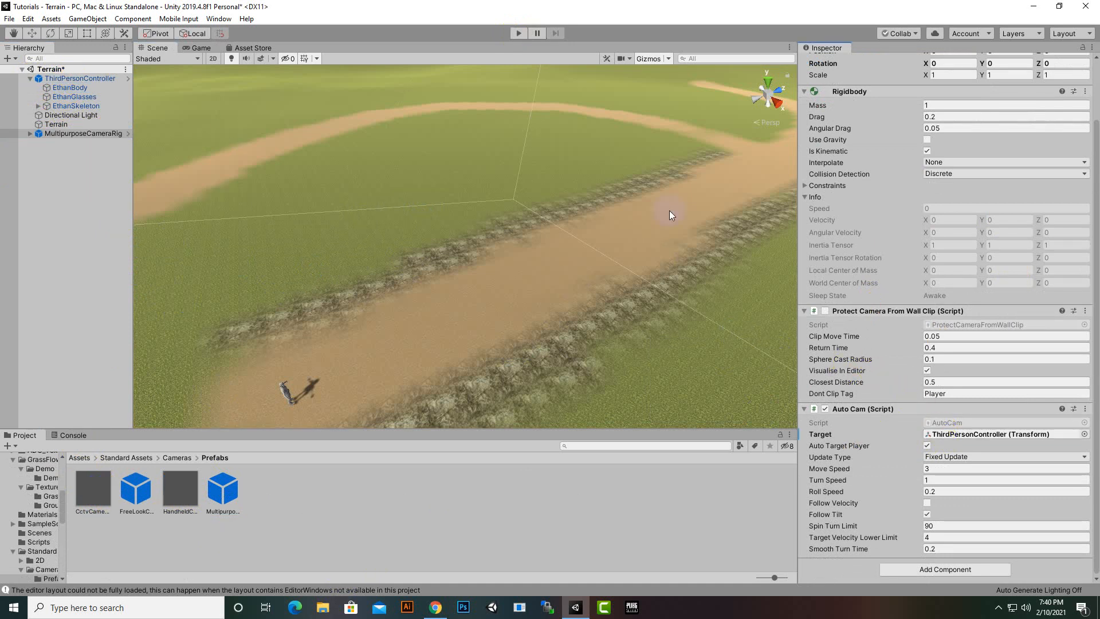
pyautogui.click(516, 33)
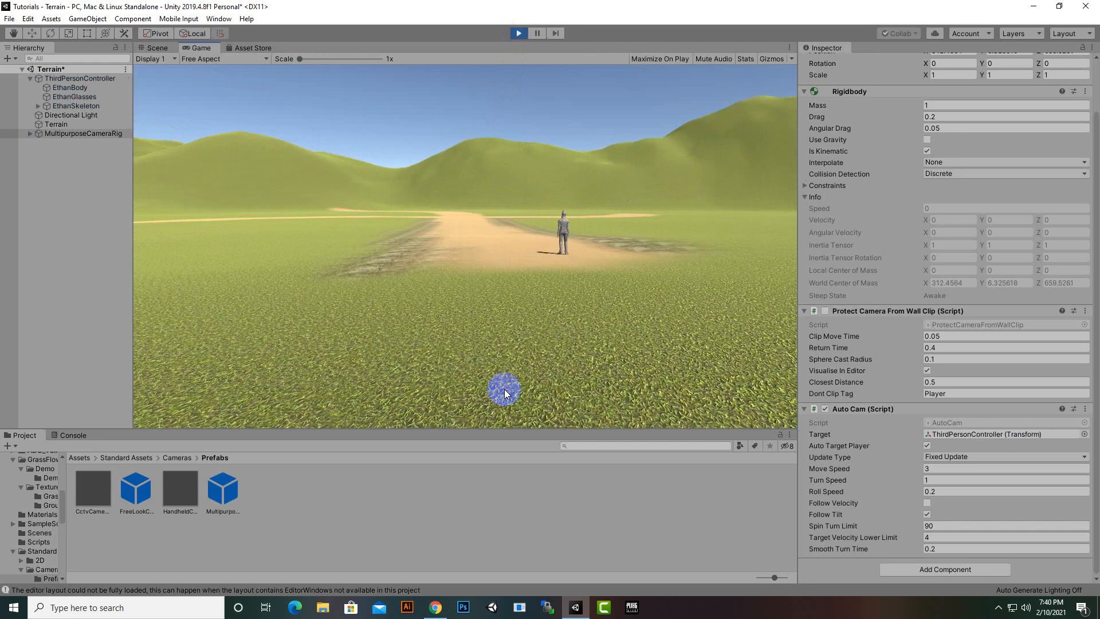
# Play-test the scene by moving the third-person character along the dirt path with the follow camera, ending with play mode stopped.
pyautogui.press('w')
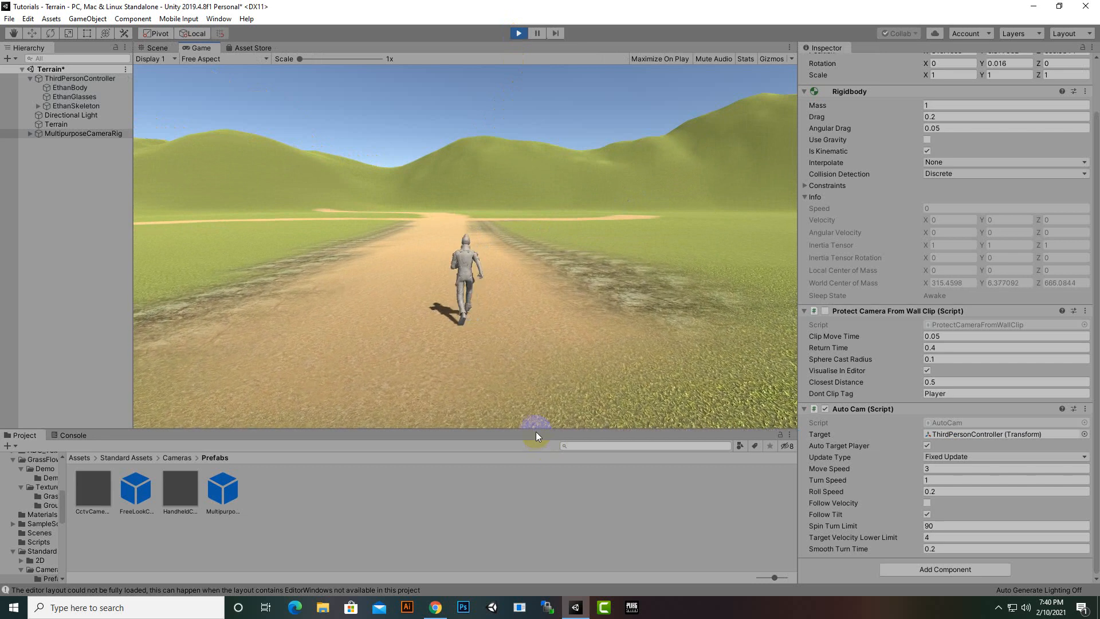
pyautogui.press('d')
pyautogui.press('w')
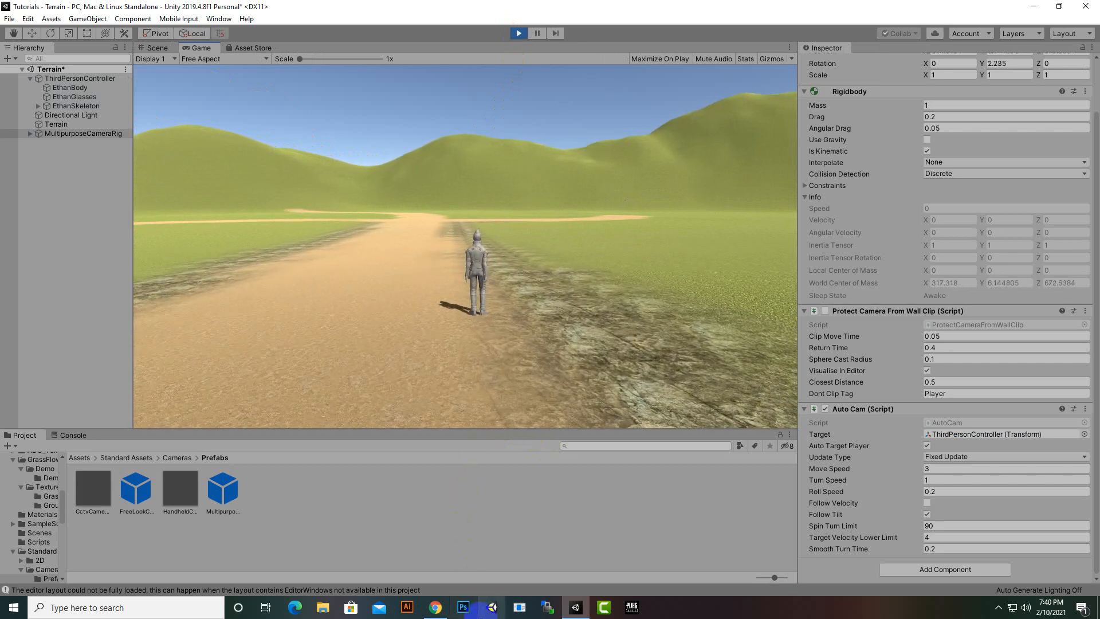
pyautogui.press('s')
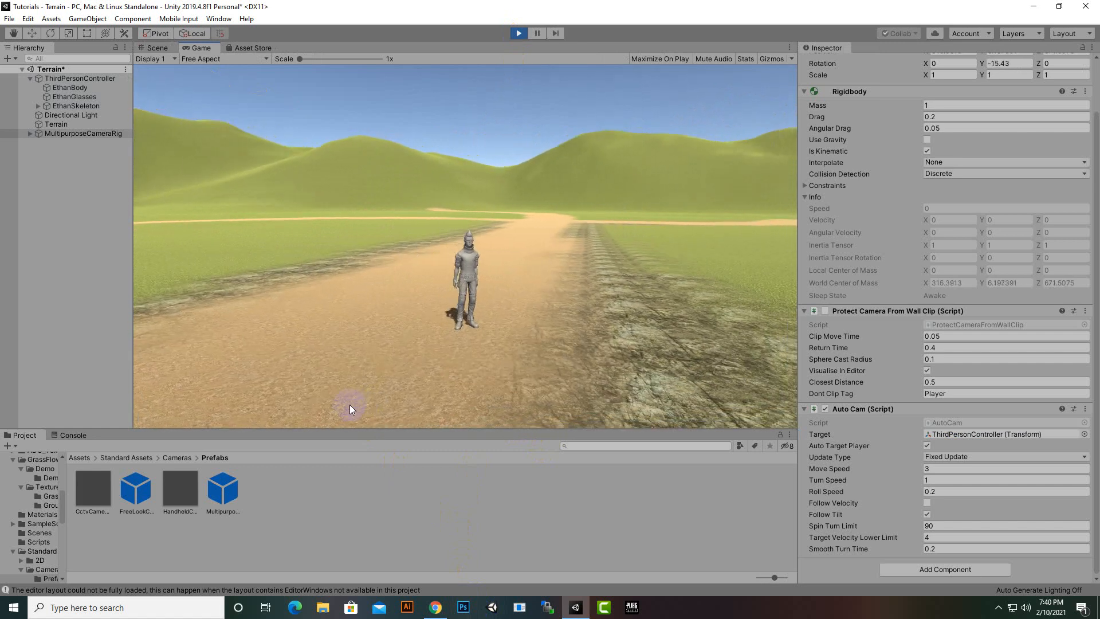
pyautogui.press('d')
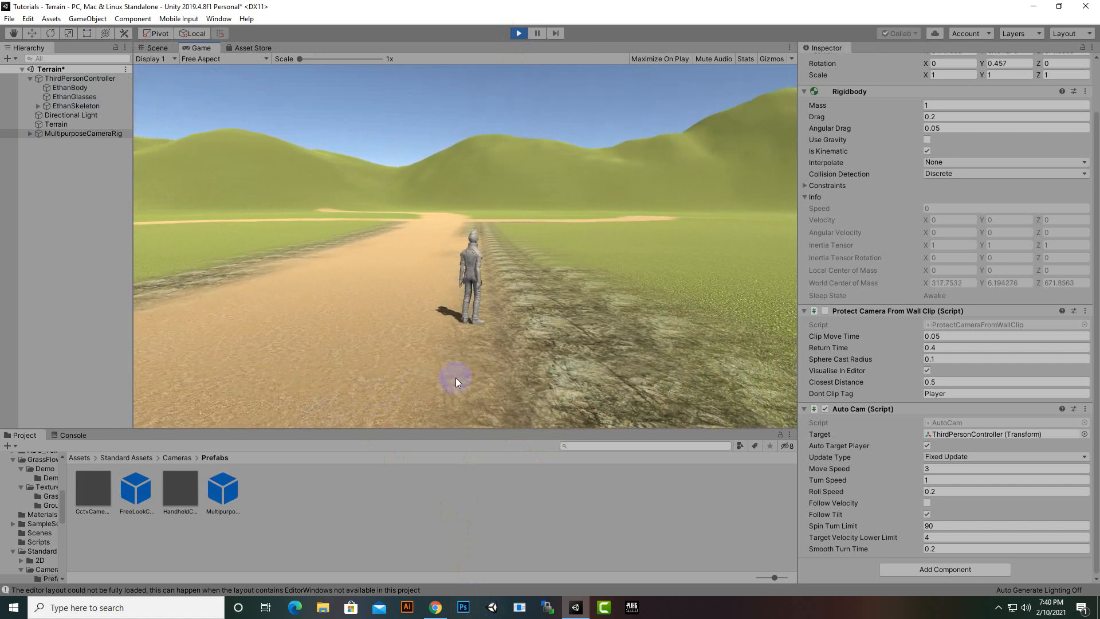
pyautogui.press('space')
pyautogui.click(519, 32)
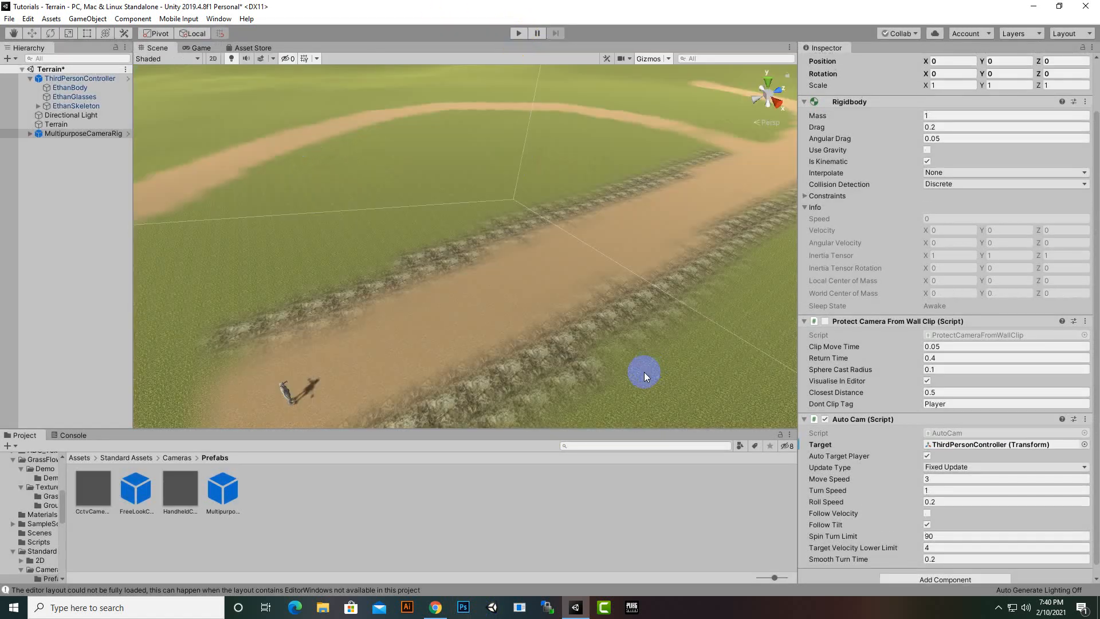
# Select the terrain and use Raise or Lower Terrain at opacity 6.4 to raise the rocky strip on the near side of the path.
pyautogui.moveTo(604, 345); pyautogui.dragTo(588, 286, button='middle')
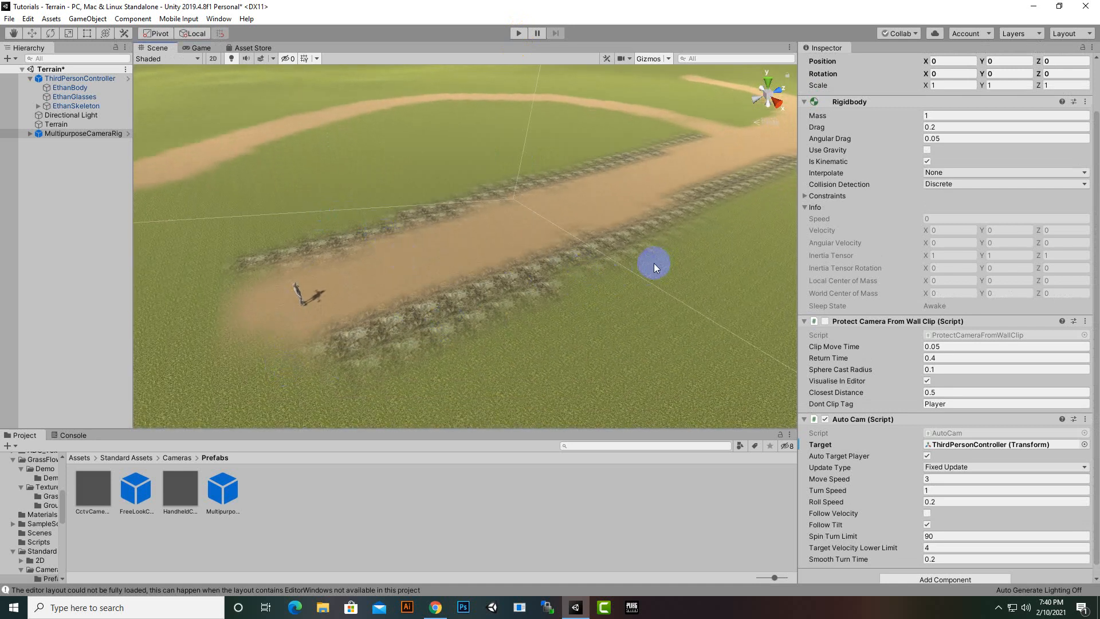
pyautogui.click(512, 325)
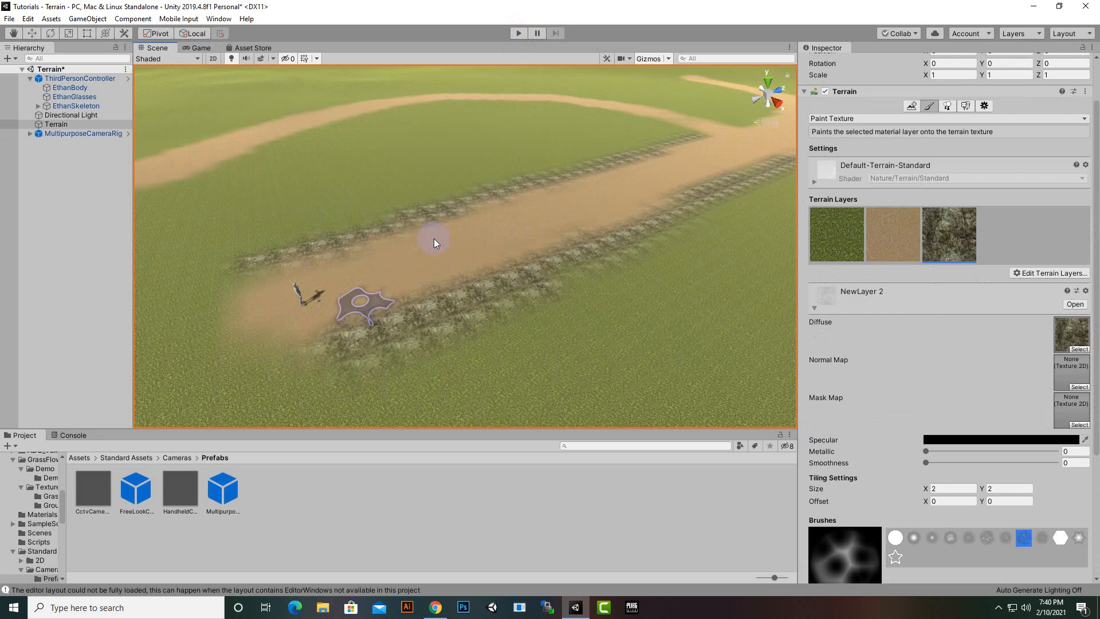
pyautogui.click(901, 120)
pyautogui.click(898, 133)
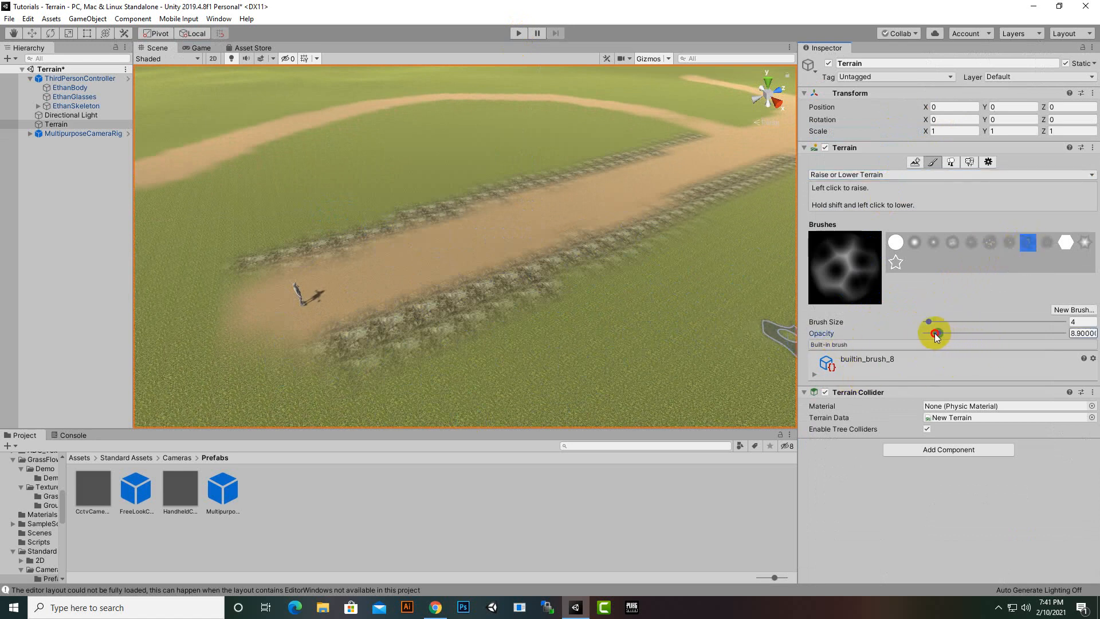
pyautogui.scroll(6, 439, 338)
pyautogui.moveTo(445, 338)
pyautogui.mouseDown(button='middle')
pyautogui.moveTo(500, 234)
pyautogui.moveTo(564, 201)
pyautogui.moveTo(491, 361)
pyautogui.mouseUp(button='middle')
pyautogui.click(165, 348)
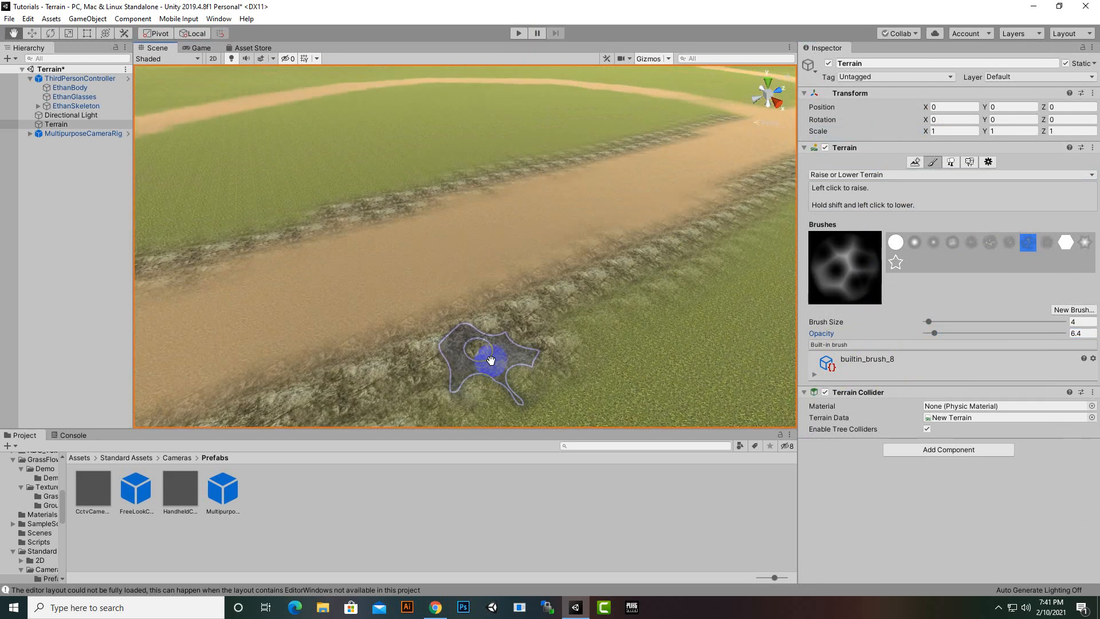
pyautogui.click(430, 365)
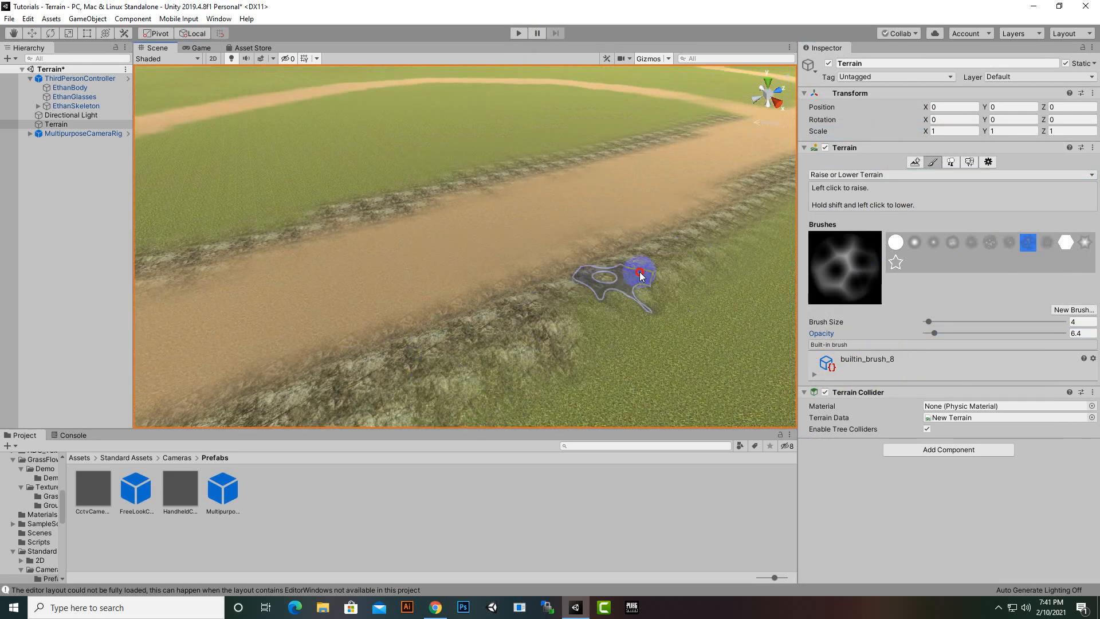
pyautogui.moveTo(633, 275)
pyautogui.mouseDown(button='middle')
pyautogui.moveTo(336, 477)
pyautogui.moveTo(331, 449)
pyautogui.mouseUp(button='middle')
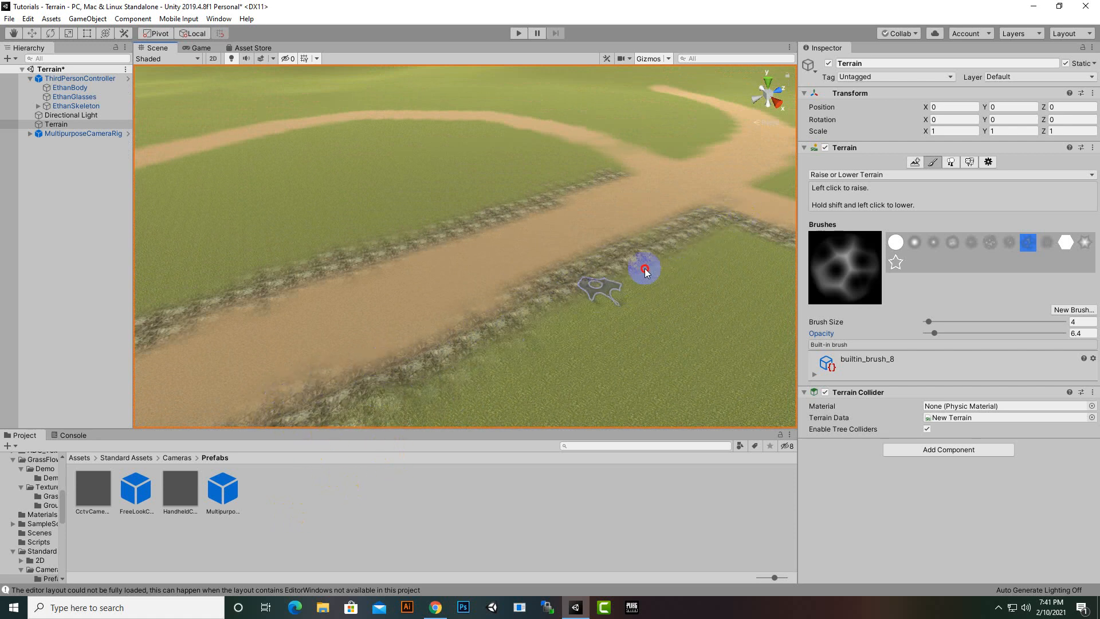
# Raise the rocky strip along the far side of the path with the same low-opacity brush.
pyautogui.moveTo(659, 294); pyautogui.dragTo(932, 224, button='middle')
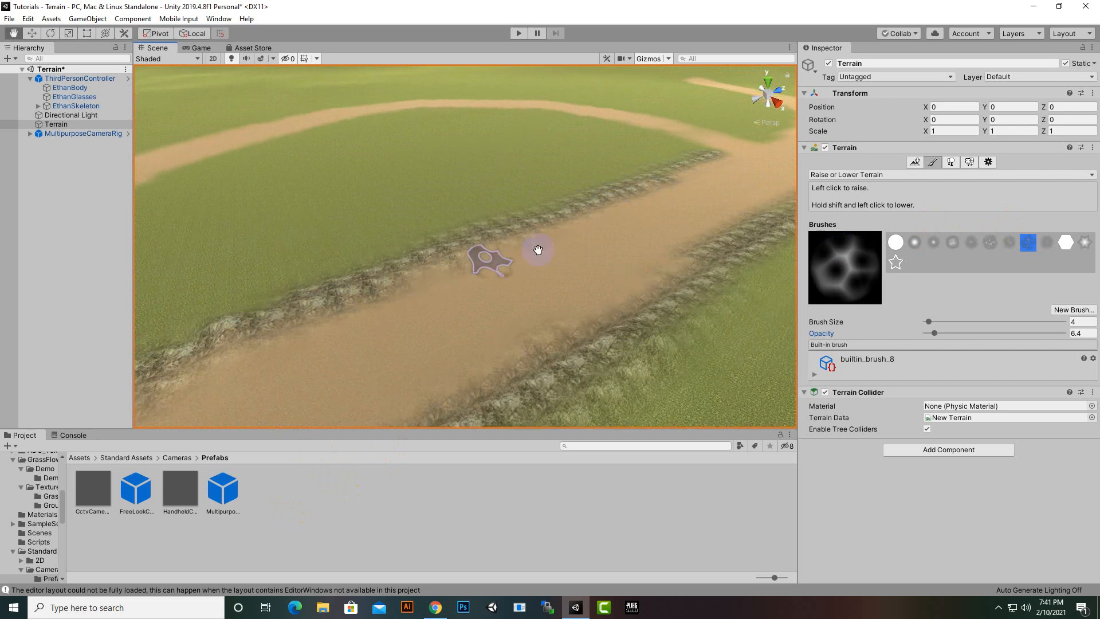
pyautogui.scroll(3, 458, 362)
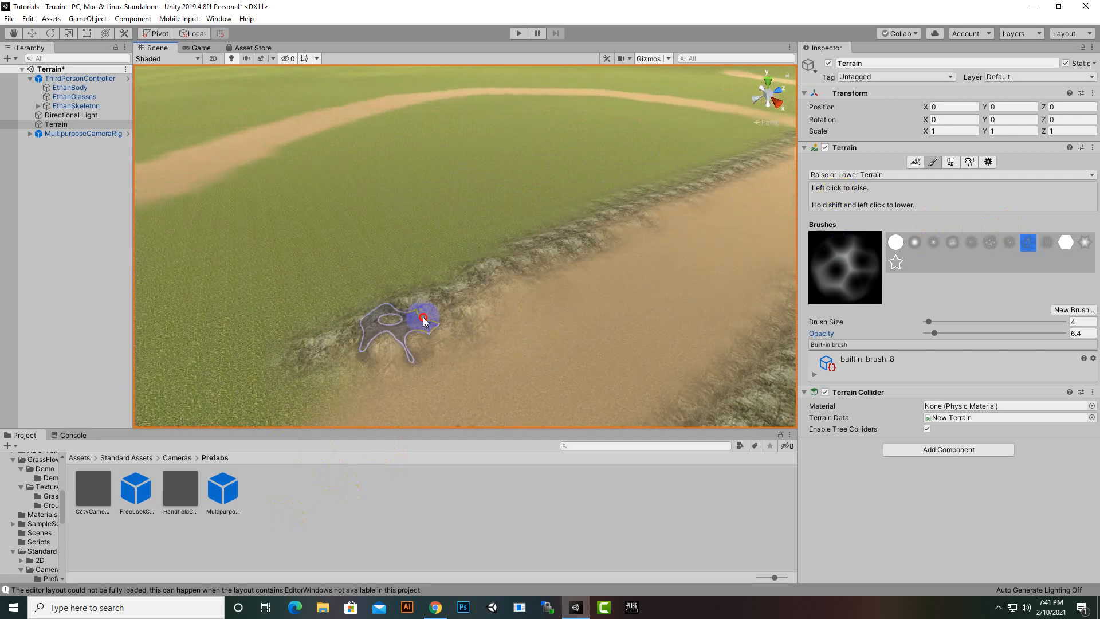
pyautogui.scroll(-3, 653, 307)
pyautogui.scroll(-8, 516, 339)
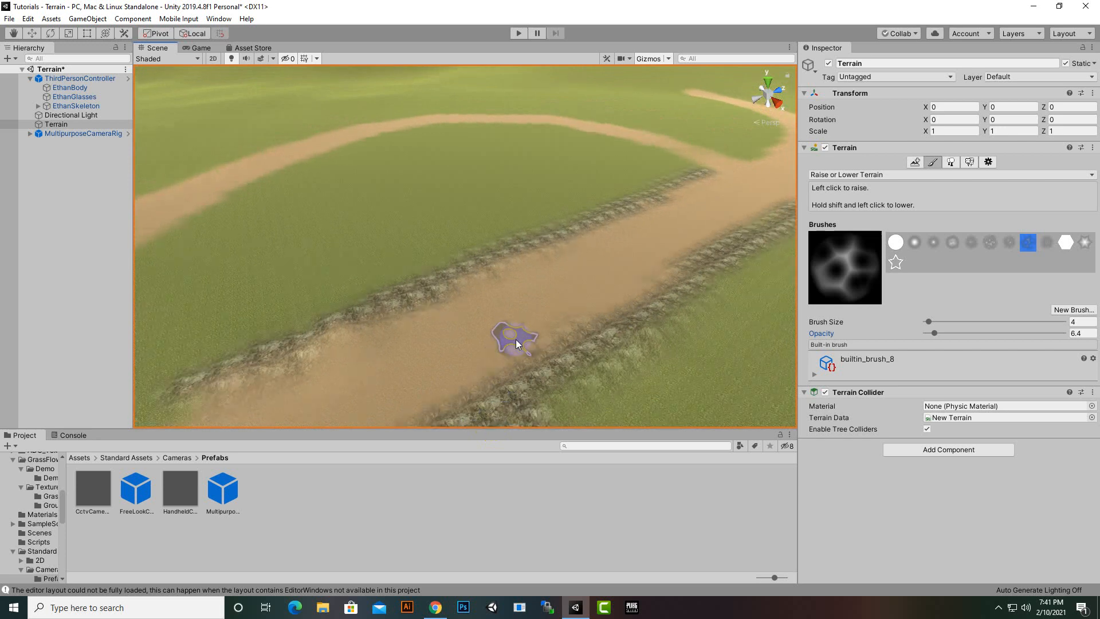
pyautogui.scroll(5, 619, 297)
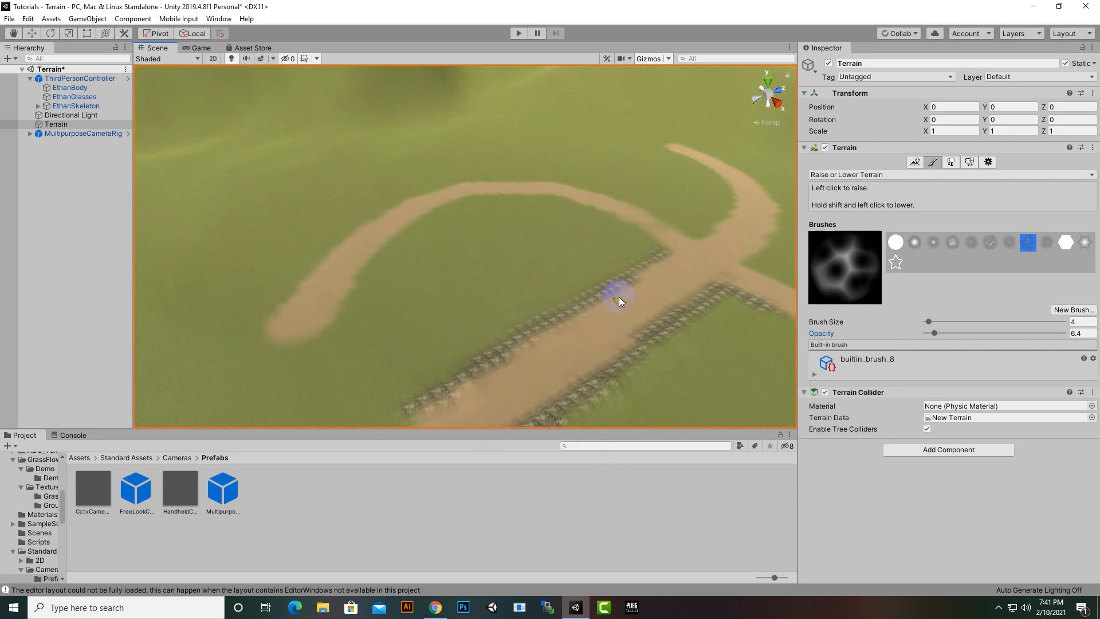
pyautogui.scroll(5, 617, 295)
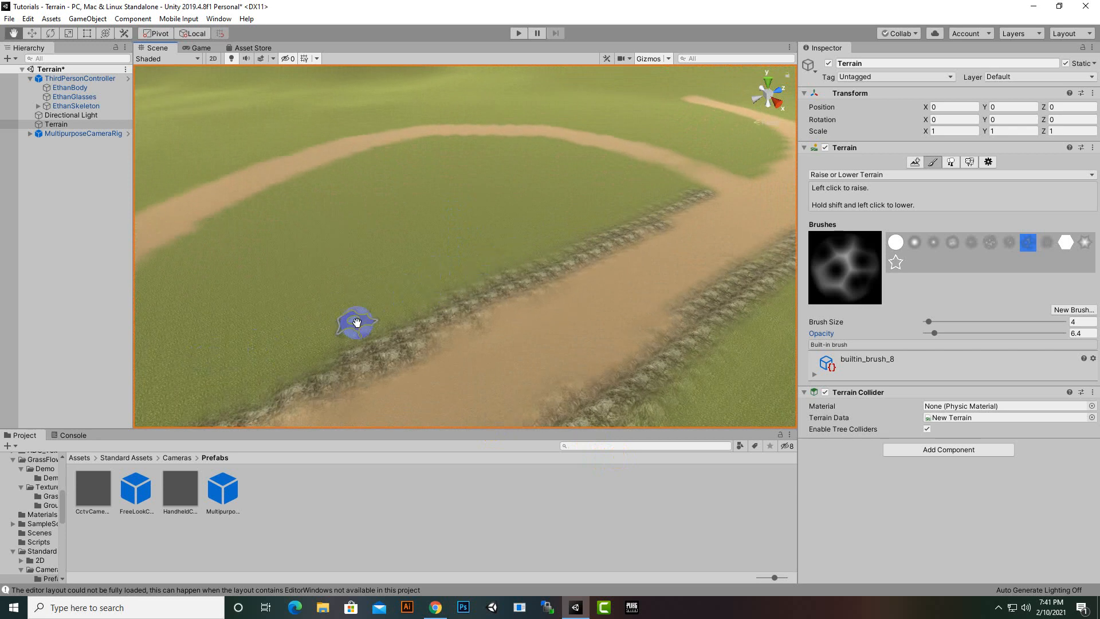
pyautogui.scroll(5, 459, 240)
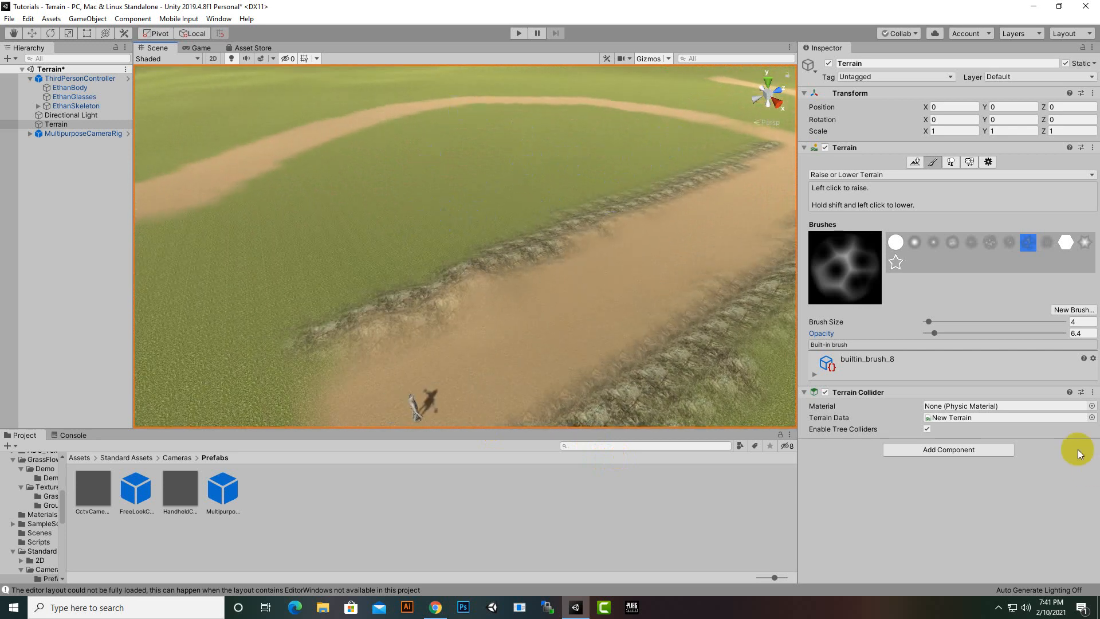
# Choose the builtin_brush_6 terrain brush with opacity 27.7 and brush size 14.
pyautogui.click(990, 245)
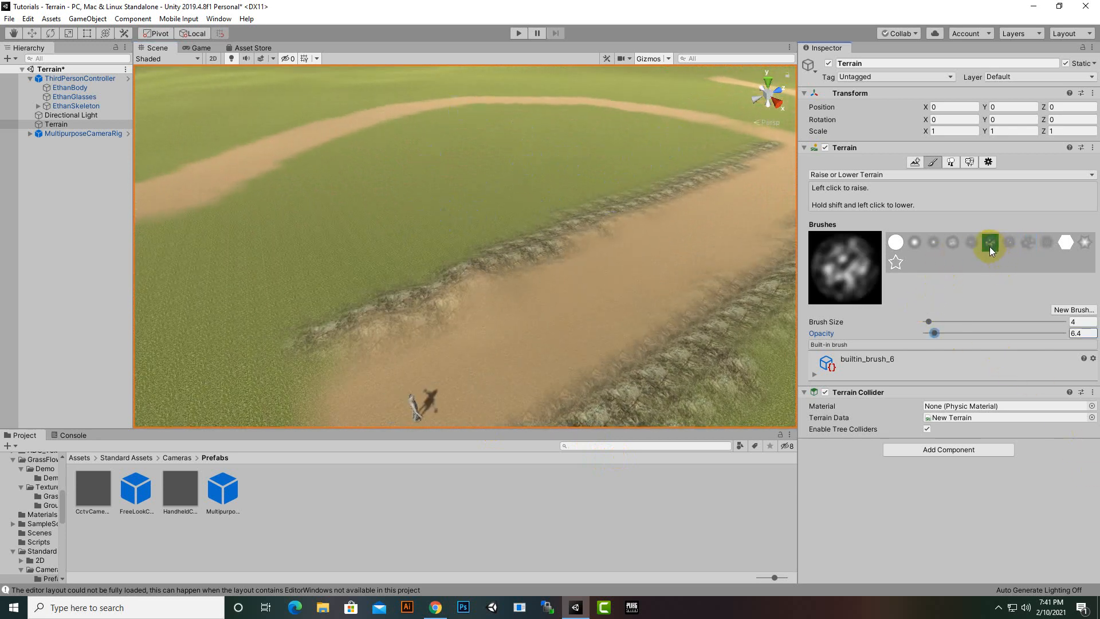
pyautogui.moveTo(936, 327); pyautogui.dragTo(948, 317)
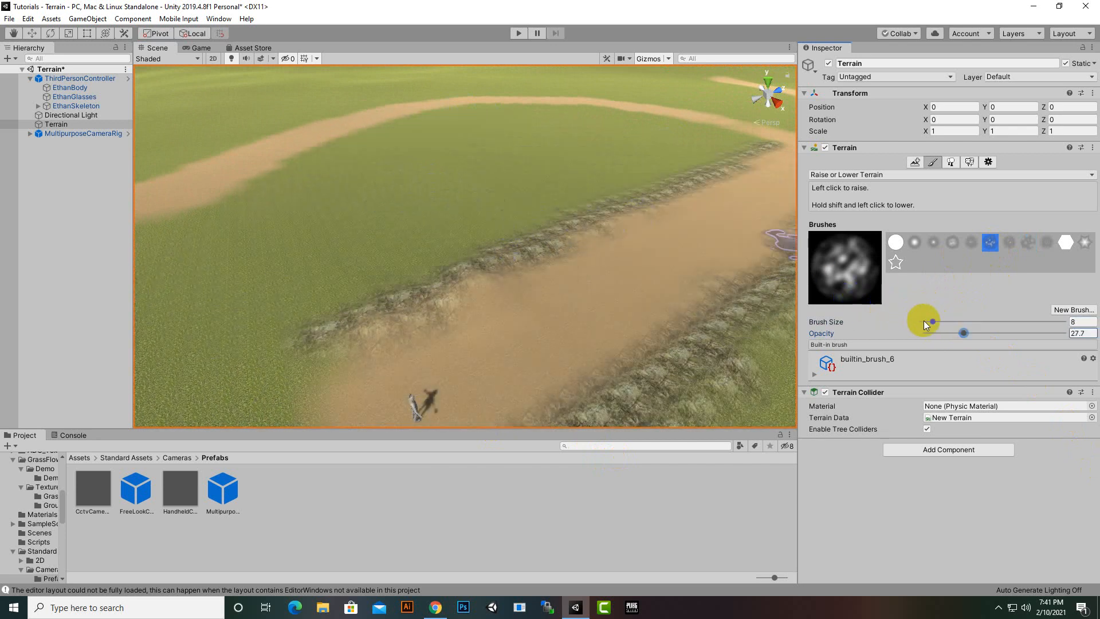
pyautogui.moveTo(938, 323); pyautogui.dragTo(940, 320)
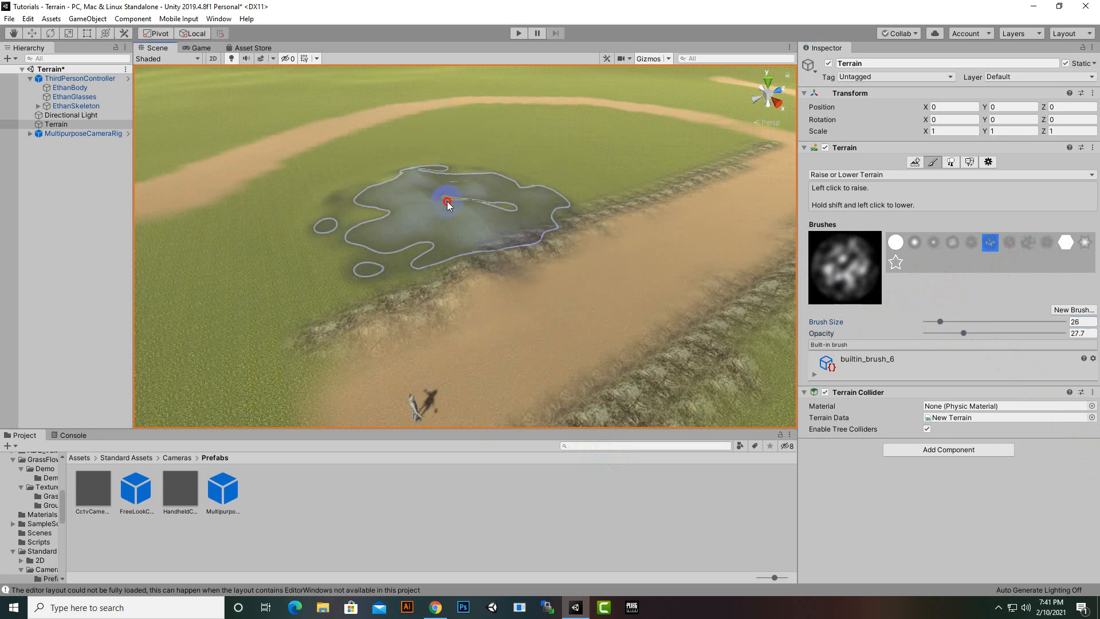
pyautogui.moveTo(450, 202)
pyautogui.mouseDown()
pyautogui.moveTo(586, 154)
pyautogui.moveTo(522, 164)
pyautogui.moveTo(591, 136)
pyautogui.moveTo(758, 133)
pyautogui.moveTo(672, 169)
pyautogui.moveTo(553, 146)
pyautogui.mouseUp()
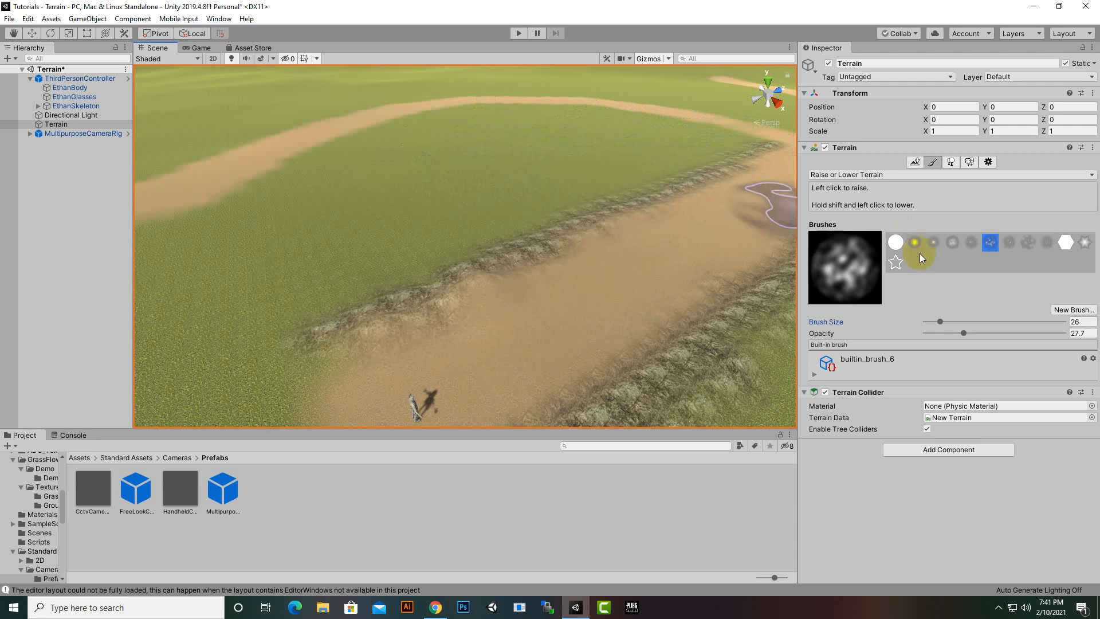
pyautogui.moveTo(934, 323); pyautogui.dragTo(936, 322)
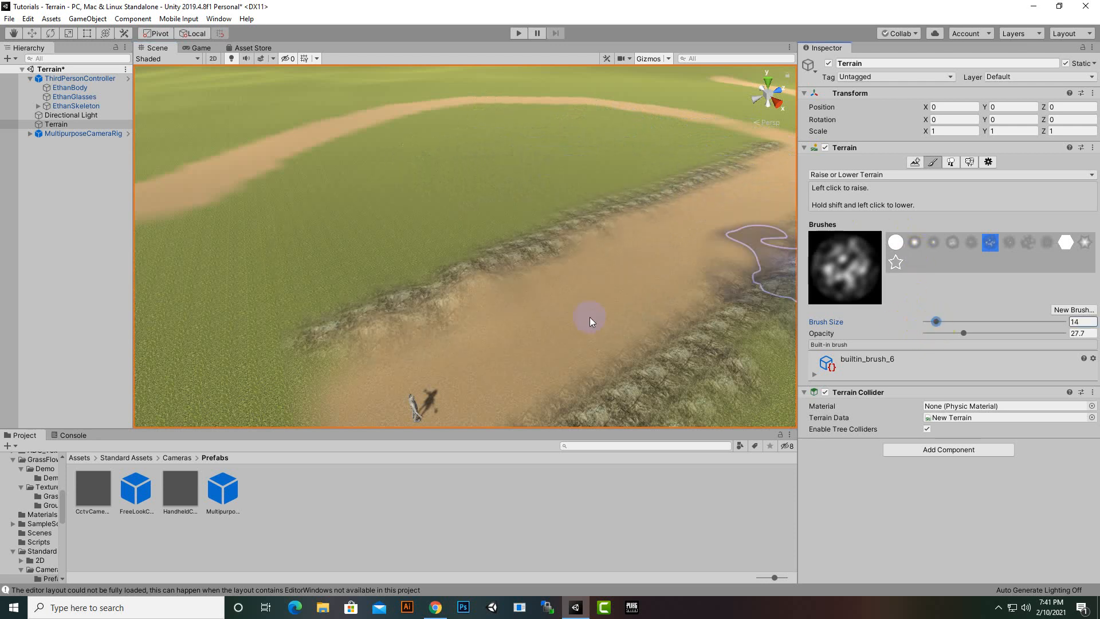
# Raise a tall, uneven ridge on the grass and rocky strip along the far side of the path.
pyautogui.moveTo(328, 260)
pyautogui.mouseDown()
pyautogui.moveTo(405, 225)
pyautogui.moveTo(410, 208)
pyautogui.moveTo(491, 197)
pyautogui.moveTo(464, 204)
pyautogui.moveTo(503, 167)
pyautogui.moveTo(523, 172)
pyautogui.moveTo(489, 183)
pyautogui.moveTo(589, 150)
pyautogui.moveTo(567, 154)
pyautogui.mouseUp()
pyautogui.moveTo(651, 158)
pyautogui.mouseDown(button='middle')
pyautogui.moveTo(638, 234)
pyautogui.moveTo(281, 500)
pyautogui.mouseUp(button='middle')
pyautogui.moveTo(344, 349)
pyautogui.mouseDown()
pyautogui.moveTo(376, 315)
pyautogui.moveTo(363, 319)
pyautogui.moveTo(491, 270)
pyautogui.moveTo(452, 278)
pyautogui.moveTo(629, 222)
pyautogui.mouseUp()
pyautogui.moveTo(649, 297)
pyautogui.mouseDown(button='middle')
pyautogui.moveTo(615, 133)
pyautogui.moveTo(675, 118)
pyautogui.mouseUp(button='middle')
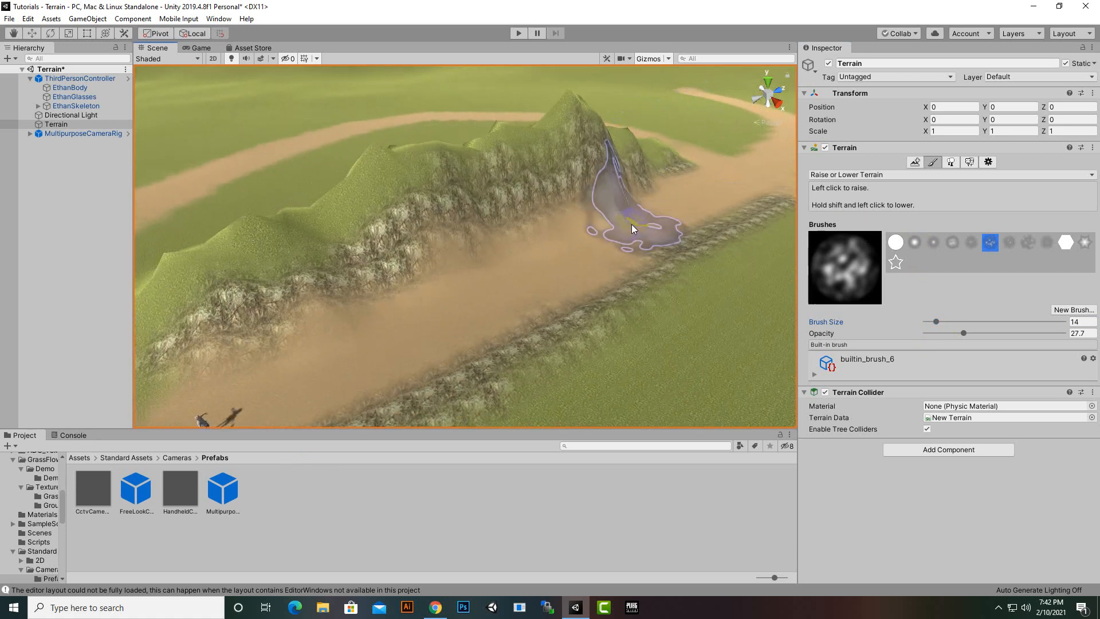
# Raise a row of hills on the grass along the near side of the path.
pyautogui.scroll(-3, 630, 235)
pyautogui.moveTo(509, 312); pyautogui.dragTo(510, 270, button='middle')
pyautogui.moveTo(367, 408)
pyautogui.mouseDown()
pyautogui.moveTo(380, 413)
pyautogui.moveTo(342, 413)
pyautogui.moveTo(504, 355)
pyautogui.moveTo(621, 291)
pyautogui.moveTo(508, 314)
pyautogui.moveTo(634, 254)
pyautogui.moveTo(725, 234)
pyautogui.moveTo(729, 218)
pyautogui.moveTo(699, 263)
pyautogui.mouseUp()
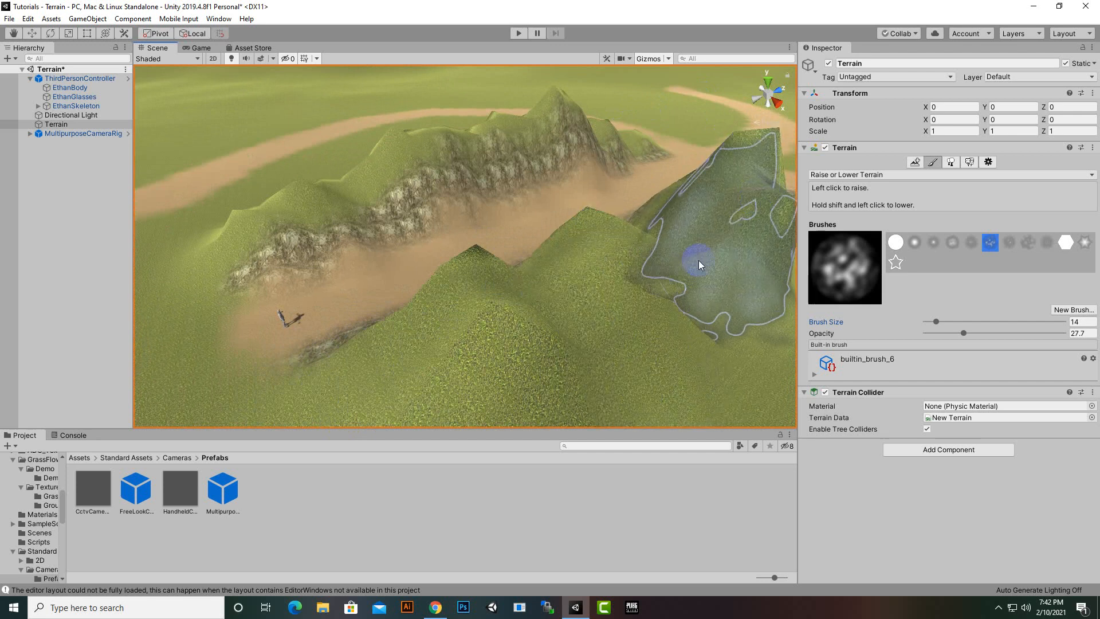
# Switch to Paint Texture and cover the near-side hills with the NewLayer 2 rock layer.
pyautogui.scroll(-3, 501, 344)
pyautogui.moveTo(500, 348)
pyautogui.mouseDown(button='middle')
pyautogui.moveTo(601, 366)
pyautogui.moveTo(719, 354)
pyautogui.mouseUp(button='middle')
pyautogui.scroll(-3, 452, 342)
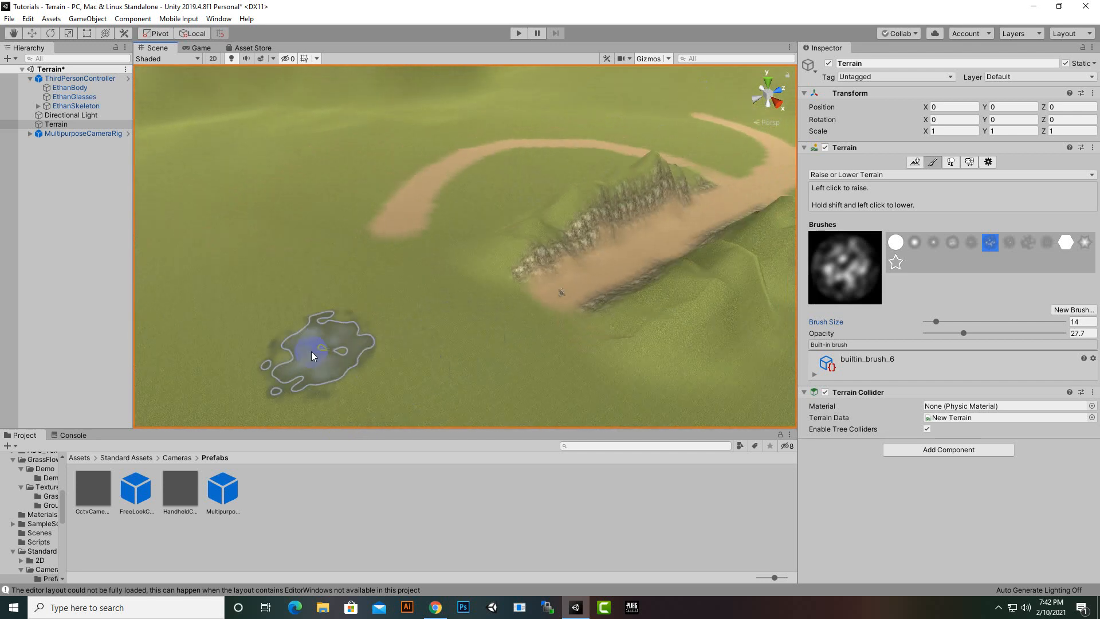
pyautogui.keyDown('alt'); pyautogui.moveTo(256, 354); pyautogui.dragTo(366, 391); pyautogui.keyUp('alt')
pyautogui.scroll(10, 455, 294)
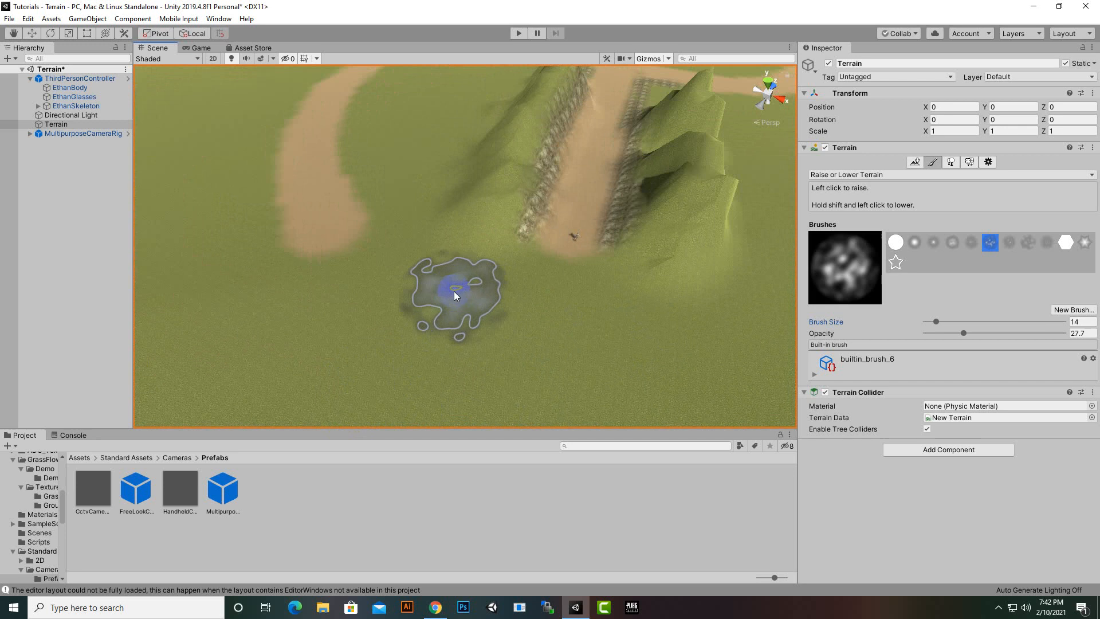
pyautogui.moveTo(491, 260); pyautogui.dragTo(411, 383, button='middle')
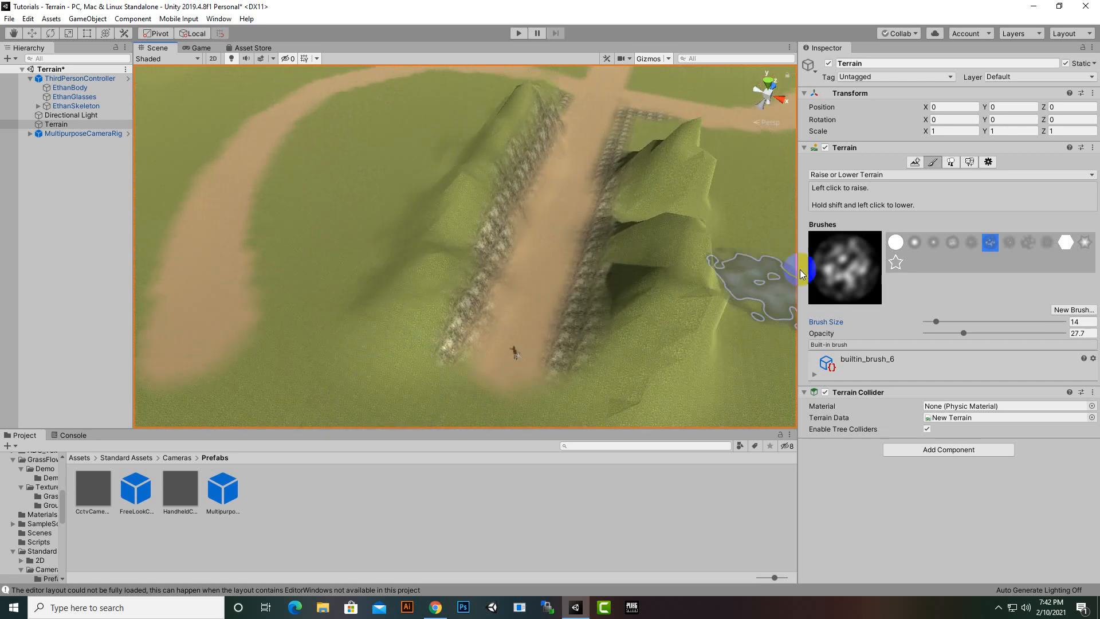
pyautogui.click(917, 176)
pyautogui.click(892, 211)
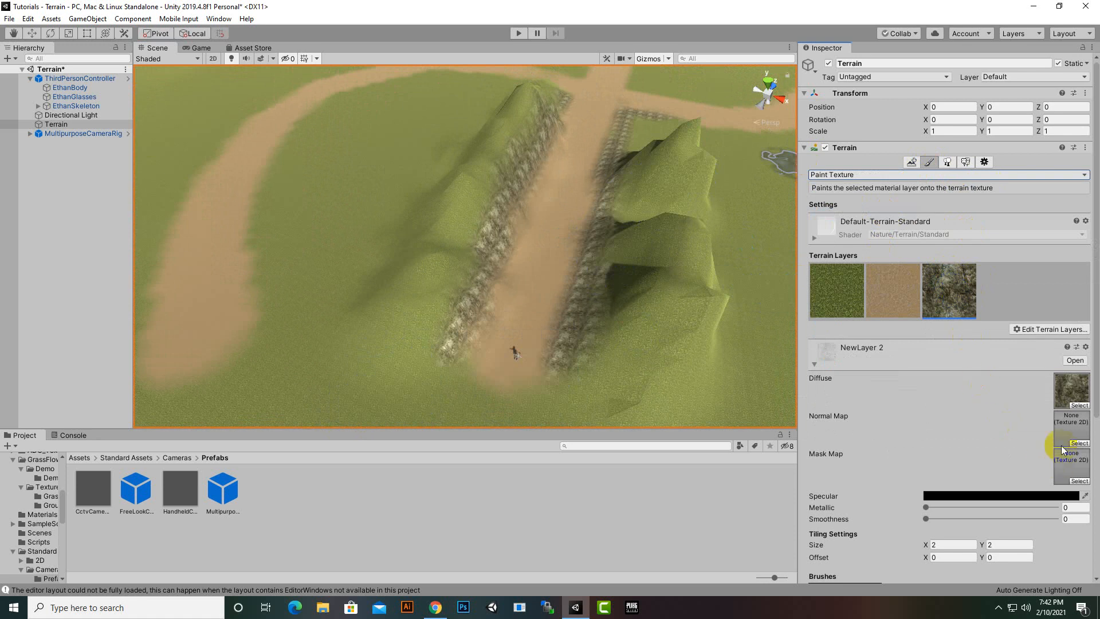
pyautogui.moveTo(620, 281); pyautogui.dragTo(500, 209, button='middle')
pyautogui.click(580, 264)
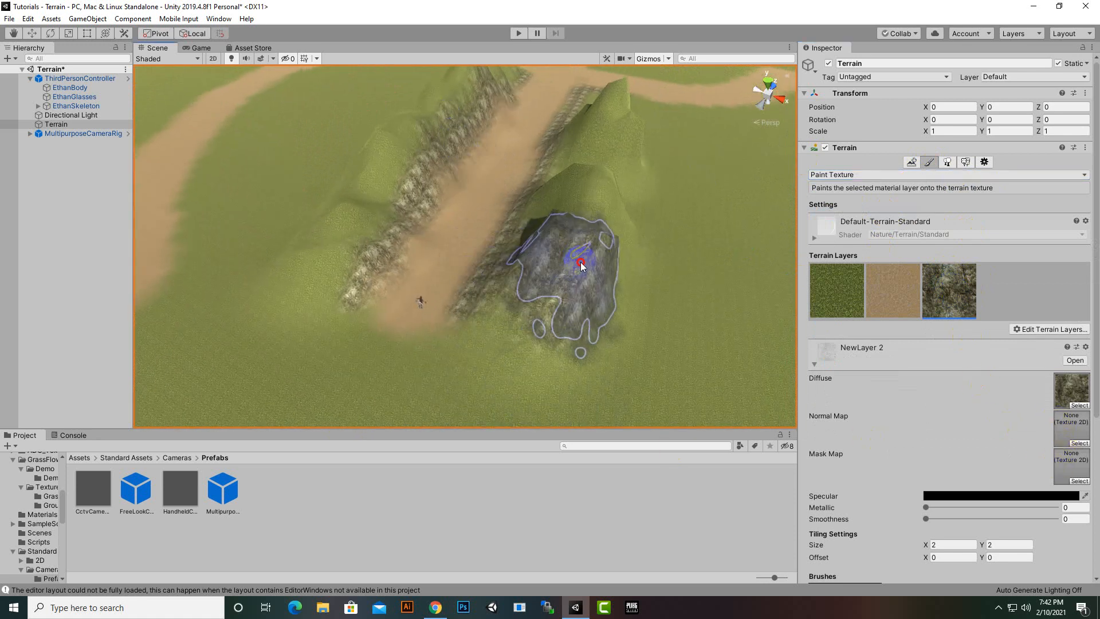
pyautogui.moveTo(581, 265)
pyautogui.mouseDown()
pyautogui.moveTo(560, 309)
pyautogui.moveTo(589, 166)
pyautogui.moveTo(603, 163)
pyautogui.mouseUp()
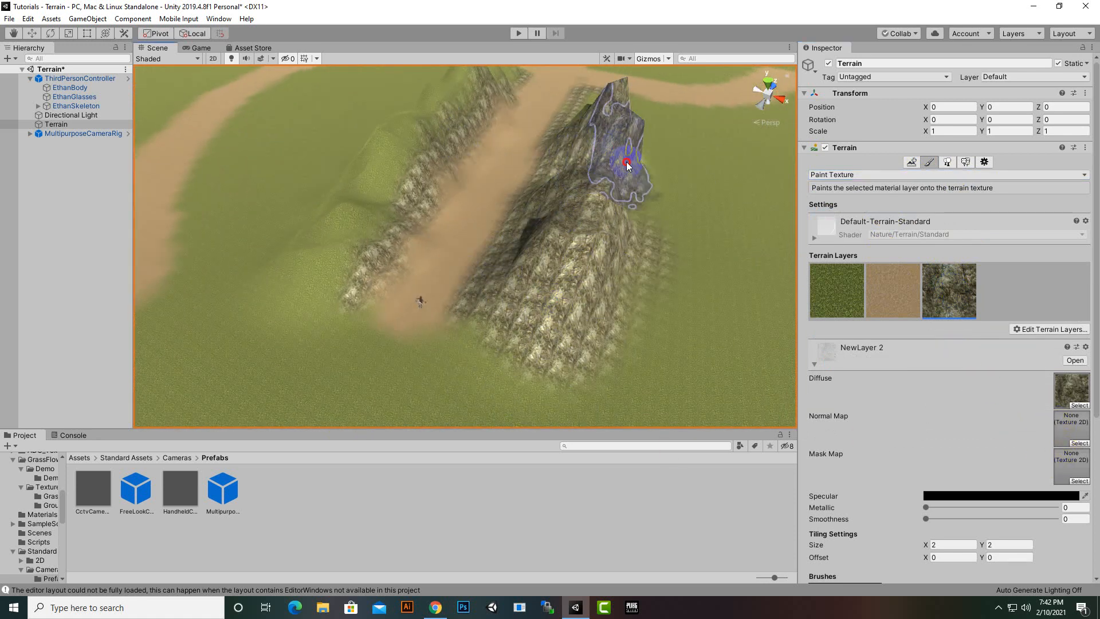
# Paint the rock layer over the grassy ridge on the opposite side of the path, up to its end by the crossing.
pyautogui.moveTo(633, 371)
pyautogui.keyDown('alt'); pyautogui.mouseDown()
pyautogui.moveTo(468, 313)
pyautogui.moveTo(243, 386)
pyautogui.mouseUp(); pyautogui.keyUp('alt')
pyautogui.moveTo(527, 280); pyautogui.dragTo(390, 292, button='middle')
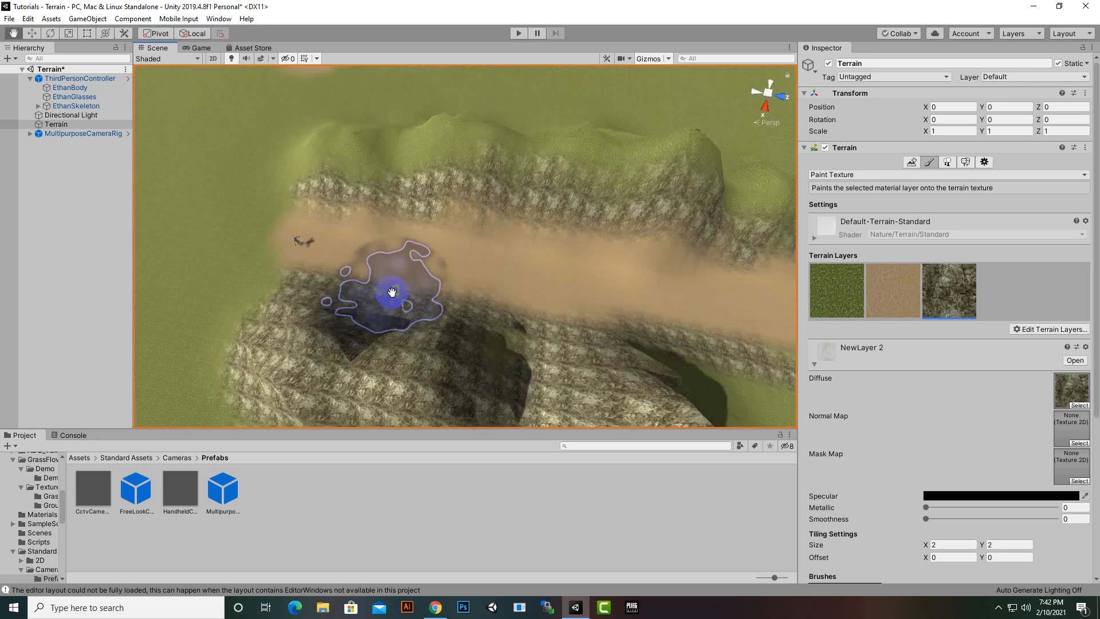
pyautogui.keyDown('alt'); pyautogui.moveTo(390, 292); pyautogui.dragTo(372, 265); pyautogui.keyUp('alt')
pyautogui.moveTo(314, 158)
pyautogui.mouseDown()
pyautogui.moveTo(499, 144)
pyautogui.moveTo(486, 166)
pyautogui.moveTo(734, 162)
pyautogui.moveTo(765, 241)
pyautogui.mouseUp()
pyautogui.moveTo(624, 210); pyautogui.dragTo(258, 172, button='middle')
pyautogui.moveTo(400, 173)
pyautogui.mouseDown()
pyautogui.moveTo(490, 172)
pyautogui.moveTo(487, 196)
pyautogui.mouseUp()
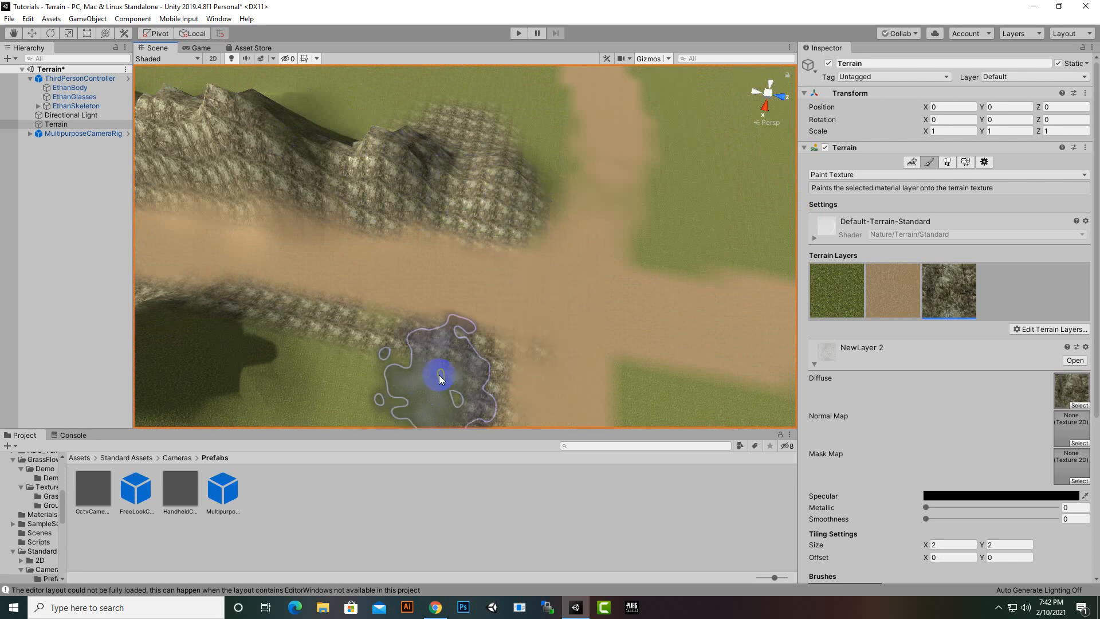
# Paint the rock layer over the remaining grassy slopes of the first row of hills, near the path crossing.
pyautogui.moveTo(440, 375); pyautogui.dragTo(608, 226, button='middle')
pyautogui.moveTo(613, 229)
pyautogui.mouseDown()
pyautogui.moveTo(258, 260)
pyautogui.moveTo(330, 249)
pyautogui.mouseUp()
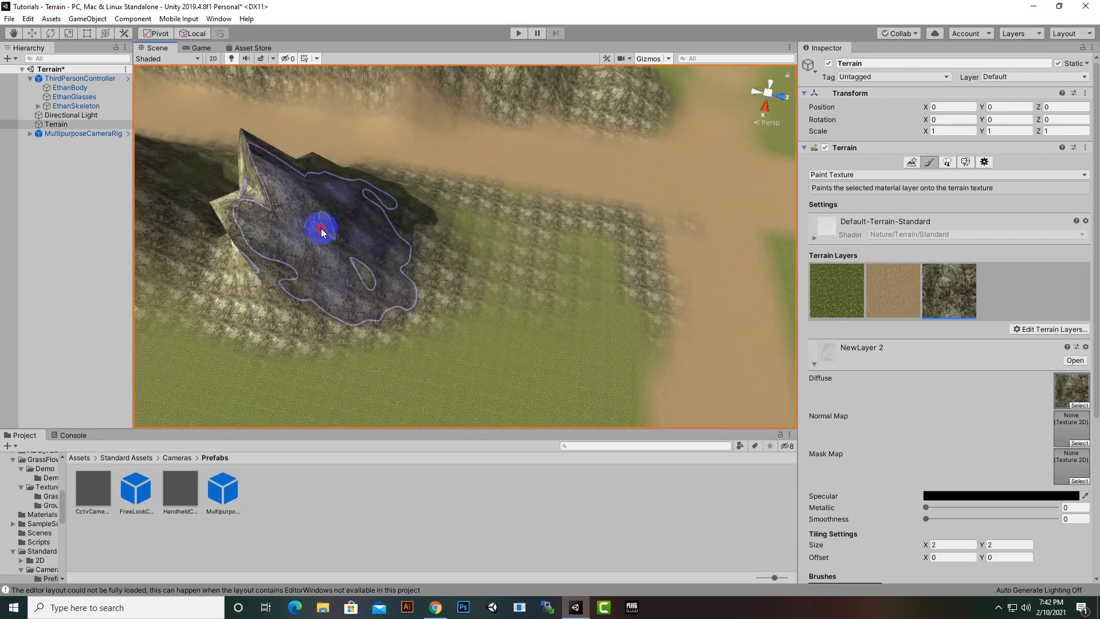
pyautogui.moveTo(560, 269)
pyautogui.keyDown('alt'); pyautogui.mouseDown()
pyautogui.moveTo(147, 189)
pyautogui.moveTo(555, 258)
pyautogui.moveTo(668, 322)
pyautogui.moveTo(300, 360)
pyautogui.moveTo(508, 290)
pyautogui.mouseUp(); pyautogui.keyUp('alt')
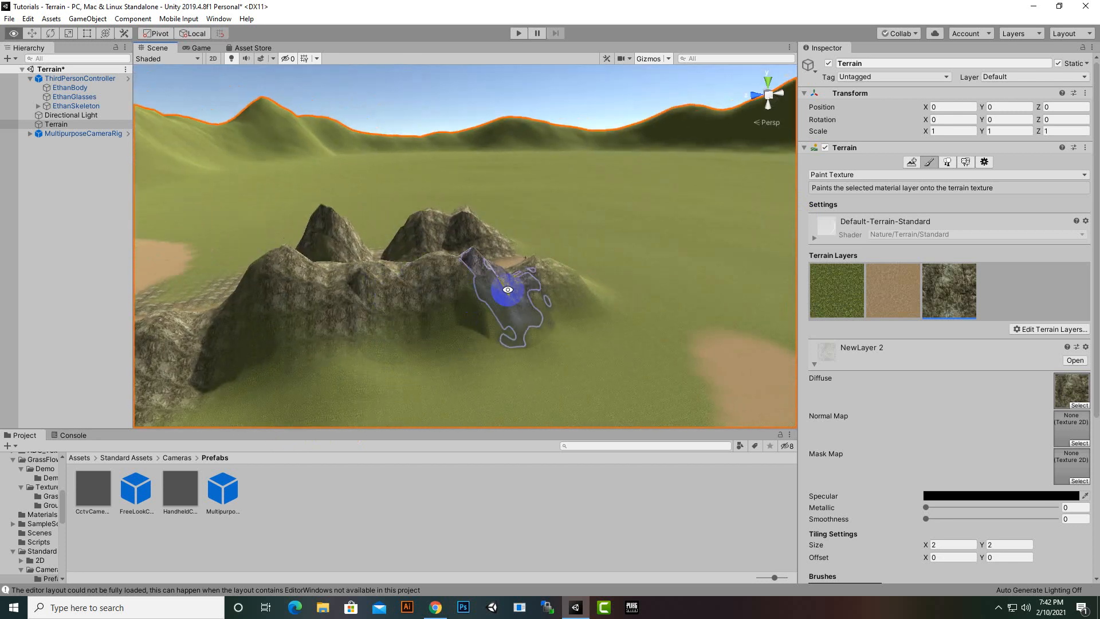
pyautogui.scroll(4, 552, 283)
pyautogui.scroll(3, 559, 275)
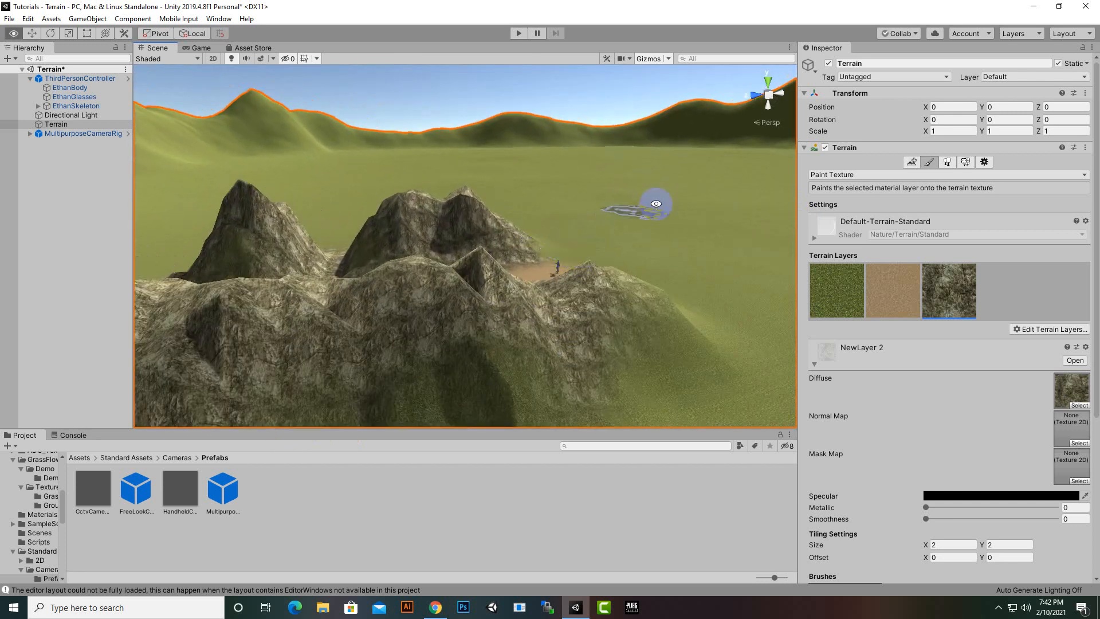
# Switch to Raise or Lower Terrain with the solid round builtin_brush_1 and set the brush size to 2.
pyautogui.keyDown('alt'); pyautogui.moveTo(655, 204); pyautogui.dragTo(152, 252); pyautogui.keyUp('alt')
pyautogui.keyDown('alt'); pyautogui.moveTo(518, 290); pyautogui.dragTo(206, 122); pyautogui.keyUp('alt')
pyautogui.scroll(-3, 496, 264)
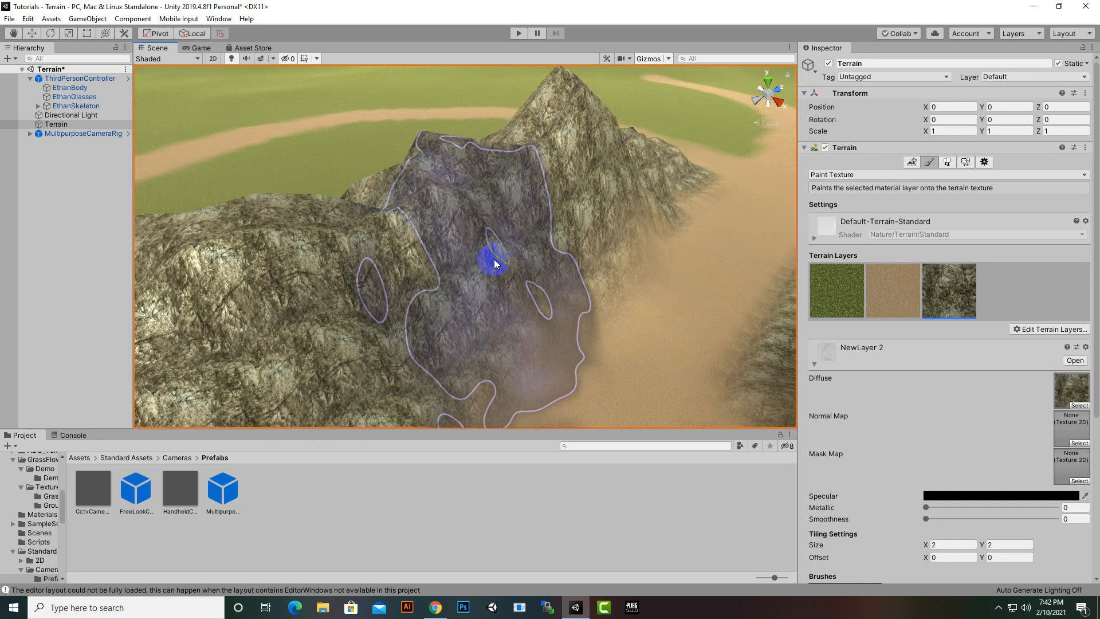
pyautogui.scroll(4, 497, 214)
pyautogui.scroll(-4, 460, 311)
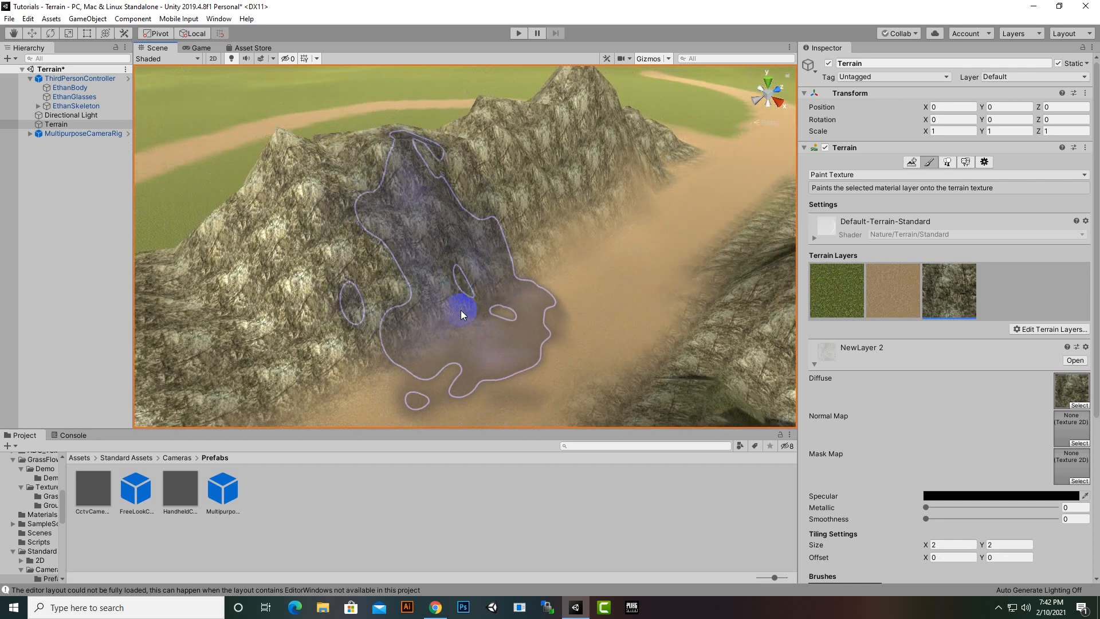
pyautogui.keyDown('alt'); pyautogui.moveTo(460, 310); pyautogui.dragTo(565, 221); pyautogui.keyUp('alt')
pyautogui.scroll(3, 565, 222)
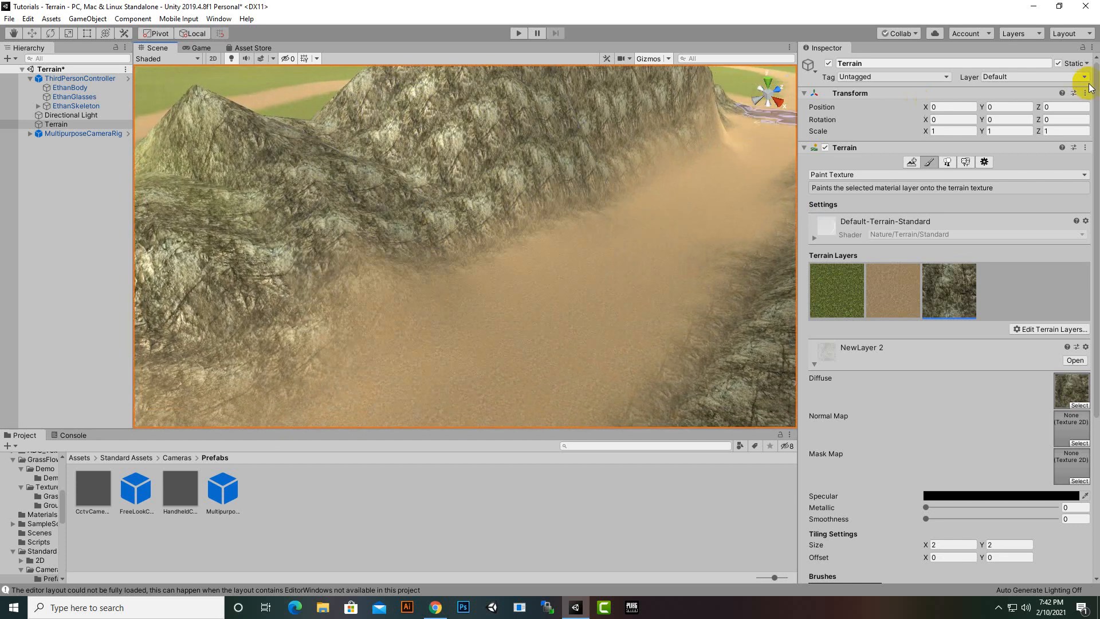
pyautogui.click(907, 175)
pyautogui.click(893, 190)
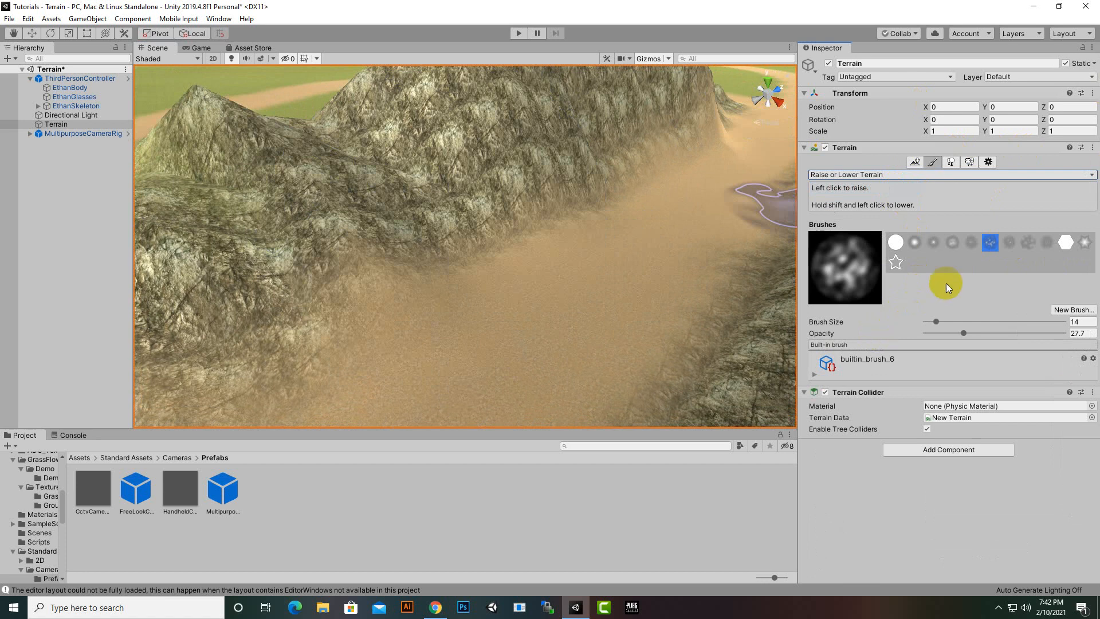
pyautogui.moveTo(936, 322); pyautogui.dragTo(906, 322)
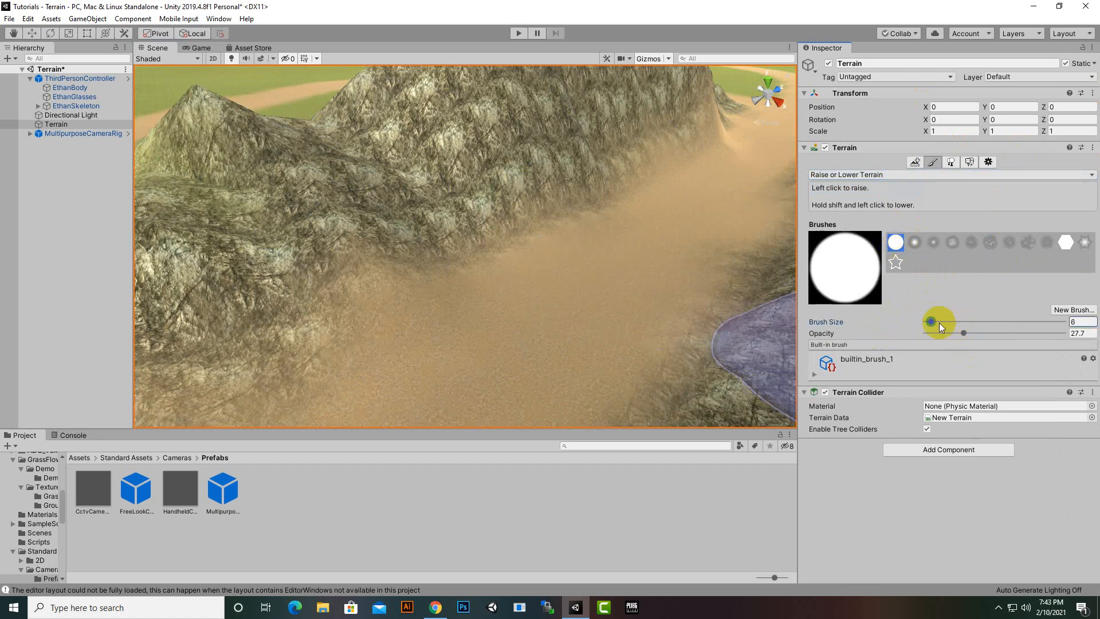
pyautogui.click(1077, 326)
pyautogui.write('2')
pyautogui.scroll(-3, 453, 229)
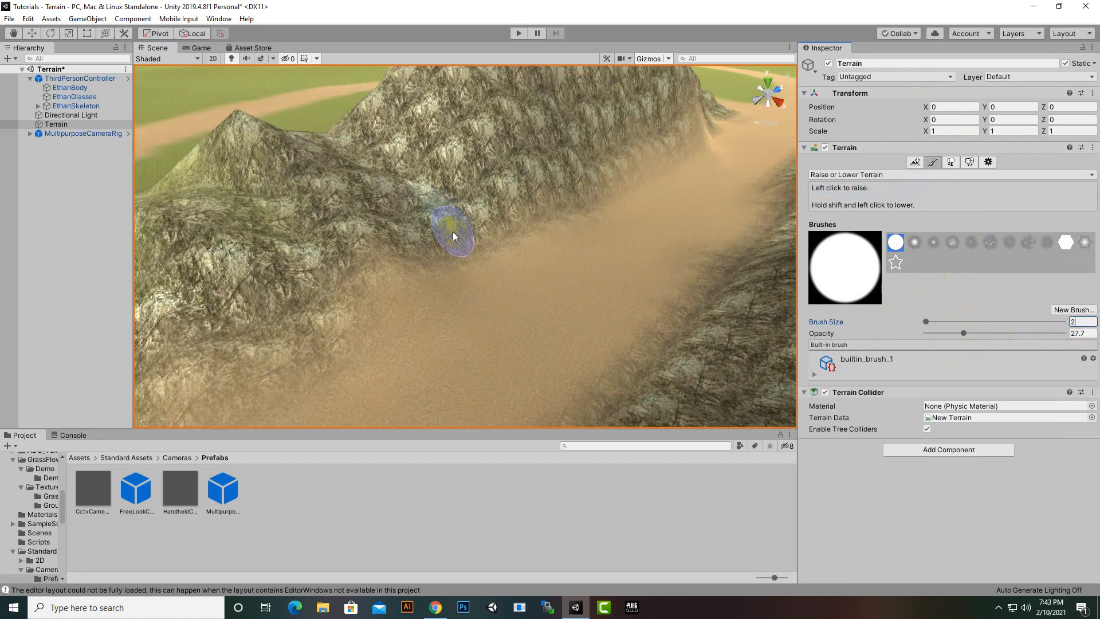
# Try to carve a narrow passage through the rocky ridge beside the path, between the small hill and the larger mountain.
pyautogui.moveTo(452, 231); pyautogui.dragTo(614, 216, button='middle')
pyautogui.scroll(2, 607, 229)
pyautogui.moveTo(641, 267); pyautogui.dragTo(503, 355, button='middle')
pyautogui.moveTo(415, 354)
pyautogui.mouseDown()
pyautogui.moveTo(432, 279)
pyautogui.moveTo(422, 333)
pyautogui.moveTo(433, 301)
pyautogui.moveTo(459, 304)
pyautogui.mouseUp()
pyautogui.keyDown('alt'); pyautogui.moveTo(598, 247); pyautogui.dragTo(445, 276); pyautogui.keyUp('alt')
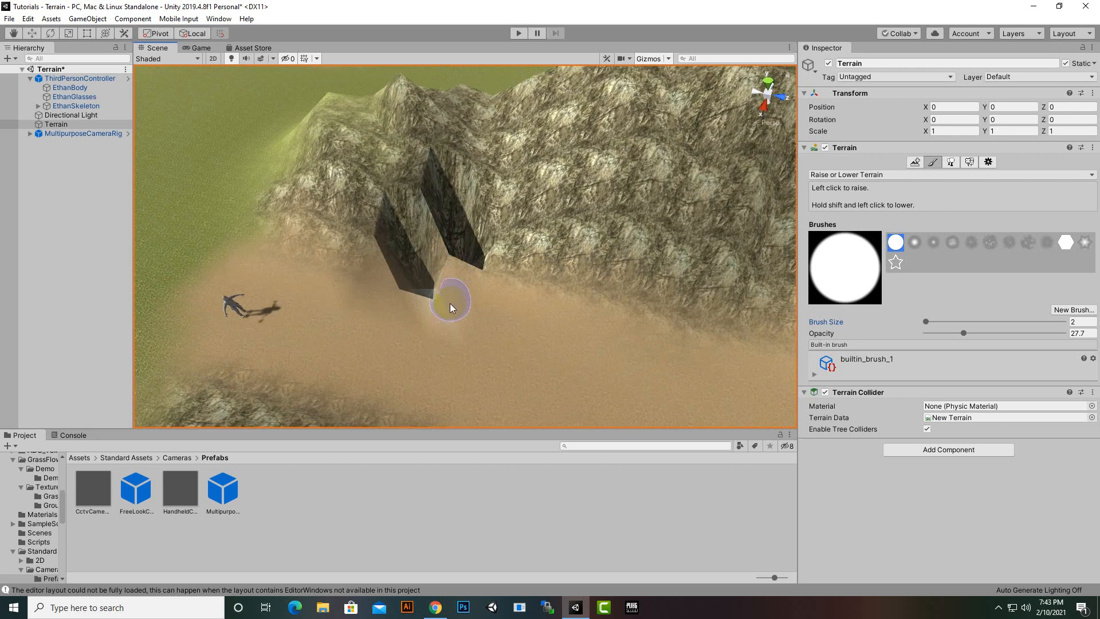
pyautogui.hotkey('ctrl', 'z')
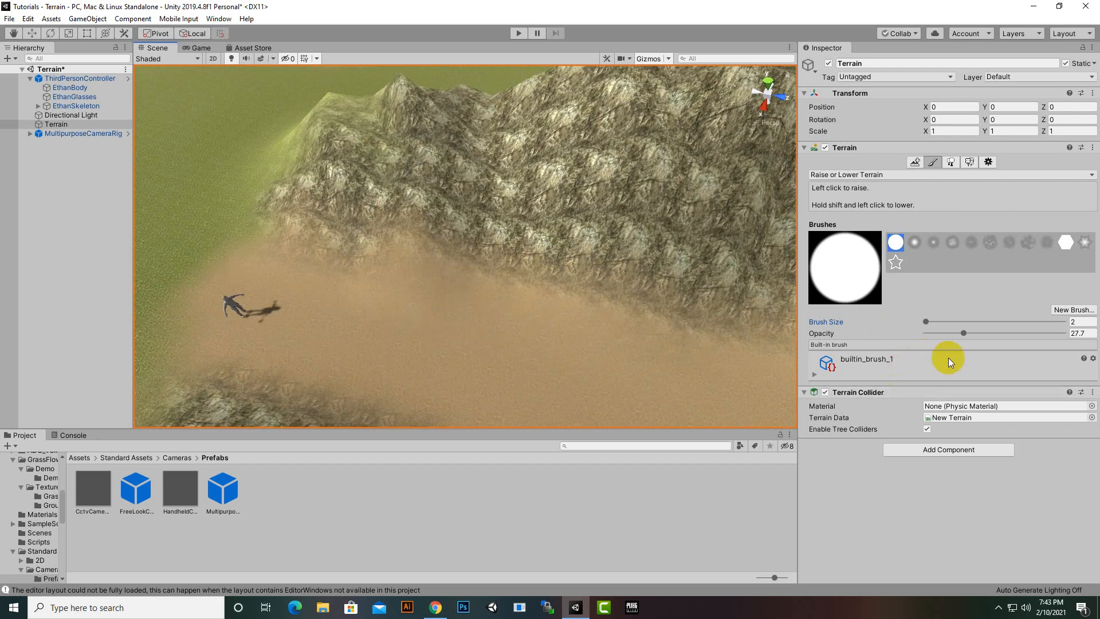
# Reduce the brush opacity to 6.1 and carve a passage across the rocky ridge from the dirt path to the grass behind.
pyautogui.moveTo(936, 336); pyautogui.dragTo(934, 338)
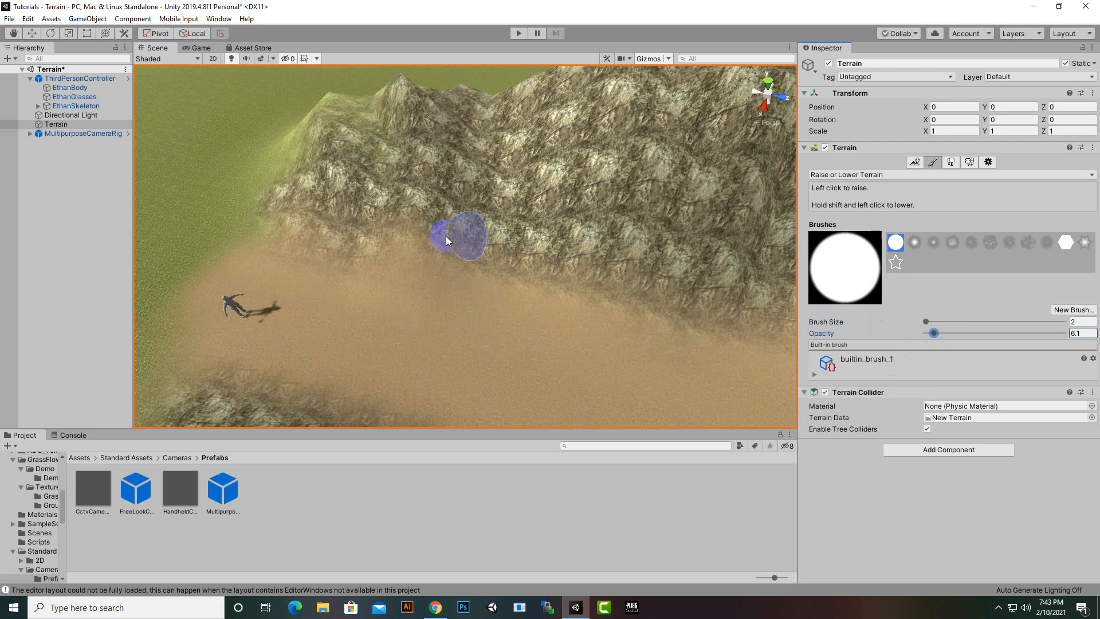
pyautogui.click(497, 196)
pyautogui.click(448, 221)
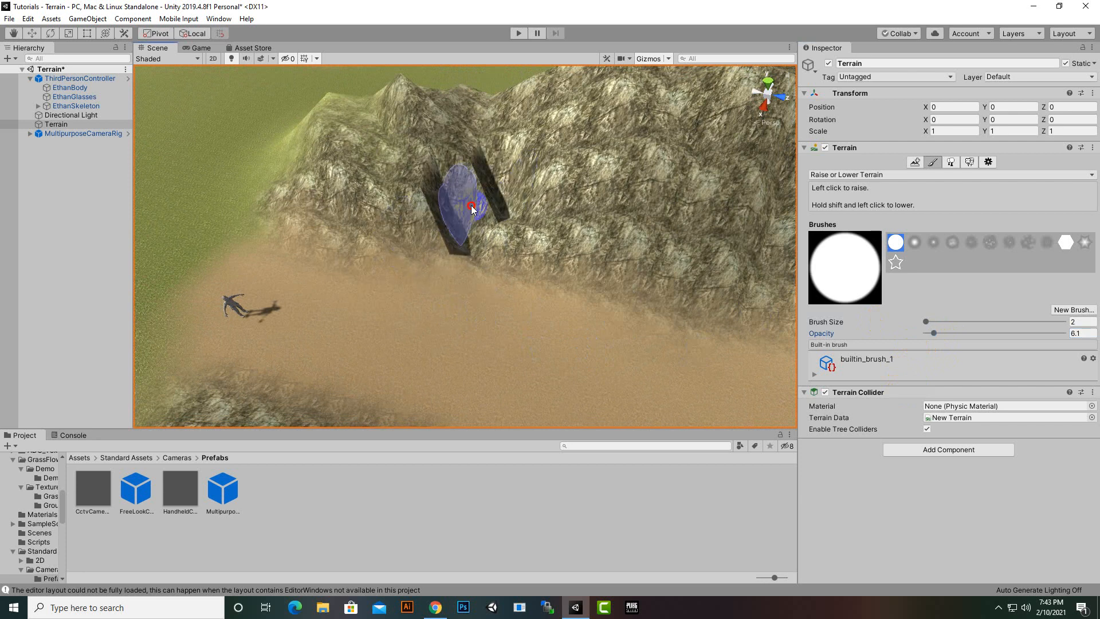
pyautogui.moveTo(527, 189)
pyautogui.mouseDown()
pyautogui.moveTo(437, 216)
pyautogui.moveTo(575, 174)
pyautogui.moveTo(487, 199)
pyautogui.moveTo(559, 112)
pyautogui.moveTo(538, 144)
pyautogui.mouseUp()
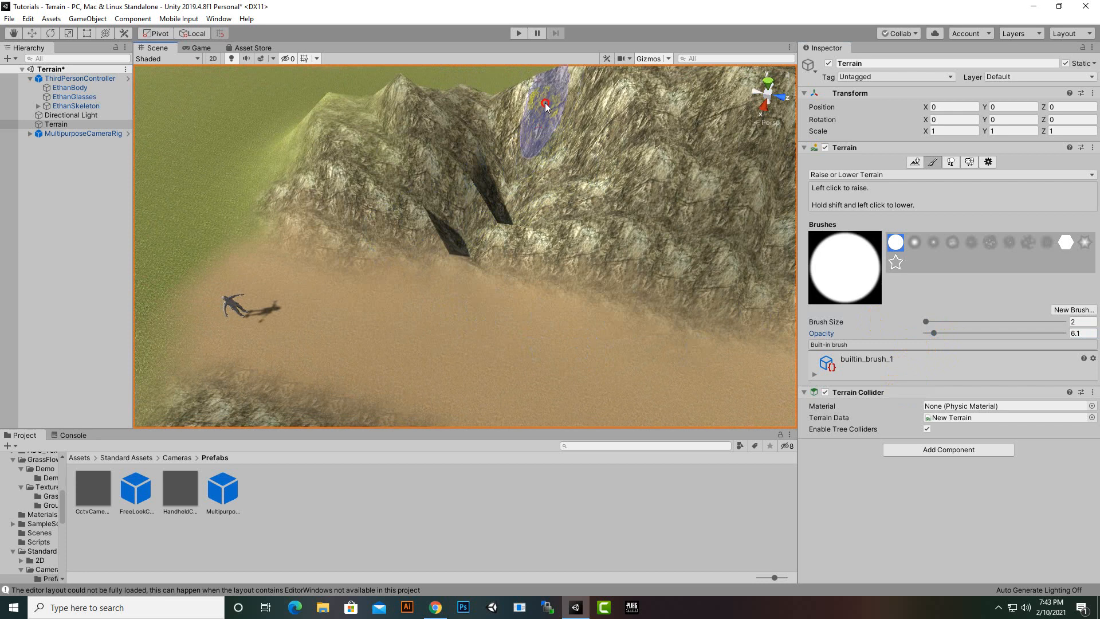
pyautogui.keyDown('alt'); pyautogui.moveTo(462, 370); pyautogui.dragTo(888, 436); pyautogui.keyUp('alt')
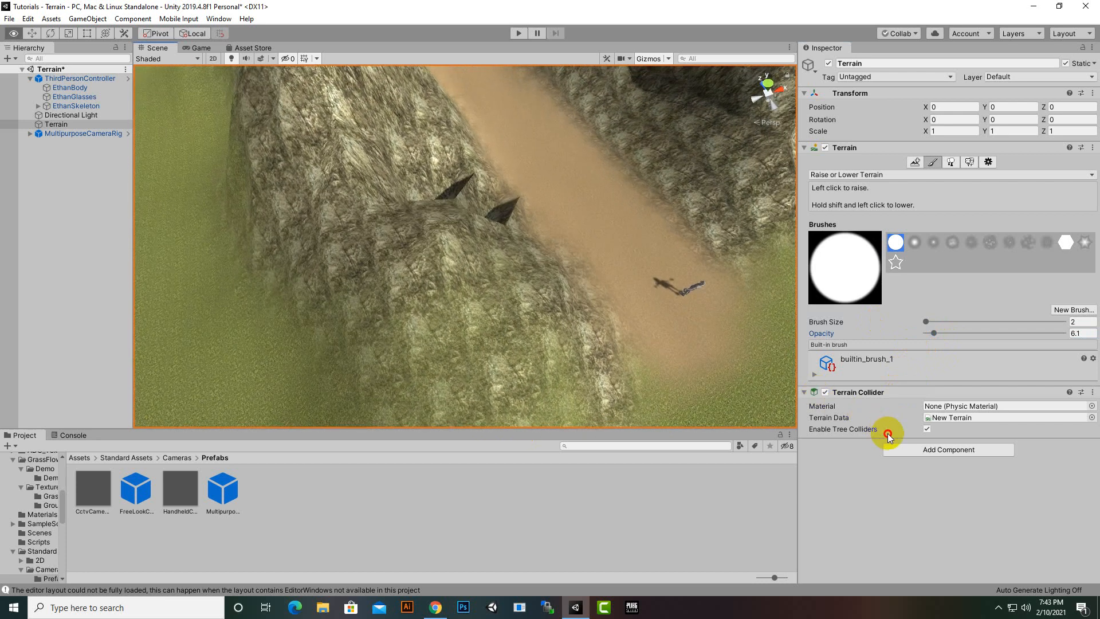
pyautogui.moveTo(486, 280); pyautogui.dragTo(553, 351, button='middle')
pyautogui.moveTo(592, 323)
pyautogui.mouseDown()
pyautogui.moveTo(528, 307)
pyautogui.moveTo(510, 288)
pyautogui.moveTo(439, 292)
pyautogui.moveTo(449, 295)
pyautogui.mouseUp()
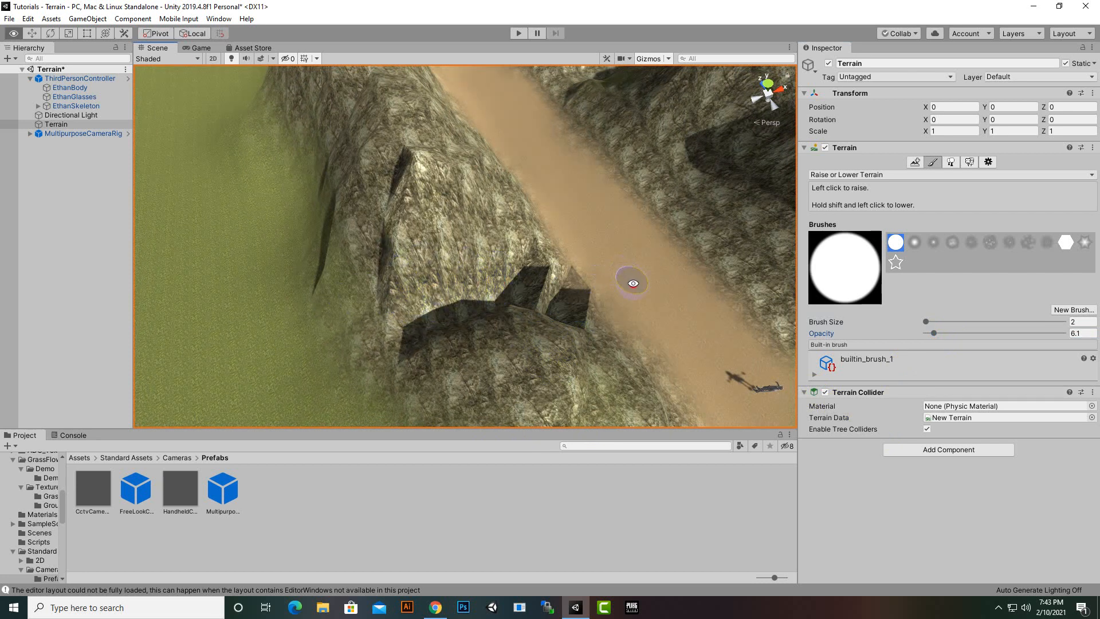
# Smooth the steep walls of the carved passage with Smooth Height, using brush size 7 and opacity 15.3.
pyautogui.keyDown('alt'); pyautogui.moveTo(633, 283); pyautogui.dragTo(362, 242); pyautogui.keyUp('alt')
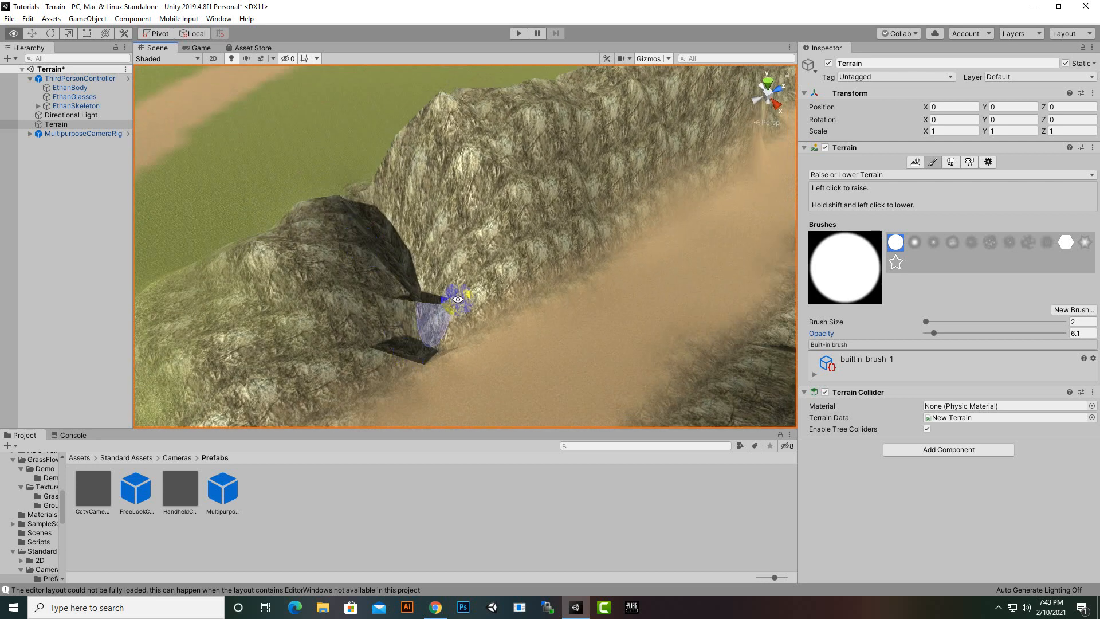
pyautogui.click(863, 176)
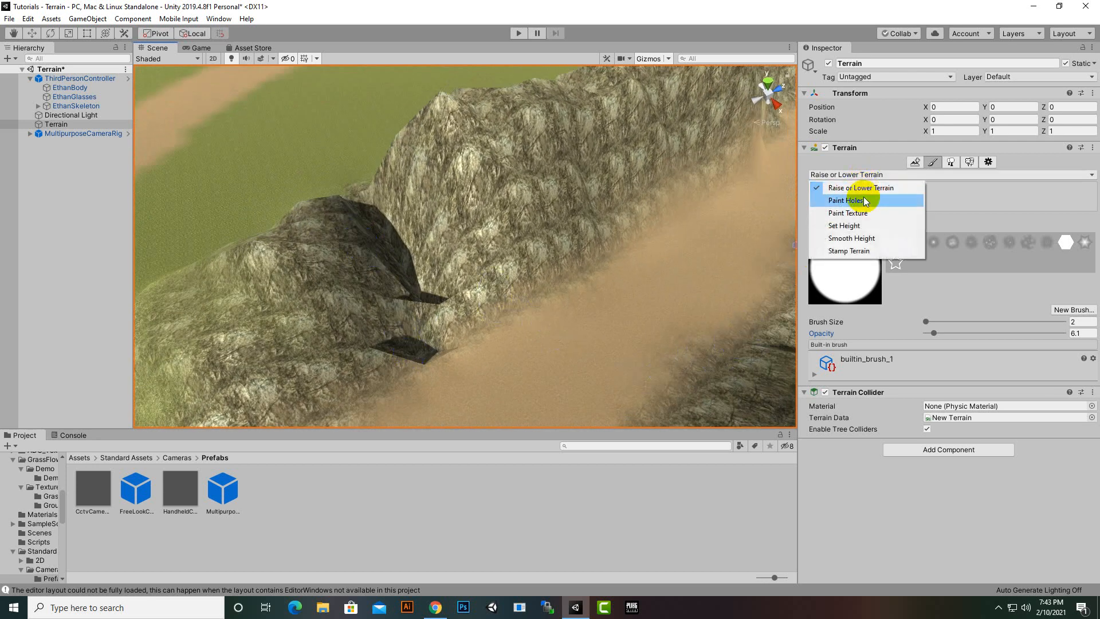
pyautogui.click(860, 238)
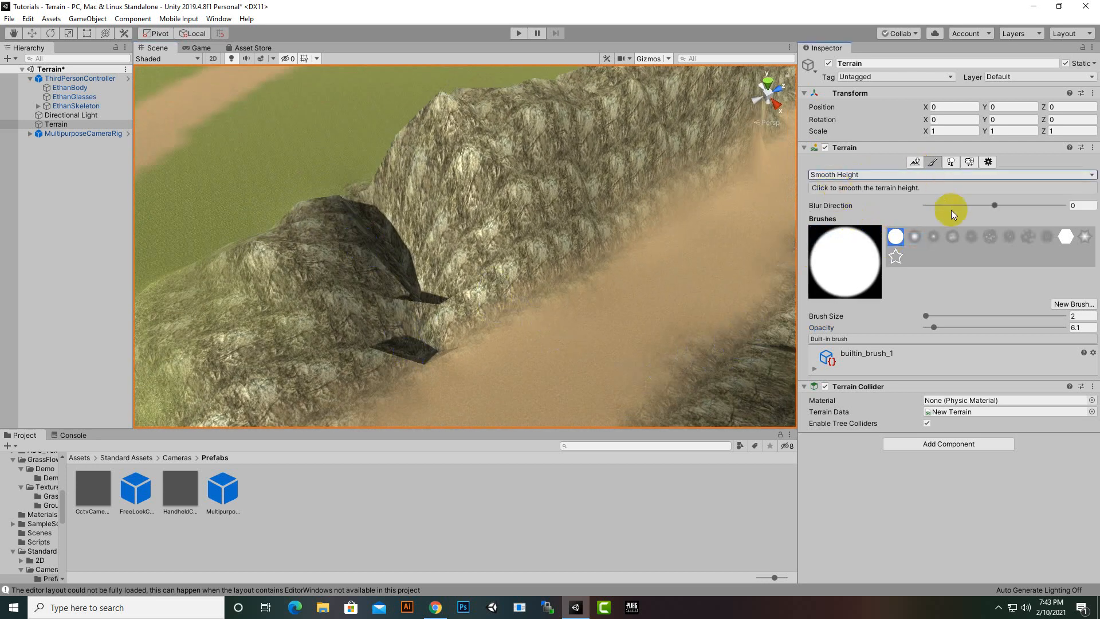
pyautogui.click(940, 315)
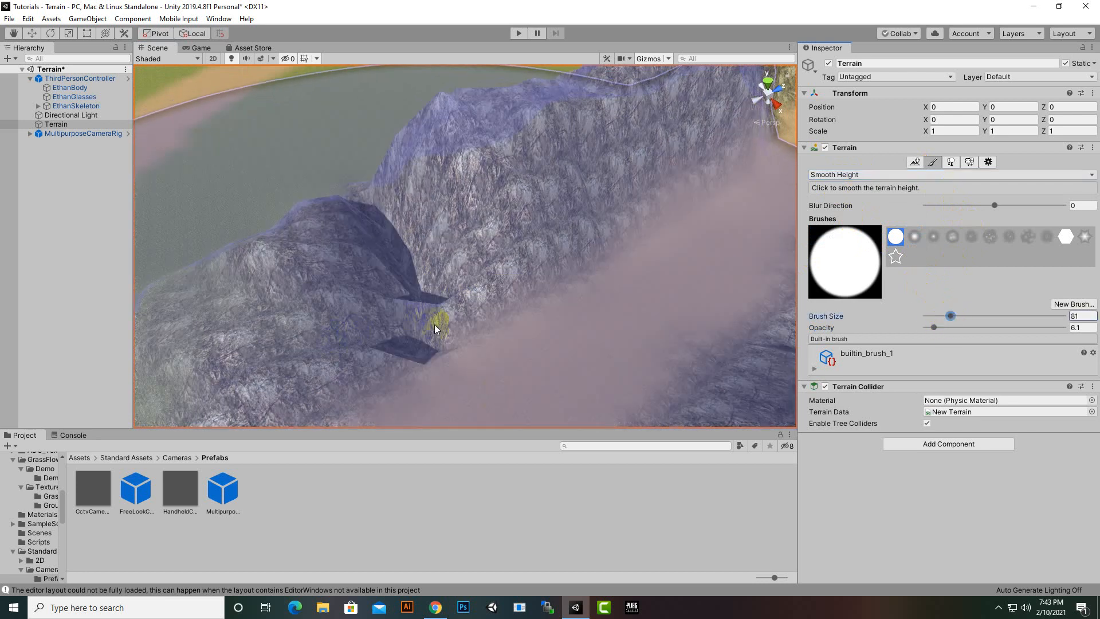
pyautogui.moveTo(940, 314); pyautogui.dragTo(932, 315)
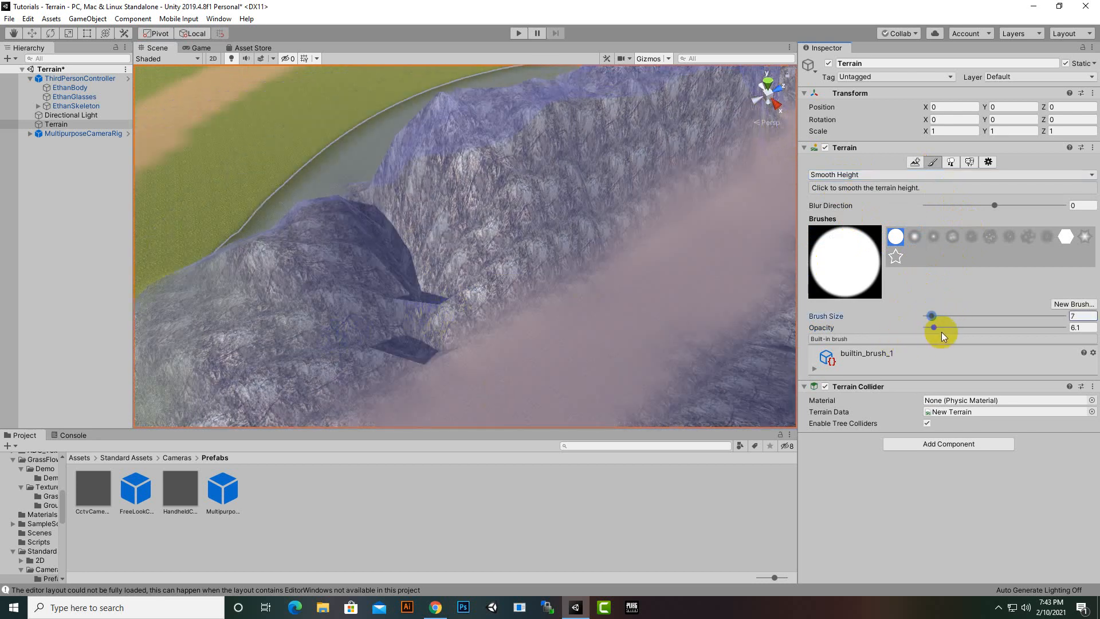
pyautogui.click(945, 327)
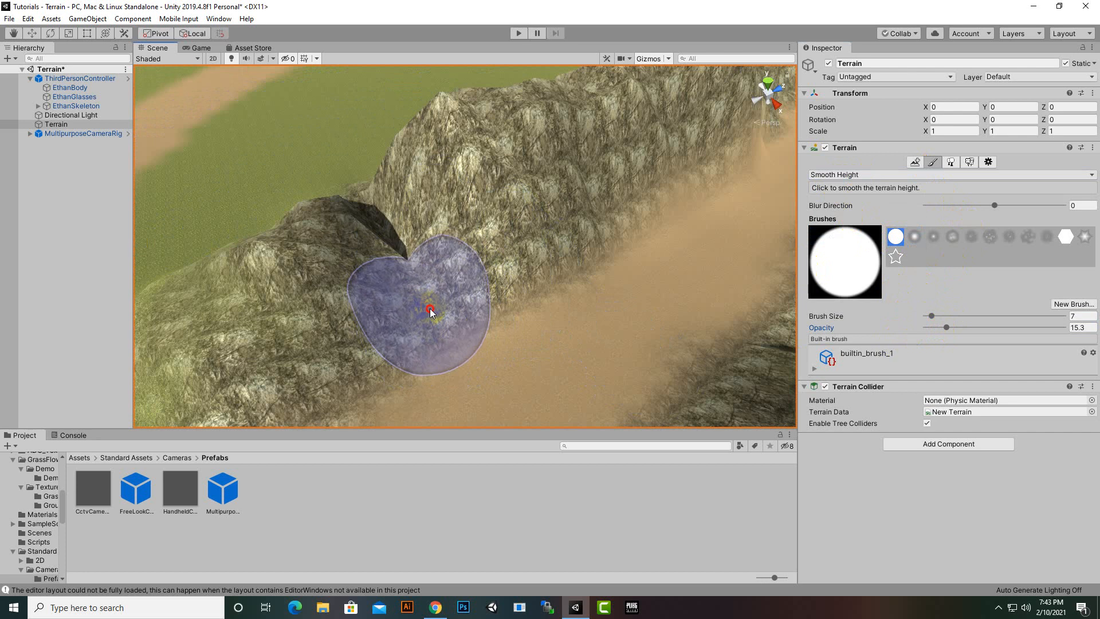
pyautogui.keyDown('alt'); pyautogui.moveTo(638, 349); pyautogui.dragTo(448, 271); pyautogui.keyUp('alt')
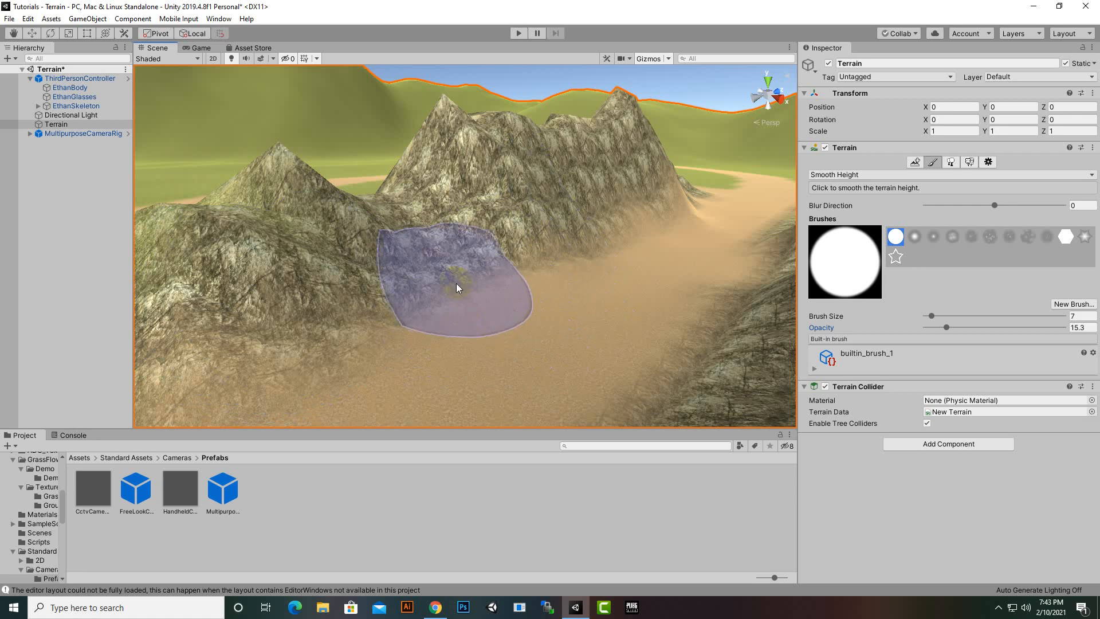
pyautogui.keyDown('alt'); pyautogui.moveTo(400, 243); pyautogui.dragTo(460, 259); pyautogui.keyUp('alt')
pyautogui.moveTo(474, 264); pyautogui.dragTo(518, 341, button='middle')
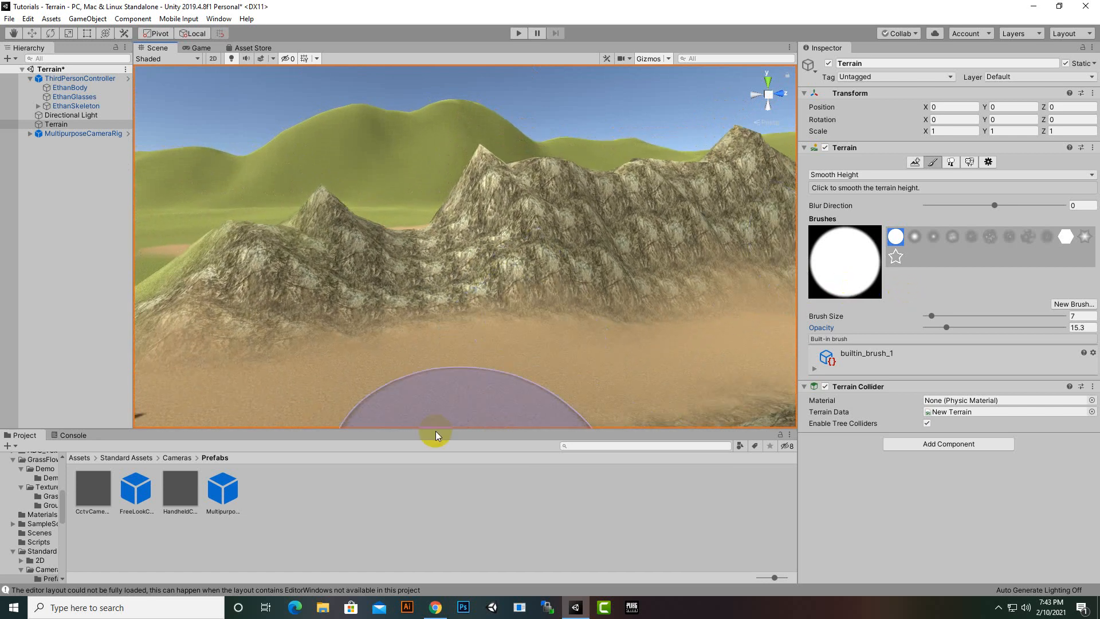
# Set up Paint Texture with the NewLayer 1 dirt layer at Metallic 0.115 and brush size 3.
pyautogui.click(923, 172)
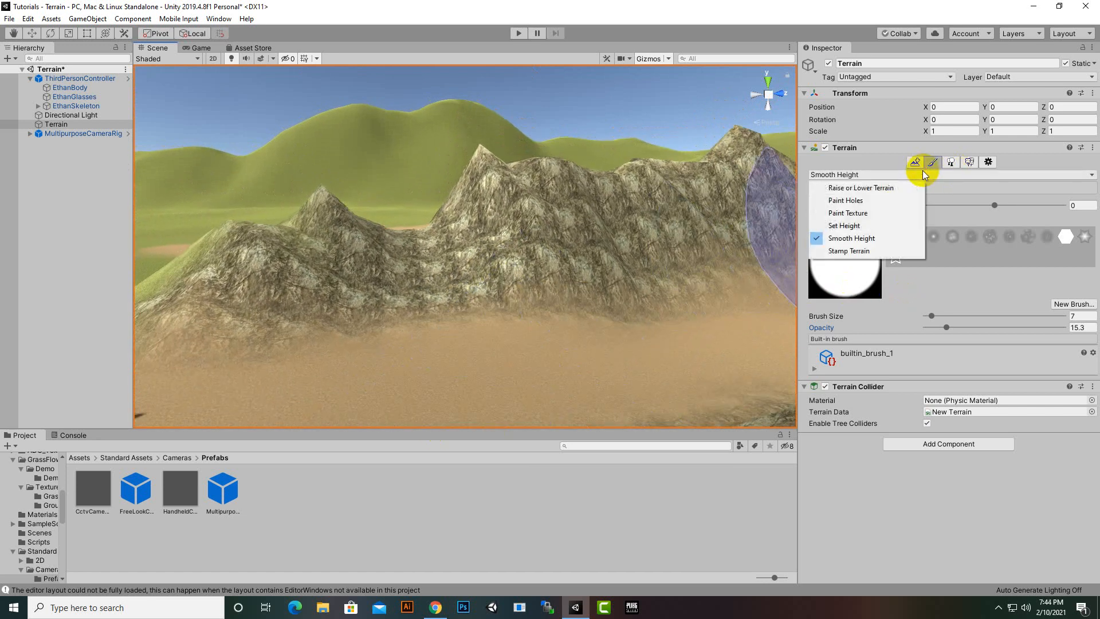
pyautogui.click(848, 212)
pyautogui.click(880, 296)
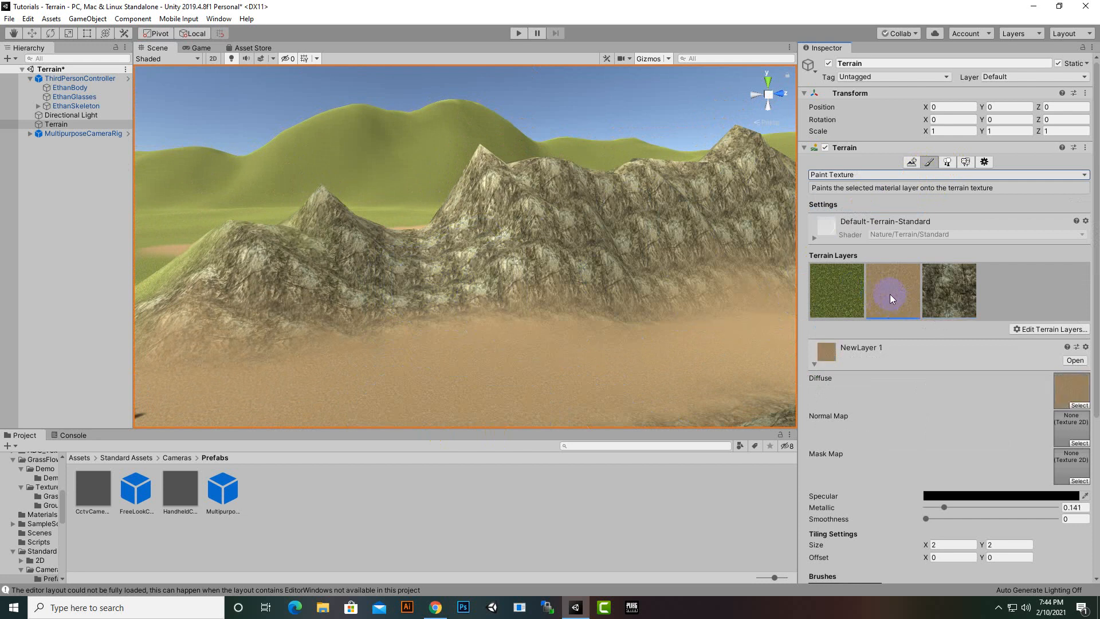
pyautogui.moveTo(492, 295)
pyautogui.keyDown('alt'); pyautogui.mouseDown()
pyautogui.moveTo(479, 342)
pyautogui.moveTo(494, 338)
pyautogui.mouseUp(); pyautogui.keyUp('alt')
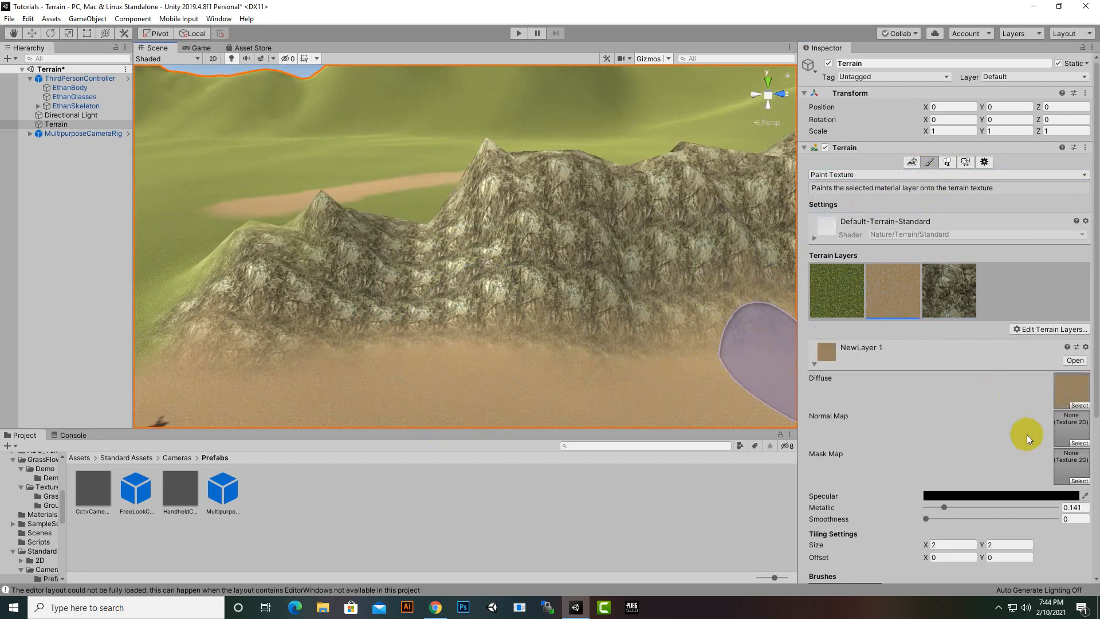
pyautogui.moveTo(944, 507); pyautogui.dragTo(943, 507)
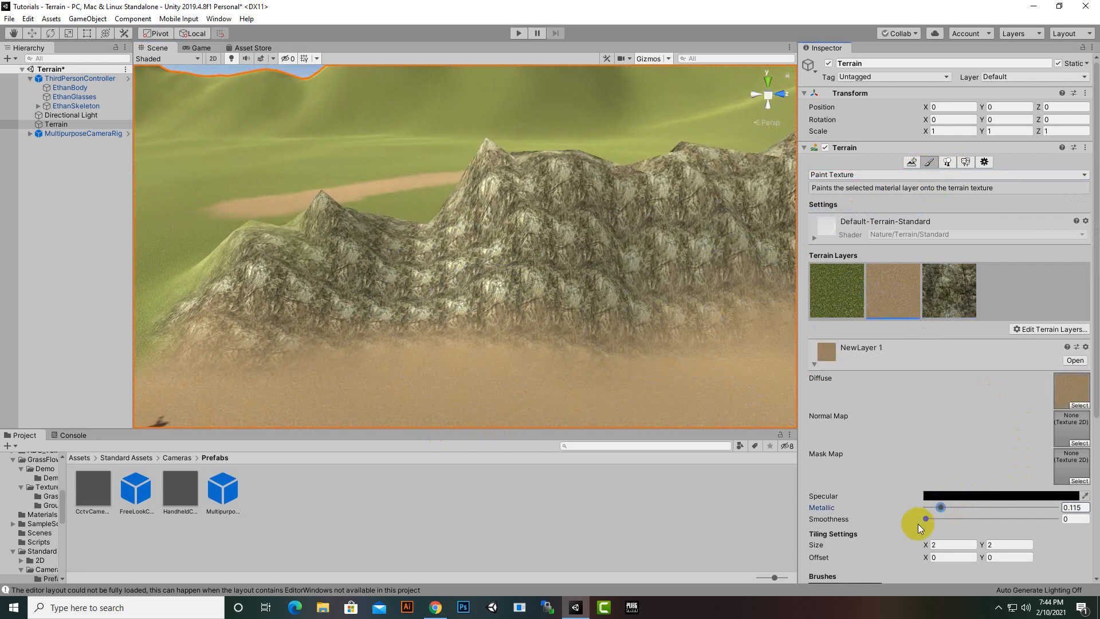
pyautogui.scroll(-5, 911, 476)
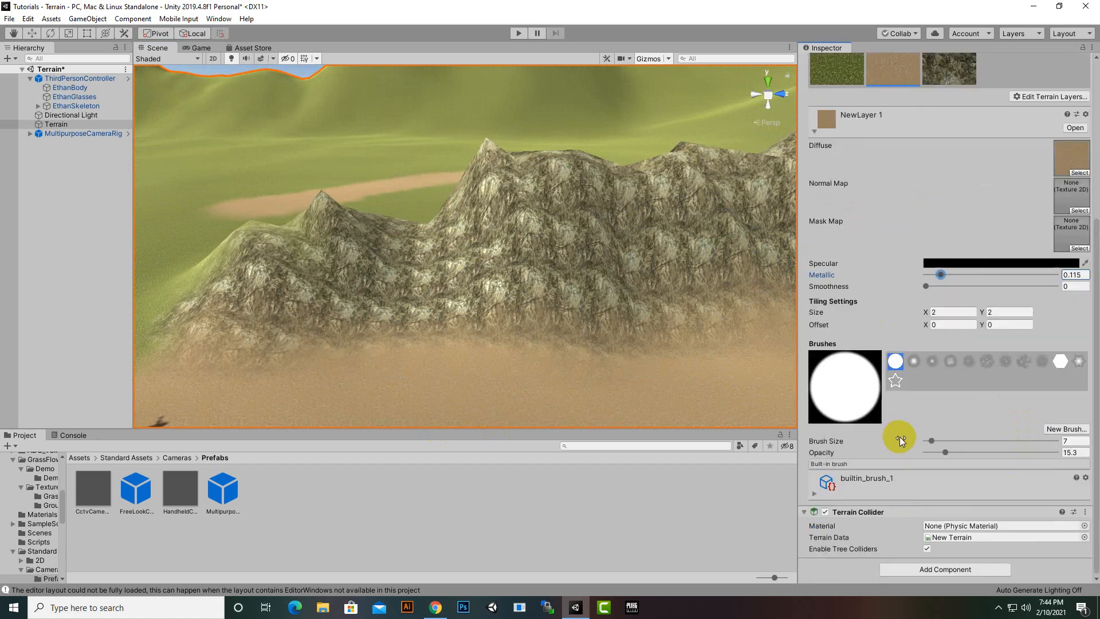
pyautogui.moveTo(930, 441); pyautogui.dragTo(927, 441)
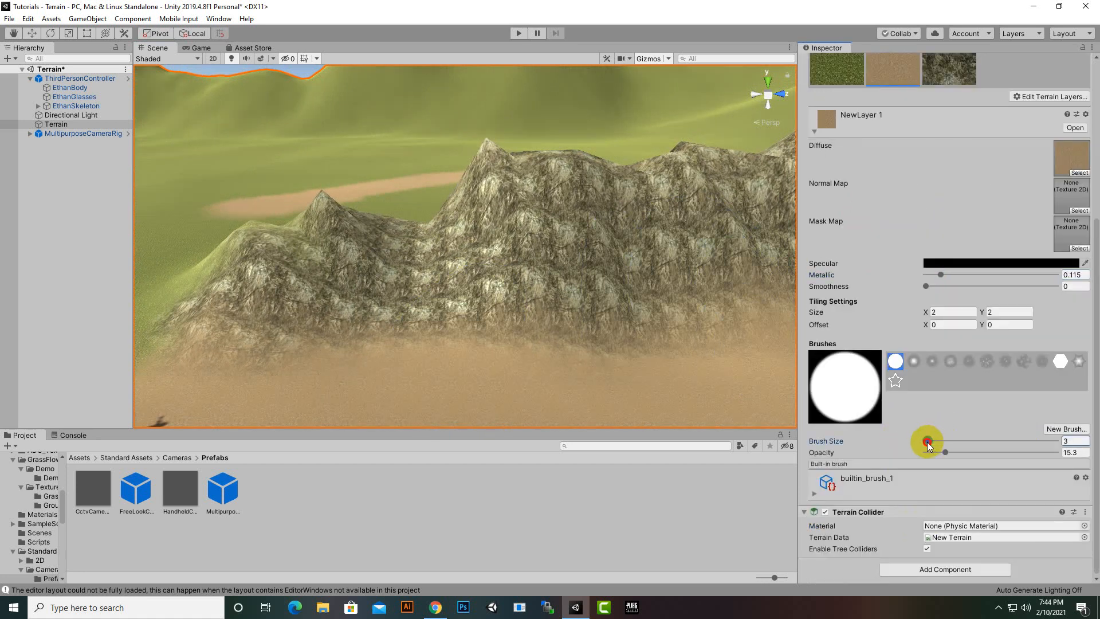
# Paint the dirt layer over the carved passage and out onto the grass behind the ridge with brush size 5.
pyautogui.moveTo(417, 319); pyautogui.dragTo(418, 199)
pyautogui.moveTo(464, 276)
pyautogui.keyDown('alt'); pyautogui.mouseDown()
pyautogui.moveTo(599, 411)
pyautogui.moveTo(516, 284)
pyautogui.moveTo(560, 498)
pyautogui.mouseUp(); pyautogui.keyUp('alt')
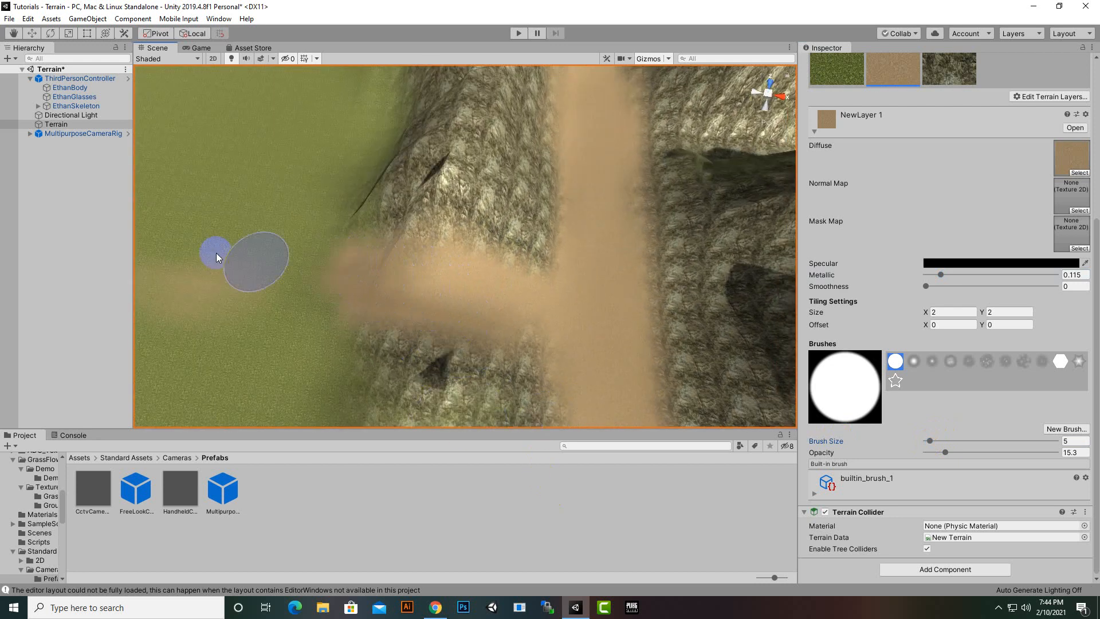
pyautogui.moveTo(377, 297); pyautogui.dragTo(198, 275)
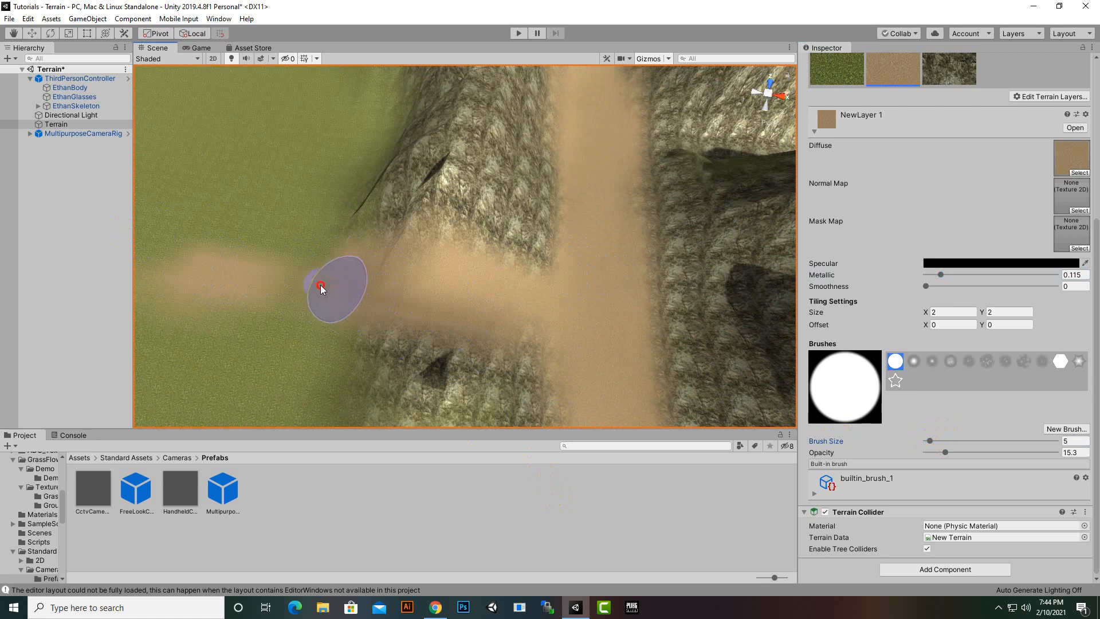
# Play-test the scene, running the third-person character along the dirt path and up into the carved passage.
pyautogui.moveTo(363, 278)
pyautogui.keyDown('alt'); pyautogui.mouseDown()
pyautogui.moveTo(633, 290)
pyautogui.moveTo(570, 311)
pyautogui.moveTo(387, 201)
pyautogui.moveTo(344, 135)
pyautogui.moveTo(258, 169)
pyautogui.moveTo(195, 164)
pyautogui.moveTo(506, 217)
pyautogui.moveTo(643, 168)
pyautogui.moveTo(503, 187)
pyautogui.moveTo(501, 172)
pyautogui.moveTo(618, 244)
pyautogui.moveTo(626, 324)
pyautogui.moveTo(405, 208)
pyautogui.moveTo(512, 104)
pyautogui.mouseUp(); pyautogui.keyUp('alt')
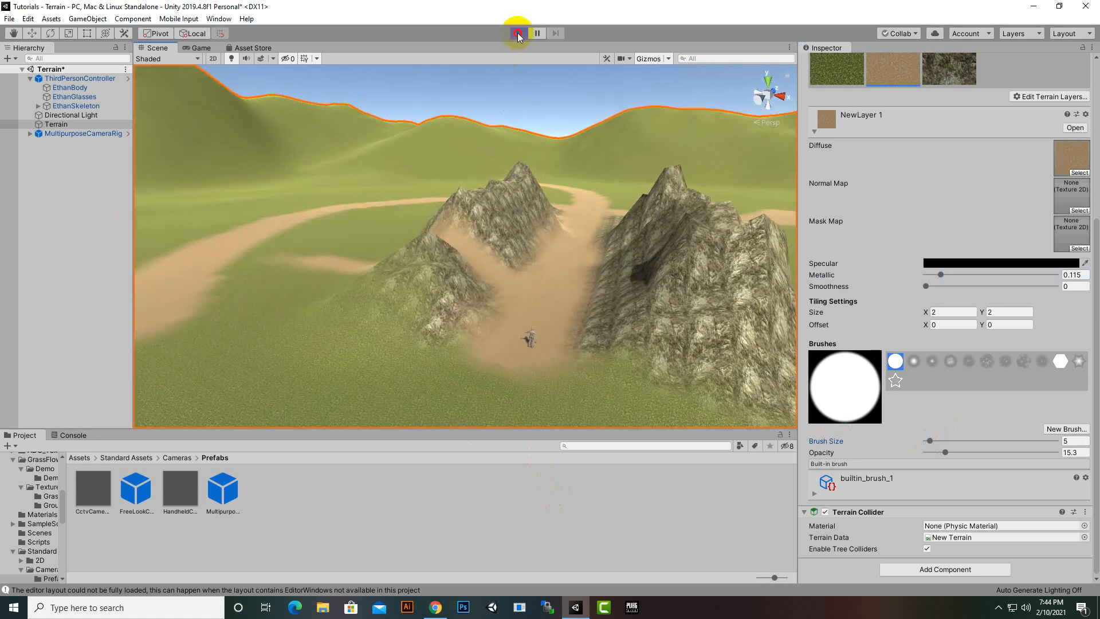
pyautogui.click(518, 35)
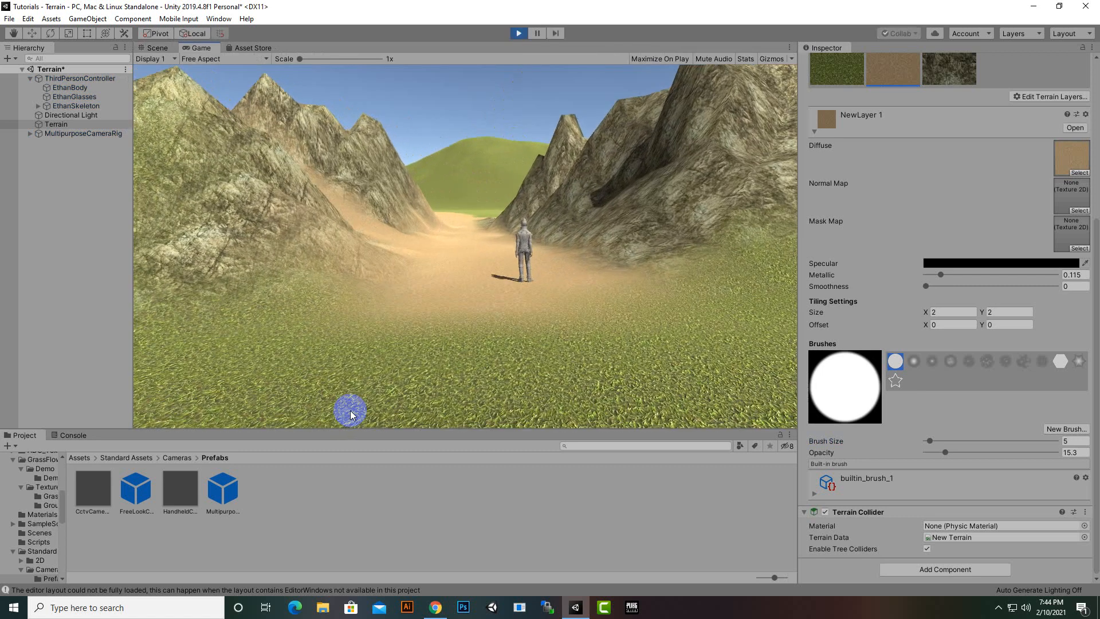
pyautogui.press('w')
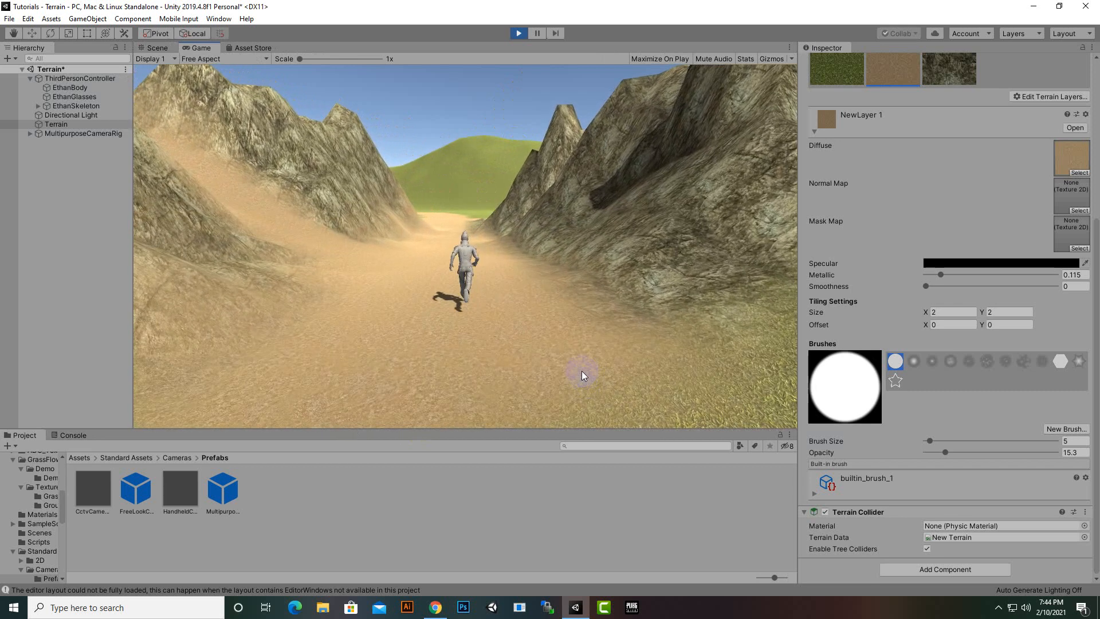
pyautogui.press('a')
pyautogui.press('a')
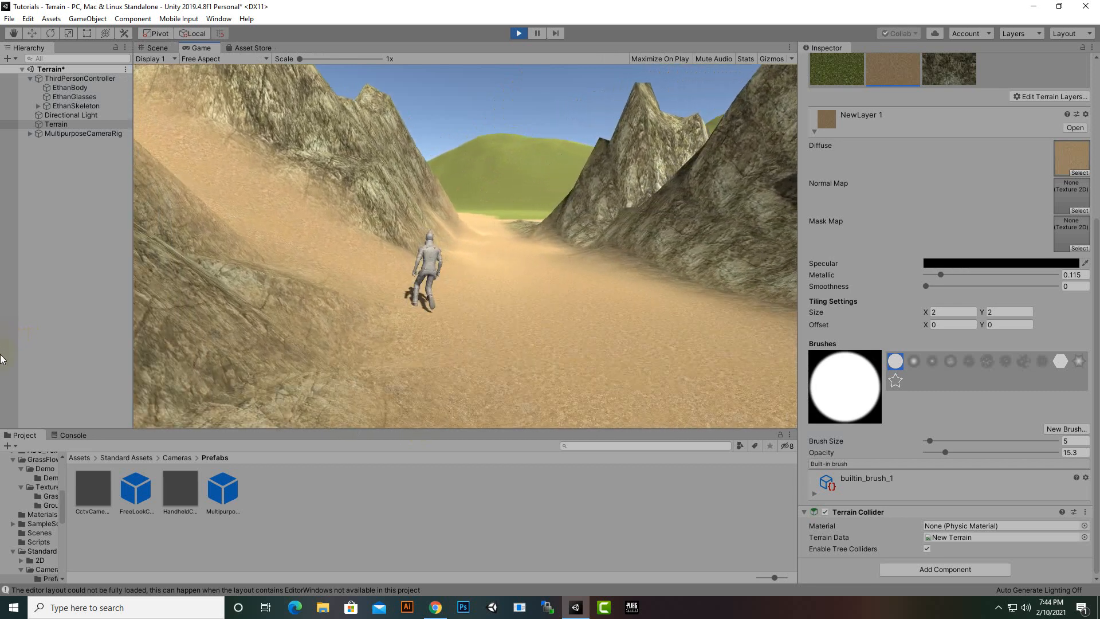
pyautogui.press('a')
pyautogui.press('a')
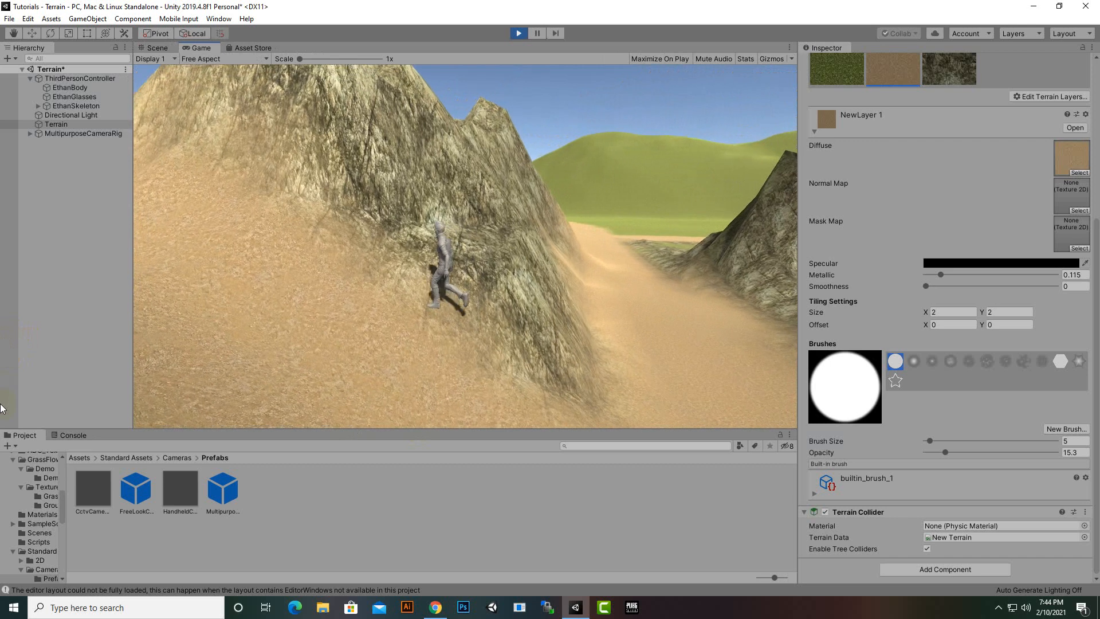
pyautogui.press('a')
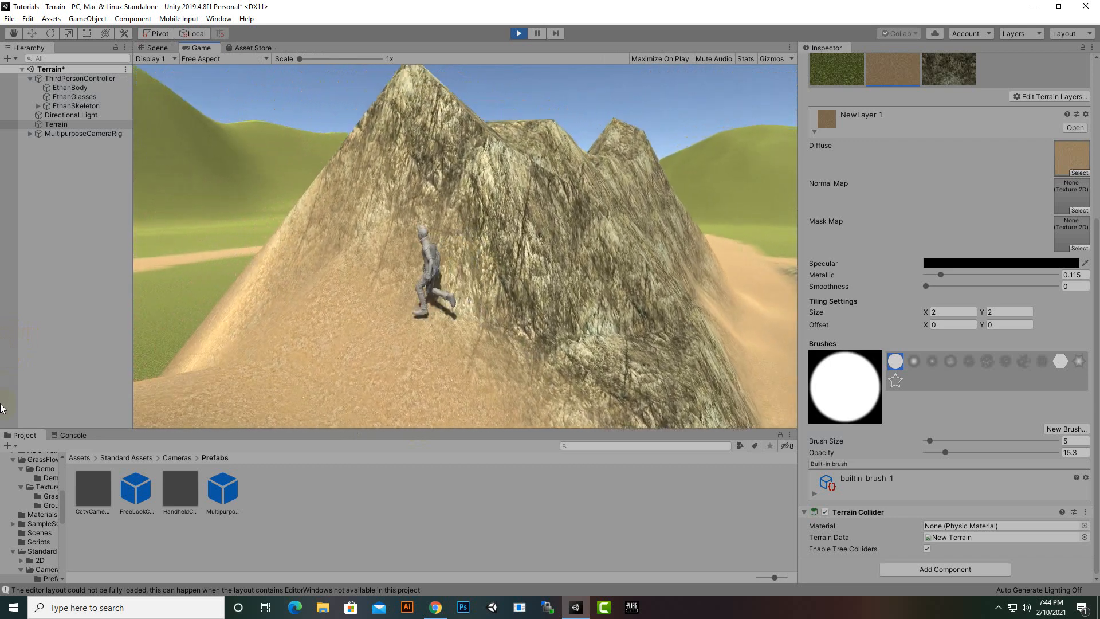
pyautogui.press('a')
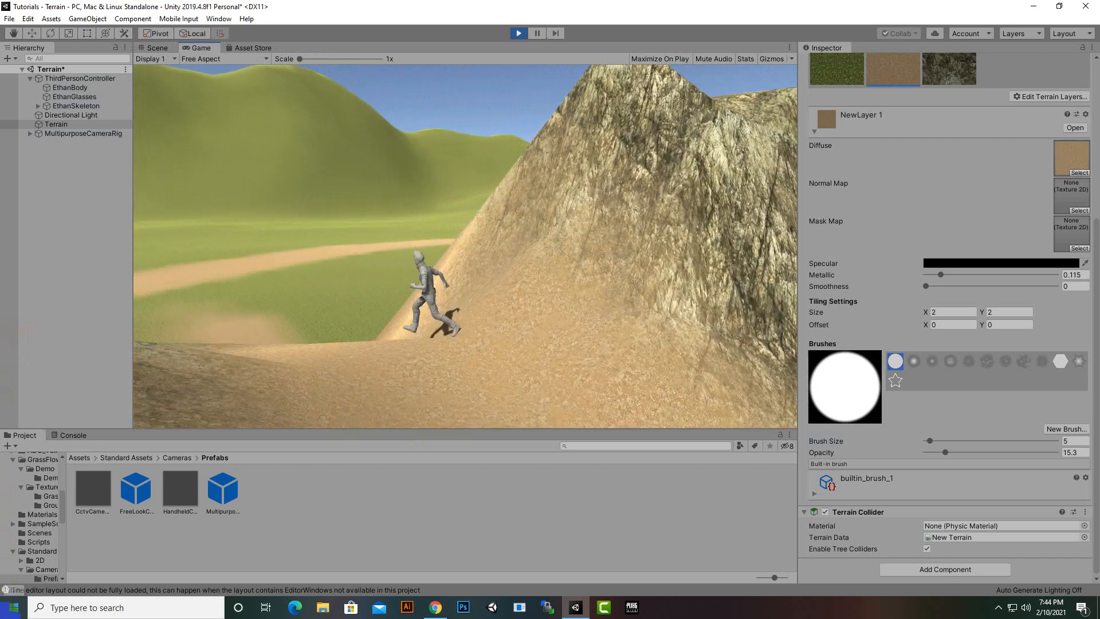
# Run the character down the far side of the passage onto the grass, and end the play test.
pyautogui.press('w')
pyautogui.press('w')
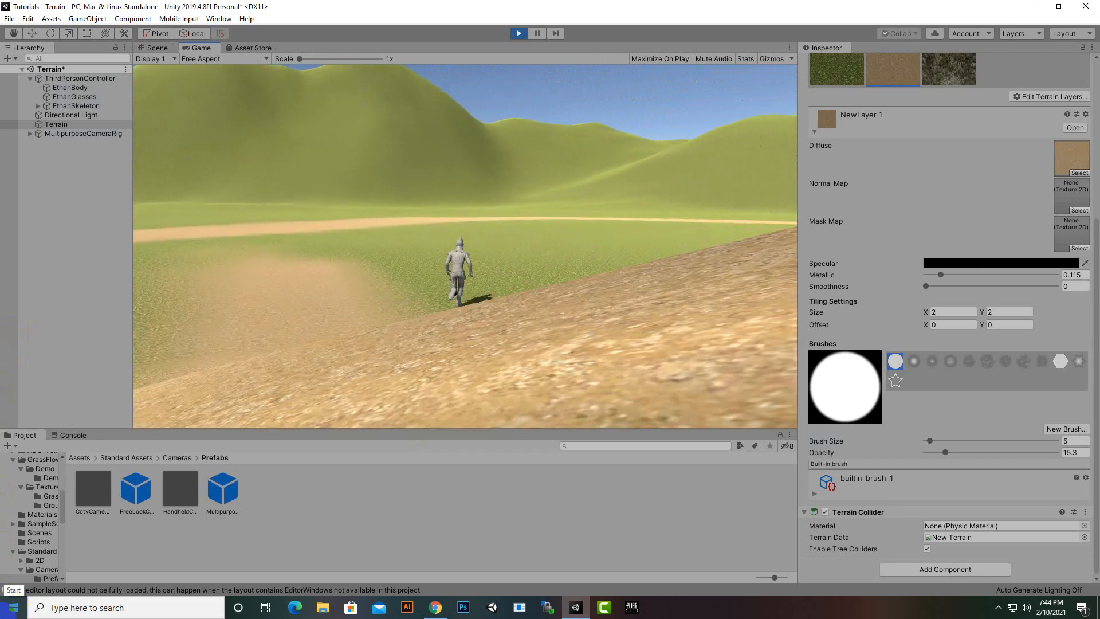
pyautogui.press('a')
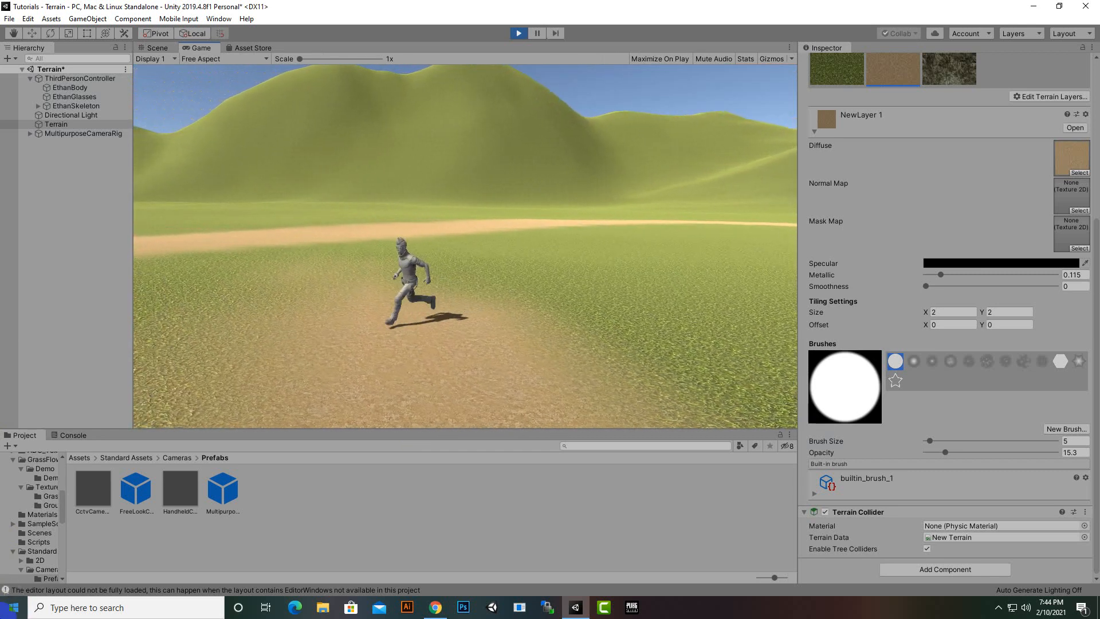
pyautogui.press('s')
pyautogui.click(516, 35)
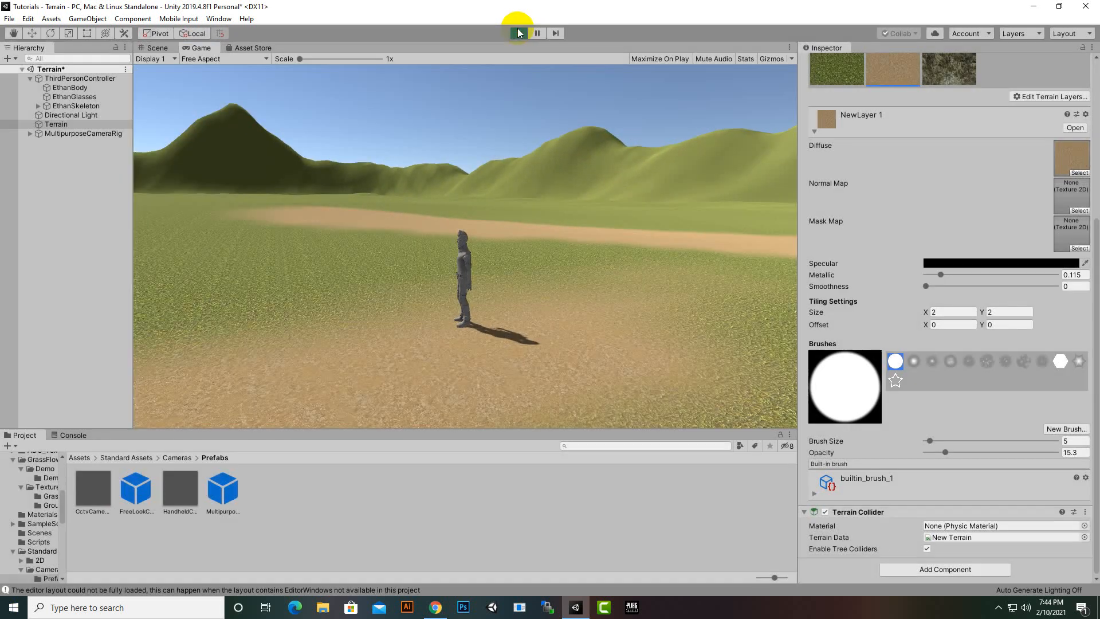
# Switch the terrain's tool from Paint Texture to Paint Trees.
pyautogui.scroll(-4, 607, 344)
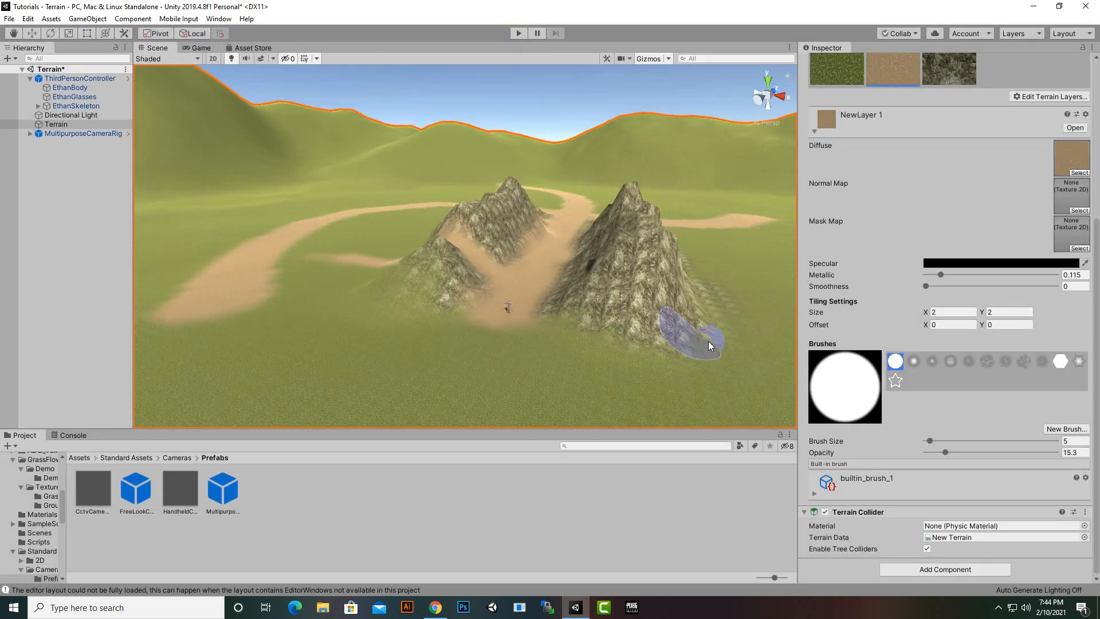
pyautogui.moveTo(743, 340)
pyautogui.mouseDown(button='middle')
pyautogui.moveTo(672, 397)
pyautogui.moveTo(695, 360)
pyautogui.mouseUp(button='middle')
pyautogui.scroll(4, 682, 392)
pyautogui.scroll(1, 699, 348)
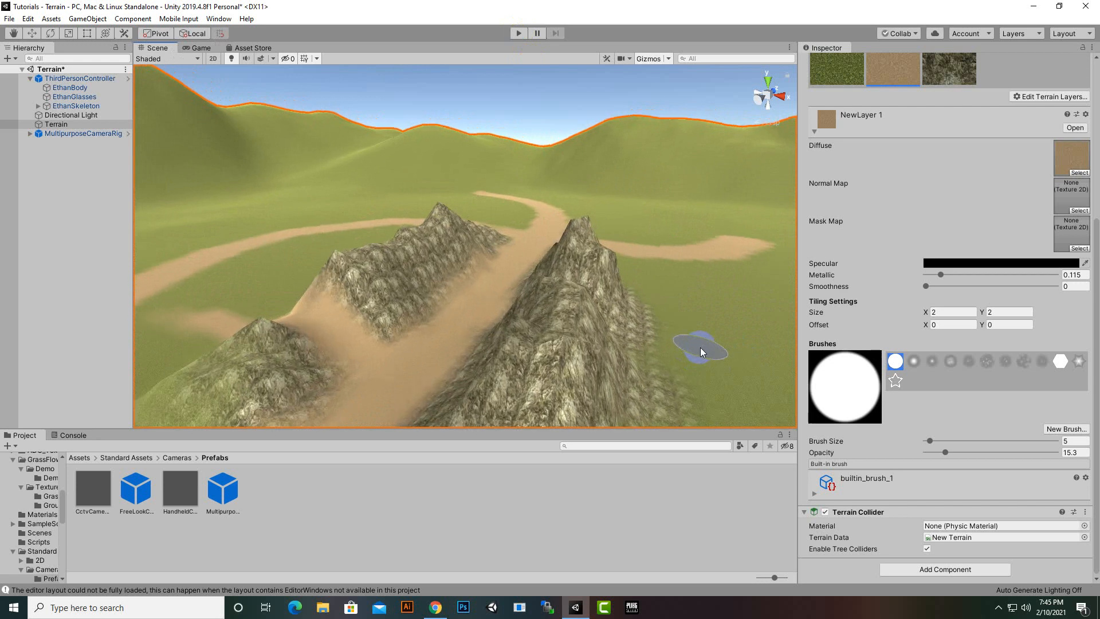
pyautogui.scroll(5, 976, 232)
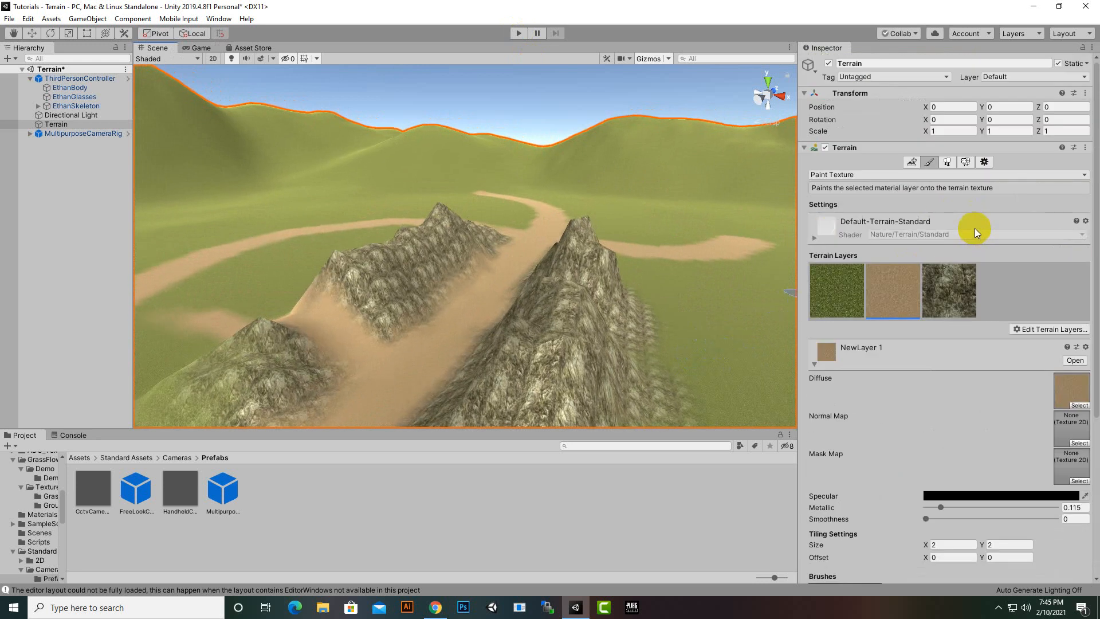
pyautogui.click(965, 163)
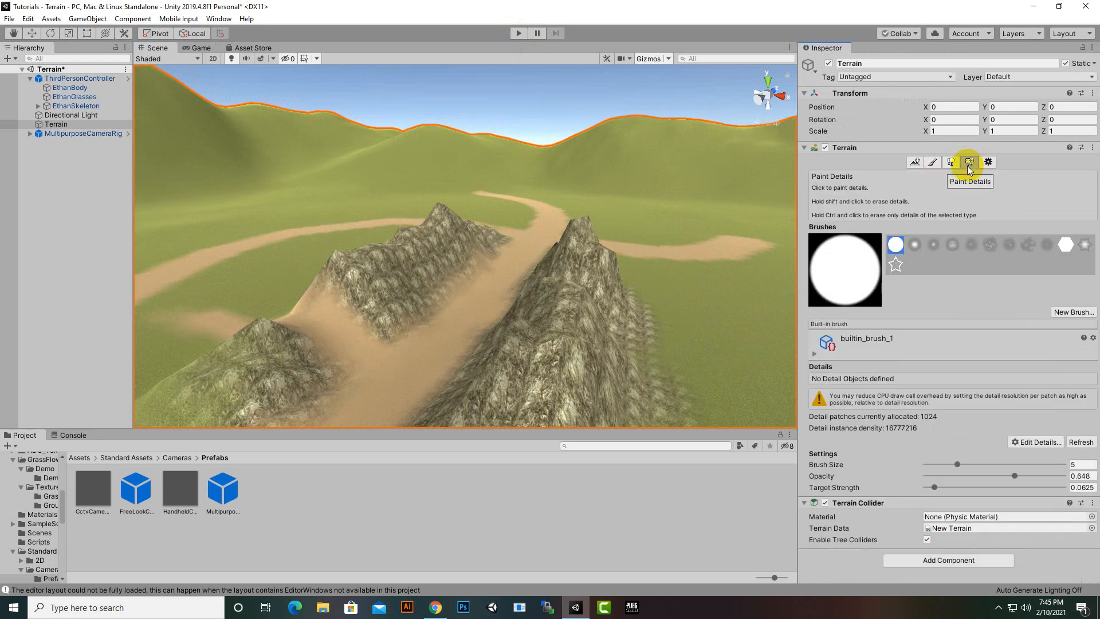
pyautogui.click(952, 164)
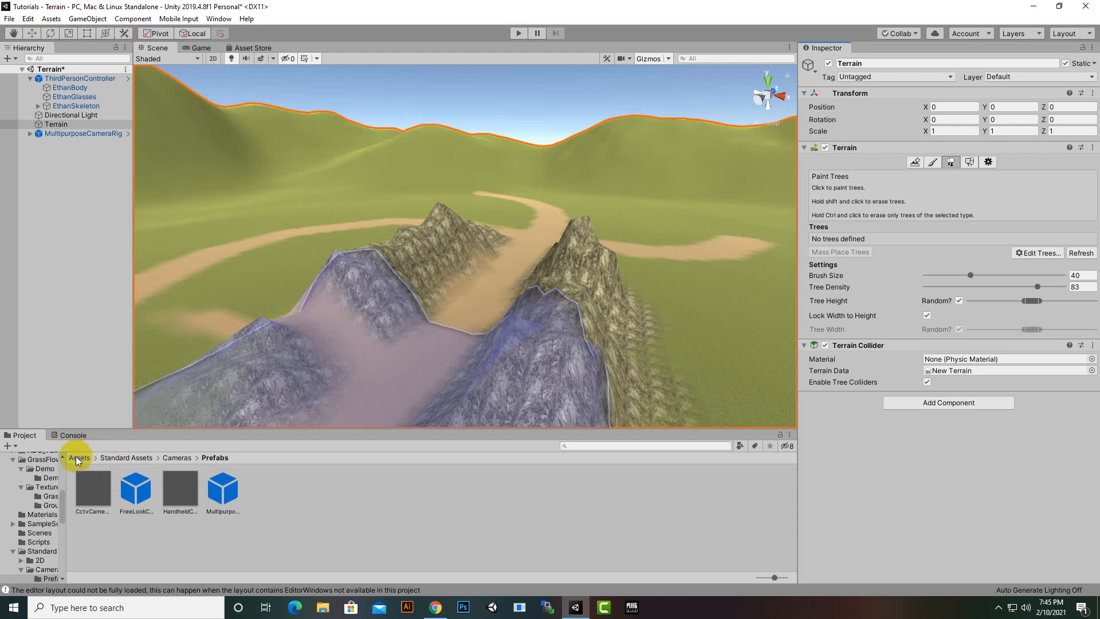
# Add the Conifer_Desktop prefab from the standard assets to the terrain's tree list.
pyautogui.click(137, 456)
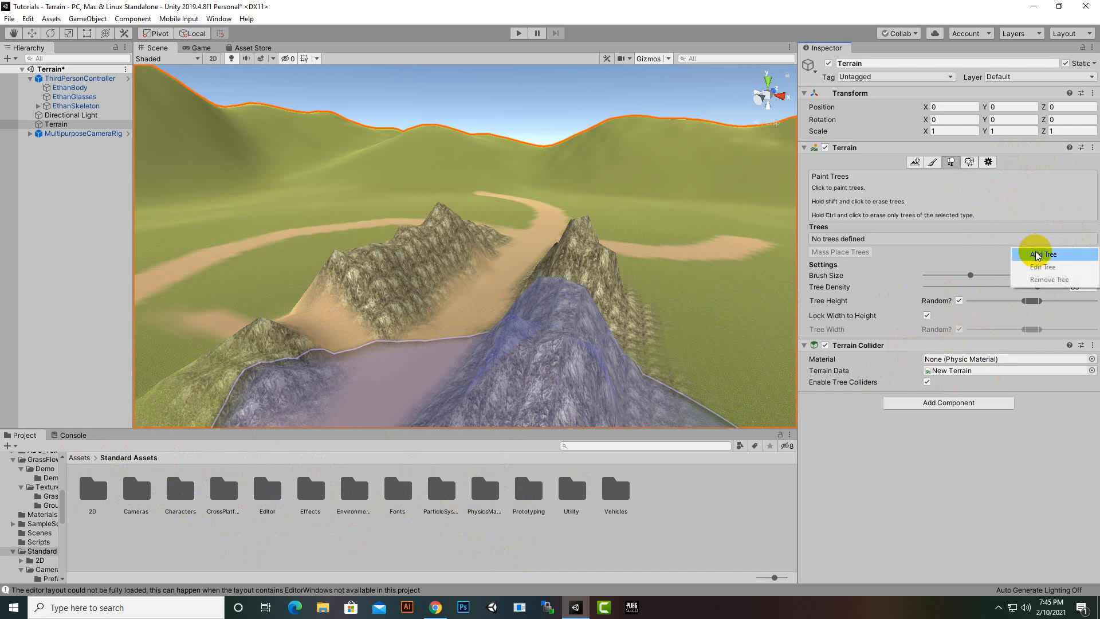
pyautogui.click(1038, 254)
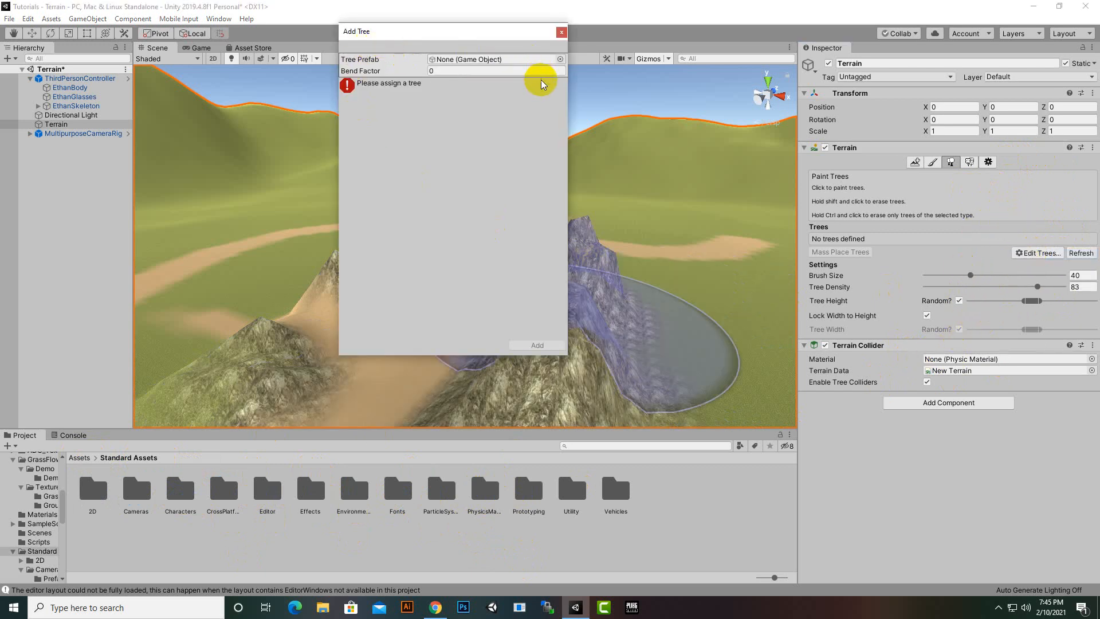
pyautogui.click(558, 60)
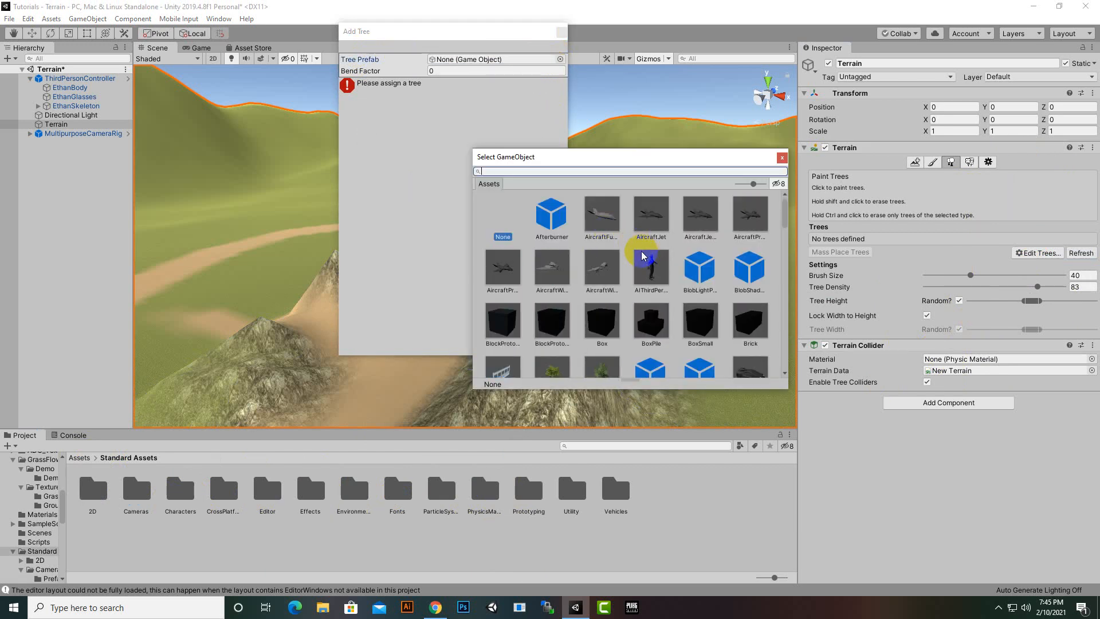
pyautogui.scroll(-2, 664, 292)
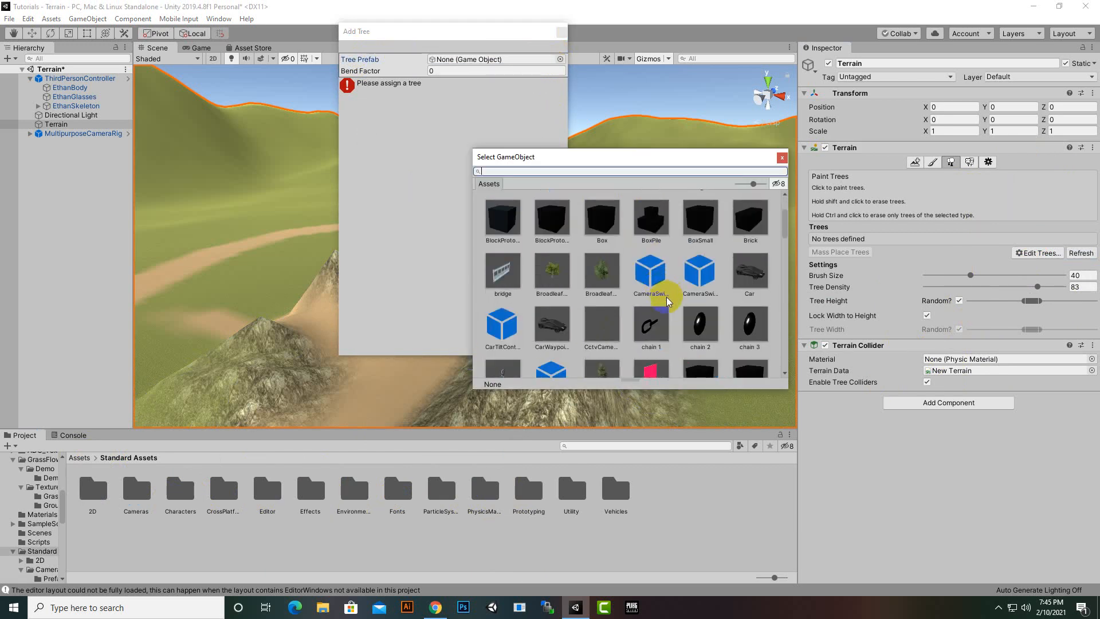
pyautogui.click(548, 271)
pyautogui.scroll(-2, 631, 291)
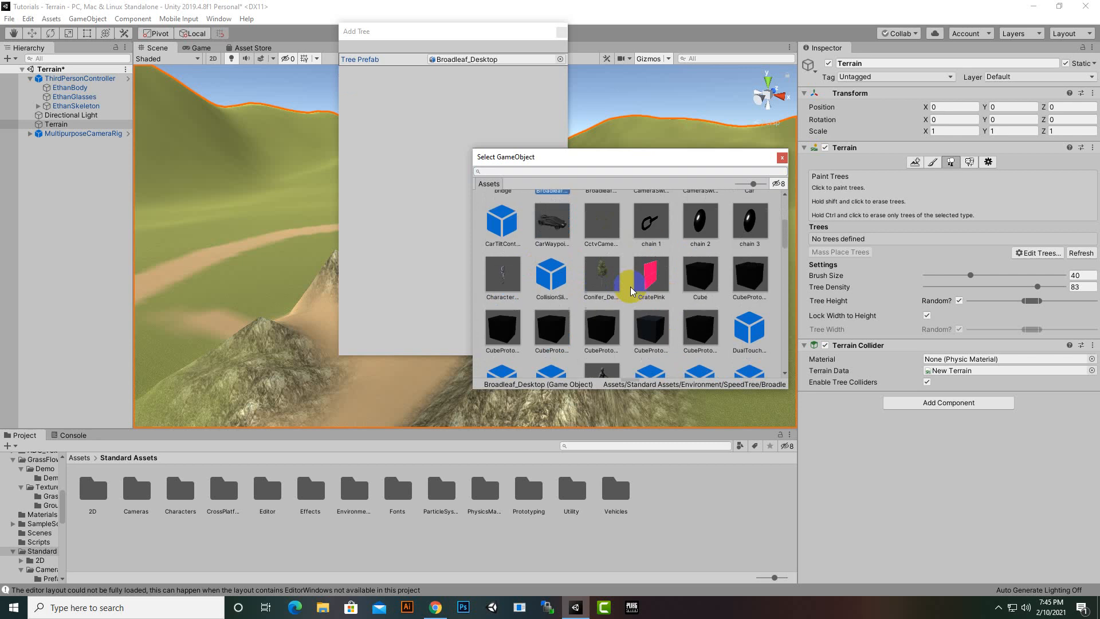
pyautogui.click(608, 287)
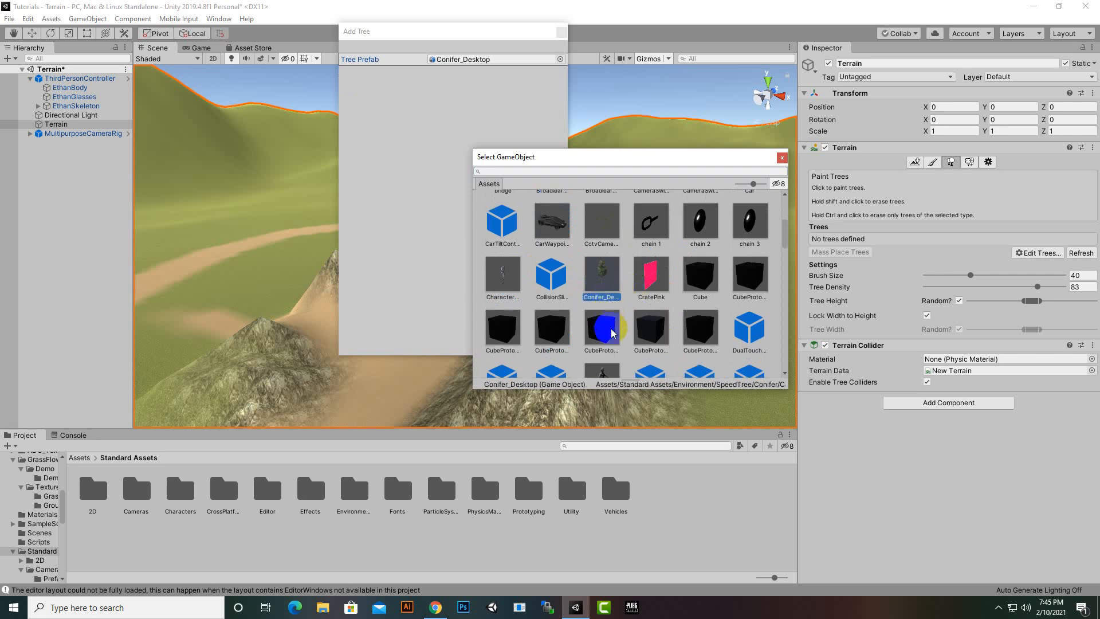
pyautogui.doubleClick(600, 294)
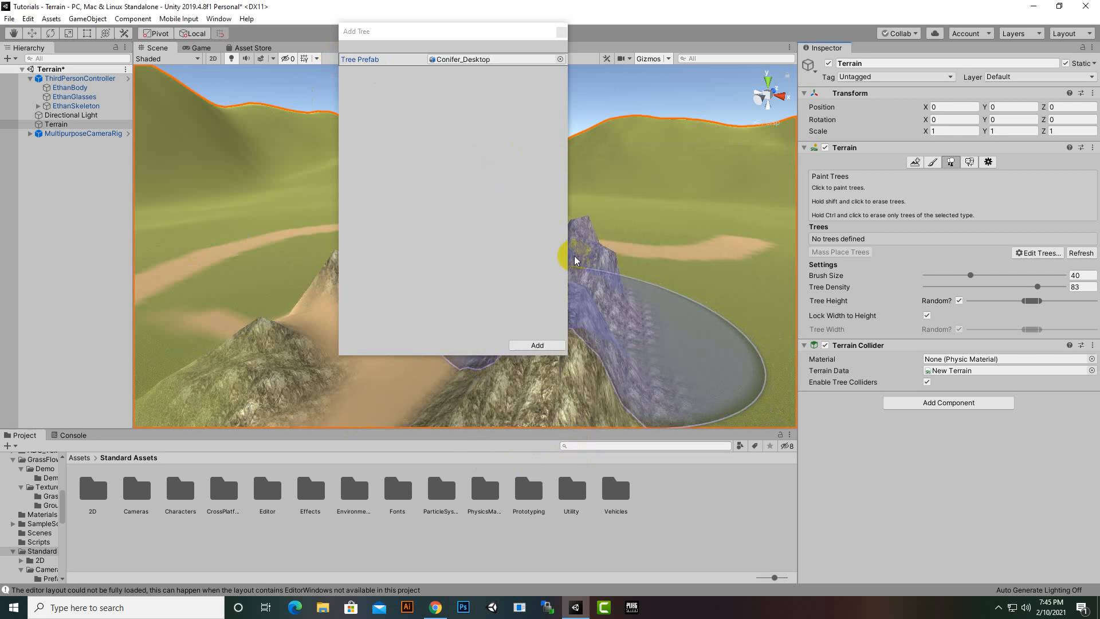
pyautogui.click(538, 346)
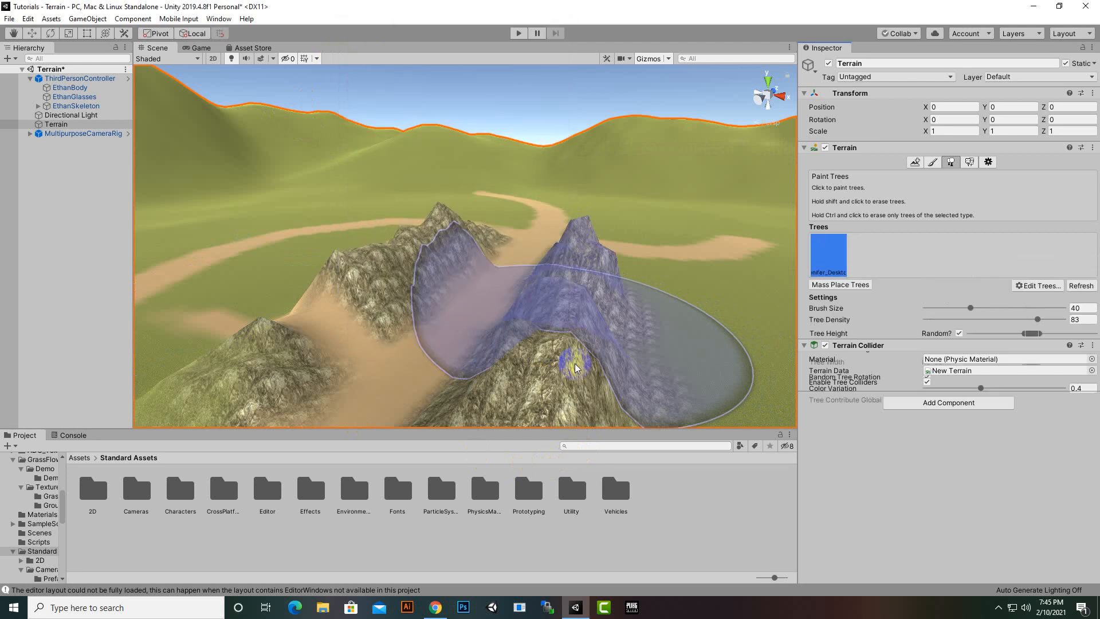
# Paint a dense cluster of conifers on the grass beside the rocky hills with brush size 40 and tree density 83.
pyautogui.moveTo(673, 329)
pyautogui.mouseDown(button='middle')
pyautogui.moveTo(680, 307)
pyautogui.moveTo(724, 336)
pyautogui.moveTo(734, 320)
pyautogui.moveTo(602, 275)
pyautogui.mouseUp(button='middle')
pyautogui.scroll(-3, 715, 294)
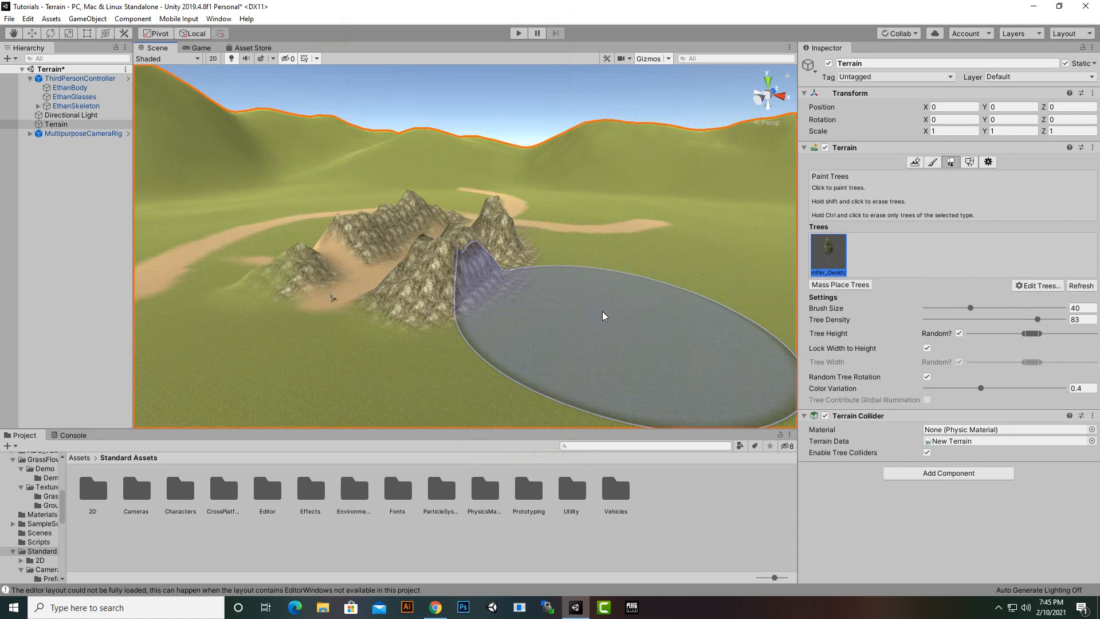
pyautogui.moveTo(604, 314); pyautogui.dragTo(675, 274)
pyautogui.moveTo(614, 268); pyautogui.dragTo(471, 266, button='middle')
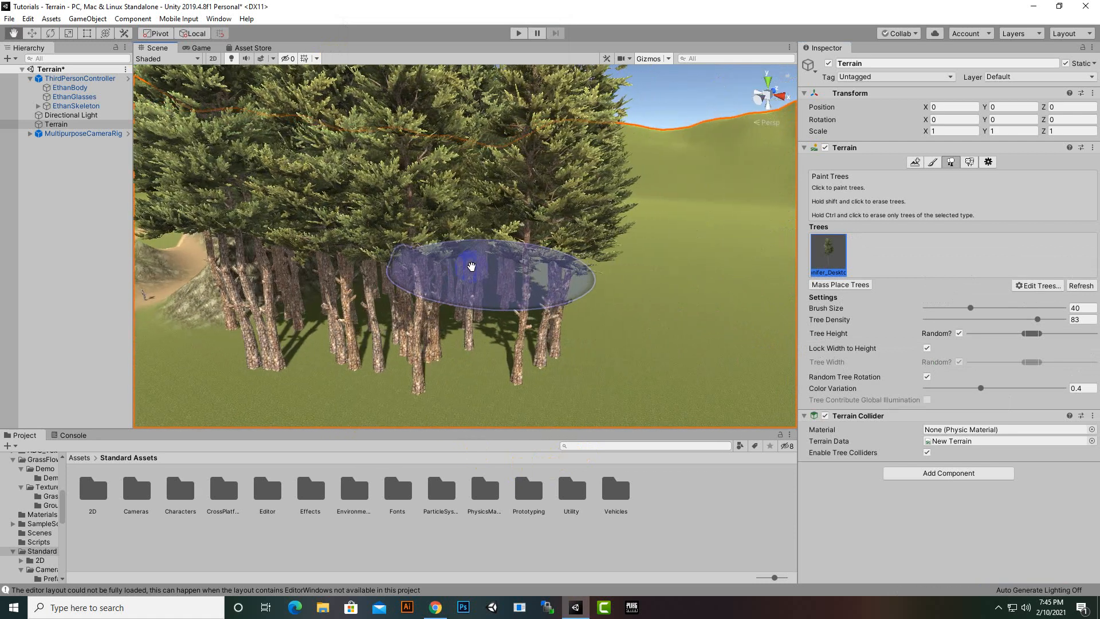
pyautogui.click(471, 266)
# Examine the conifer cluster from several sides and erase all of its trees.
pyautogui.moveTo(733, 203)
pyautogui.mouseDown(button='middle')
pyautogui.moveTo(743, 165)
pyautogui.moveTo(744, 214)
pyautogui.moveTo(768, 243)
pyautogui.moveTo(779, 220)
pyautogui.mouseUp(button='middle')
pyautogui.scroll(10, 679, 251)
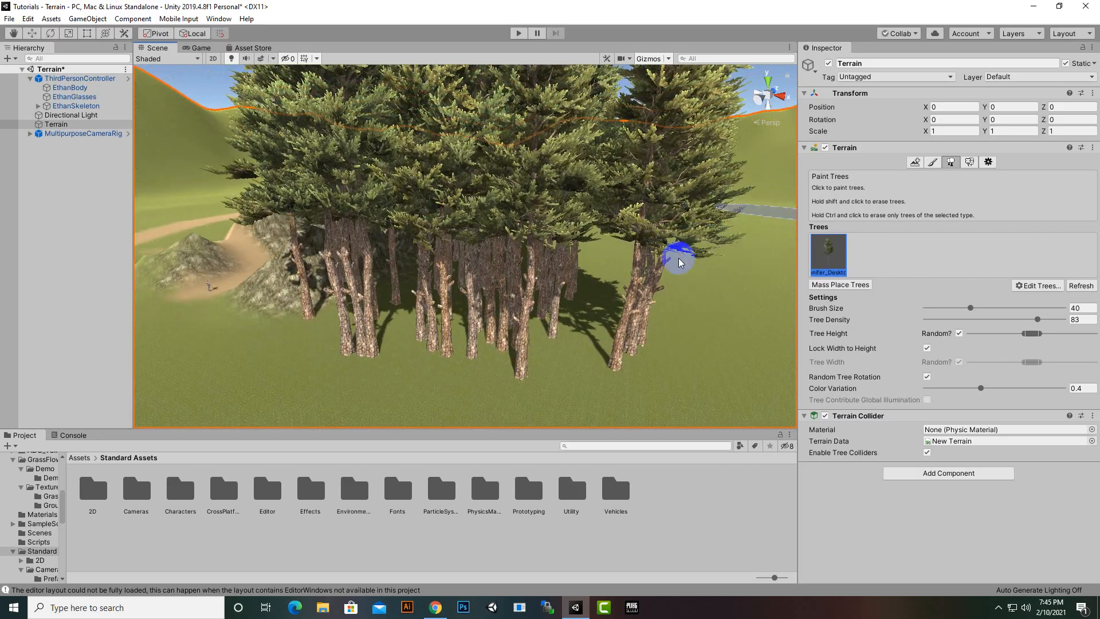
pyautogui.scroll(-10, 599, 209)
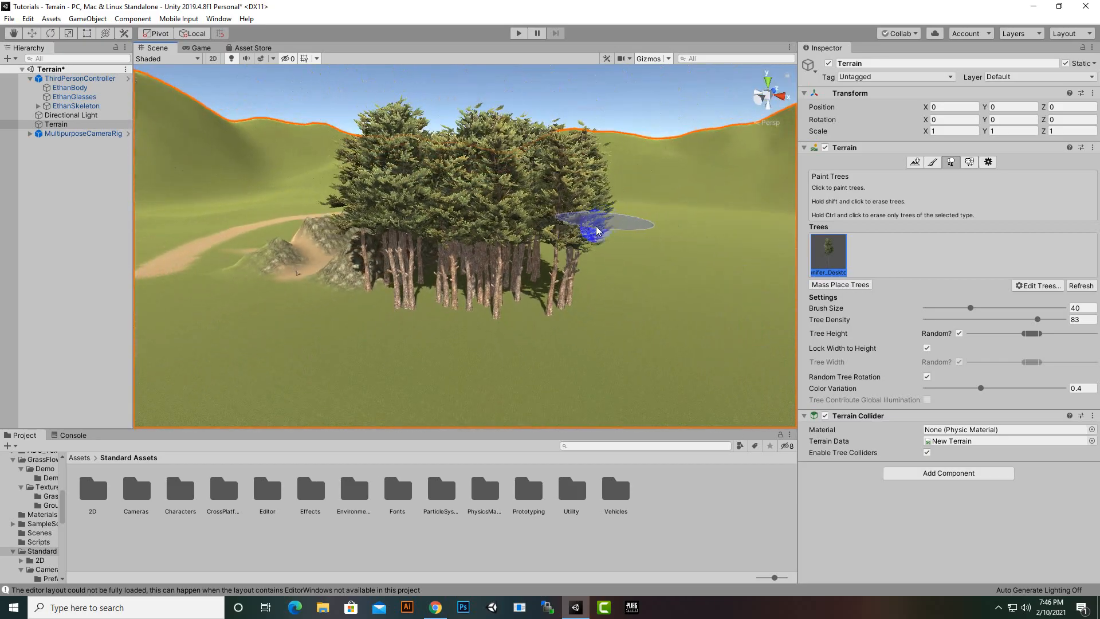
pyautogui.moveTo(614, 263); pyautogui.dragTo(645, 248, button='middle')
pyautogui.scroll(5, 624, 238)
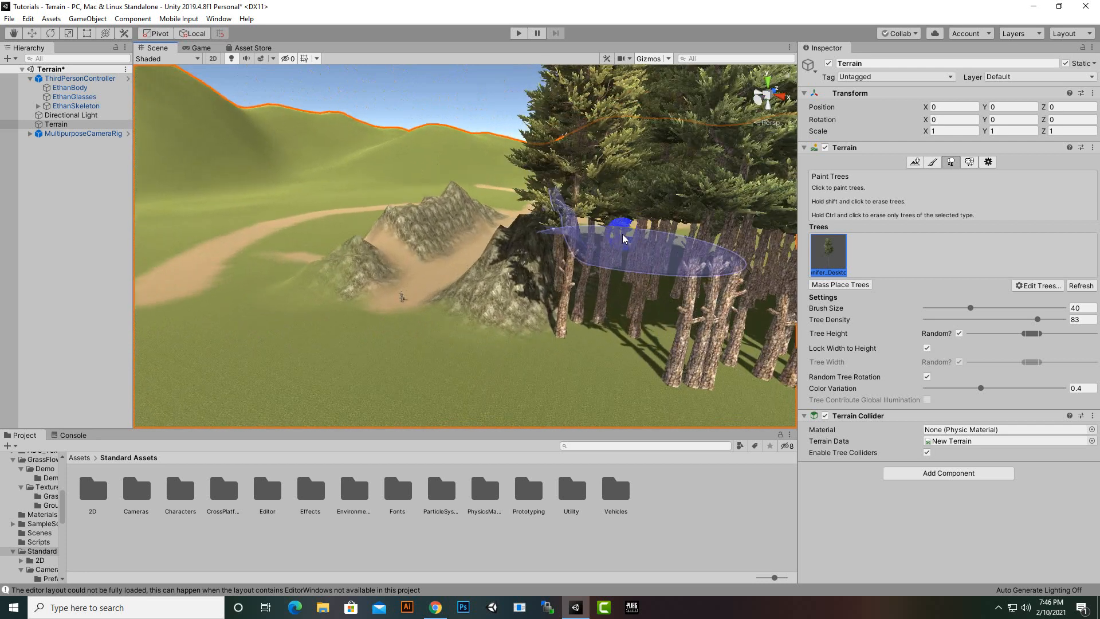
pyautogui.keyDown('alt'); pyautogui.moveTo(644, 255); pyautogui.dragTo(736, 209); pyautogui.keyUp('alt')
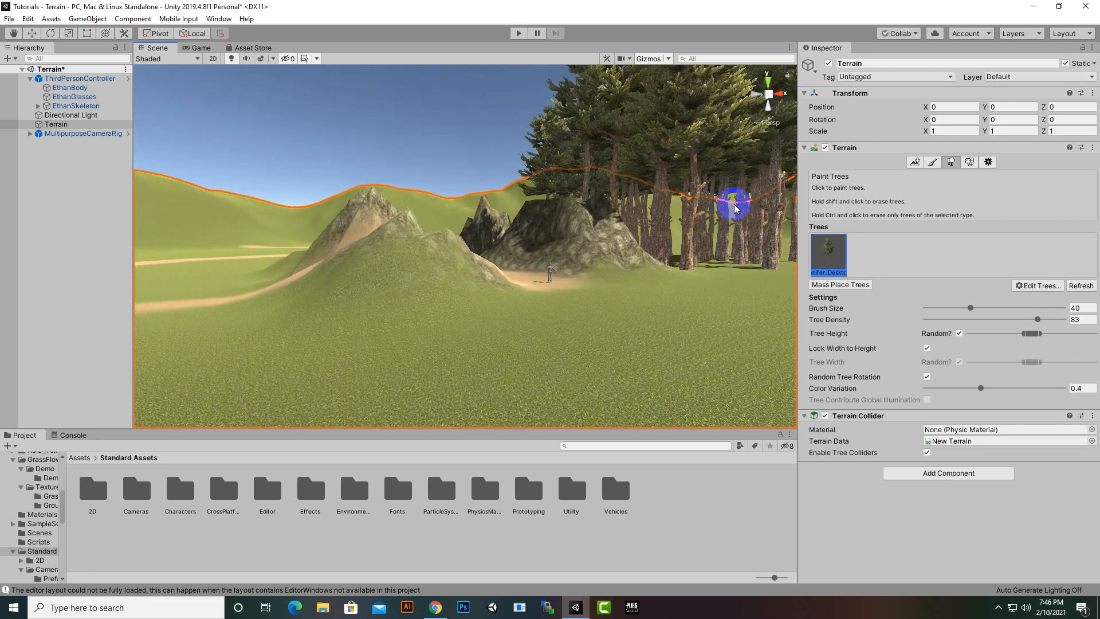
pyautogui.moveTo(717, 226); pyautogui.dragTo(589, 279, button='middle')
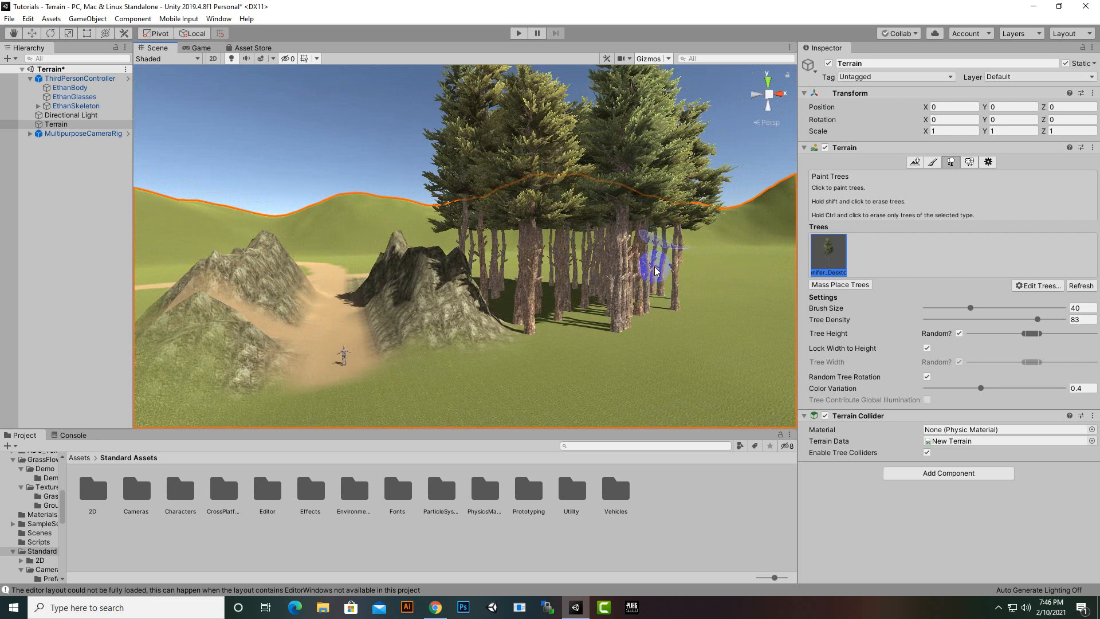
pyautogui.moveTo(708, 279); pyautogui.dragTo(628, 320, button='middle')
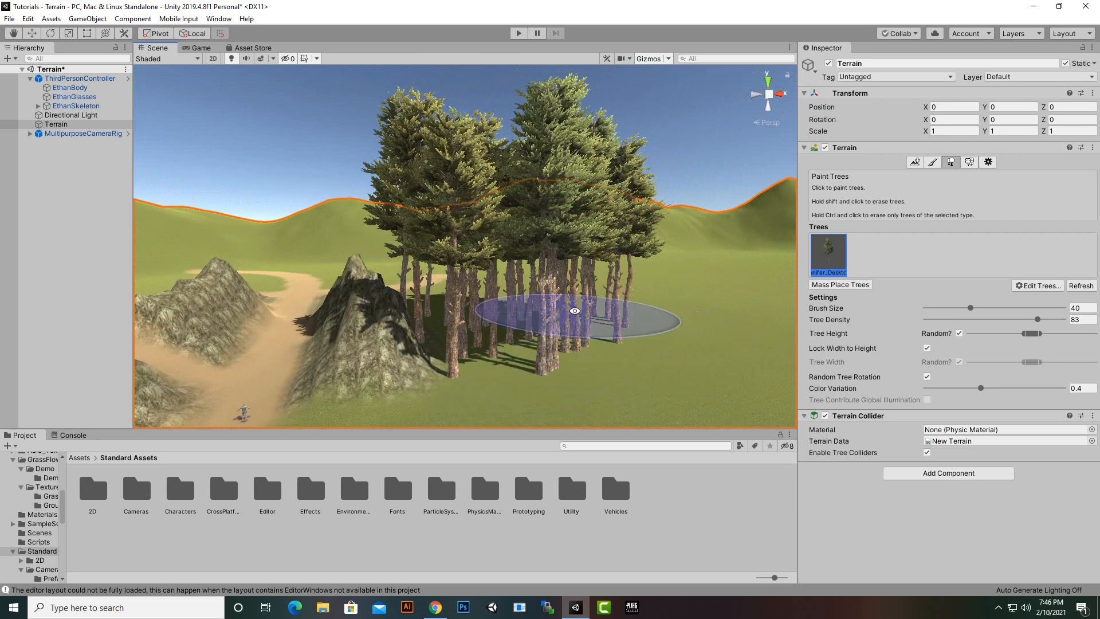
pyautogui.moveTo(553, 321)
pyautogui.keyDown('alt'); pyautogui.mouseDown()
pyautogui.moveTo(557, 342)
pyautogui.moveTo(541, 344)
pyautogui.moveTo(561, 271)
pyautogui.mouseUp(); pyautogui.keyUp('alt')
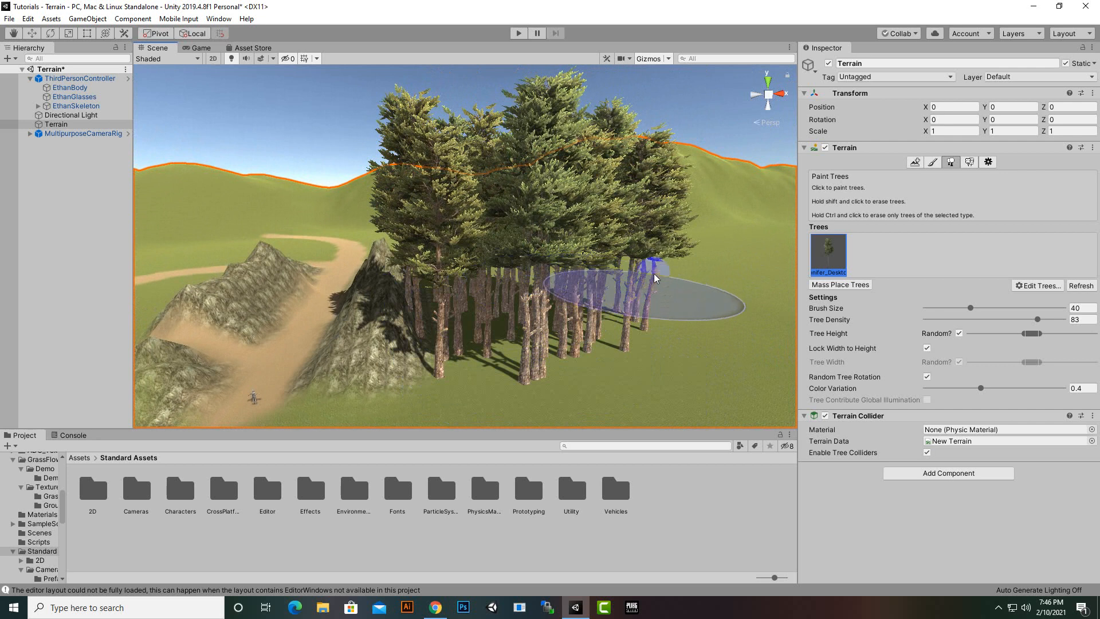
pyautogui.moveTo(696, 250)
pyautogui.keyDown('shift'); pyautogui.mouseDown()
pyautogui.moveTo(561, 355)
pyautogui.moveTo(573, 379)
pyautogui.moveTo(497, 302)
pyautogui.moveTo(533, 303)
pyautogui.mouseUp(); pyautogui.keyUp('shift')
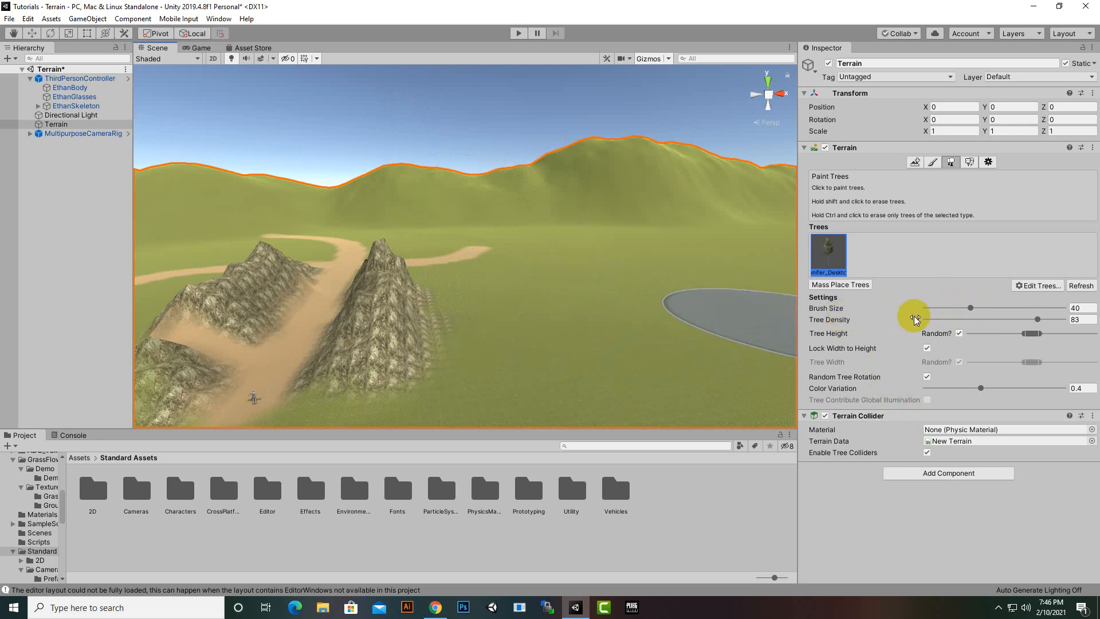
# Paint conifers beside the rocky hills with brush size 145 and tree density 23, and erase them all.
pyautogui.scroll(-3, 604, 355)
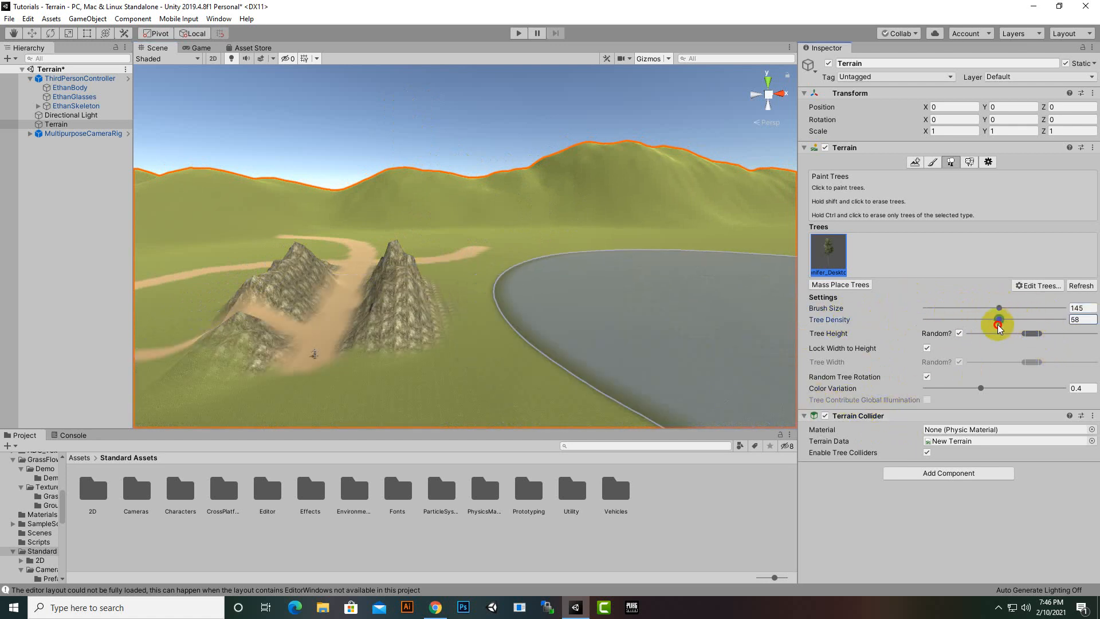
pyautogui.click(616, 315)
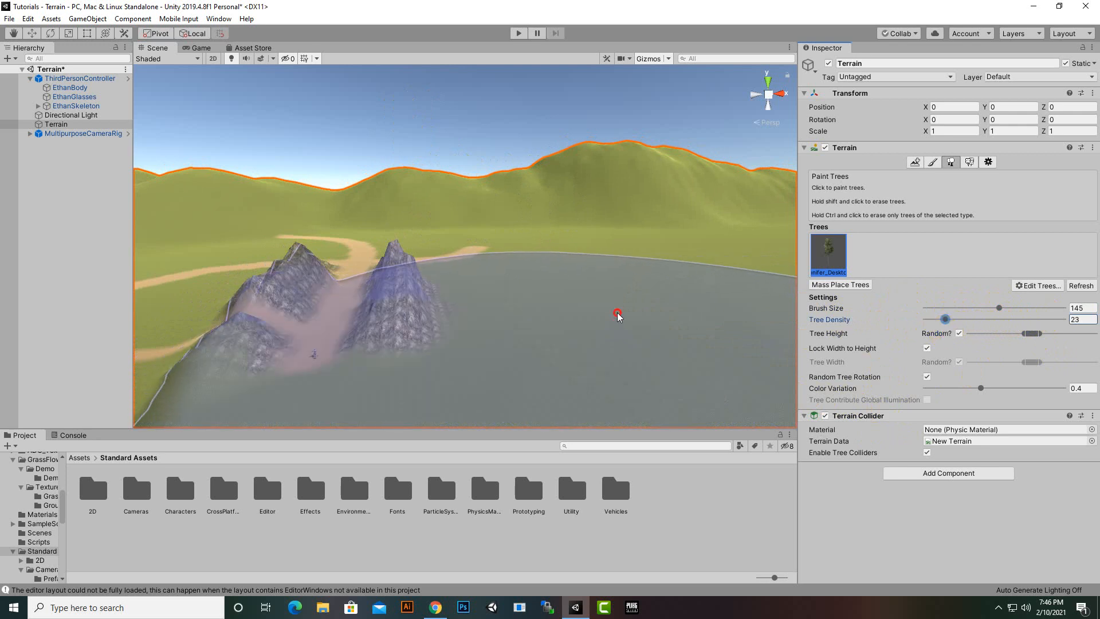
pyautogui.scroll(-8, 482, 312)
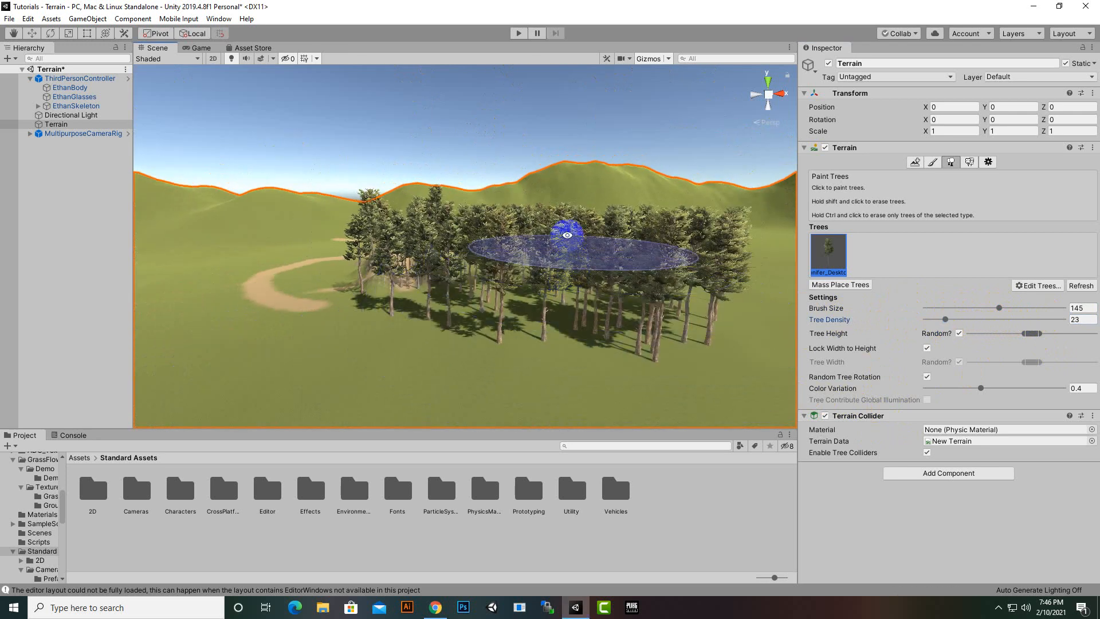
pyautogui.moveTo(568, 235)
pyautogui.keyDown('alt'); pyautogui.mouseDown()
pyautogui.moveTo(606, 339)
pyautogui.moveTo(767, 350)
pyautogui.moveTo(504, 452)
pyautogui.mouseUp(); pyautogui.keyUp('alt')
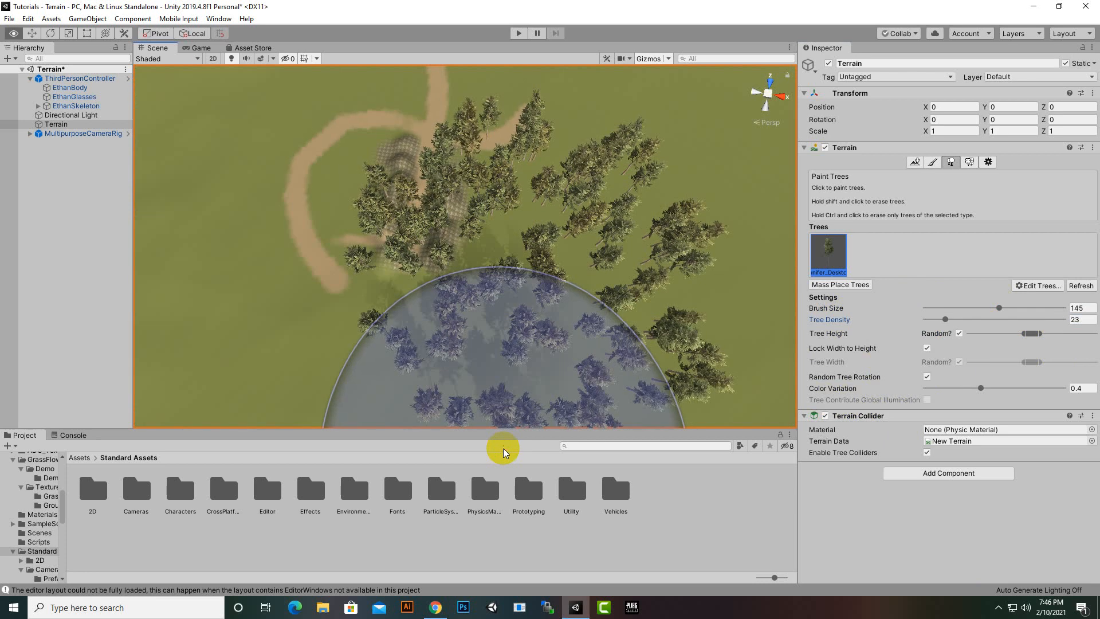
pyautogui.moveTo(626, 376)
pyautogui.keyDown('shift'); pyautogui.mouseDown()
pyautogui.moveTo(357, 270)
pyautogui.moveTo(687, 270)
pyautogui.mouseUp(); pyautogui.keyUp('shift')
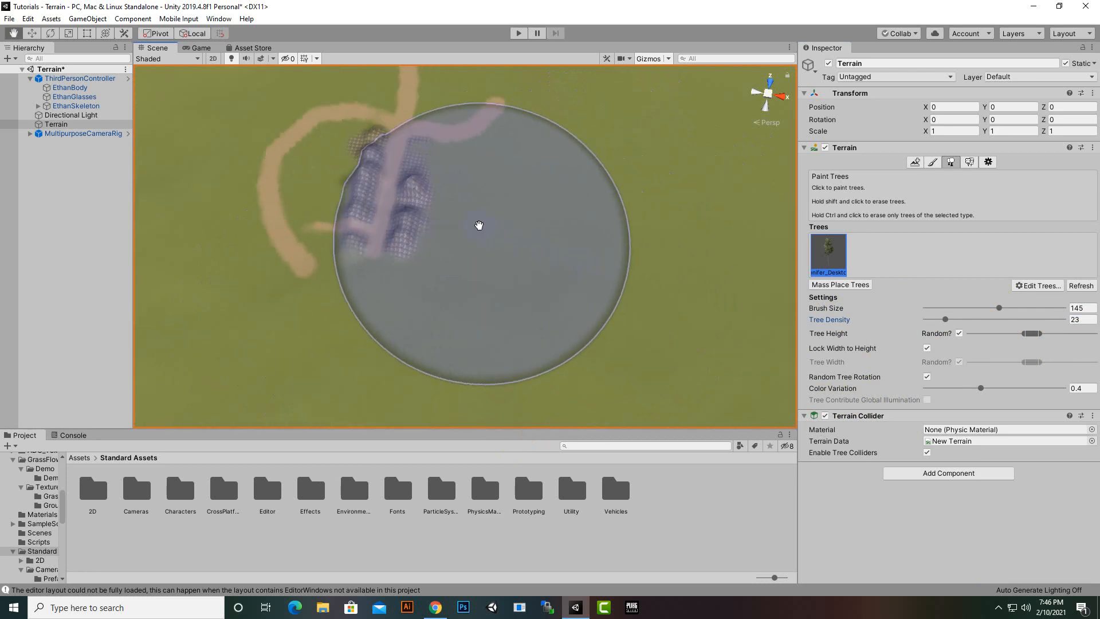
# Paint sparse conifers beside the rocky hills with tree density 17 and a lower random tree height range.
pyautogui.moveTo(947, 322); pyautogui.dragTo(936, 319)
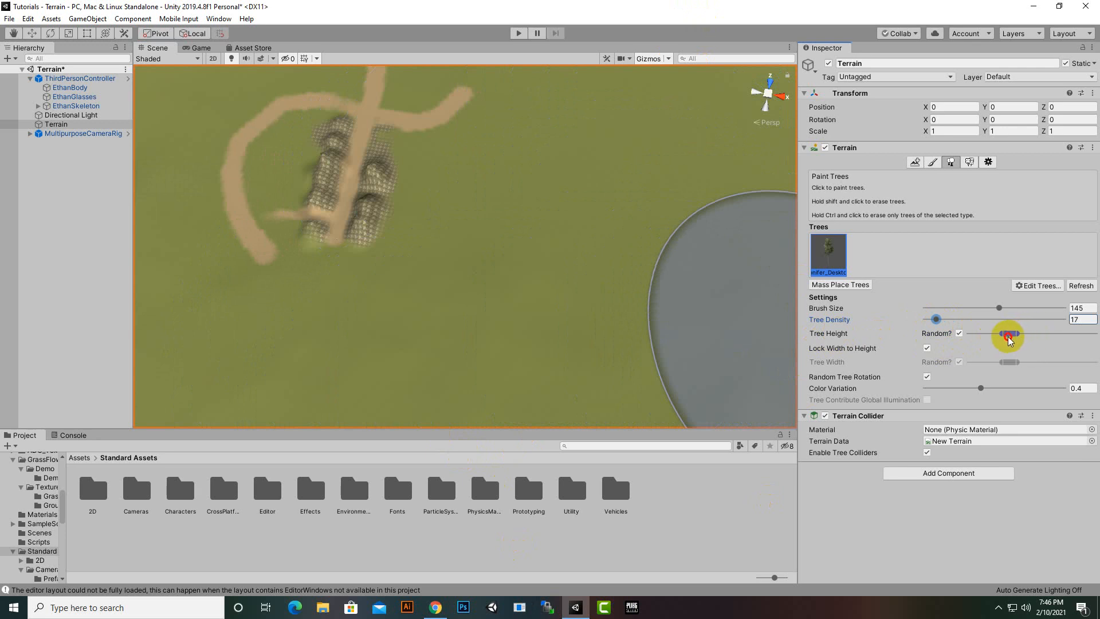
pyautogui.moveTo(496, 263)
pyautogui.mouseDown()
pyautogui.moveTo(656, 275)
pyautogui.moveTo(583, 205)
pyautogui.moveTo(589, 79)
pyautogui.moveTo(603, 72)
pyautogui.mouseUp()
pyautogui.scroll(5, 440, 221)
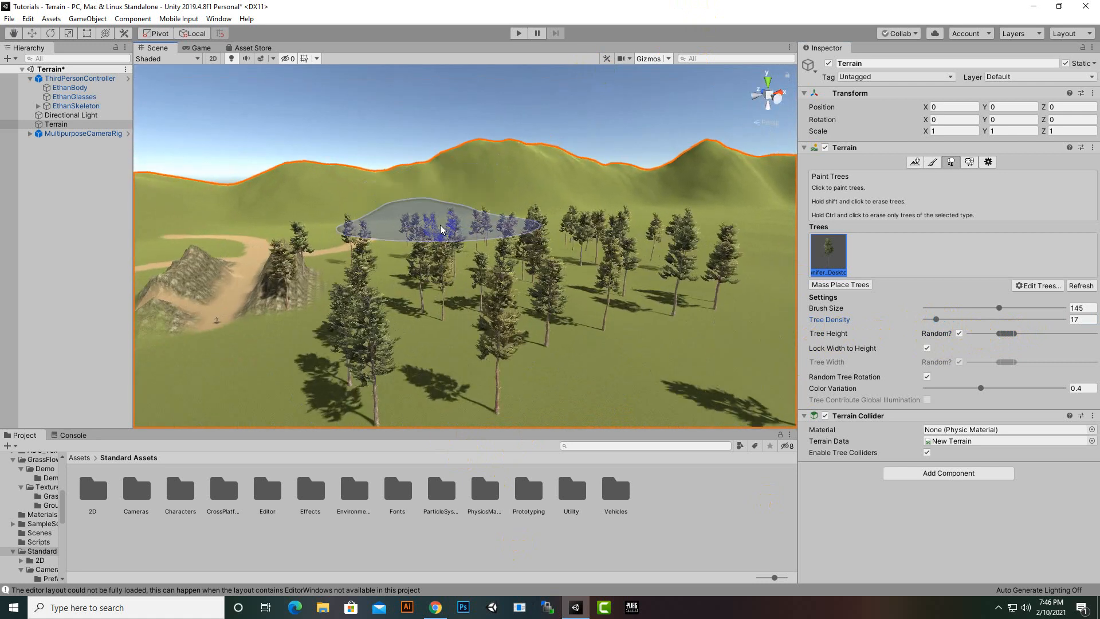
# Examine the spacing and height of the painted conifers from close up, from above and from the far side.
pyautogui.moveTo(619, 188)
pyautogui.mouseDown(button='middle')
pyautogui.moveTo(751, 158)
pyautogui.moveTo(794, 165)
pyautogui.moveTo(741, 236)
pyautogui.moveTo(460, 222)
pyautogui.moveTo(442, 184)
pyautogui.mouseUp(button='middle')
pyautogui.scroll(-5, 795, 165)
pyautogui.scroll(5, 739, 237)
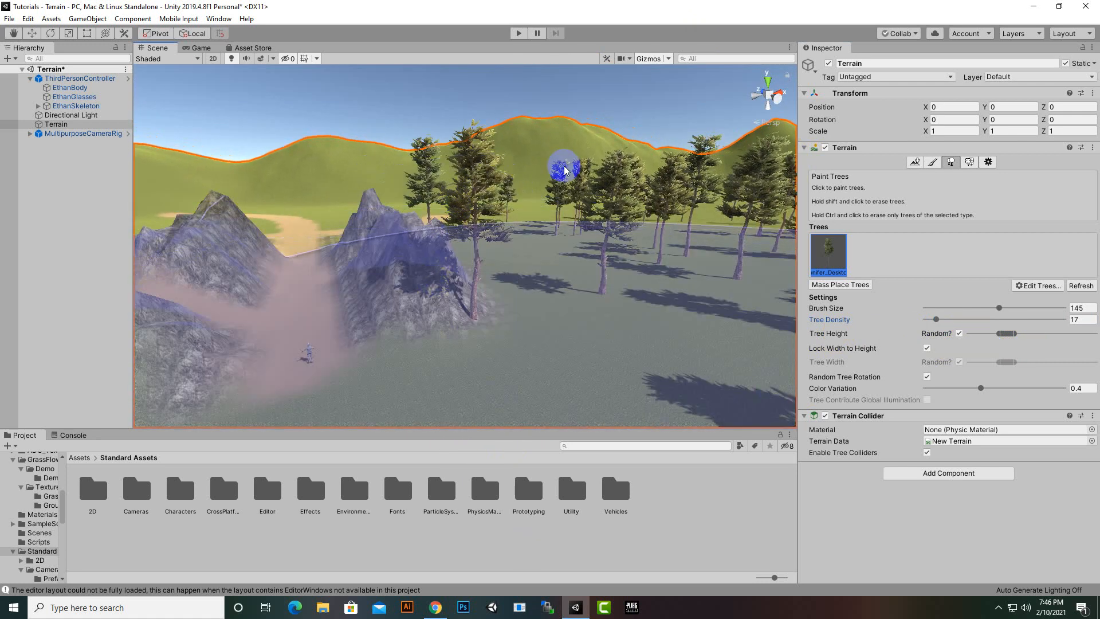
pyautogui.scroll(-4, 525, 165)
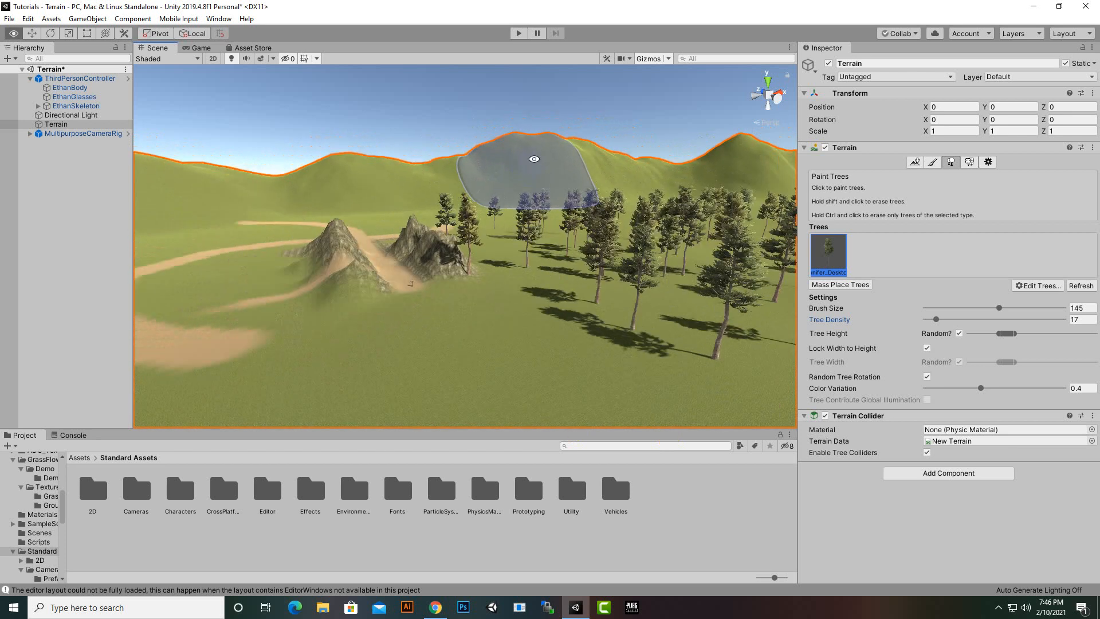
pyautogui.keyDown('alt'); pyautogui.moveTo(534, 158); pyautogui.dragTo(488, 281); pyautogui.keyUp('alt')
pyautogui.scroll(-6, 504, 275)
pyautogui.moveTo(682, 331); pyautogui.dragTo(576, 262, button='middle')
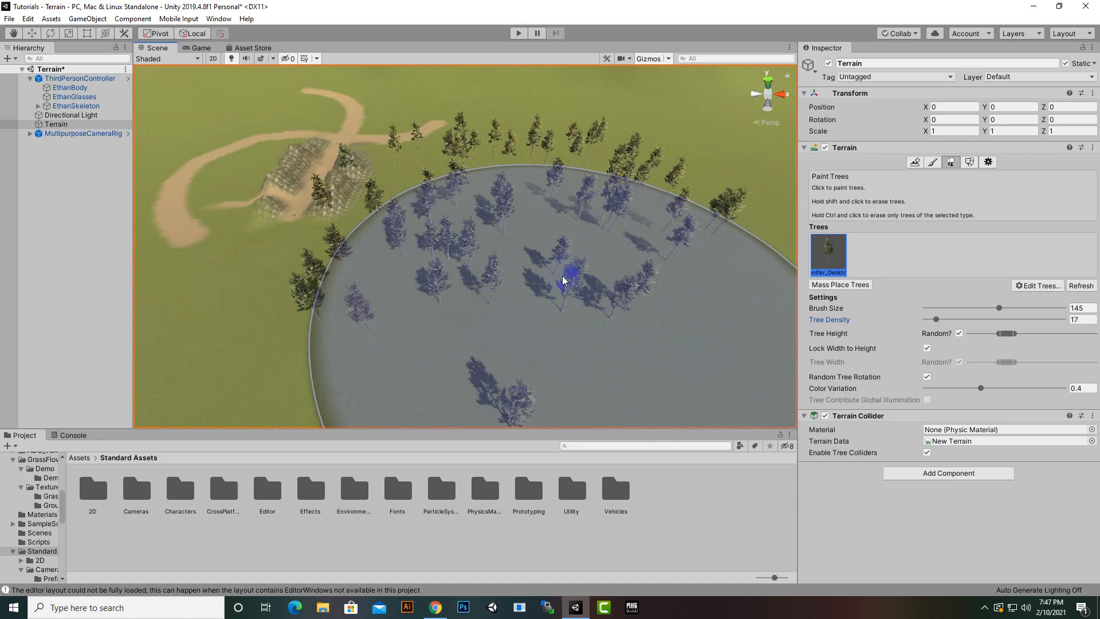
pyautogui.scroll(-8, 563, 281)
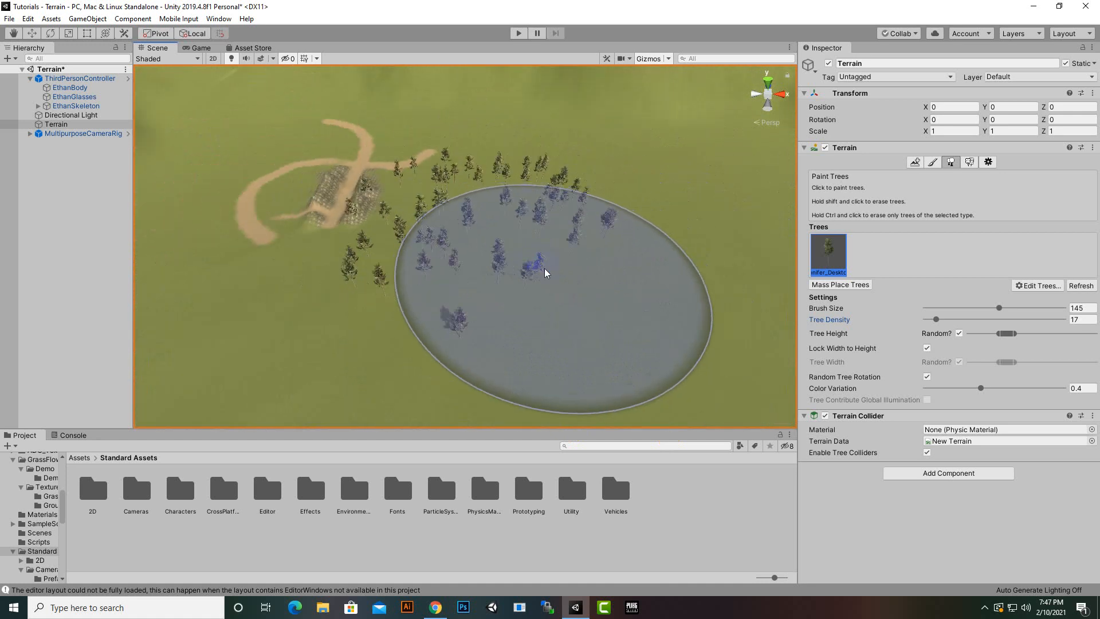
pyautogui.keyDown('alt'); pyautogui.moveTo(375, 336); pyautogui.dragTo(633, 215); pyautogui.keyUp('alt')
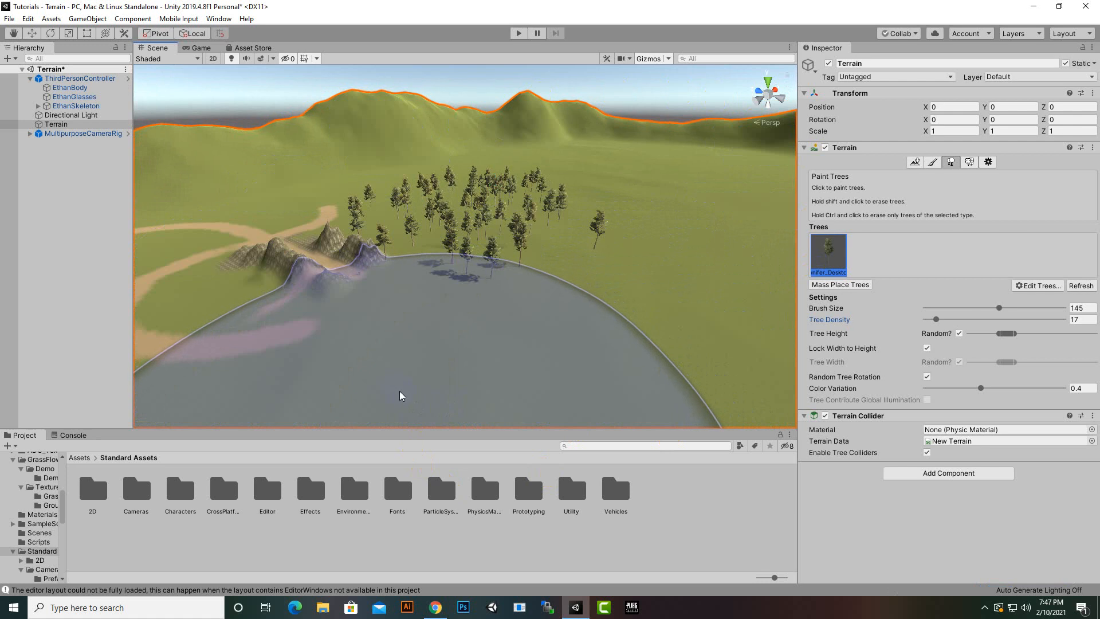
# Mass-place 1000 conifers over the whole terrain without keeping the existing trees.
pyautogui.click(848, 286)
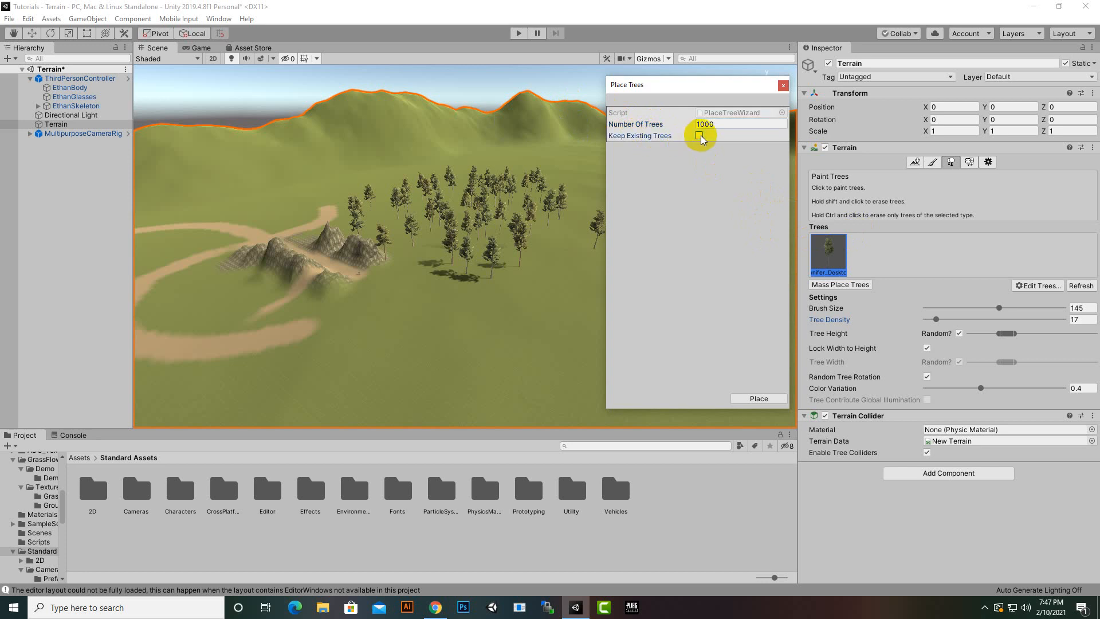
pyautogui.click(758, 399)
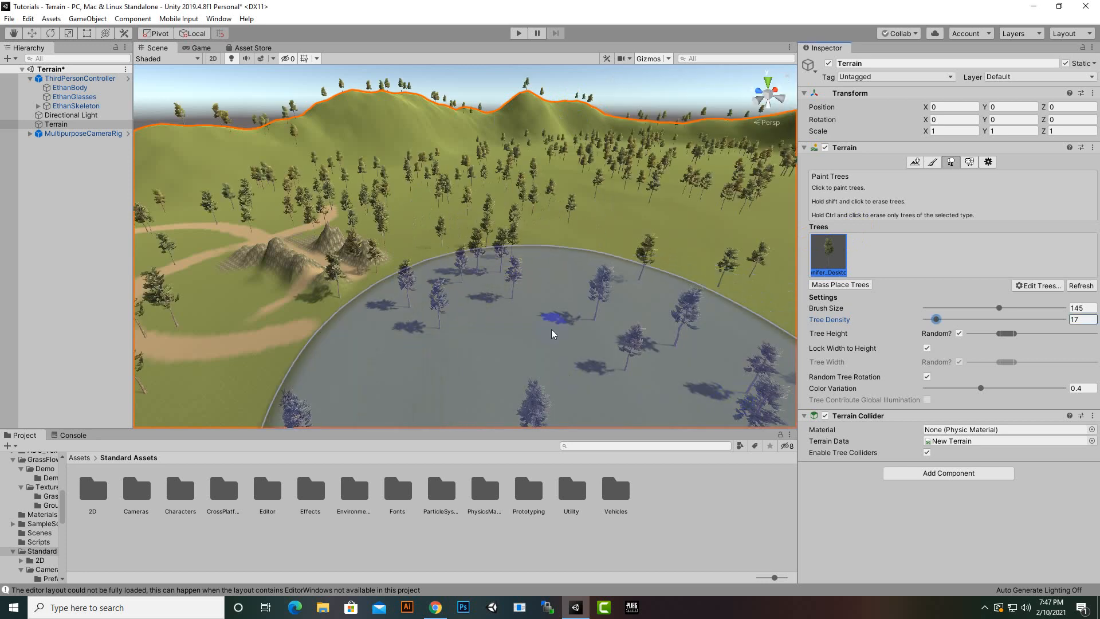
# Examine the distribution of the mass-placed conifers over the whole terrain and around the rocky hills.
pyautogui.scroll(-5, 580, 143)
pyautogui.scroll(-8, 663, 156)
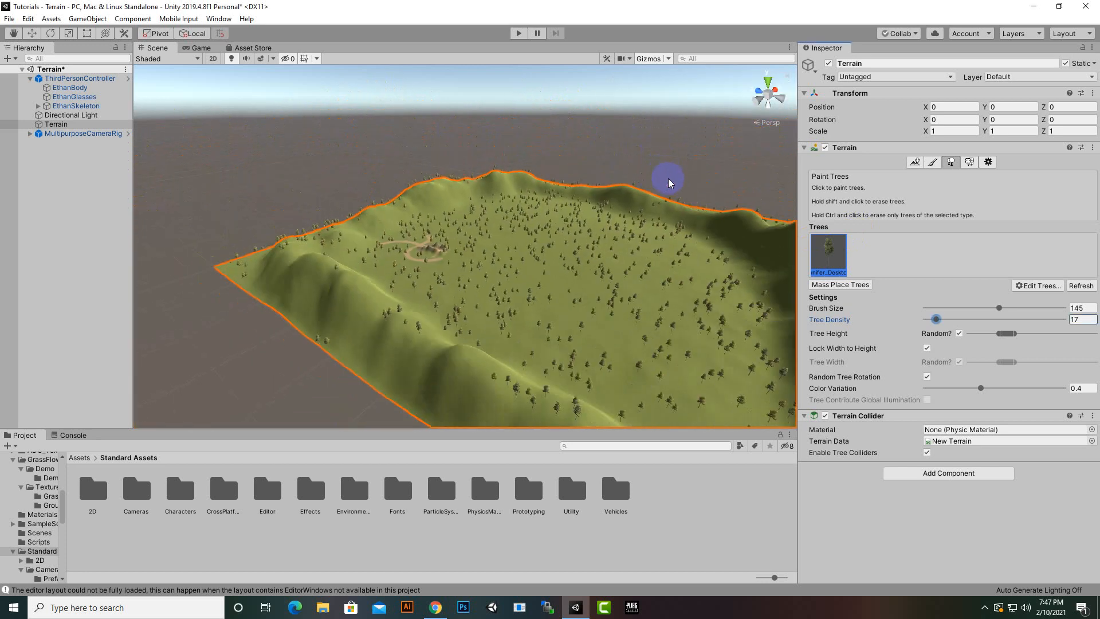
pyautogui.moveTo(668, 179); pyautogui.dragTo(504, 157, button='middle')
pyautogui.scroll(3, 502, 158)
pyautogui.moveTo(674, 237)
pyautogui.keyDown('alt'); pyautogui.mouseDown()
pyautogui.moveTo(651, 323)
pyautogui.moveTo(366, 256)
pyautogui.moveTo(314, 217)
pyautogui.moveTo(557, 396)
pyautogui.moveTo(503, 228)
pyautogui.moveTo(422, 226)
pyautogui.moveTo(681, 166)
pyautogui.moveTo(663, 177)
pyautogui.moveTo(634, 263)
pyautogui.moveTo(527, 278)
pyautogui.mouseUp(); pyautogui.keyUp('alt')
pyautogui.scroll(-5, 541, 281)
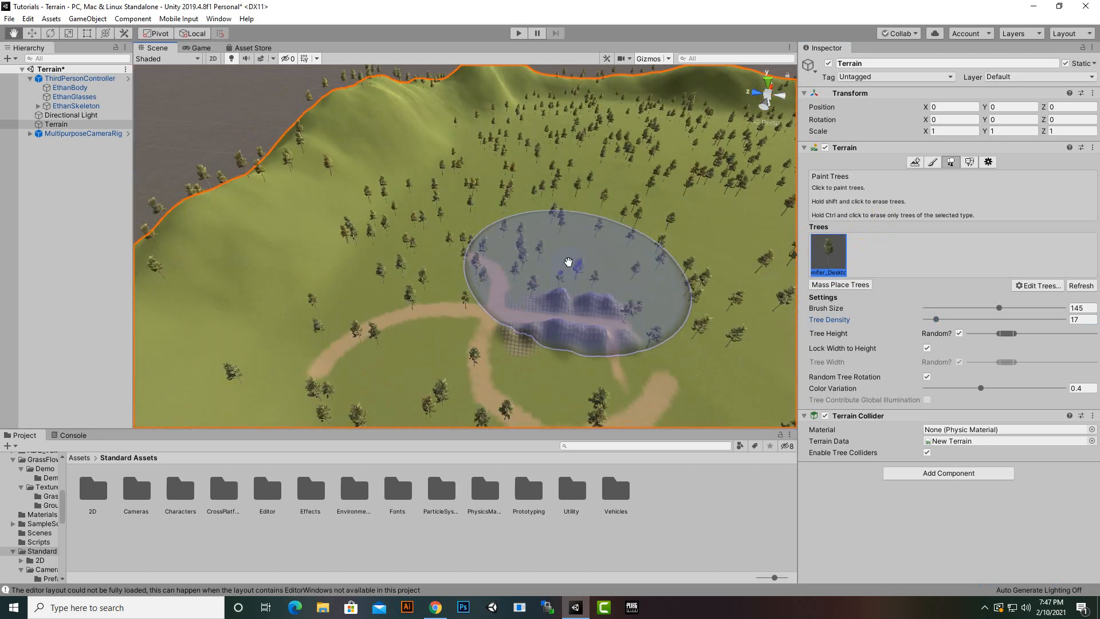
pyautogui.scroll(6, 574, 256)
pyautogui.moveTo(574, 252); pyautogui.dragTo(484, 253, button='middle')
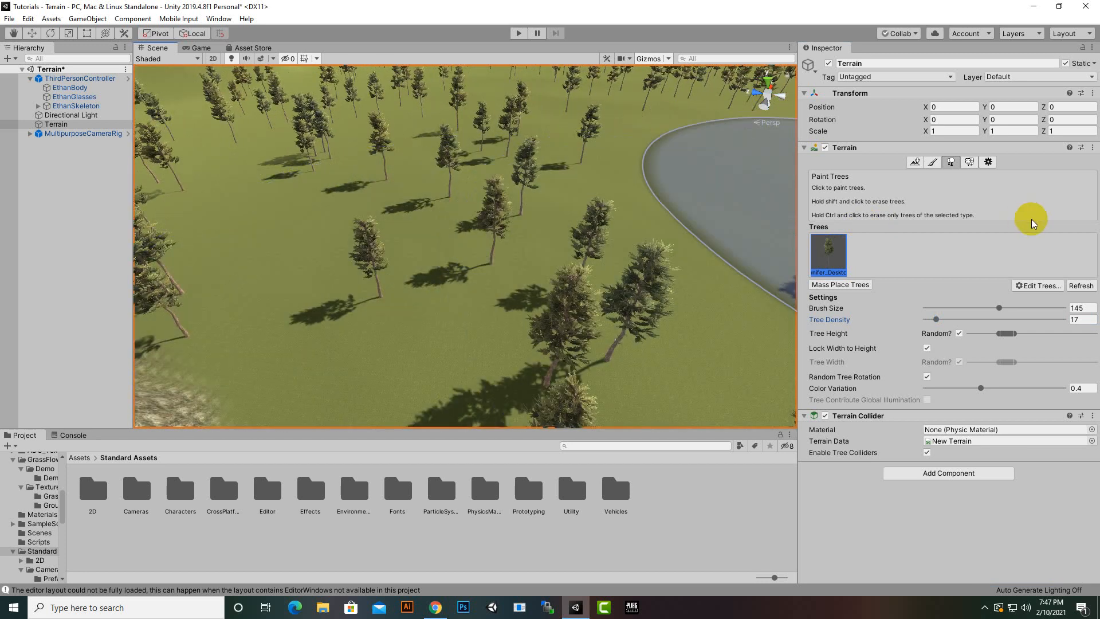
# Add the Broadleaf_Desktop prefab to the terrain's tree list.
pyautogui.click(1035, 286)
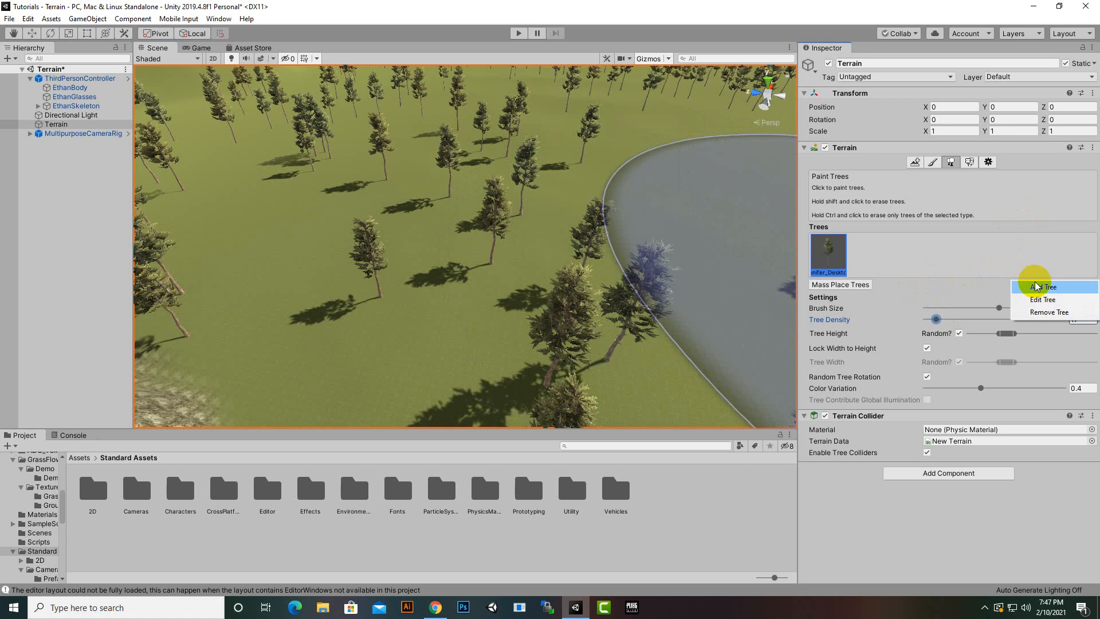
pyautogui.click(1042, 287)
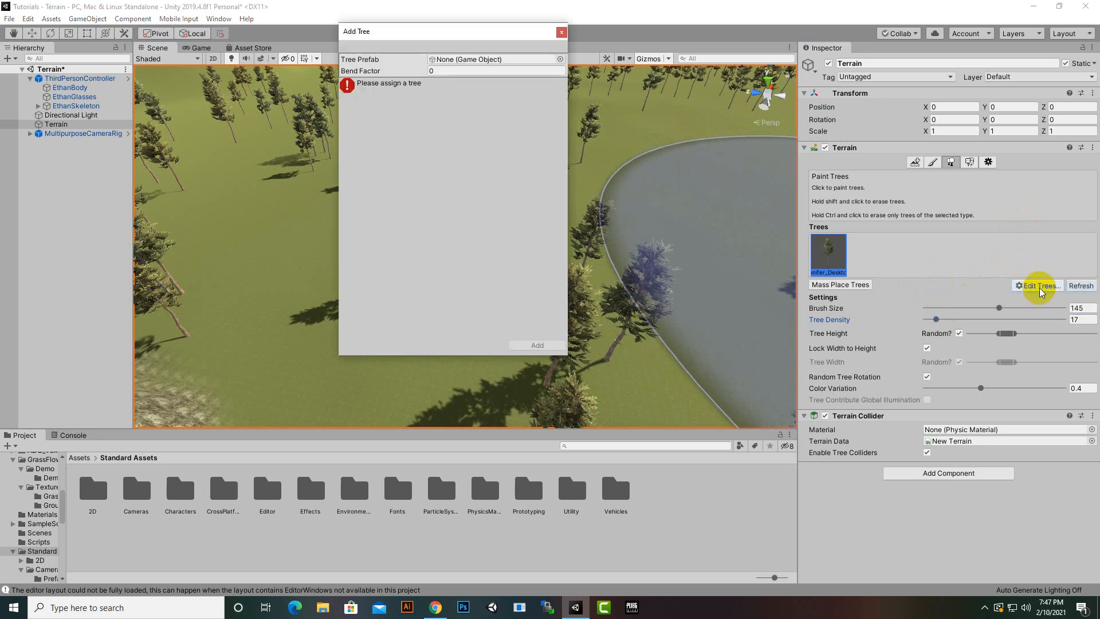
pyautogui.click(560, 59)
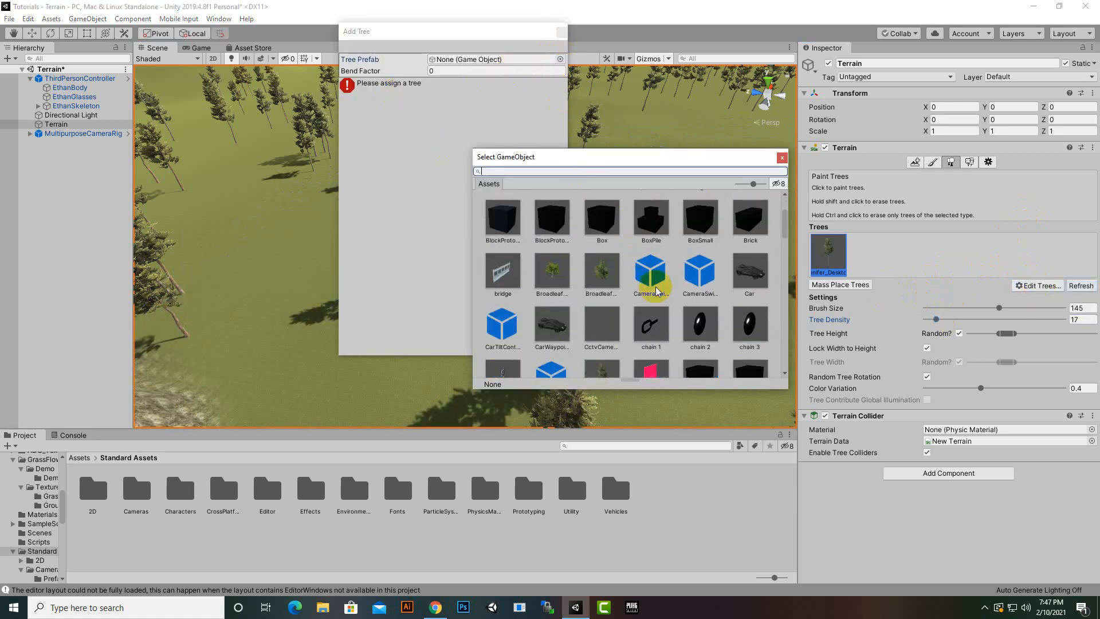
pyautogui.doubleClick(551, 272)
pyautogui.click(536, 345)
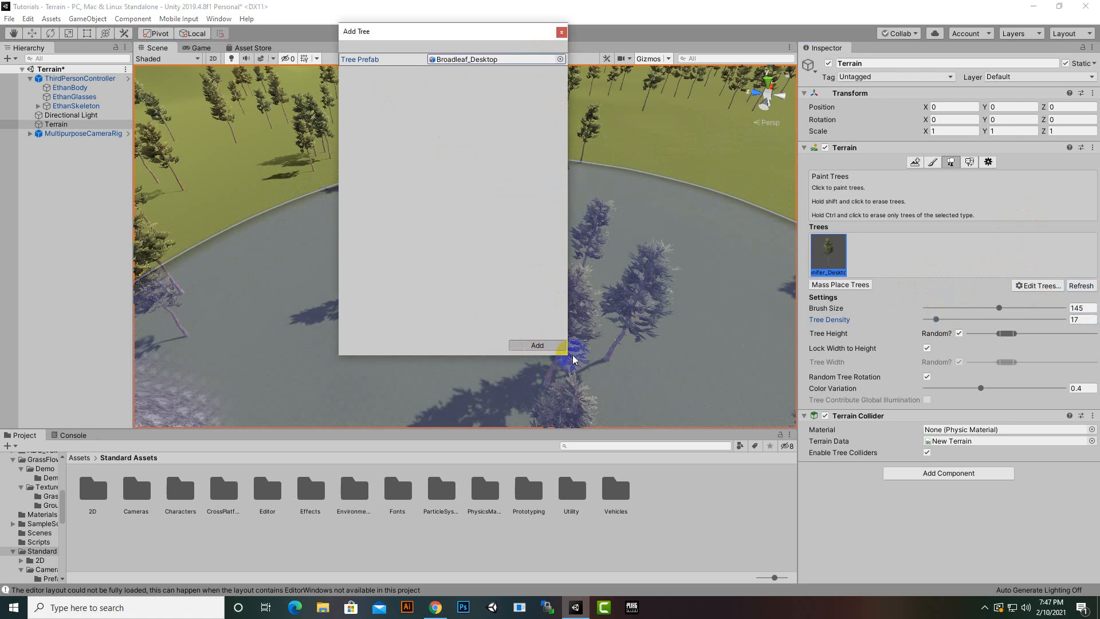
# Paint broadleaf trees among the conifers near the rocky hills with brush size 145 and tree density 17.
pyautogui.moveTo(680, 304); pyautogui.dragTo(650, 289, button='middle')
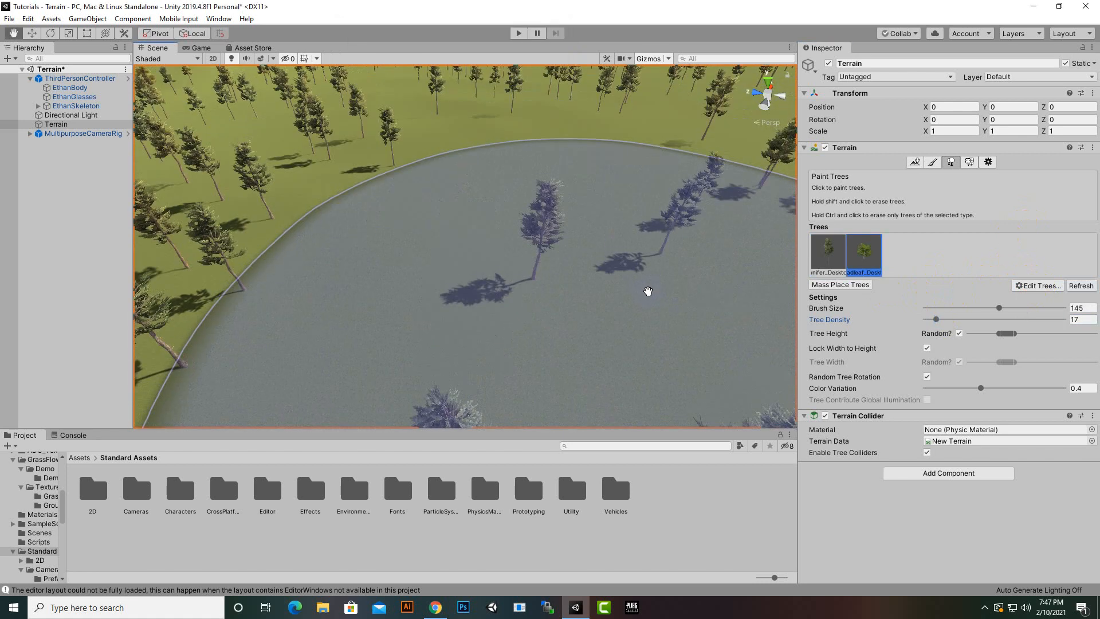
pyautogui.click(623, 294)
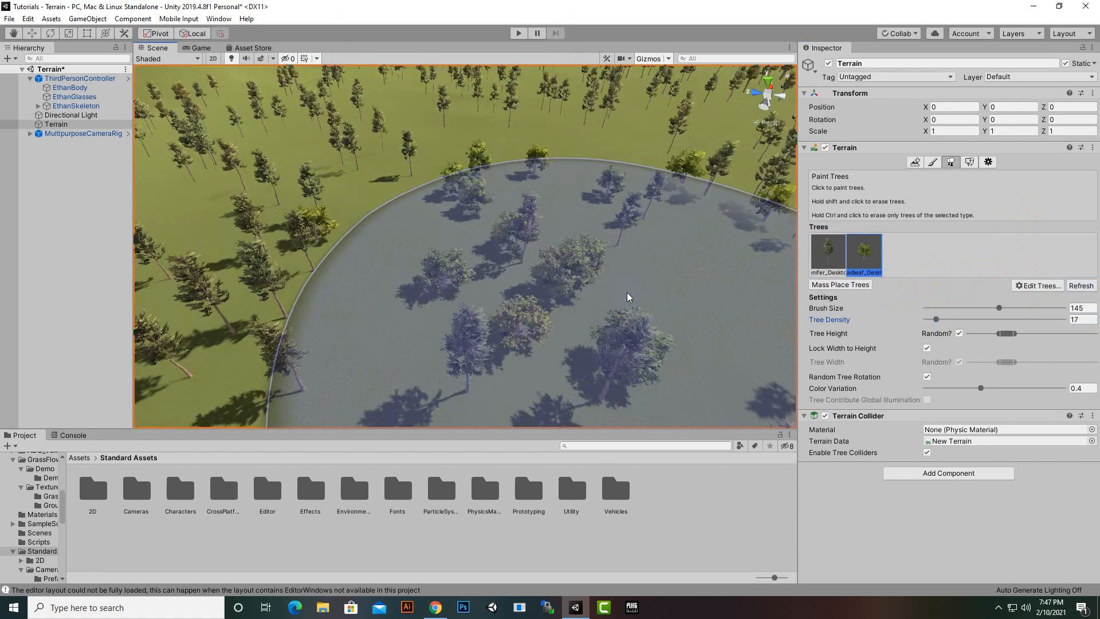
pyautogui.moveTo(627, 293)
pyautogui.keyDown('alt'); pyautogui.mouseDown()
pyautogui.moveTo(668, 201)
pyautogui.moveTo(664, 171)
pyautogui.moveTo(663, 187)
pyautogui.mouseUp(); pyautogui.keyUp('alt')
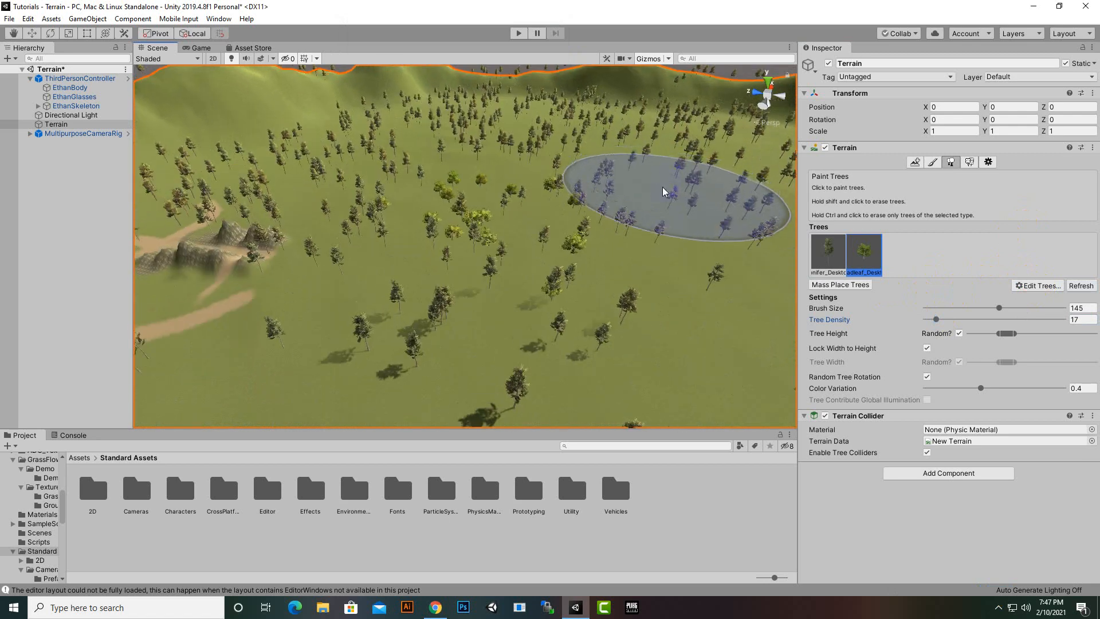
pyautogui.scroll(8, 662, 185)
pyautogui.scroll(-3, 672, 92)
pyautogui.keyDown('alt'); pyautogui.moveTo(675, 99); pyautogui.dragTo(683, 243); pyautogui.keyUp('alt')
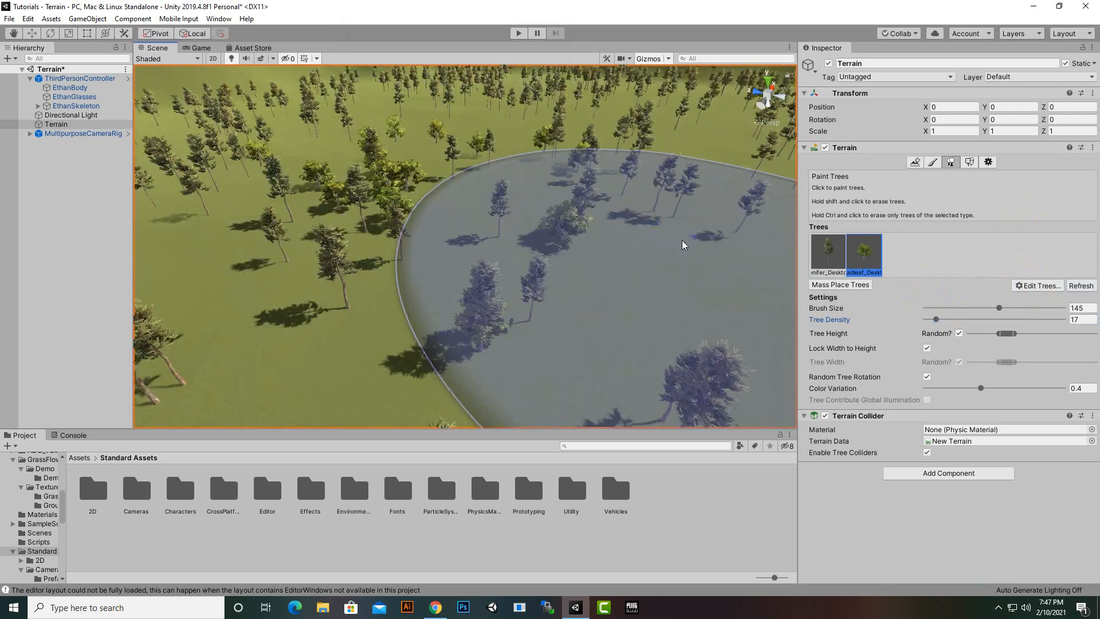
# Mass-place 700 mixed conifer and broadleaf trees over the terrain without keeping the existing trees.
pyautogui.click(819, 285)
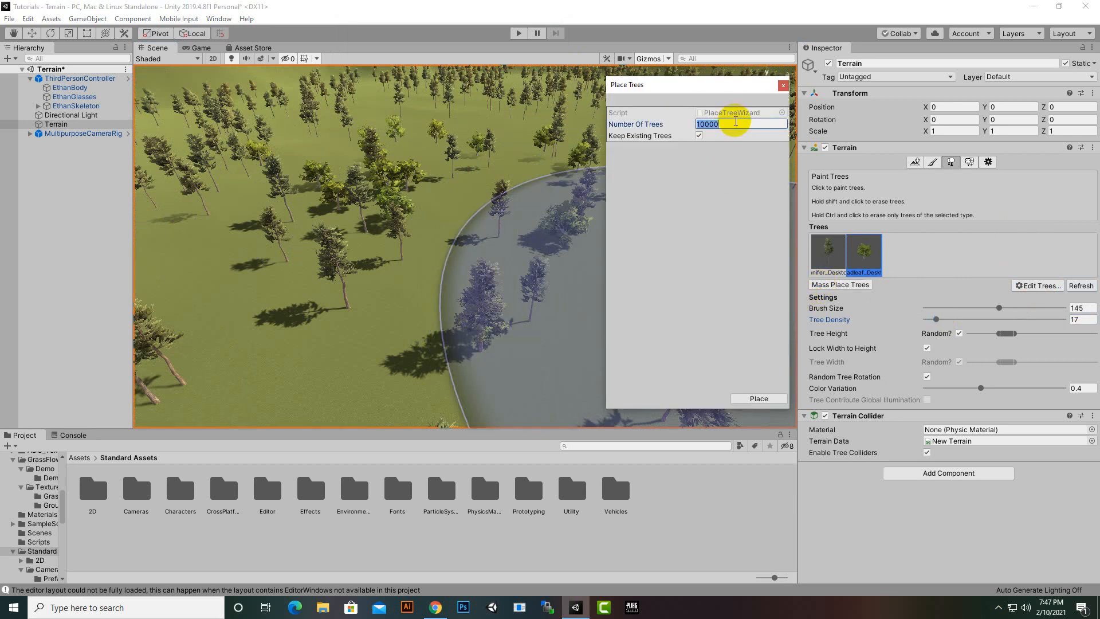
pyautogui.write('70')
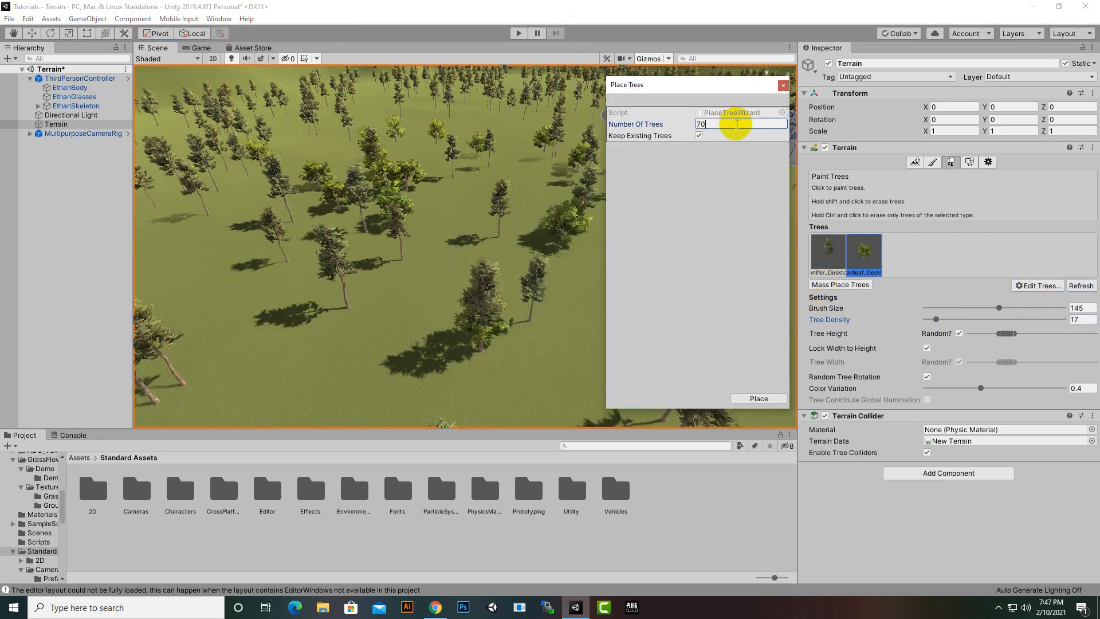
pyautogui.write('0')
pyautogui.click(699, 135)
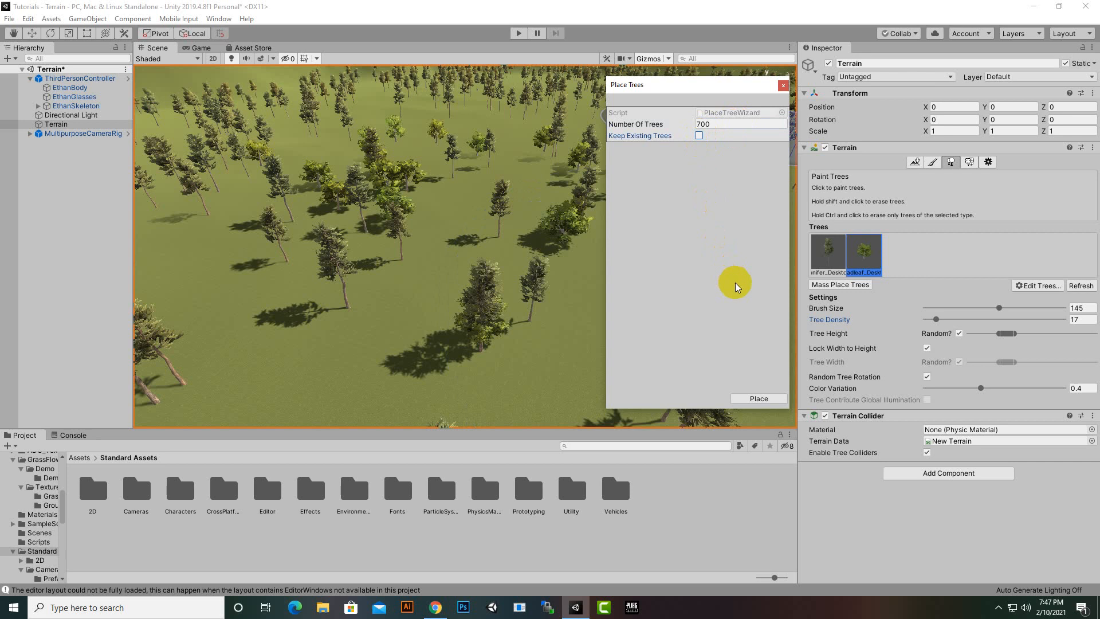
pyautogui.click(761, 398)
pyautogui.scroll(-8, 637, 283)
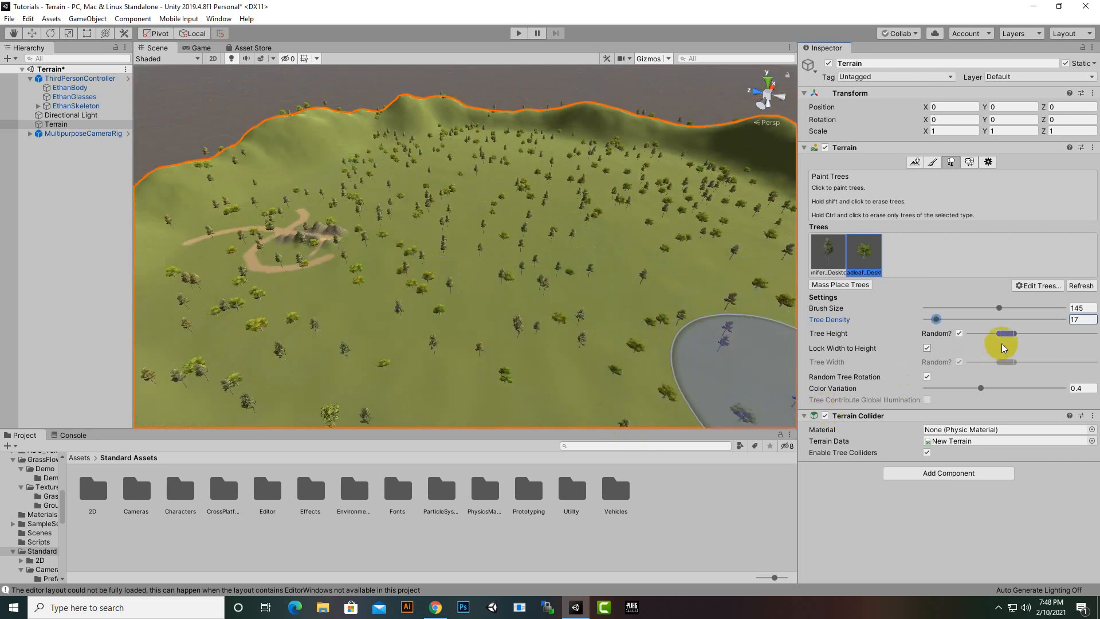
# Add the Broadleaf_Mobile prefab to the terrain's tree list.
pyautogui.click(1026, 289)
pyautogui.click(1032, 295)
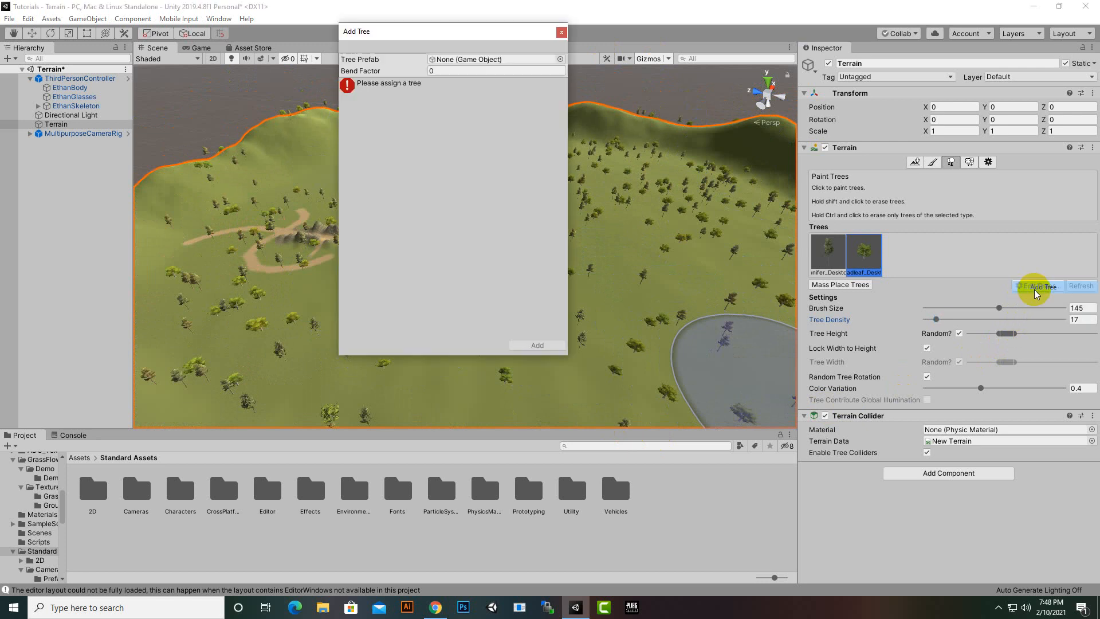
pyautogui.click(560, 59)
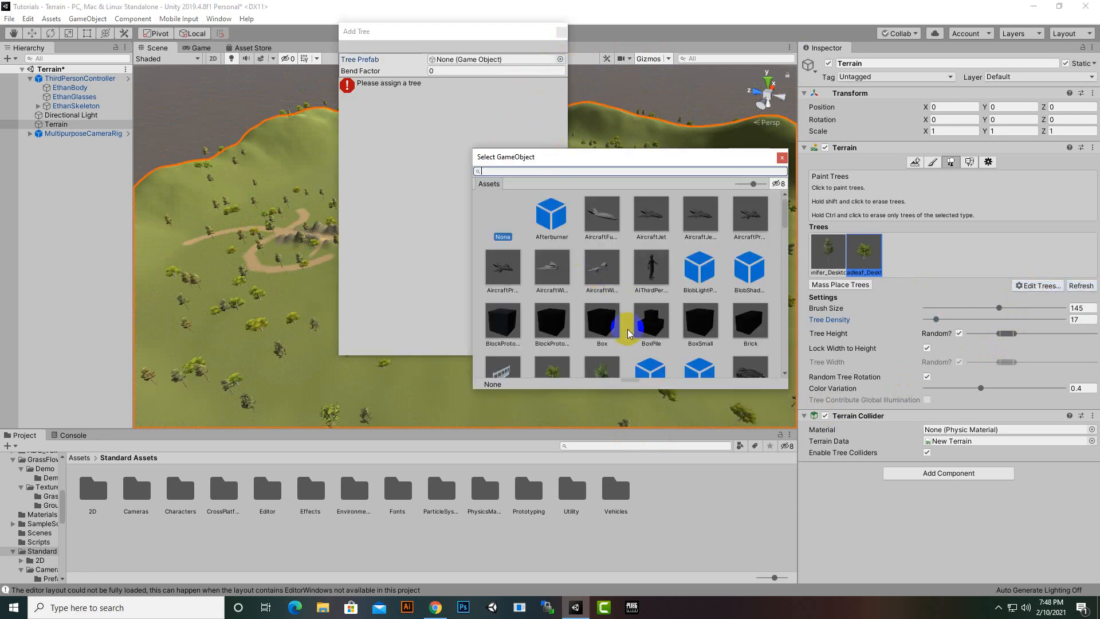
pyautogui.scroll(-1, 607, 326)
pyautogui.doubleClick(600, 336)
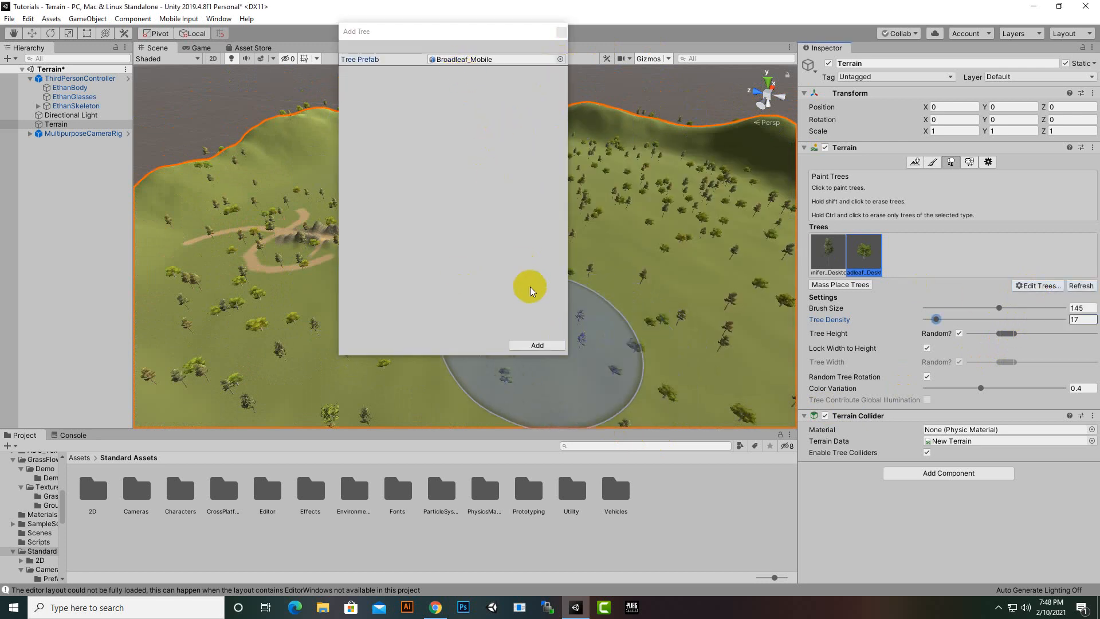
pyautogui.click(537, 344)
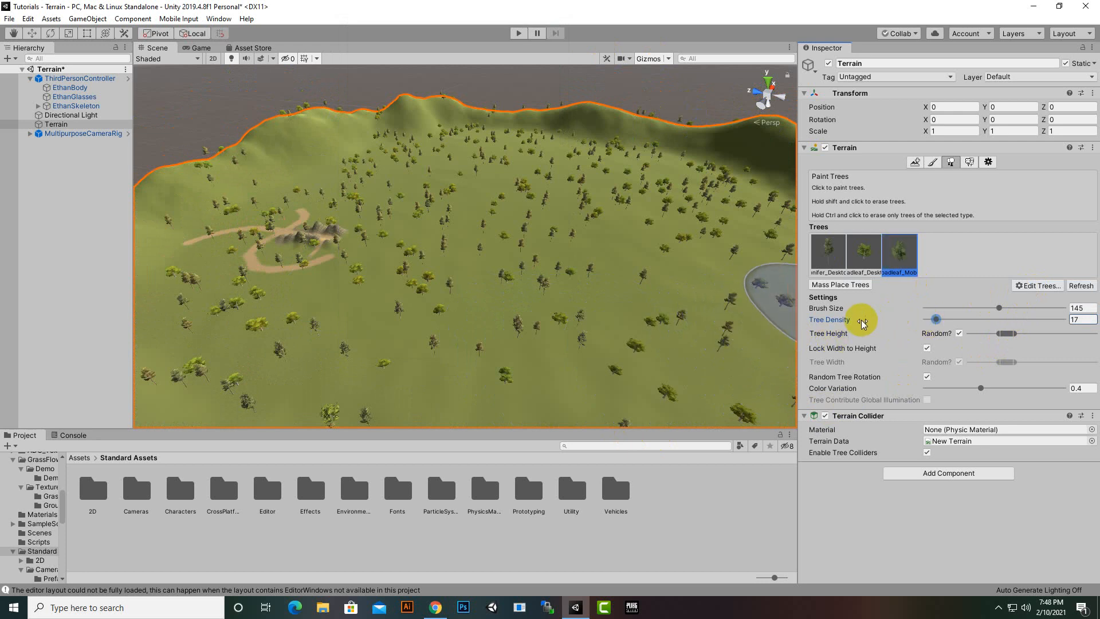
# Mass-place 700 trees over the terrain using all three tree types in the list.
pyautogui.click(839, 285)
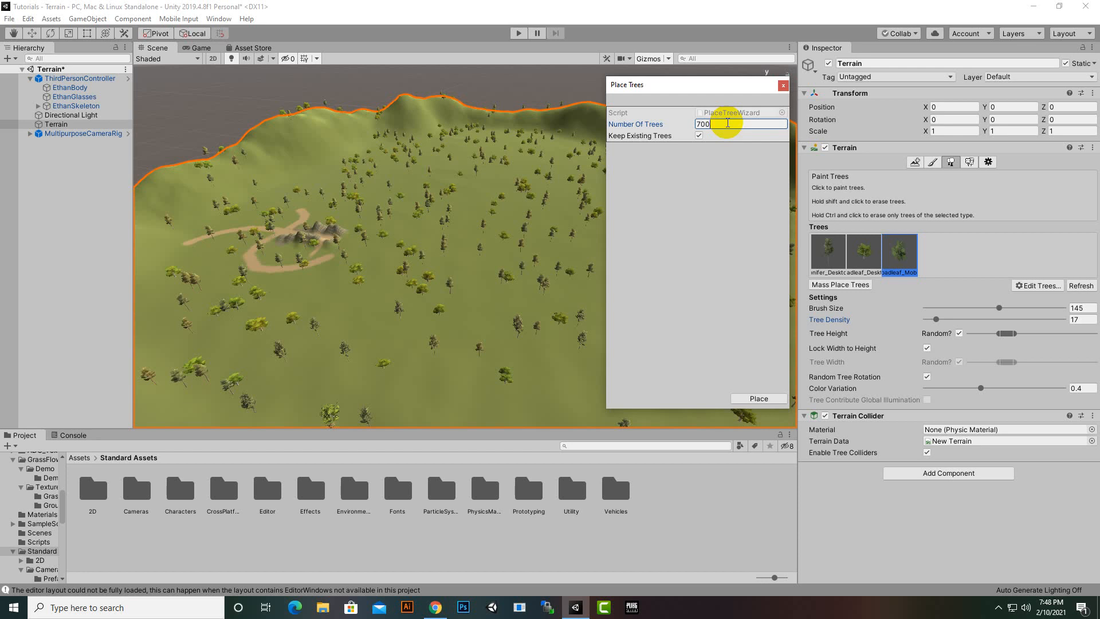
pyautogui.click(759, 398)
pyautogui.scroll(-10, 604, 267)
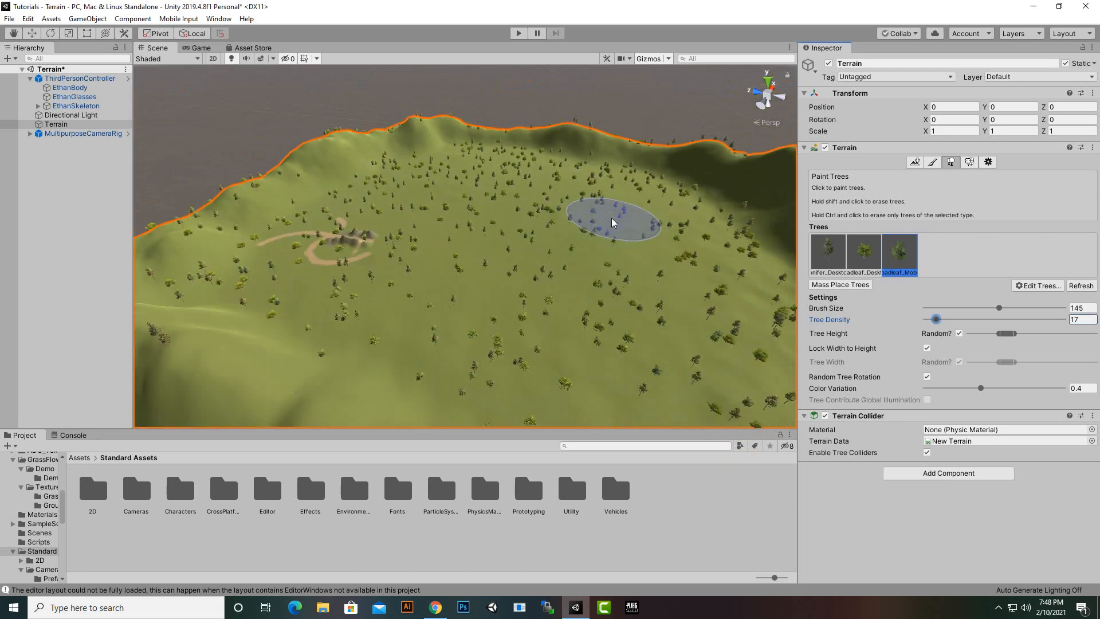
# Erase the broadleaf trees standing in the dirt passage and at the path junction, using a tree brush size of 3.
pyautogui.moveTo(590, 294)
pyautogui.keyDown('alt'); pyautogui.mouseDown()
pyautogui.moveTo(644, 263)
pyautogui.moveTo(304, 302)
pyautogui.moveTo(622, 291)
pyautogui.moveTo(535, 239)
pyautogui.mouseUp(); pyautogui.keyUp('alt')
pyautogui.scroll(10, 535, 246)
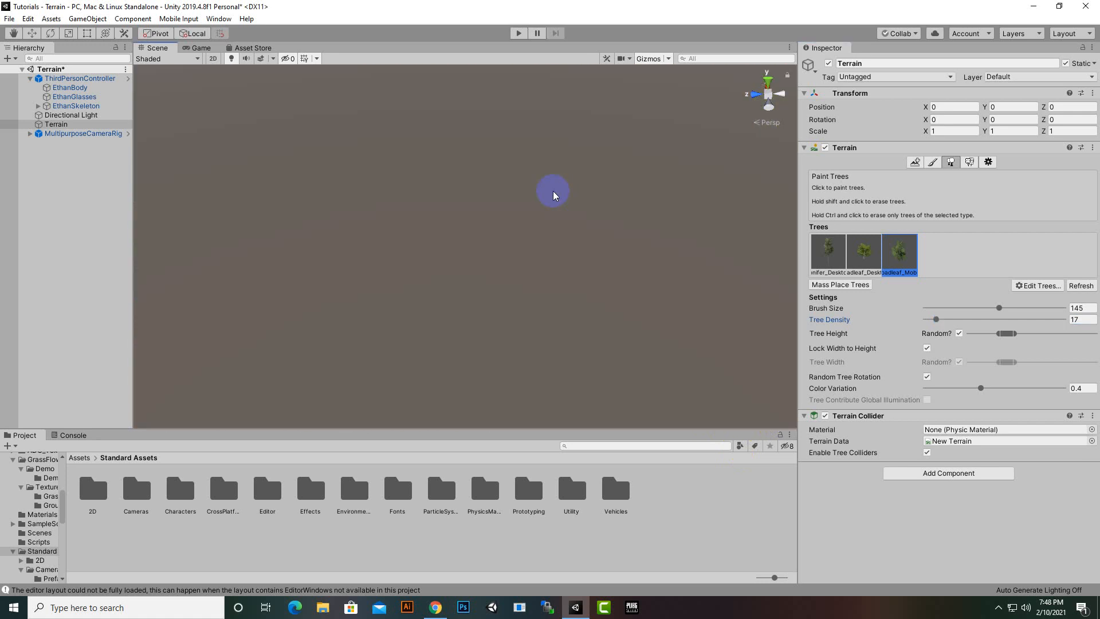
pyautogui.scroll(-5, 554, 195)
pyautogui.keyDown('alt'); pyautogui.moveTo(565, 192); pyautogui.dragTo(516, 214); pyautogui.keyUp('alt')
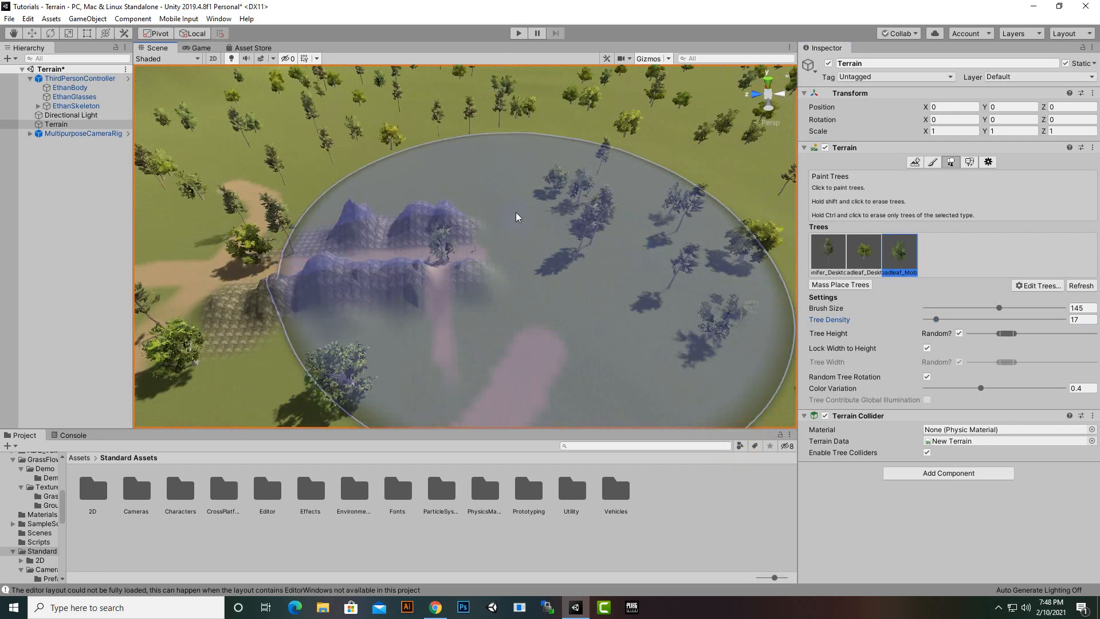
pyautogui.scroll(8, 518, 209)
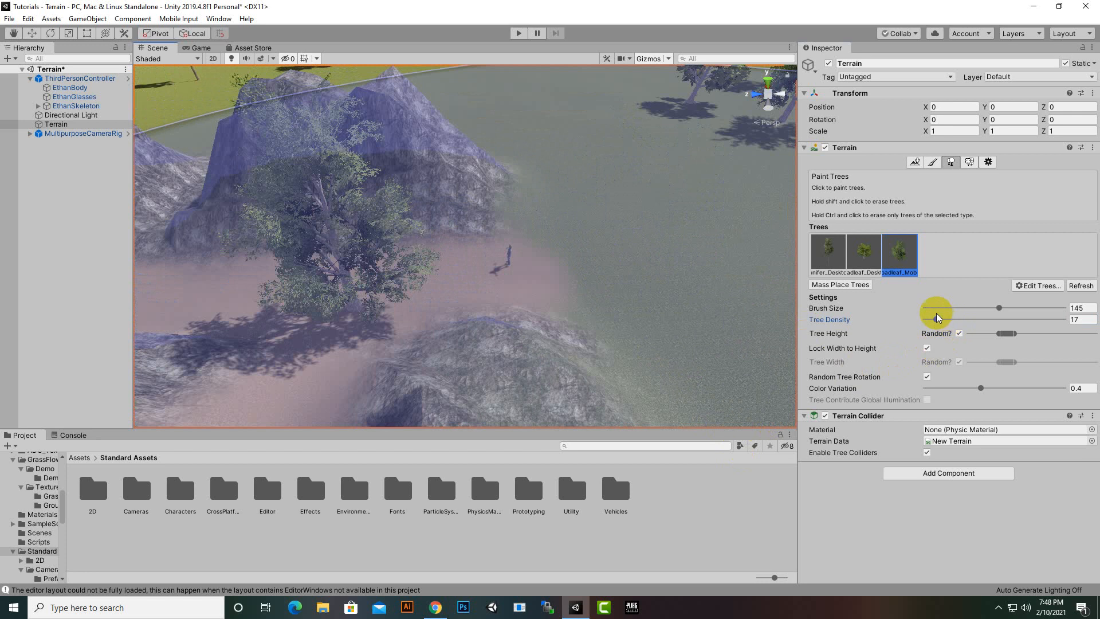
pyautogui.click(935, 308)
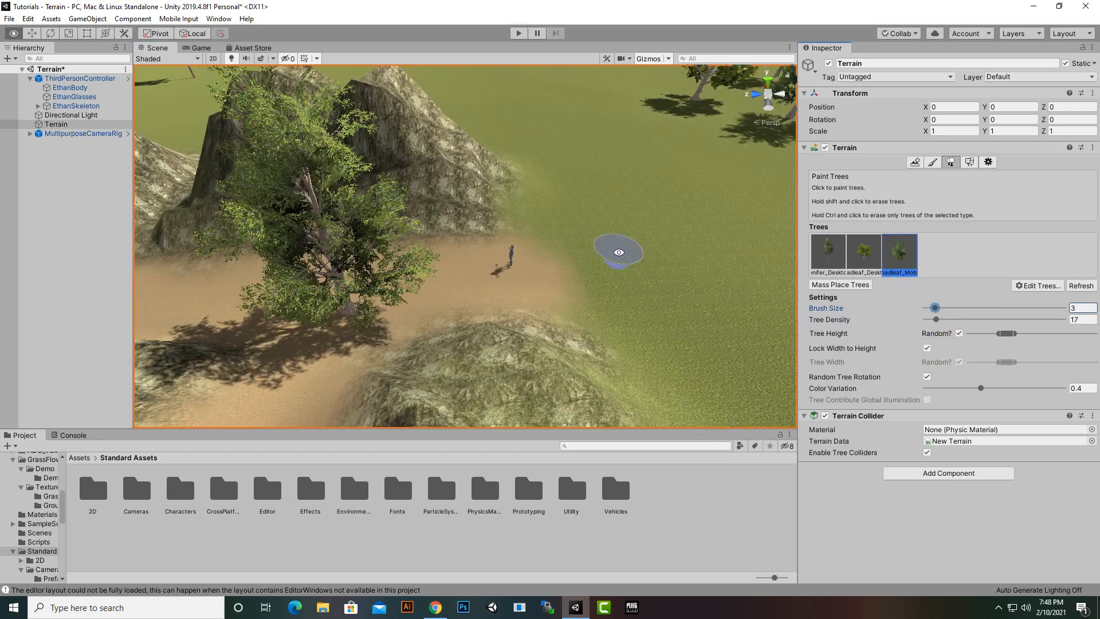
pyautogui.keyDown('alt'); pyautogui.moveTo(609, 255); pyautogui.dragTo(621, 311); pyautogui.keyUp('alt')
pyautogui.scroll(-6, 615, 303)
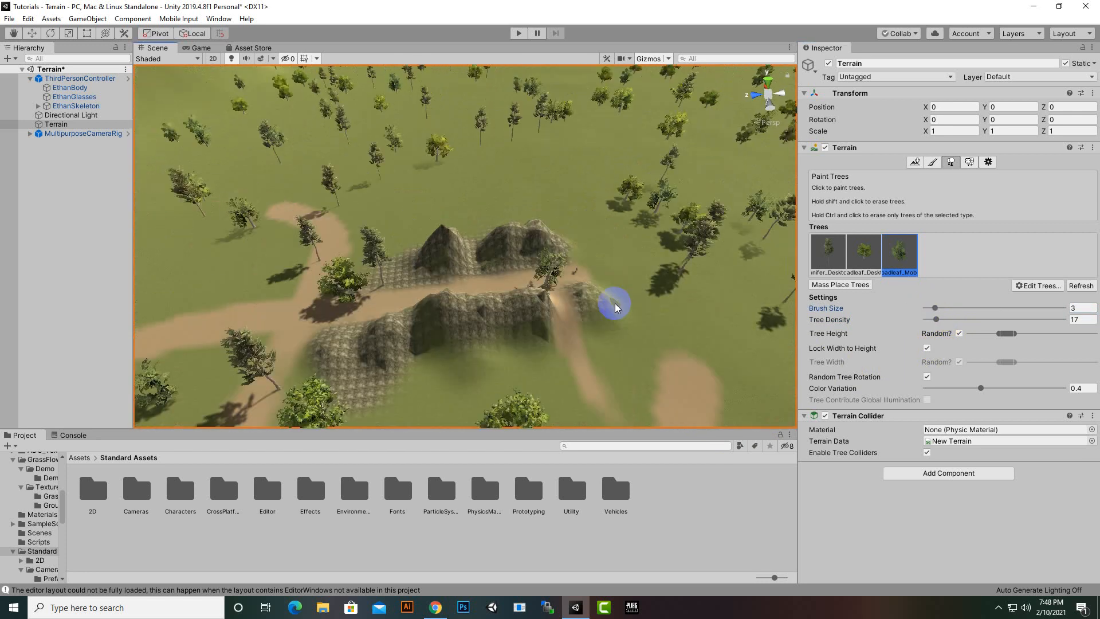
pyautogui.scroll(2, 600, 301)
pyautogui.moveTo(600, 301); pyautogui.dragTo(587, 304, button='middle')
pyautogui.scroll(3, 535, 314)
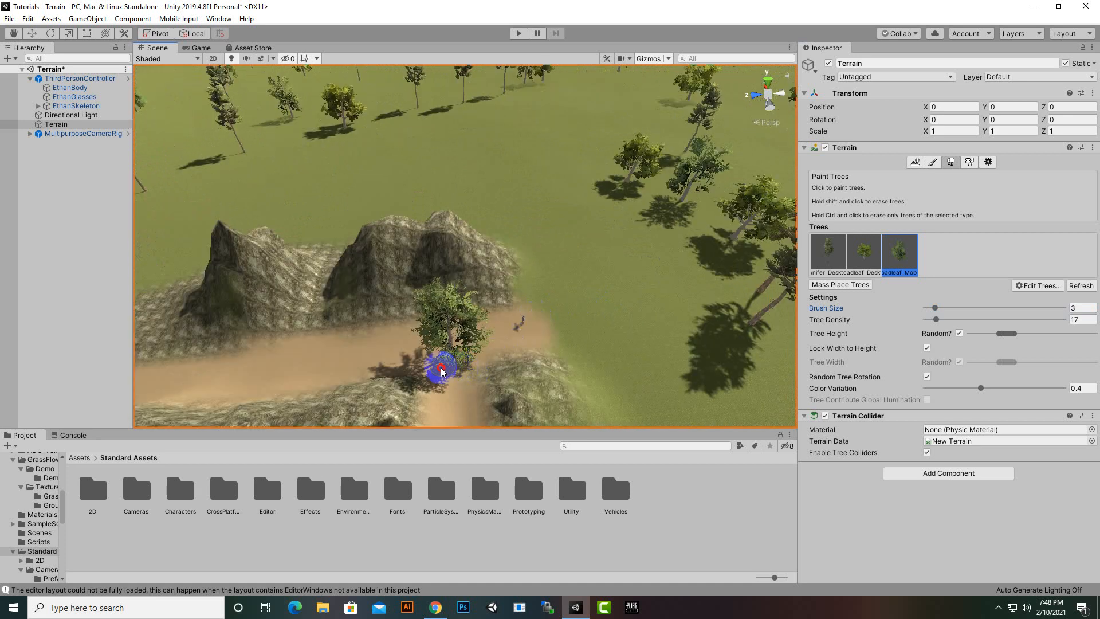
pyautogui.keyDown('shift'); pyautogui.click(449, 363); pyautogui.keyUp('shift')
pyautogui.moveTo(355, 347)
pyautogui.mouseDown(button='middle')
pyautogui.moveTo(459, 338)
pyautogui.moveTo(515, 313)
pyautogui.mouseUp(button='middle')
pyautogui.keyDown('shift'); pyautogui.click(538, 331); pyautogui.keyUp('shift')
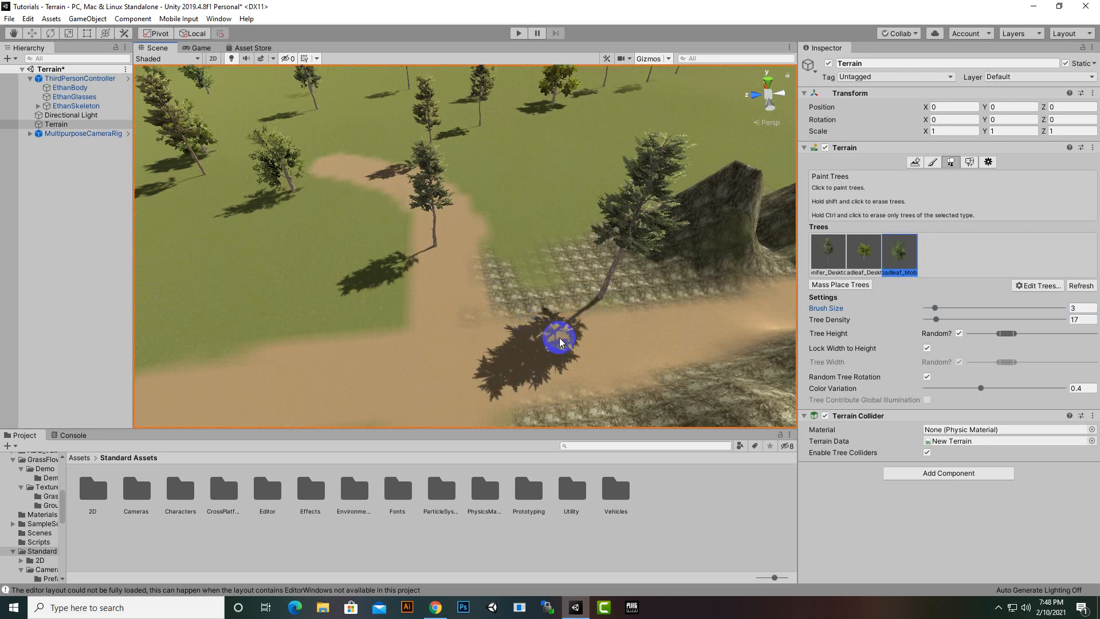
# Place individual Broadleaf_Mobile trees between and on the rocky hills along both sides of the dirt passage.
pyautogui.scroll(-3, 560, 341)
pyautogui.moveTo(578, 345); pyautogui.dragTo(554, 341, button='middle')
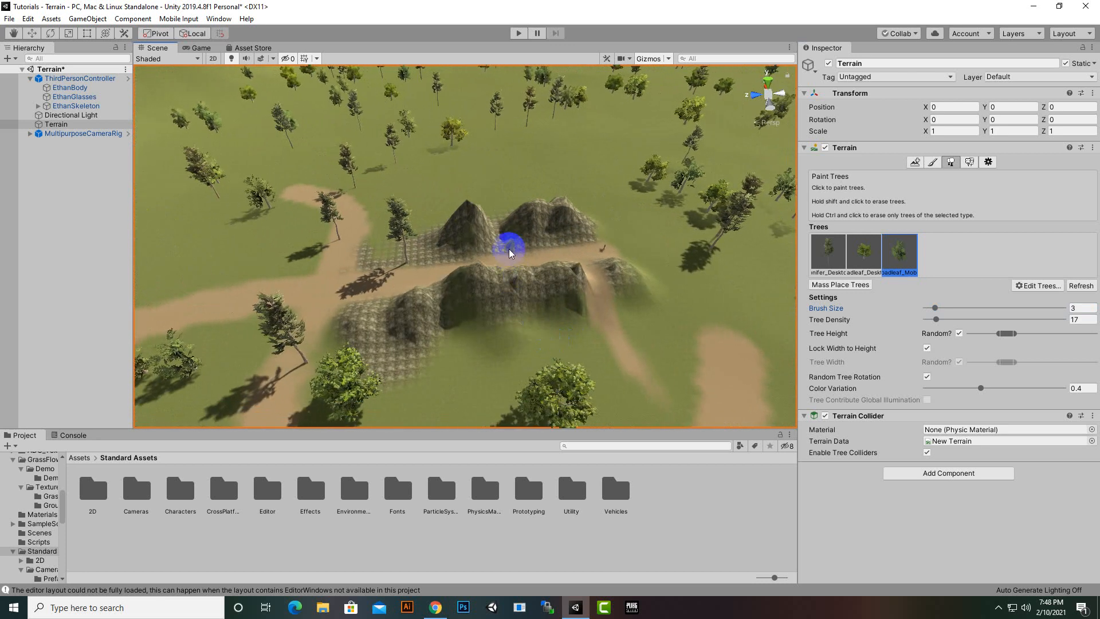
pyautogui.scroll(2, 510, 255)
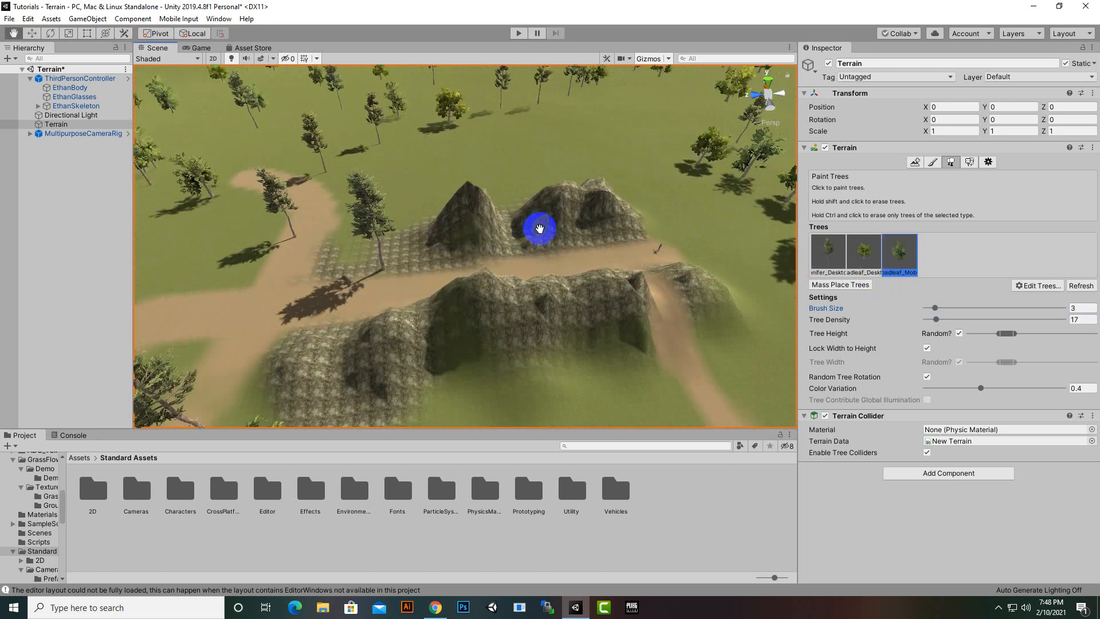
pyautogui.moveTo(540, 229)
pyautogui.mouseDown(button='middle')
pyautogui.moveTo(538, 240)
pyautogui.moveTo(544, 230)
pyautogui.mouseUp(button='middle')
pyautogui.scroll(3, 544, 230)
pyautogui.click(547, 289)
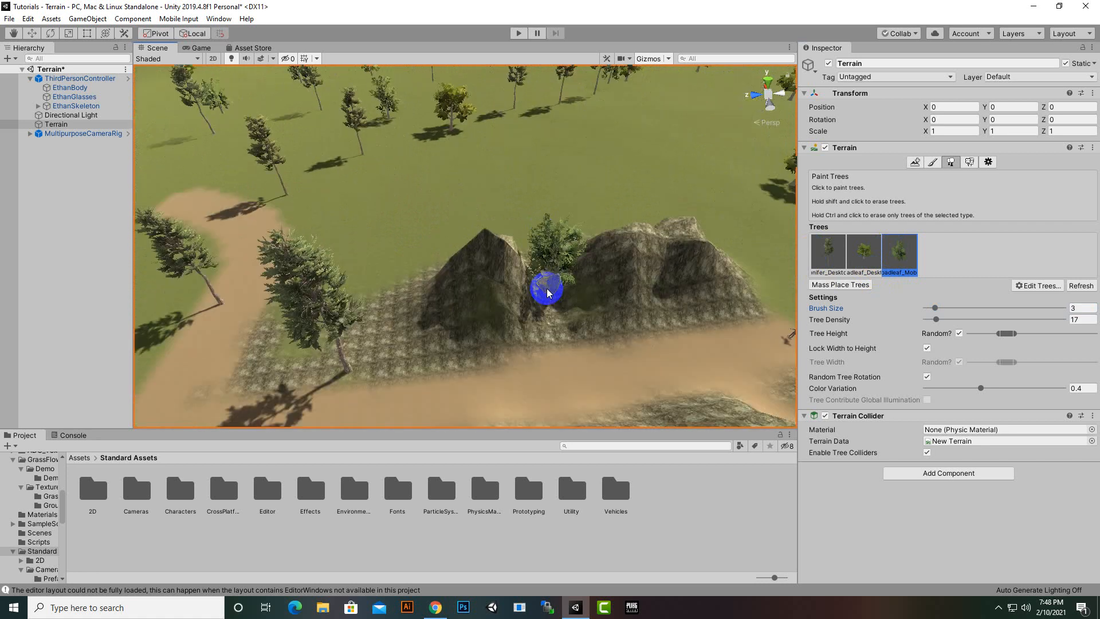
pyautogui.moveTo(608, 323)
pyautogui.mouseDown(button='middle')
pyautogui.moveTo(594, 314)
pyautogui.moveTo(613, 314)
pyautogui.mouseUp(button='middle')
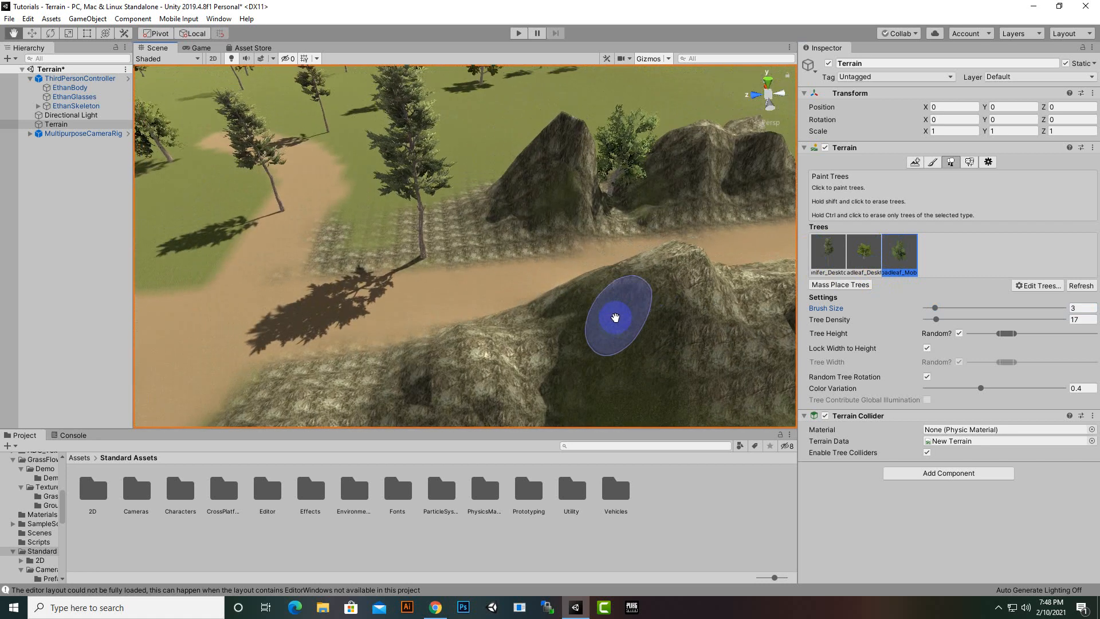
pyautogui.click(534, 167)
pyautogui.moveTo(604, 225)
pyautogui.mouseDown(button='middle')
pyautogui.moveTo(564, 218)
pyautogui.moveTo(577, 220)
pyautogui.mouseUp(button='middle')
pyautogui.click(524, 184)
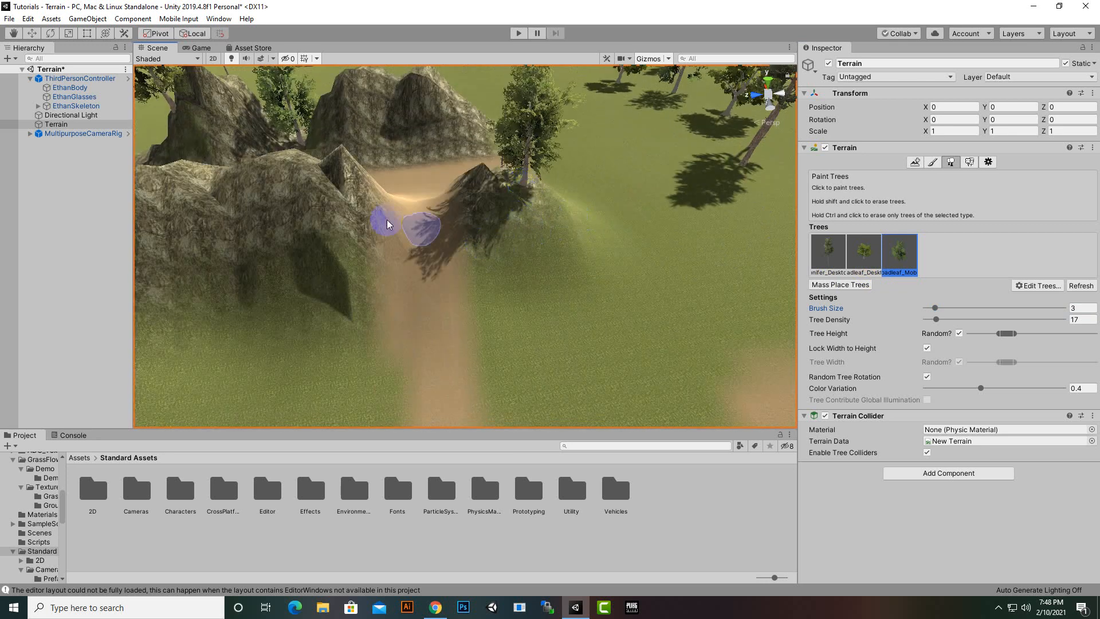
pyautogui.click(331, 181)
# Place conifer trees on the rocky hill beside the dirt passage with brush size 3.
pyautogui.scroll(-10, 412, 228)
pyautogui.moveTo(513, 265); pyautogui.dragTo(522, 259, button='right')
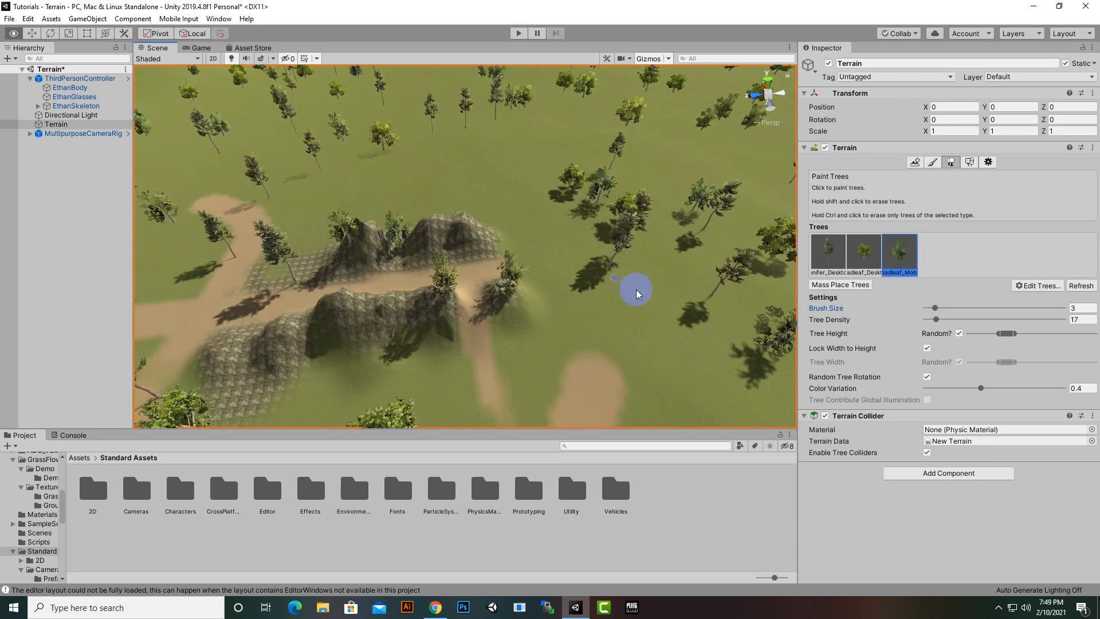
pyautogui.click(841, 261)
pyautogui.scroll(5, 515, 233)
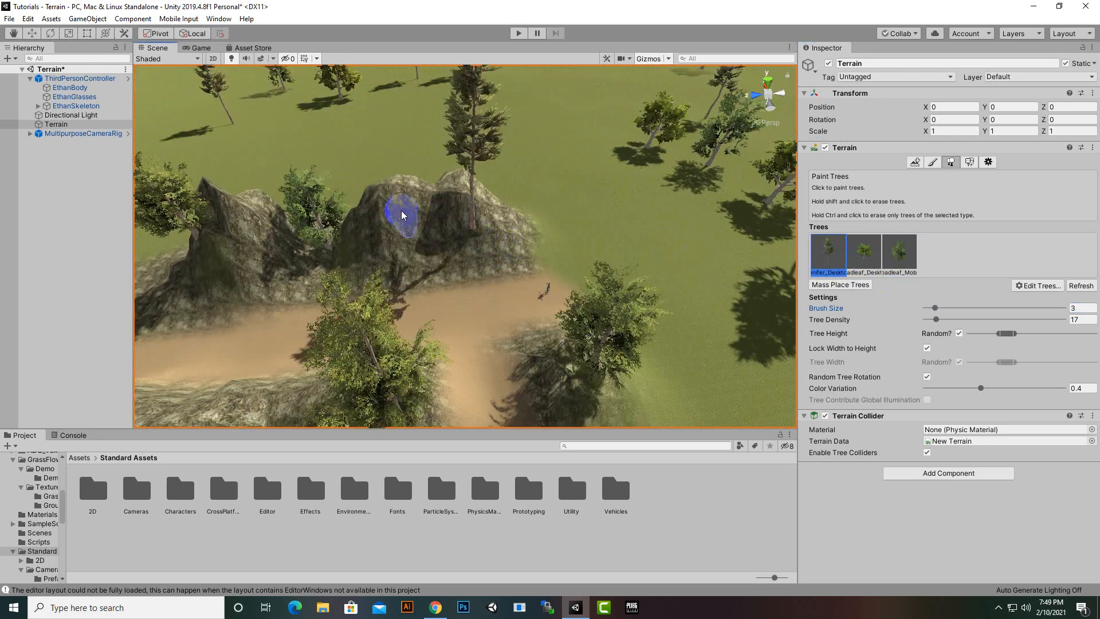
pyautogui.scroll(-6, 573, 252)
pyautogui.moveTo(593, 260); pyautogui.dragTo(473, 349, button='right')
pyautogui.scroll(6, 543, 285)
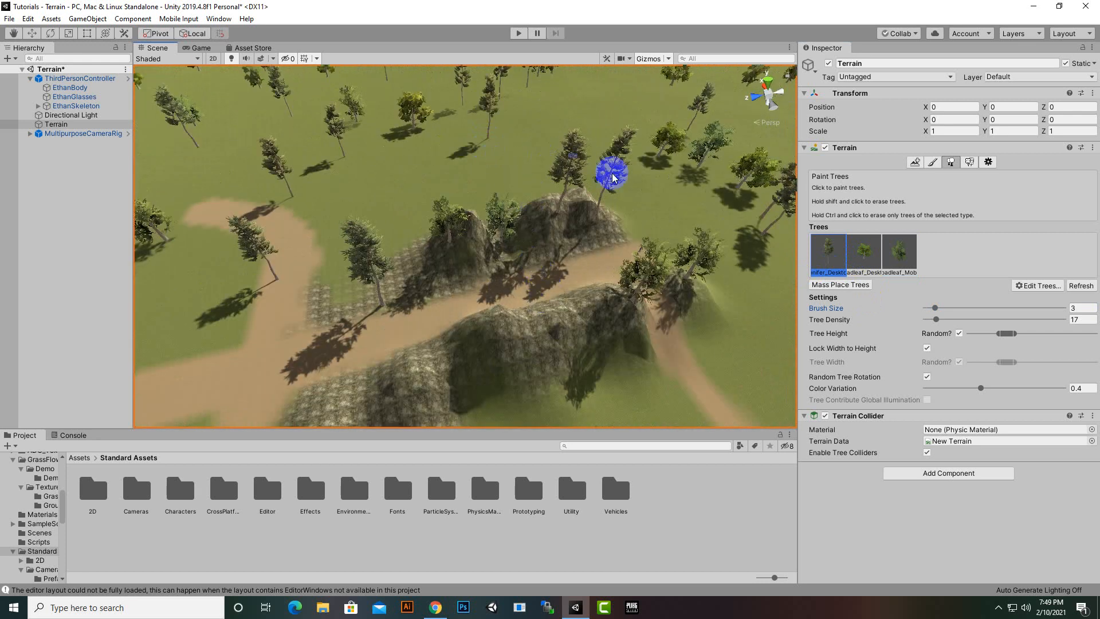
pyautogui.scroll(5, 582, 206)
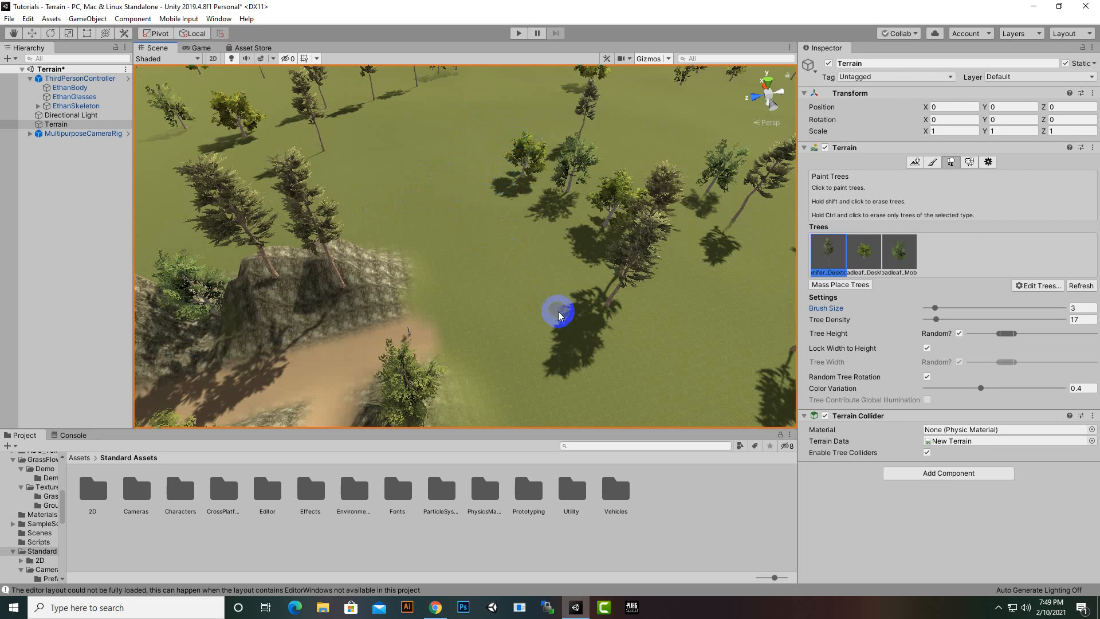
pyautogui.scroll(-3, 558, 312)
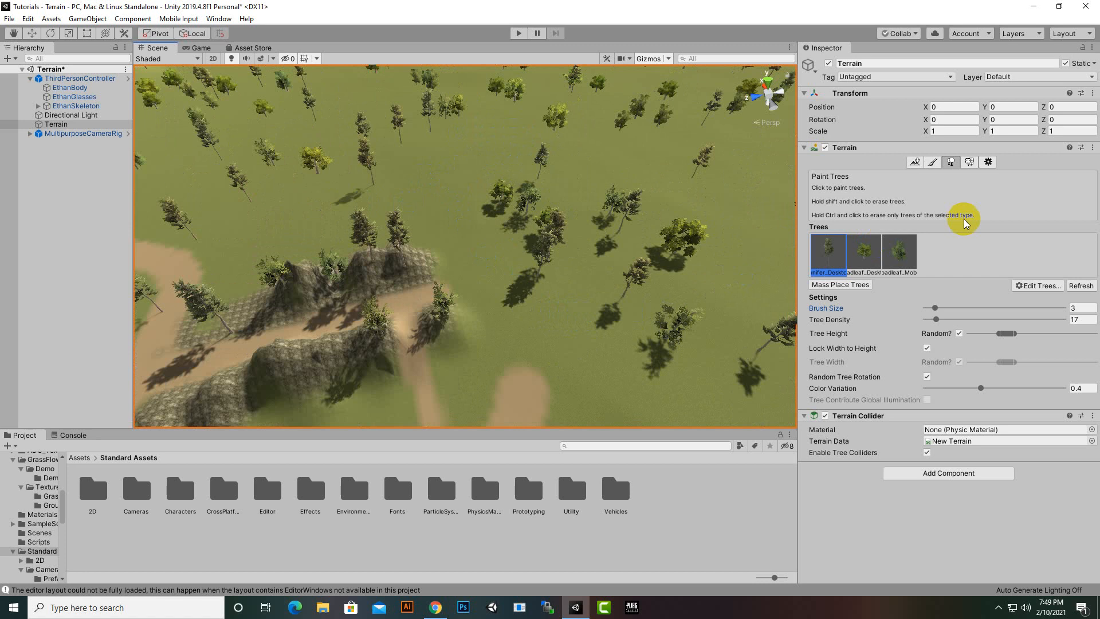
# Start a new grass texture in the terrain's Paint Details mode and assign GrassFrond02AlbedoAlpha as its detail texture.
pyautogui.click(970, 163)
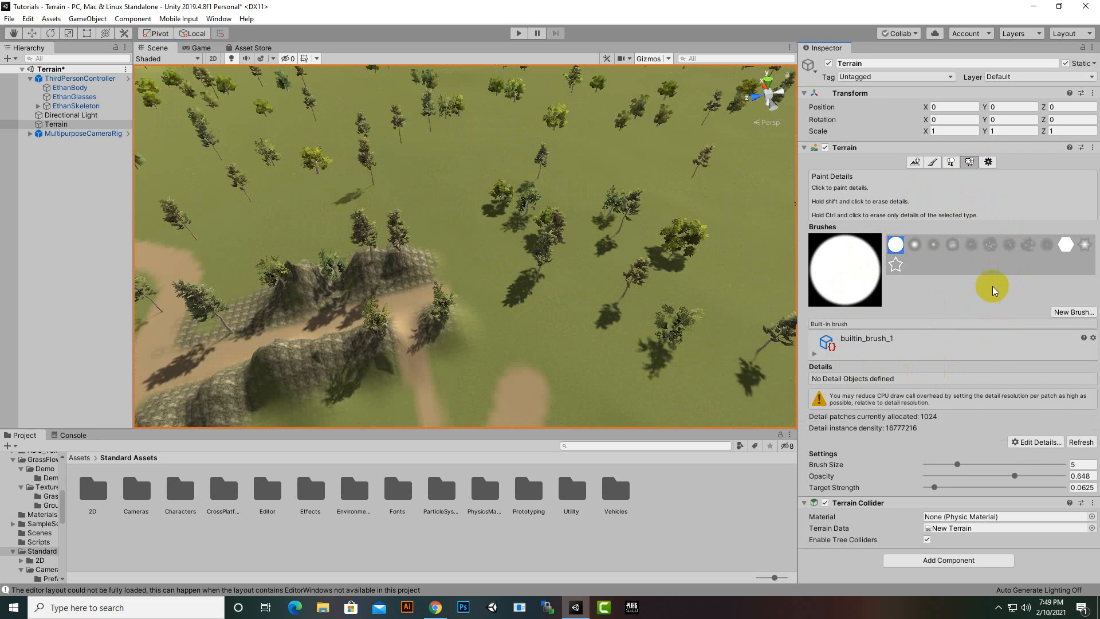
pyautogui.click(1040, 443)
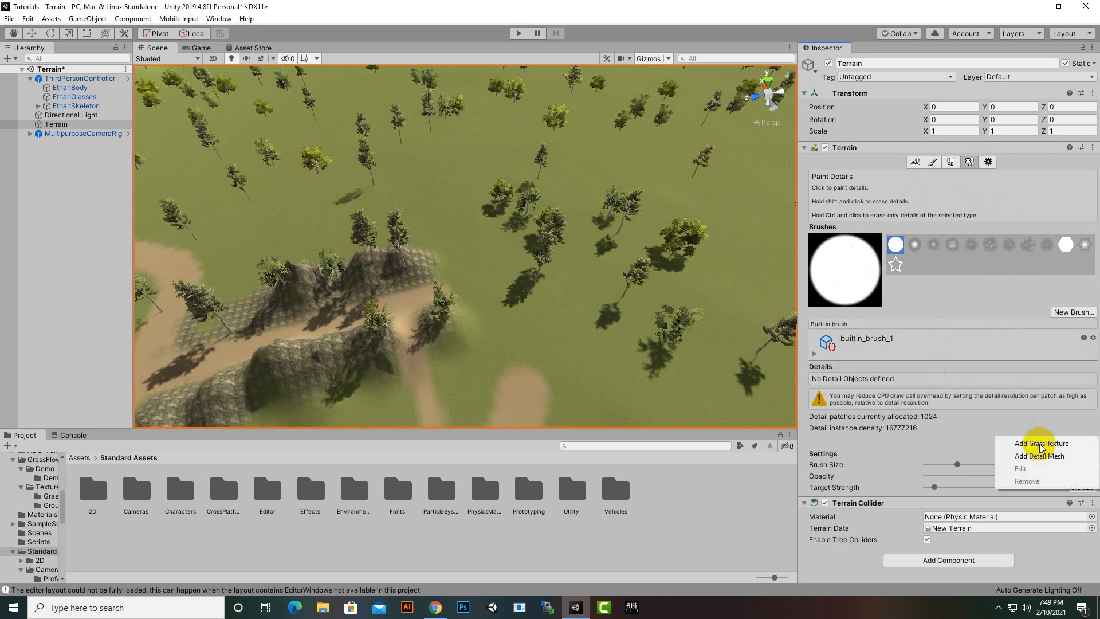
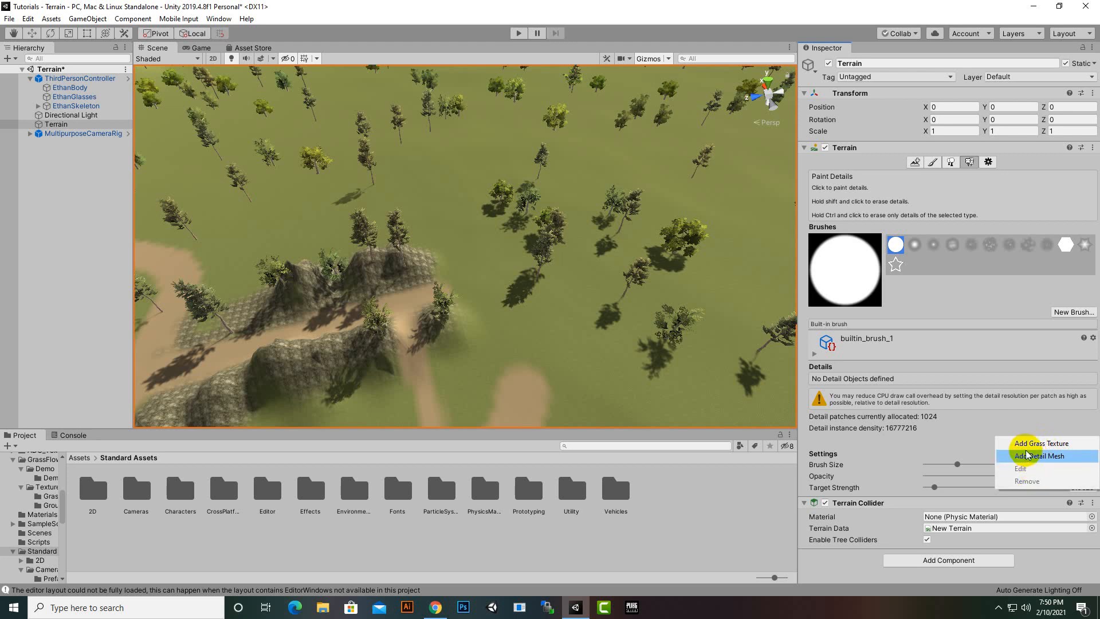
pyautogui.click(1053, 444)
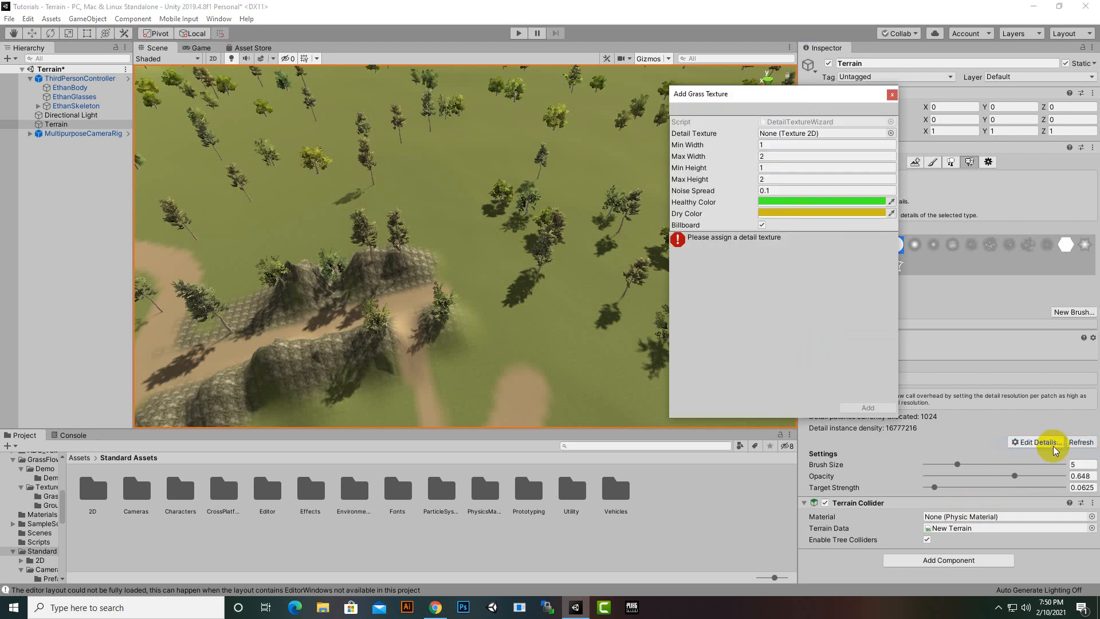
pyautogui.moveTo(774, 95); pyautogui.dragTo(699, 97)
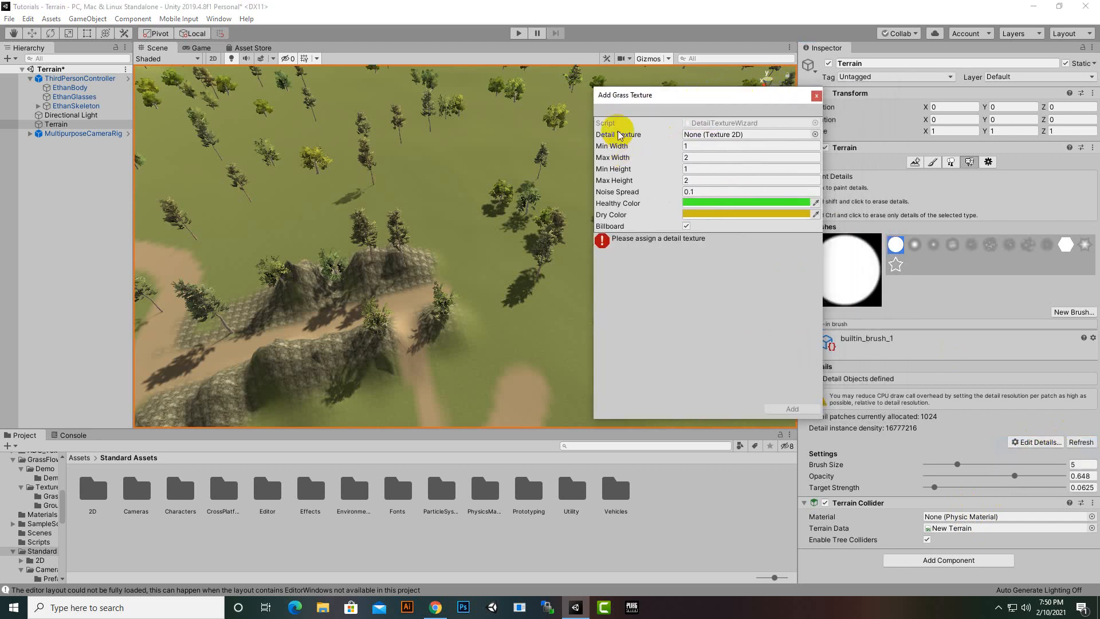
pyautogui.click(815, 136)
pyautogui.scroll(-5, 607, 307)
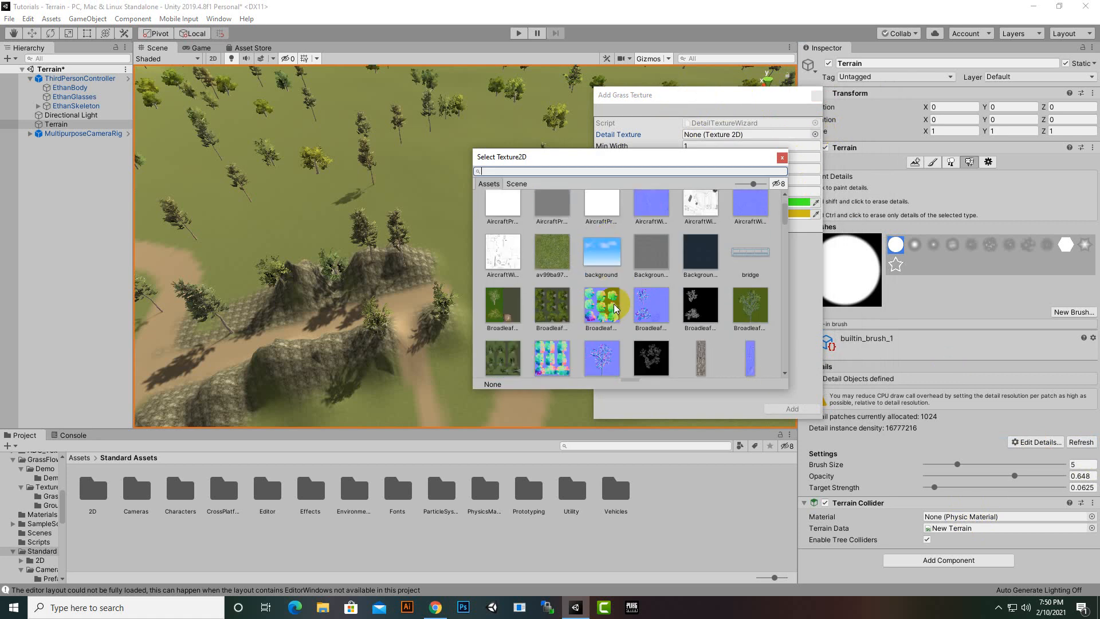
pyautogui.scroll(-8, 617, 311)
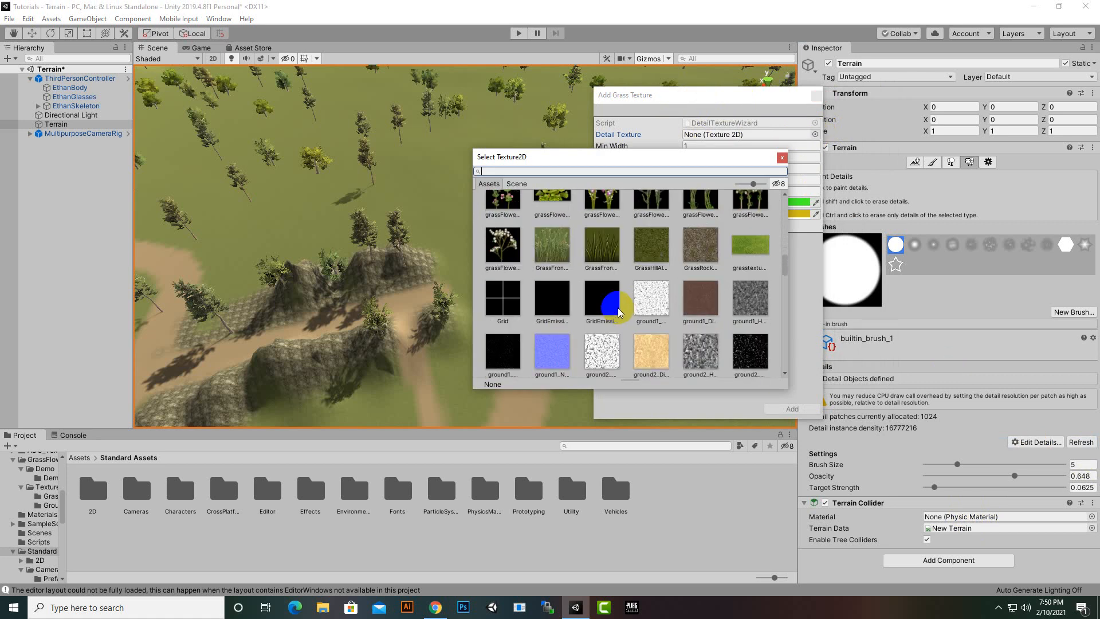
pyautogui.click(600, 263)
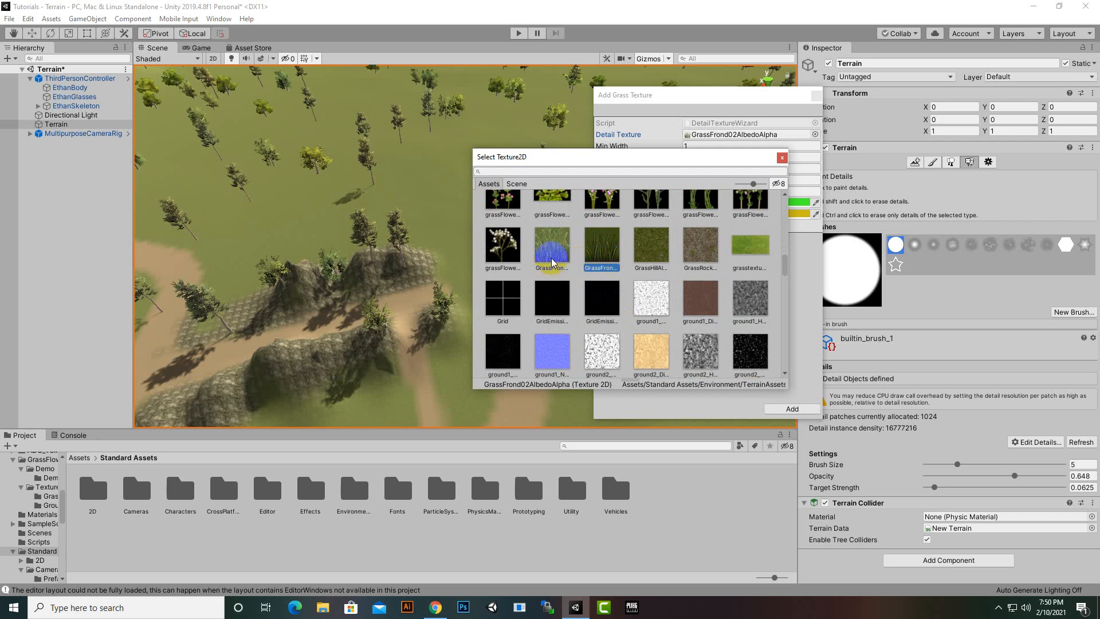
# Try grass02 and grassFlower01 as the detail texture of the new grass.
pyautogui.scroll(3, 552, 263)
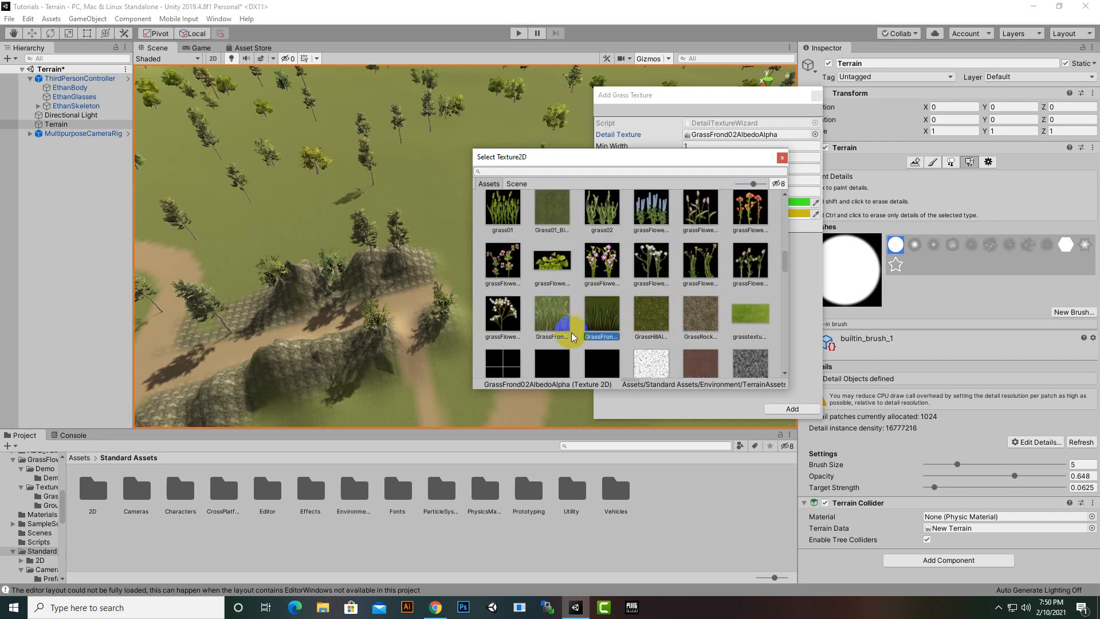
pyautogui.scroll(6, 539, 335)
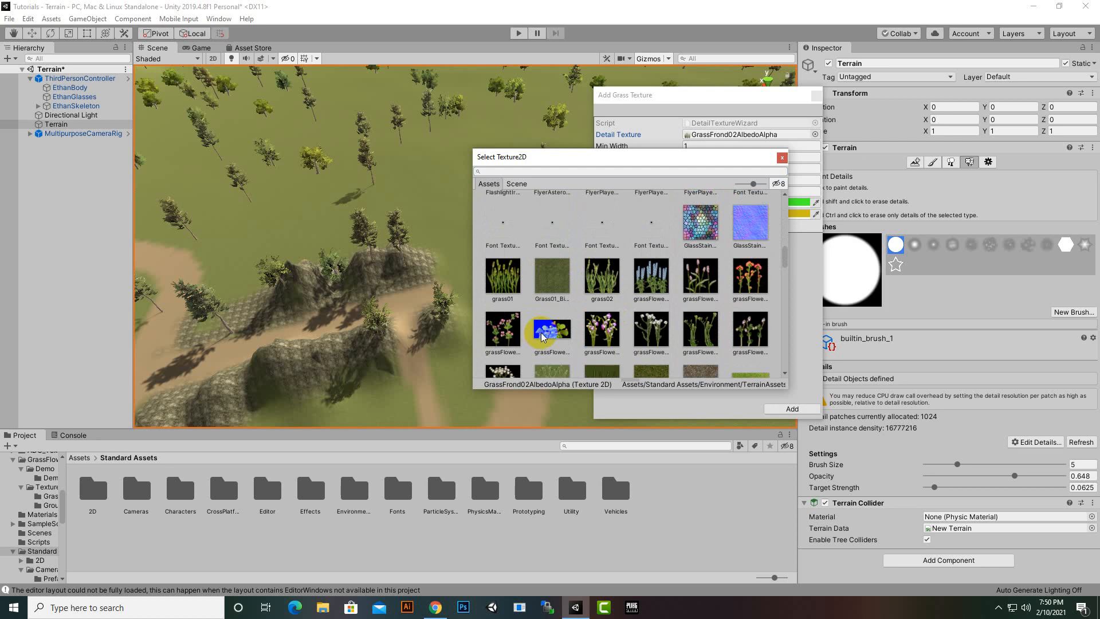
pyautogui.scroll(-4, 542, 337)
pyautogui.click(602, 242)
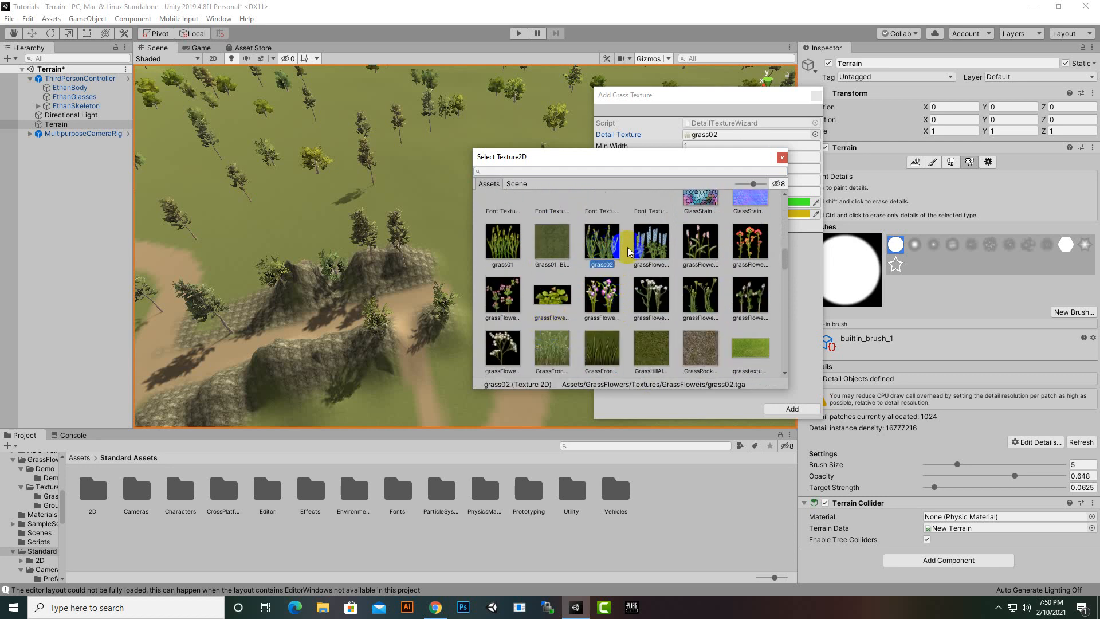
pyautogui.click(656, 264)
pyautogui.scroll(5, 433, 367)
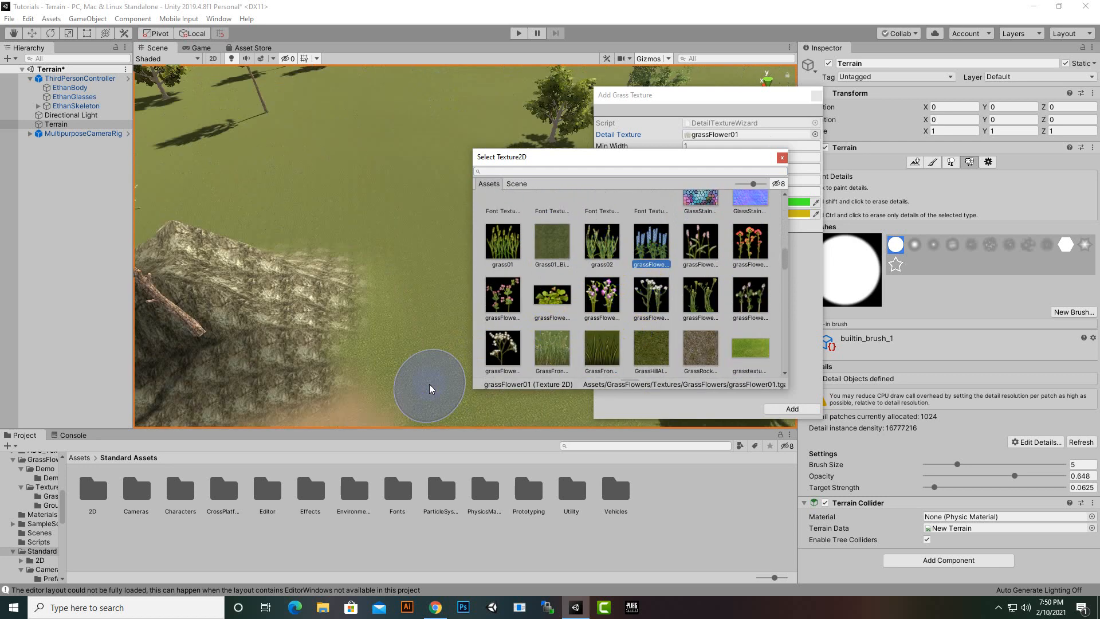
pyautogui.scroll(-5, 436, 367)
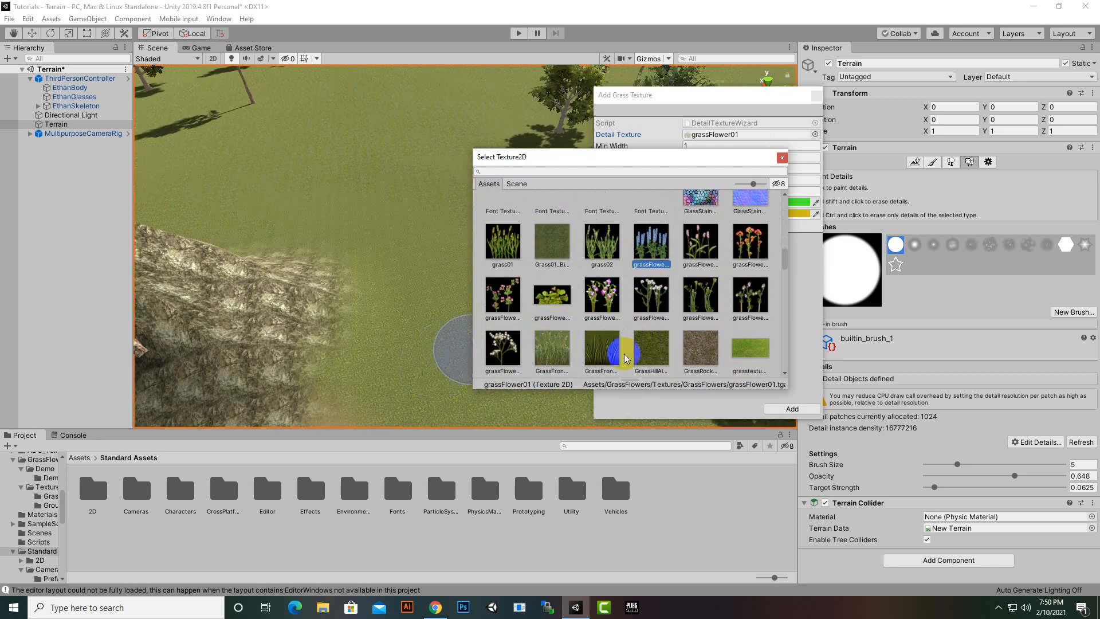
pyautogui.scroll(-3, 609, 305)
# Choose GrassFrond02AlbedoAlpha as the detail texture and add the grass to the terrain's details.
pyautogui.click(600, 291)
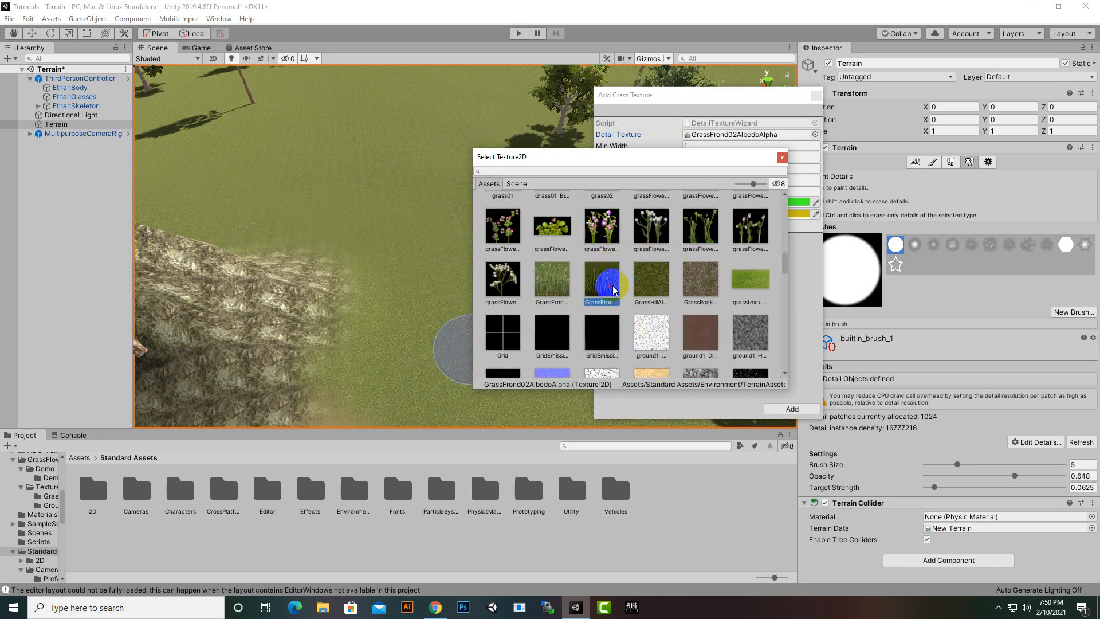
pyautogui.doubleClick(602, 288)
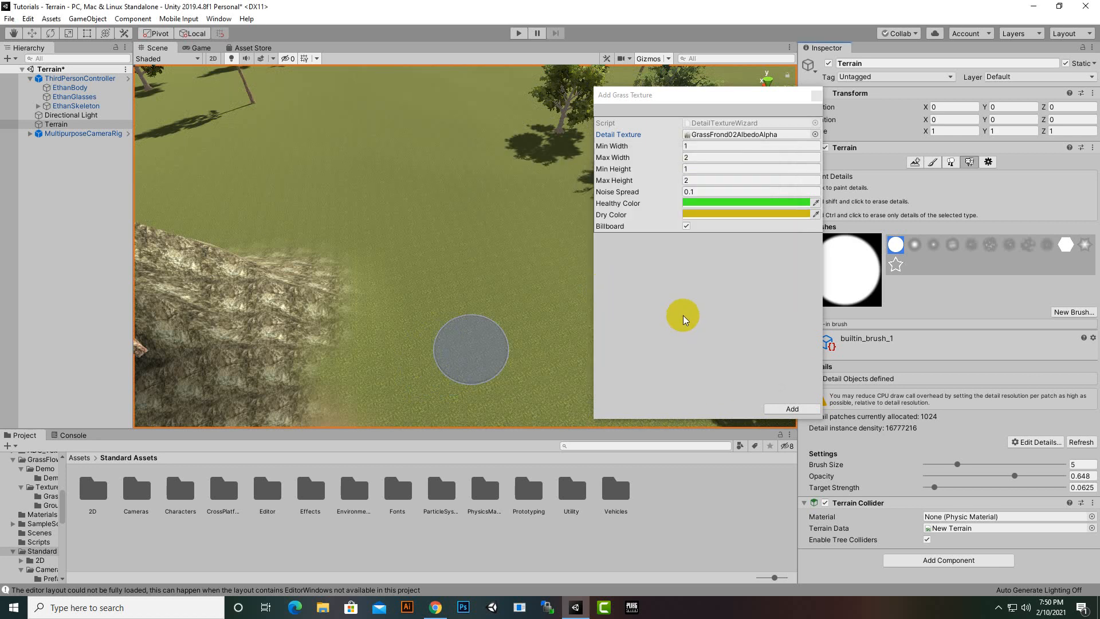
pyautogui.click(793, 408)
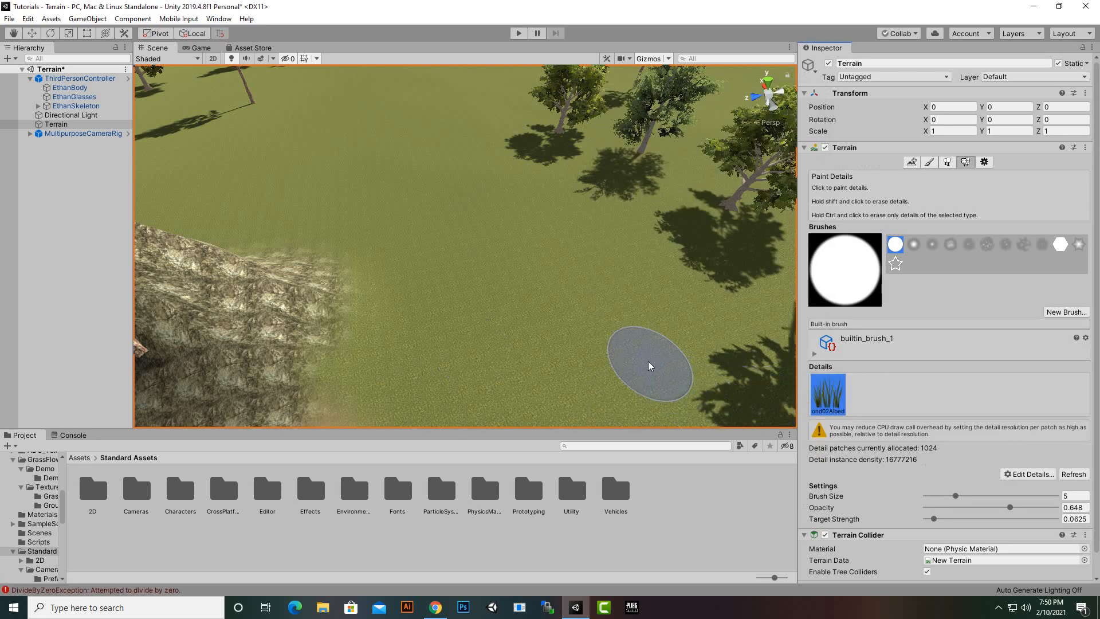
# Select builtin_brush_8 with a brush size of 15.2 and paint sparse grass on the rocky ground beside the dirt path.
pyautogui.scroll(-5, 610, 350)
pyautogui.moveTo(610, 350); pyautogui.dragTo(618, 314, button='middle')
pyautogui.scroll(4, 611, 296)
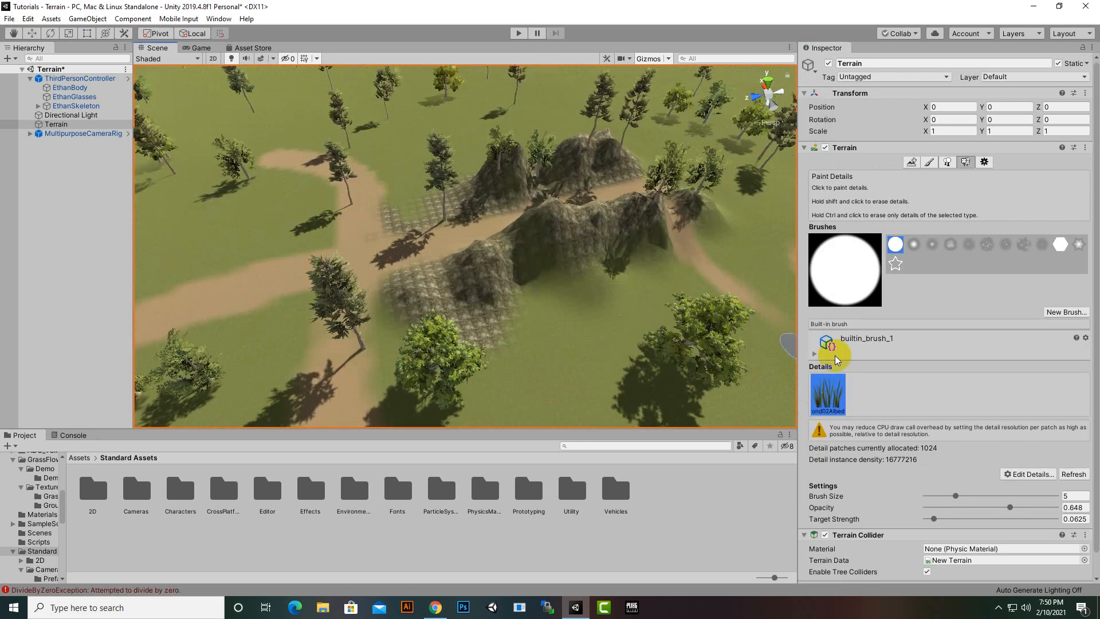
pyautogui.click(1023, 248)
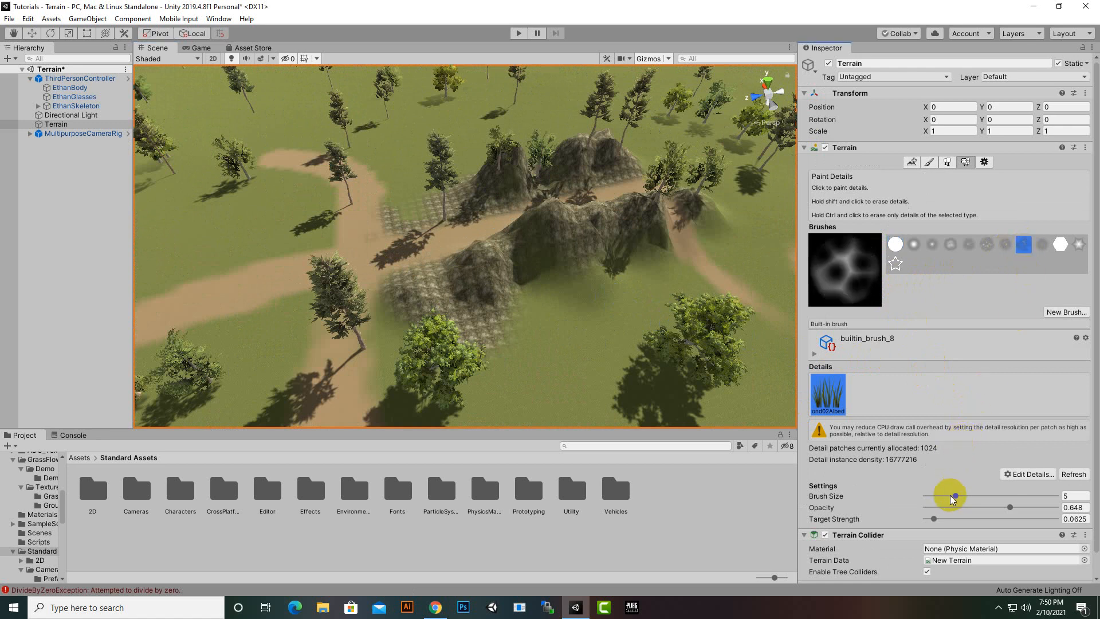
pyautogui.scroll(5, 560, 277)
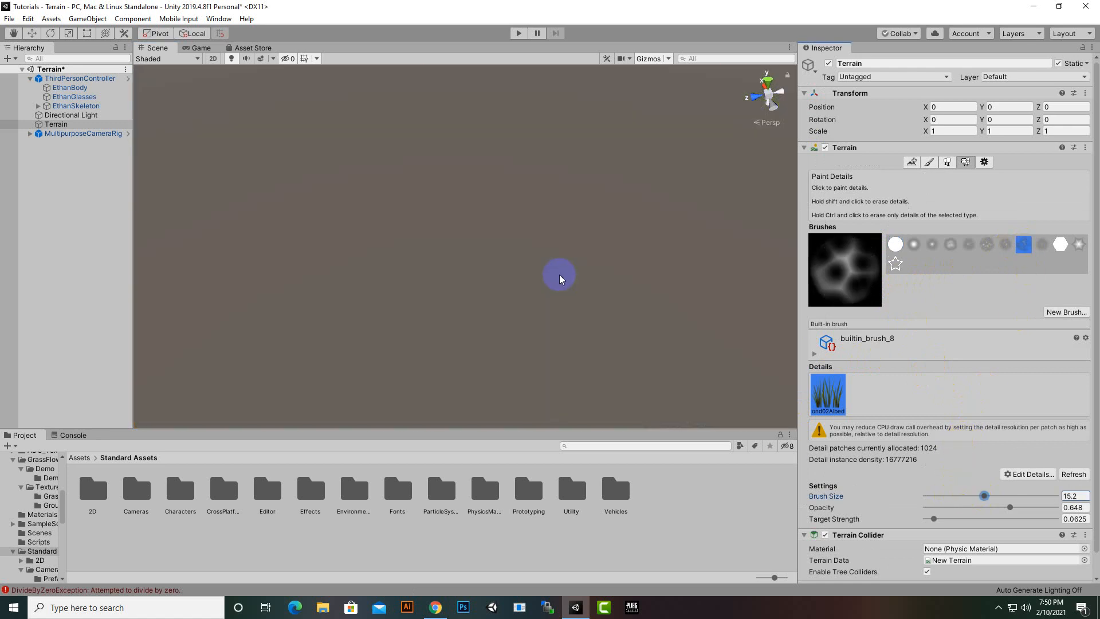
pyautogui.scroll(-2, 562, 282)
pyautogui.moveTo(563, 284)
pyautogui.mouseDown(button='middle')
pyautogui.moveTo(564, 297)
pyautogui.moveTo(565, 288)
pyautogui.moveTo(491, 283)
pyautogui.mouseUp(button='middle')
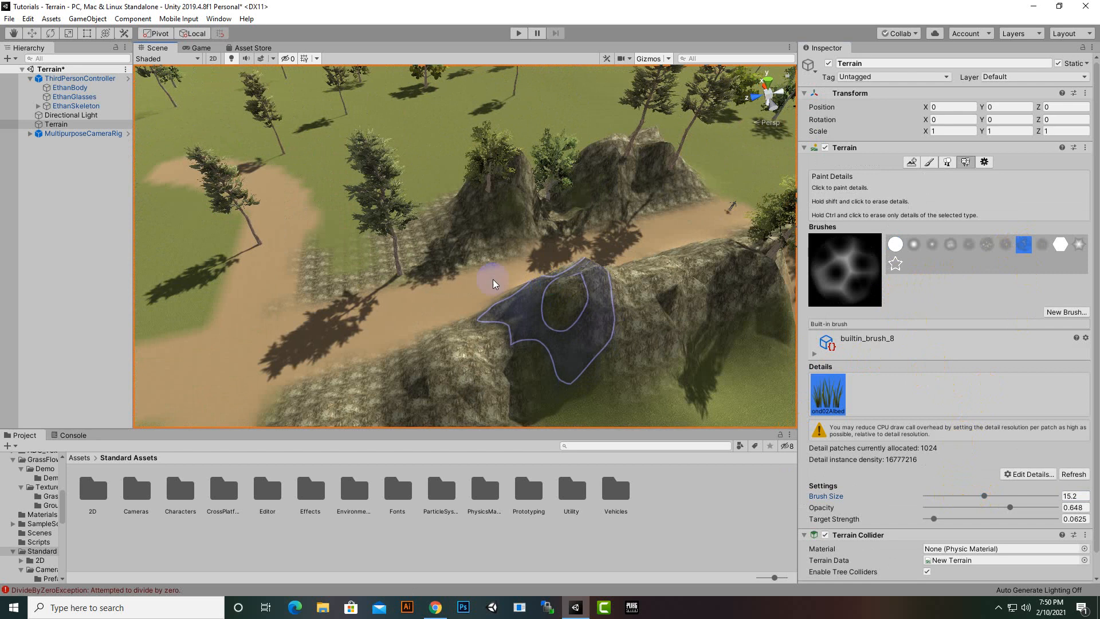
pyautogui.moveTo(329, 255); pyautogui.dragTo(376, 287)
pyautogui.scroll(2, 491, 290)
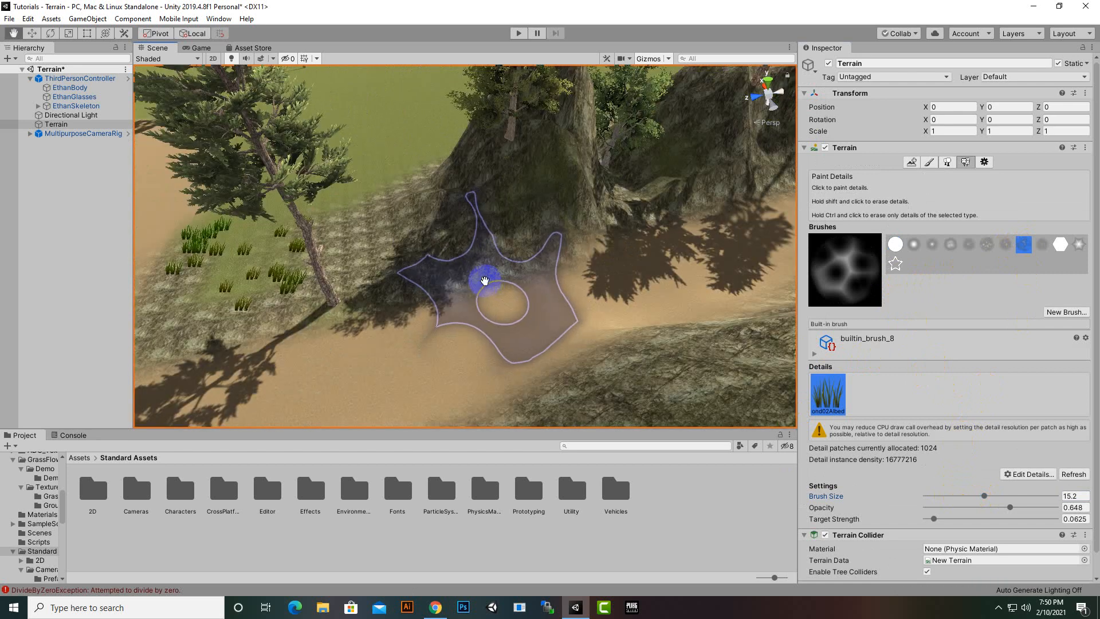
# Paint more sparse grass tufts over the rocky patch and at the end of the rocky hill near the character.
pyautogui.scroll(4, 491, 280)
pyautogui.scroll(-5, 495, 282)
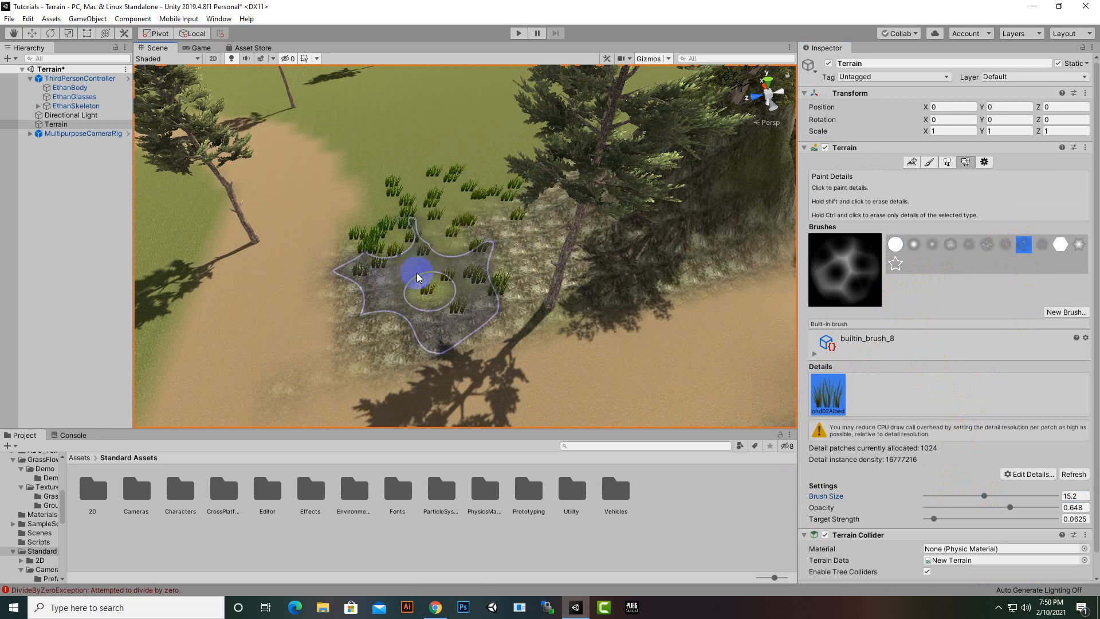
pyautogui.scroll(5, 417, 274)
pyautogui.scroll(-6, 431, 280)
pyautogui.moveTo(636, 272); pyautogui.dragTo(390, 265, button='middle')
pyautogui.scroll(4, 496, 260)
pyautogui.moveTo(512, 225); pyautogui.dragTo(621, 255, button='middle')
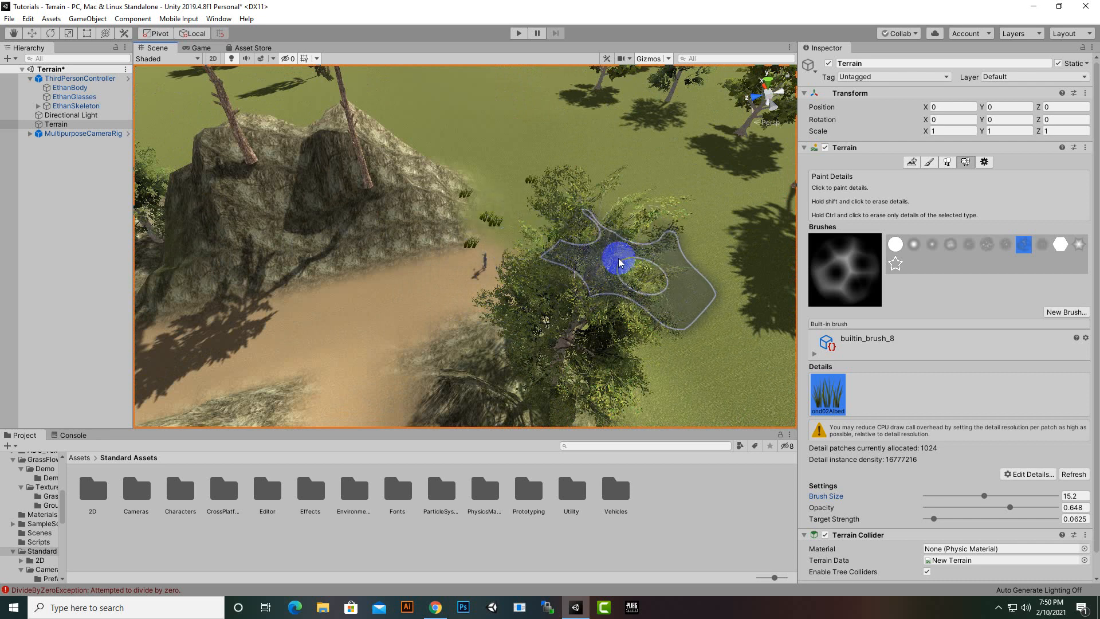
pyautogui.scroll(5, 621, 252)
pyautogui.scroll(10, 575, 194)
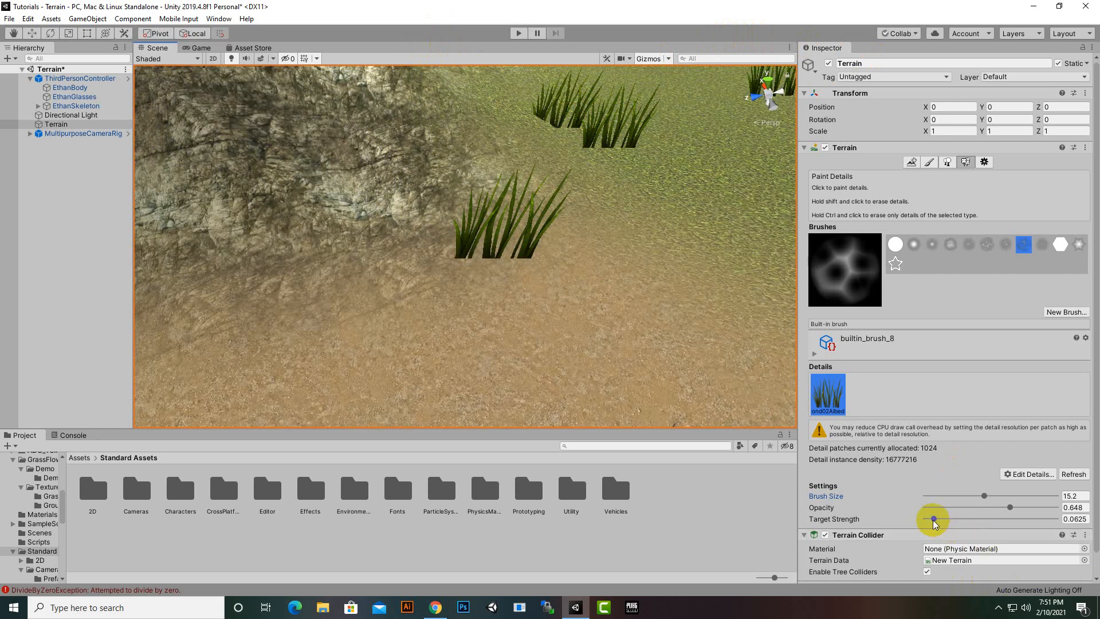
# Set the target strength to 0.375 and paint dense grass behind the rocky hill and around the character.
pyautogui.moveTo(968, 519); pyautogui.dragTo(974, 518)
pyautogui.scroll(-10, 596, 167)
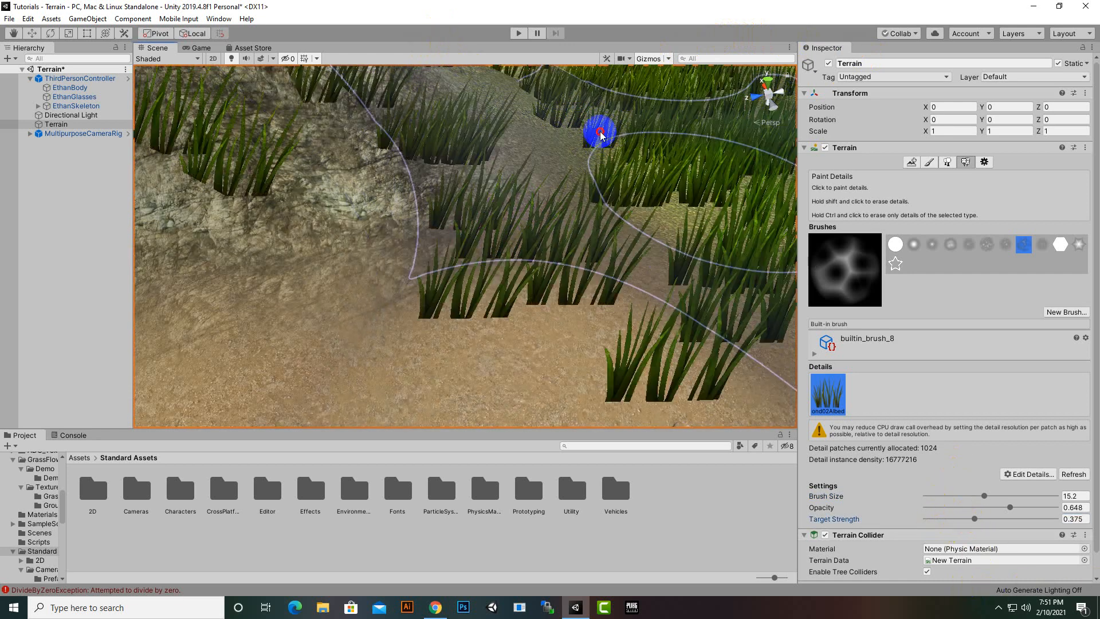
pyautogui.scroll(12, 645, 185)
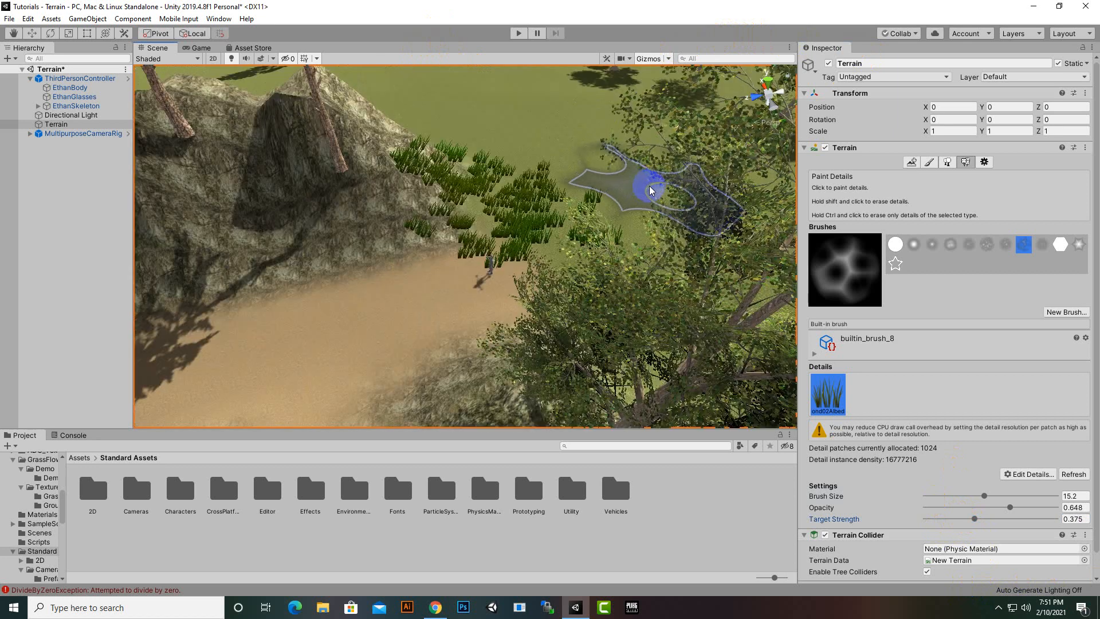
pyautogui.moveTo(579, 216)
pyautogui.mouseDown()
pyautogui.moveTo(592, 238)
pyautogui.moveTo(646, 253)
pyautogui.moveTo(582, 253)
pyautogui.moveTo(648, 264)
pyautogui.moveTo(611, 237)
pyautogui.moveTo(589, 238)
pyautogui.moveTo(645, 349)
pyautogui.moveTo(579, 189)
pyautogui.moveTo(334, 158)
pyautogui.moveTo(499, 231)
pyautogui.moveTo(462, 166)
pyautogui.moveTo(376, 308)
pyautogui.moveTo(597, 221)
pyautogui.mouseUp()
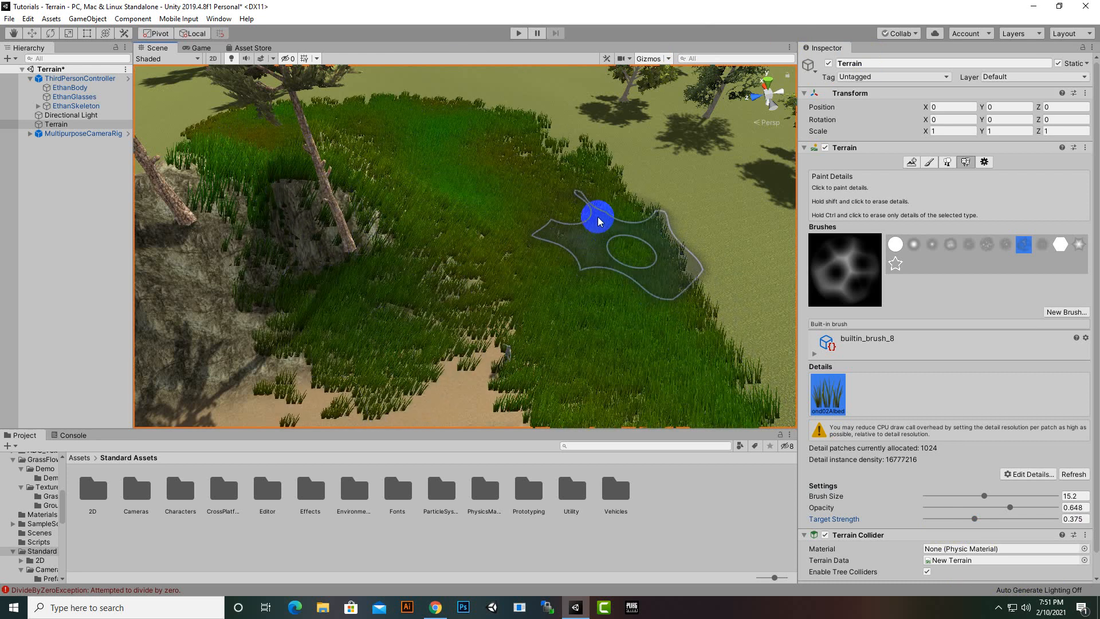
# Extend the dense grass across the ground and rocks on the other side of the dirt passage's end.
pyautogui.moveTo(597, 221); pyautogui.dragTo(546, 202, button='middle')
pyautogui.scroll(-5, 558, 189)
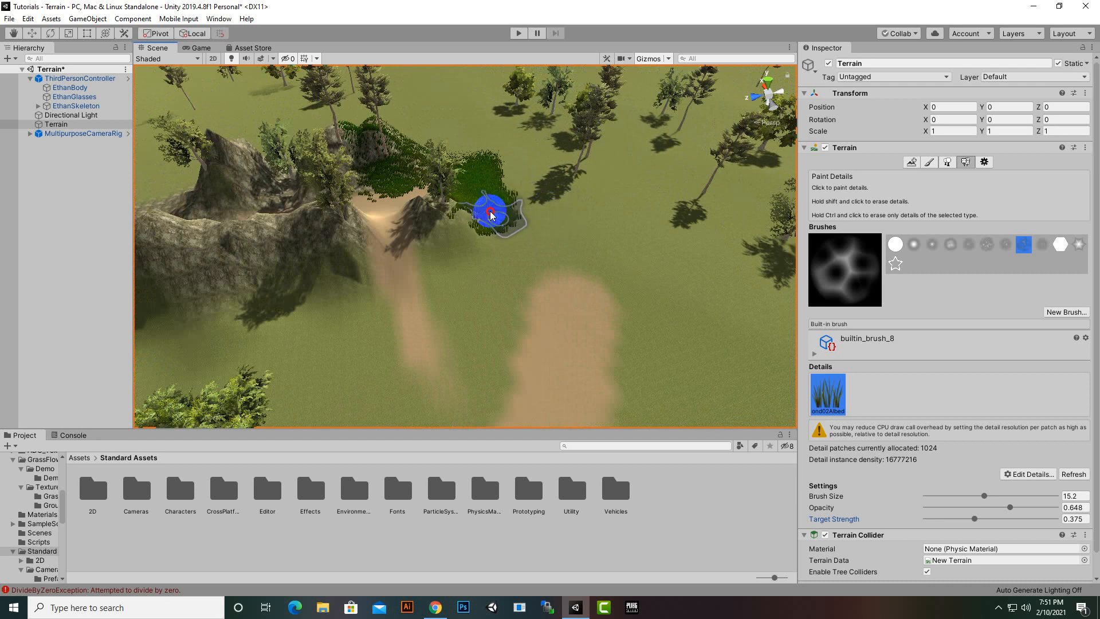
pyautogui.scroll(3, 594, 295)
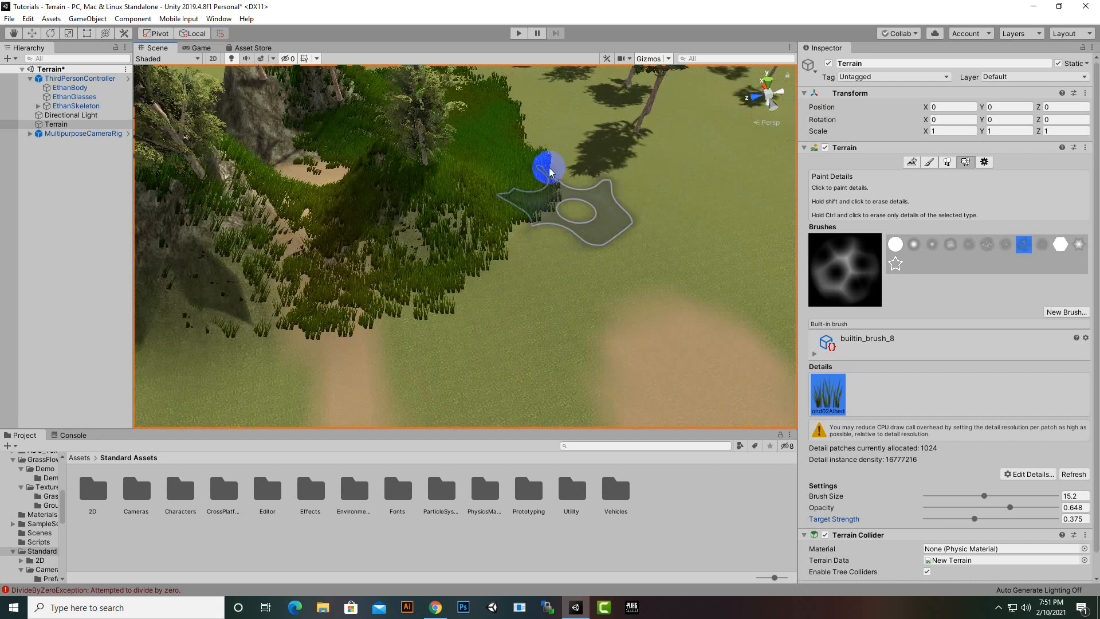
pyautogui.scroll(-3, 556, 175)
pyautogui.scroll(5, 590, 204)
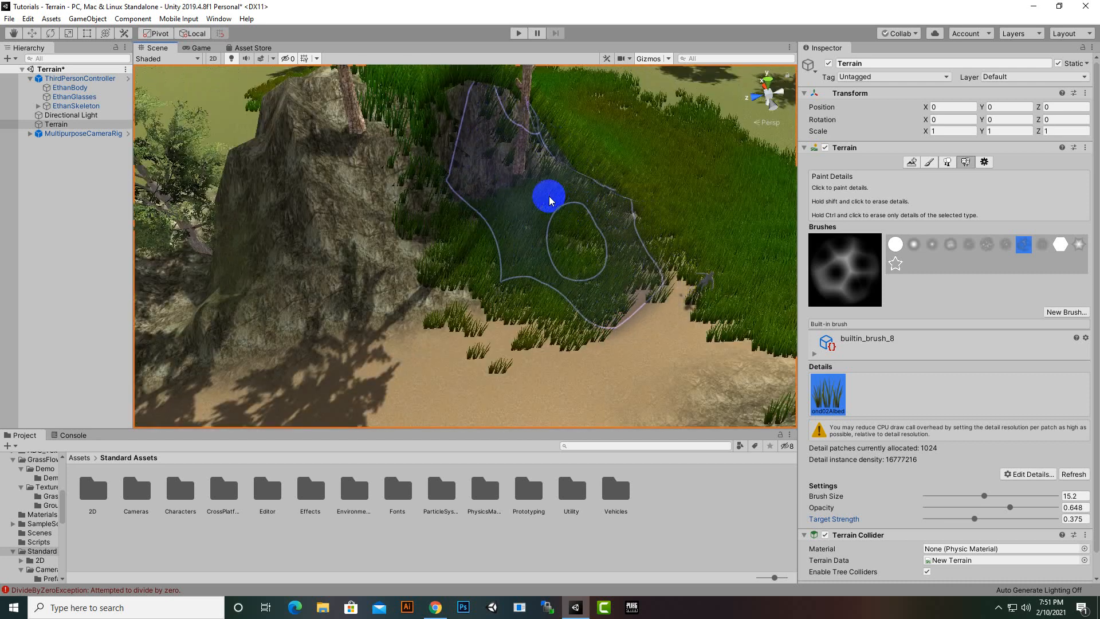
pyautogui.moveTo(549, 200); pyautogui.dragTo(543, 190, button='middle')
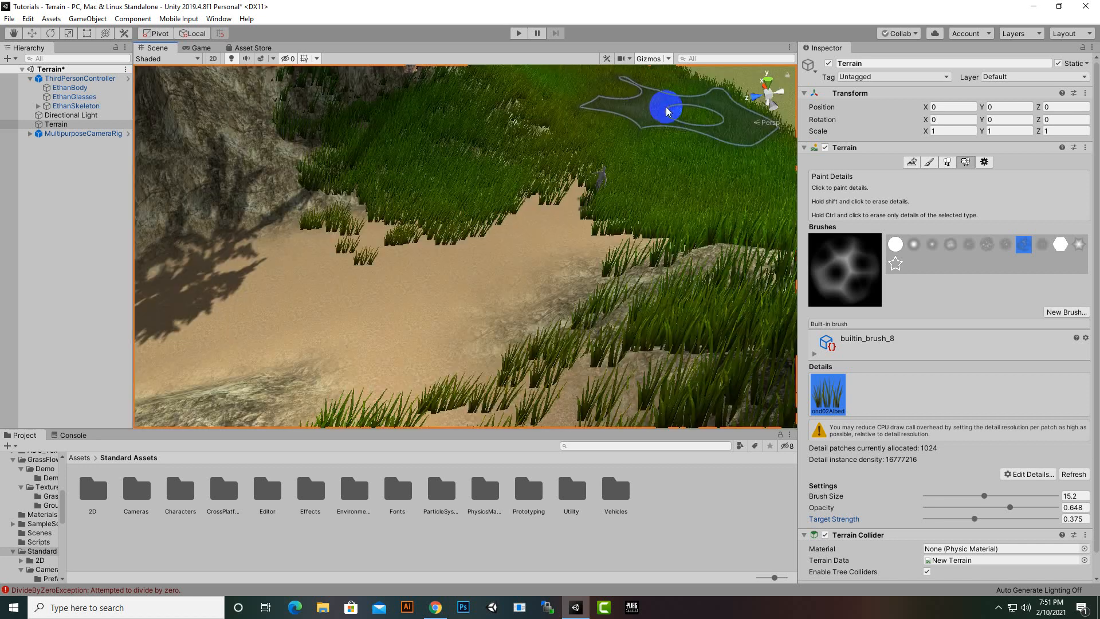
# Frame the ThirdPersonController in the scene and compare its height with the surrounding grass.
pyautogui.click(64, 79)
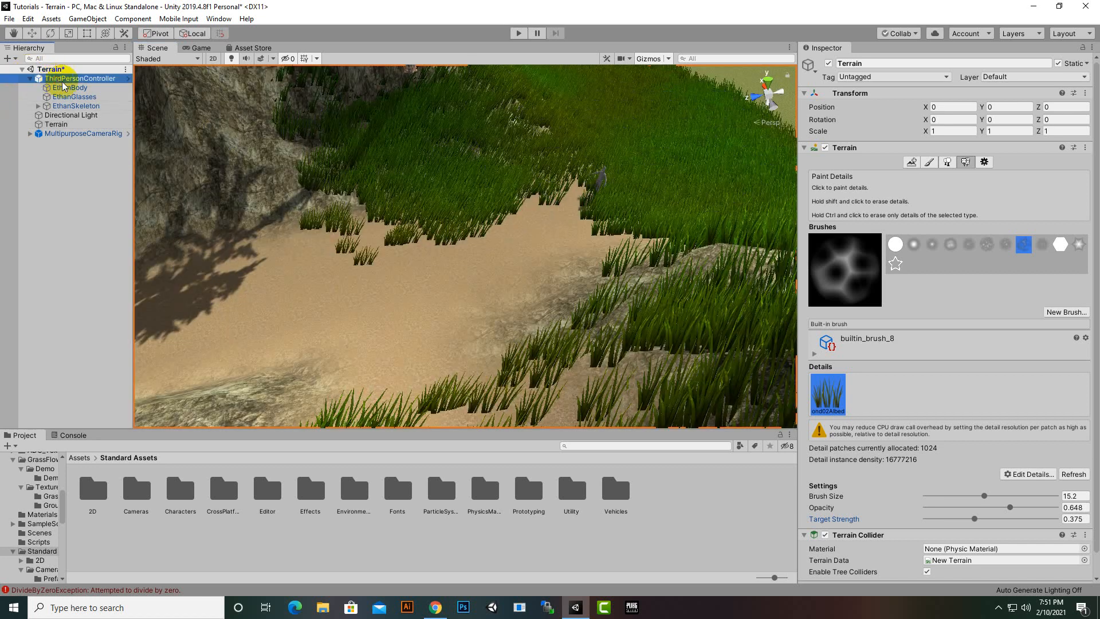
pyautogui.press('f')
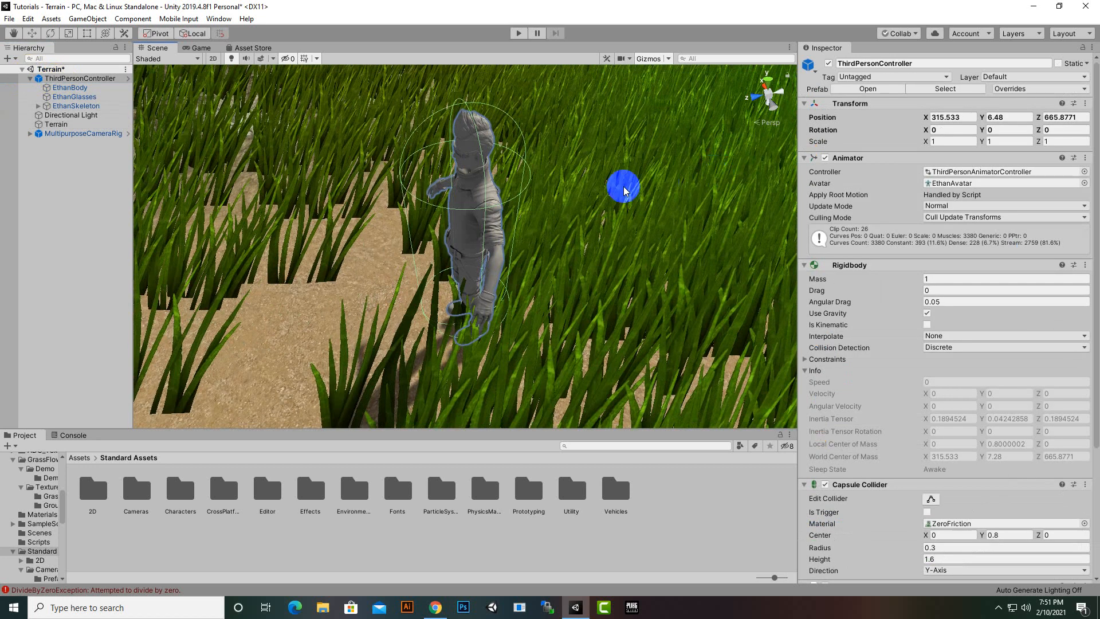
pyautogui.keyDown('alt'); pyautogui.moveTo(563, 191); pyautogui.dragTo(274, 246); pyautogui.keyUp('alt')
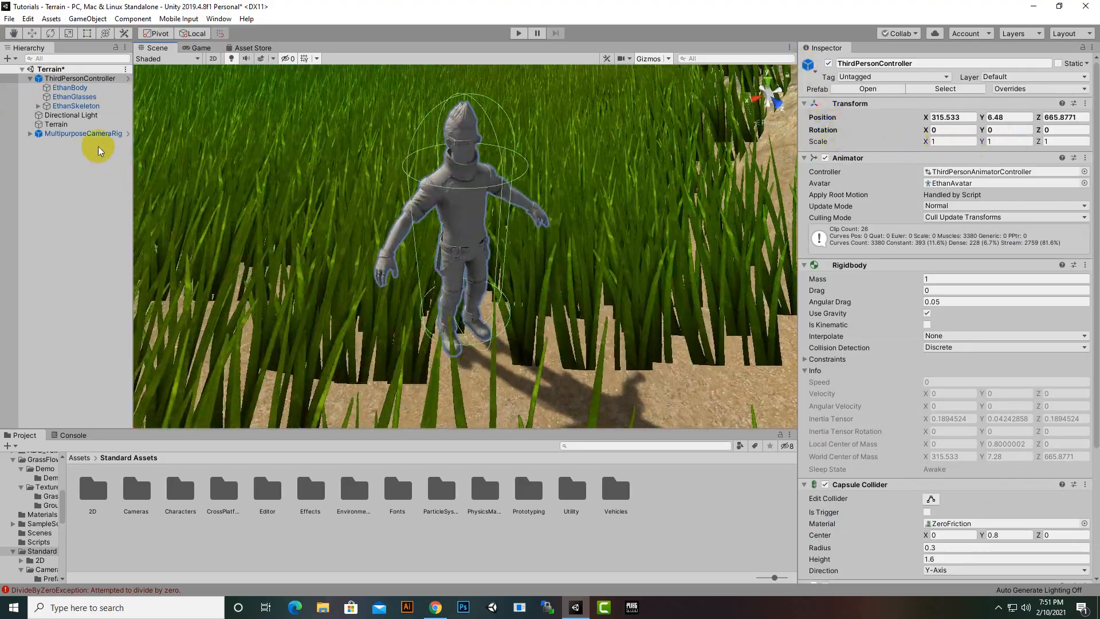
# Edit the terrain's GrassFrond02AlbedoAlpha detail, setting its max width and max height to 1.
pyautogui.click(65, 125)
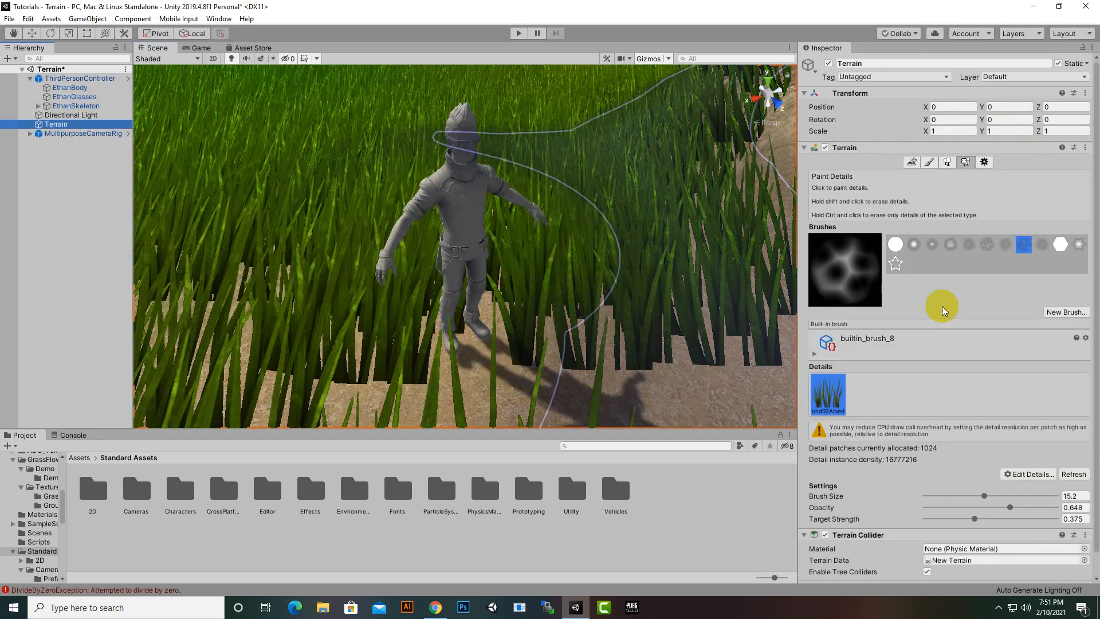
pyautogui.scroll(-2, 984, 417)
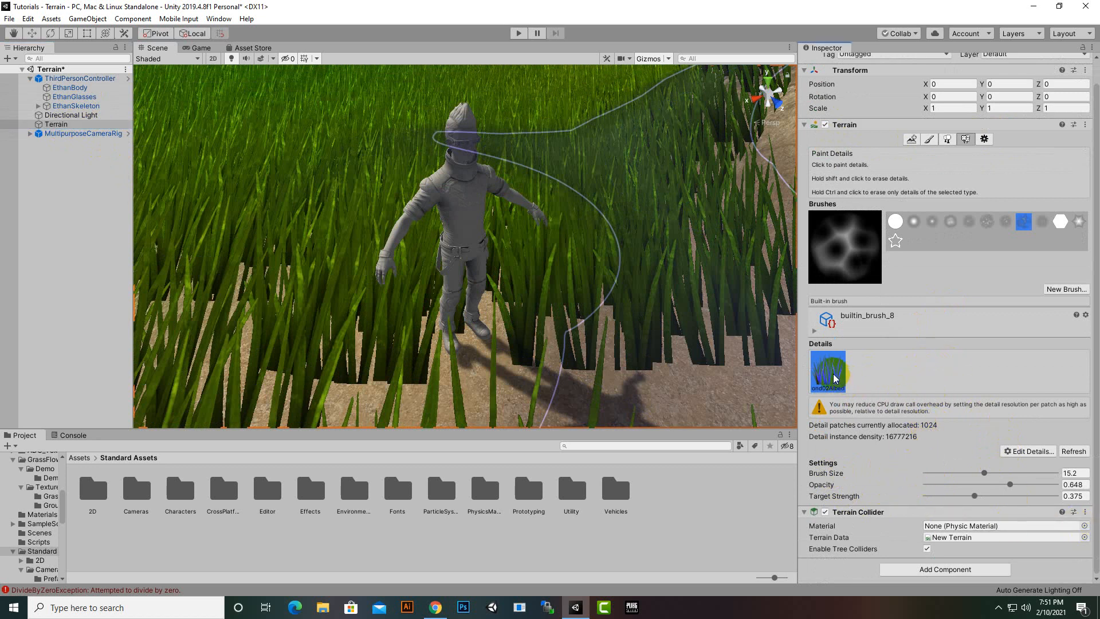
pyautogui.click(1025, 451)
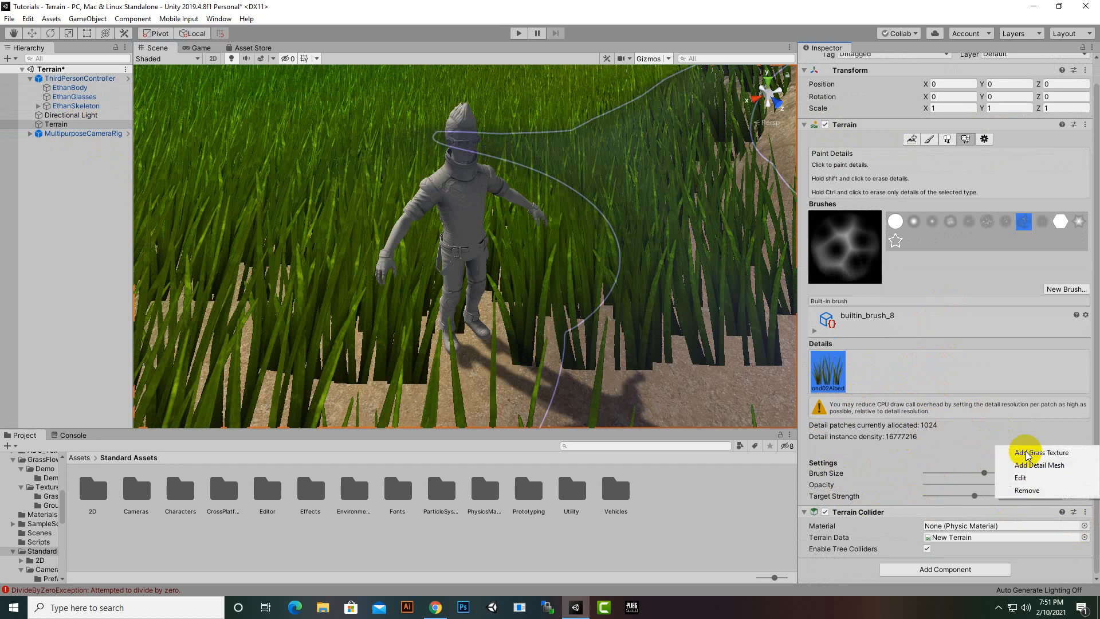
pyautogui.click(1020, 478)
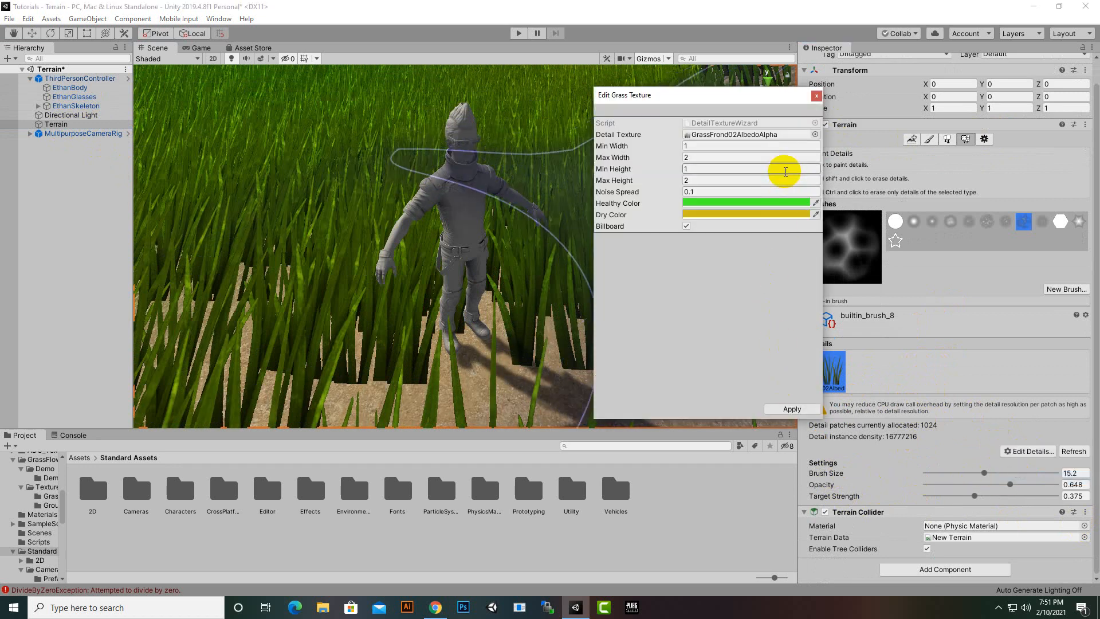
pyautogui.moveTo(765, 104); pyautogui.dragTo(892, 107)
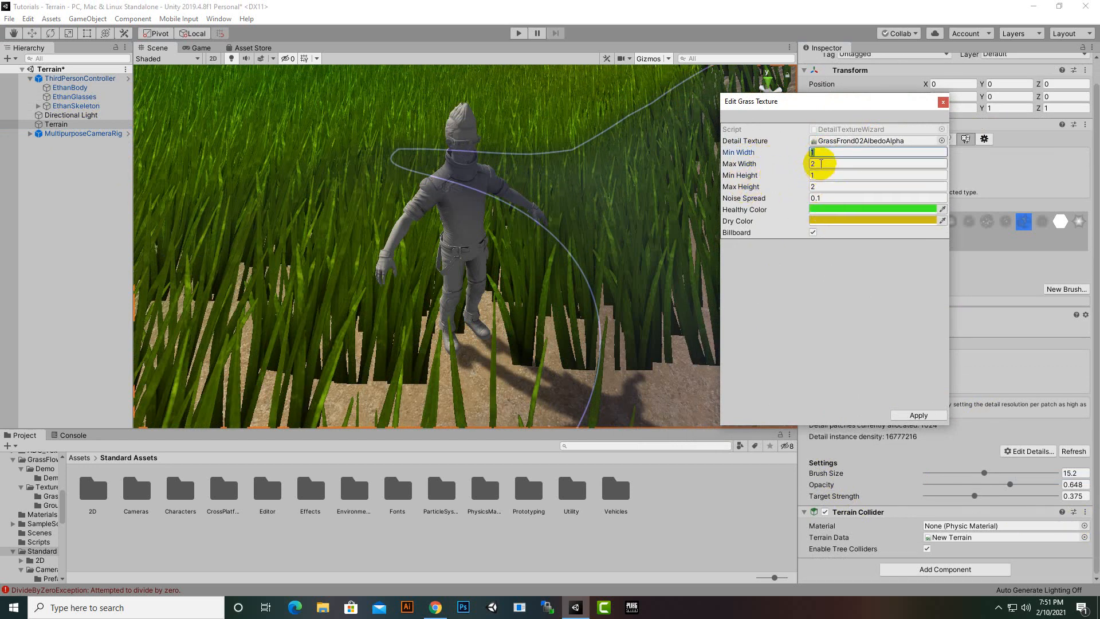
pyautogui.write('1')
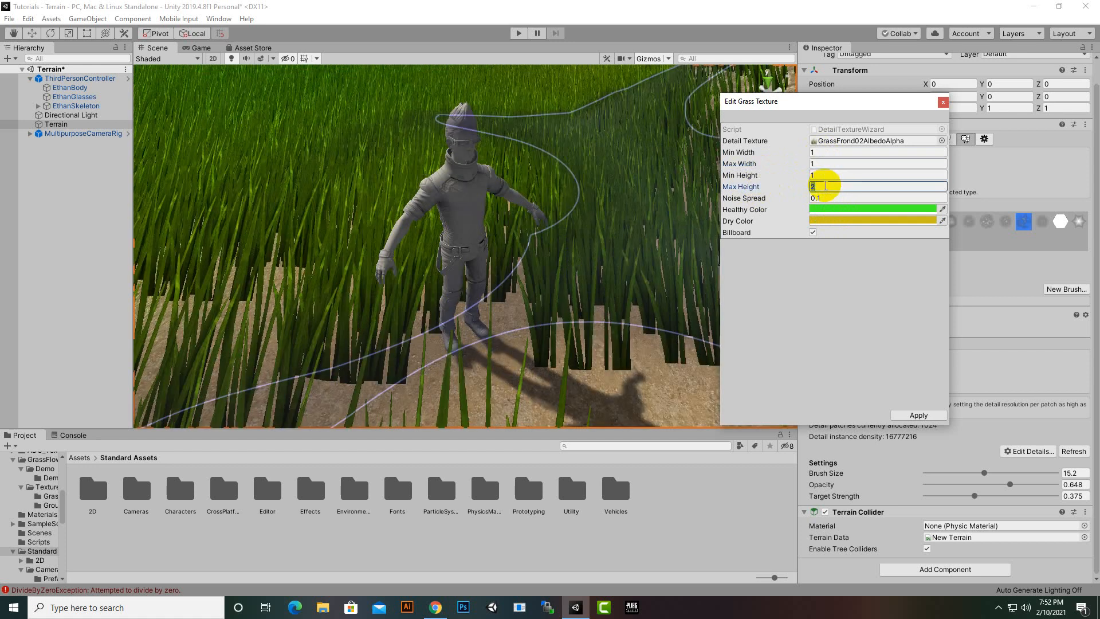
pyautogui.write('1')
# Set the grass texture's min height and min width to 0.5.
pyautogui.click(825, 177)
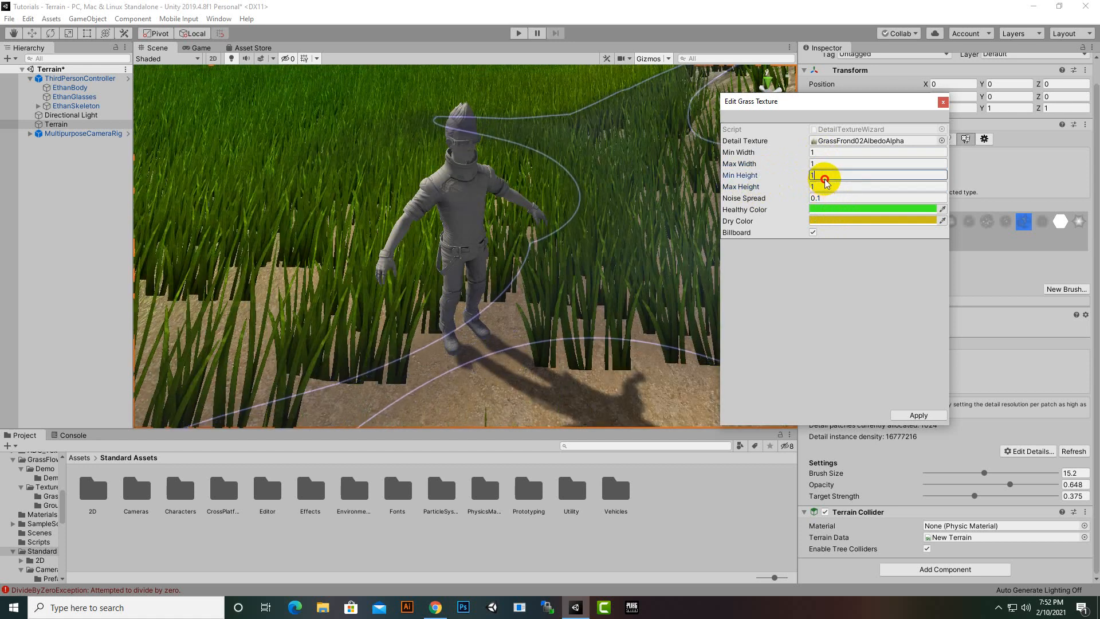
pyautogui.write('.5')
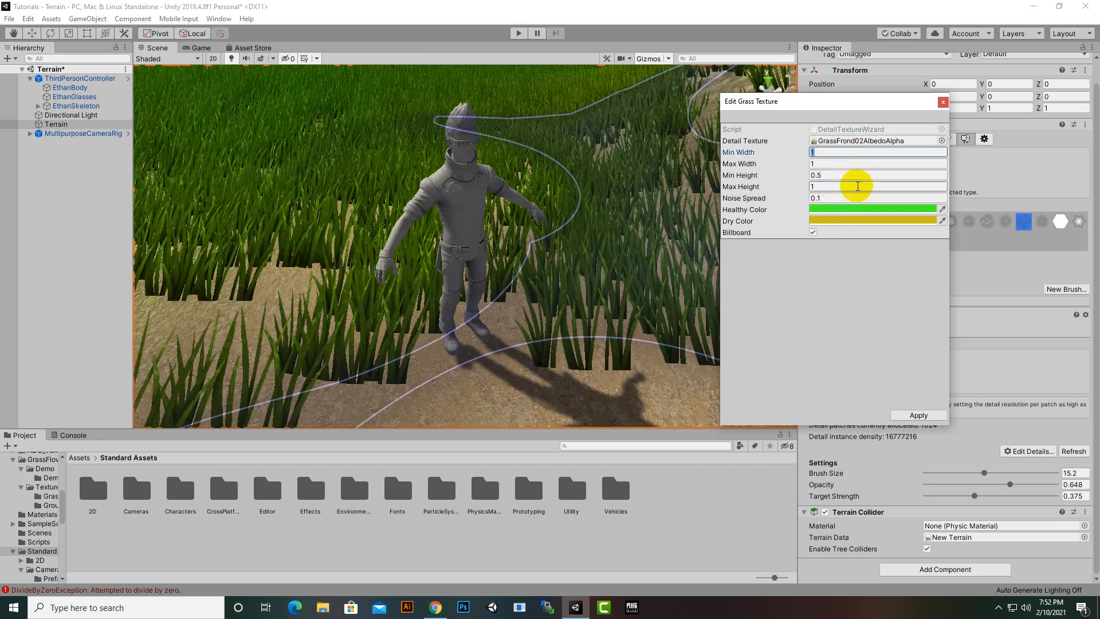
pyautogui.write('.5')
pyautogui.keyDown('alt'); pyautogui.moveTo(493, 218); pyautogui.dragTo(504, 150); pyautogui.keyUp('alt')
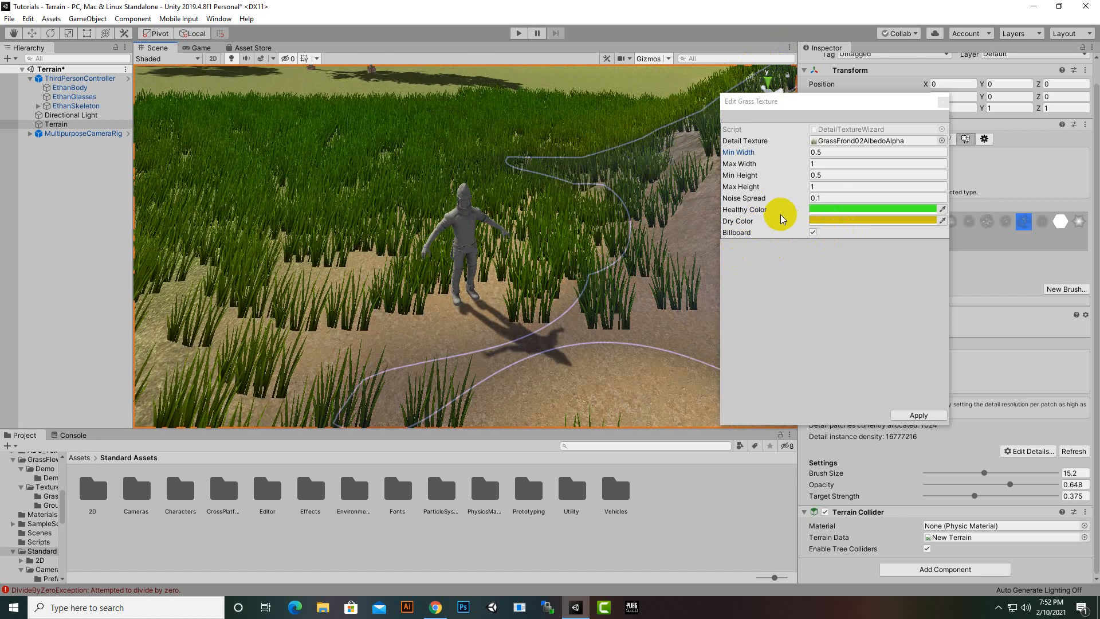
# Change the grass's healthy color to light grey E0E0E0.
pyautogui.click(847, 210)
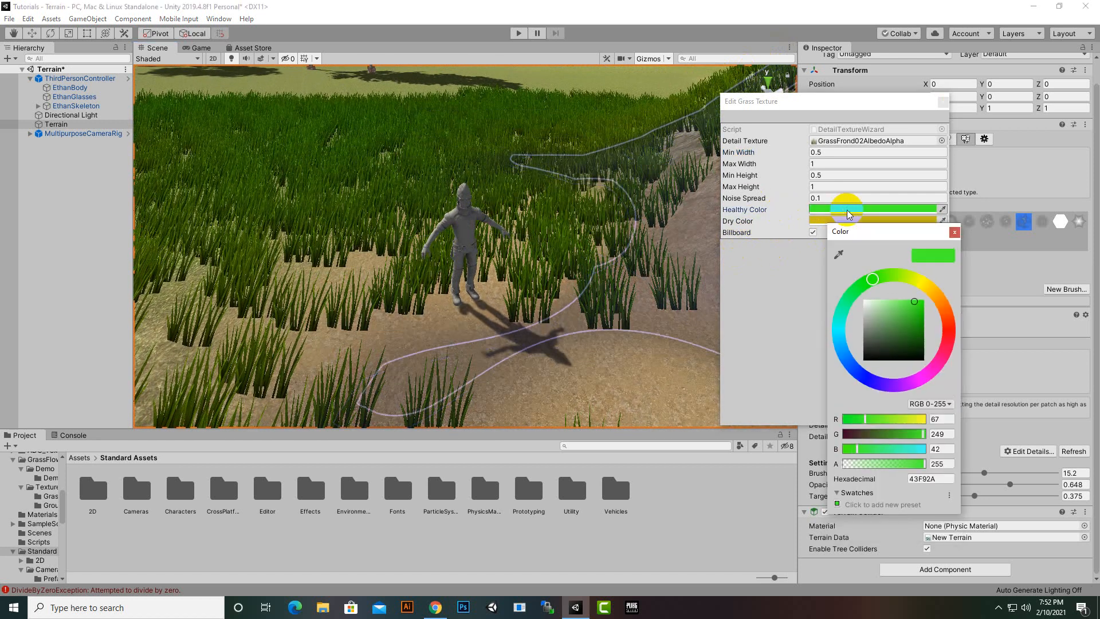
pyautogui.moveTo(878, 341)
pyautogui.mouseDown()
pyautogui.moveTo(857, 316)
pyautogui.moveTo(849, 327)
pyautogui.mouseUp()
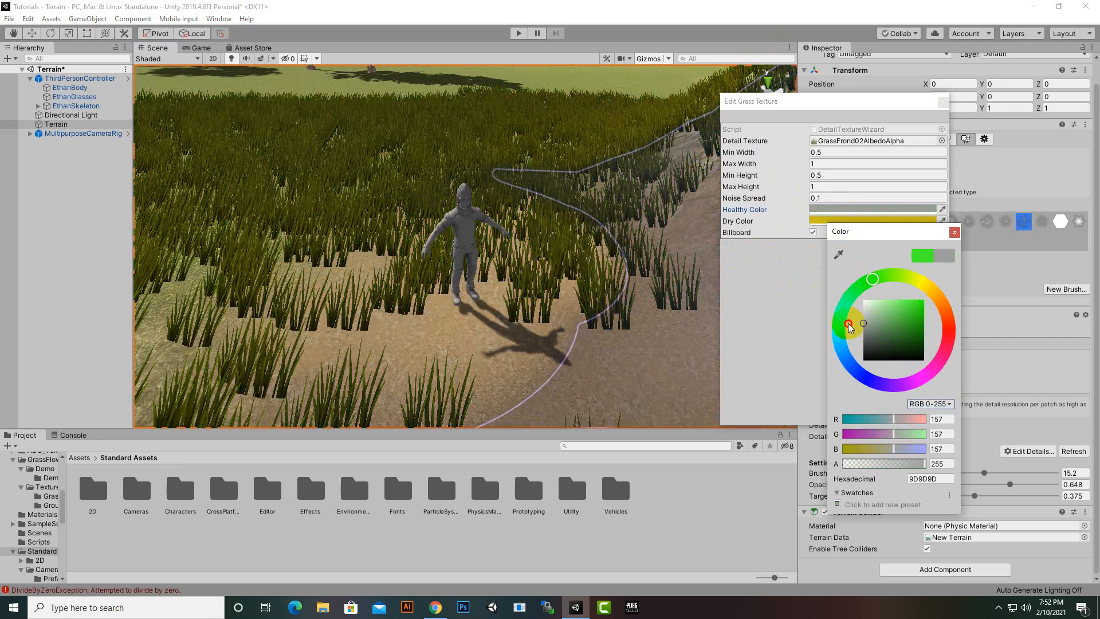
pyautogui.click(954, 232)
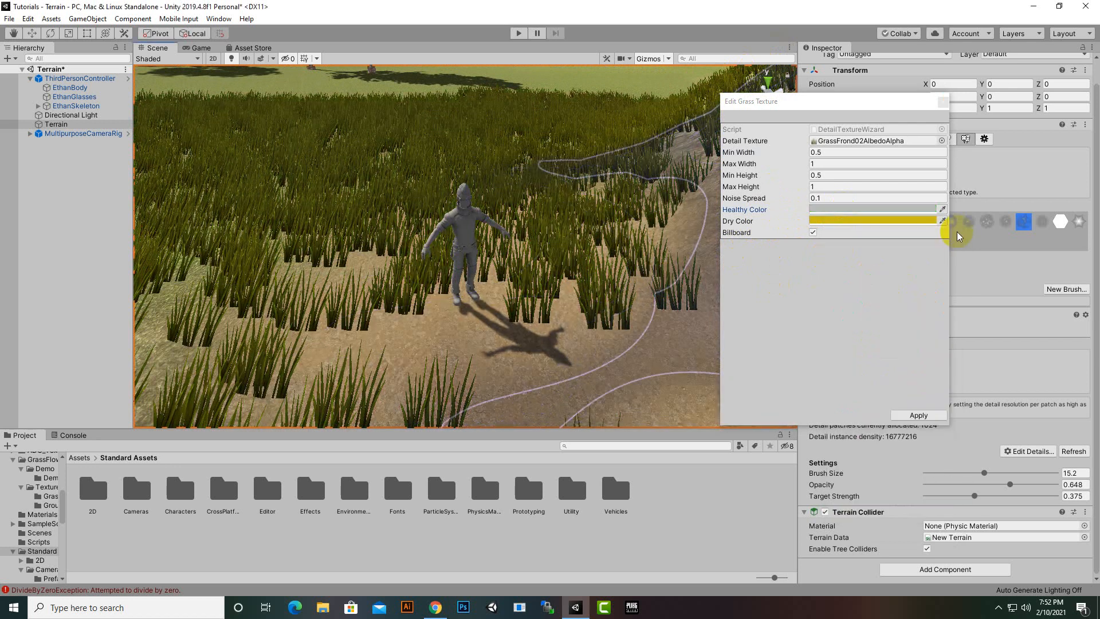
pyautogui.click(859, 209)
pyautogui.click(863, 310)
pyautogui.moveTo(865, 311); pyautogui.dragTo(861, 310)
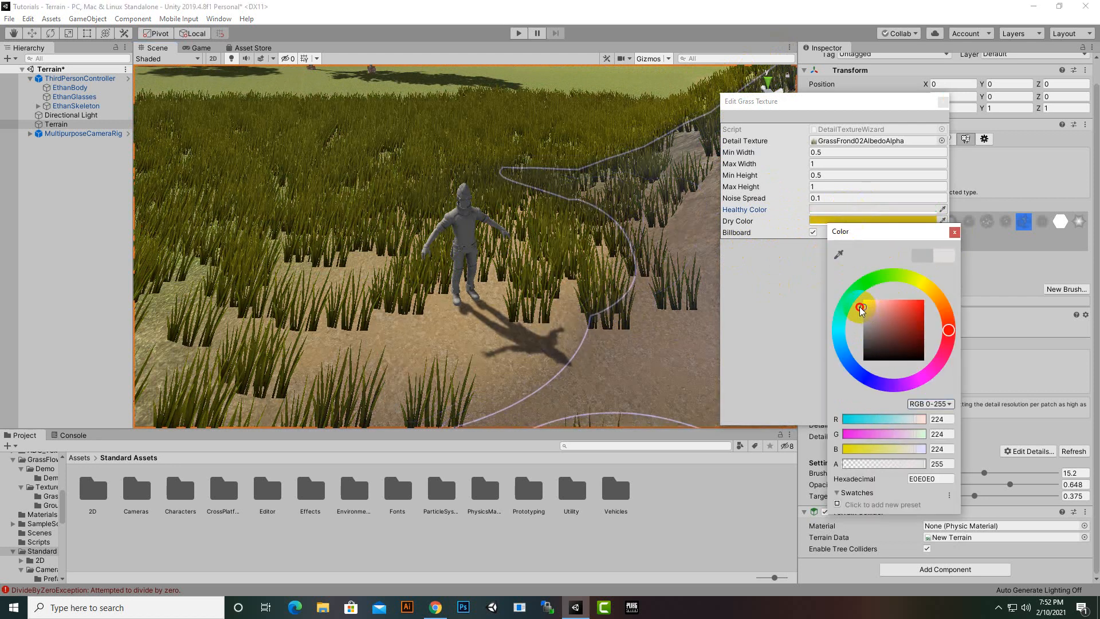
pyautogui.click(954, 232)
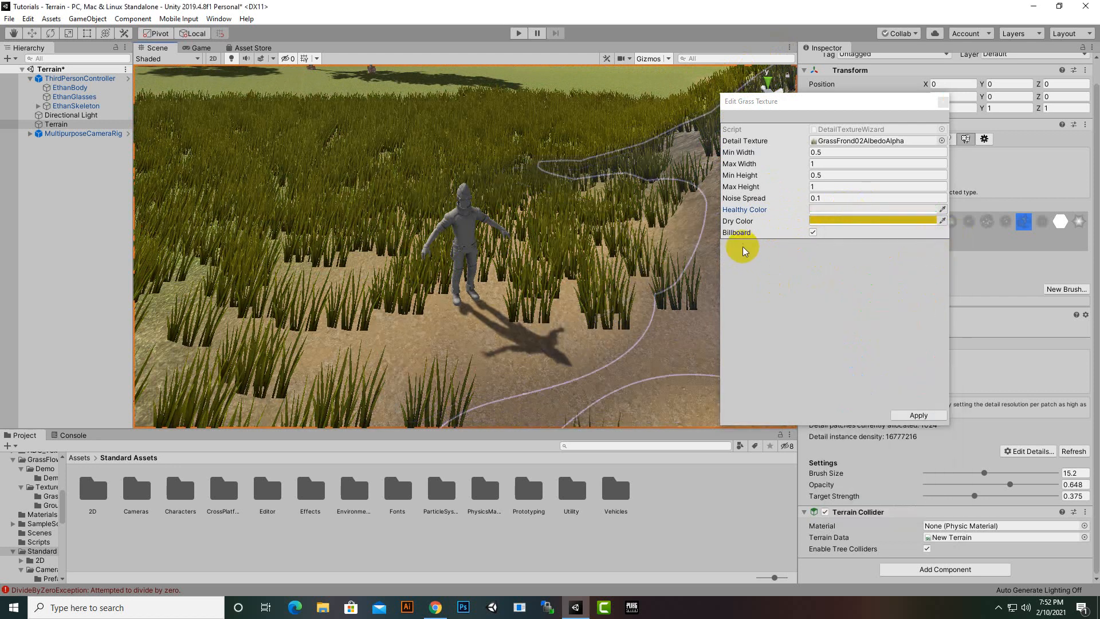
# Change the grass's dry color to grey B0B0B0 and apply the grass texture edits.
pyautogui.click(830, 221)
pyautogui.click(863, 318)
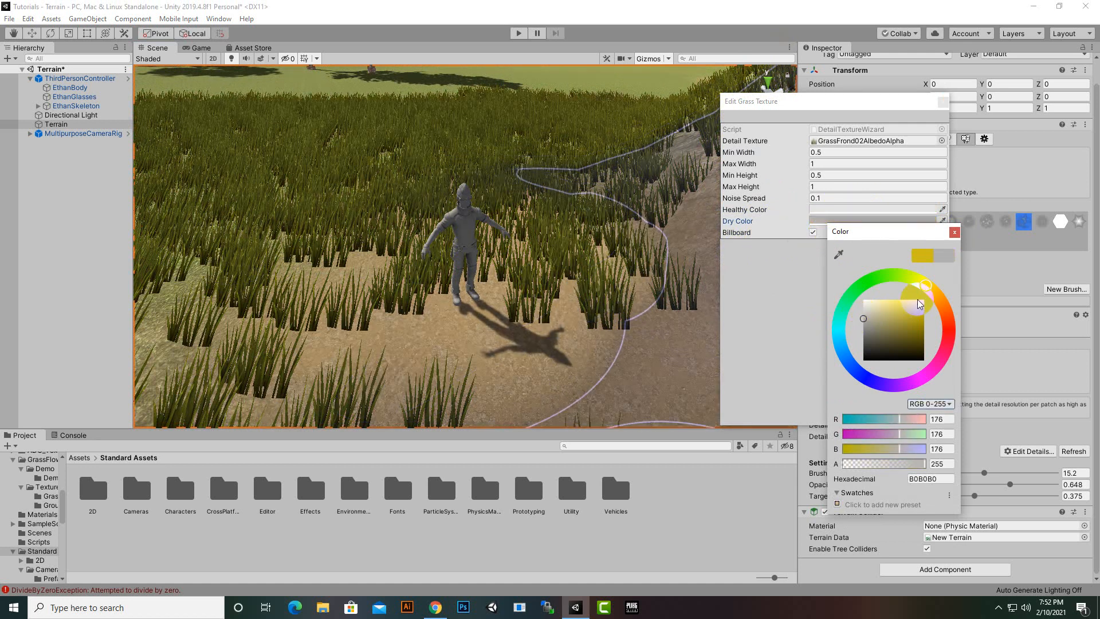
pyautogui.click(954, 232)
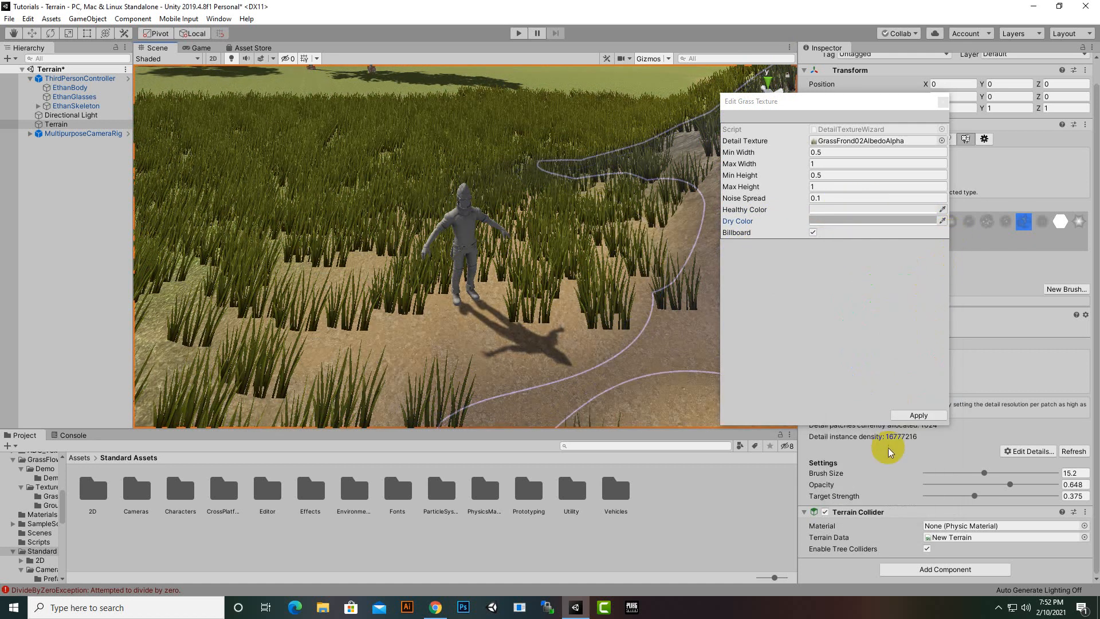
pyautogui.click(915, 415)
pyautogui.scroll(10, 687, 290)
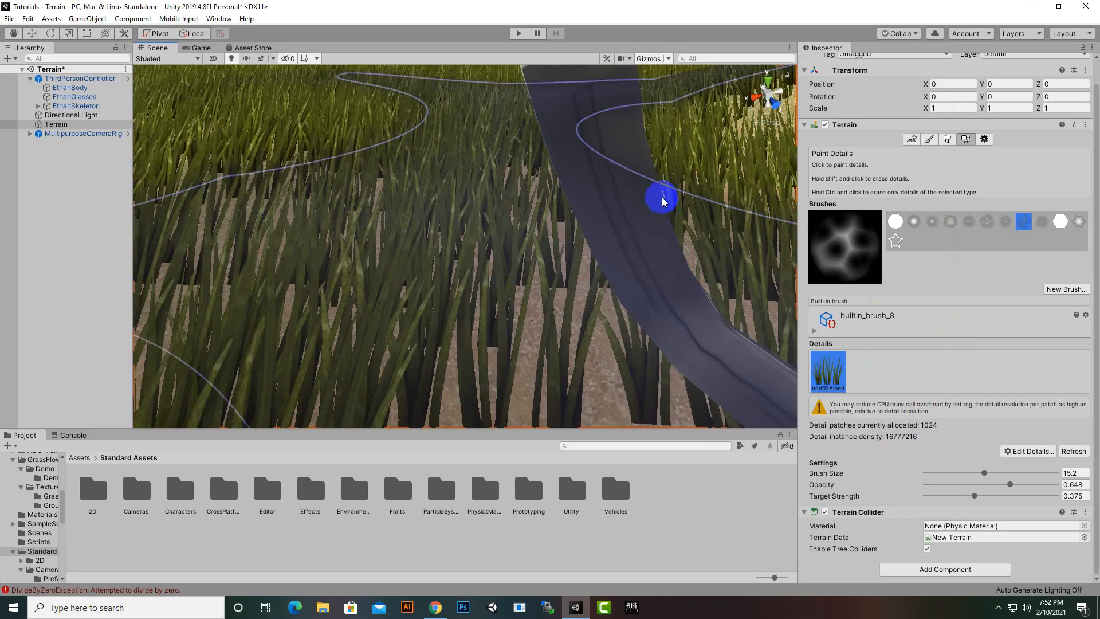
# Edit the terrain's grass detail and try grassFlower06 as its detail texture across the field.
pyautogui.scroll(-8, 695, 132)
pyautogui.keyDown('alt'); pyautogui.moveTo(723, 131); pyautogui.dragTo(799, 163); pyautogui.keyUp('alt')
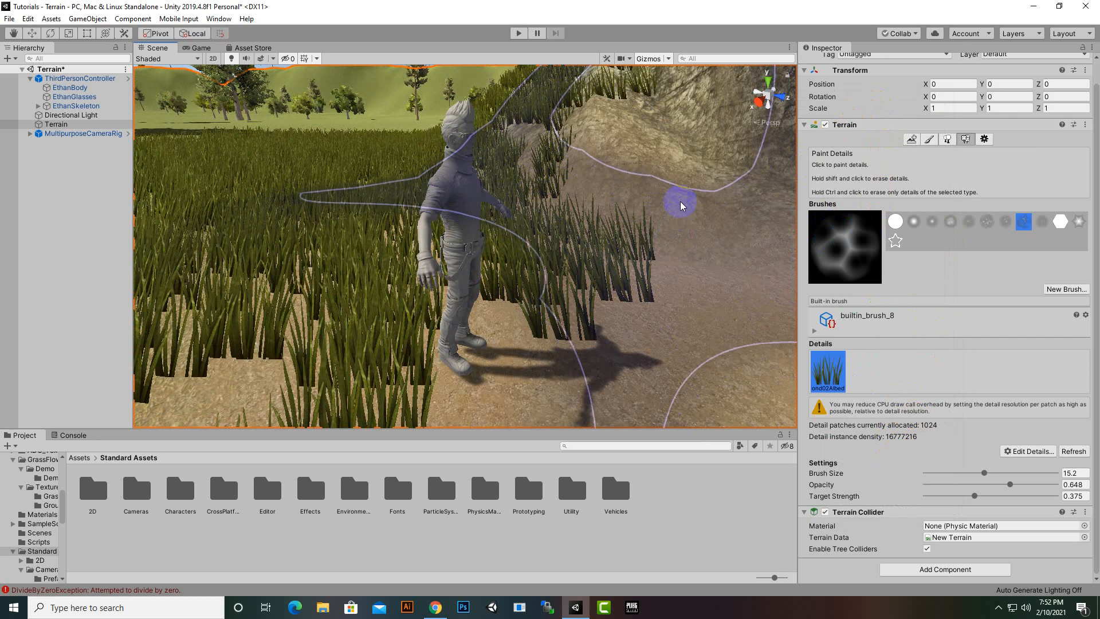
pyautogui.scroll(-5, 572, 260)
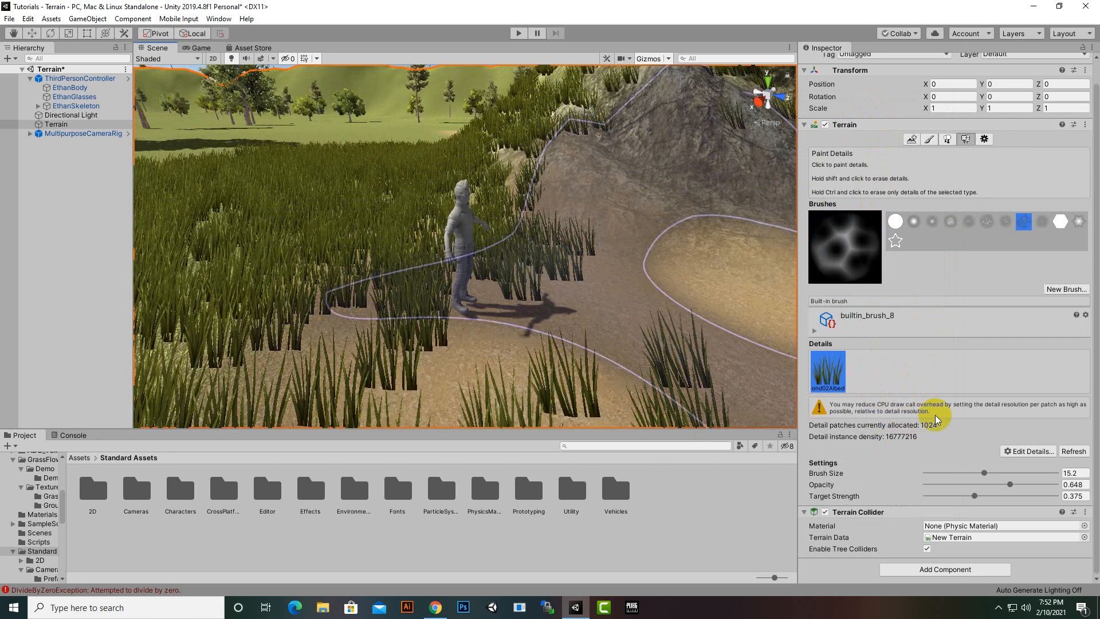
pyautogui.click(1031, 451)
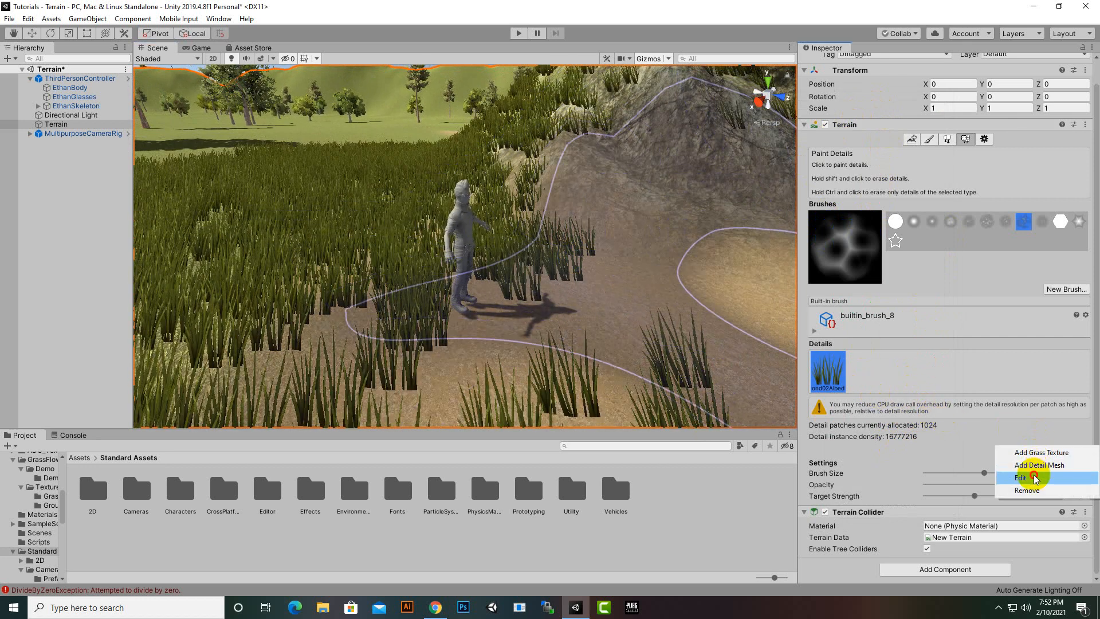
pyautogui.click(1031, 470)
pyautogui.click(941, 141)
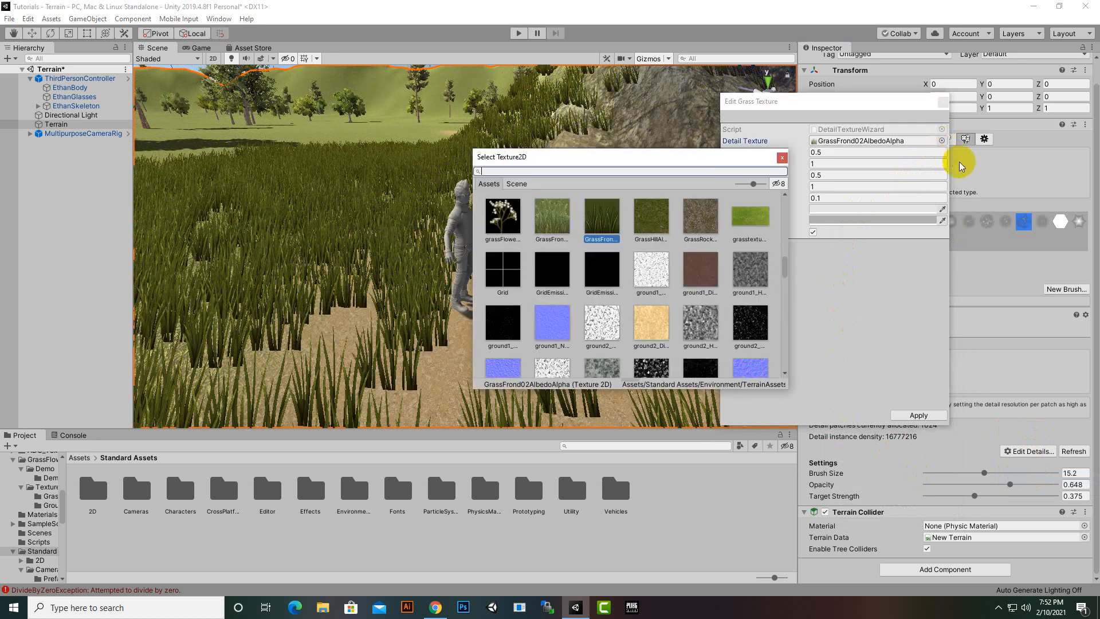
pyautogui.scroll(3, 615, 316)
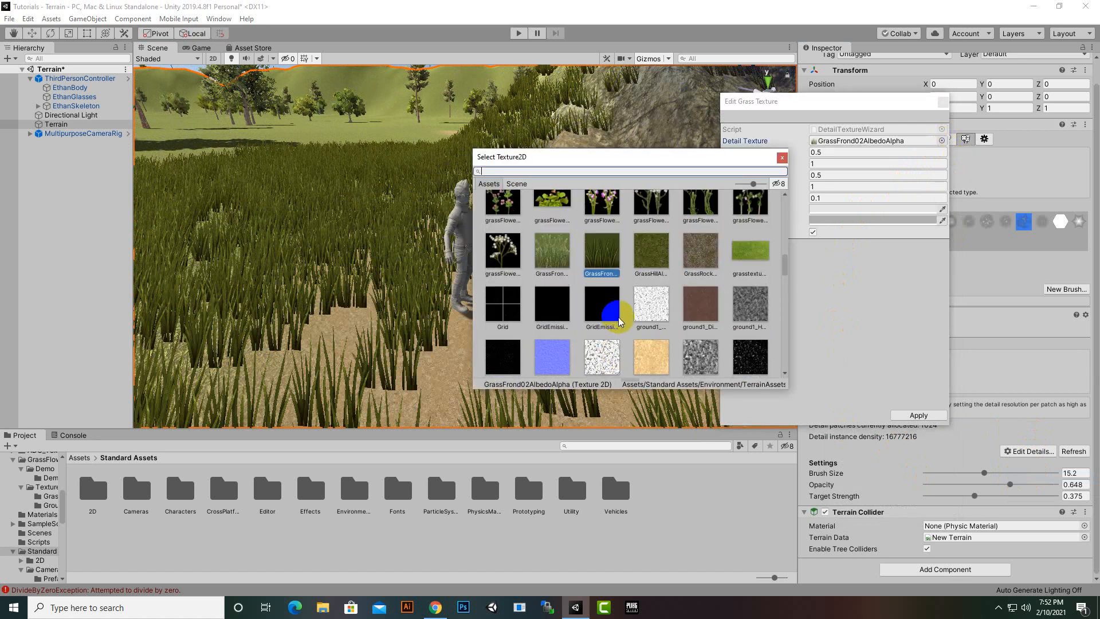
pyautogui.click(599, 261)
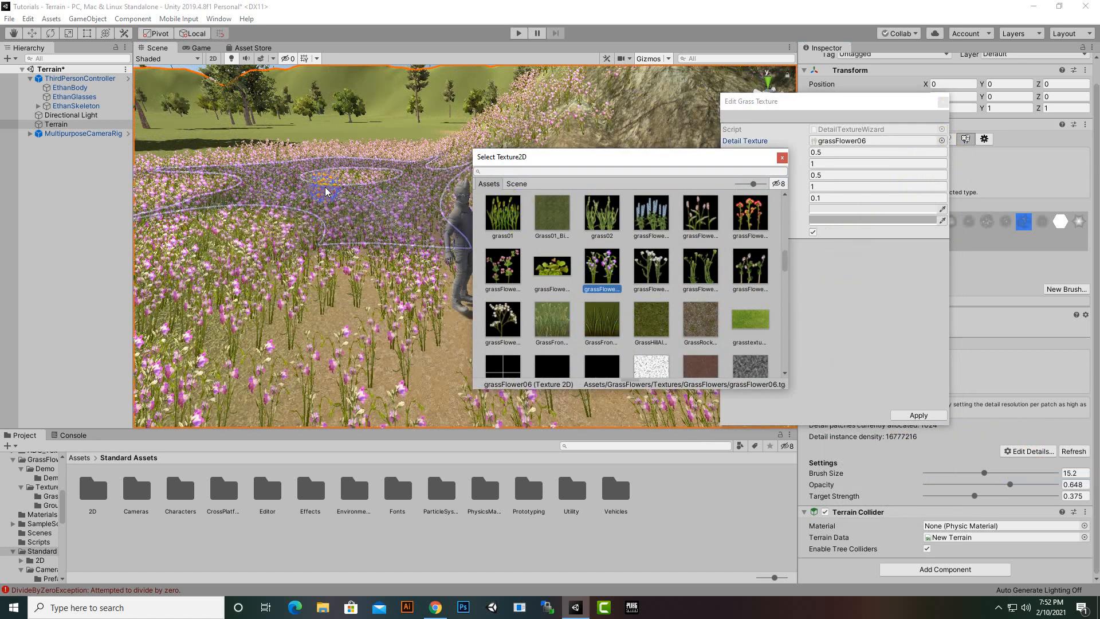
pyautogui.scroll(-2, 349, 172)
pyautogui.moveTo(367, 122); pyautogui.dragTo(368, 122, button='right')
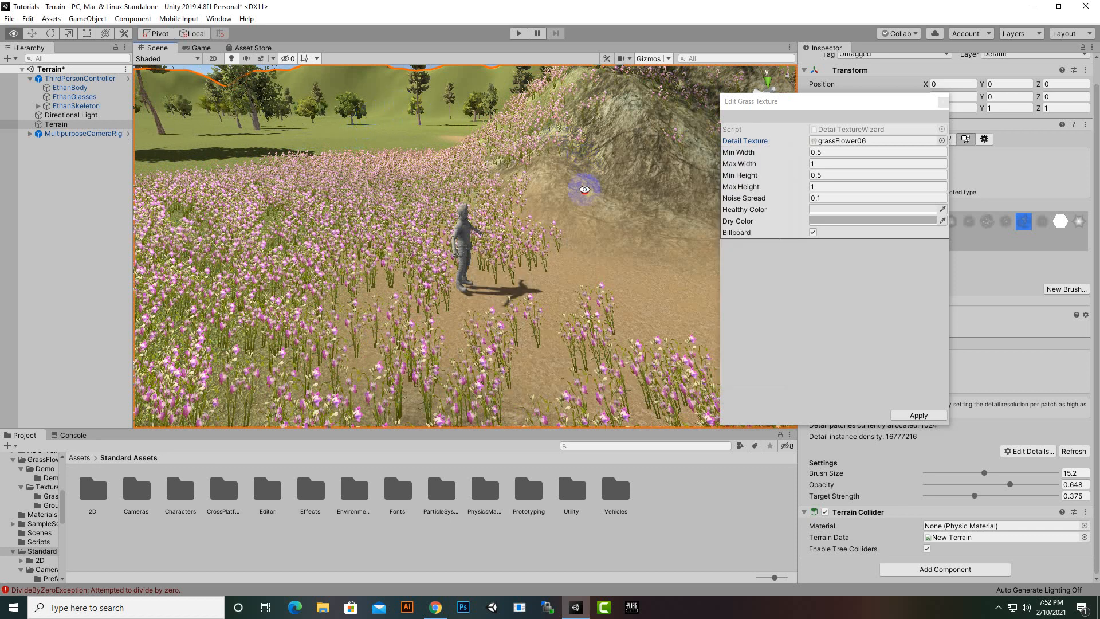
pyautogui.scroll(-3, 579, 281)
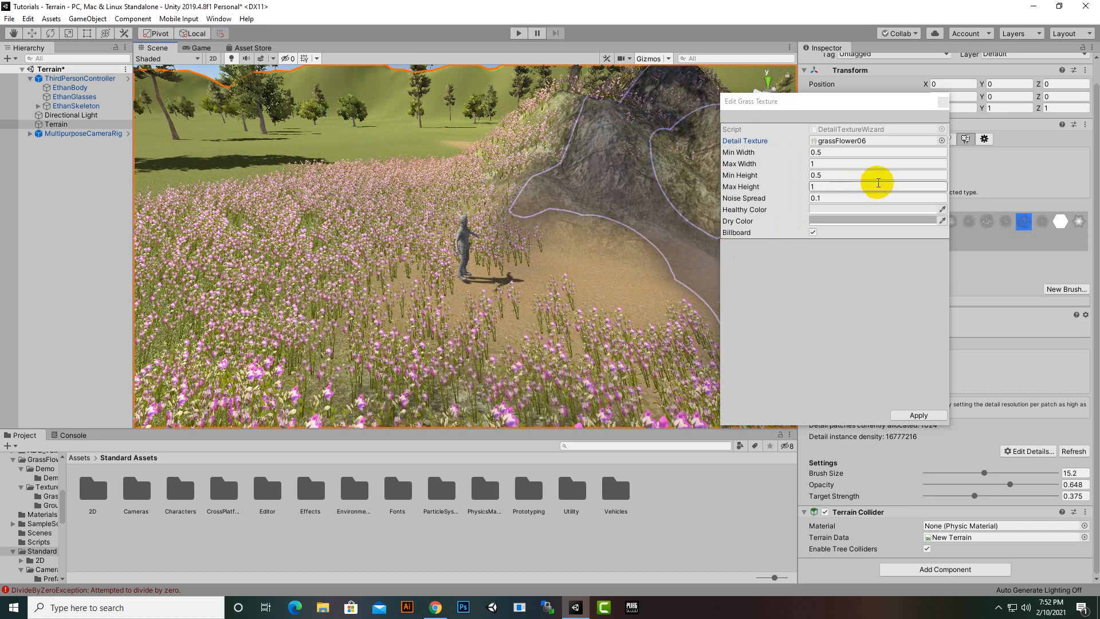
# Change the grass detail's texture to GrassFrond01AlbedoAlpha and apply the edit.
pyautogui.click(940, 140)
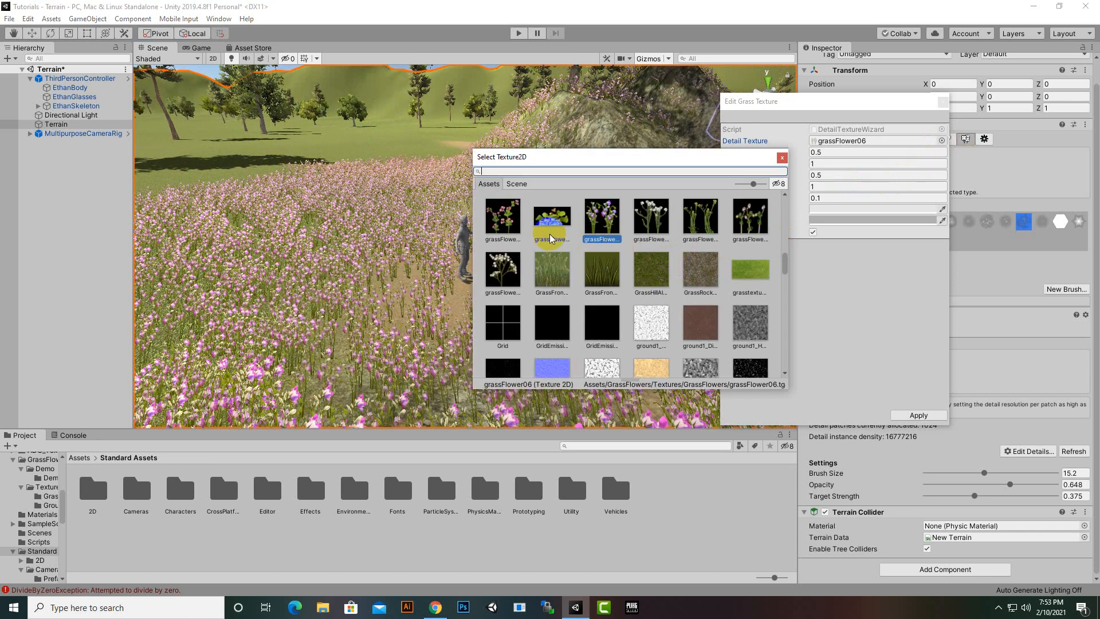
pyautogui.click(592, 277)
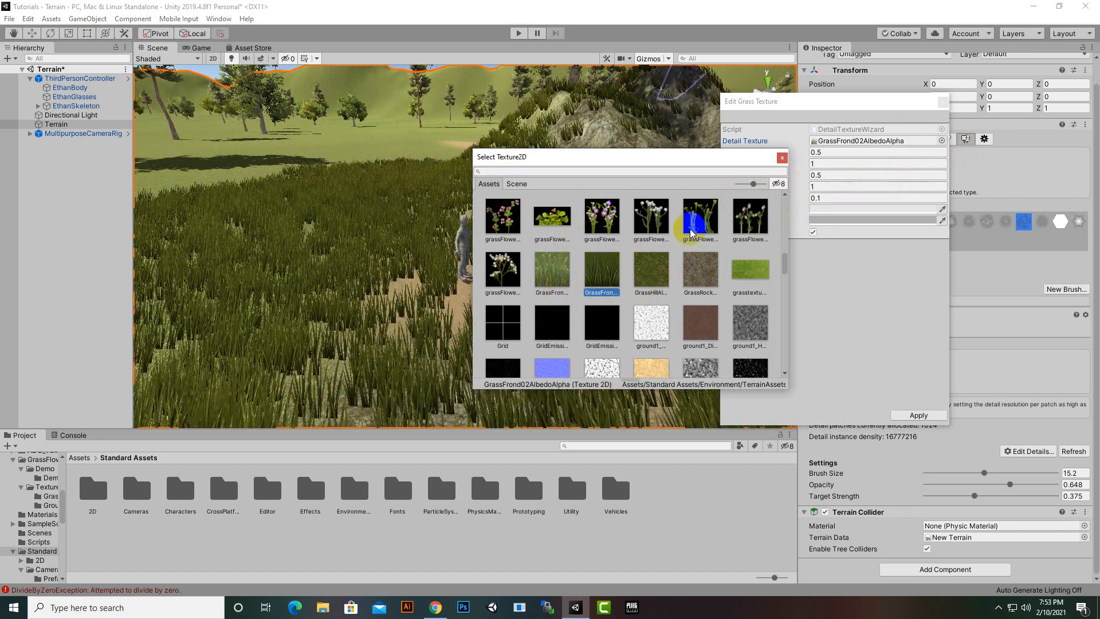
pyautogui.click(571, 275)
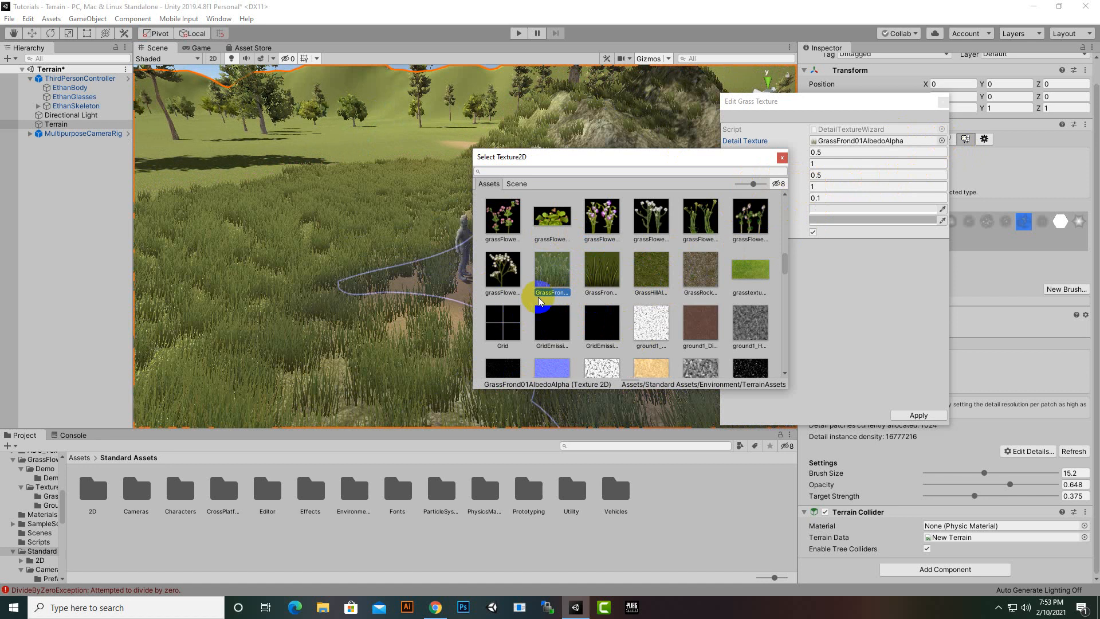
pyautogui.click(782, 158)
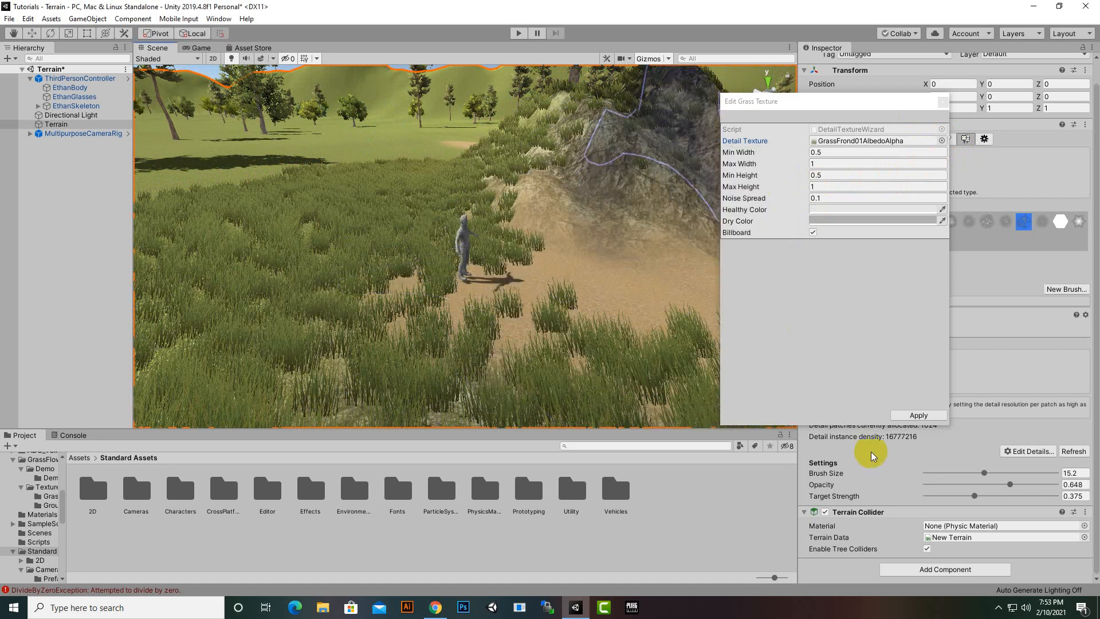
pyautogui.click(916, 415)
# Add a new grass texture detail to the terrain using grassFlower01 with the default sizes and colors.
pyautogui.scroll(10, 560, 191)
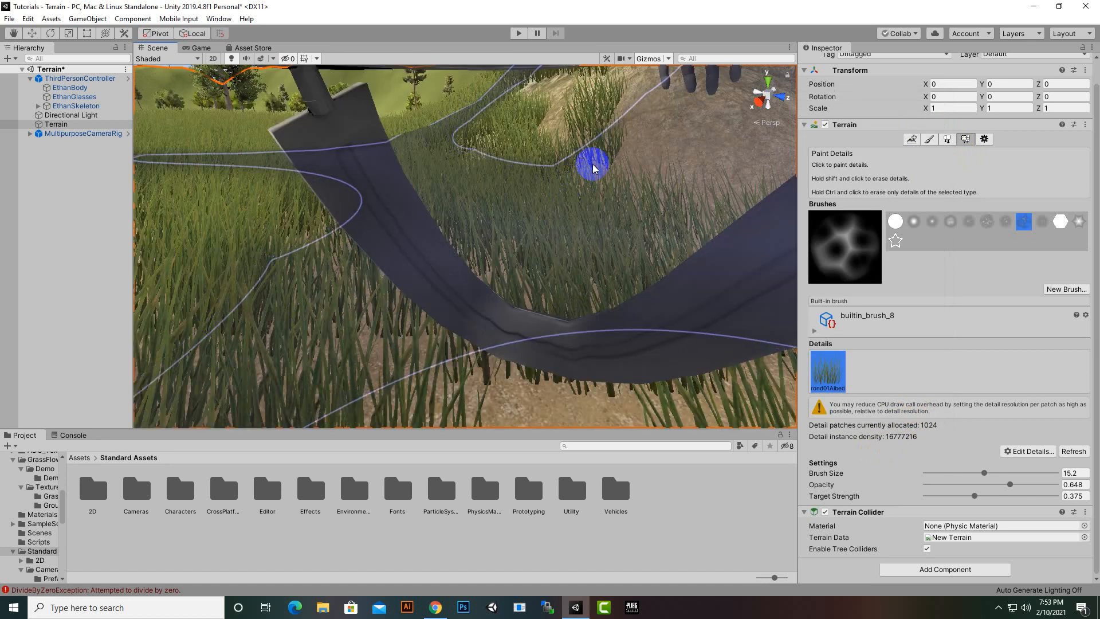
pyautogui.scroll(-10, 634, 100)
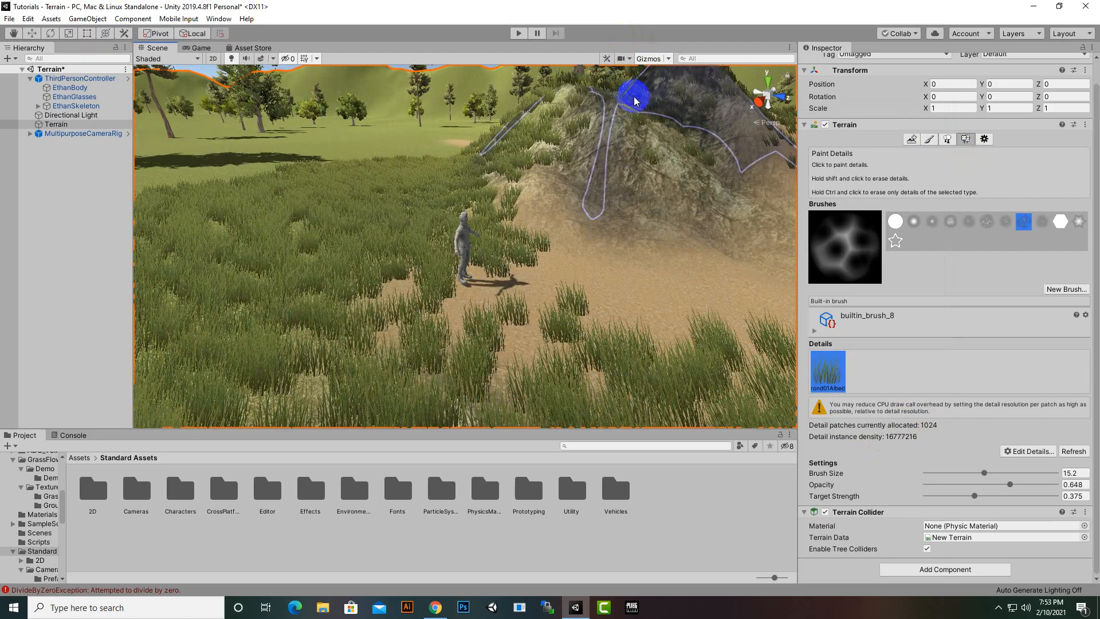
pyautogui.scroll(-5, 671, 164)
pyautogui.keyDown('alt'); pyautogui.moveTo(656, 272); pyautogui.dragTo(745, 390); pyautogui.keyUp('alt')
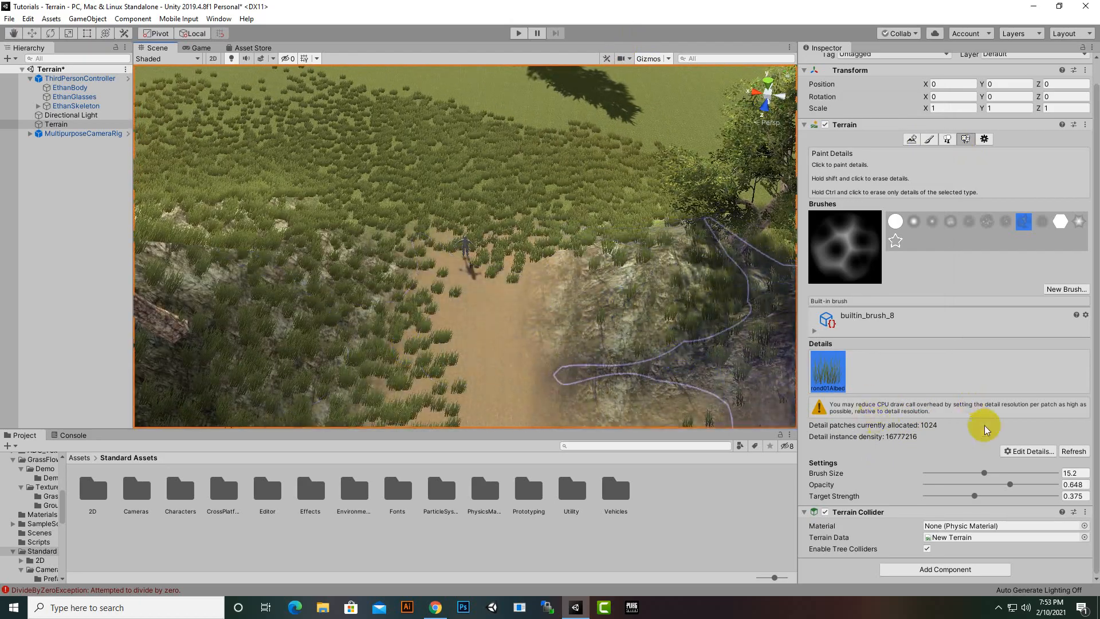
pyautogui.click(1029, 452)
pyautogui.click(1030, 453)
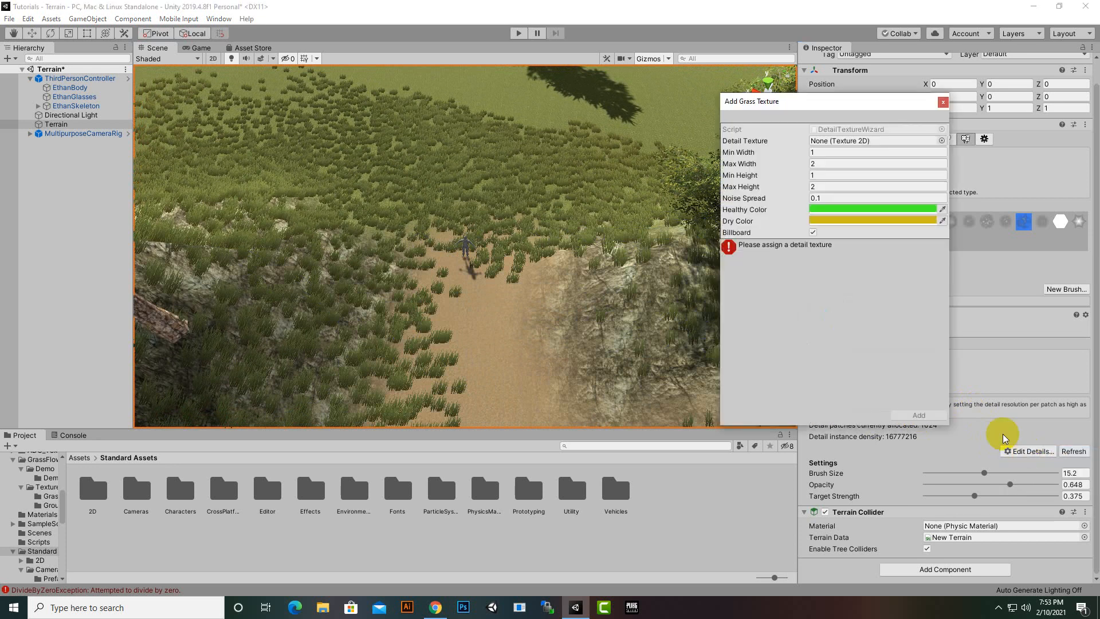
pyautogui.click(942, 140)
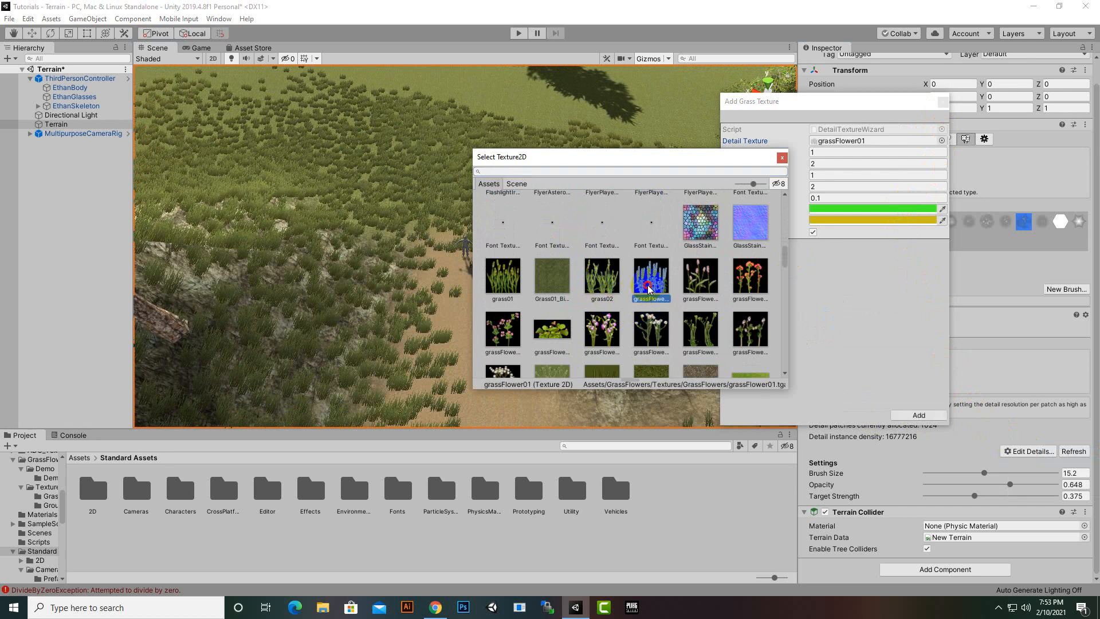
pyautogui.click(901, 405)
pyautogui.click(910, 416)
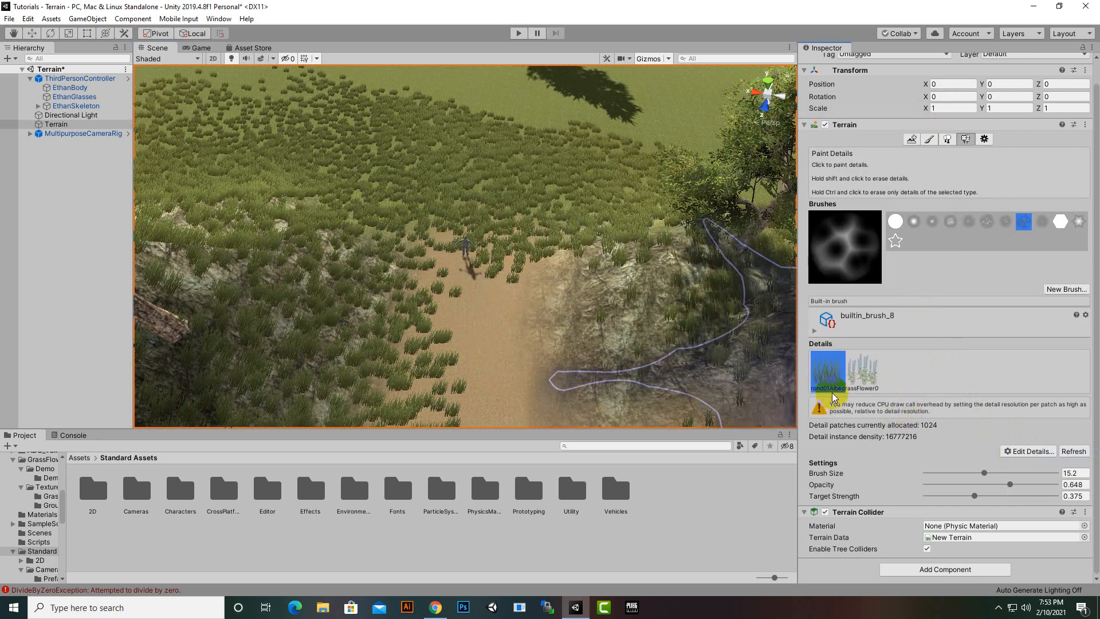
# Try painting GrassFrond01 grass and grassFlower01 flowers over the dirt path near the character, and undo the strokes.
pyautogui.click(461, 294)
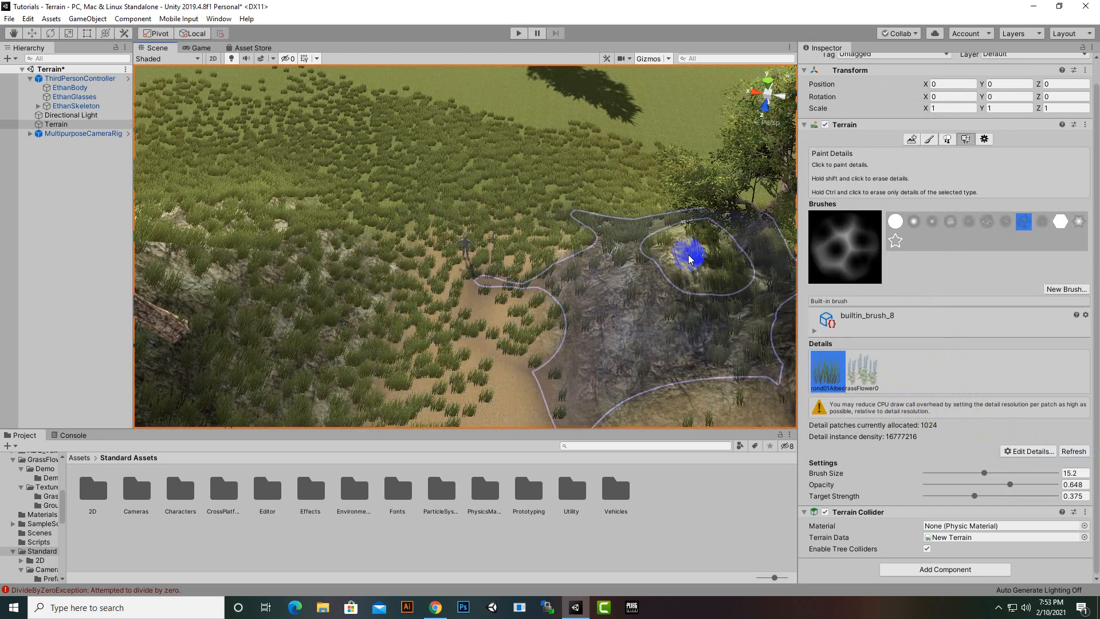
pyautogui.scroll(10, 631, 194)
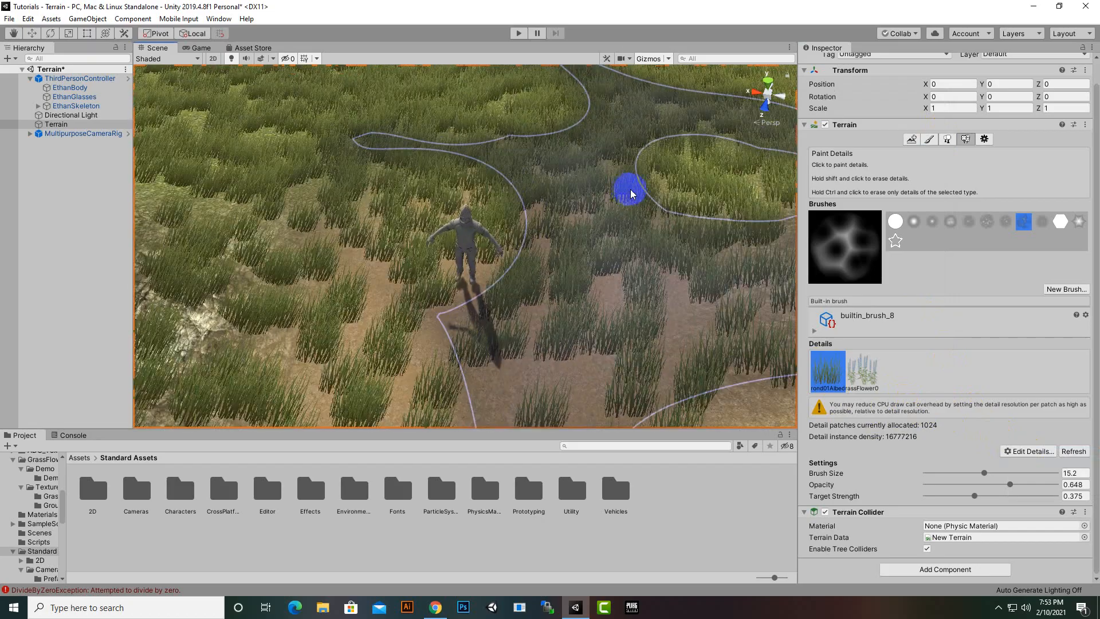
pyautogui.moveTo(639, 120); pyautogui.dragTo(631, 20, button='middle')
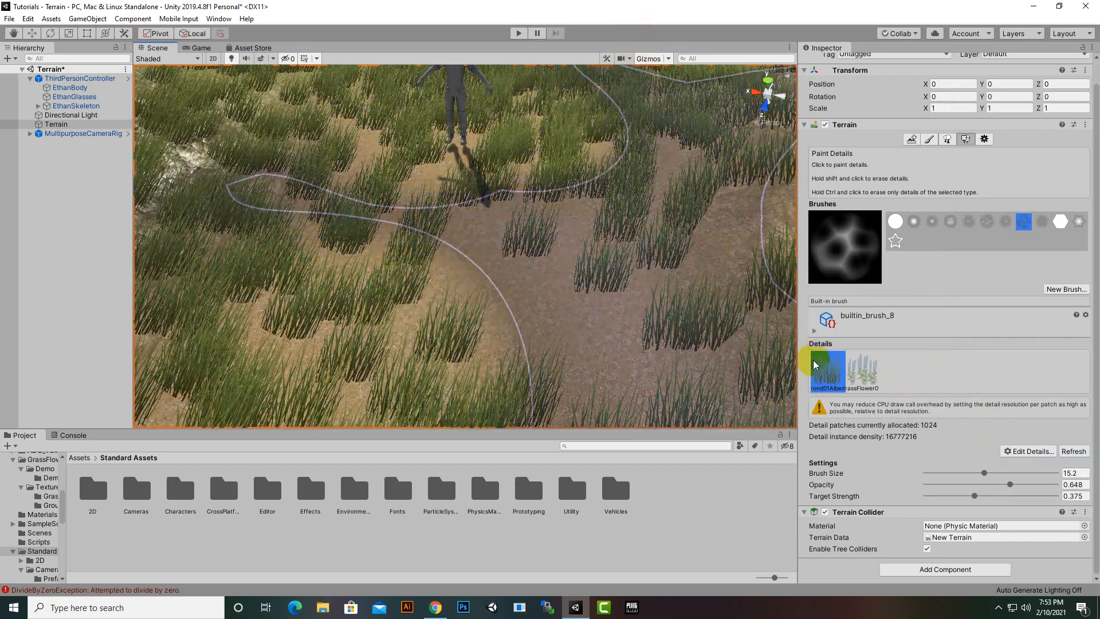
pyautogui.click(865, 371)
pyautogui.moveTo(518, 201); pyautogui.dragTo(534, 232)
pyautogui.scroll(-5, 536, 233)
pyautogui.moveTo(569, 253)
pyautogui.mouseDown(button='middle')
pyautogui.moveTo(577, 191)
pyautogui.moveTo(607, 135)
pyautogui.moveTo(577, 239)
pyautogui.mouseUp(button='middle')
pyautogui.scroll(-1, 607, 152)
pyautogui.hotkey('ctrl', 'z')
pyautogui.hotkey('ctrl', 'z')
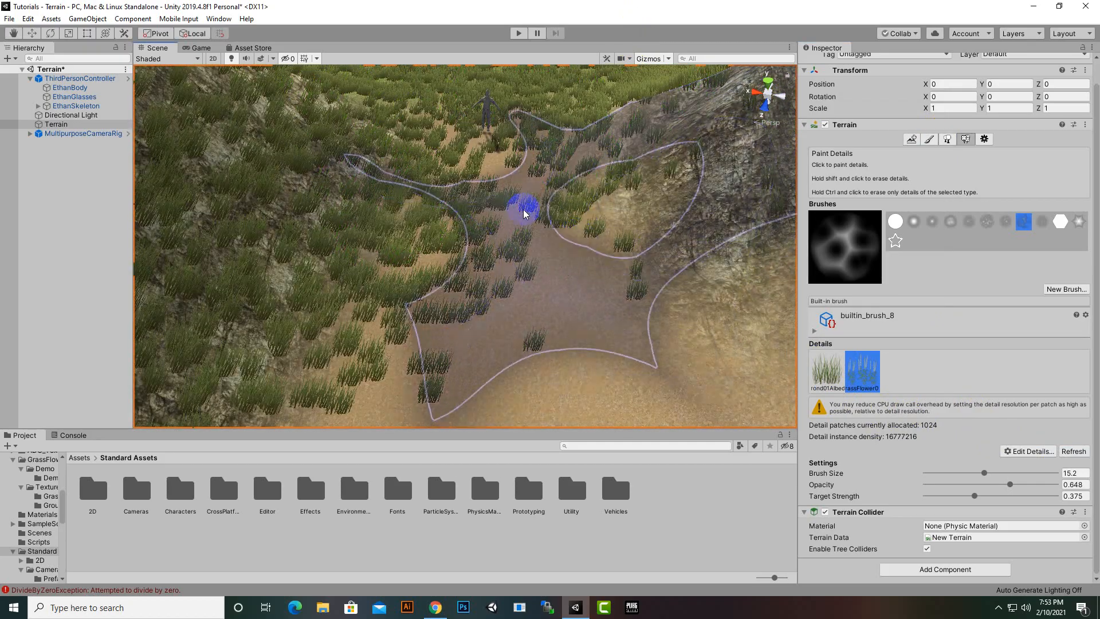
# Paint grassFlower01 sparsely over the grass field with brush size 36, opacity 0.182 and target strength 0.125.
pyautogui.scroll(-6, 527, 214)
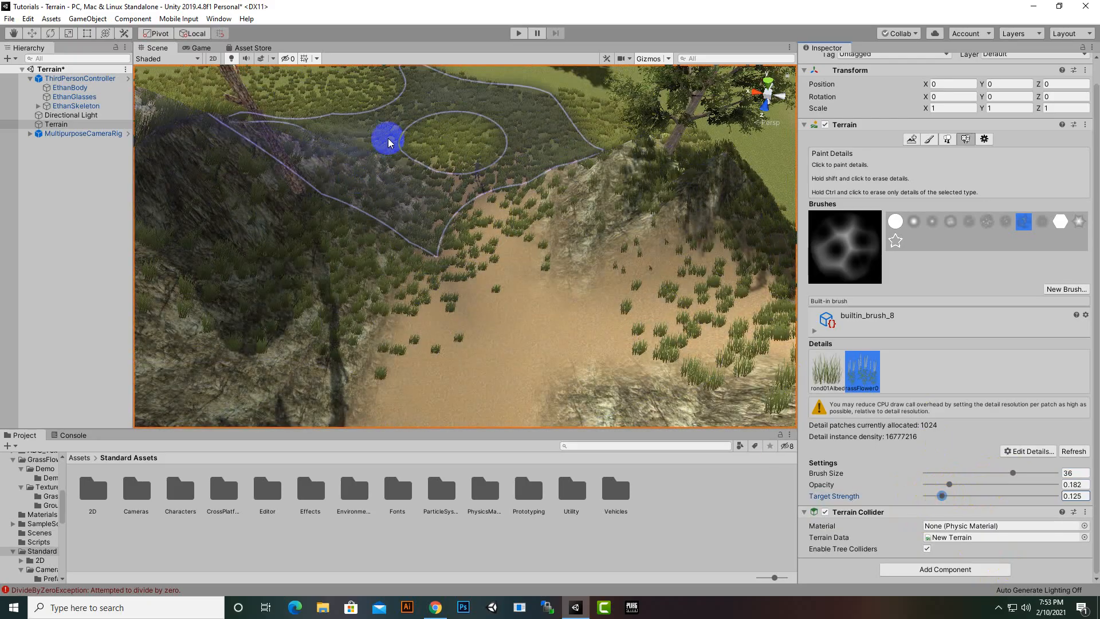
pyautogui.click(392, 138)
pyautogui.scroll(-5, 608, 181)
pyautogui.keyDown('alt'); pyautogui.moveTo(611, 182); pyautogui.dragTo(300, 243); pyautogui.keyUp('alt')
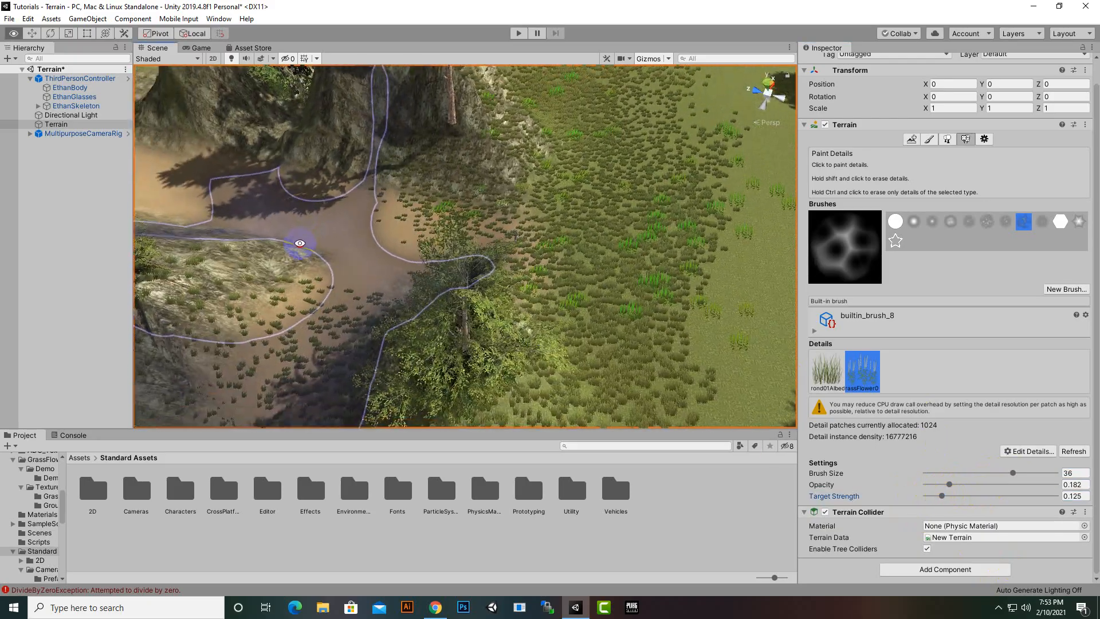
# Edit the grassFlower01 detail and set its healthy color to light grey E5E5E5.
pyautogui.moveTo(510, 152)
pyautogui.mouseDown(button='middle')
pyautogui.moveTo(416, 228)
pyautogui.moveTo(503, 189)
pyautogui.moveTo(570, 216)
pyautogui.moveTo(551, 104)
pyautogui.mouseUp(button='middle')
pyautogui.scroll(15, 508, 220)
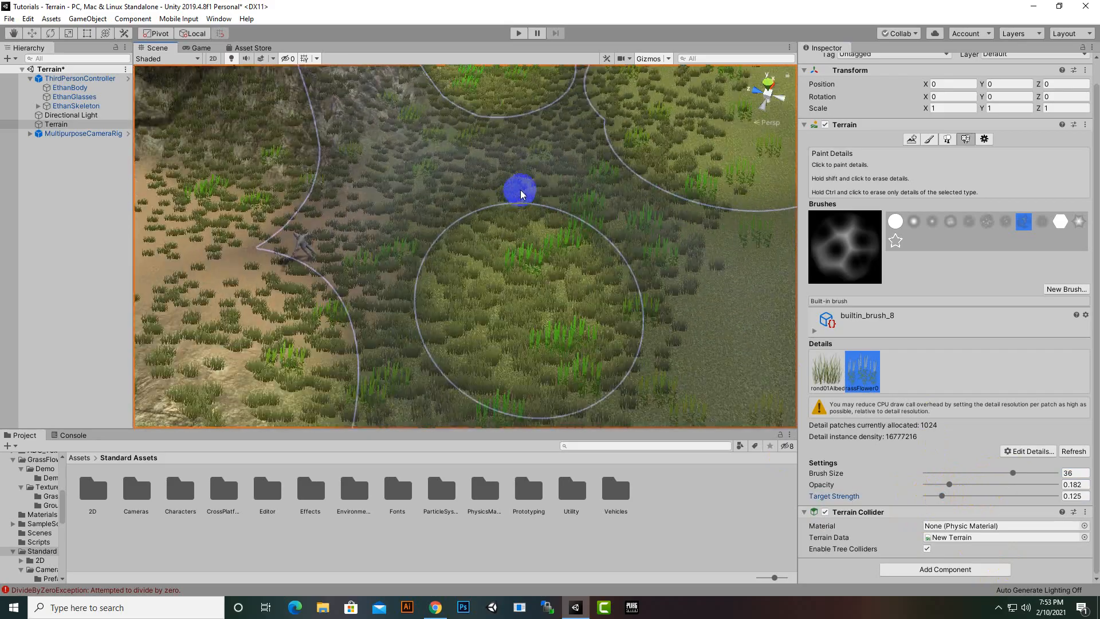
pyautogui.scroll(-3, 539, 165)
pyautogui.moveTo(538, 164); pyautogui.dragTo(651, 172, button='middle')
pyautogui.scroll(3, 633, 172)
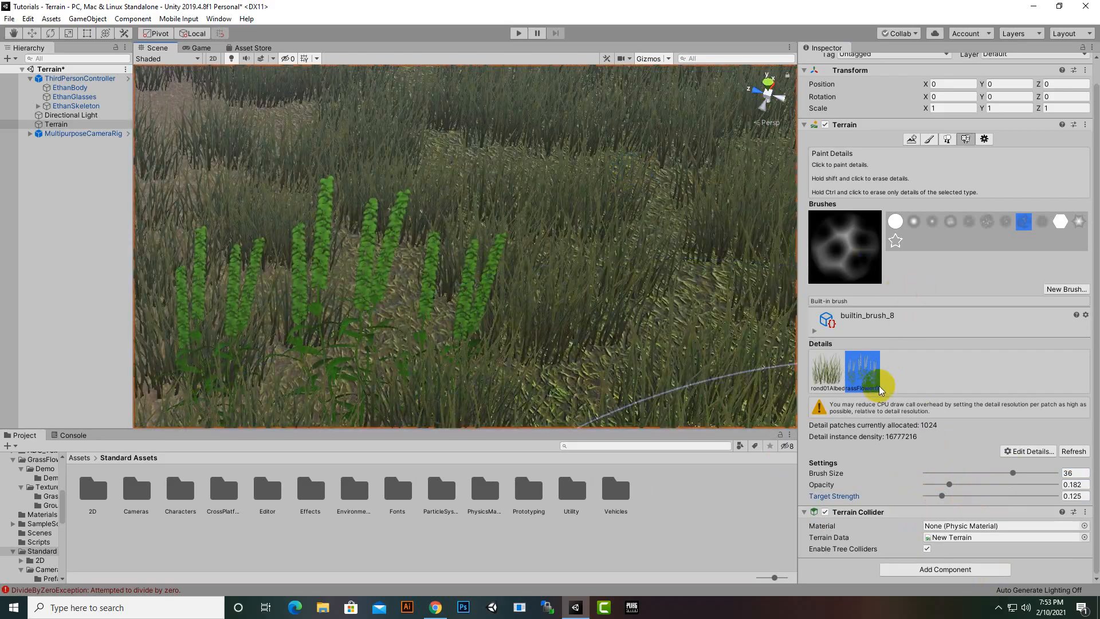
pyautogui.click(1029, 452)
pyautogui.click(1027, 478)
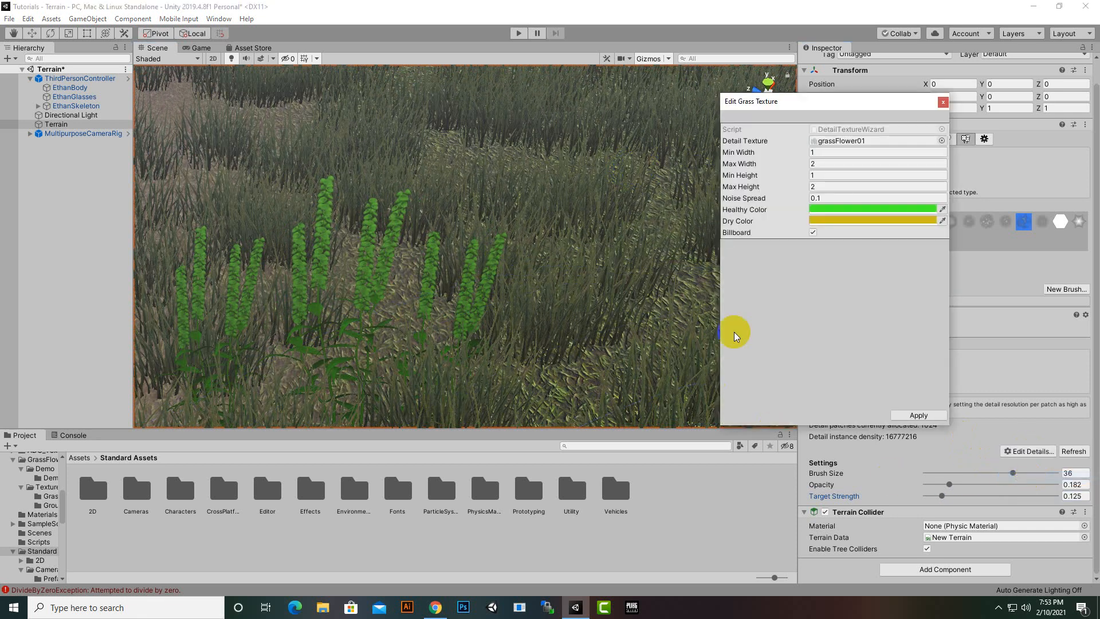
pyautogui.click(849, 209)
pyautogui.moveTo(866, 312); pyautogui.dragTo(834, 310)
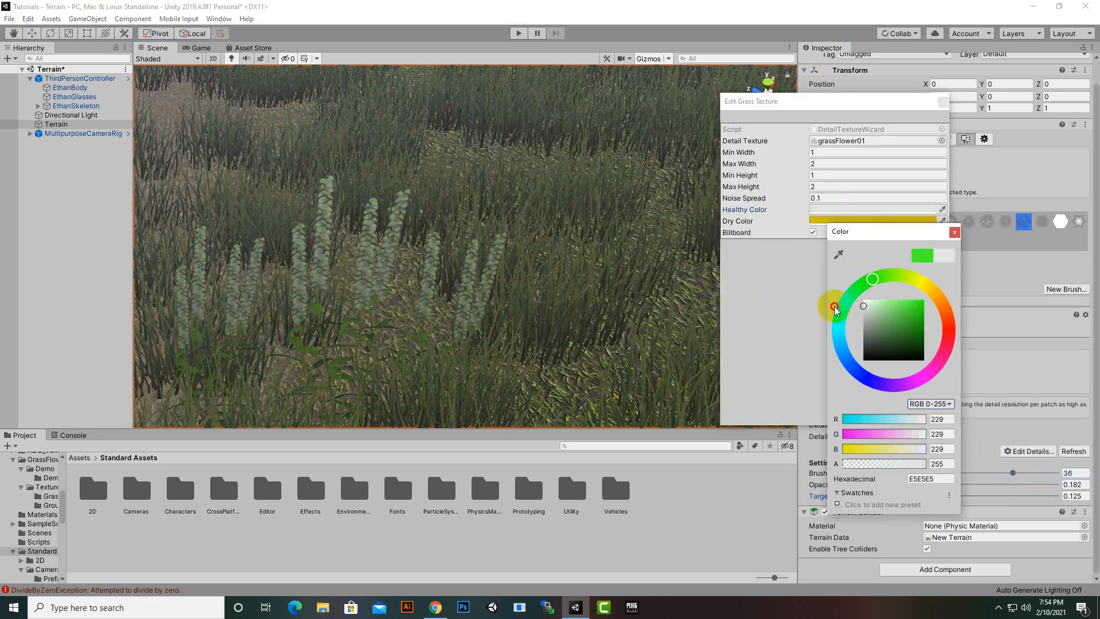
pyautogui.click(953, 233)
# Set the grassFlower01 detail's dry color to grey 969696 and apply the edits.
pyautogui.click(875, 222)
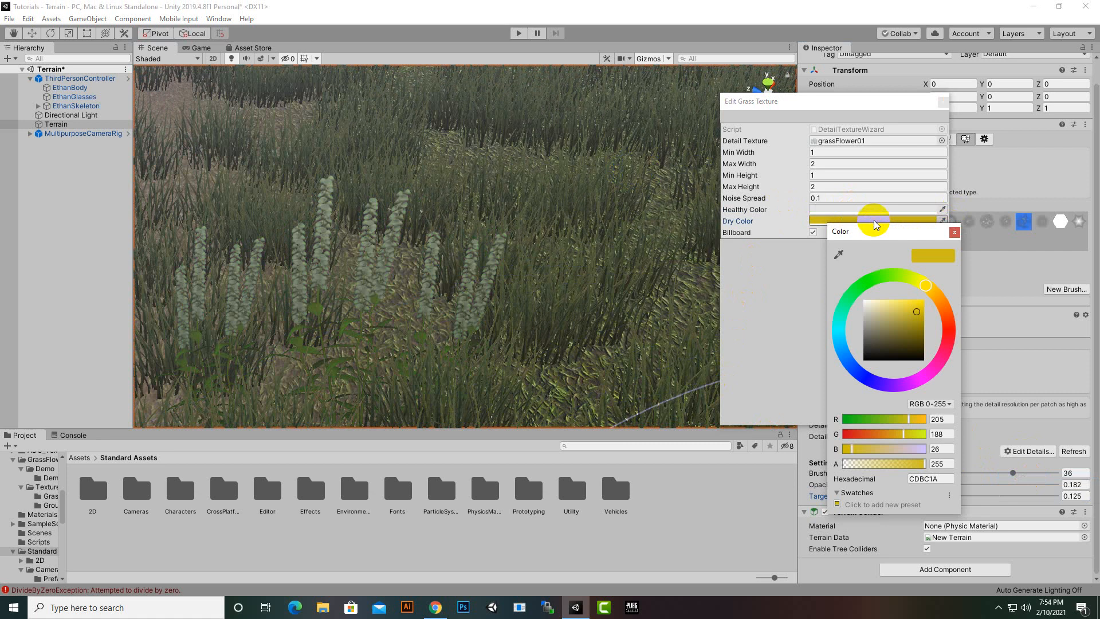
pyautogui.moveTo(884, 332); pyautogui.dragTo(858, 332)
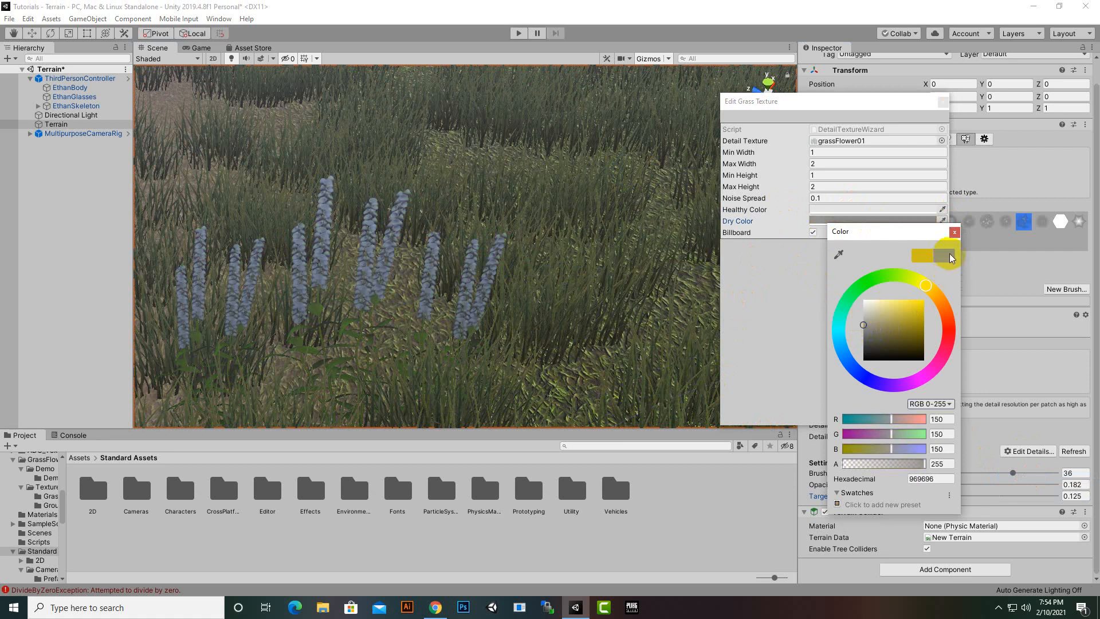
pyautogui.click(954, 269)
pyautogui.click(929, 414)
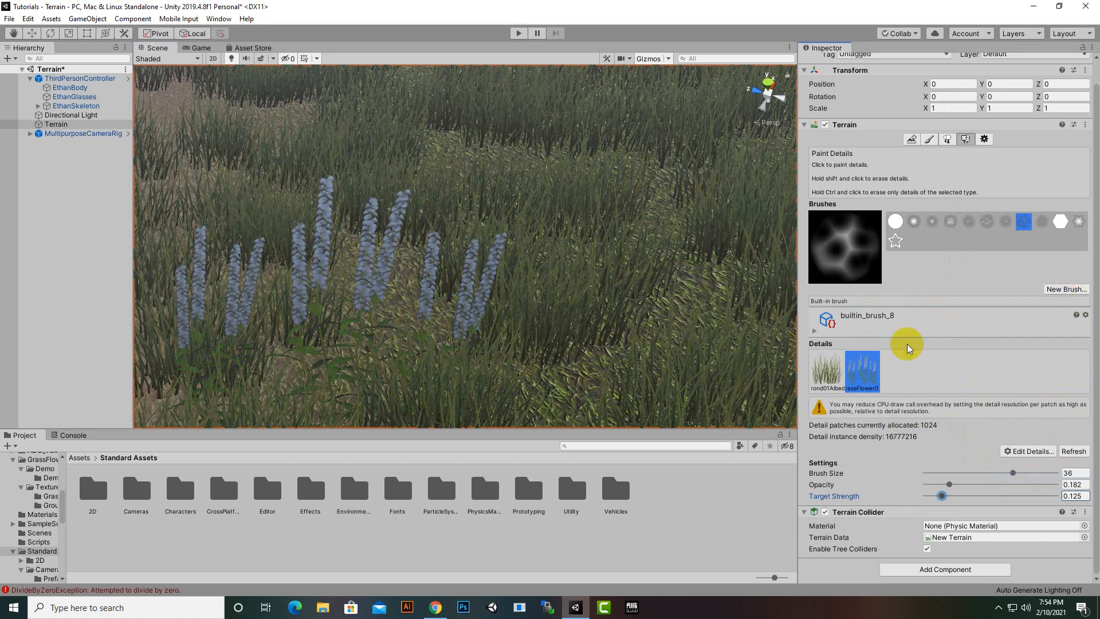
# Open a new detail mesh definition and look through the scene objects and asset prefabs available as its detail object.
pyautogui.click(1057, 452)
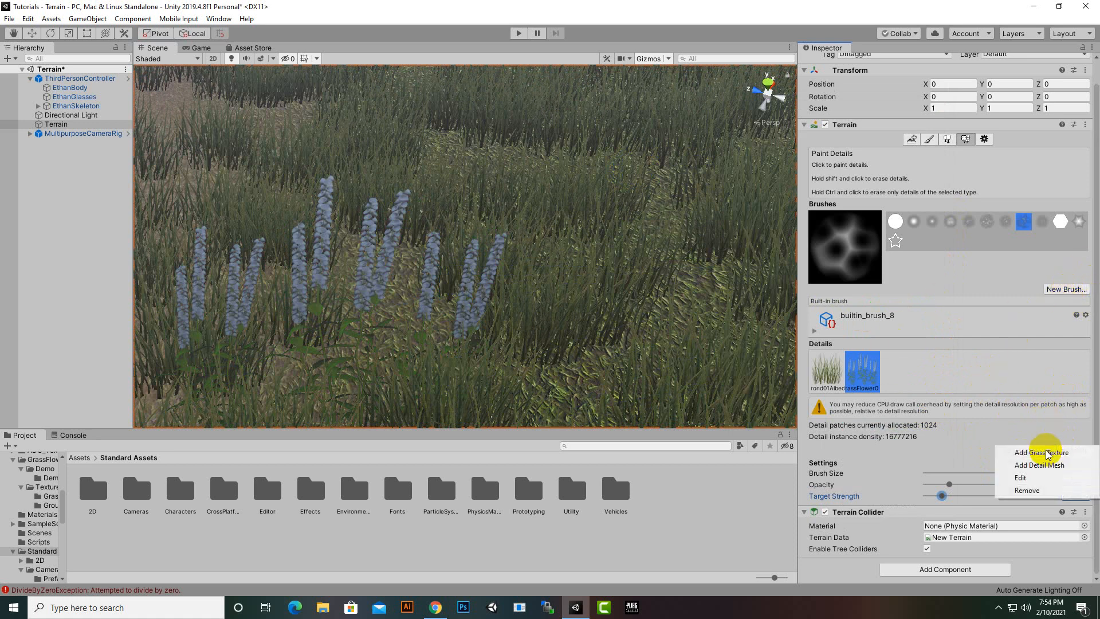
pyautogui.click(1040, 462)
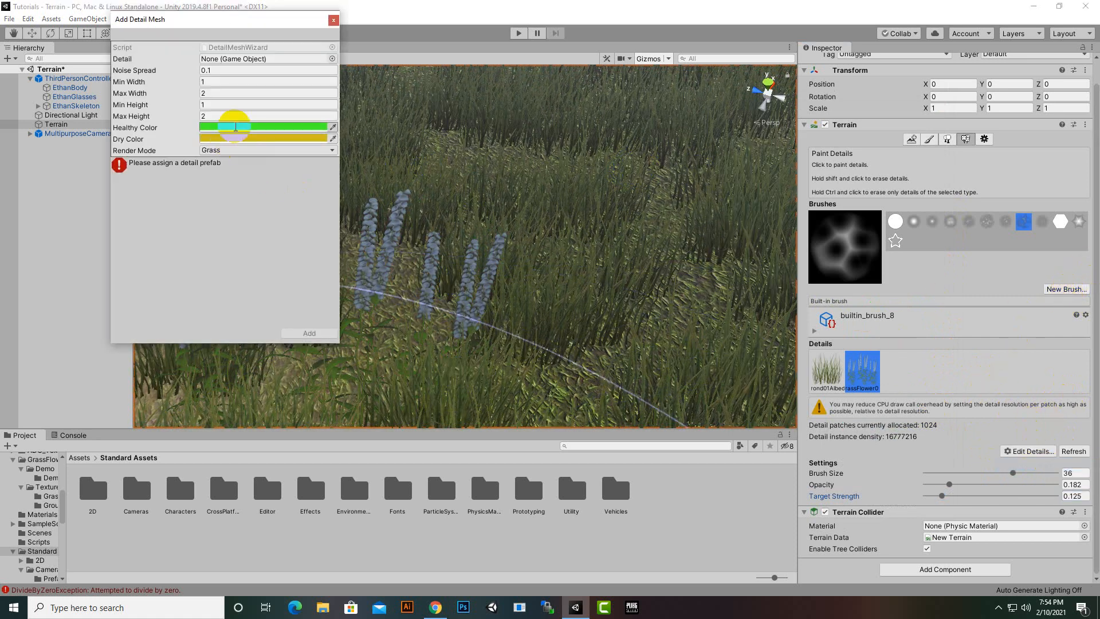
pyautogui.click(333, 59)
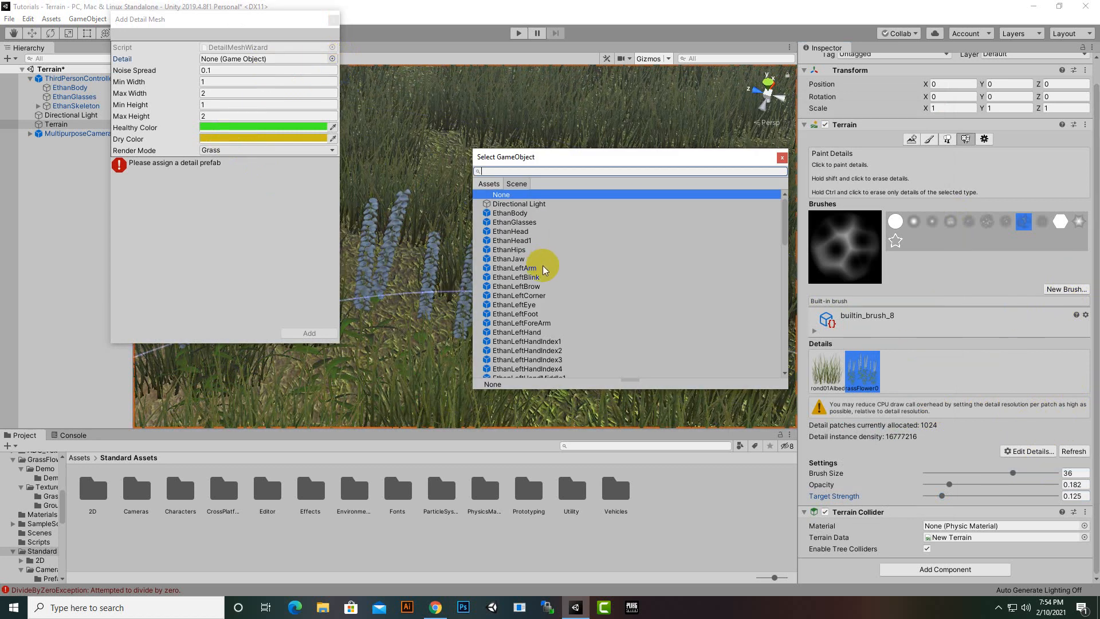
pyautogui.scroll(-5, 547, 269)
pyautogui.scroll(-8, 554, 283)
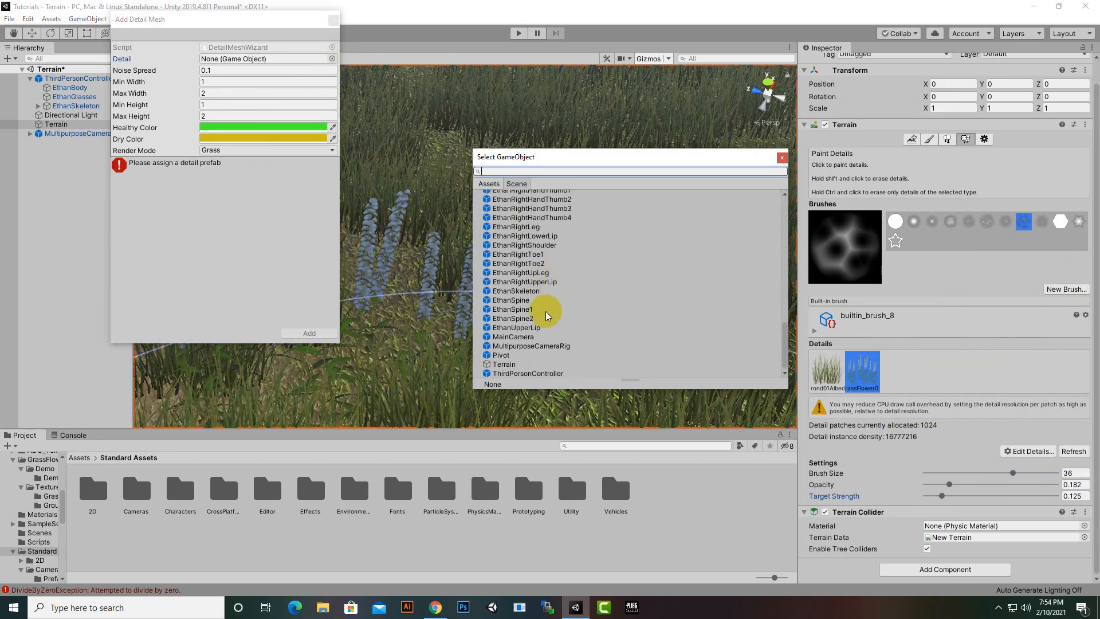
pyautogui.scroll(6, 519, 286)
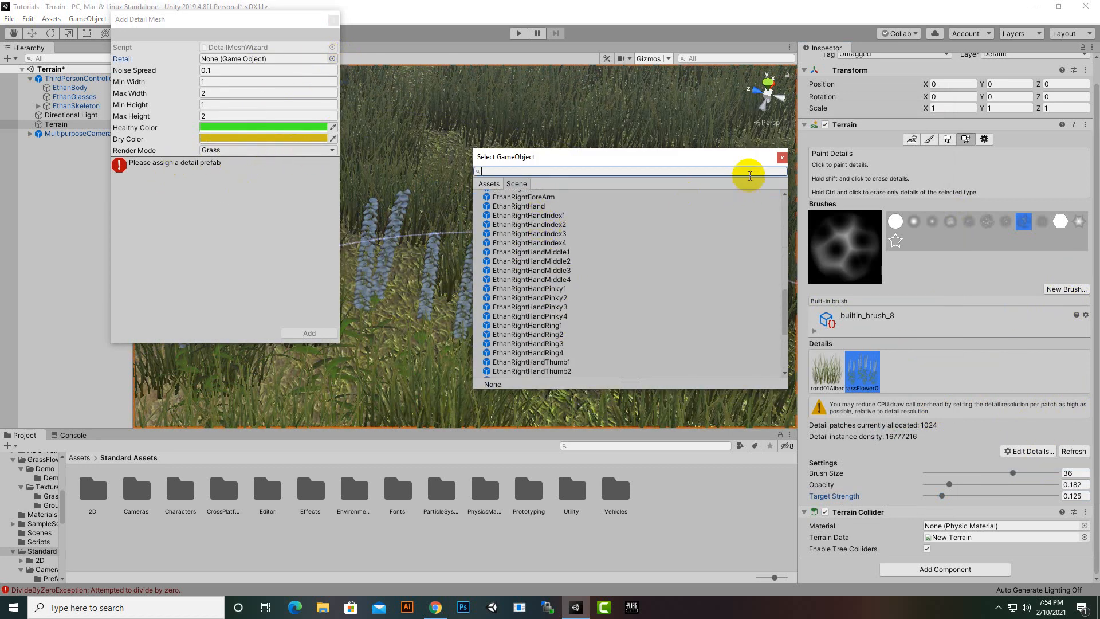
pyautogui.click(782, 158)
pyautogui.click(332, 58)
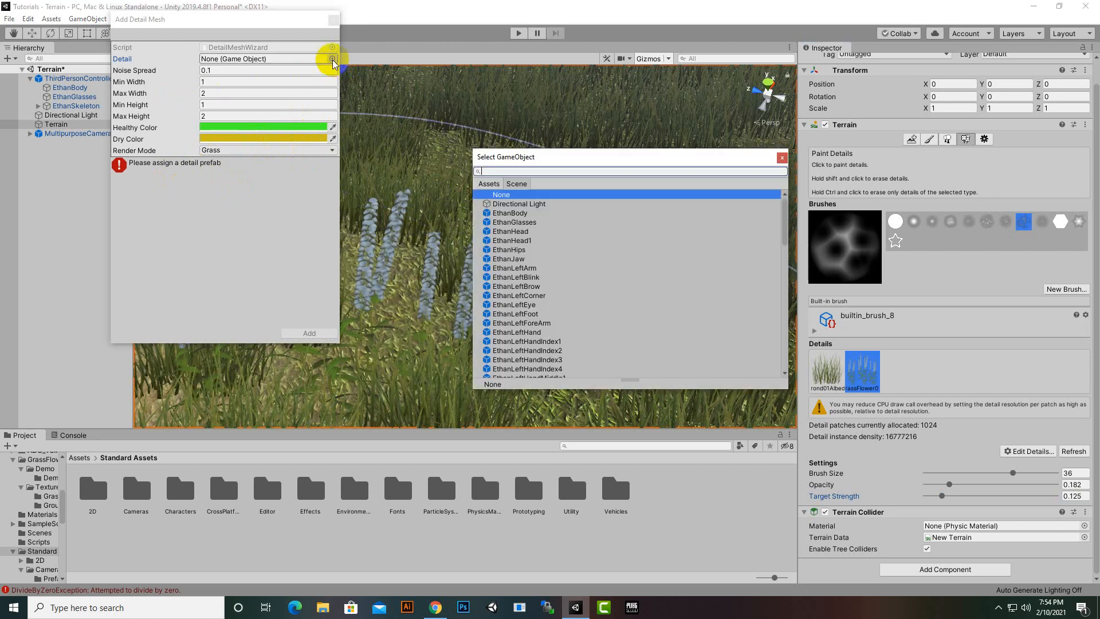
pyautogui.click(488, 184)
pyautogui.scroll(-10, 639, 283)
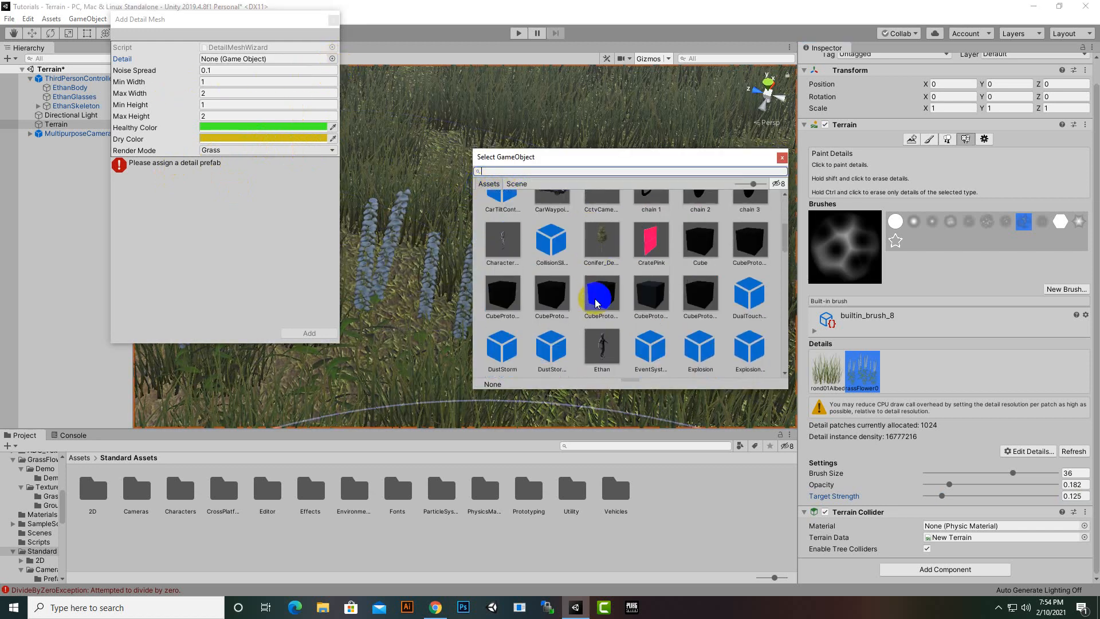
pyautogui.scroll(-5, 622, 312)
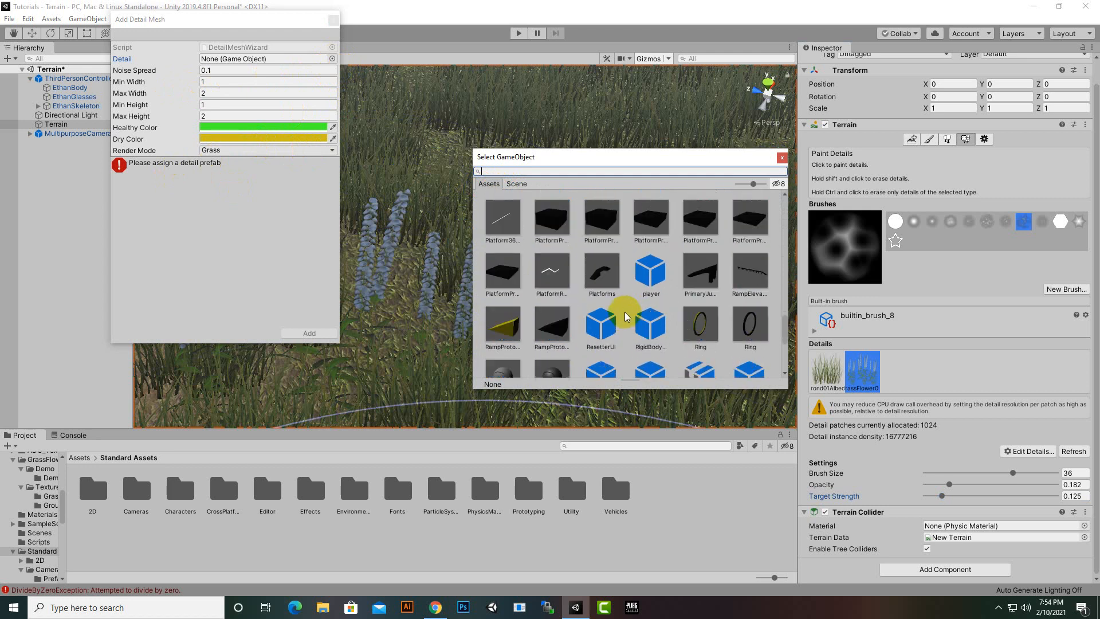
pyautogui.scroll(5, 619, 326)
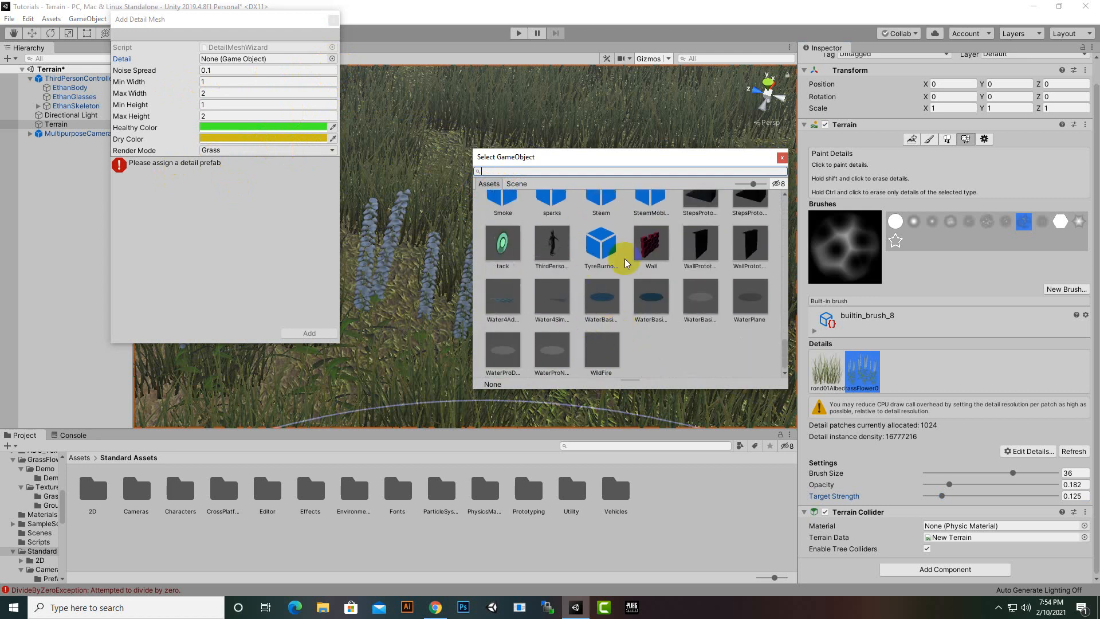
pyautogui.scroll(10, 650, 325)
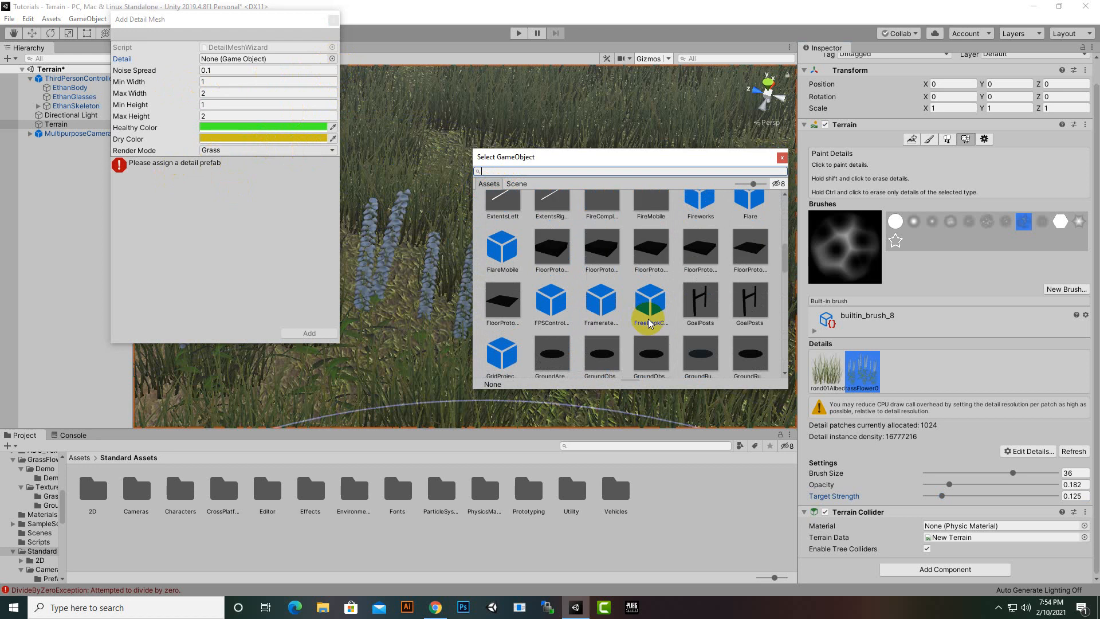
pyautogui.scroll(1, 612, 341)
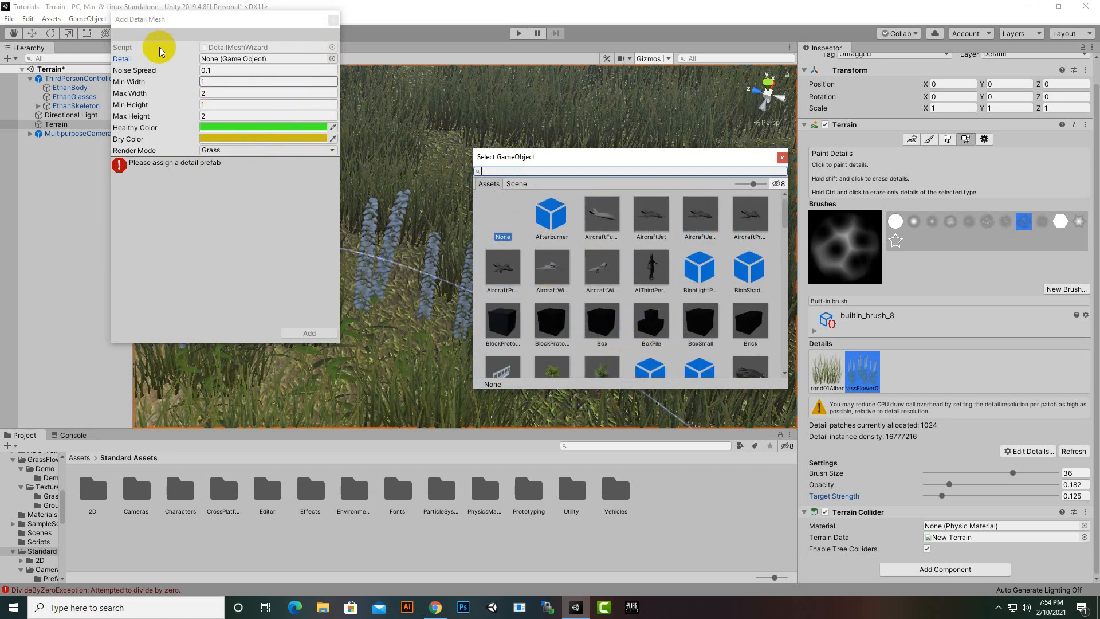
# Browse the asset prefabs again for a suitable detail mesh object and leave the selection without assigning one.
pyautogui.moveTo(251, 29); pyautogui.dragTo(262, 68)
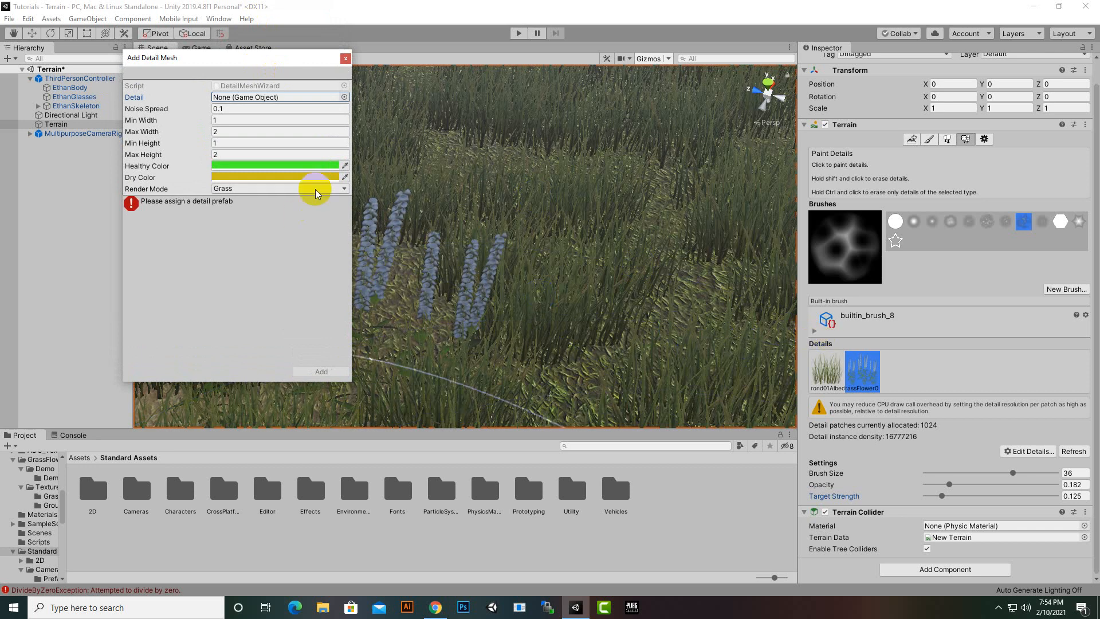
pyautogui.click(345, 97)
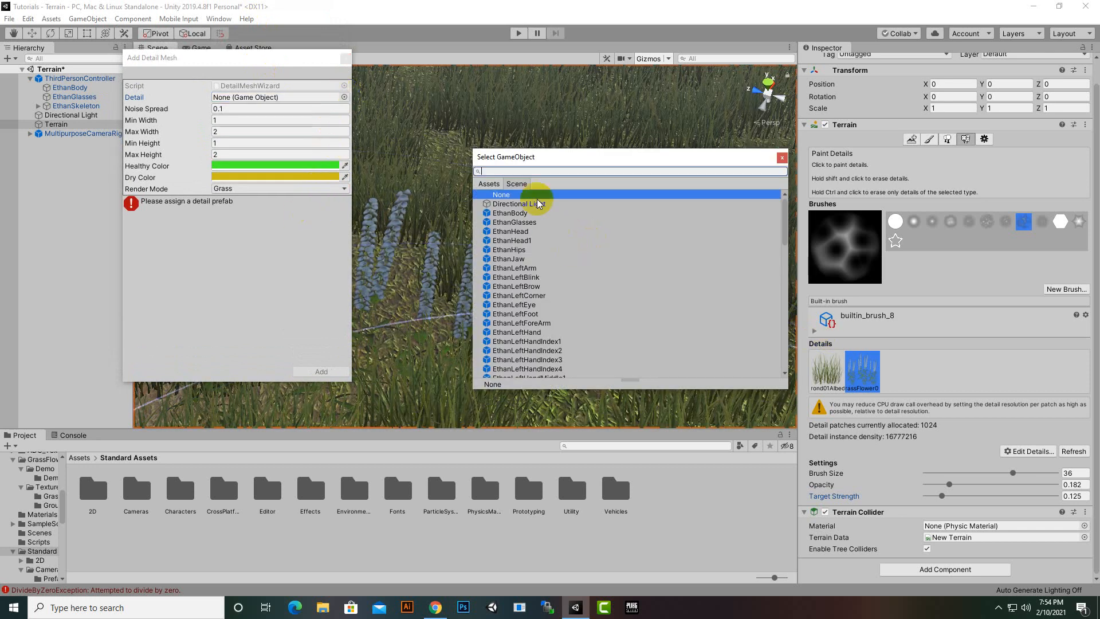
pyautogui.scroll(-8, 535, 267)
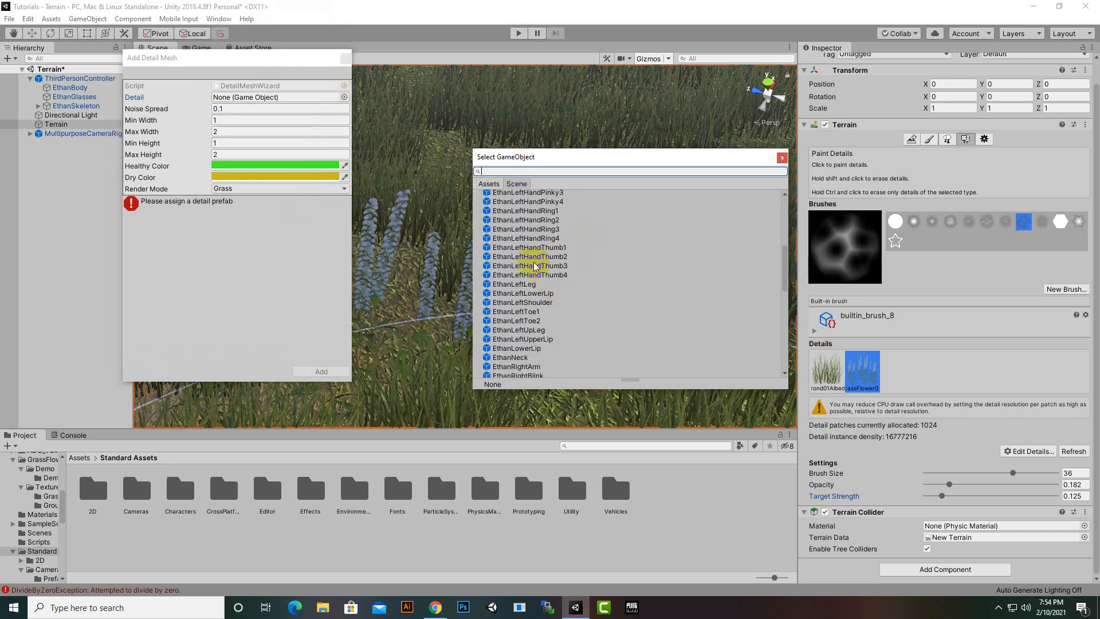
pyautogui.click(490, 184)
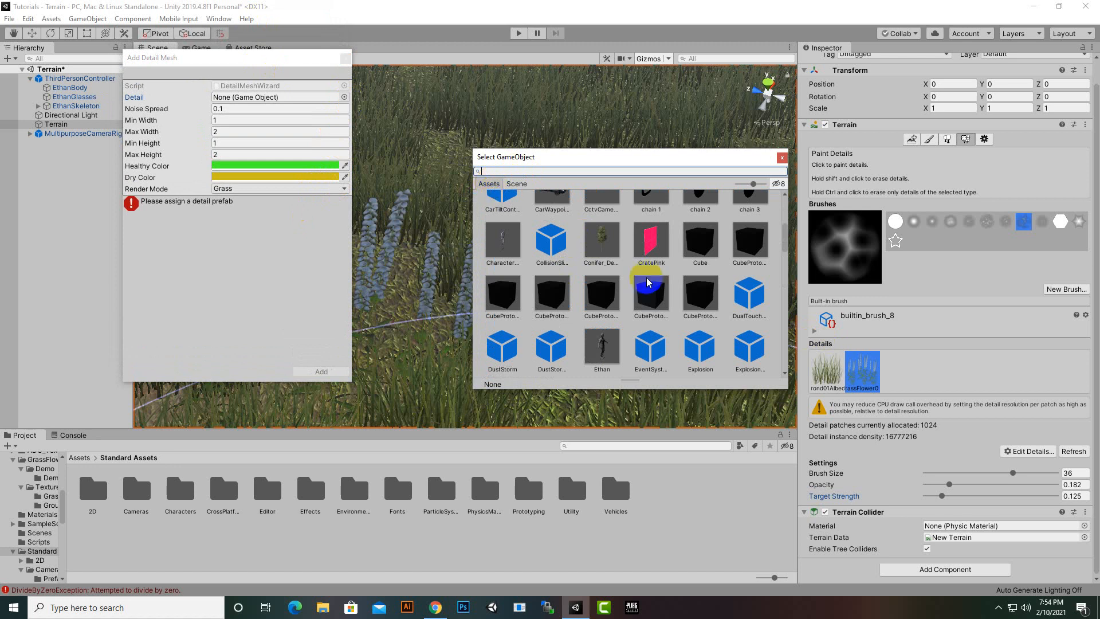
pyautogui.scroll(8, 668, 311)
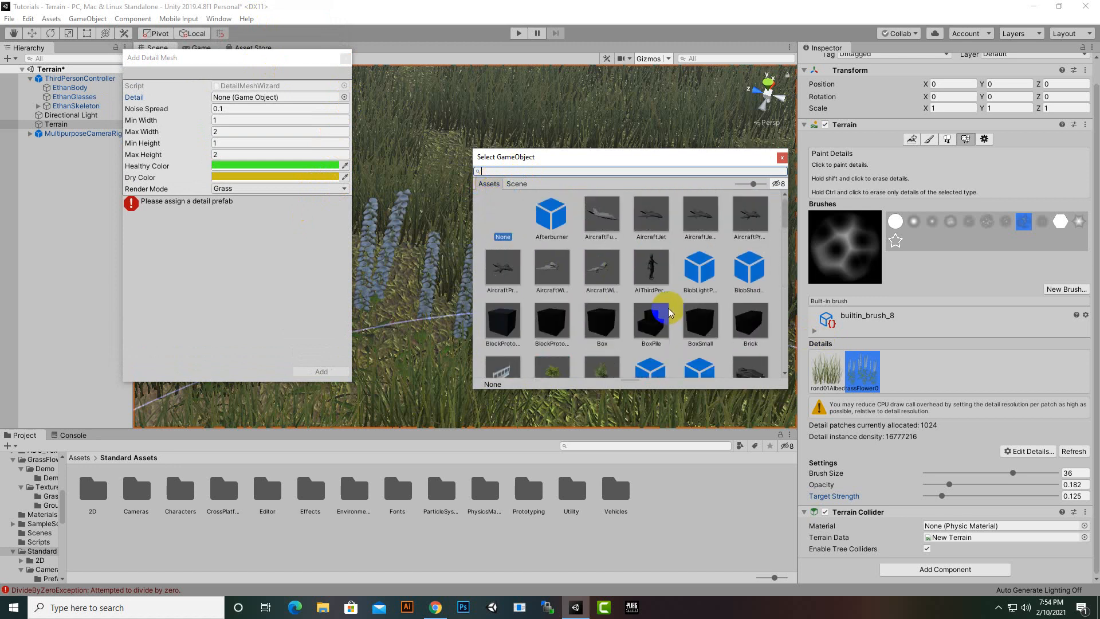
pyautogui.scroll(-15, 668, 311)
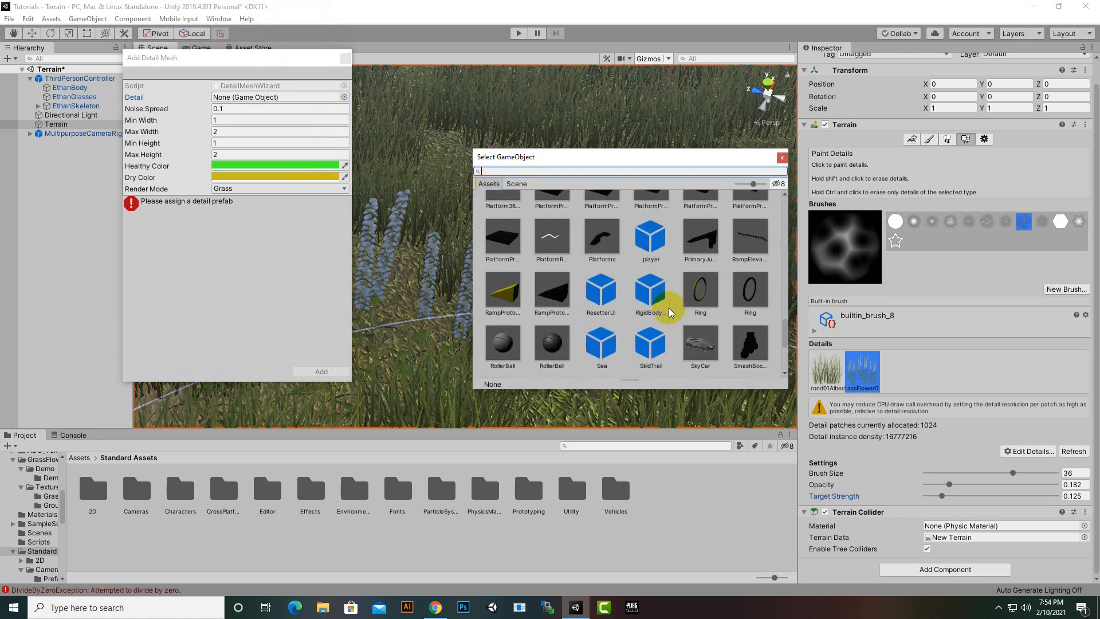
pyautogui.scroll(5, 669, 309)
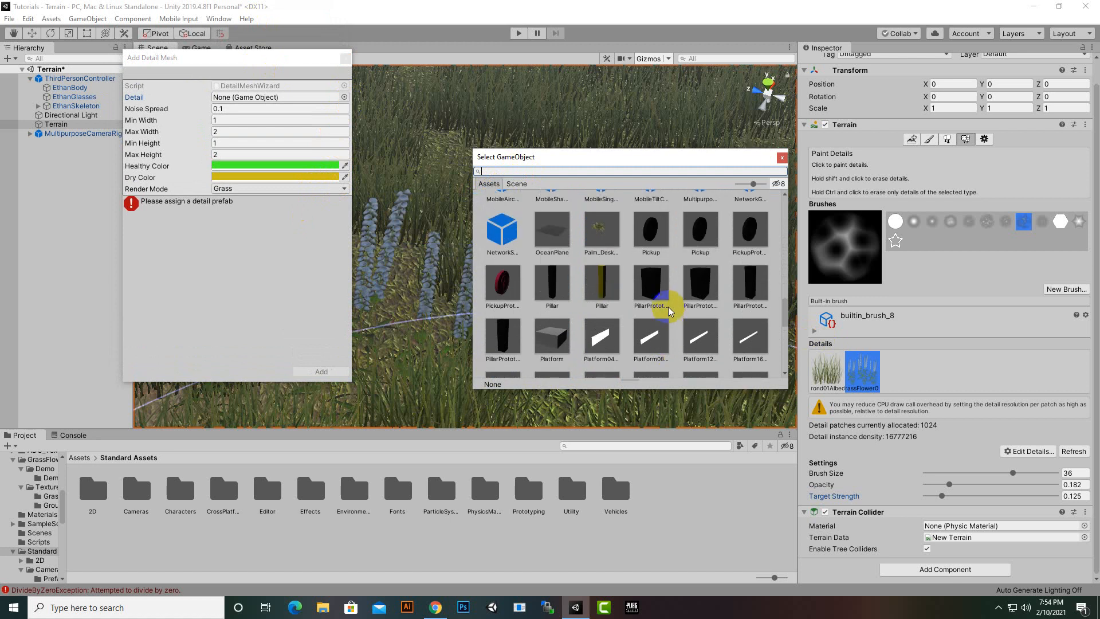
pyautogui.scroll(-10, 619, 265)
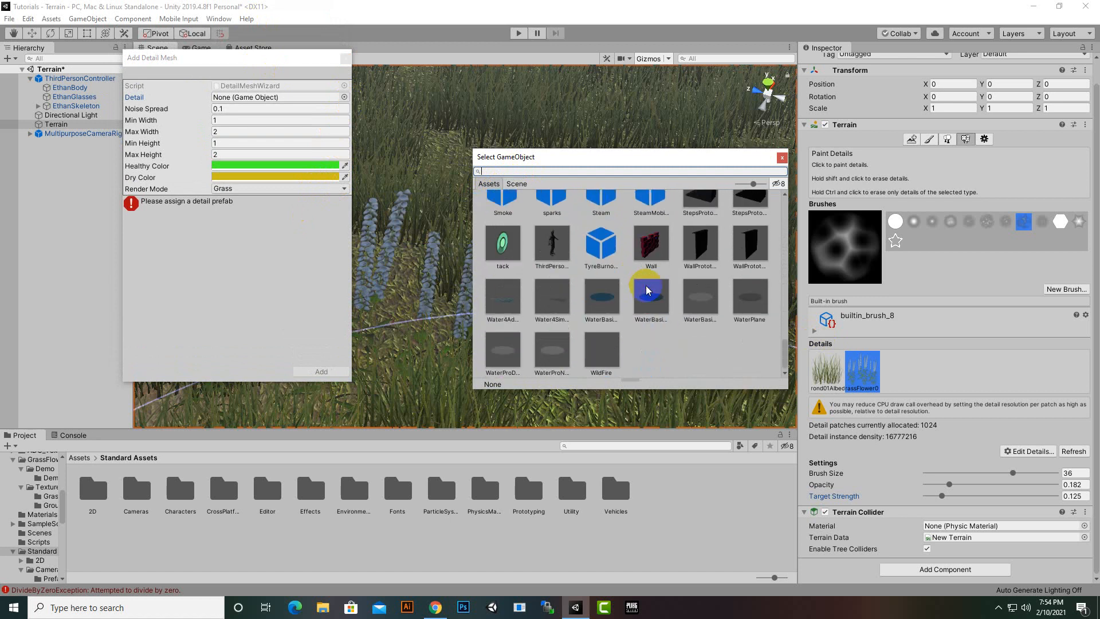
pyautogui.click(930, 350)
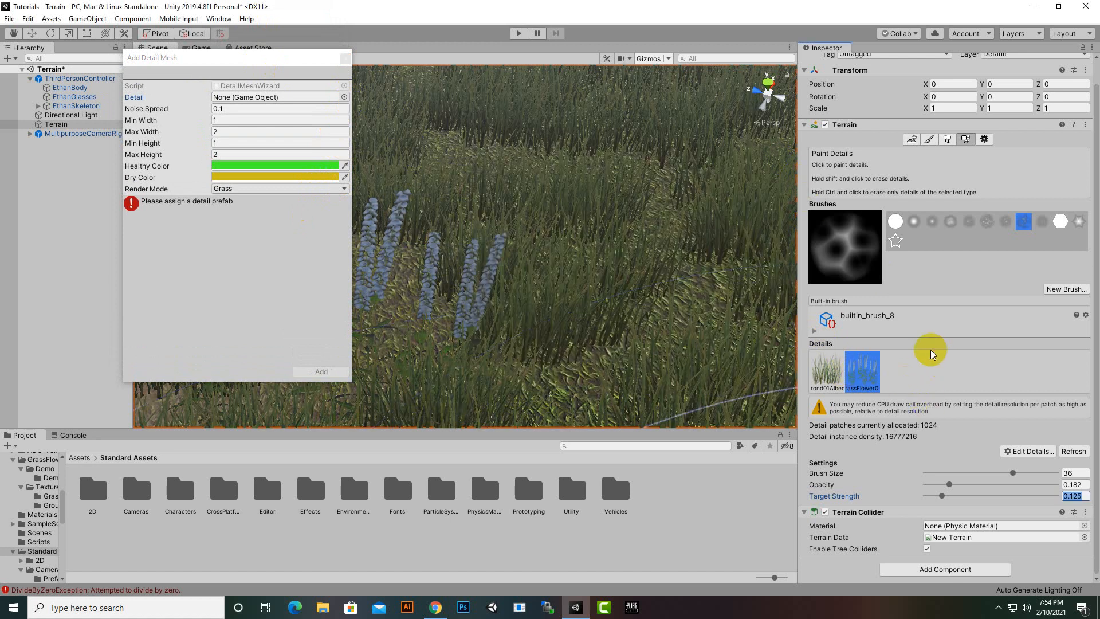
# Start a new grass texture detail and assign grassFlower06 as its detail texture.
pyautogui.click(1031, 451)
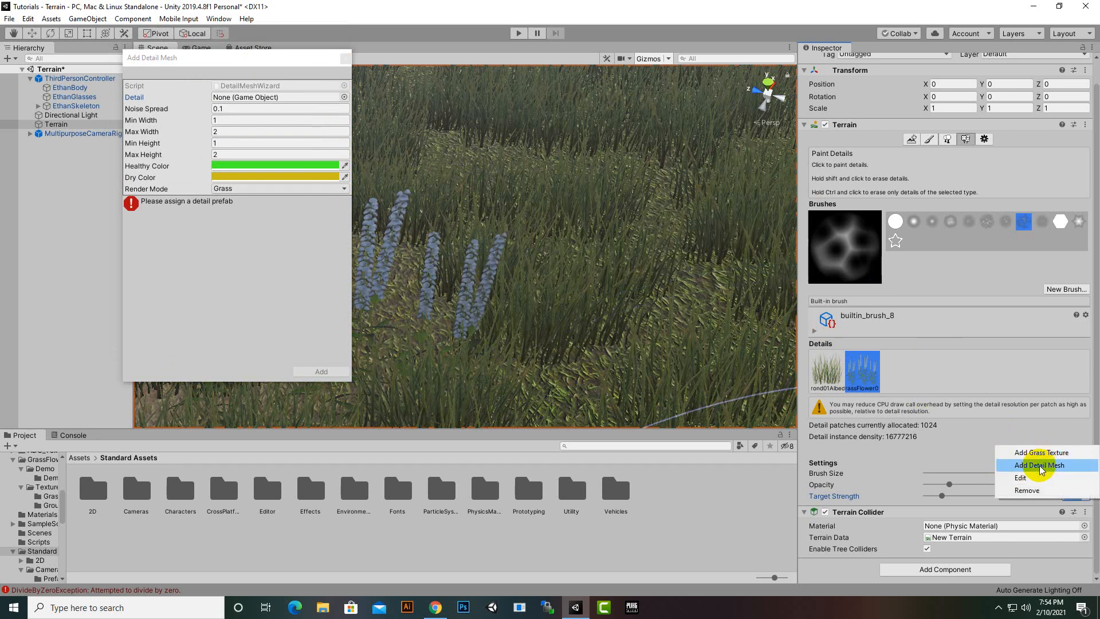
pyautogui.click(1041, 453)
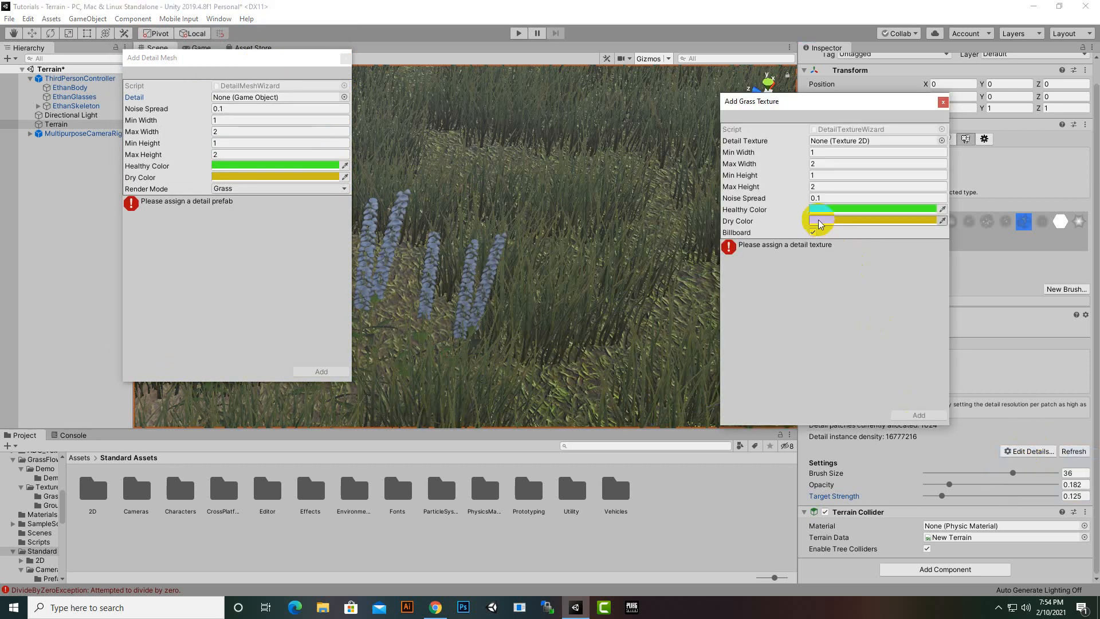
pyautogui.moveTo(832, 121); pyautogui.dragTo(759, 119)
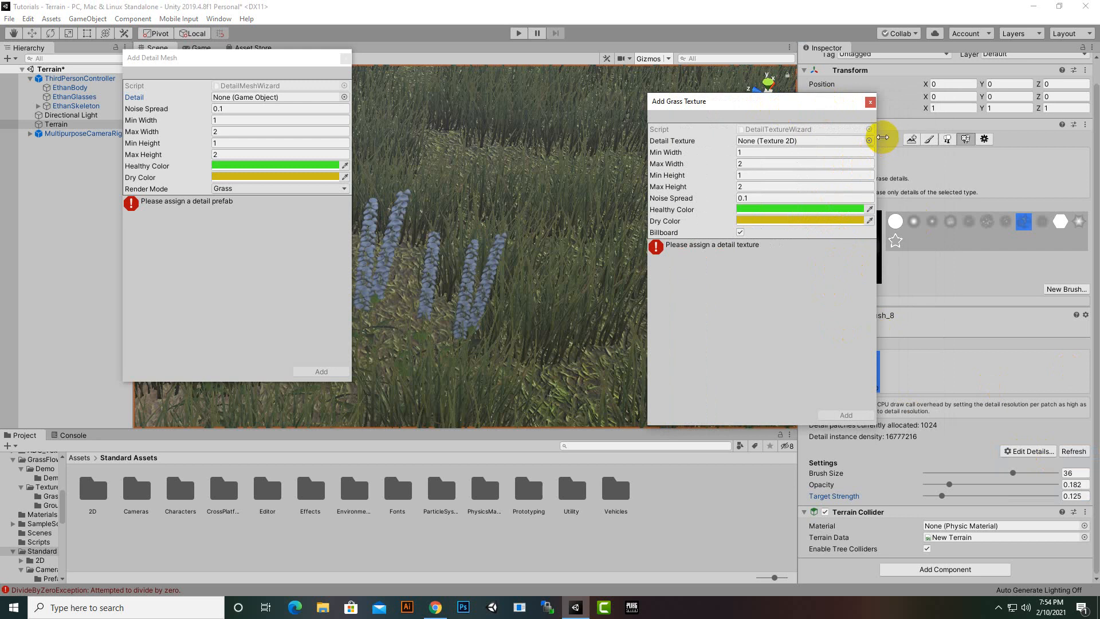
pyautogui.click(869, 141)
pyautogui.scroll(-5, 606, 312)
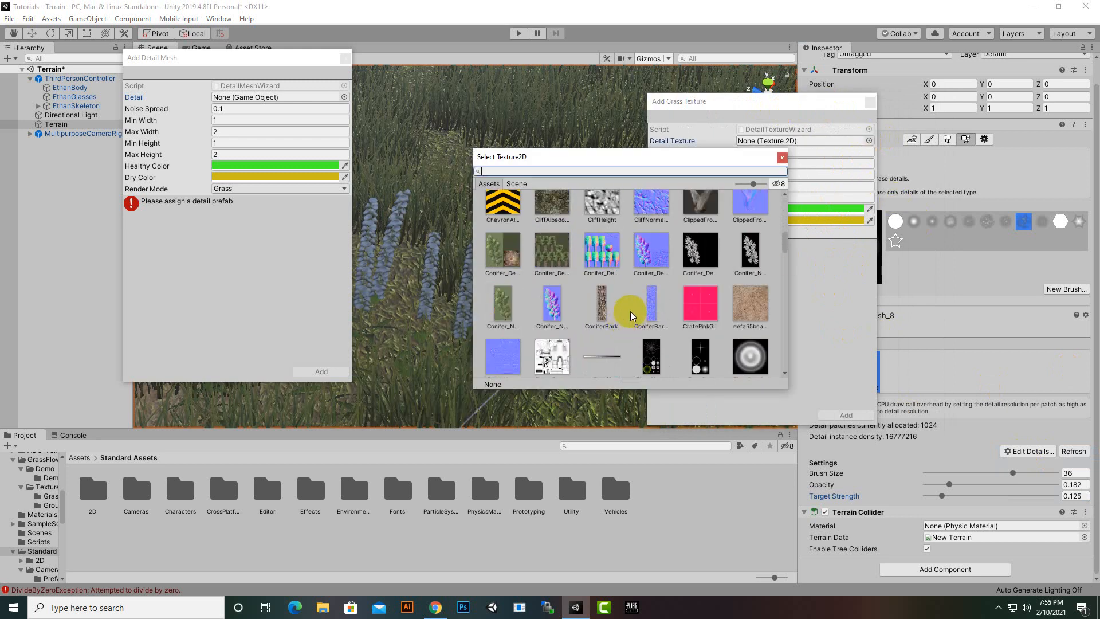
pyautogui.scroll(-5, 630, 311)
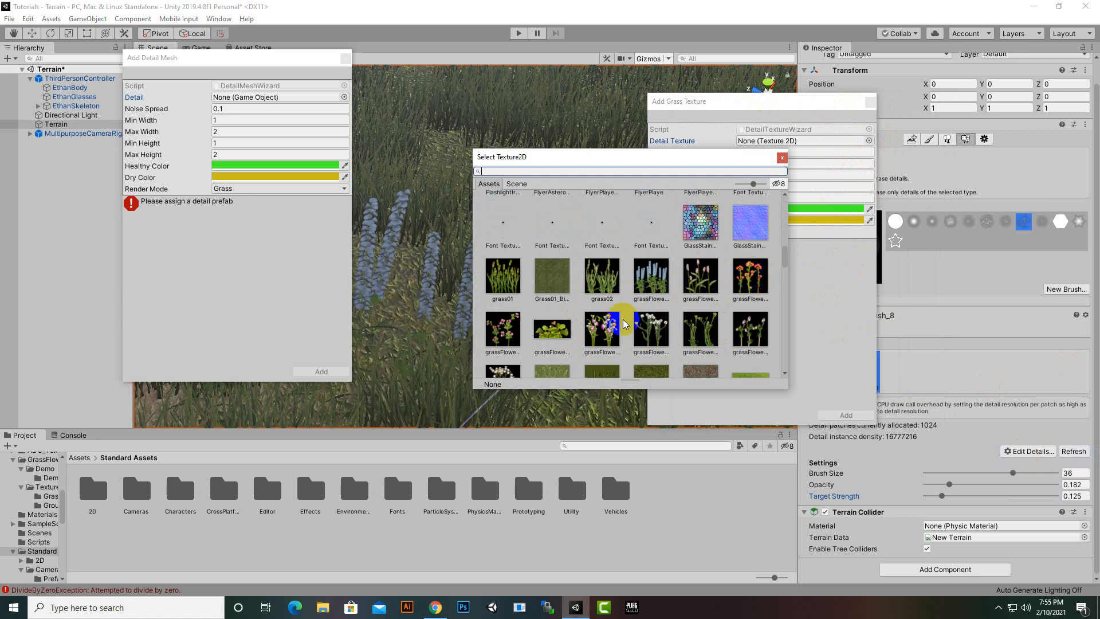
pyautogui.doubleClick(600, 341)
pyautogui.click(833, 413)
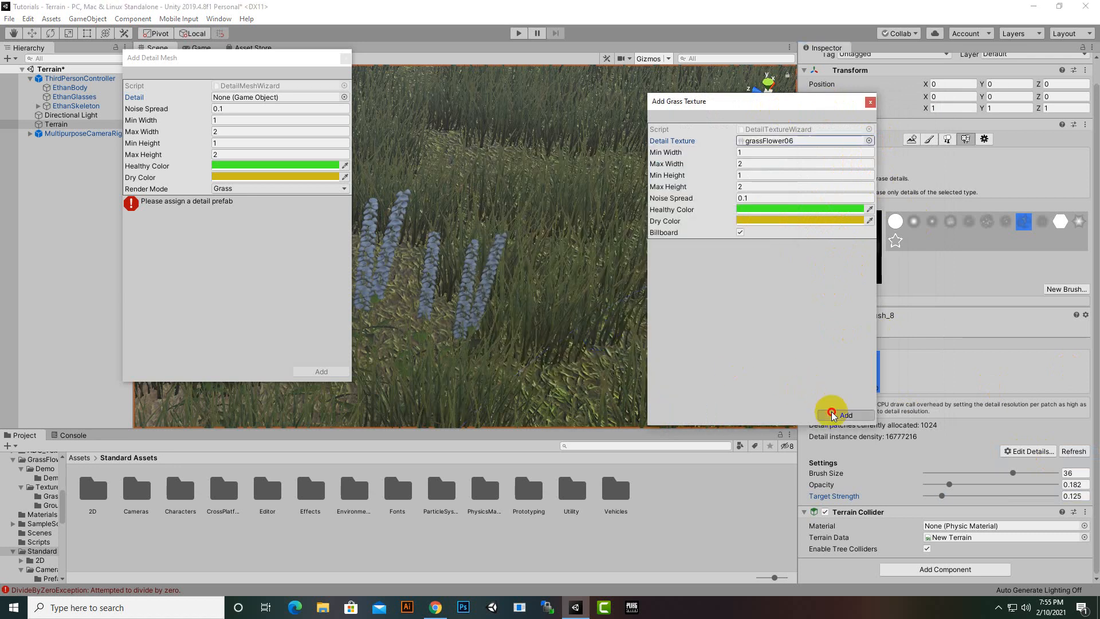
# Set the grassFlower06 healthy color to light grey and its dry color to grey BCBCBC, and add the detail to the terrain.
pyautogui.click(820, 211)
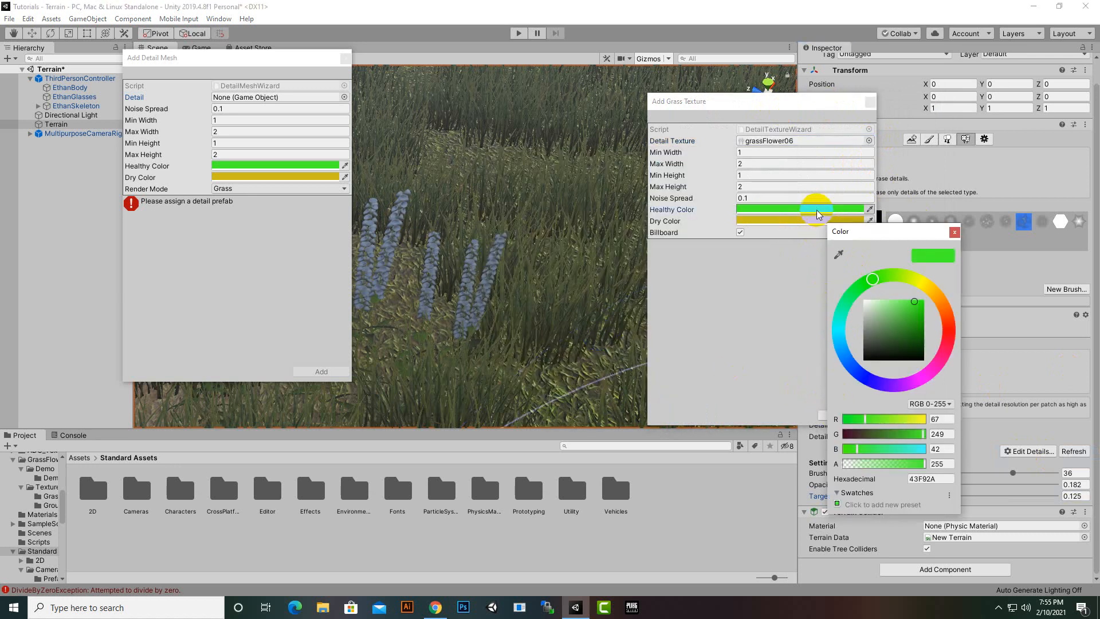
pyautogui.moveTo(884, 344); pyautogui.dragTo(847, 316)
pyautogui.click(937, 232)
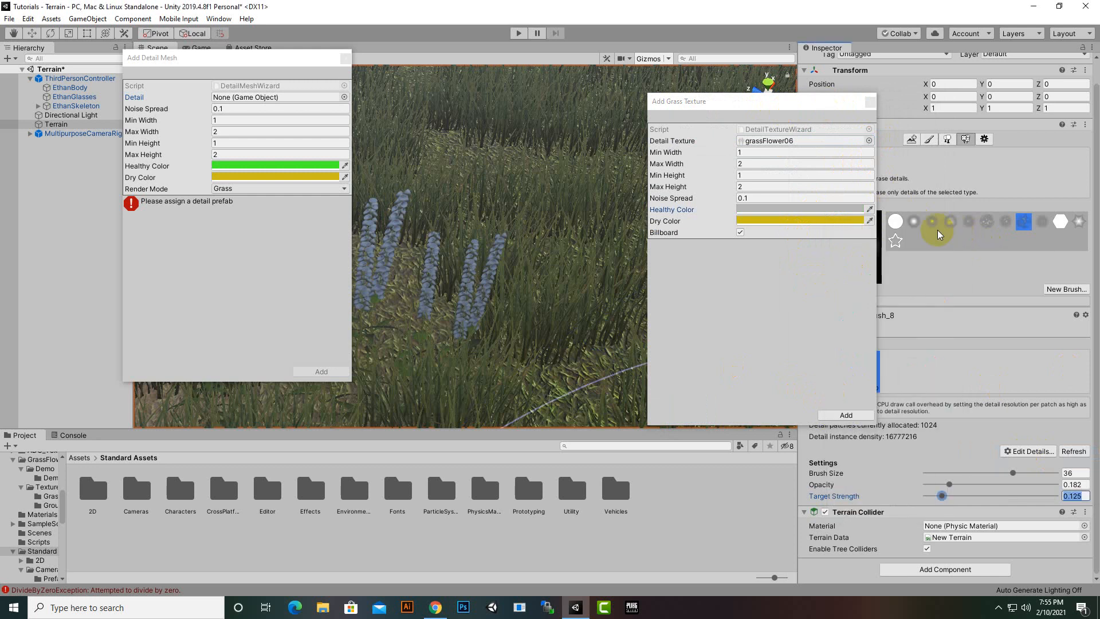
pyautogui.click(850, 227)
pyautogui.click(859, 317)
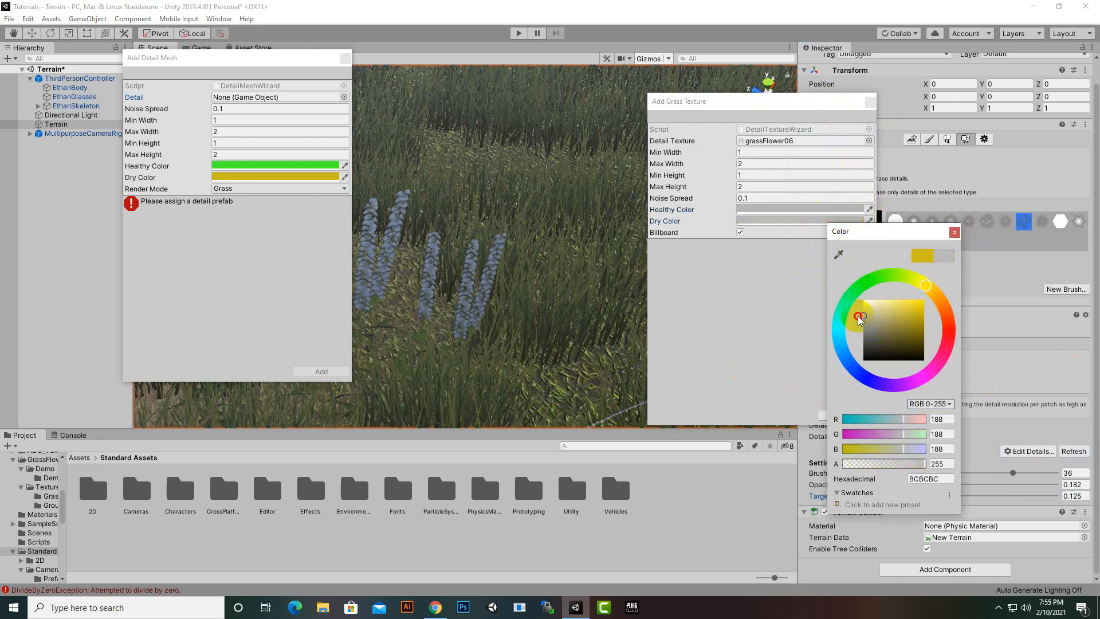
pyautogui.click(951, 231)
pyautogui.click(846, 415)
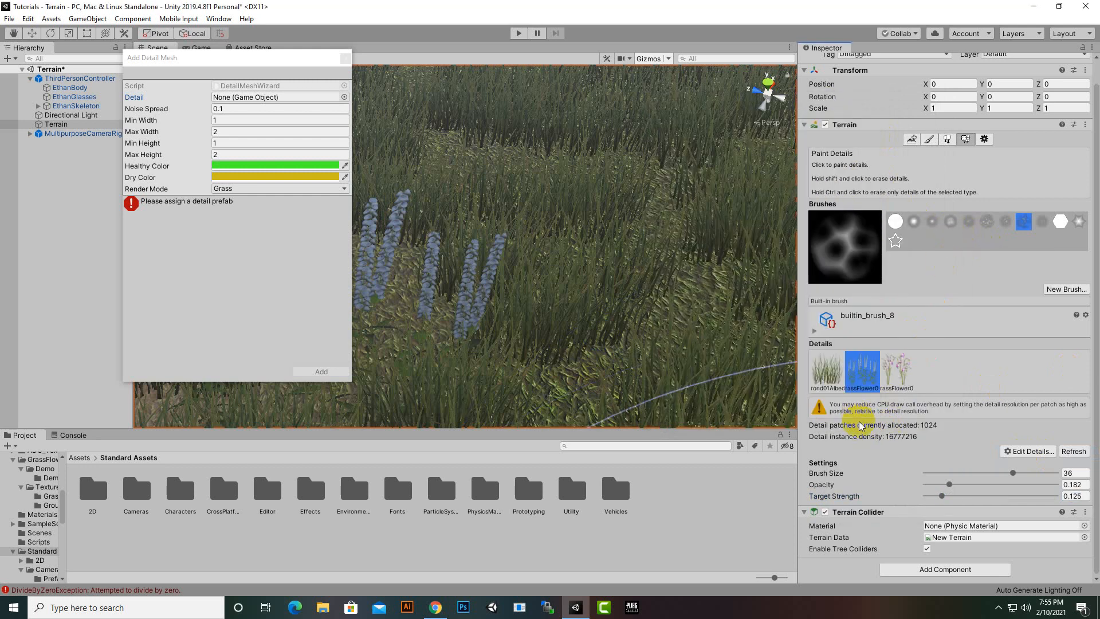
# Paint grassFlower06 flowers over the grass field among the blue flowers and inspect them up close.
pyautogui.click(900, 375)
pyautogui.scroll(-6, 599, 246)
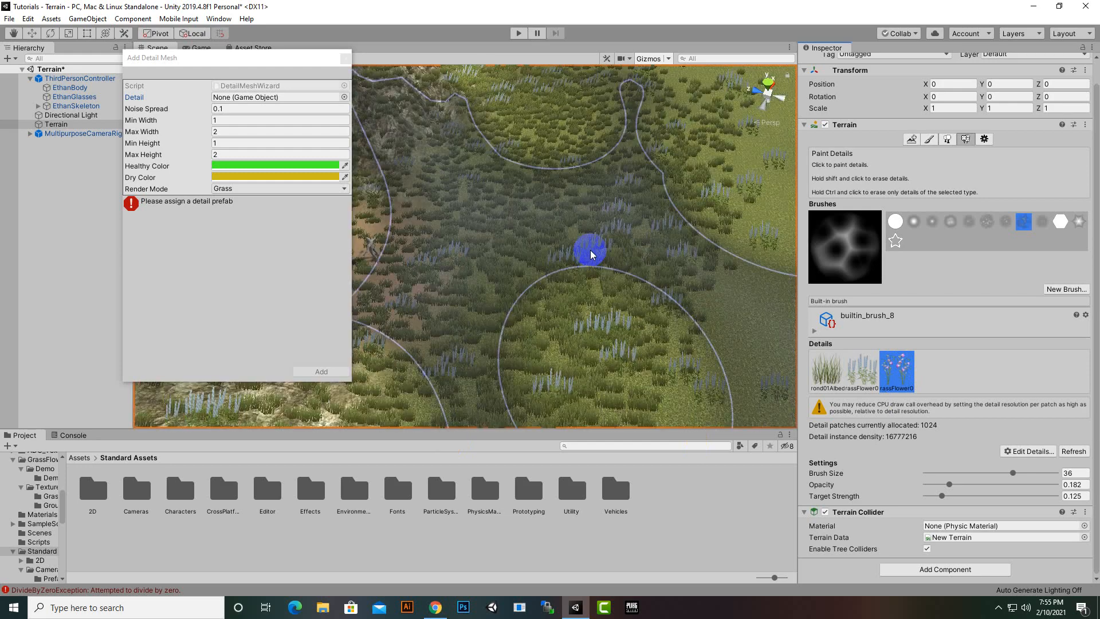
pyautogui.scroll(-8, 591, 249)
pyautogui.click(511, 223)
pyautogui.scroll(-6, 511, 223)
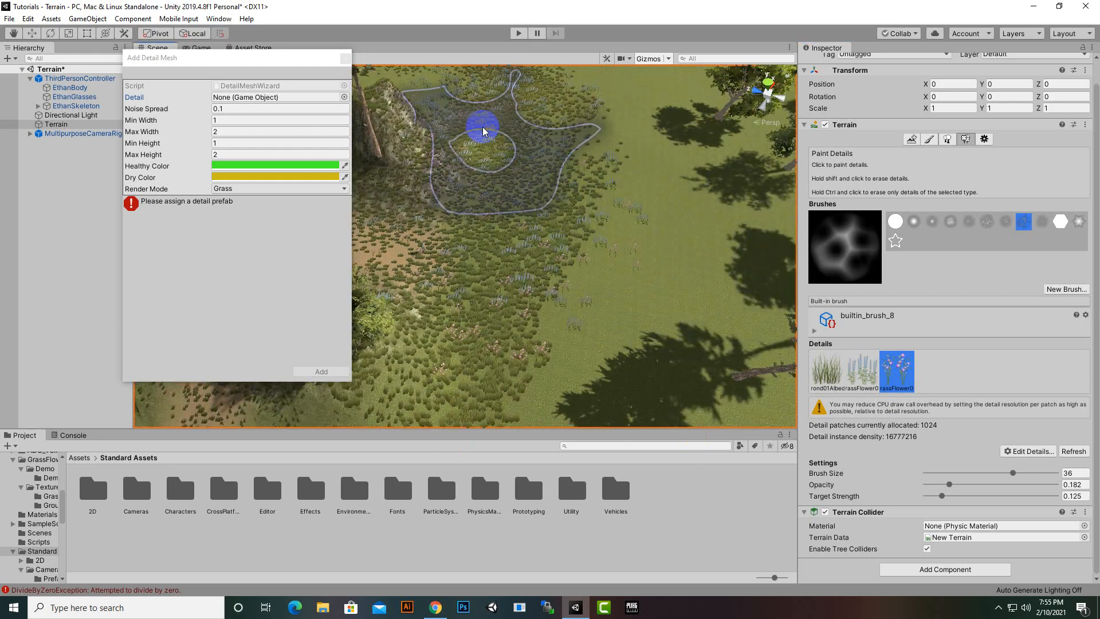
pyautogui.scroll(8, 582, 263)
pyautogui.moveTo(591, 201); pyautogui.dragTo(554, 134, button='middle')
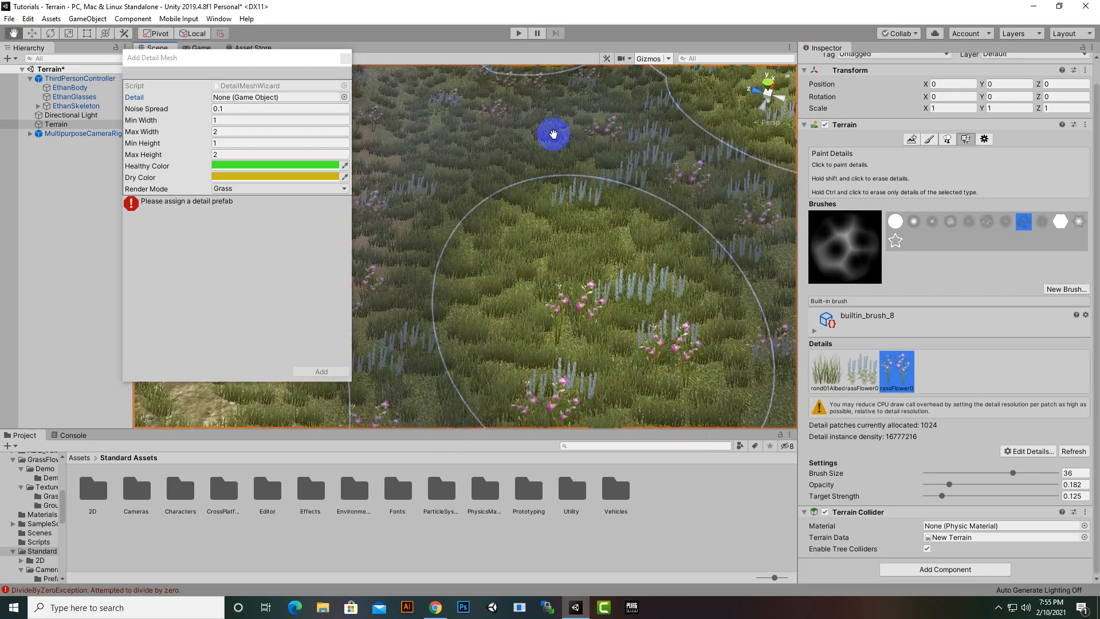
pyautogui.scroll(10, 559, 86)
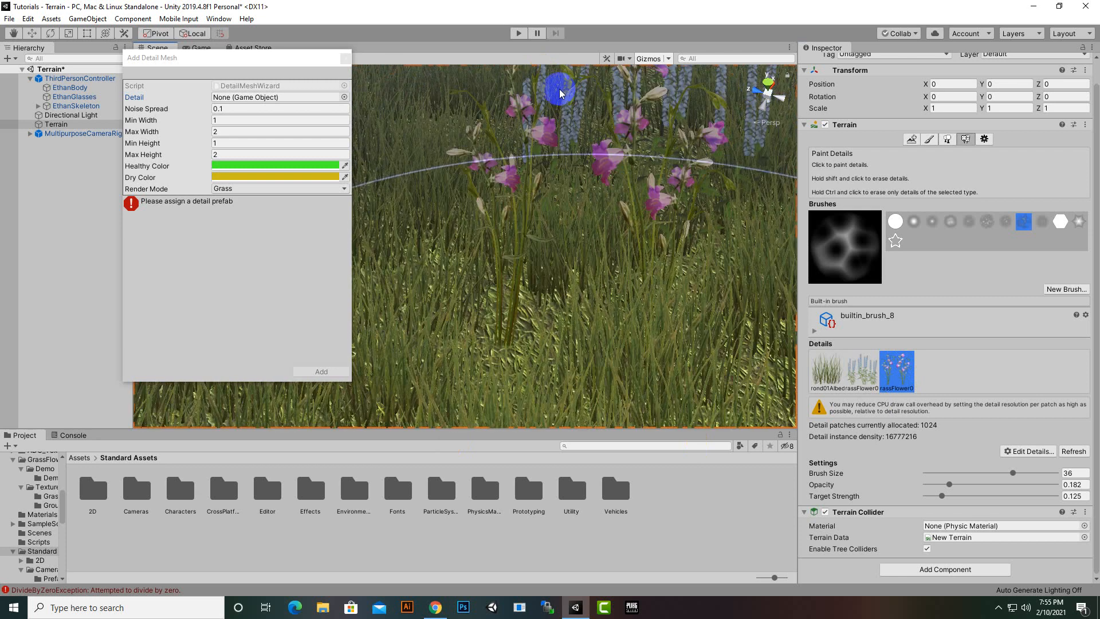
pyautogui.scroll(-10, 559, 218)
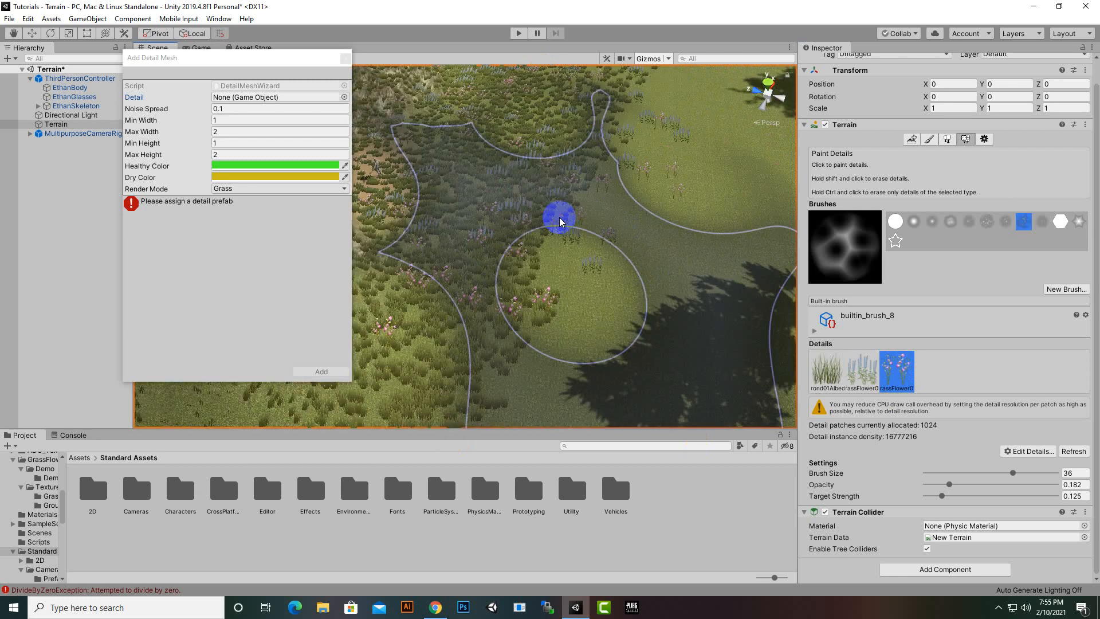
# Inspect the painted flowers around the rocky passage and dismiss the unfinished detail mesh setup without adding one.
pyautogui.scroll(-5, 559, 218)
pyautogui.moveTo(577, 243); pyautogui.dragTo(751, 285, button='middle')
pyautogui.scroll(-2, 751, 285)
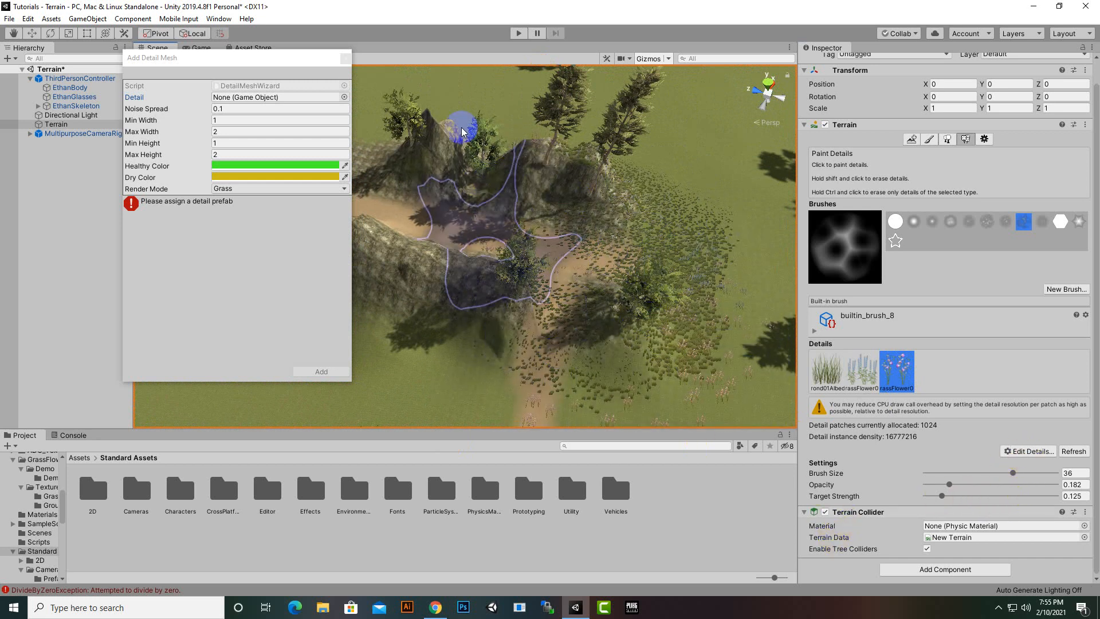
pyautogui.scroll(10, 657, 276)
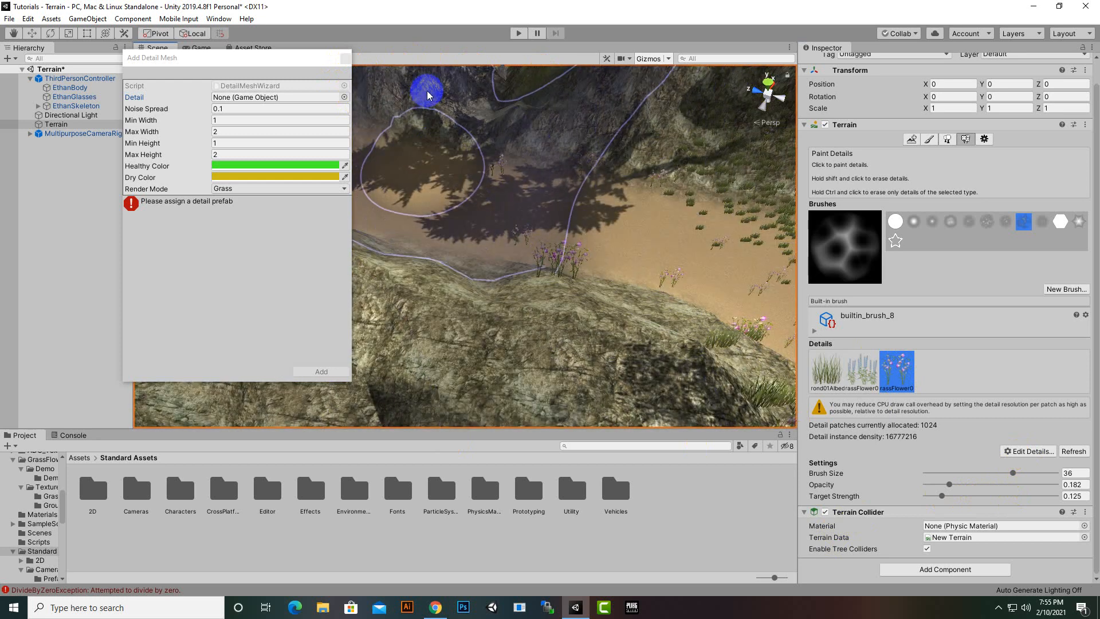
pyautogui.click(345, 58)
pyautogui.scroll(3, 671, 134)
pyautogui.moveTo(671, 135); pyautogui.dragTo(486, 116, button='middle')
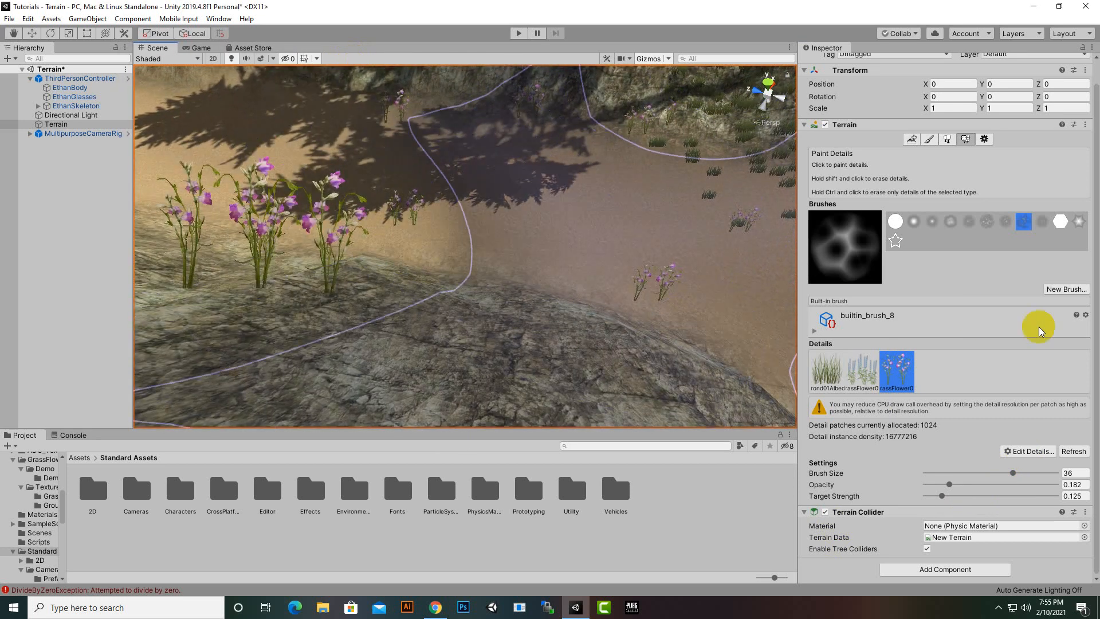
# Edit the grassFlower01 terrain detail to use the grassFlower03 texture and apply the change.
pyautogui.click(1056, 451)
pyautogui.click(865, 372)
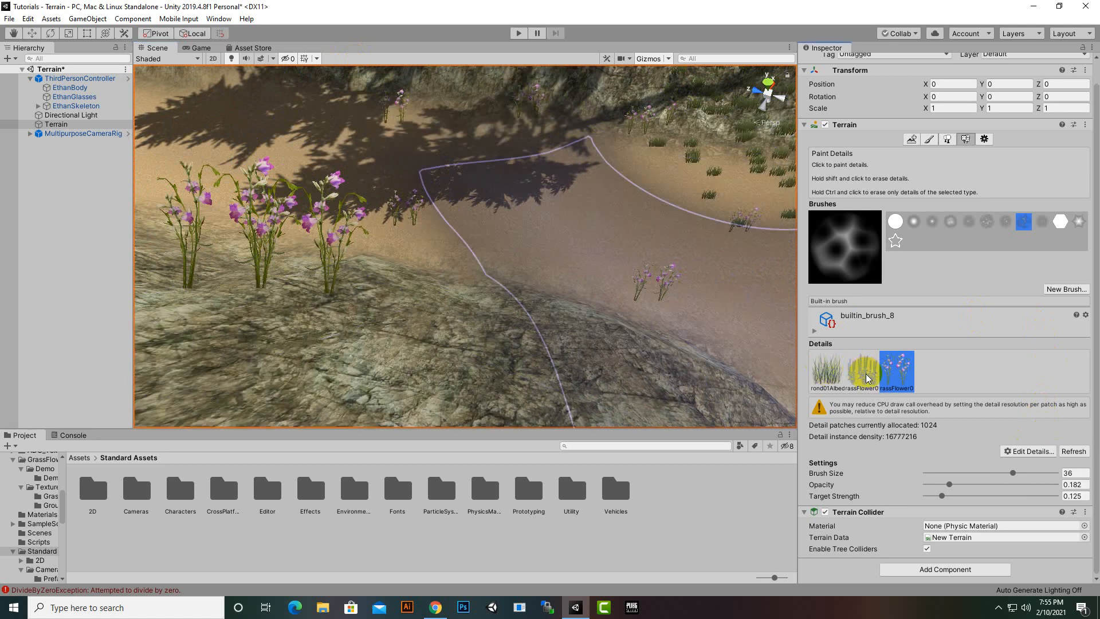
pyautogui.click(863, 383)
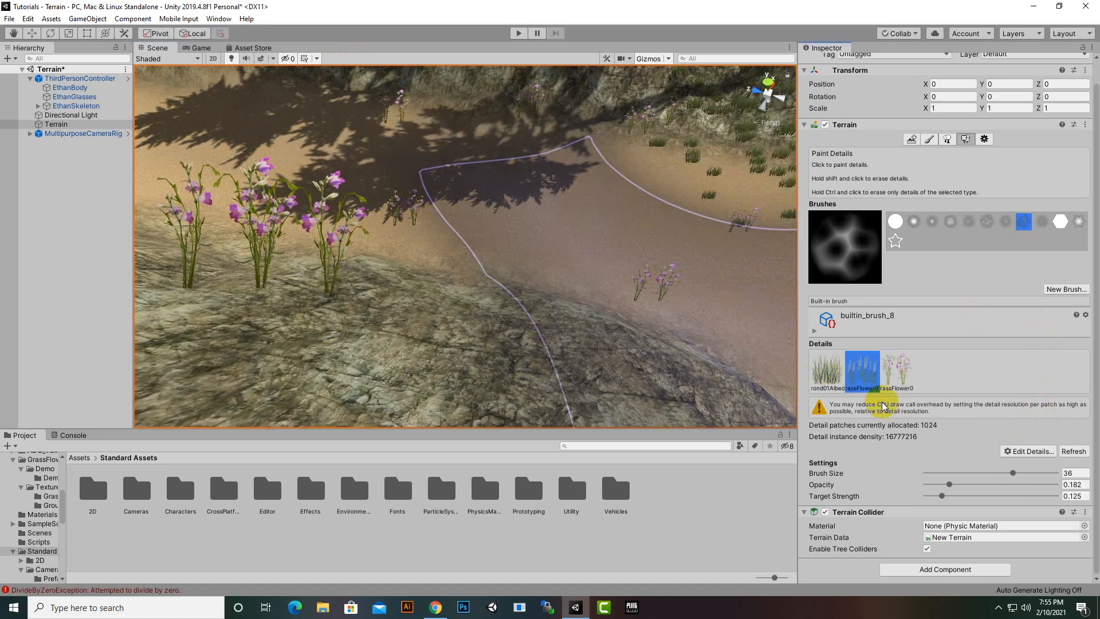
pyautogui.click(1034, 451)
pyautogui.click(1034, 483)
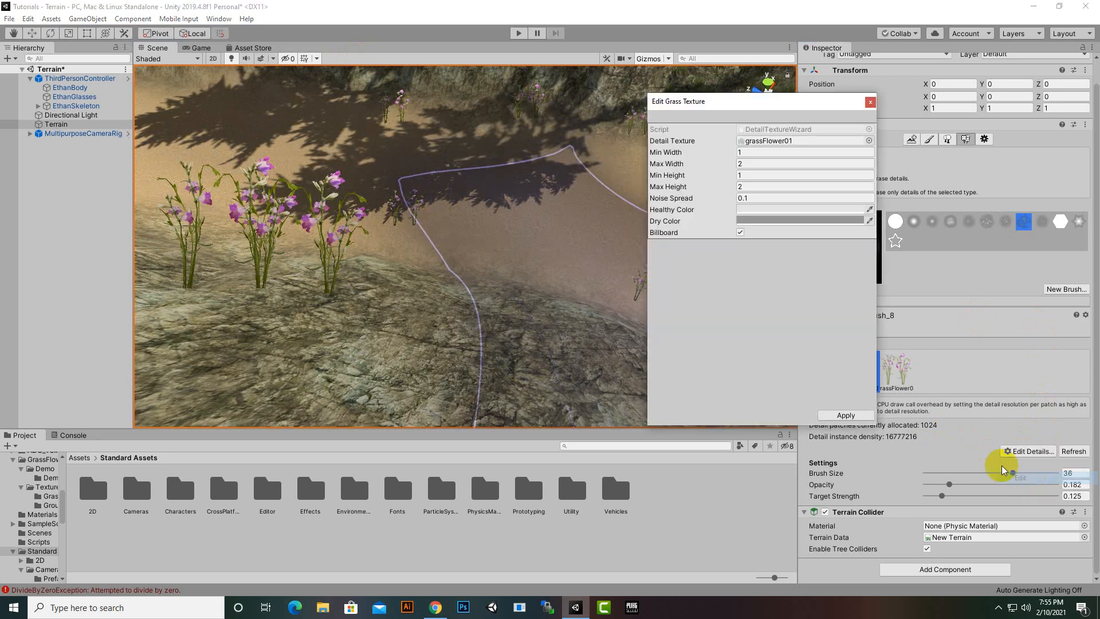
pyautogui.click(869, 140)
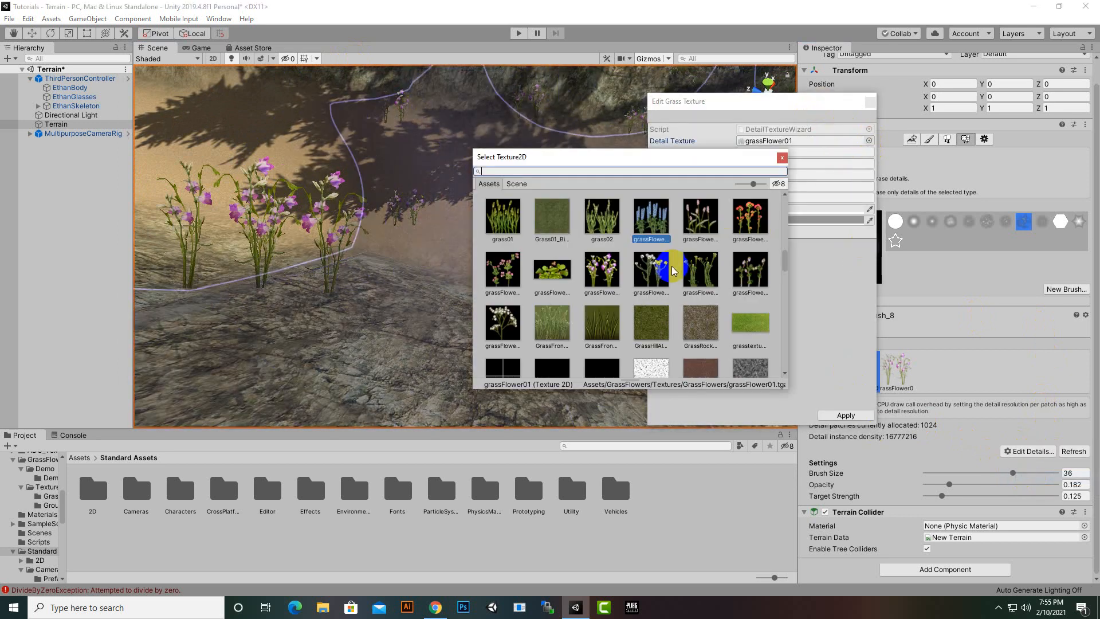
pyautogui.click(749, 216)
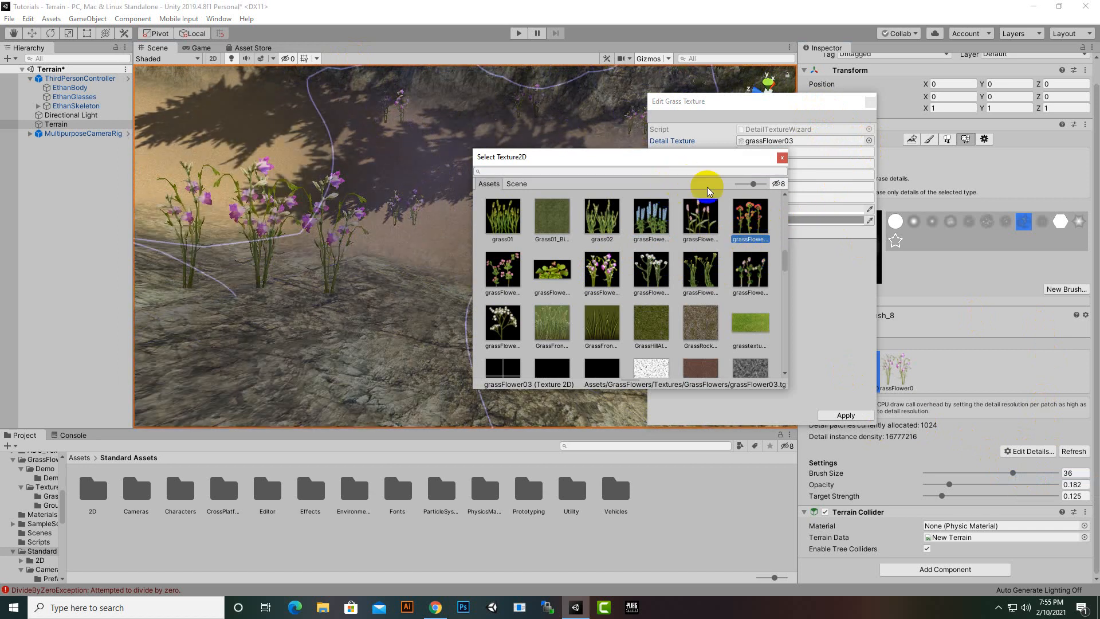
pyautogui.click(815, 348)
pyautogui.click(835, 416)
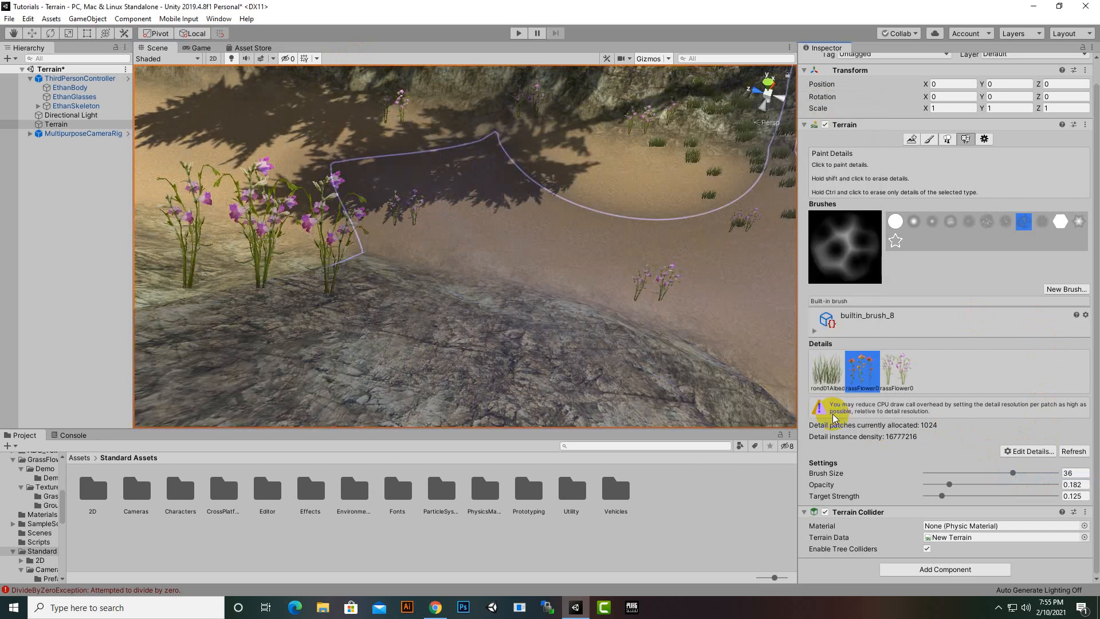
# Examine the red flowers, rocky hills and dirt paths from several angles around the terrain.
pyautogui.scroll(-4, 574, 306)
pyautogui.moveTo(613, 274); pyautogui.dragTo(553, 226, button='middle')
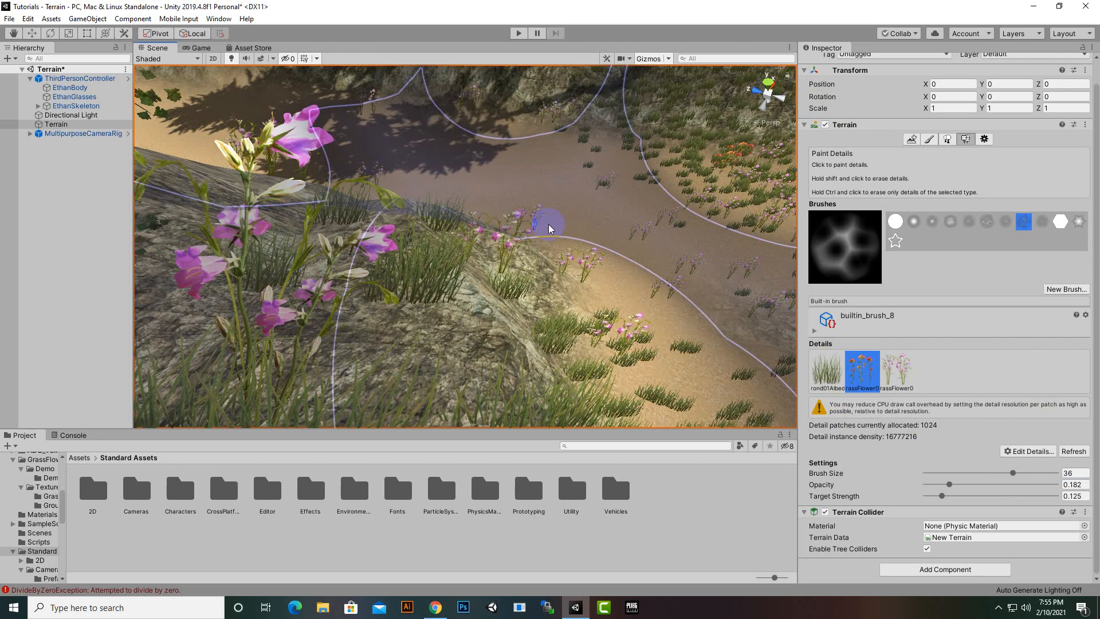
pyautogui.scroll(-10, 551, 225)
pyautogui.moveTo(555, 242)
pyautogui.mouseDown()
pyautogui.moveTo(513, 282)
pyautogui.moveTo(528, 307)
pyautogui.mouseUp()
pyautogui.scroll(-4, 487, 283)
pyautogui.moveTo(393, 283)
pyautogui.keyDown('alt'); pyautogui.mouseDown()
pyautogui.moveTo(633, 393)
pyautogui.moveTo(737, 258)
pyautogui.moveTo(558, 233)
pyautogui.mouseUp(); pyautogui.keyUp('alt')
pyautogui.scroll(-6, 551, 335)
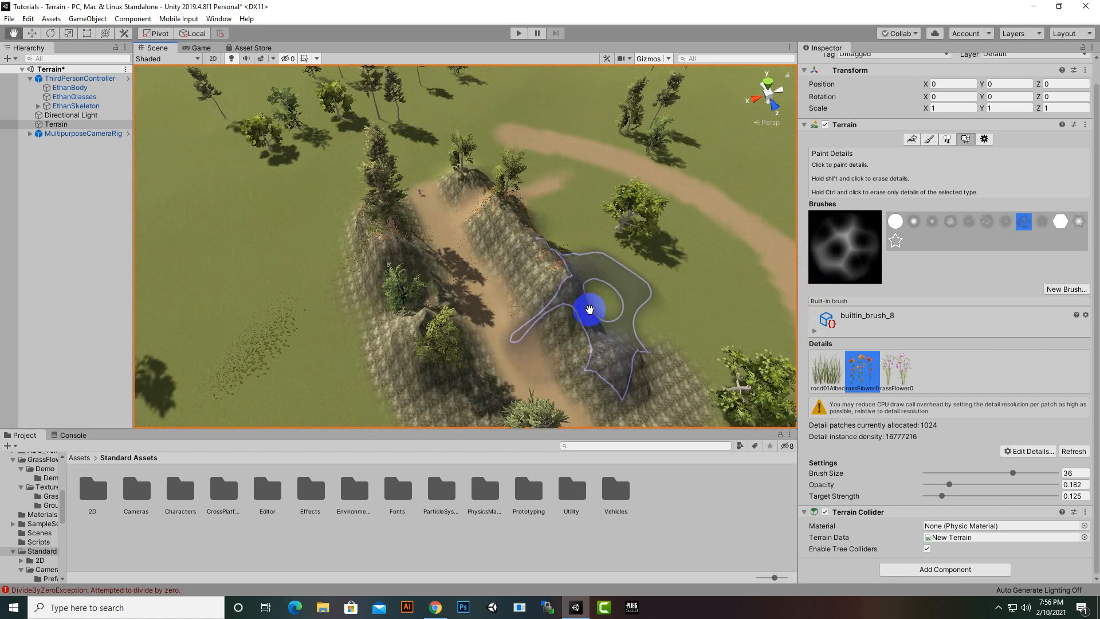
pyautogui.moveTo(589, 310); pyautogui.dragTo(484, 221, button='middle')
pyautogui.scroll(6, 385, 203)
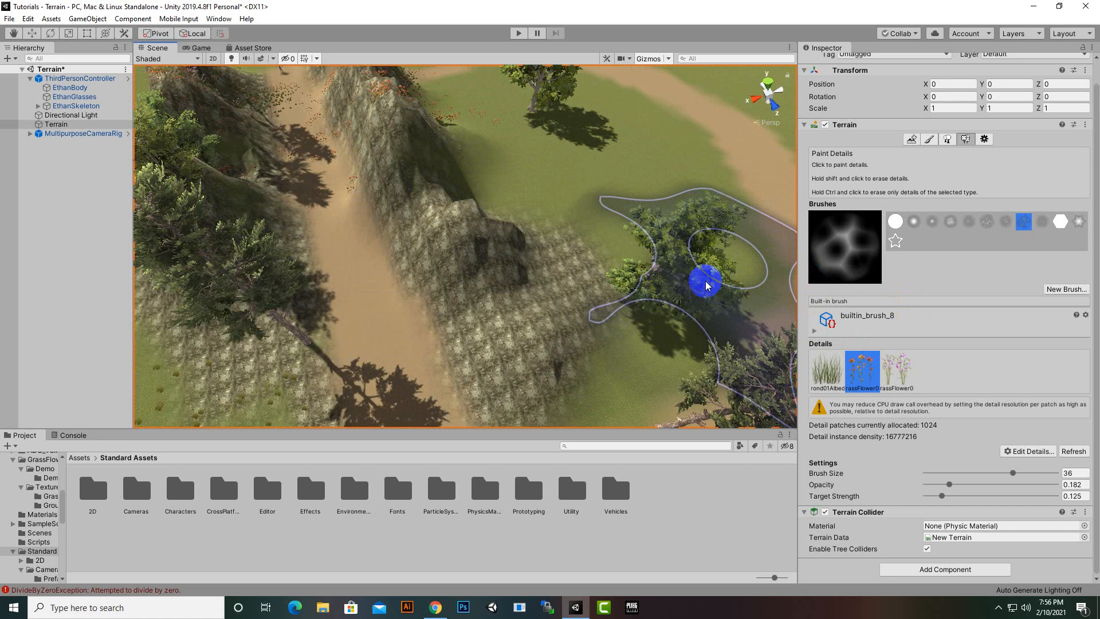
pyautogui.moveTo(706, 281); pyautogui.dragTo(564, 355)
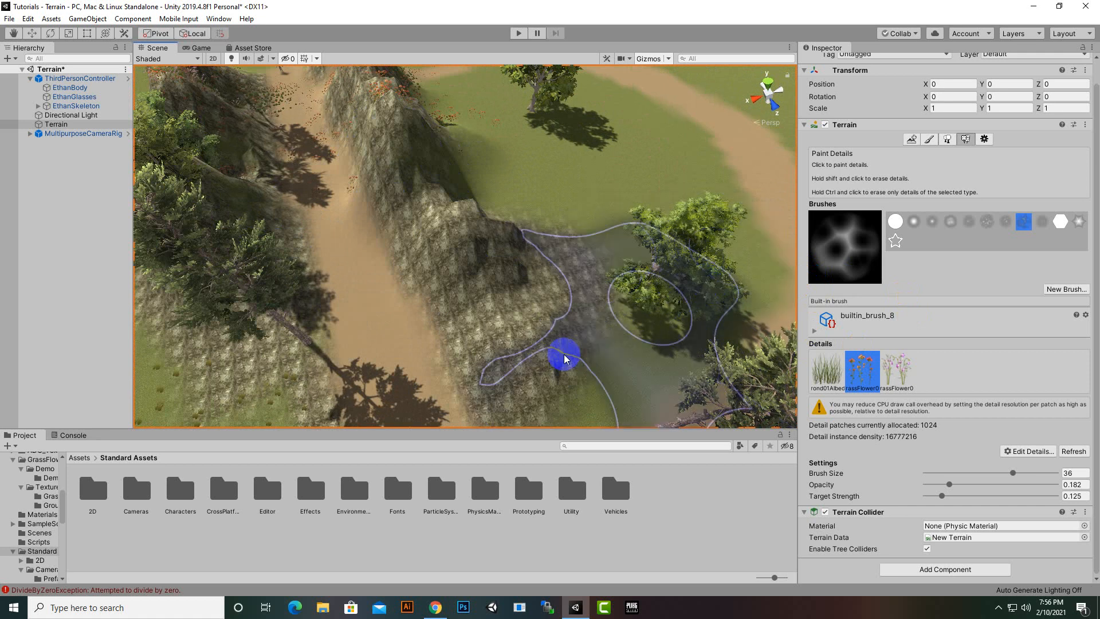
pyautogui.scroll(-4, 237, 278)
pyautogui.moveTo(375, 258); pyautogui.dragTo(452, 186, button='middle')
pyautogui.scroll(3, 450, 190)
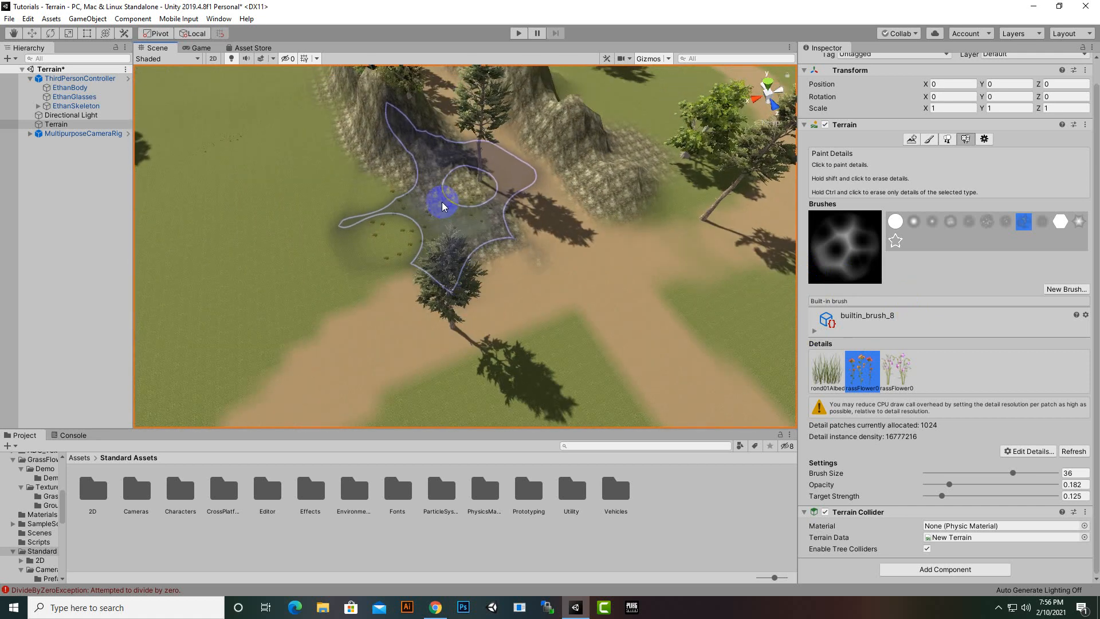
pyautogui.scroll(8, 544, 187)
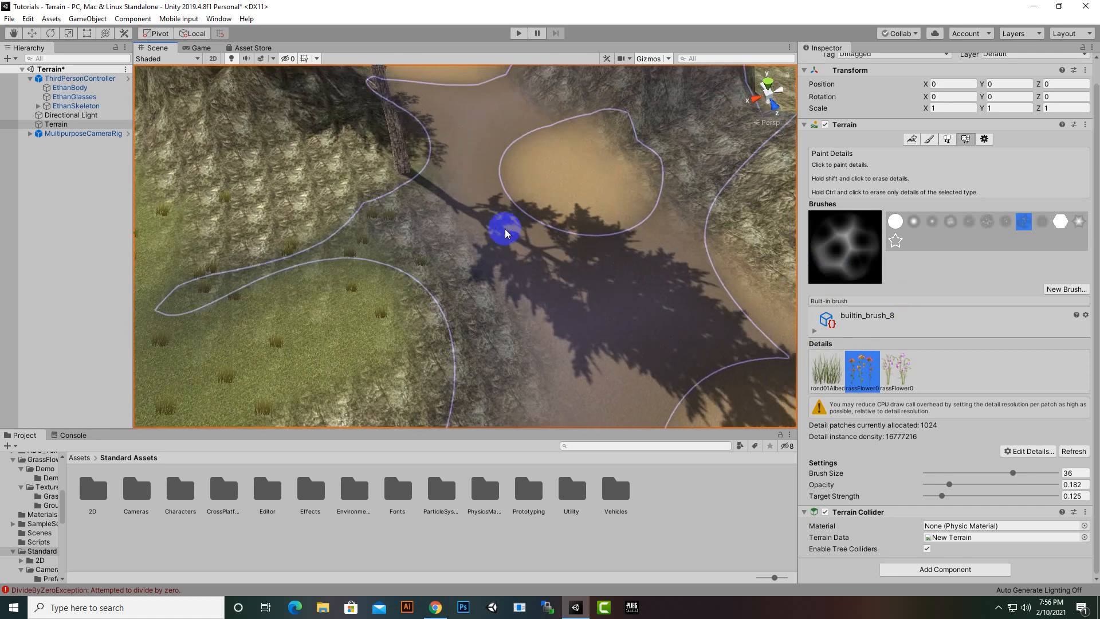
# Review the Terrain Tools Sample Asset Pack page in the Asset Store and return to the scene.
pyautogui.click(262, 47)
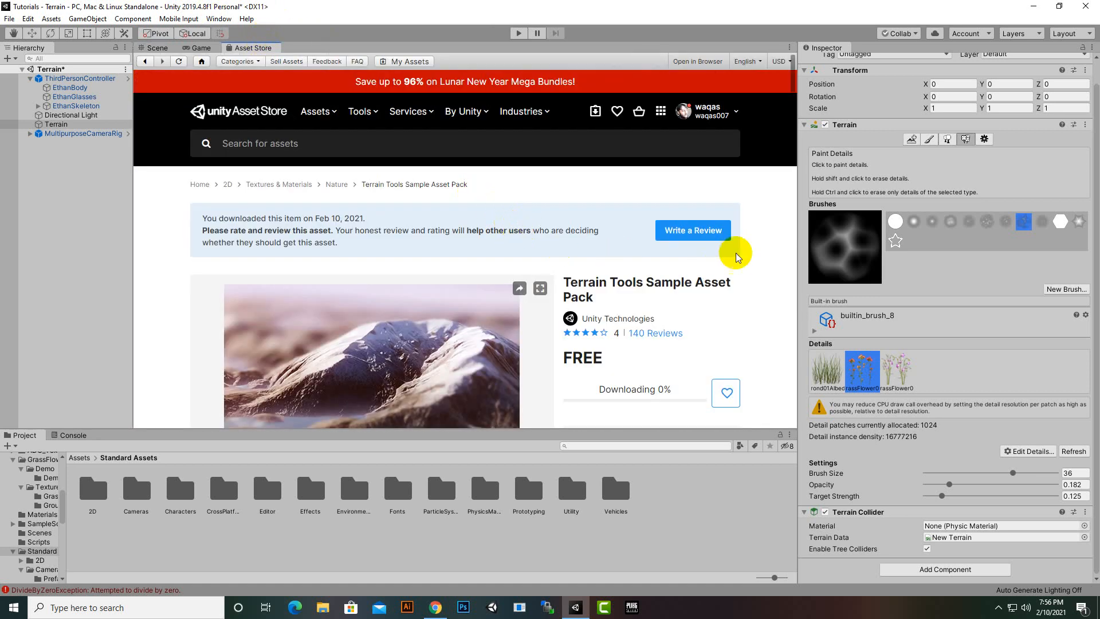
pyautogui.scroll(-1, 660, 378)
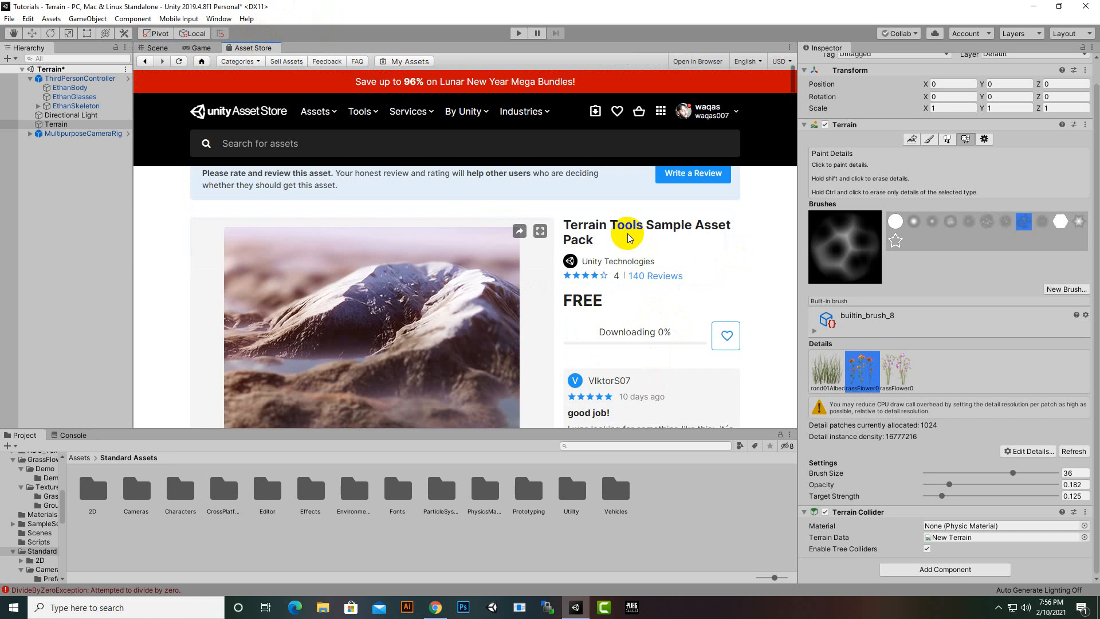
pyautogui.scroll(-4, 545, 226)
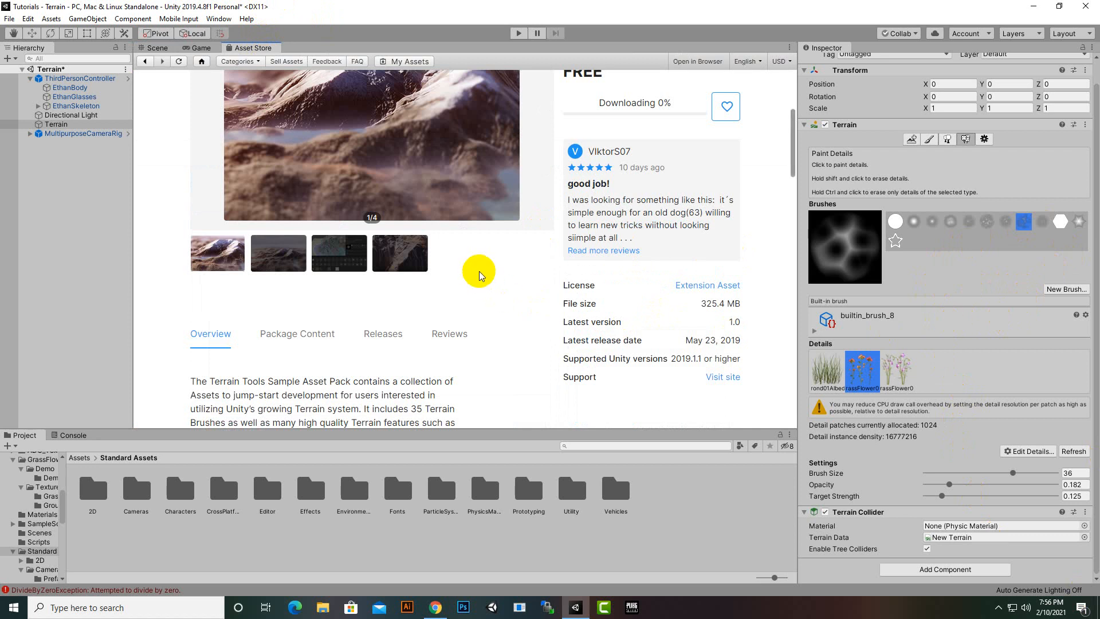
pyautogui.scroll(5, 452, 310)
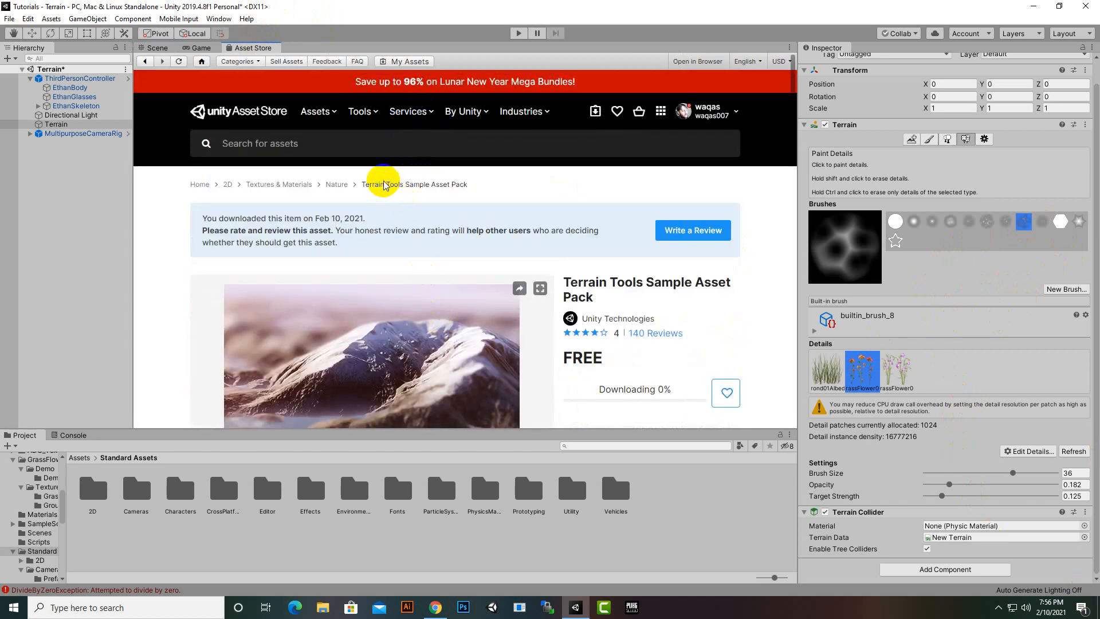
pyautogui.click(156, 48)
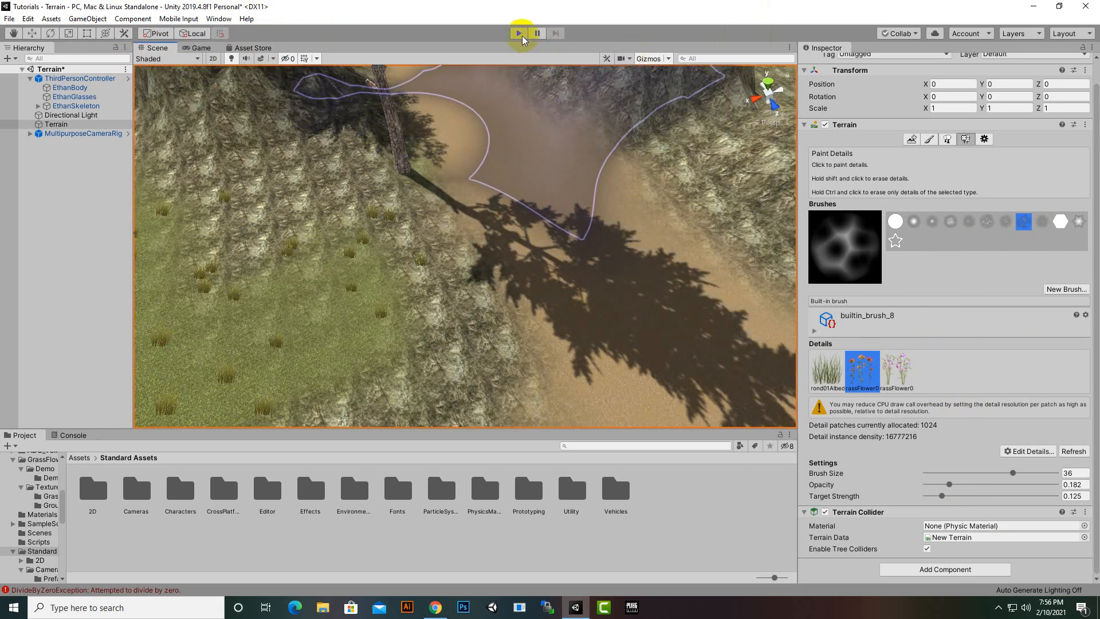
# Play the scene, walk the third-person character through the grass and flowers, and stop the playback.
pyautogui.click(519, 32)
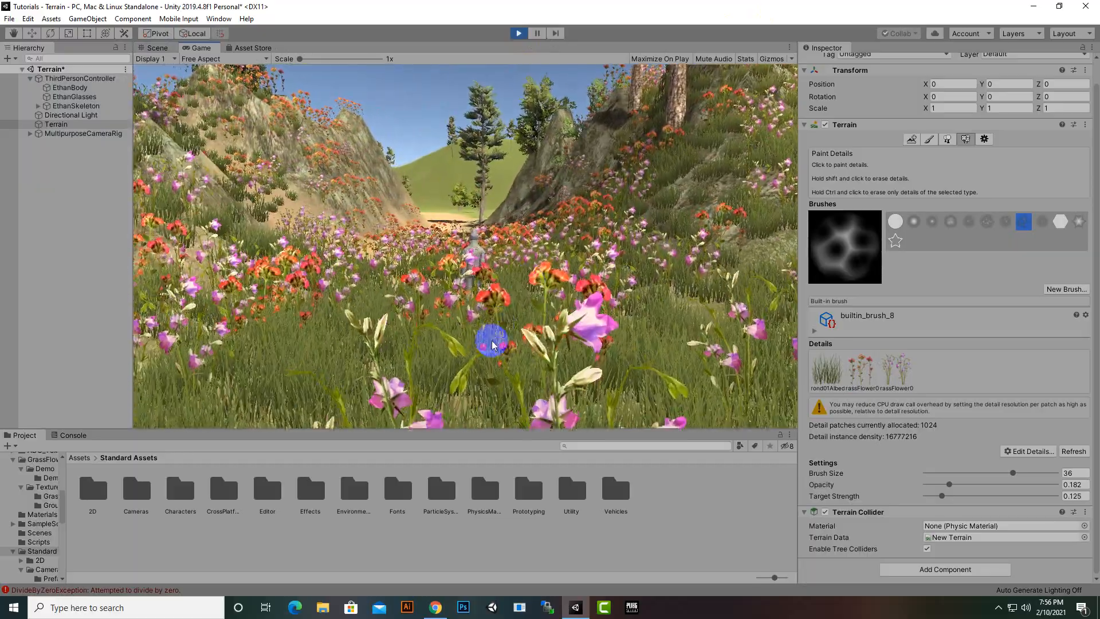
pyautogui.press('w')
pyautogui.press('w')
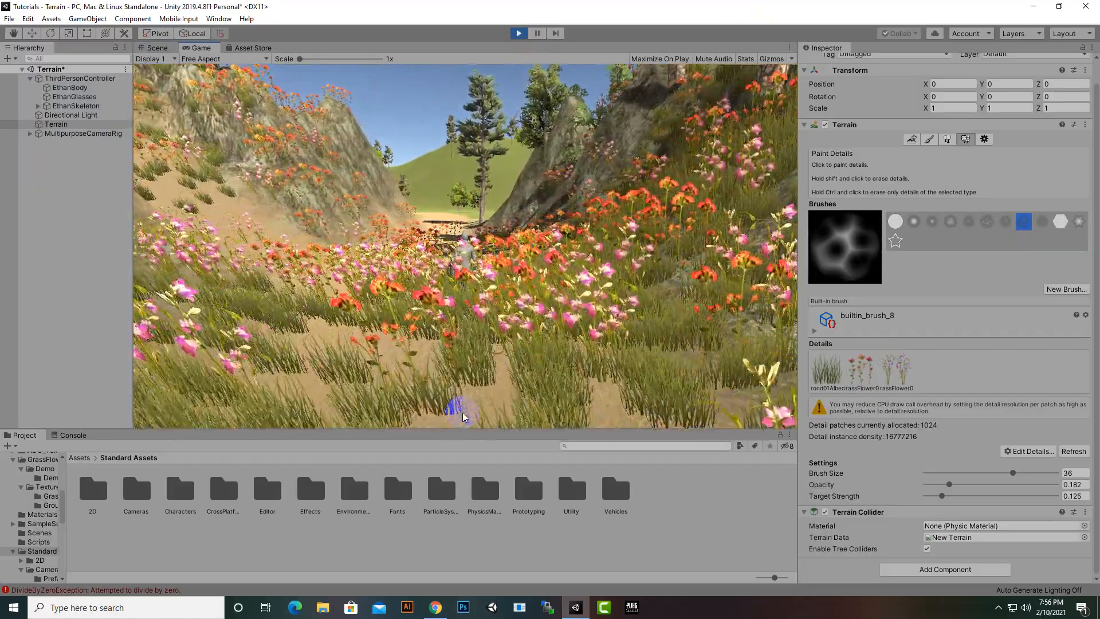
pyautogui.press('w')
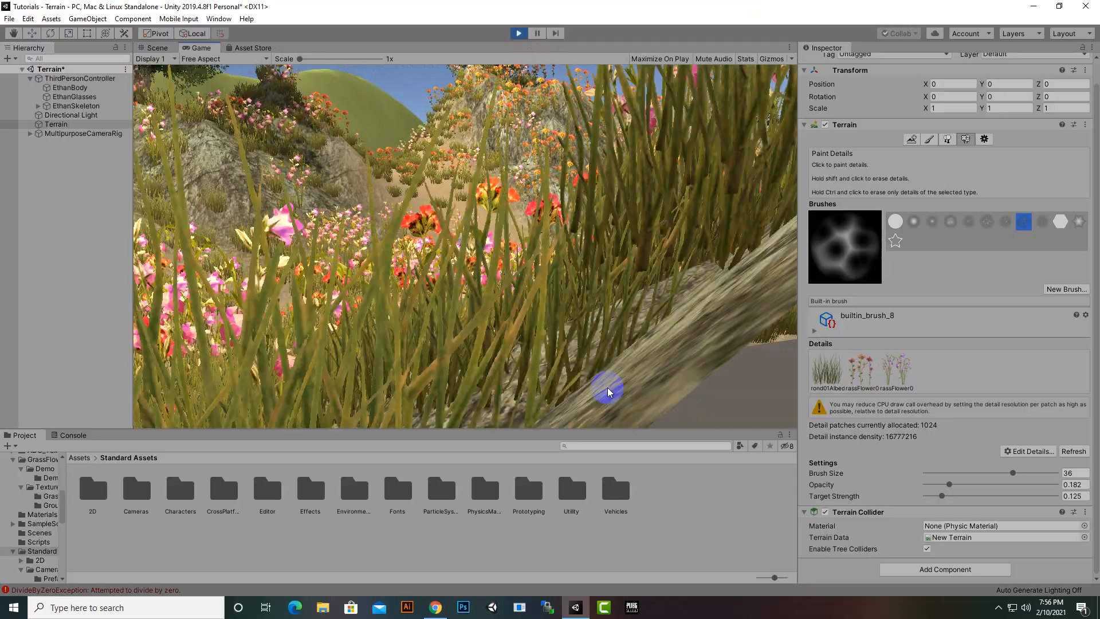
pyautogui.press('w')
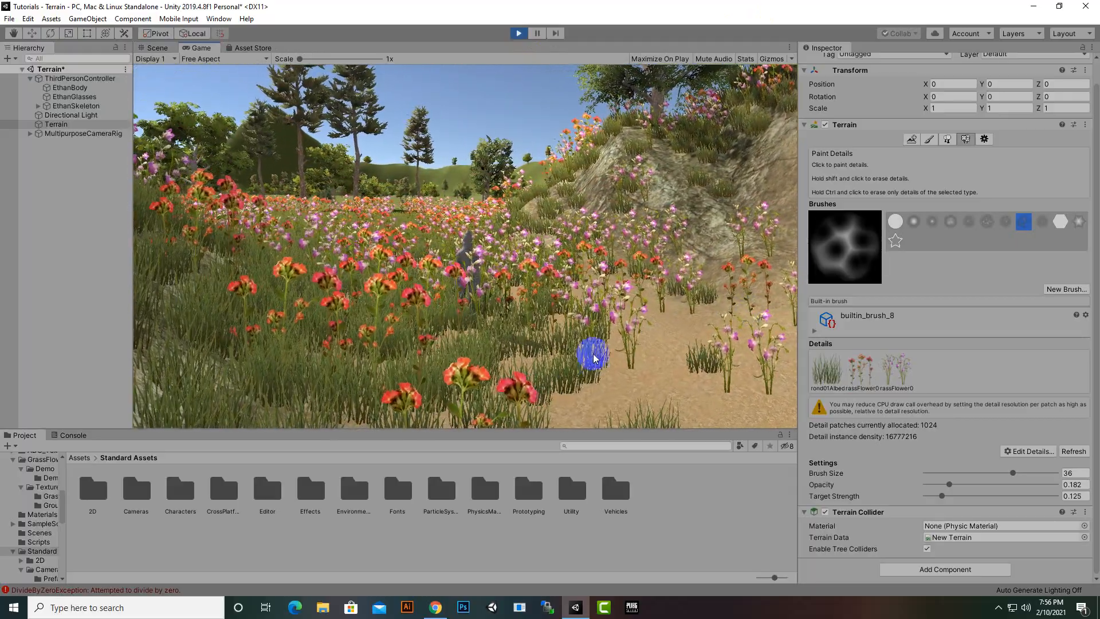
pyautogui.press('d')
pyautogui.press('s')
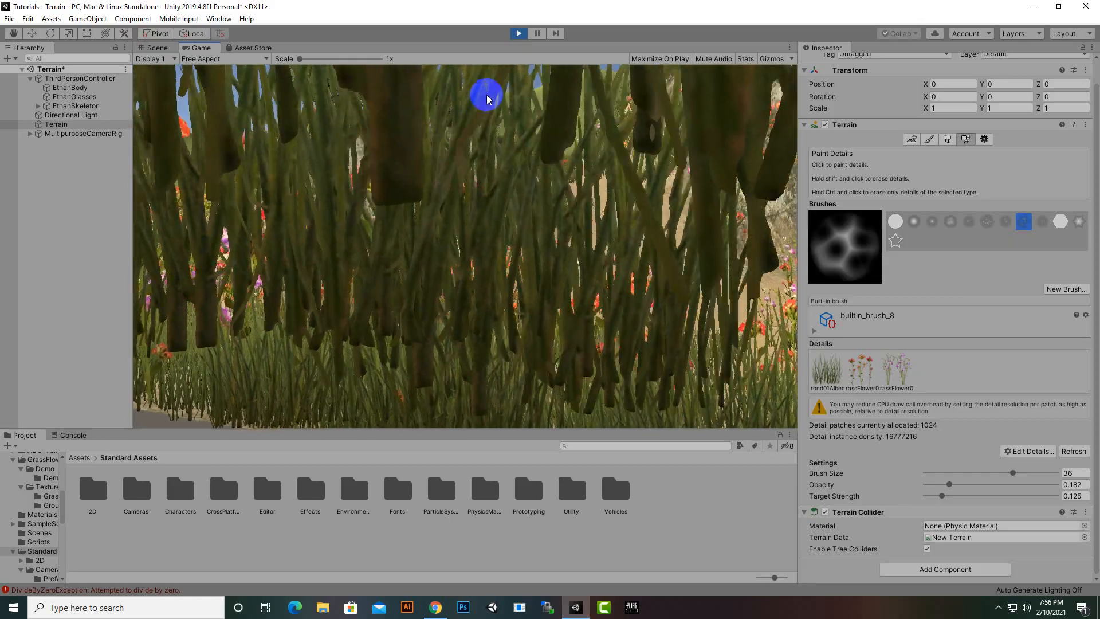
pyautogui.click(521, 36)
# Survey the whole terrain and examine the flower field beside the rocky hills and trees.
pyautogui.scroll(-8, 367, 302)
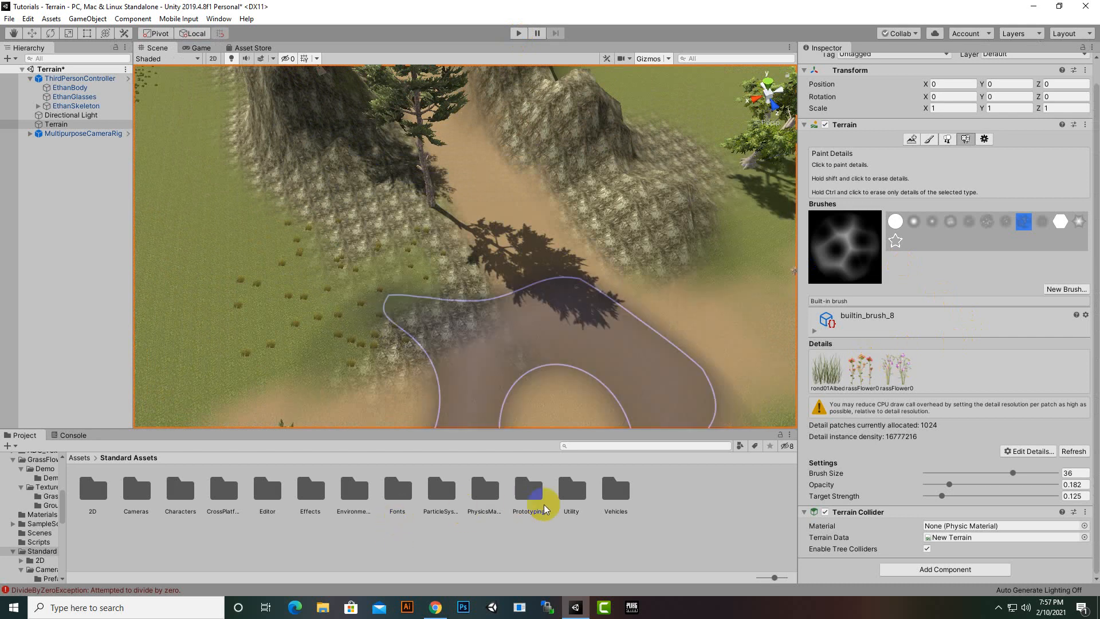
pyautogui.scroll(-6, 619, 243)
pyautogui.scroll(-5, 648, 349)
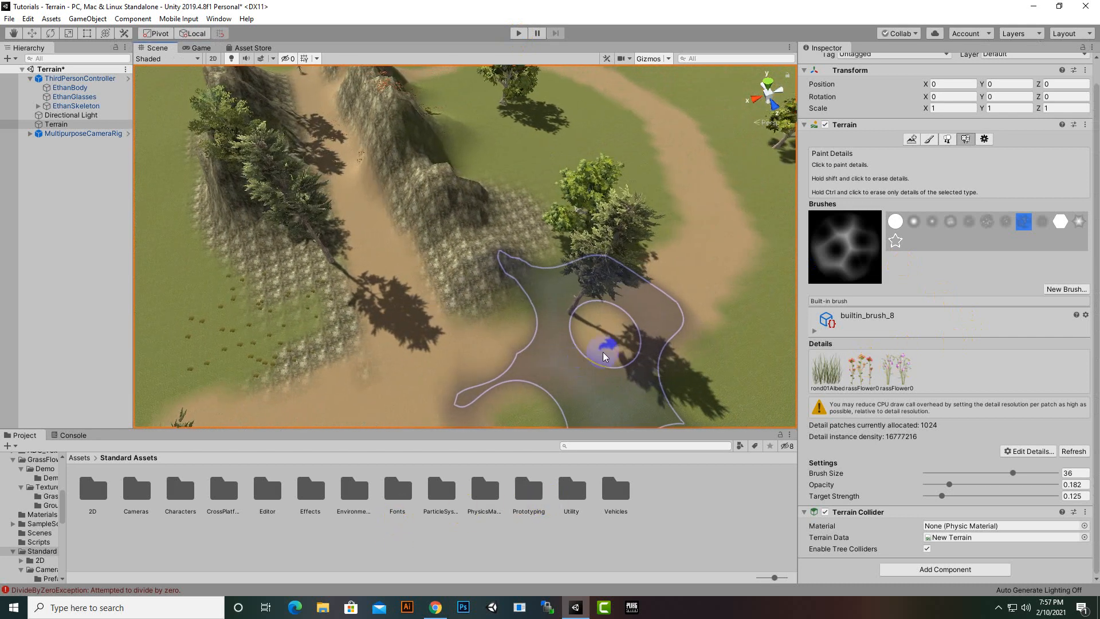
pyautogui.scroll(-3, 647, 252)
pyautogui.moveTo(638, 255); pyautogui.dragTo(646, 311, button='middle')
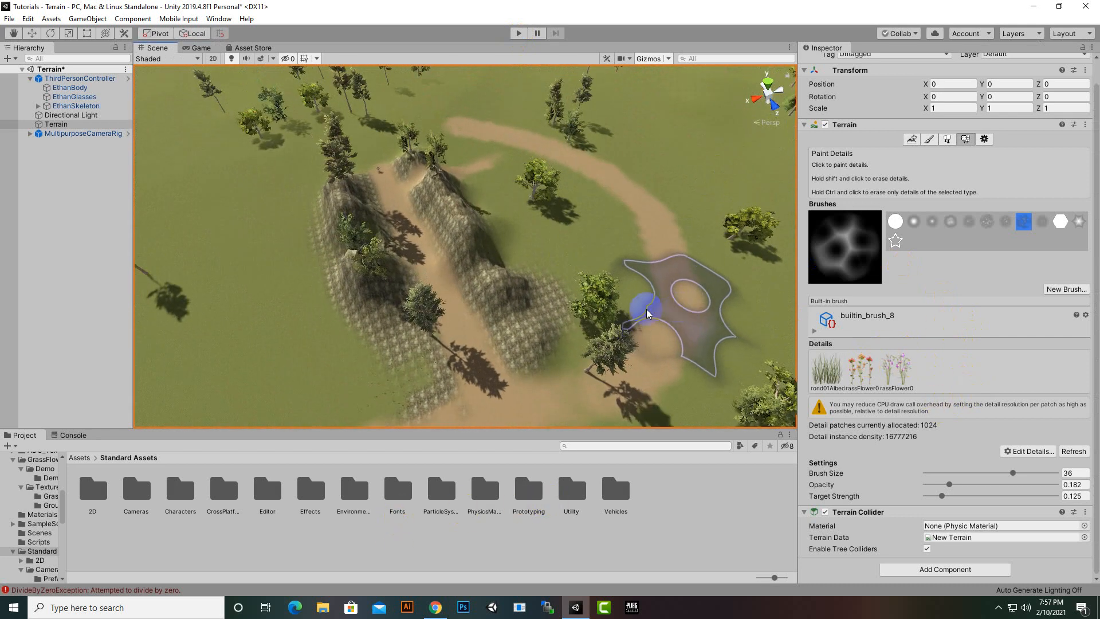
pyautogui.scroll(3, 426, 286)
pyautogui.moveTo(442, 288); pyautogui.dragTo(673, 348, button='middle')
pyautogui.scroll(2, 516, 270)
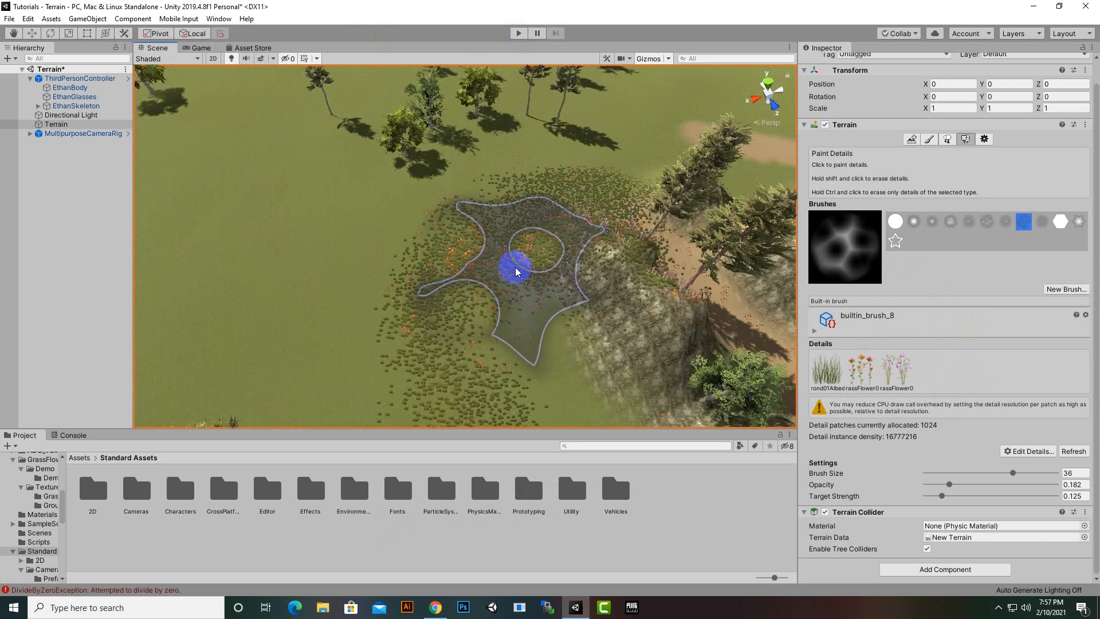
pyautogui.moveTo(516, 270); pyautogui.dragTo(368, 280, button='middle')
pyautogui.scroll(2, 412, 259)
pyautogui.scroll(1, 411, 259)
pyautogui.moveTo(702, 277)
pyautogui.mouseDown()
pyautogui.moveTo(418, 291)
pyautogui.moveTo(189, 267)
pyautogui.mouseUp()
# Create a Wind Zone object in the scene.
pyautogui.click(43, 171)
pyautogui.rightClick(44, 170)
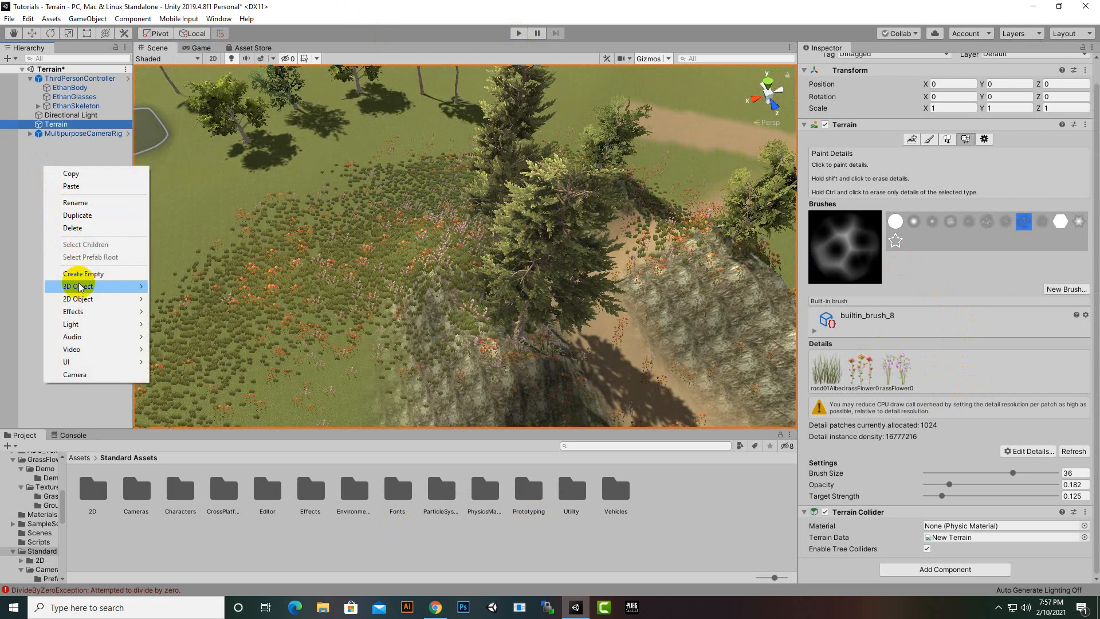
pyautogui.moveTo(115, 287)
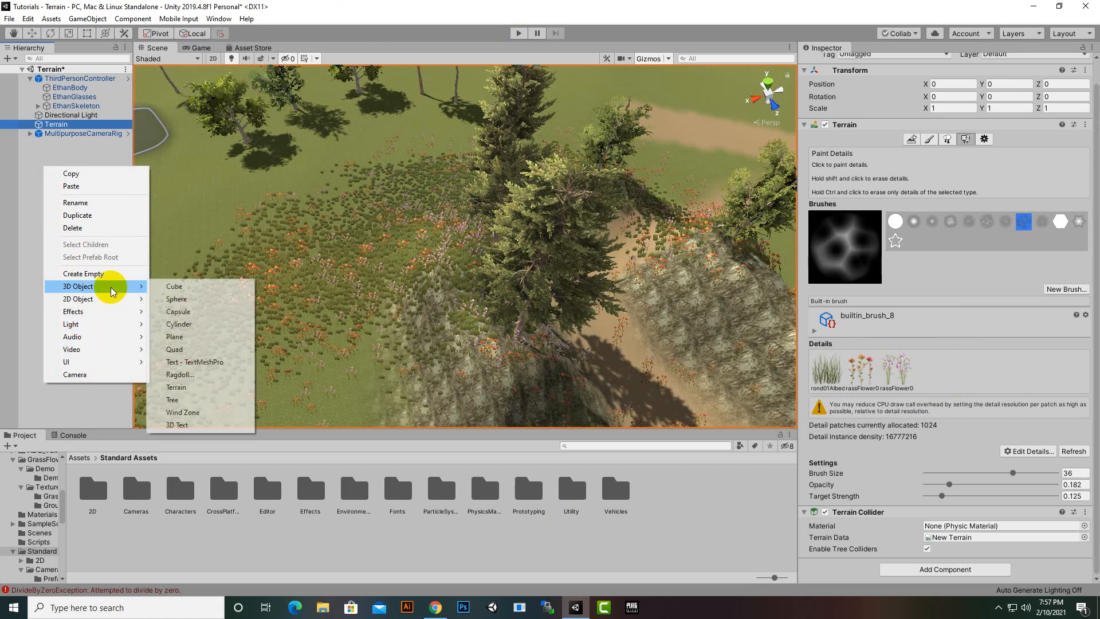
pyautogui.click(194, 412)
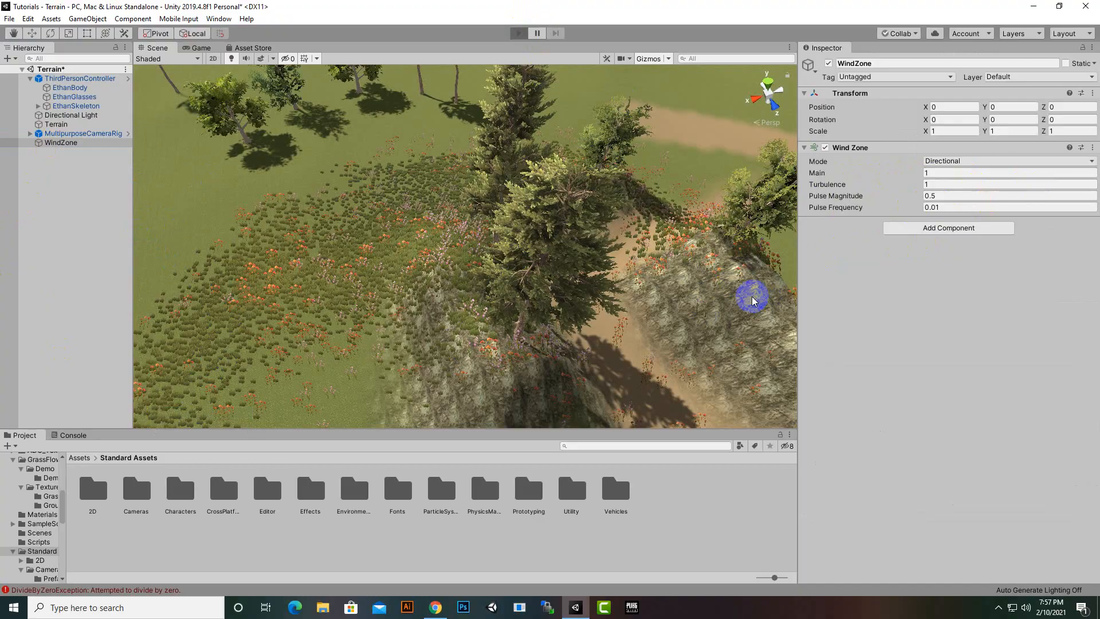
# Run the scene and set the wind zone's Main strength to 3.37 and Turbulence to 1.69.
pyautogui.hotkey('ctrl', 'p')
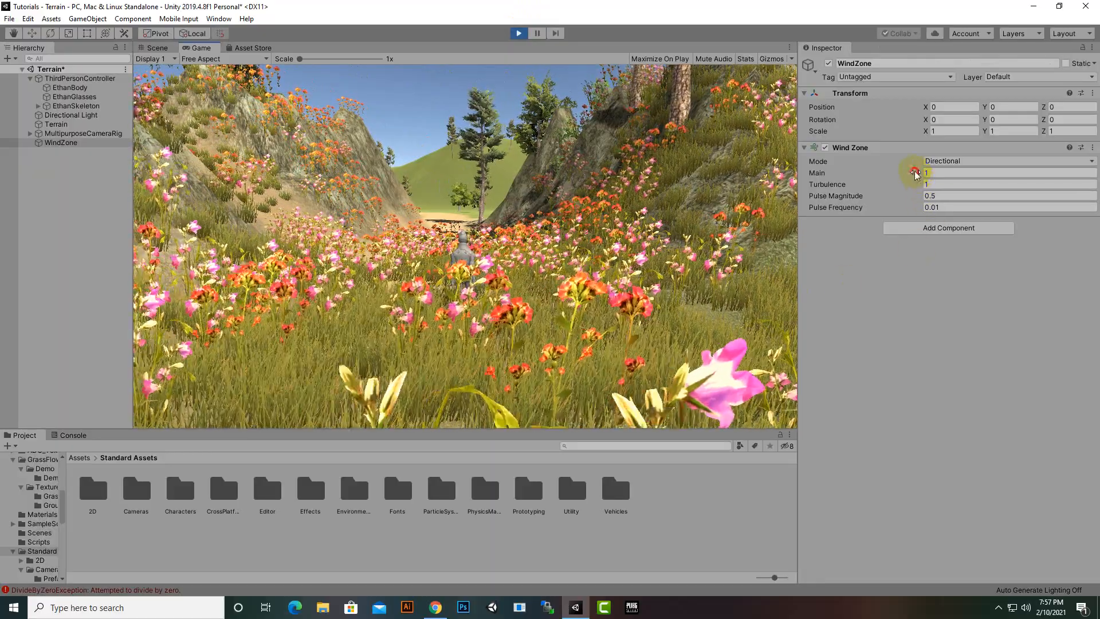
pyautogui.moveTo(915, 174); pyautogui.dragTo(951, 173)
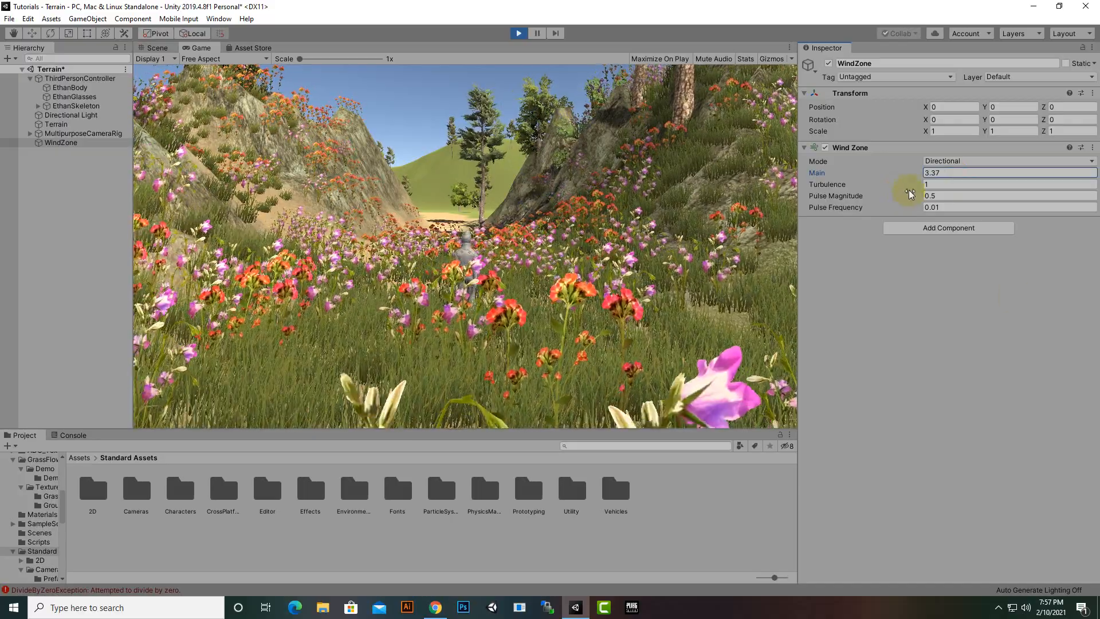
pyautogui.moveTo(913, 184)
pyautogui.mouseDown()
pyautogui.moveTo(945, 183)
pyautogui.moveTo(894, 192)
pyautogui.mouseUp()
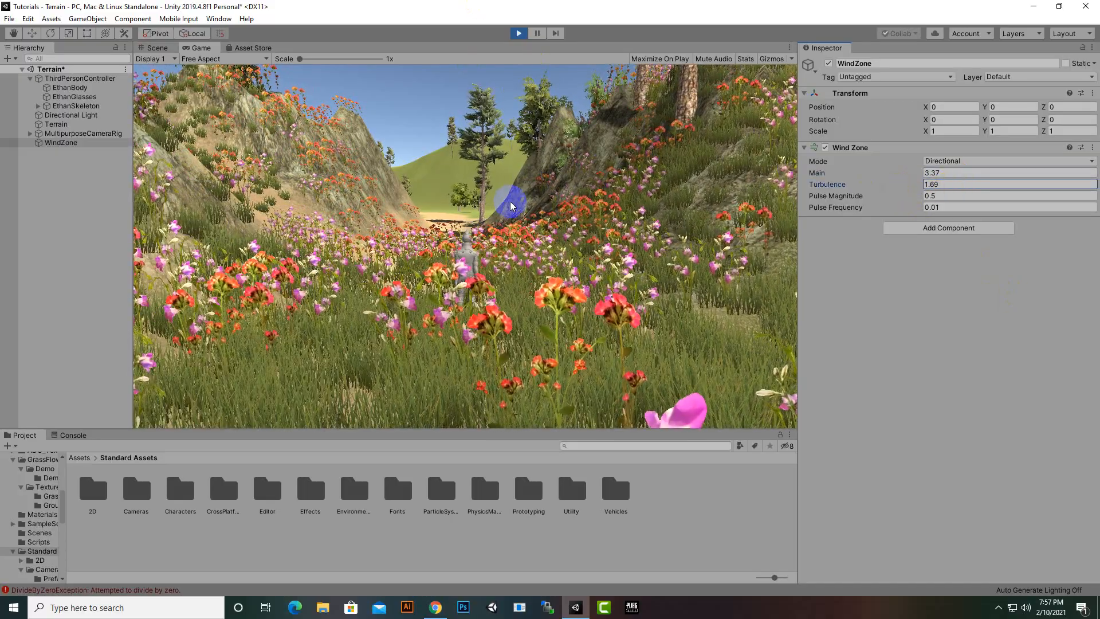
# Walk the character along the dirt passage to check how the wind moves the plants, and stop the playback.
pyautogui.click(495, 258)
pyautogui.press('w')
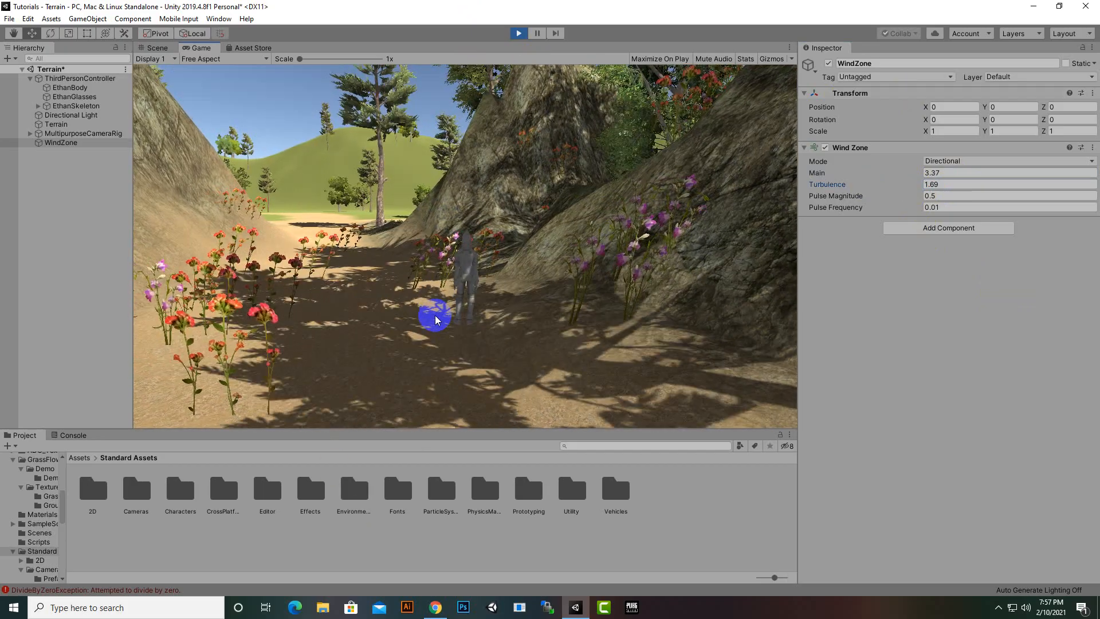
pyautogui.click(512, 32)
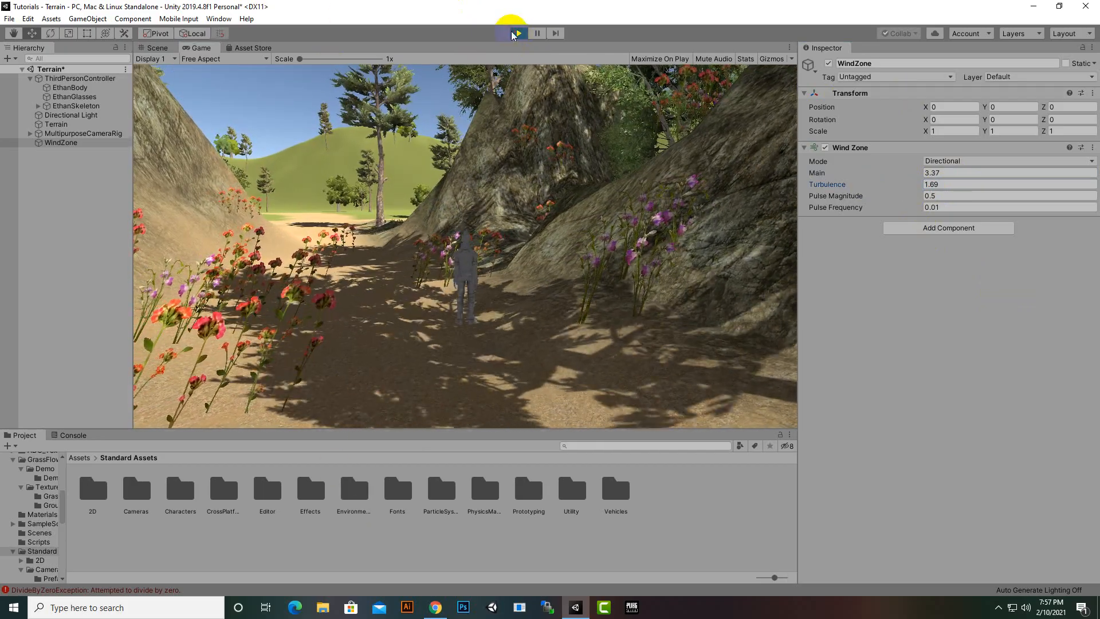